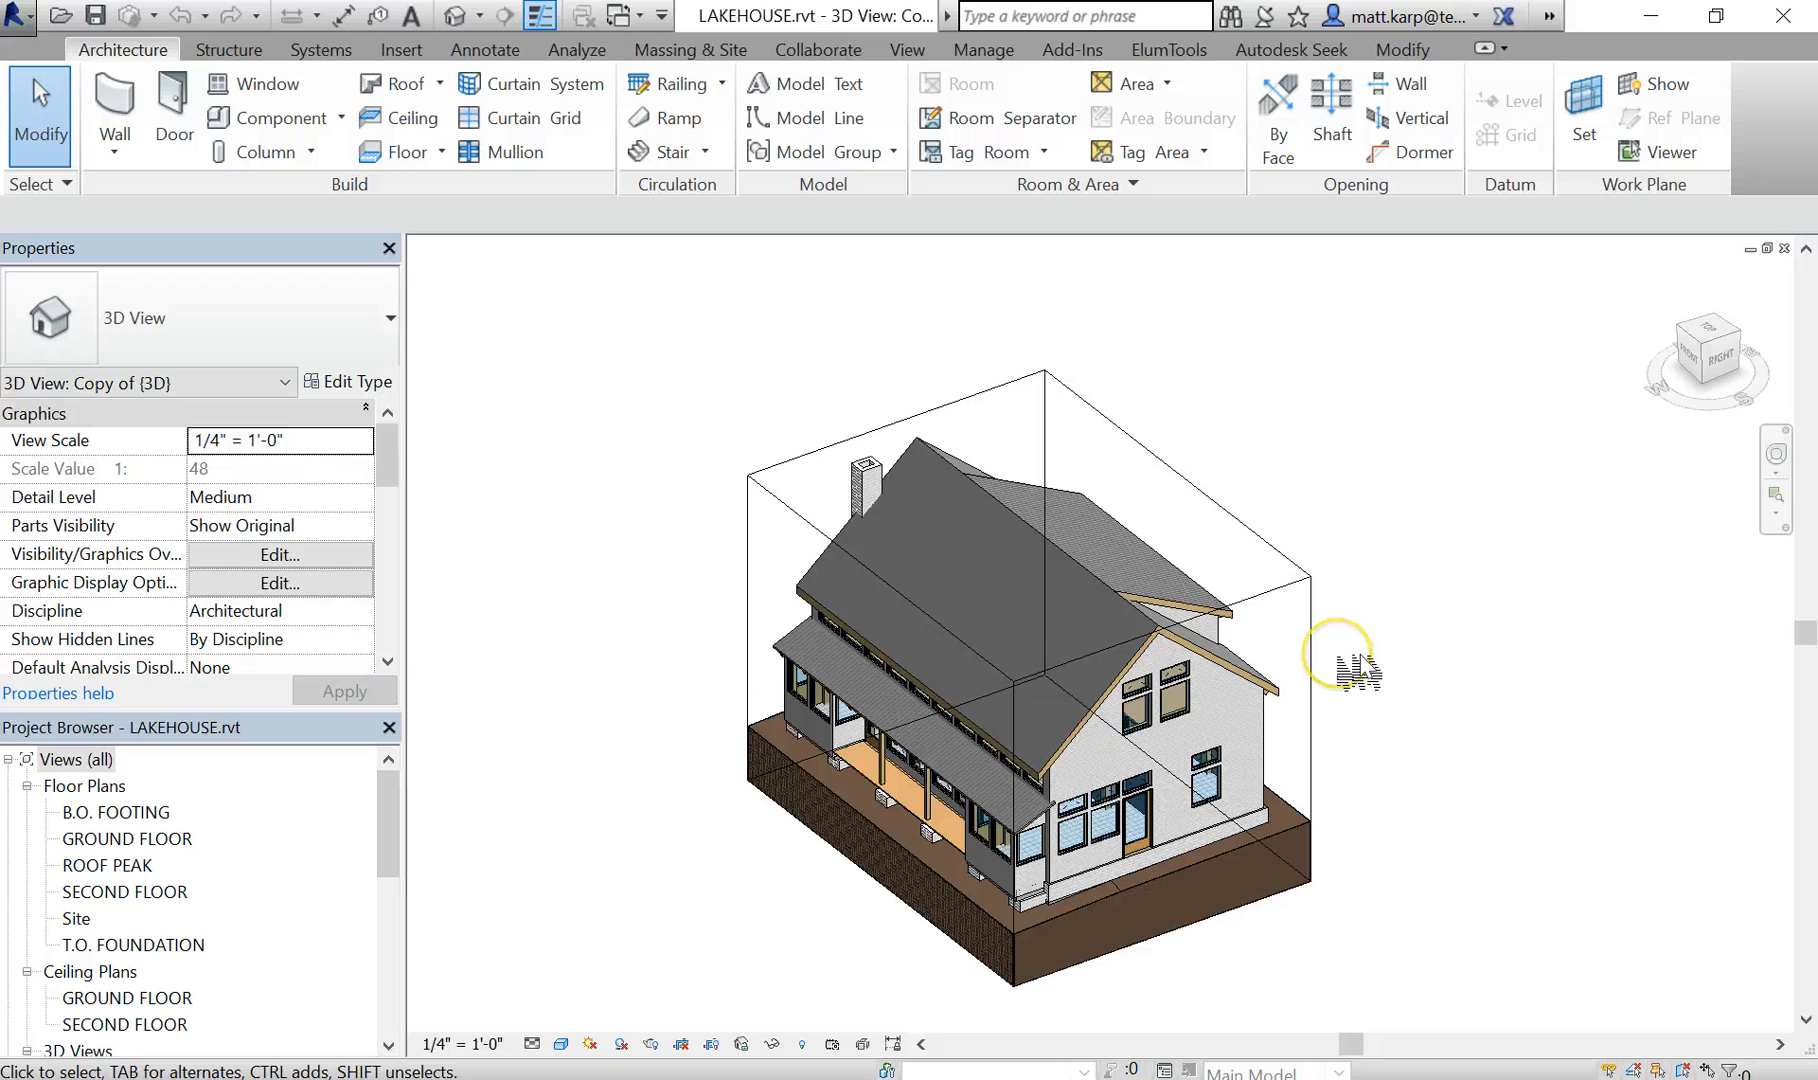
- Check the additional Room & Area options, then open the Section 1 building section view
click(1040, 184)
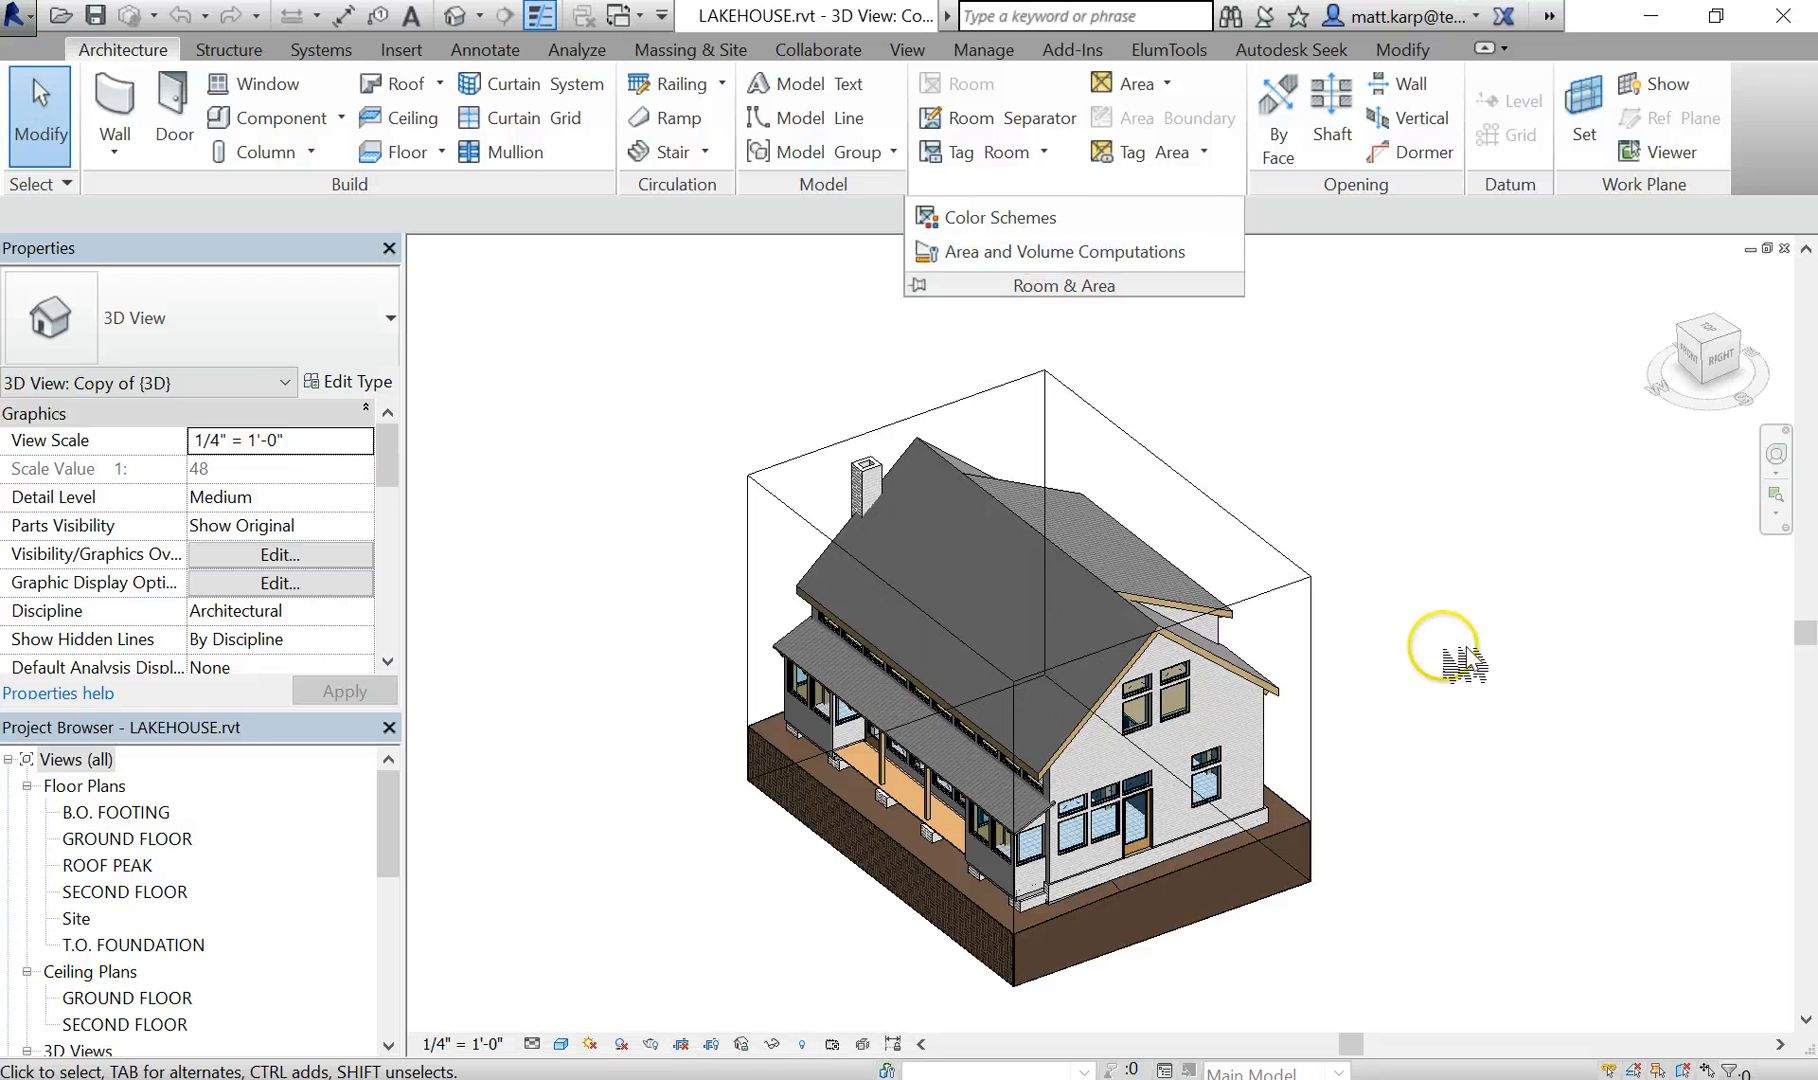
drag(392, 835, 345, 975)
click(60, 865)
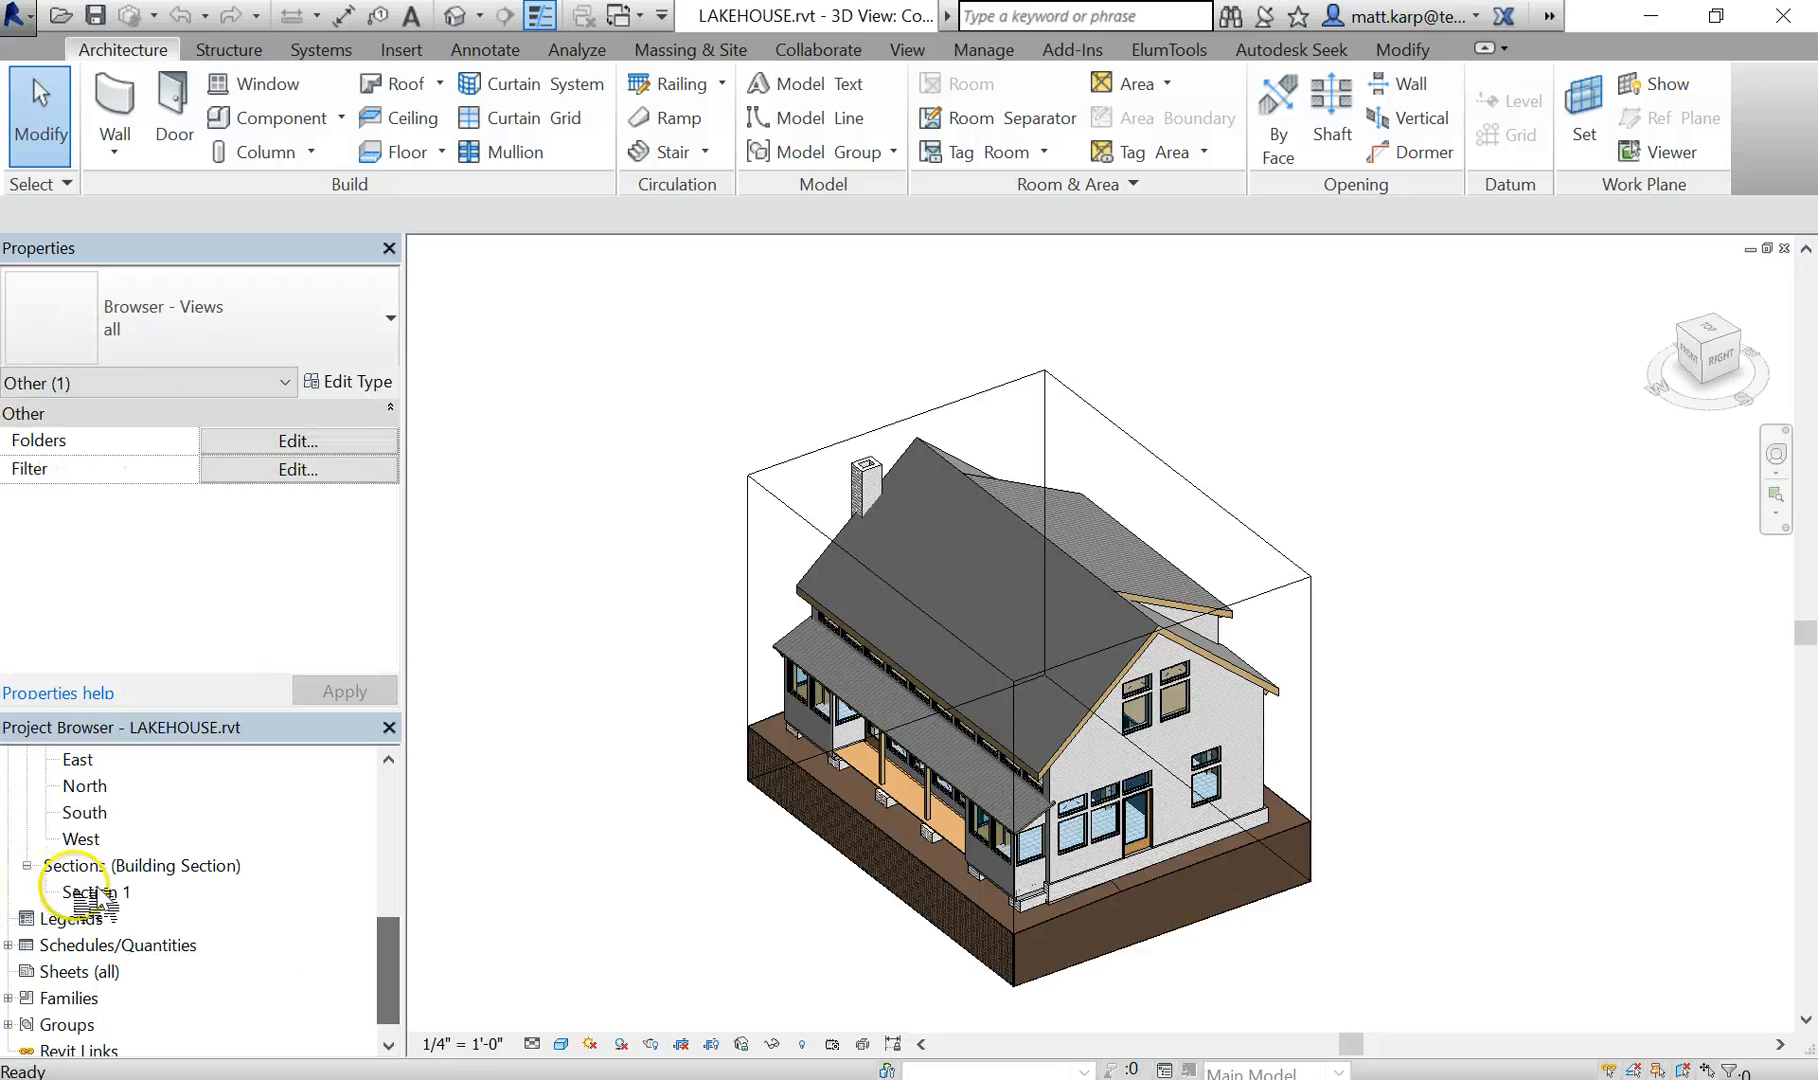
double_click(95, 891)
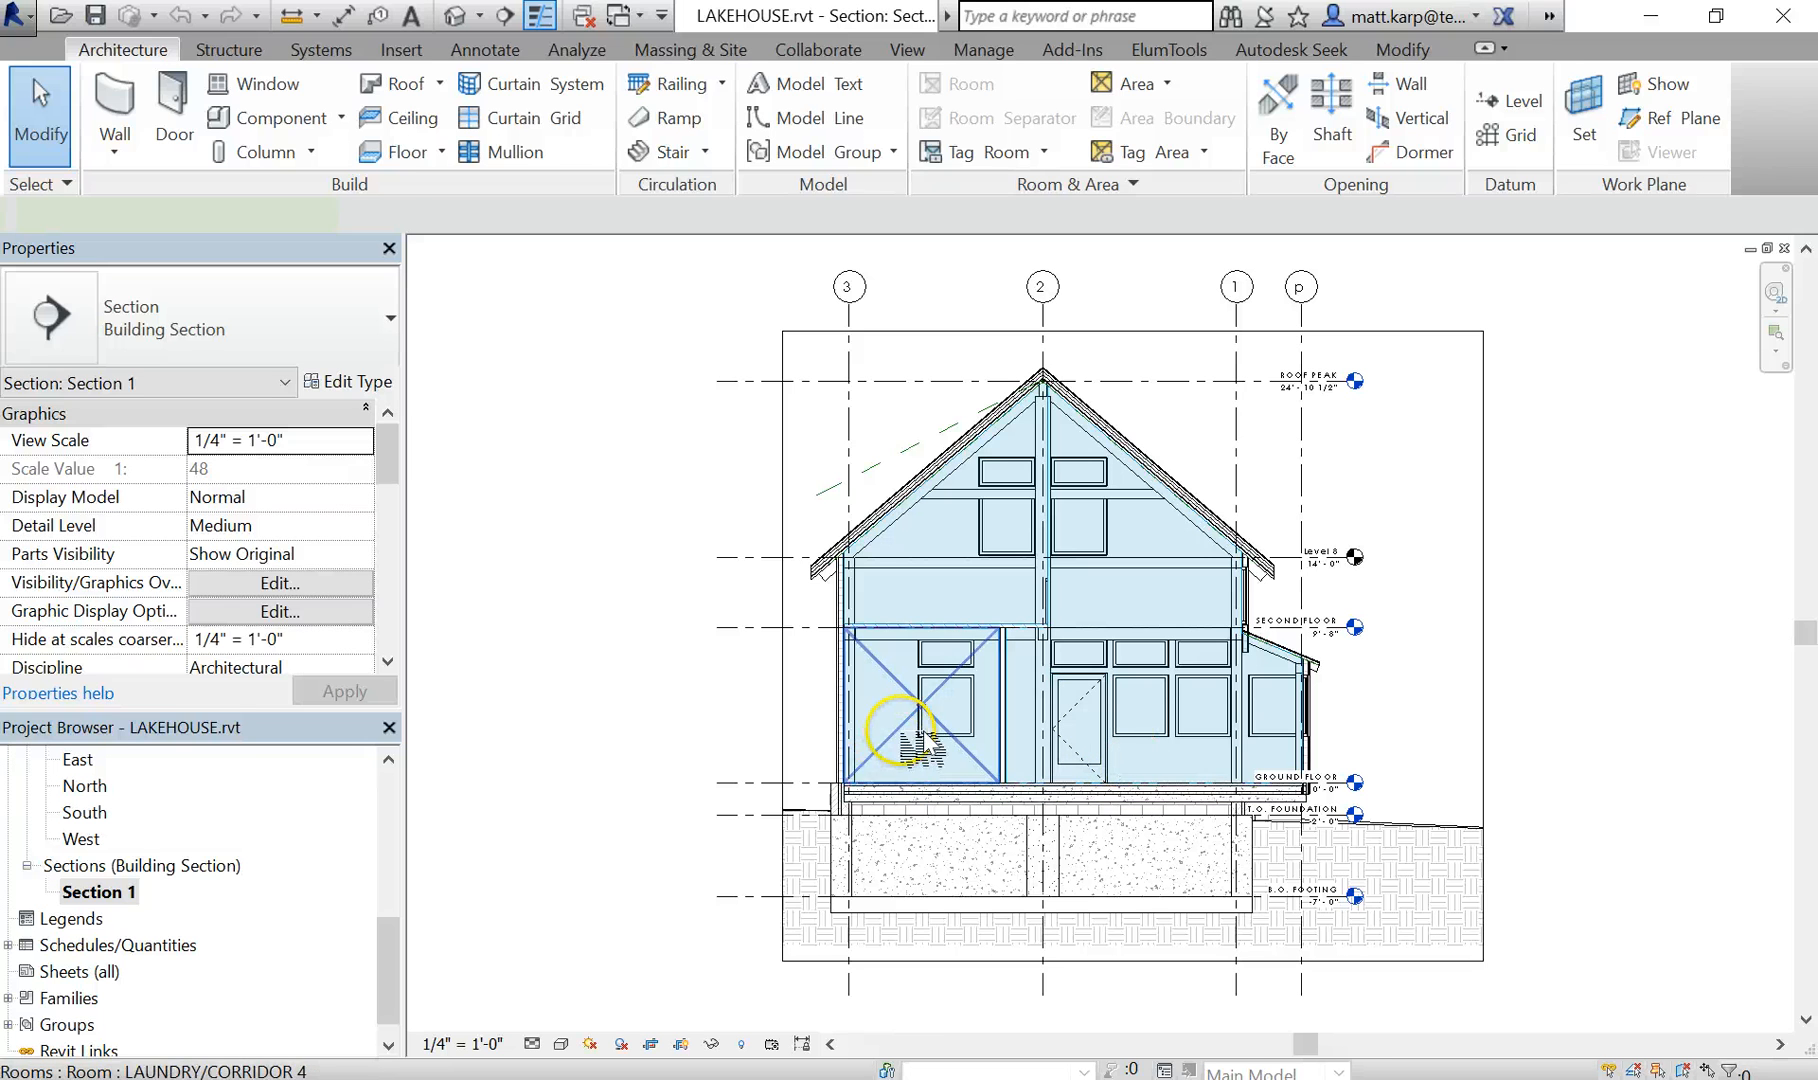
- Stretch the LAUNDRY/CORRIDOR room's upper limit past the SECOND FLOOR level, to a limit offset of about 10' 8 3/4"
click(943, 655)
scroll(945, 632, up, 2)
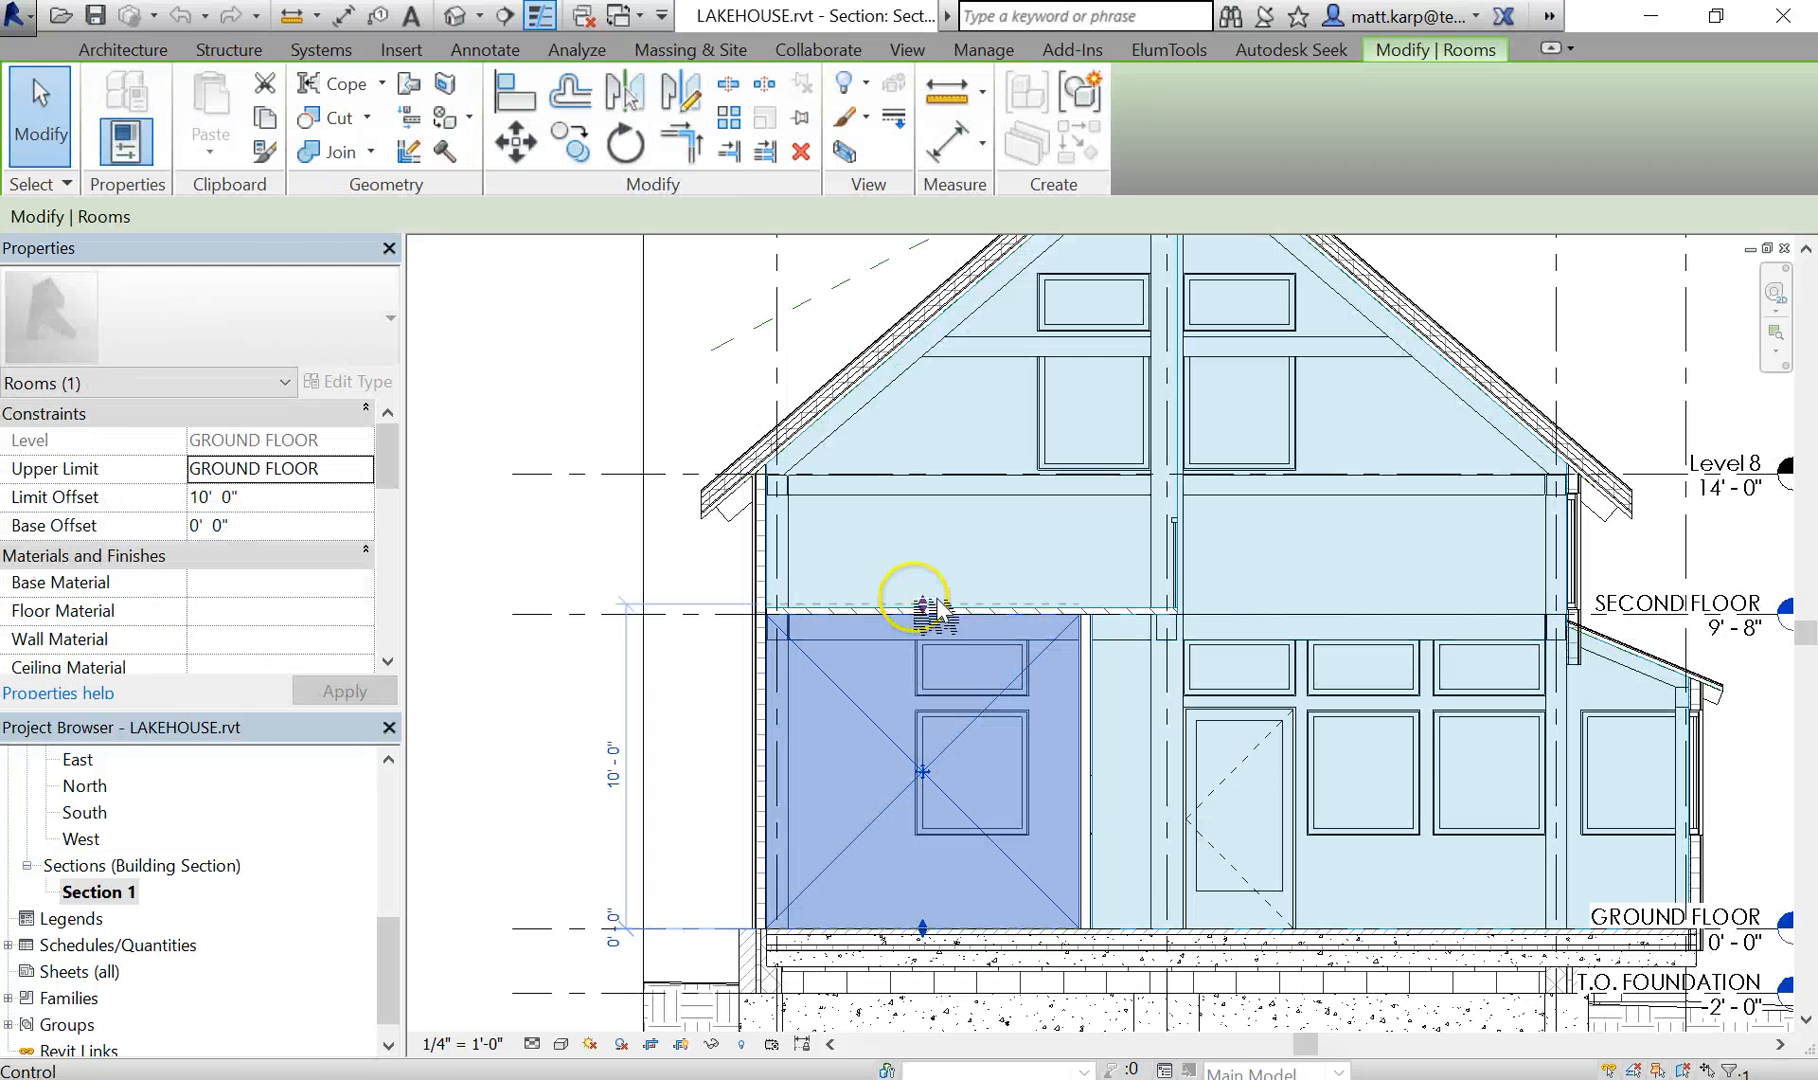
drag(922, 604, 922, 707)
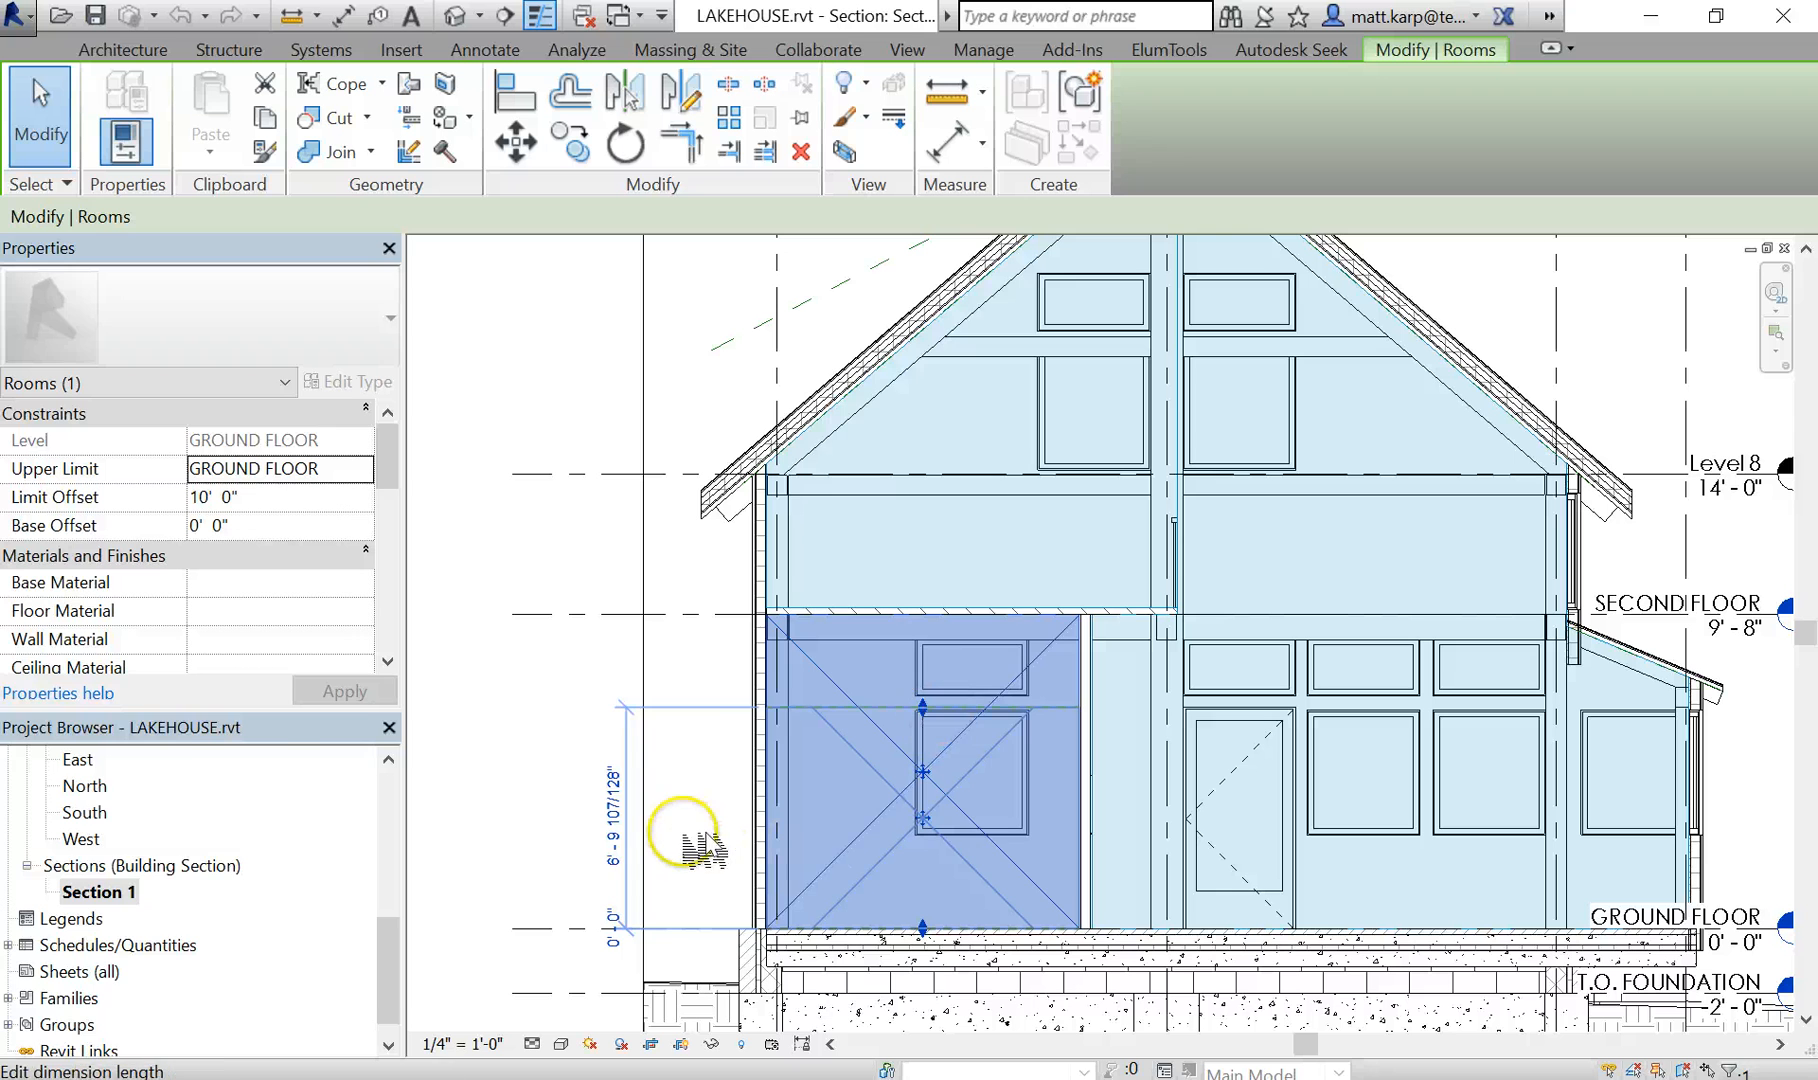
click(389, 727)
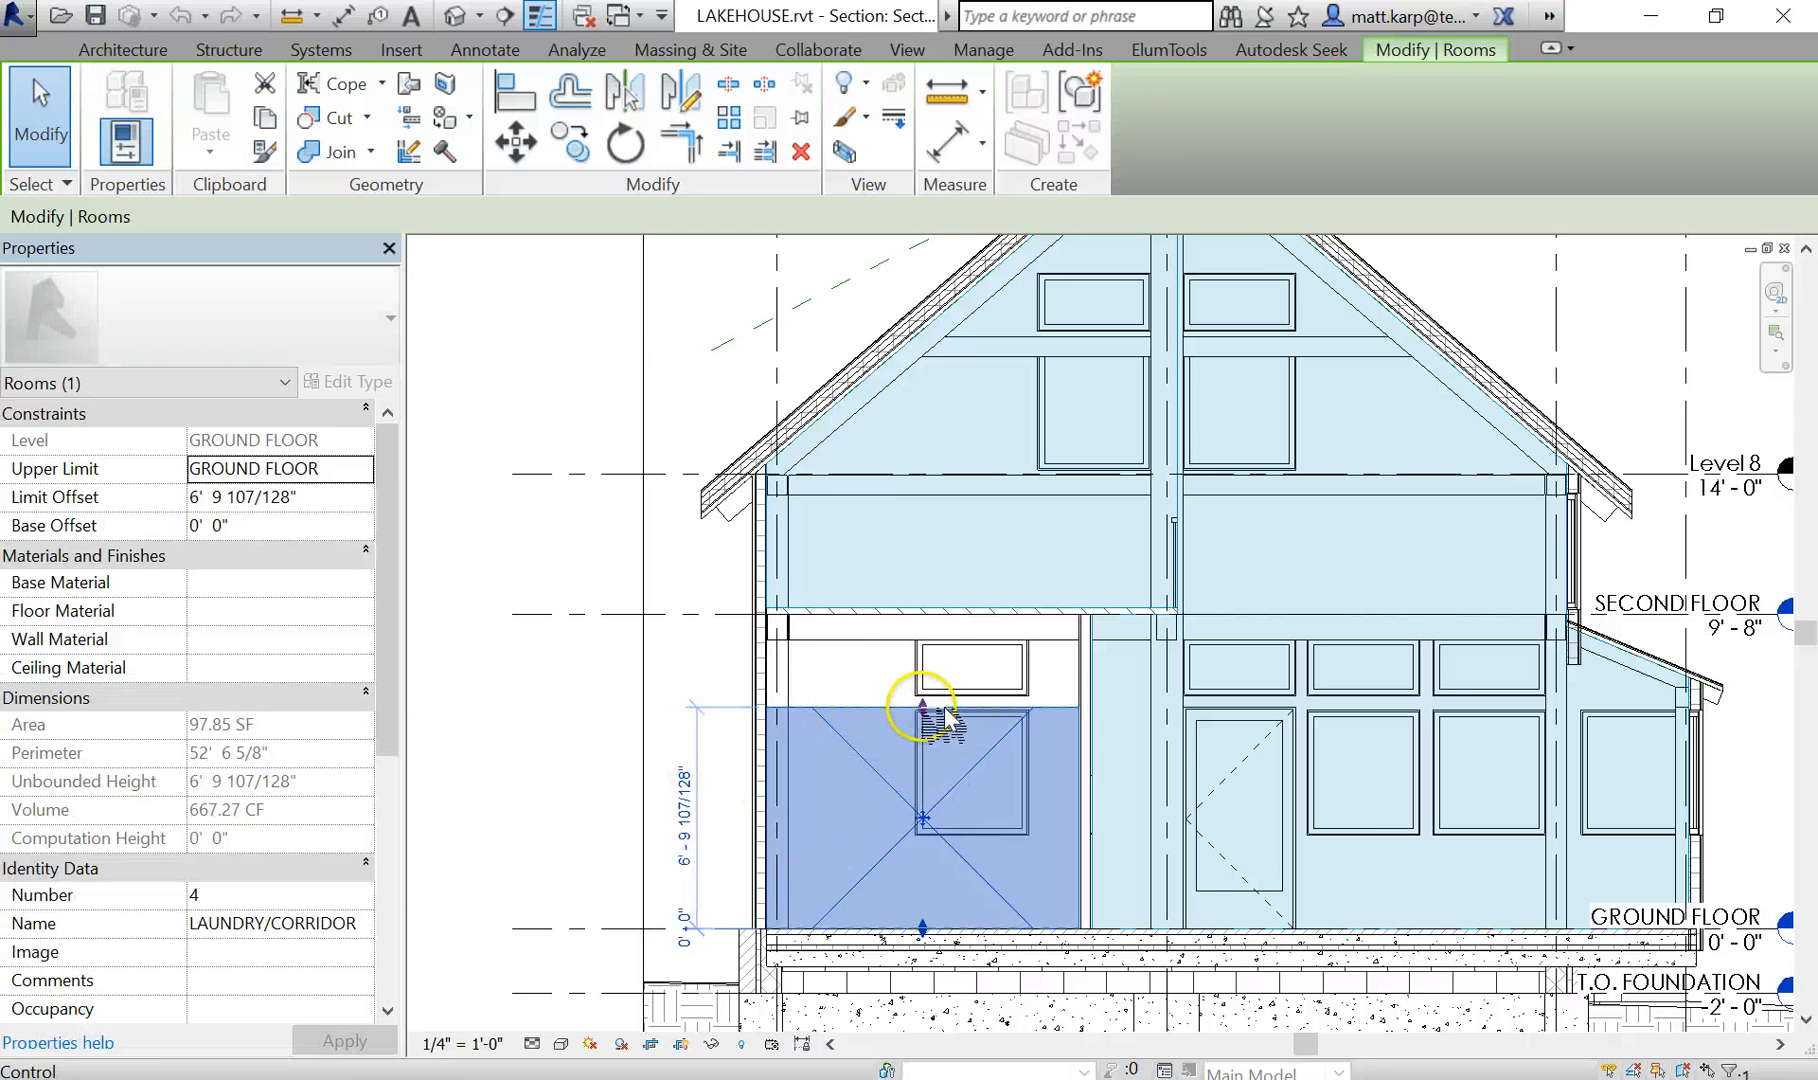
drag(945, 708, 566, 520)
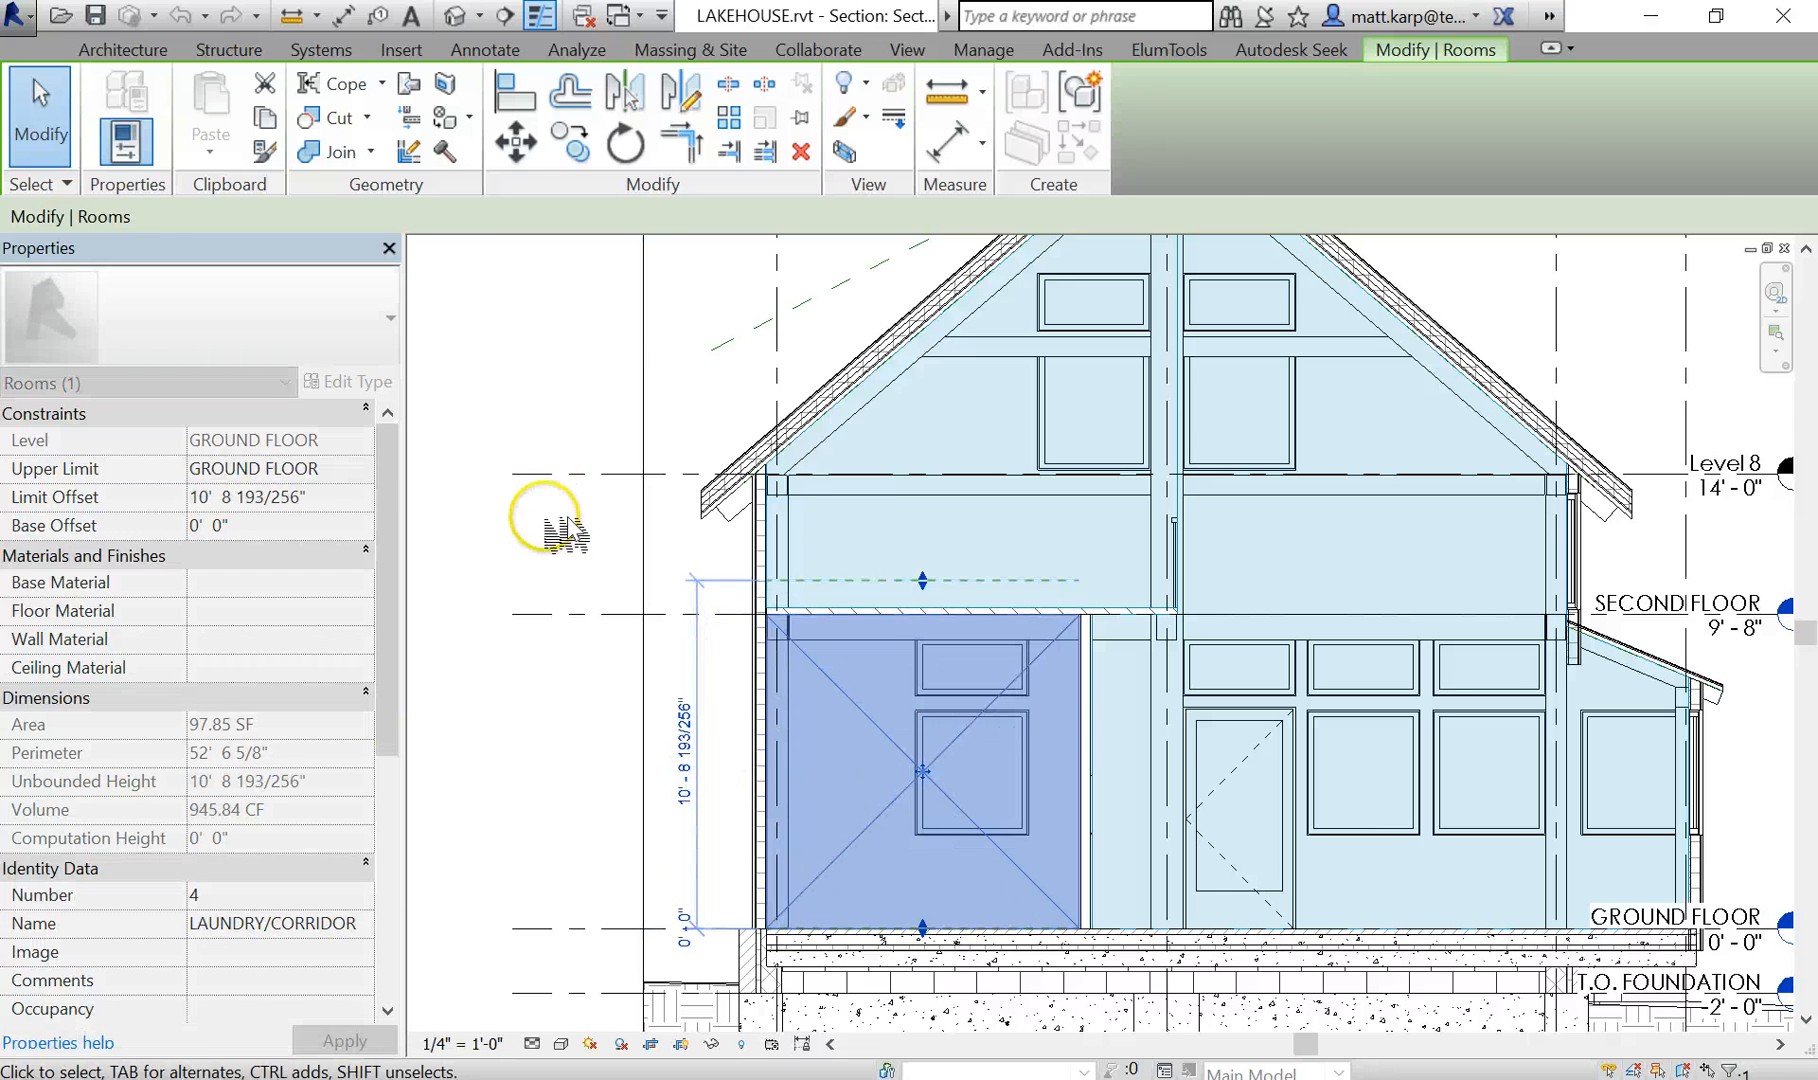
click(566, 535)
scroll(804, 682, down, 3)
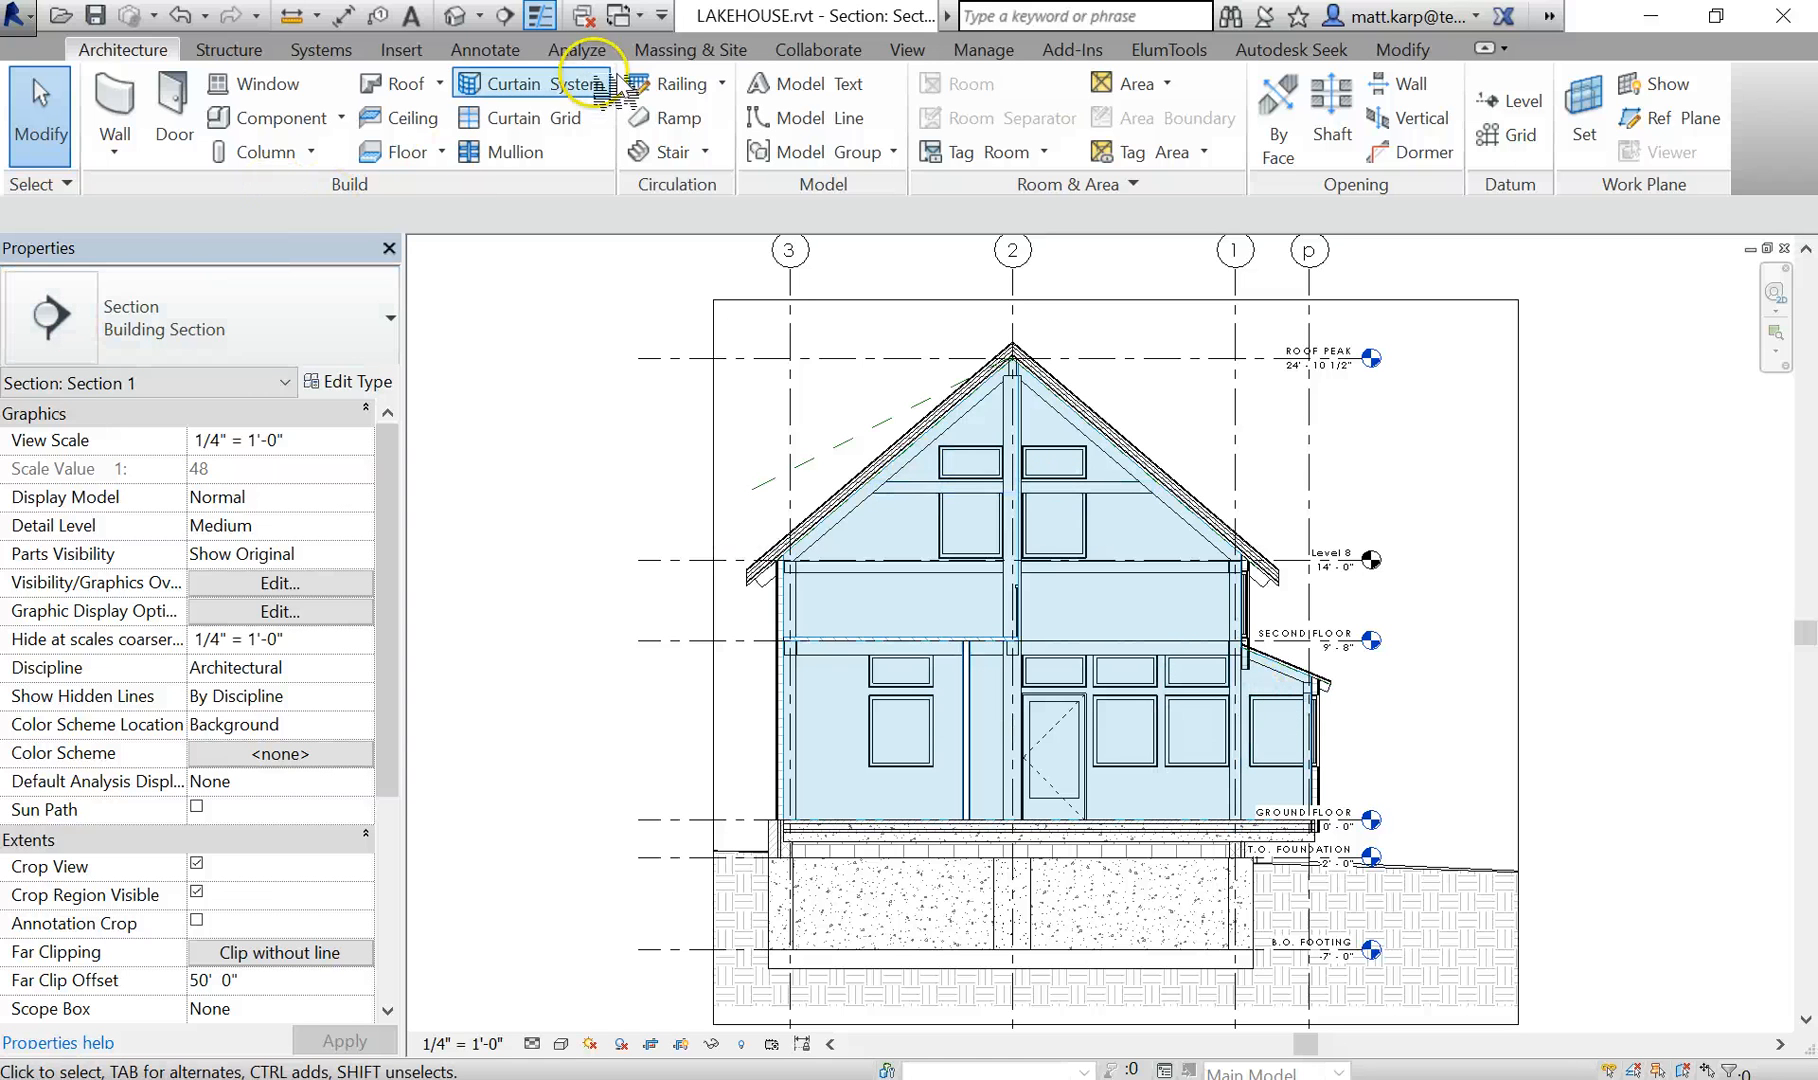
- Review the Rooms subcategories, including Interior Fill, in the Visibility/Graphic Overrides for Section 1
click(910, 50)
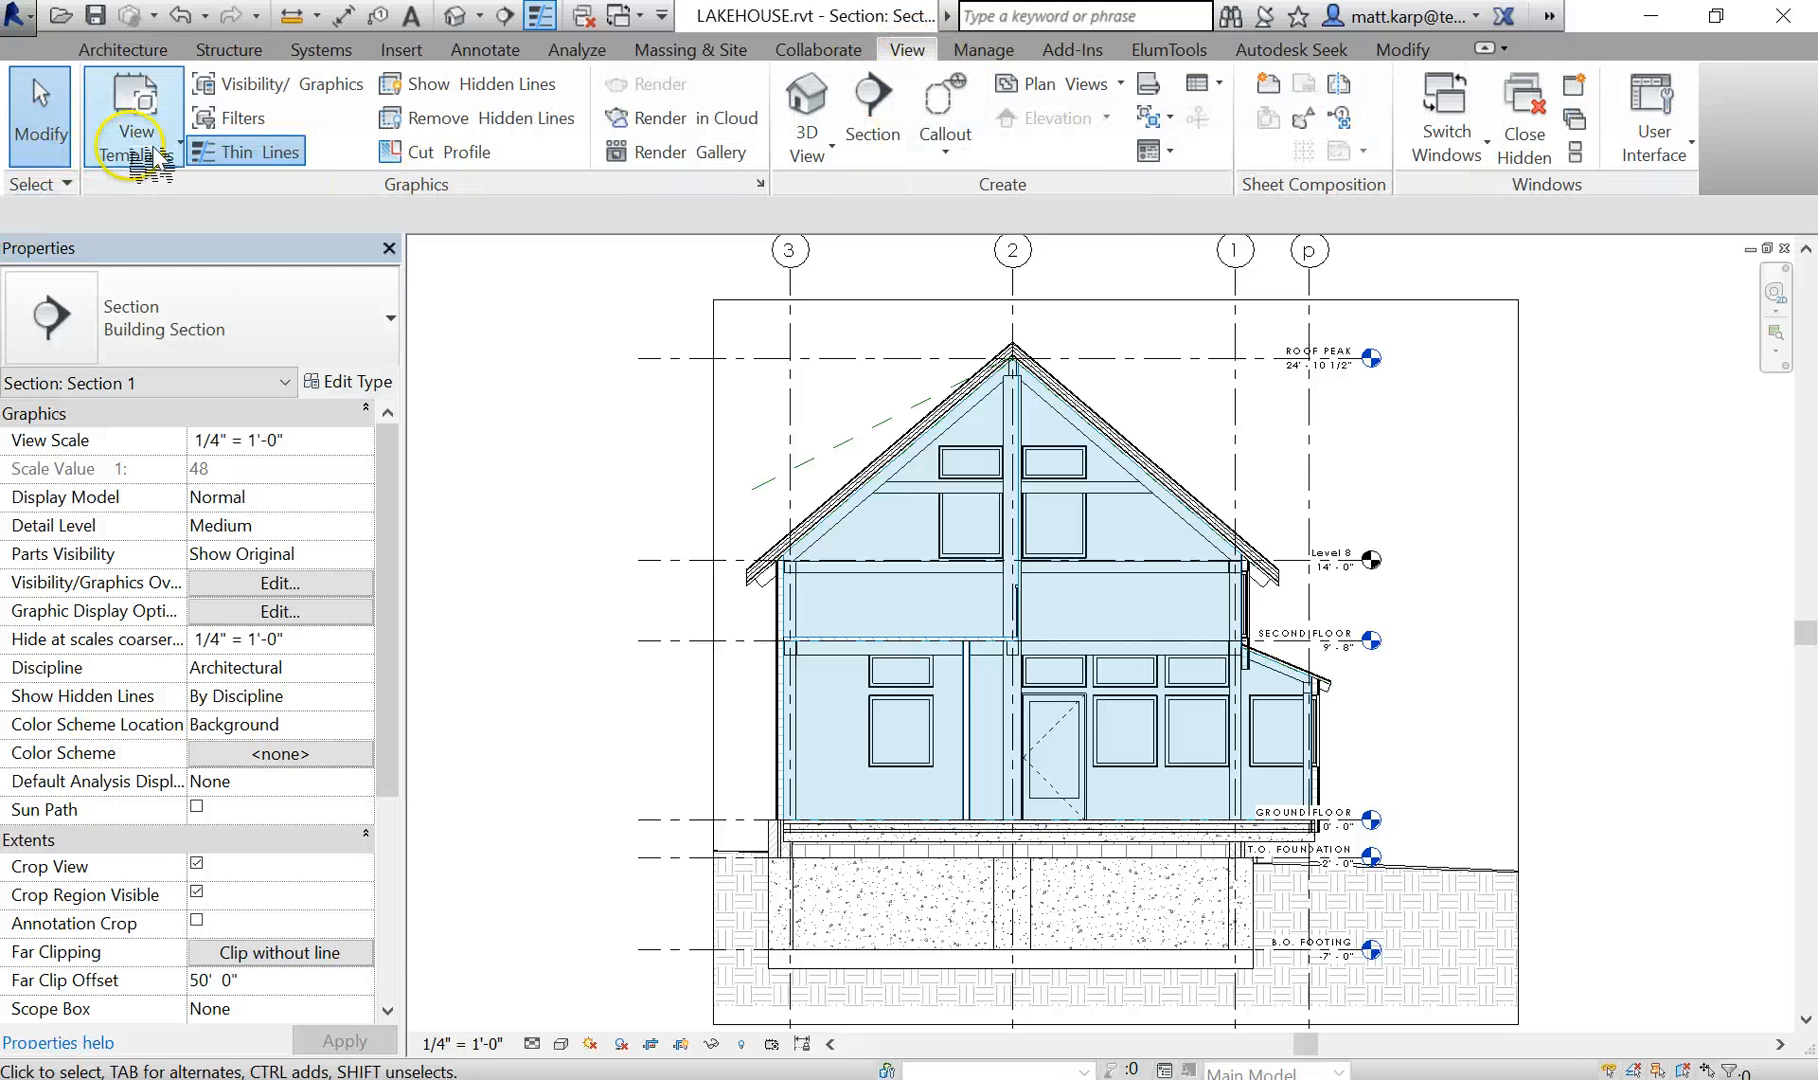
click(253, 84)
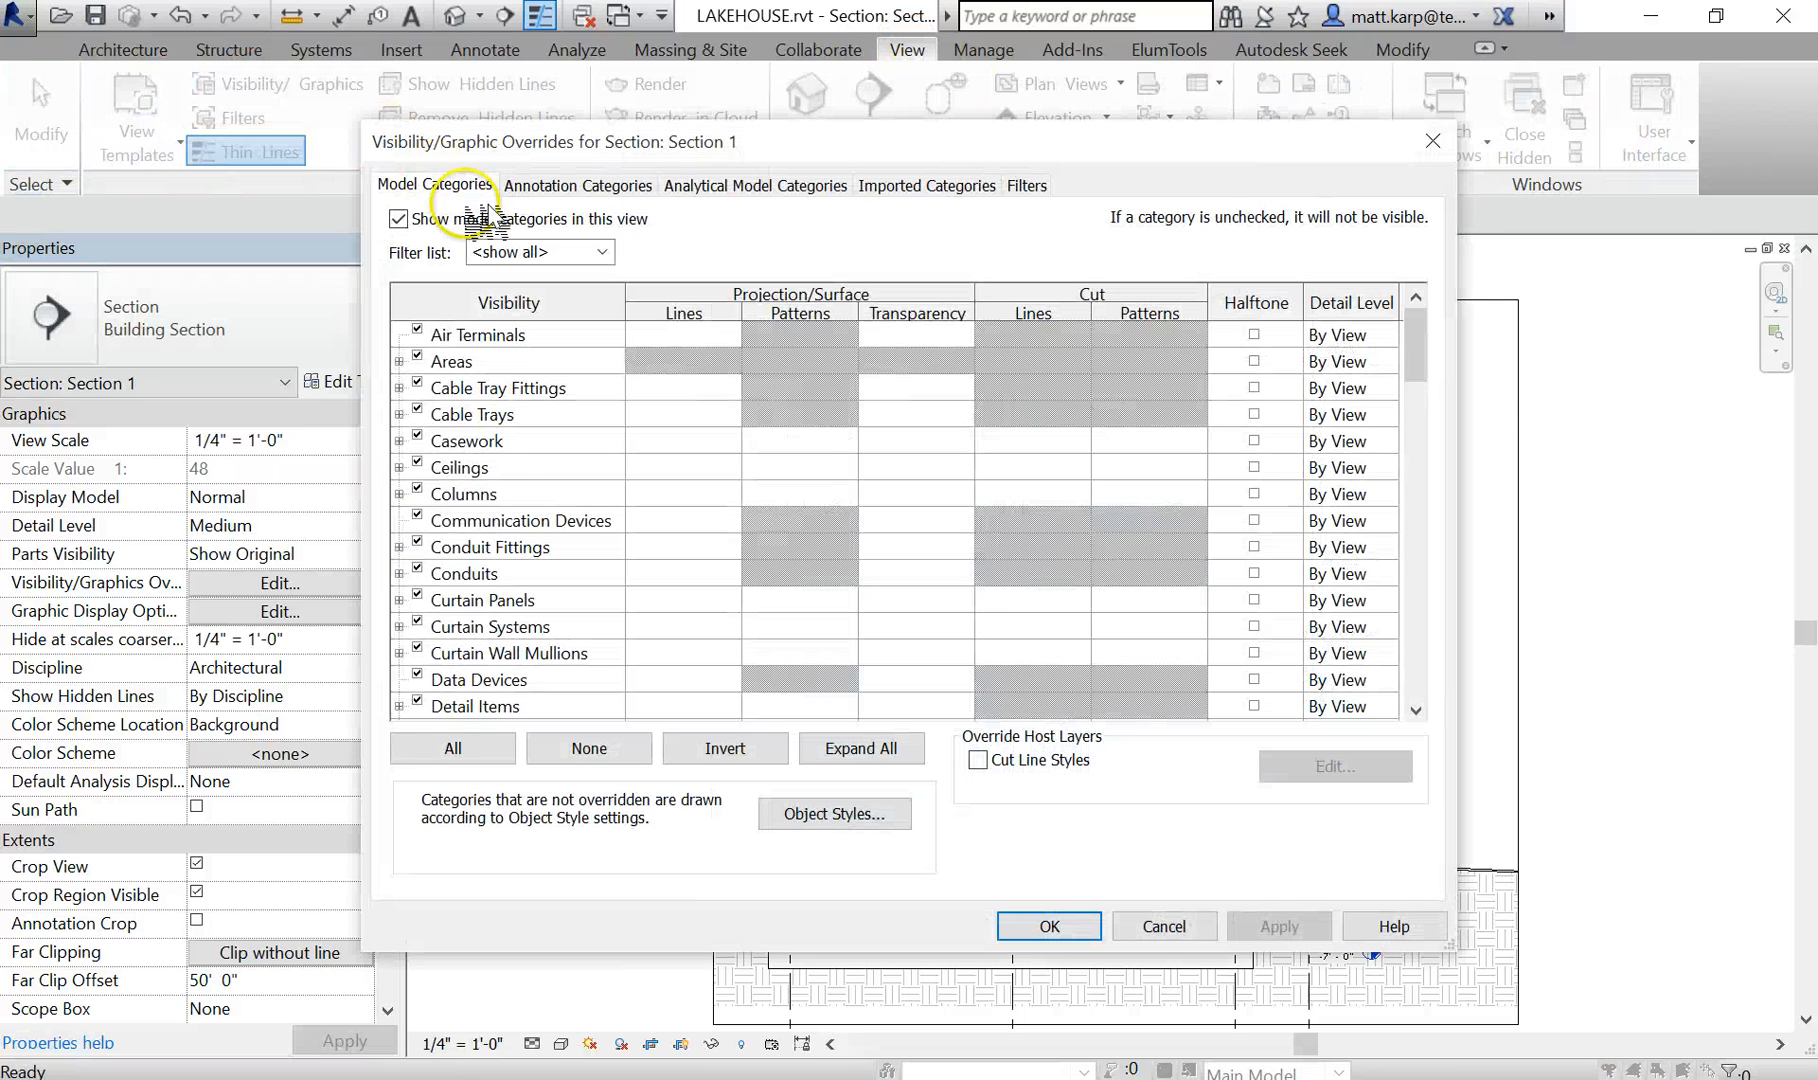
drag(1418, 360, 1420, 592)
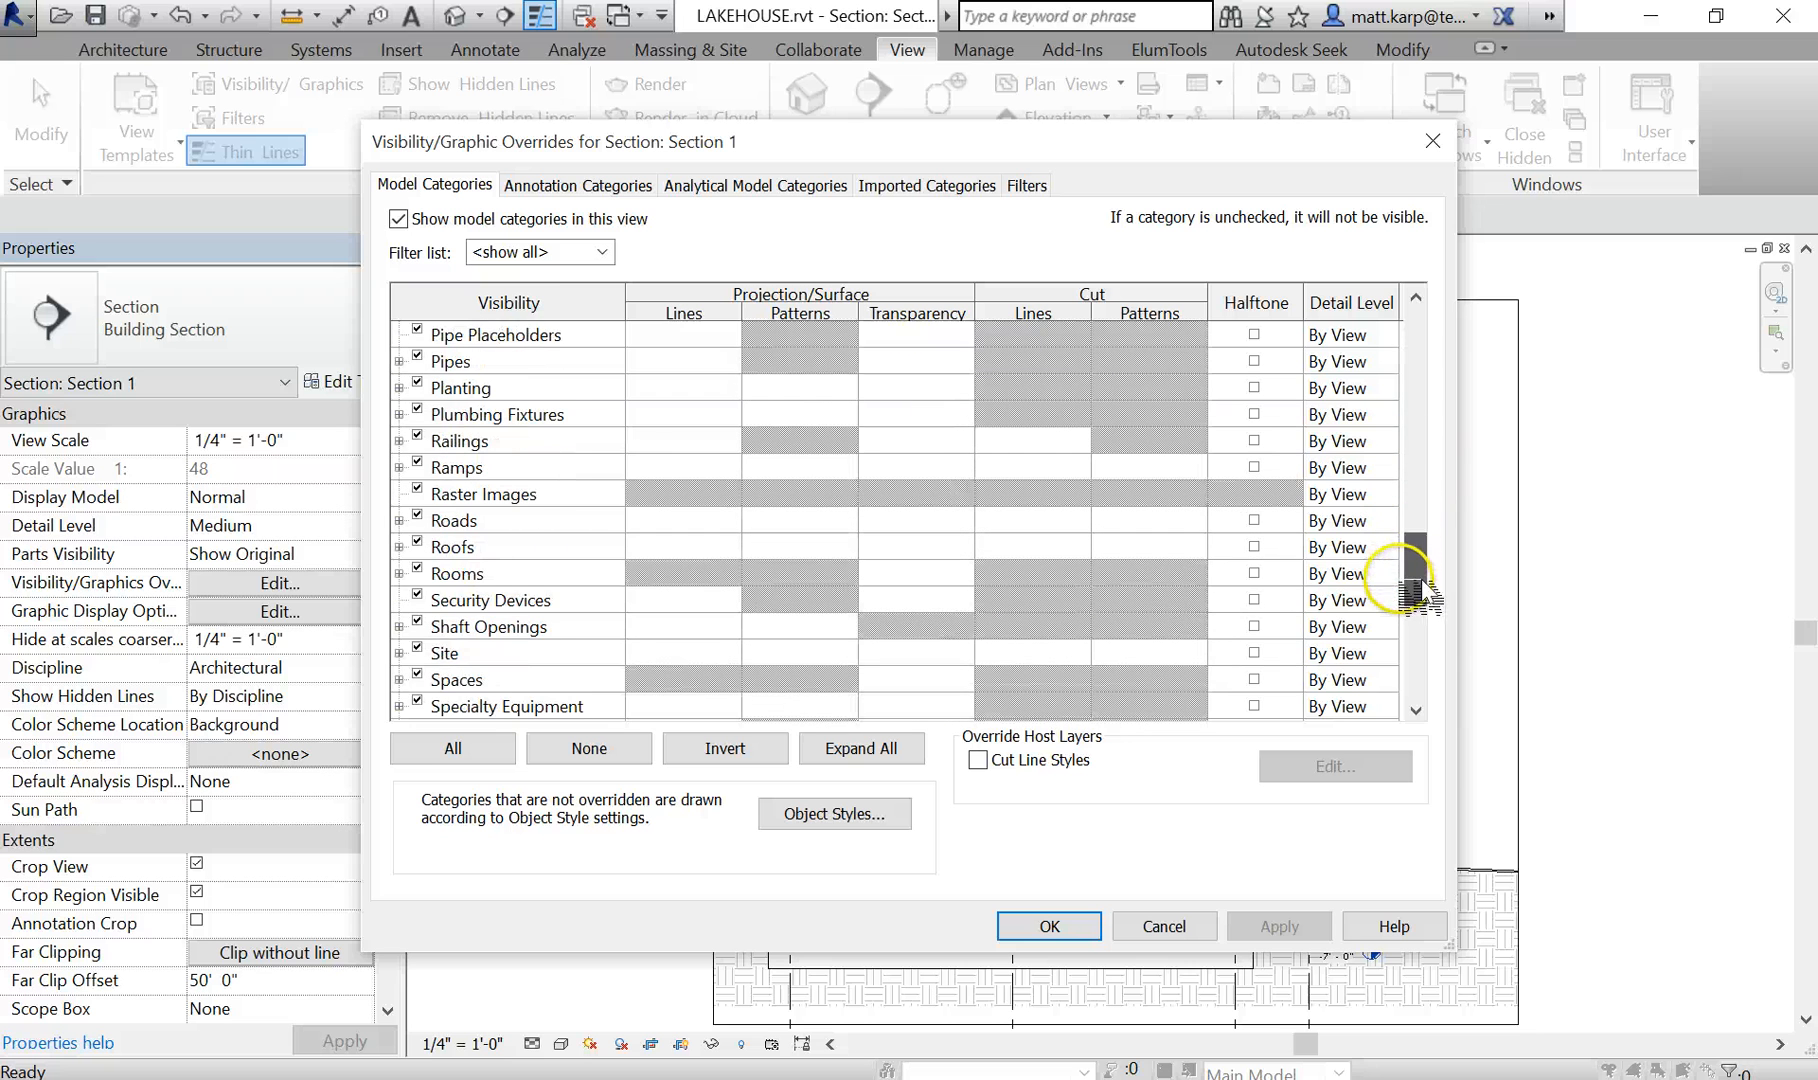
click(399, 573)
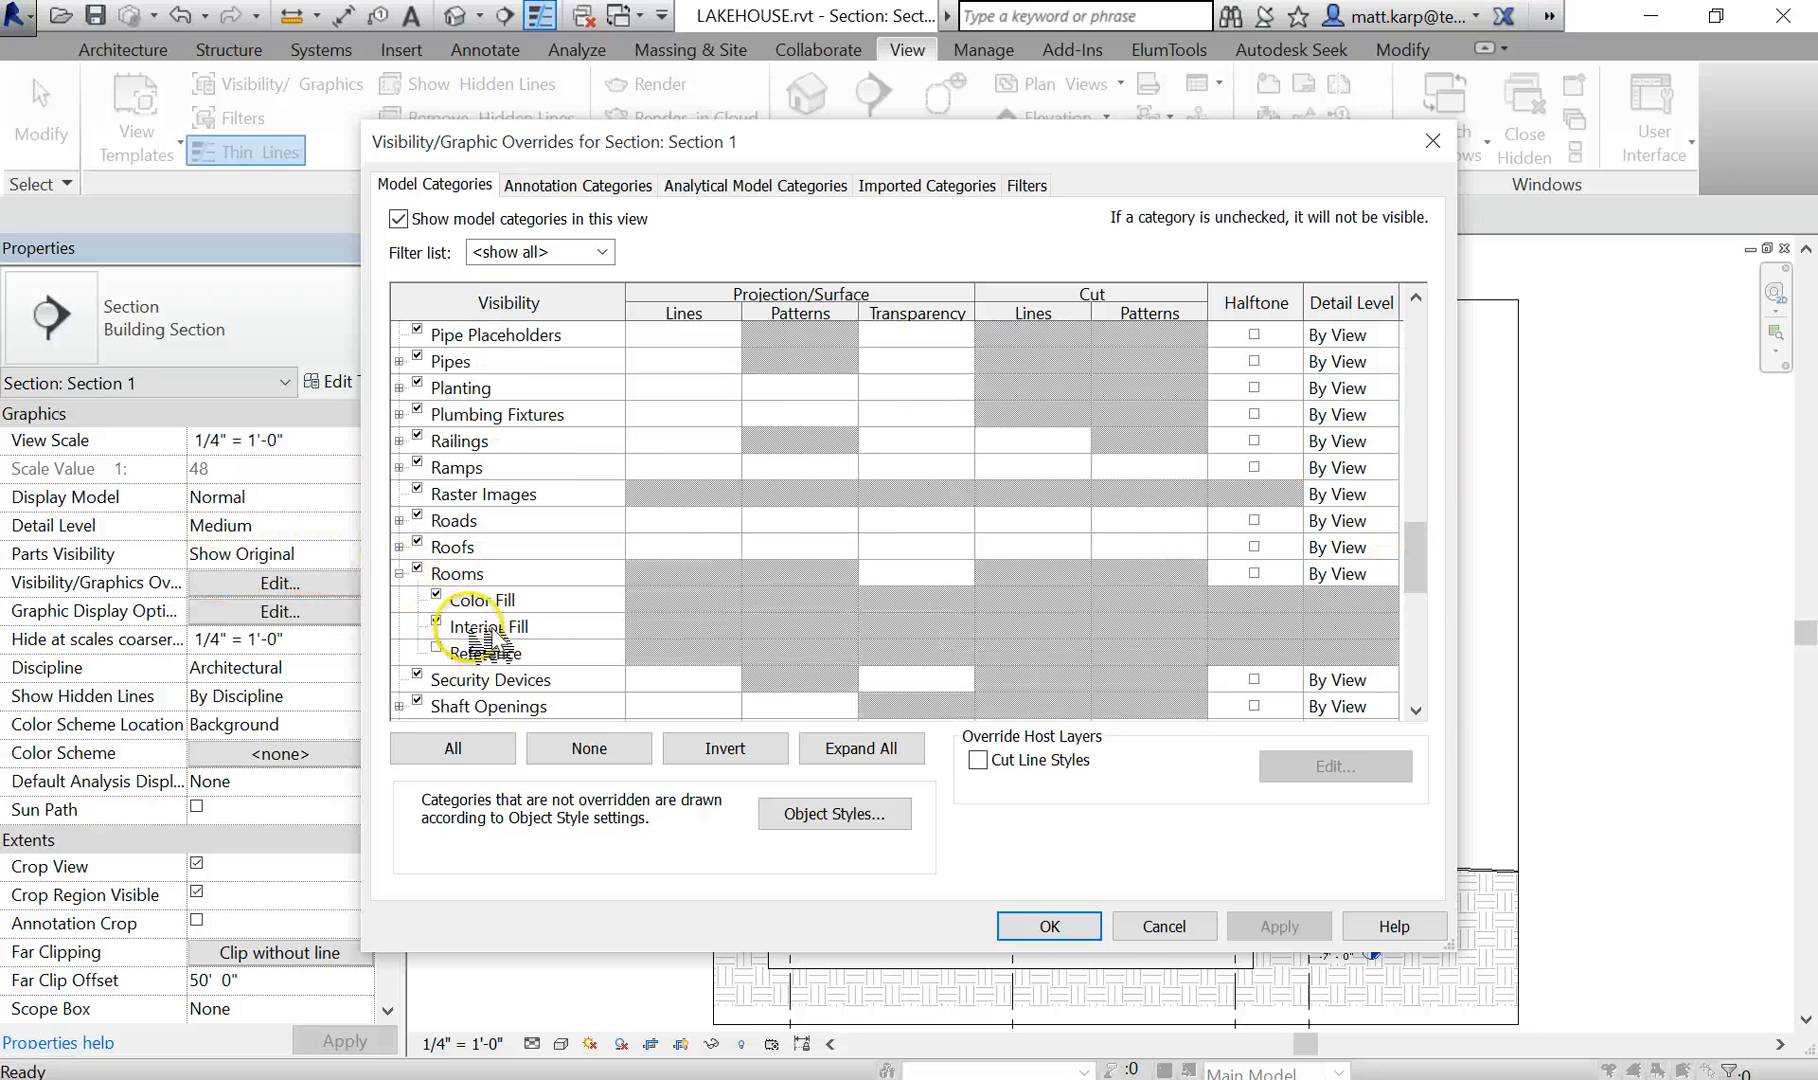
click(1075, 924)
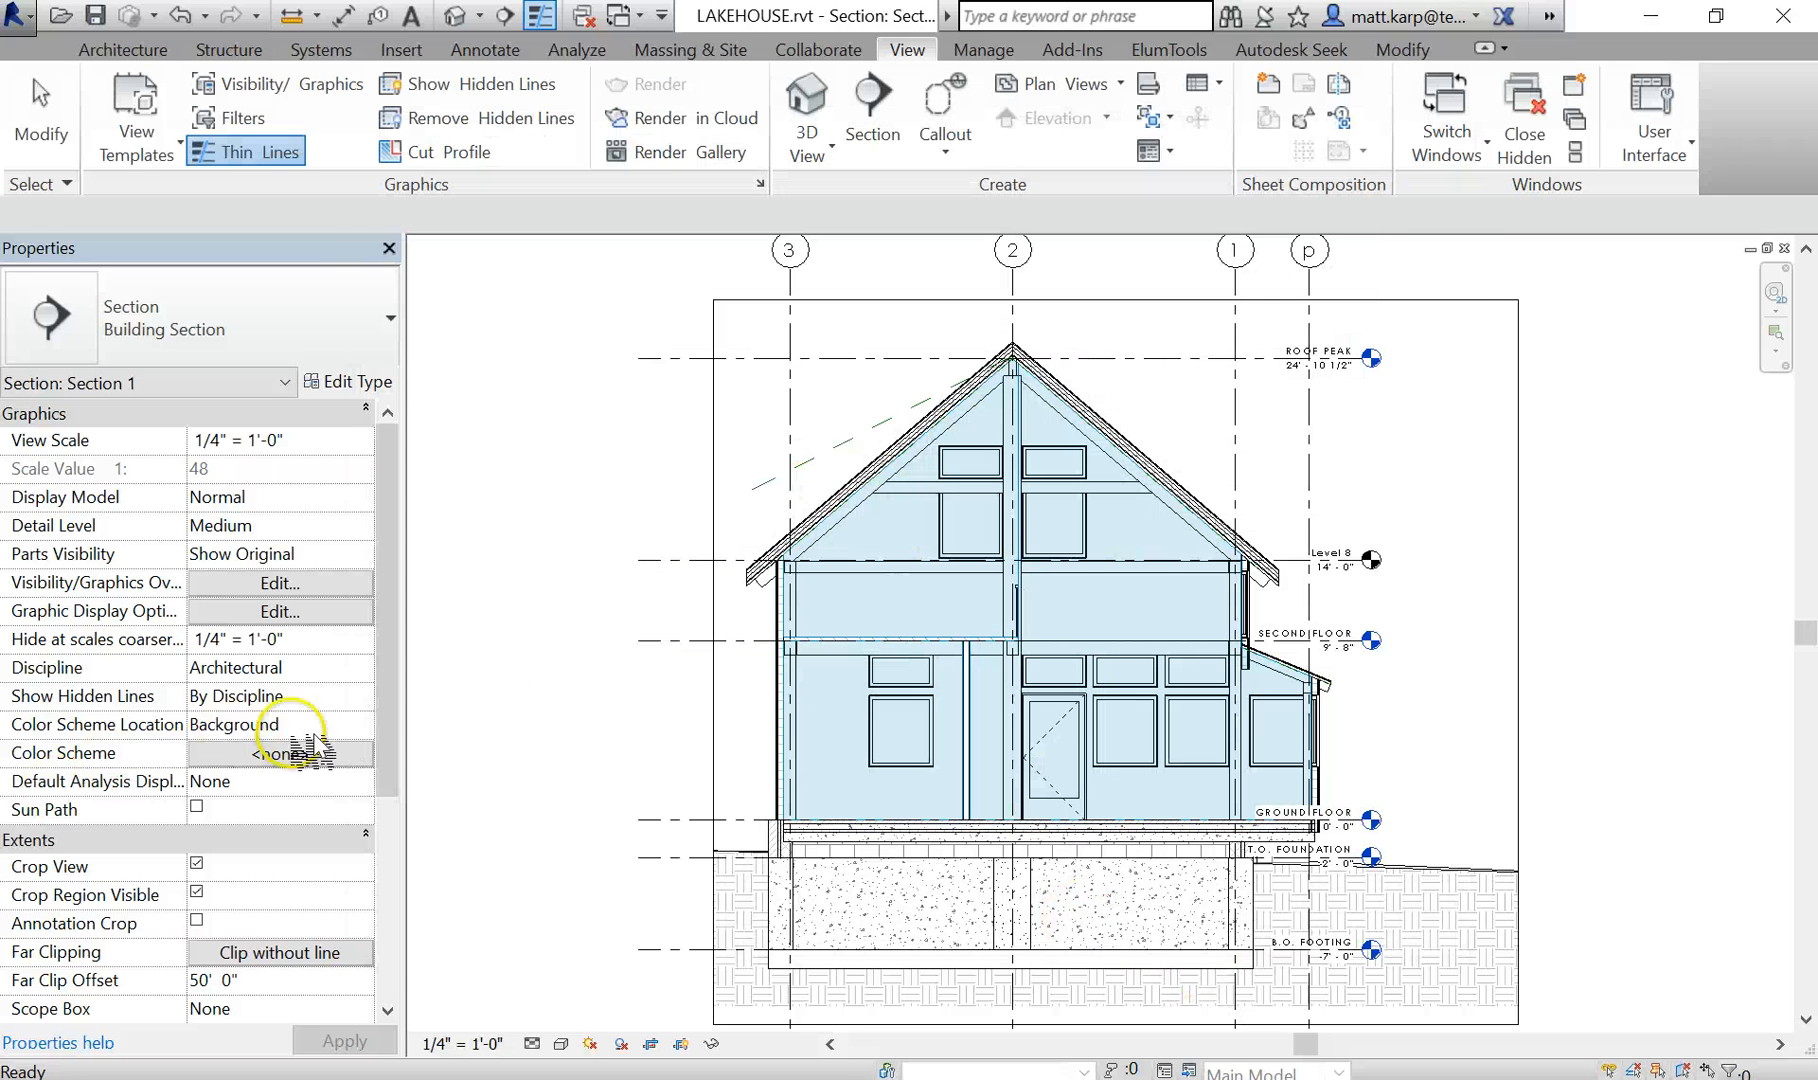
drag(392, 745, 394, 1018)
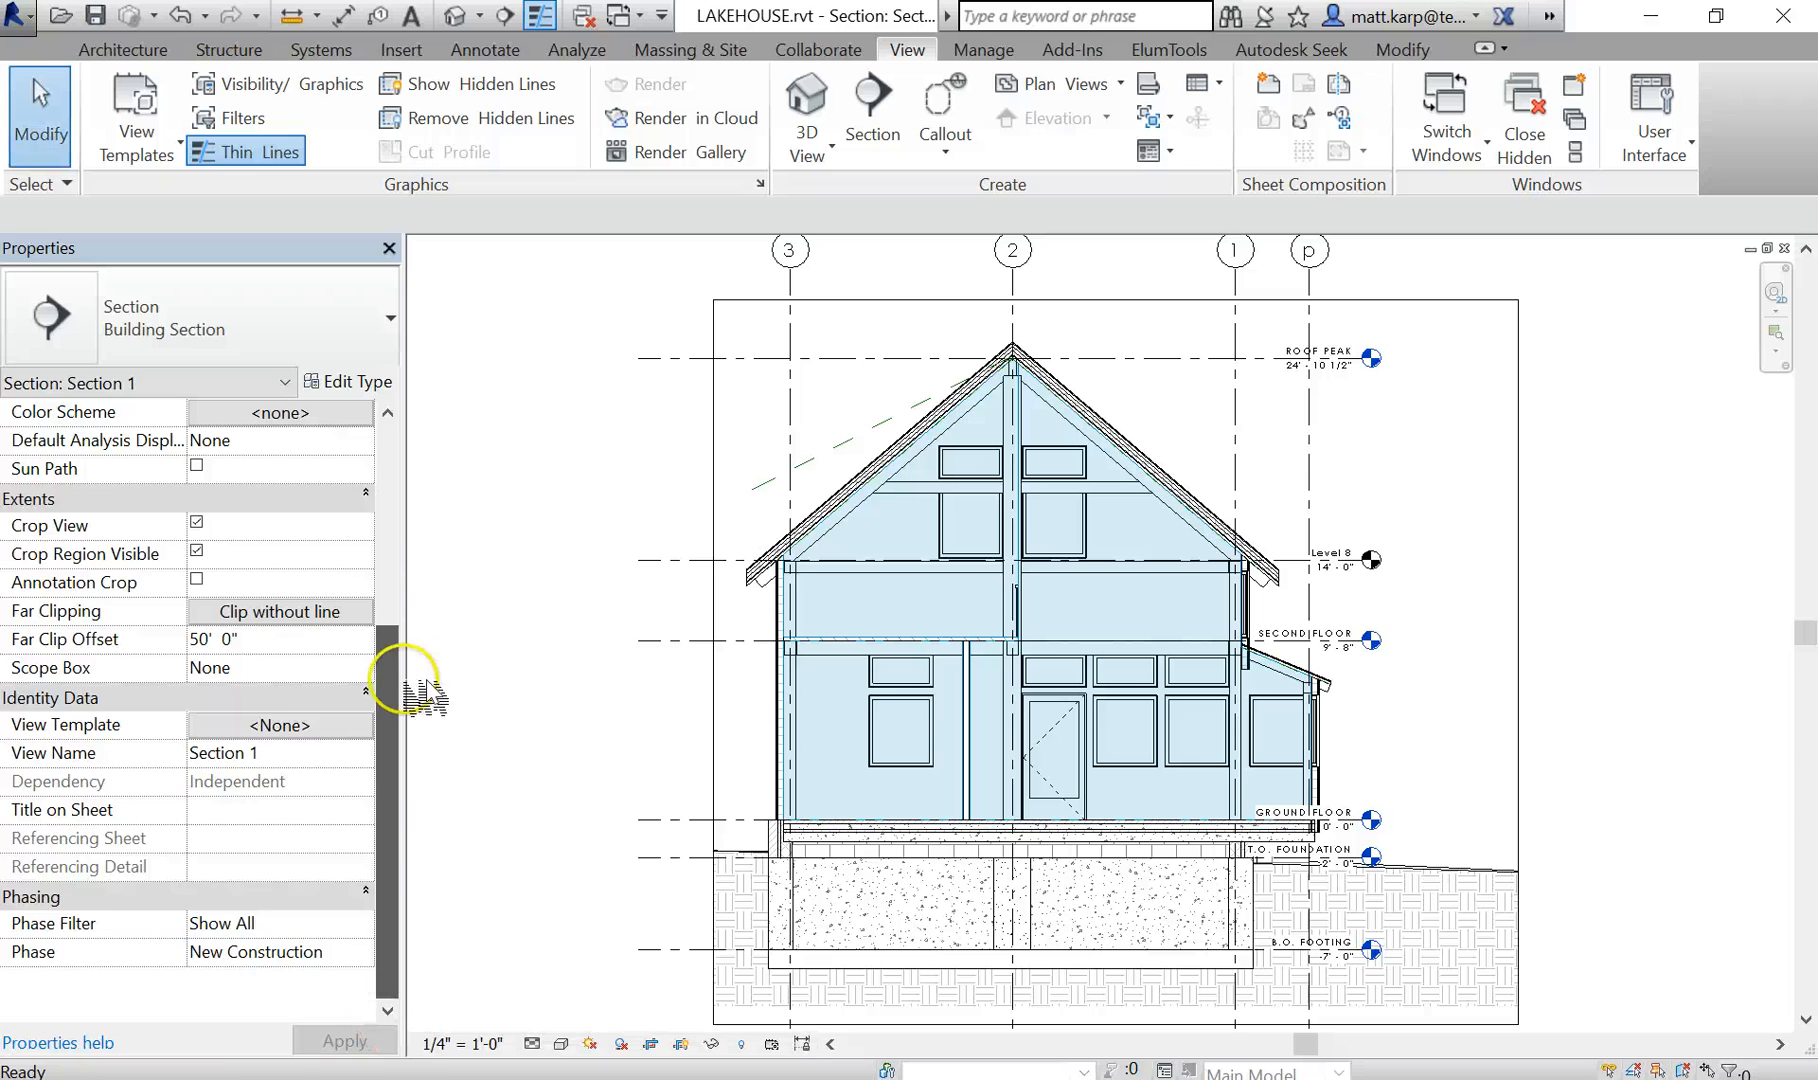
drag(402, 684, 413, 580)
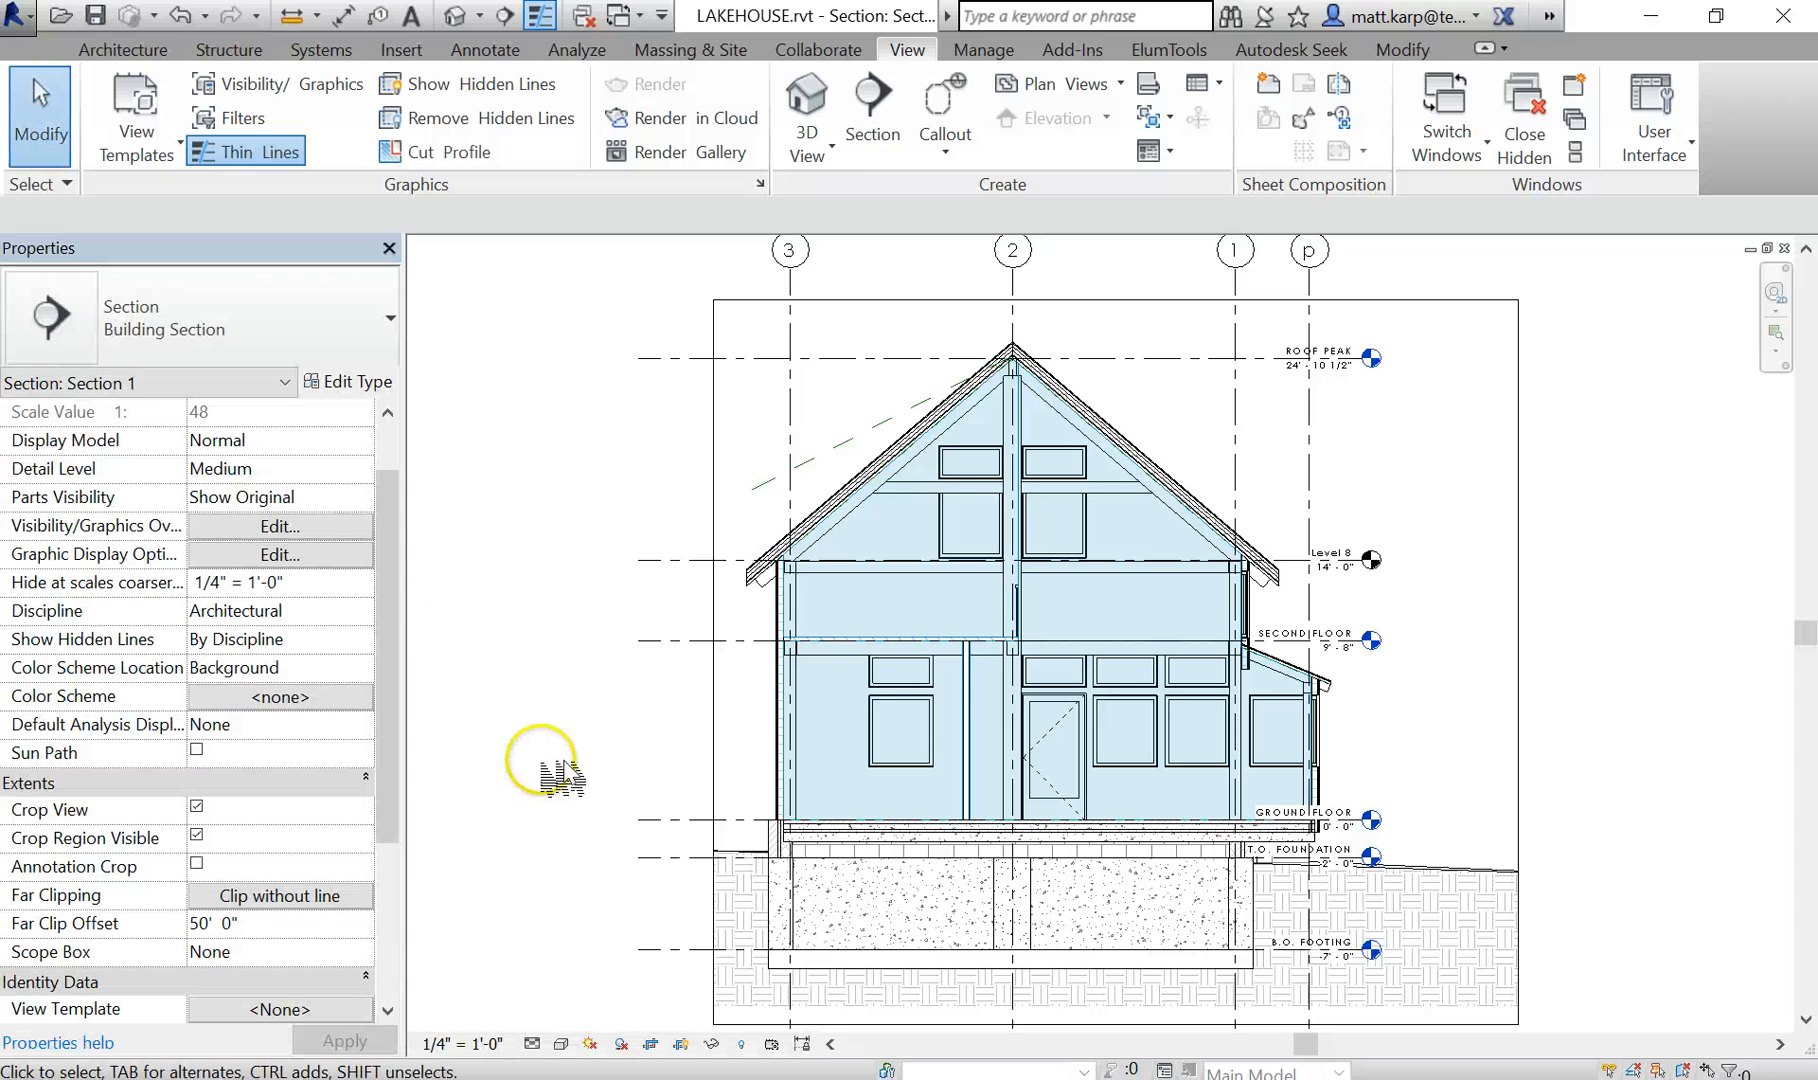
scroll(545, 790, down, 1)
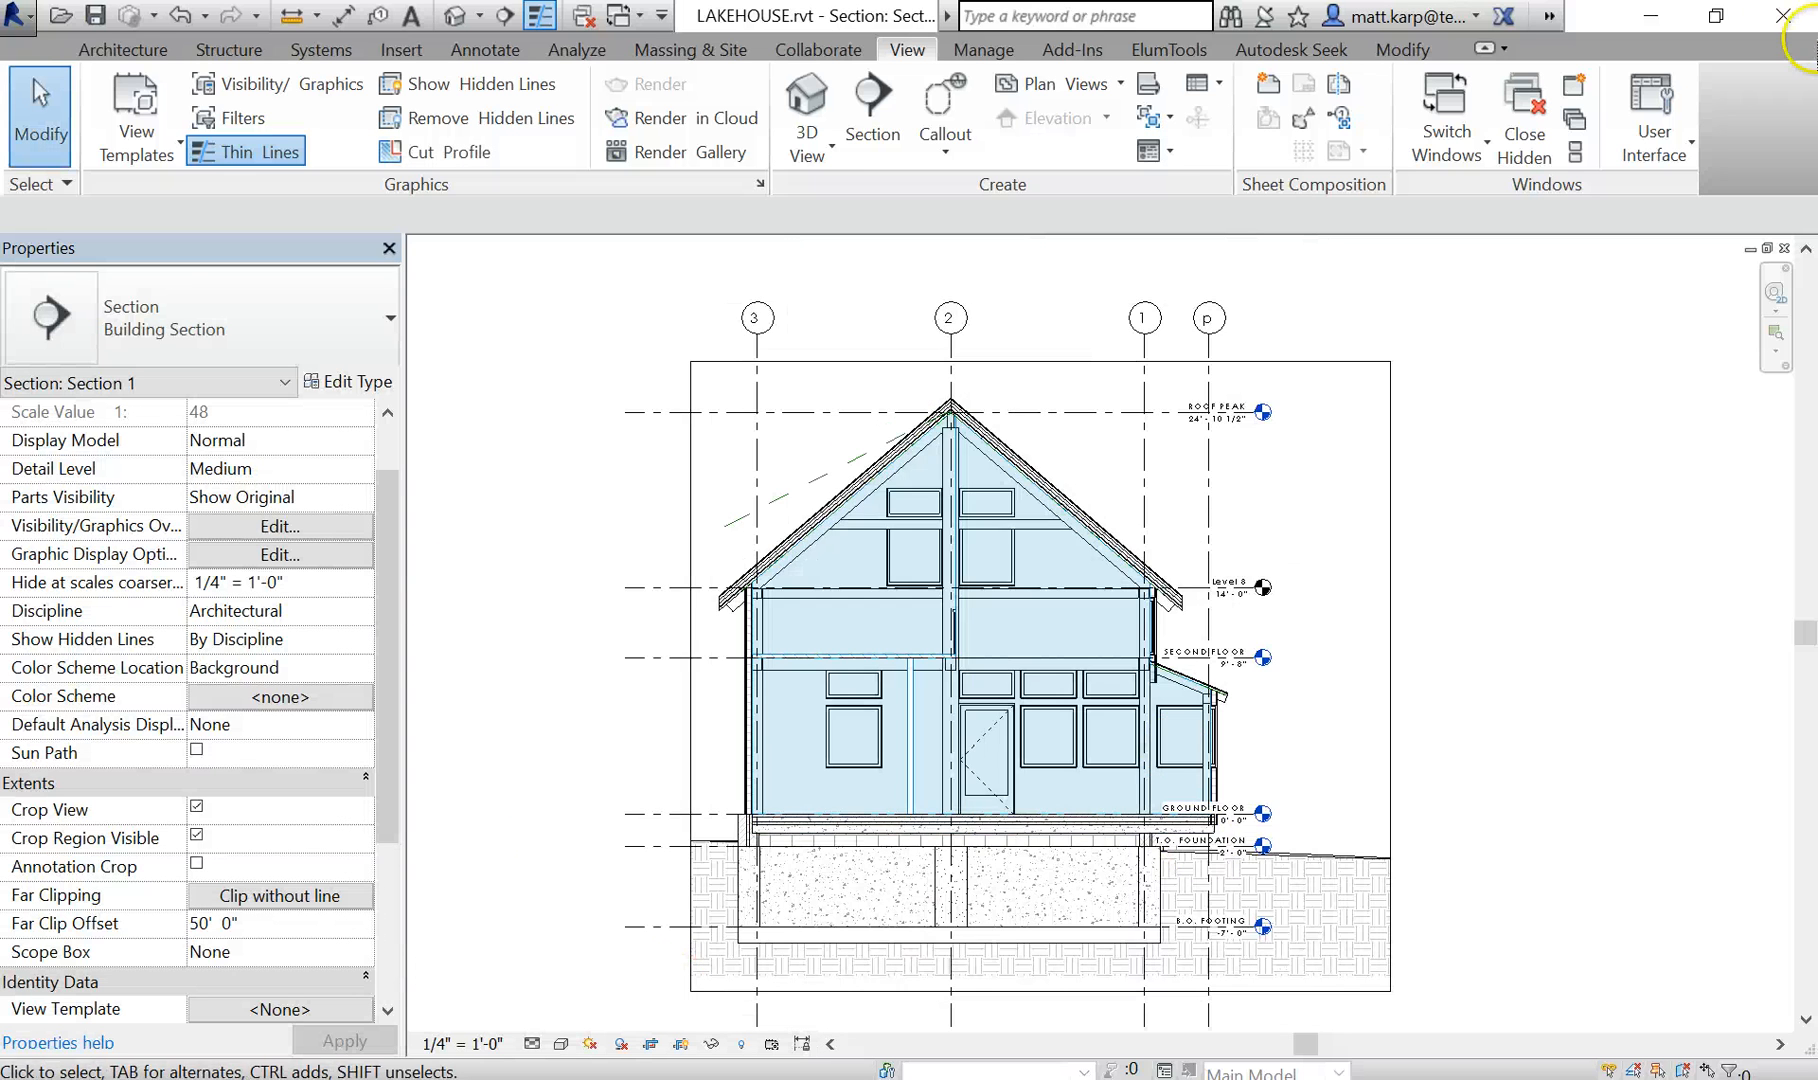
- Restore the Project Browser and open the GROUND FLOOR floor plan
click(1655, 140)
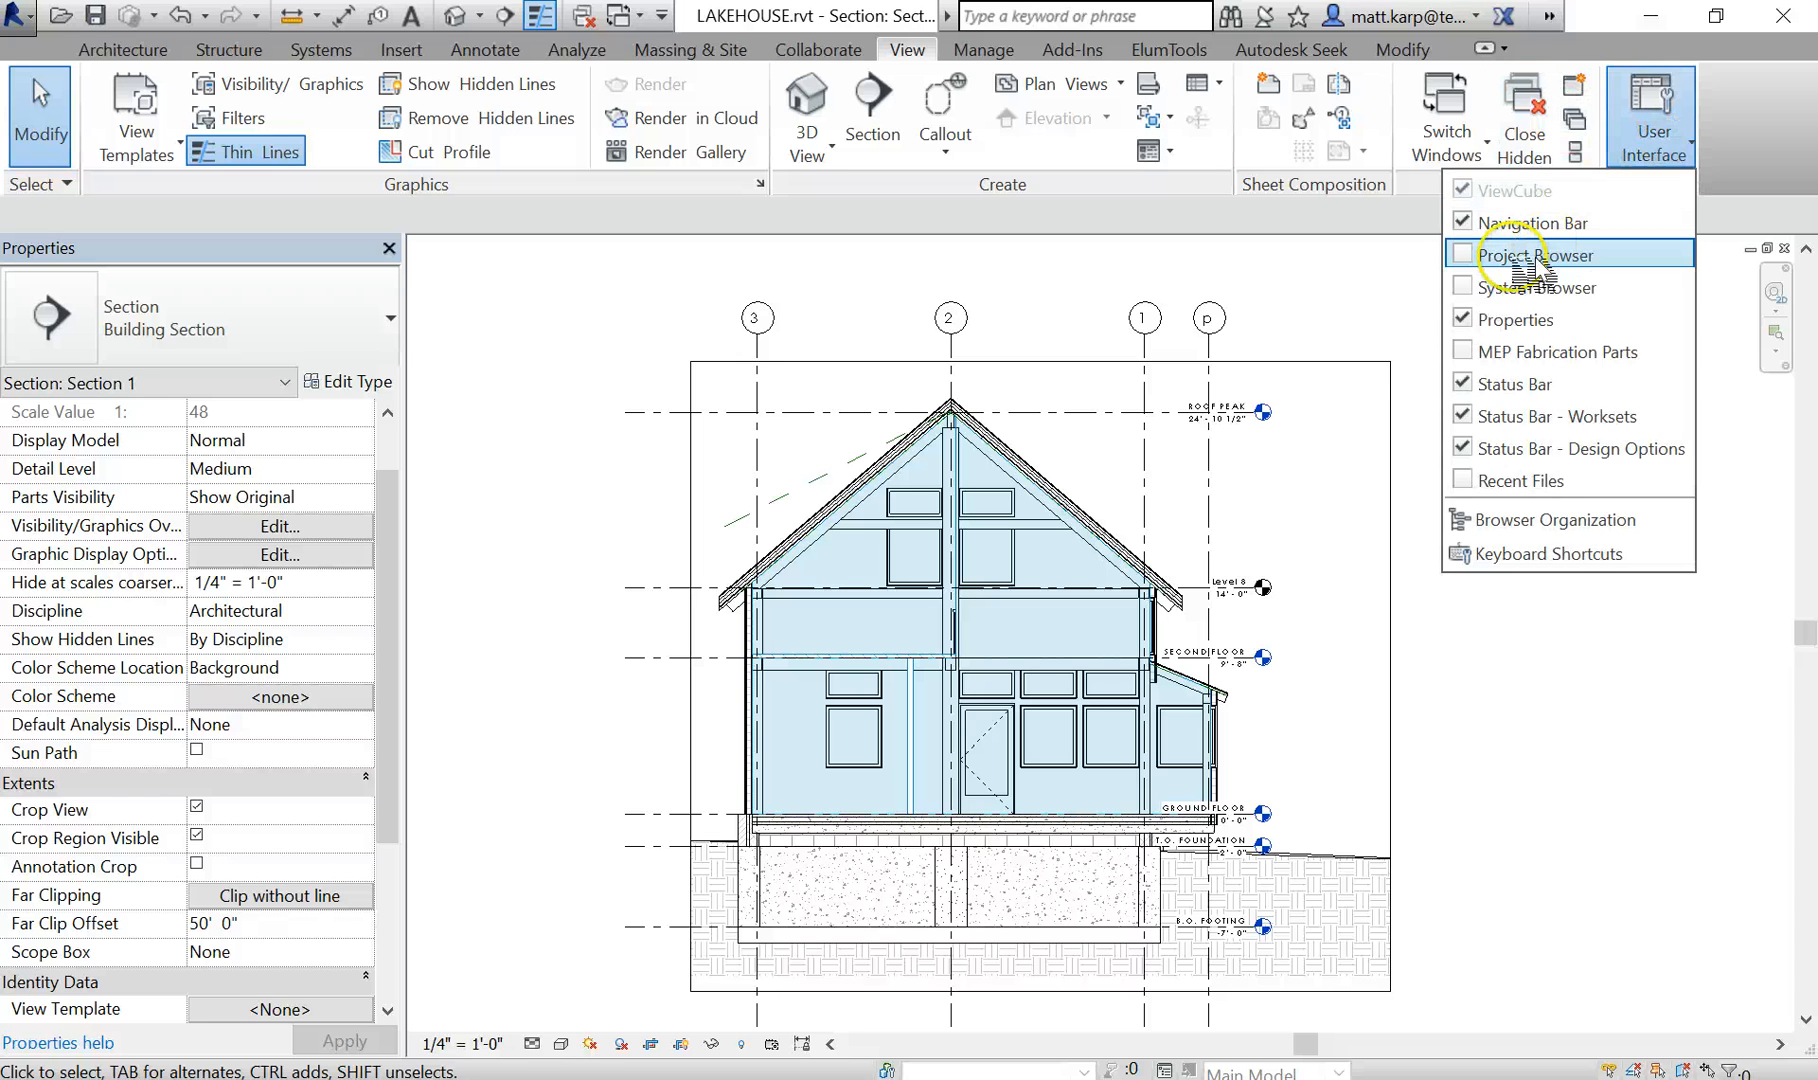
click(1470, 245)
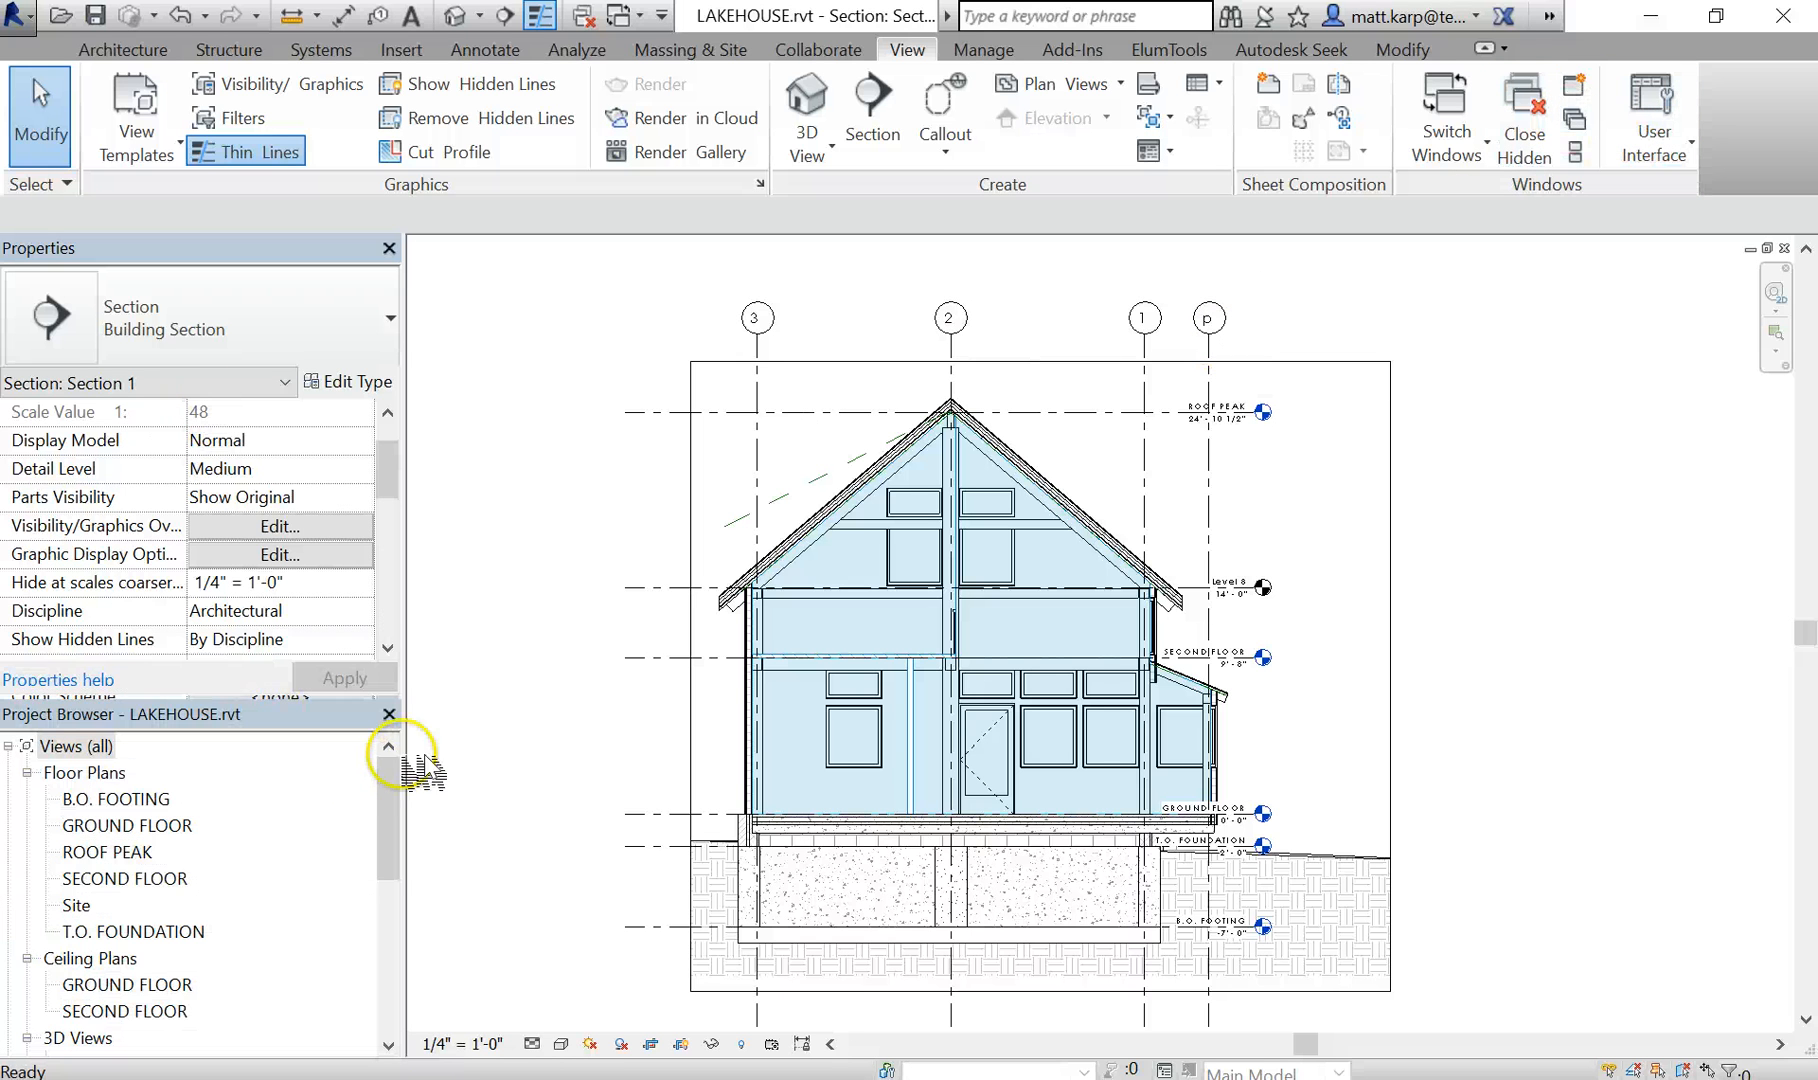
double_click(127, 825)
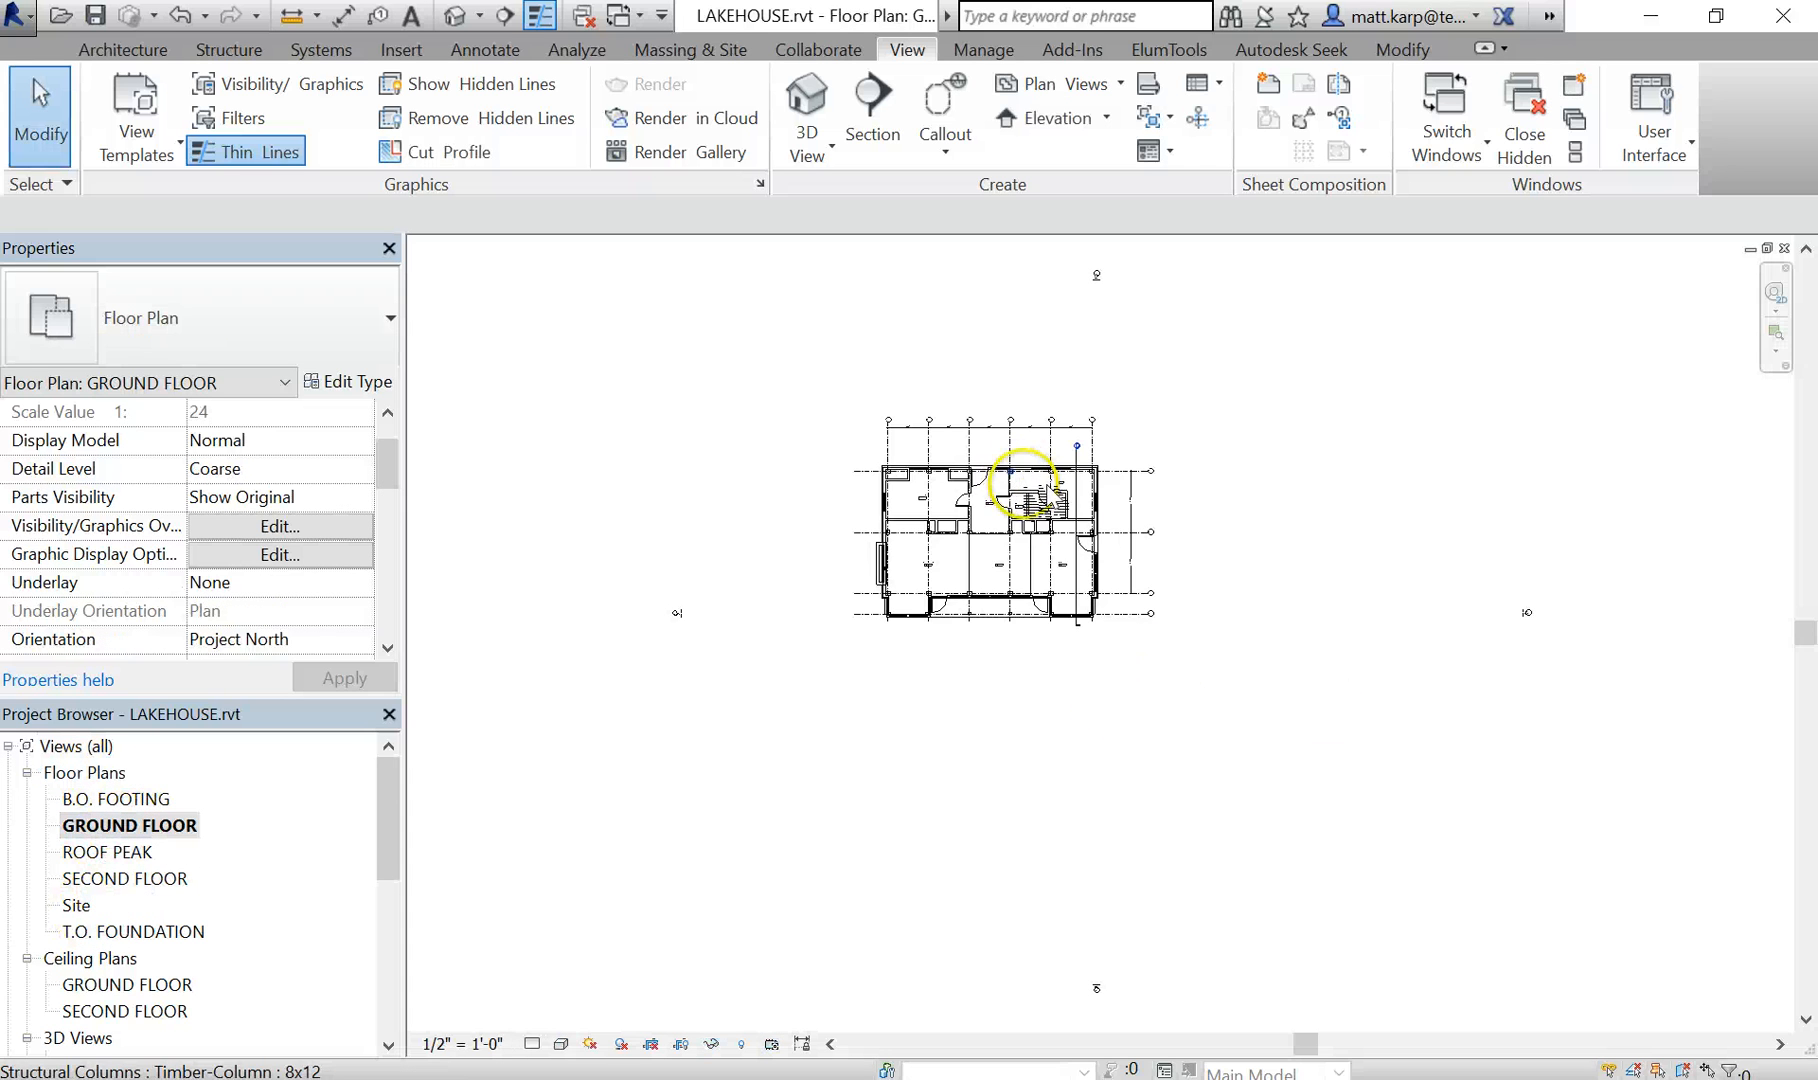
- Move the Section 1 line in the ground floor plan so it cuts through the bedroom and living room, just past grid B
click(1098, 487)
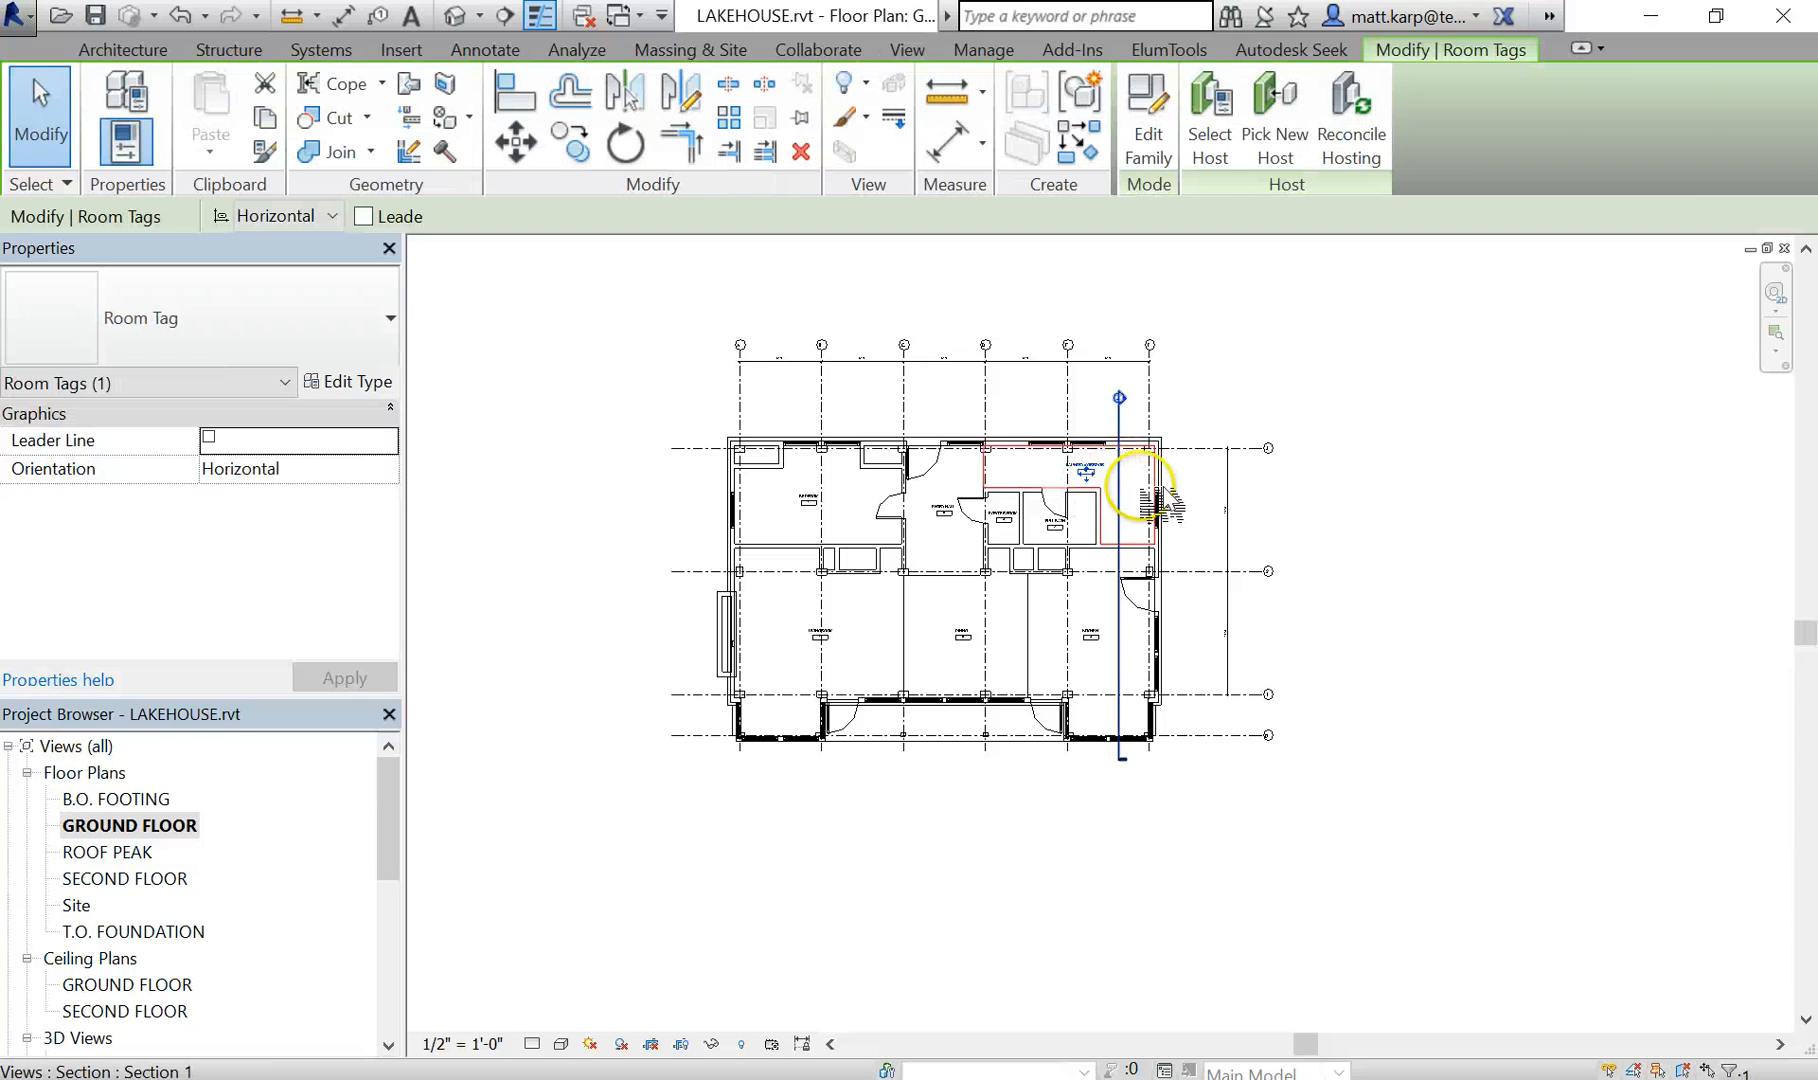
click(1190, 490)
click(1119, 495)
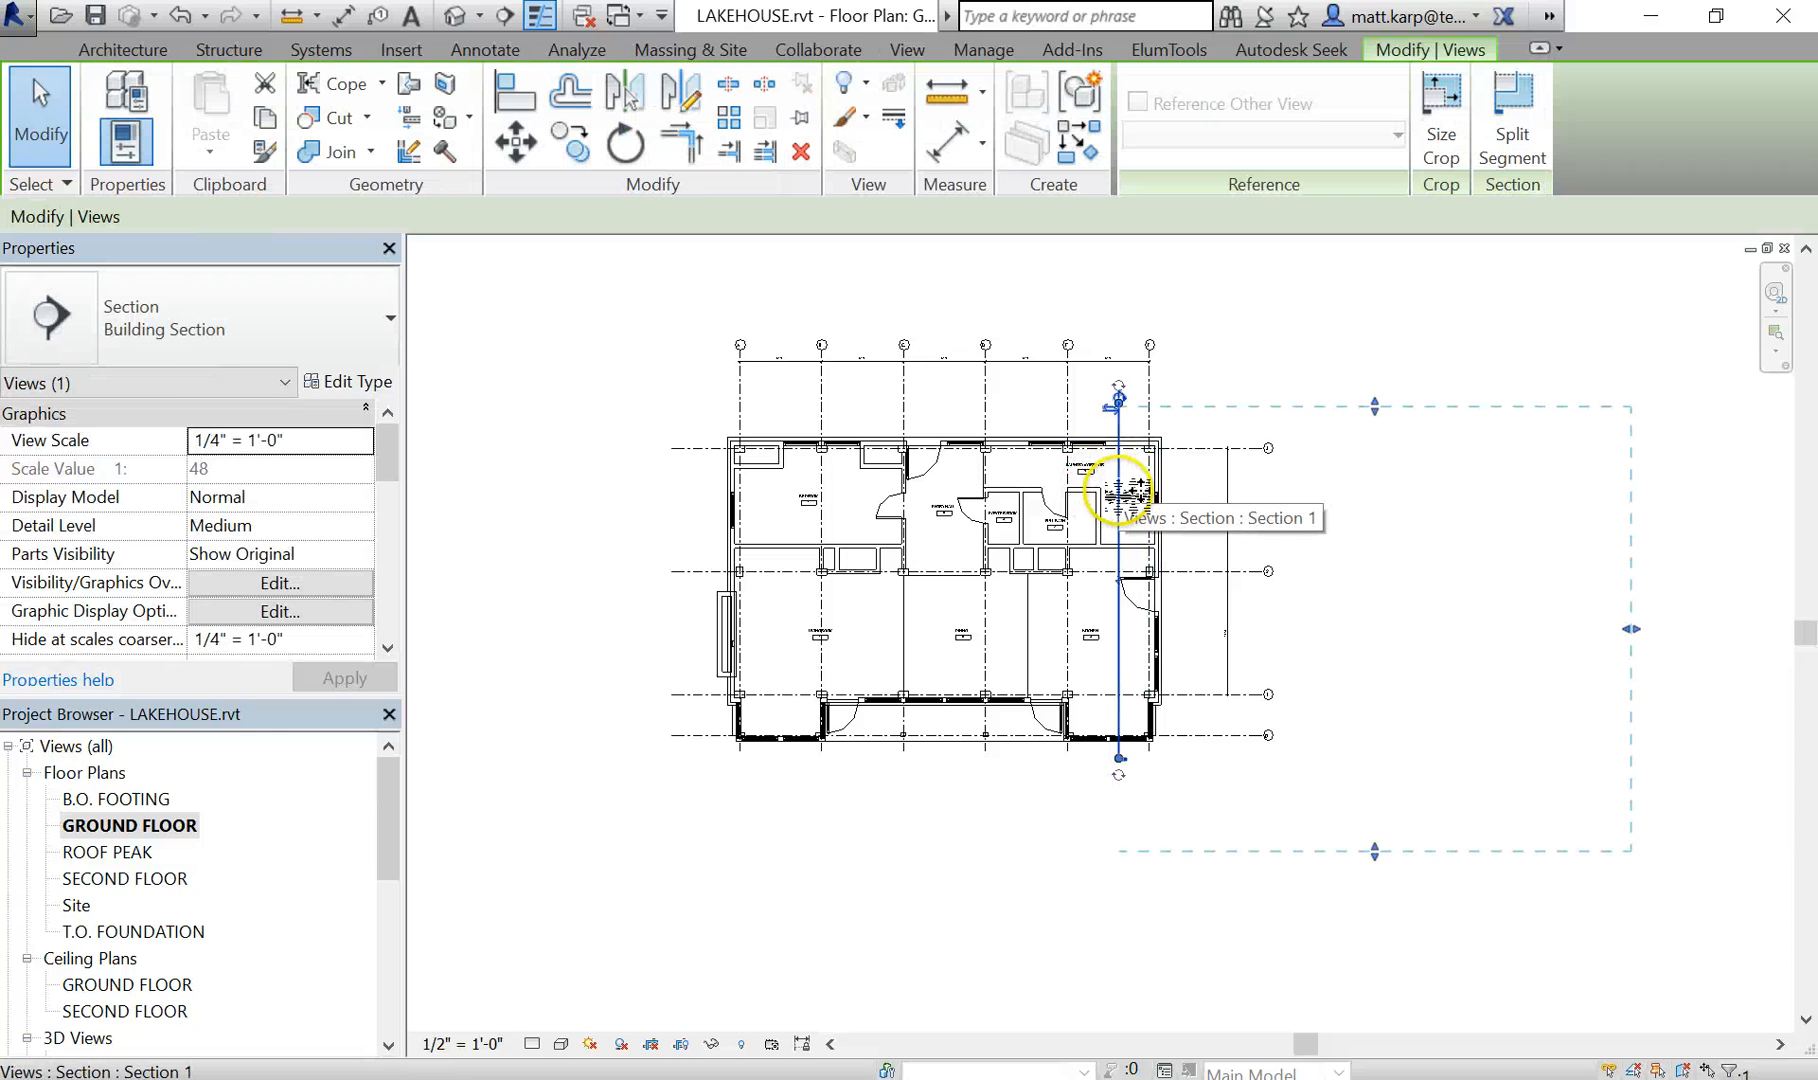
drag(1117, 500, 842, 501)
click(905, 876)
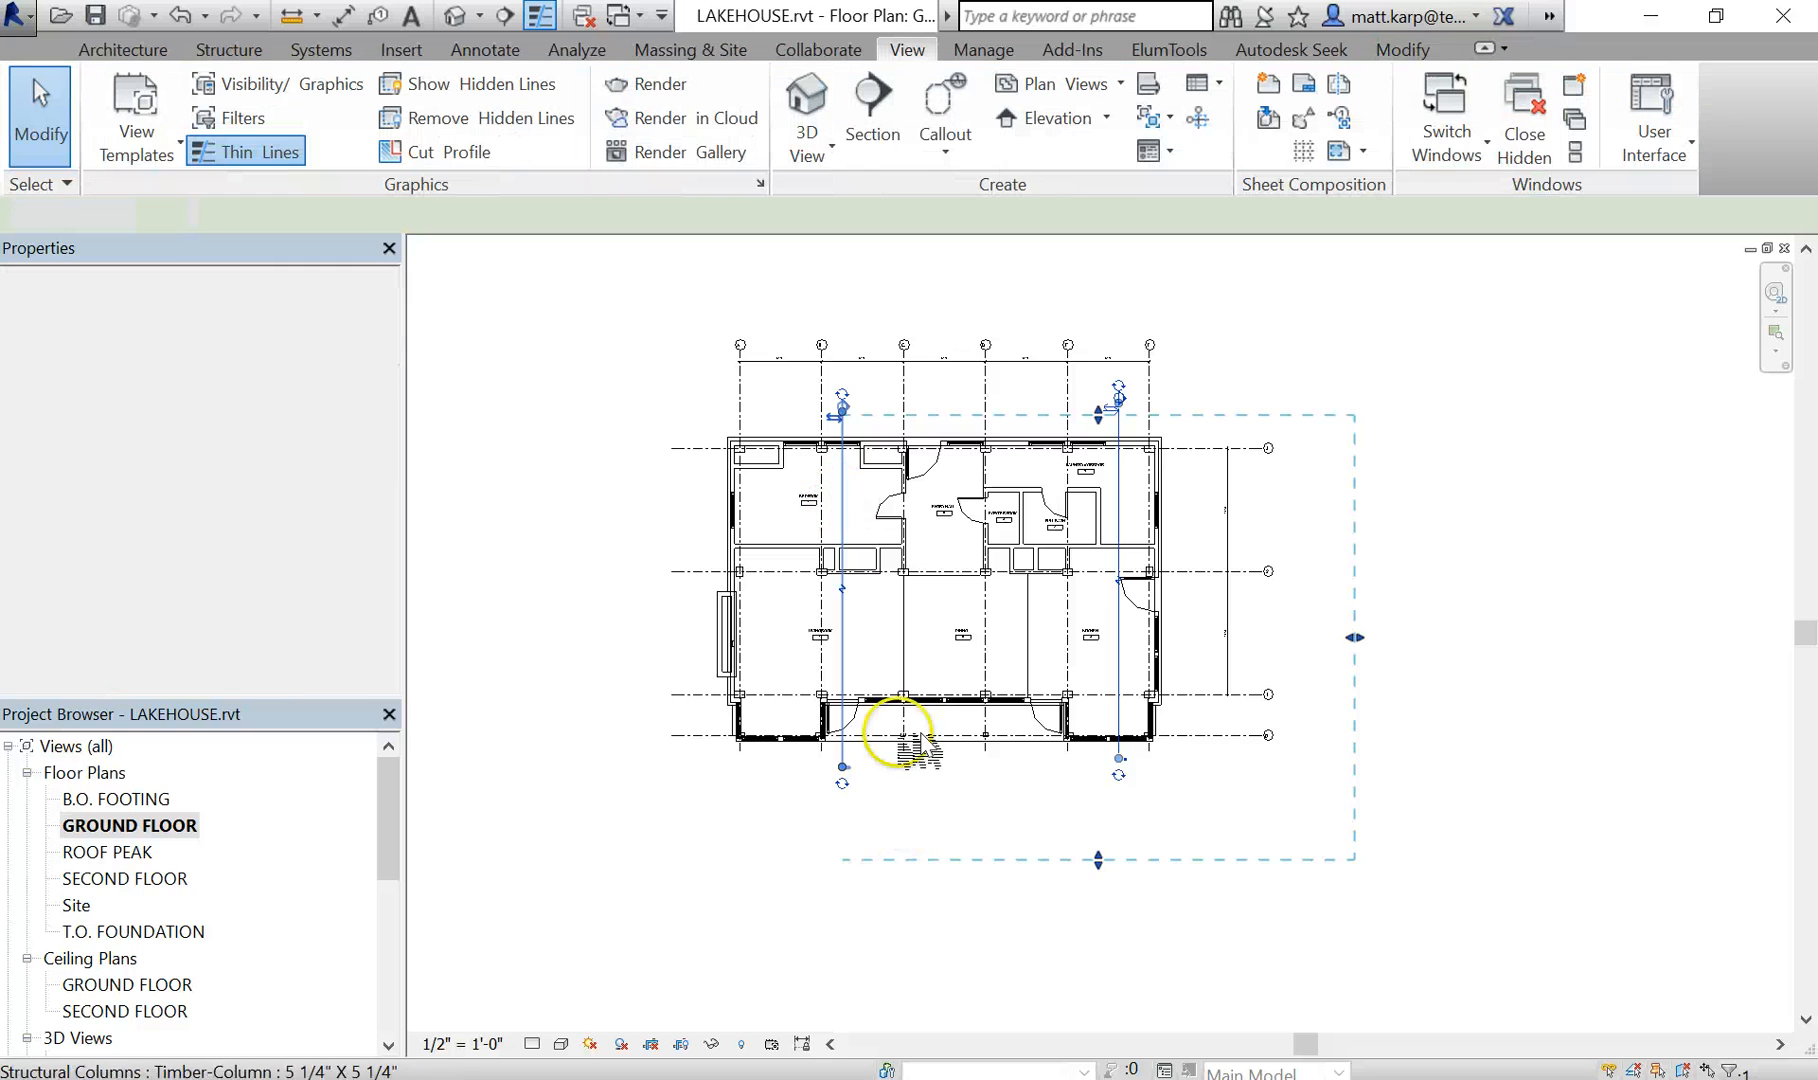
- Open the Section 1 view from its plan marker and examine how the rooms fill the house at the new cut
scroll(860, 421, up, 3)
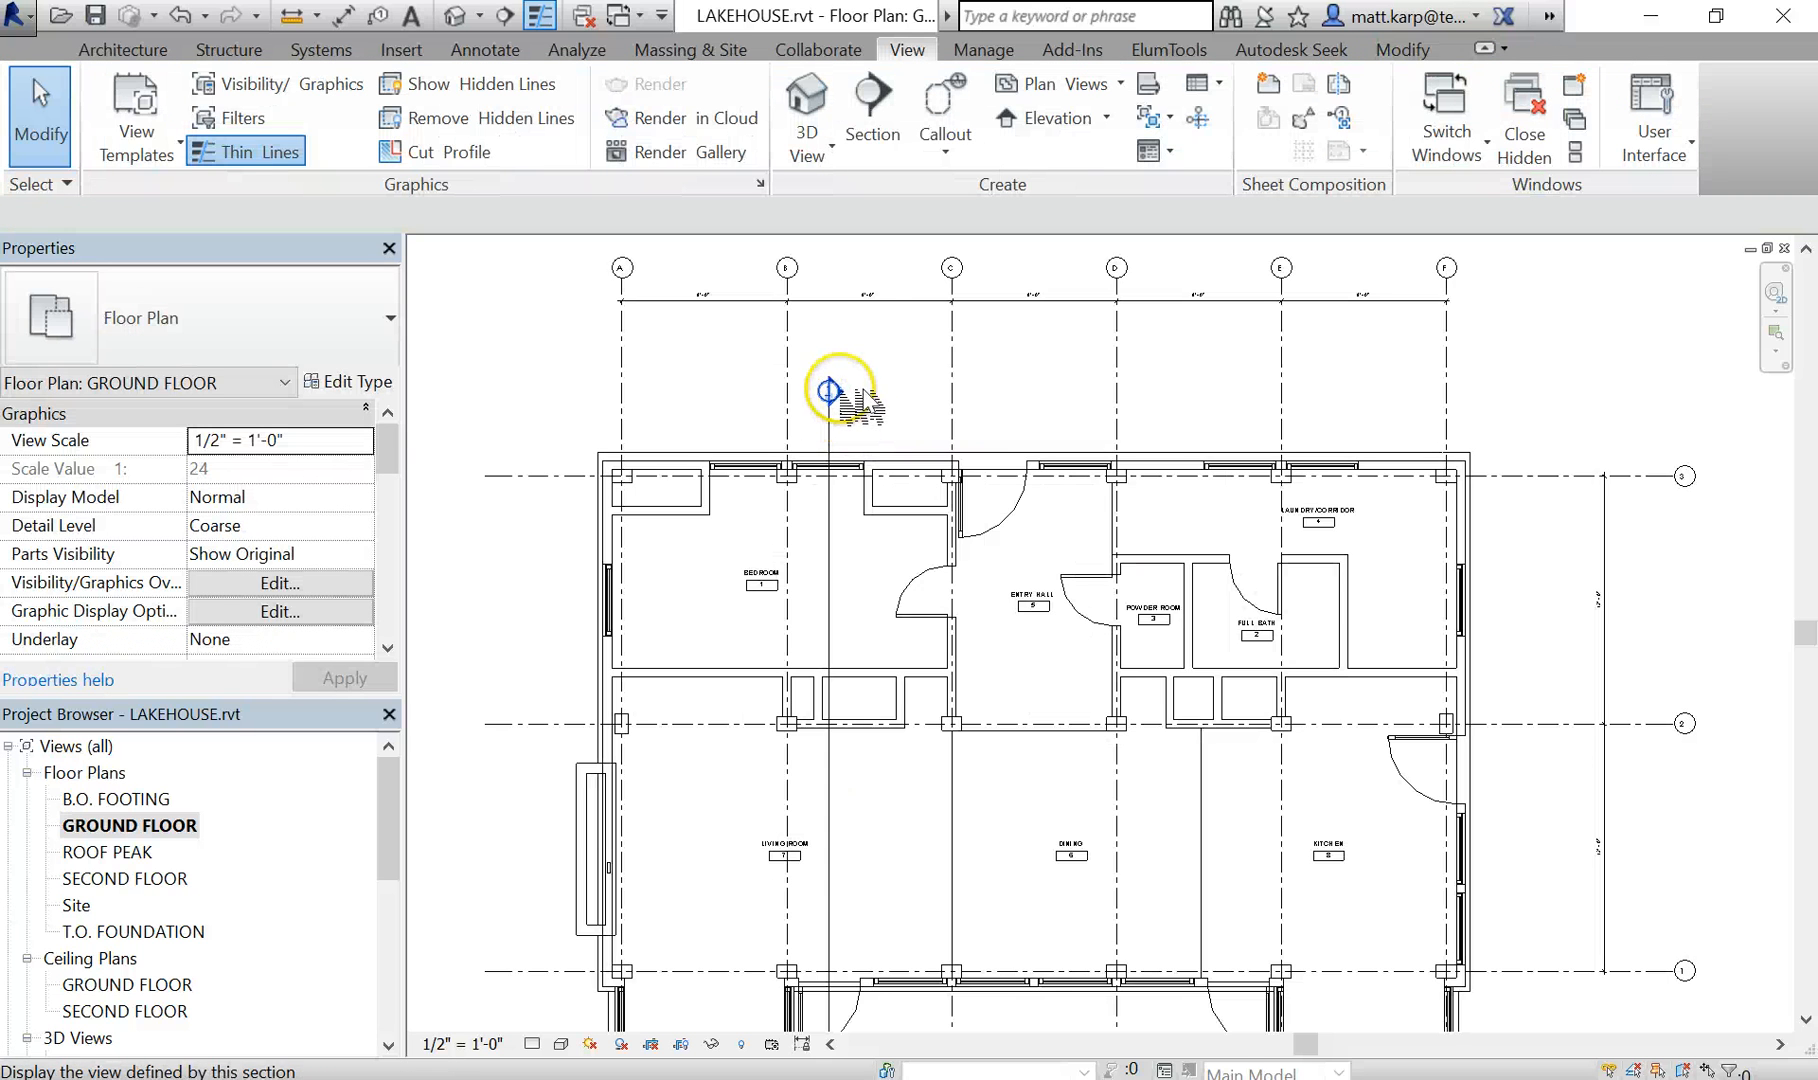
double_click(836, 392)
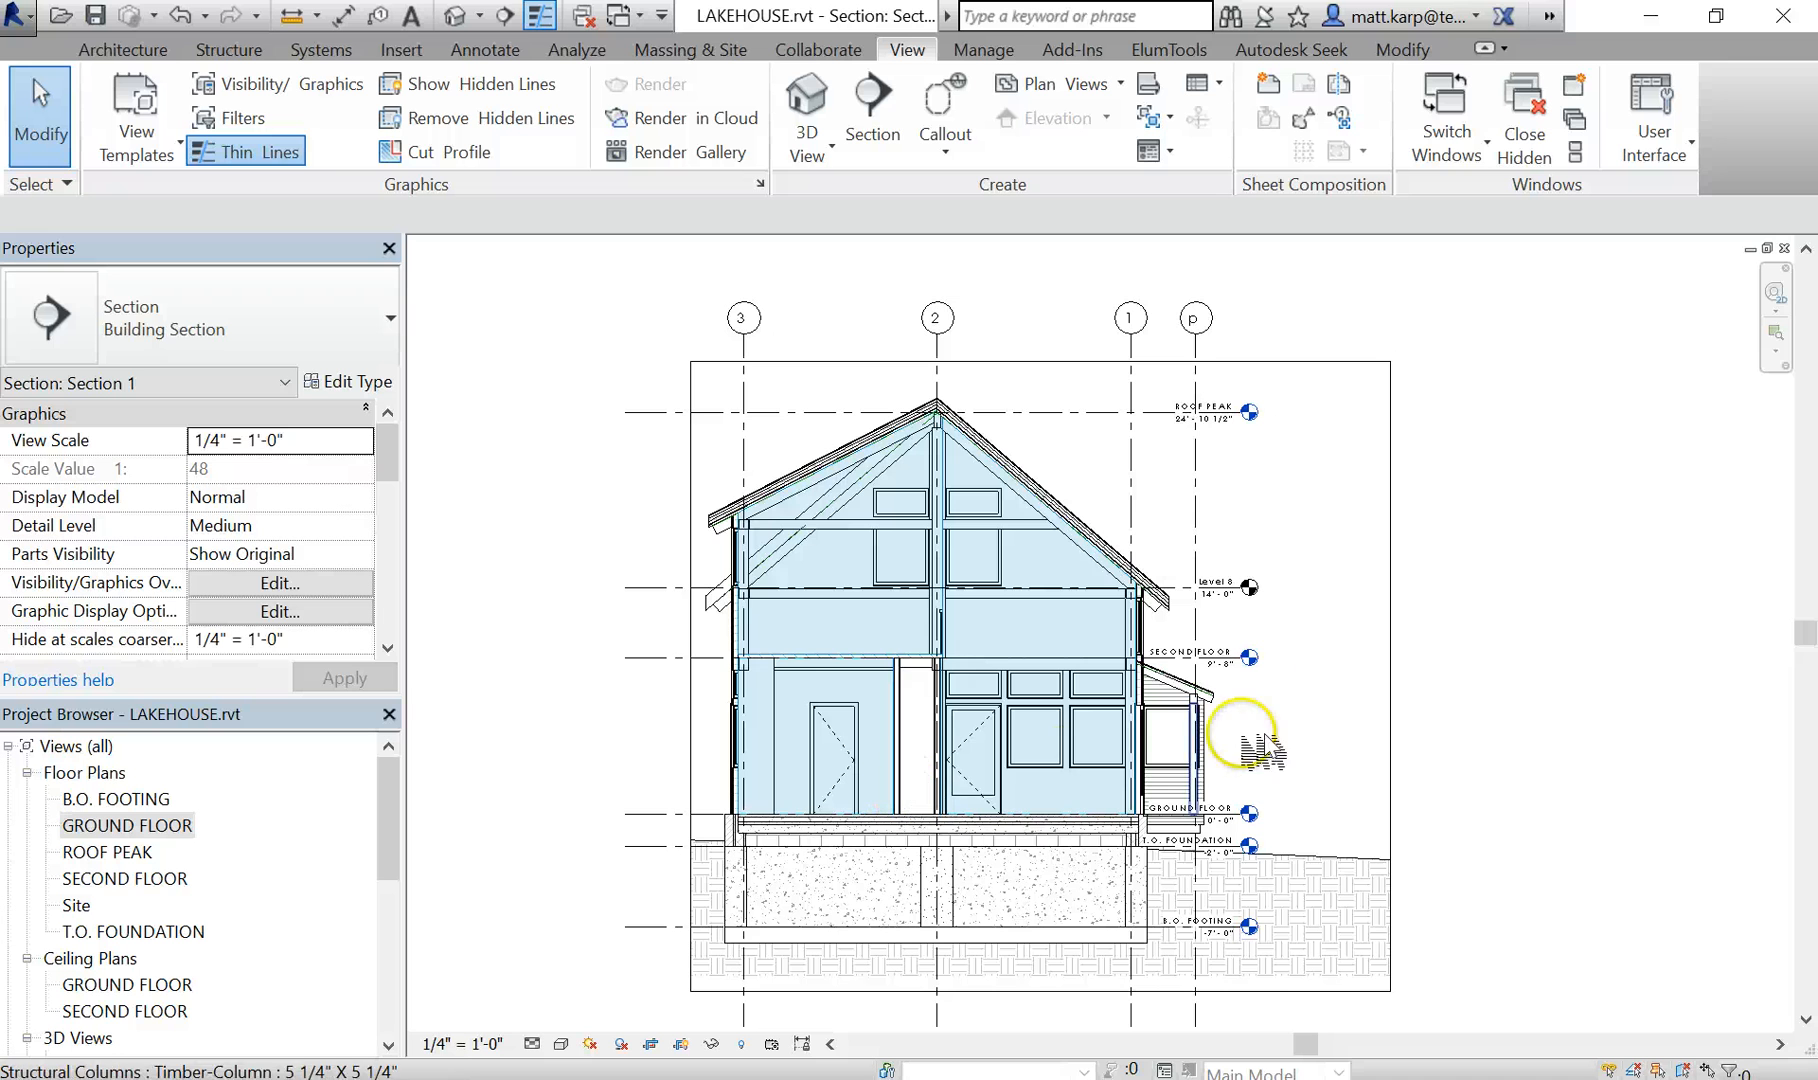
scroll(1450, 640, down, 1)
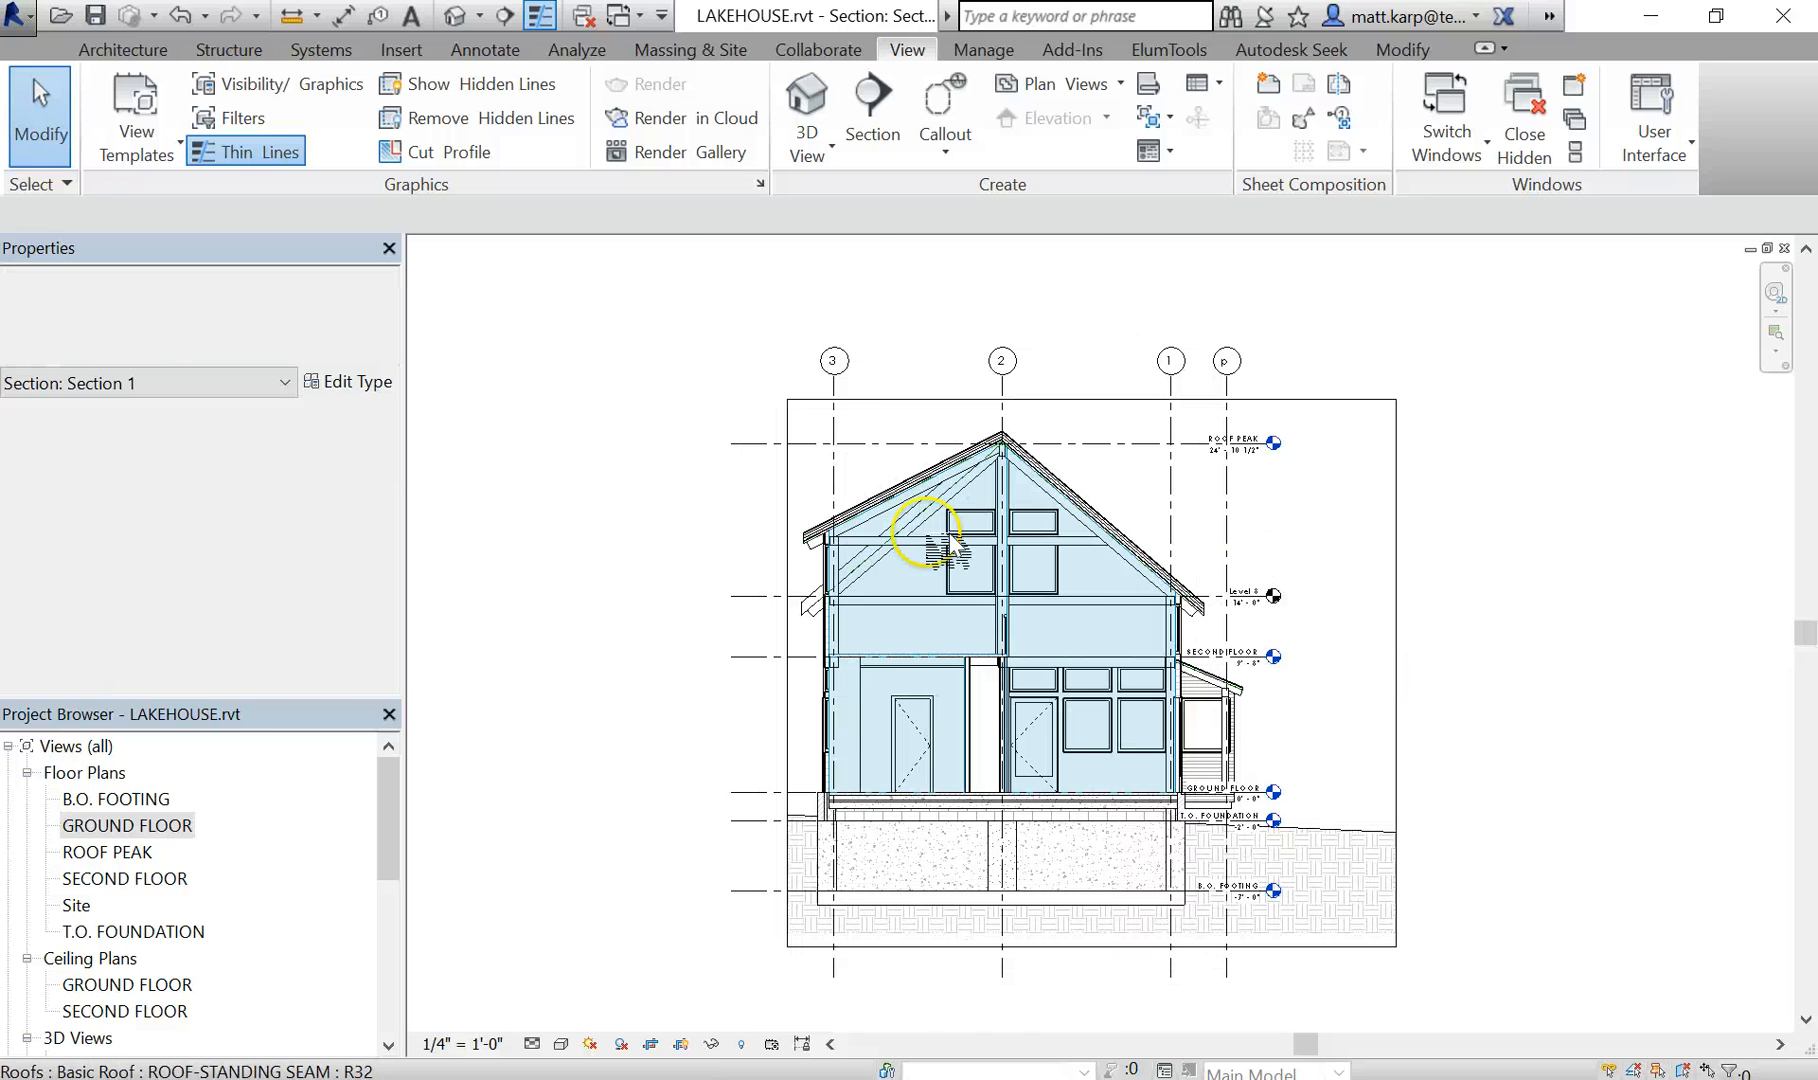
scroll(945, 548, up, 3)
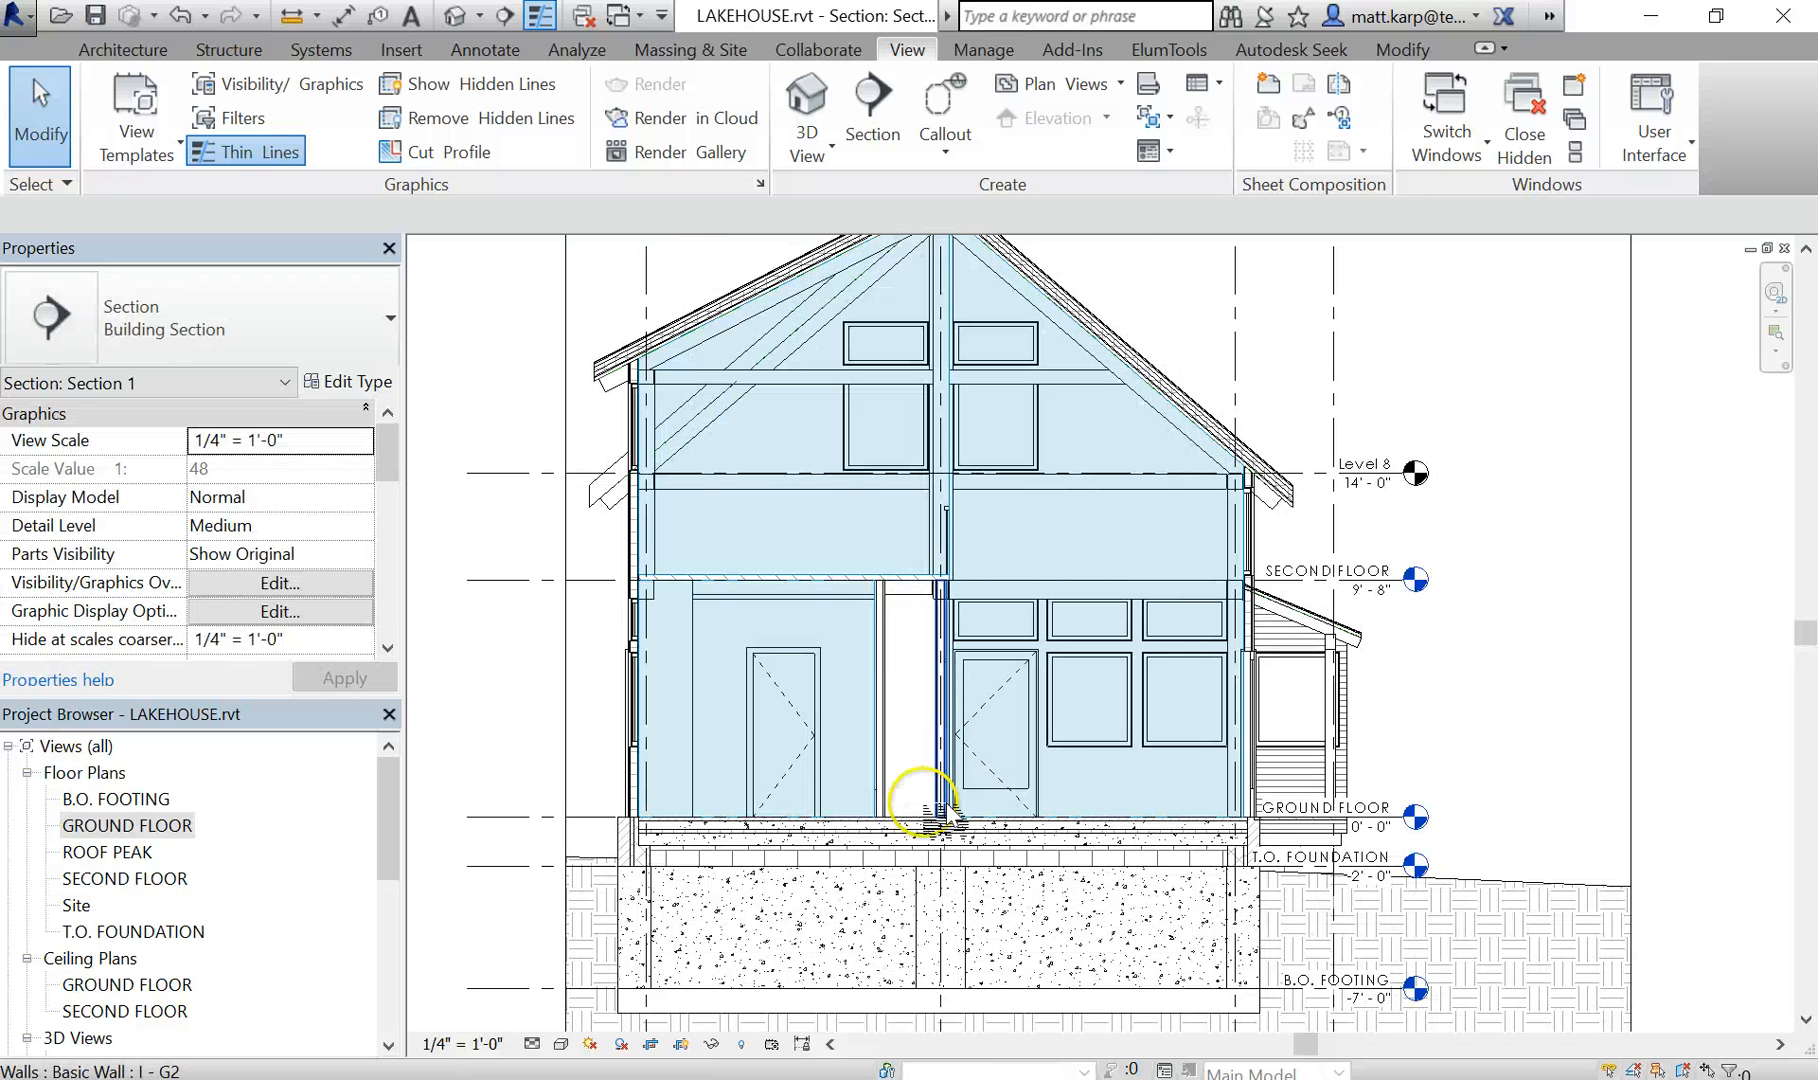
scroll(900, 610, down, 2)
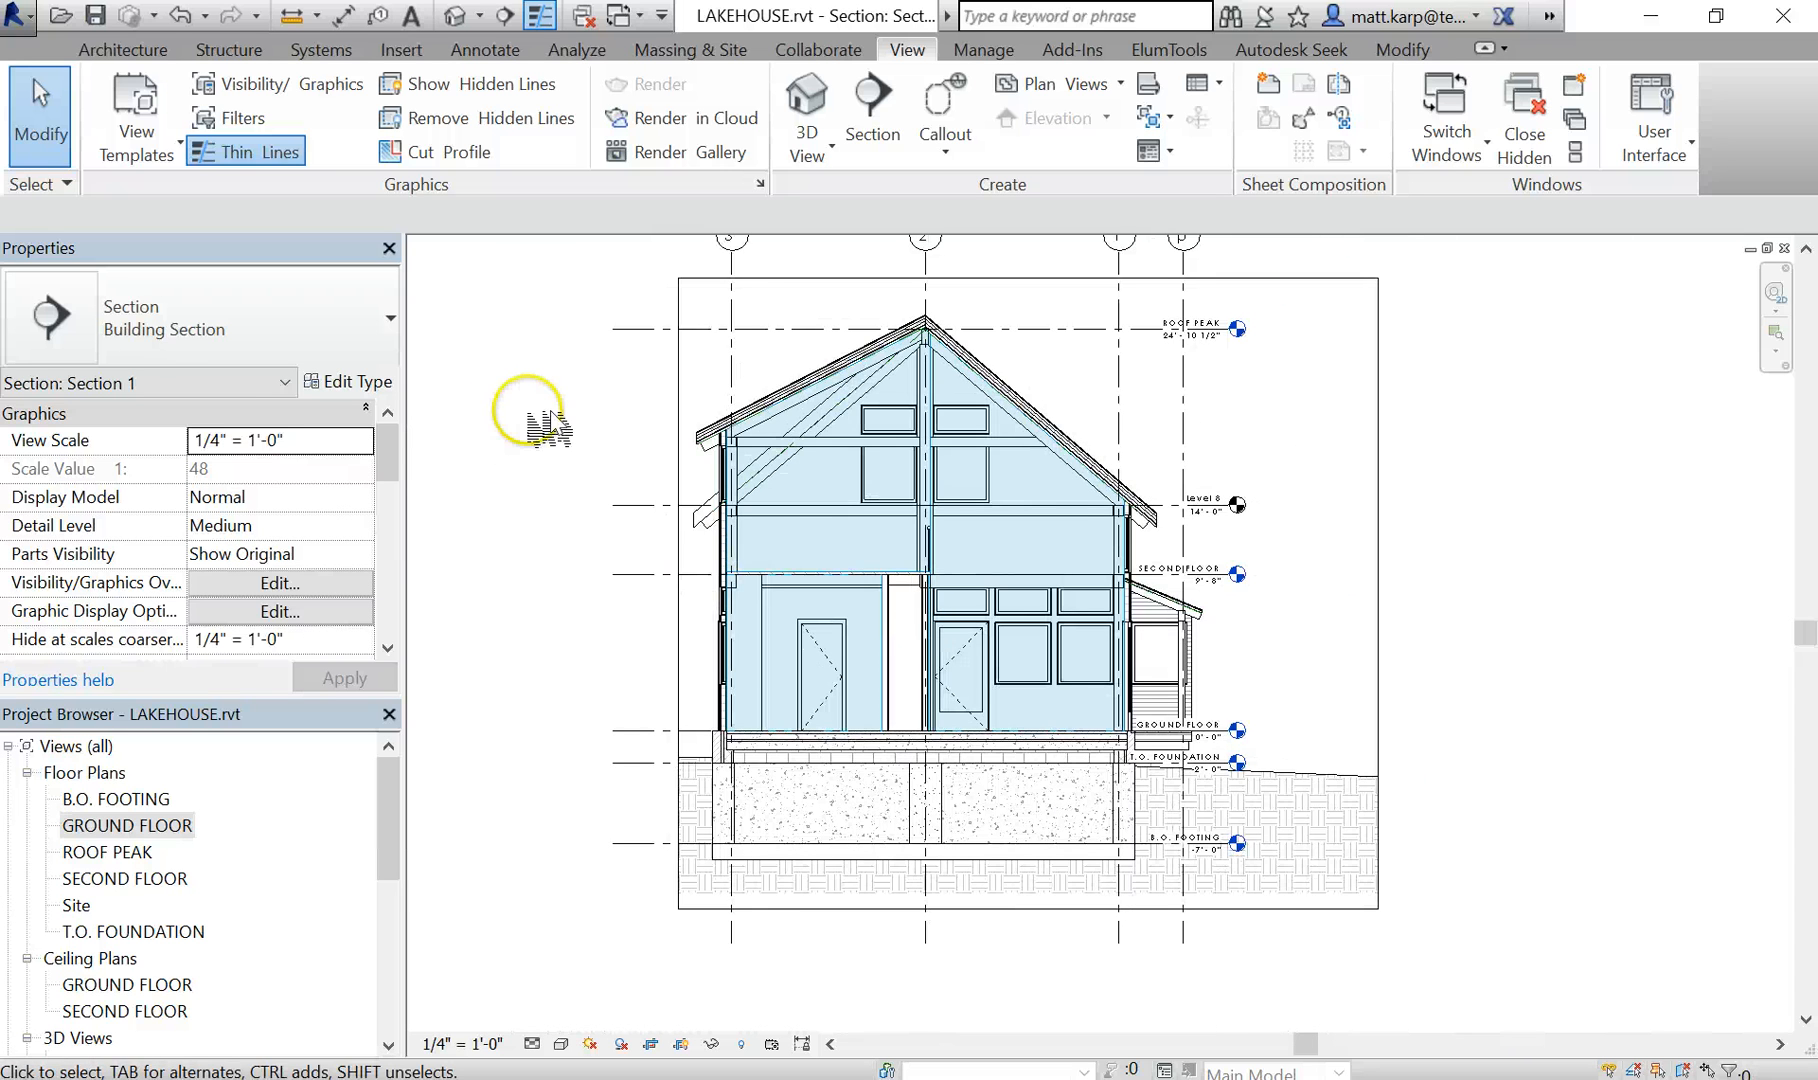
drag(568, 365, 605, 412)
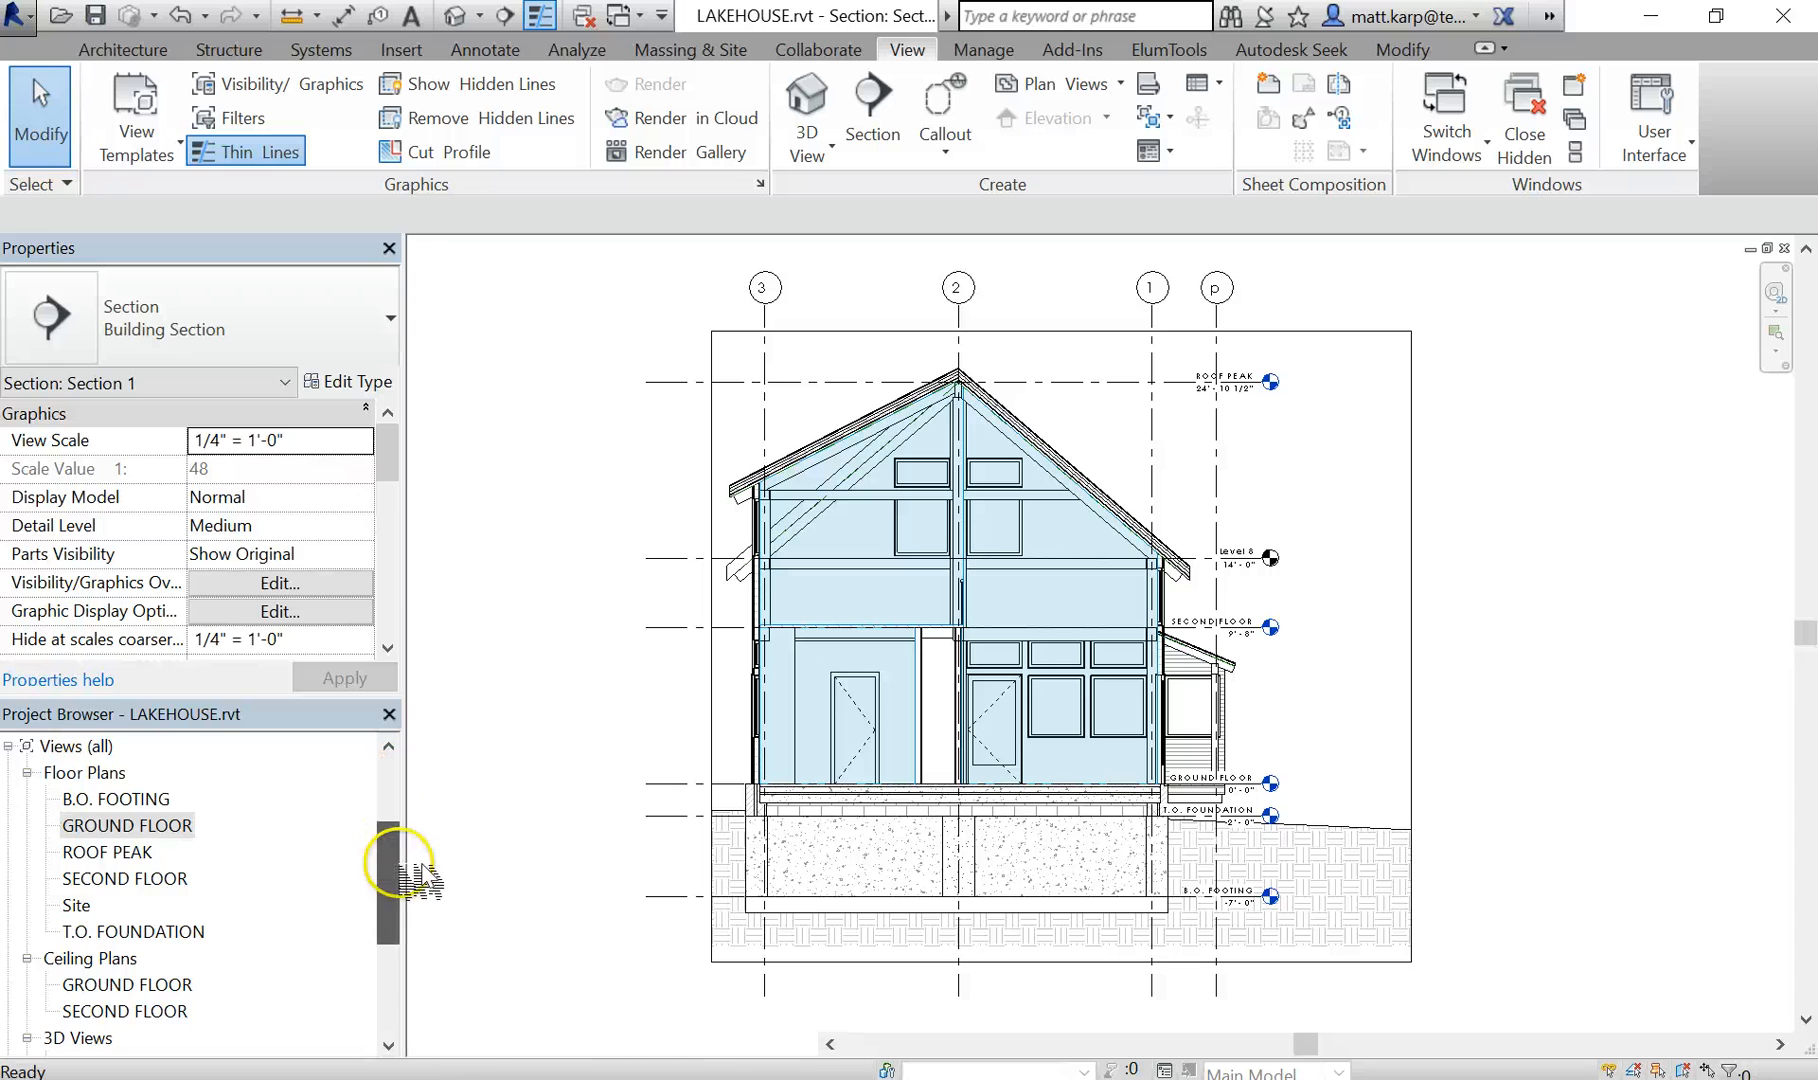
- Start a gbXML export of the project to open its export settings
scroll(394, 845, down, 3)
click(22, 16)
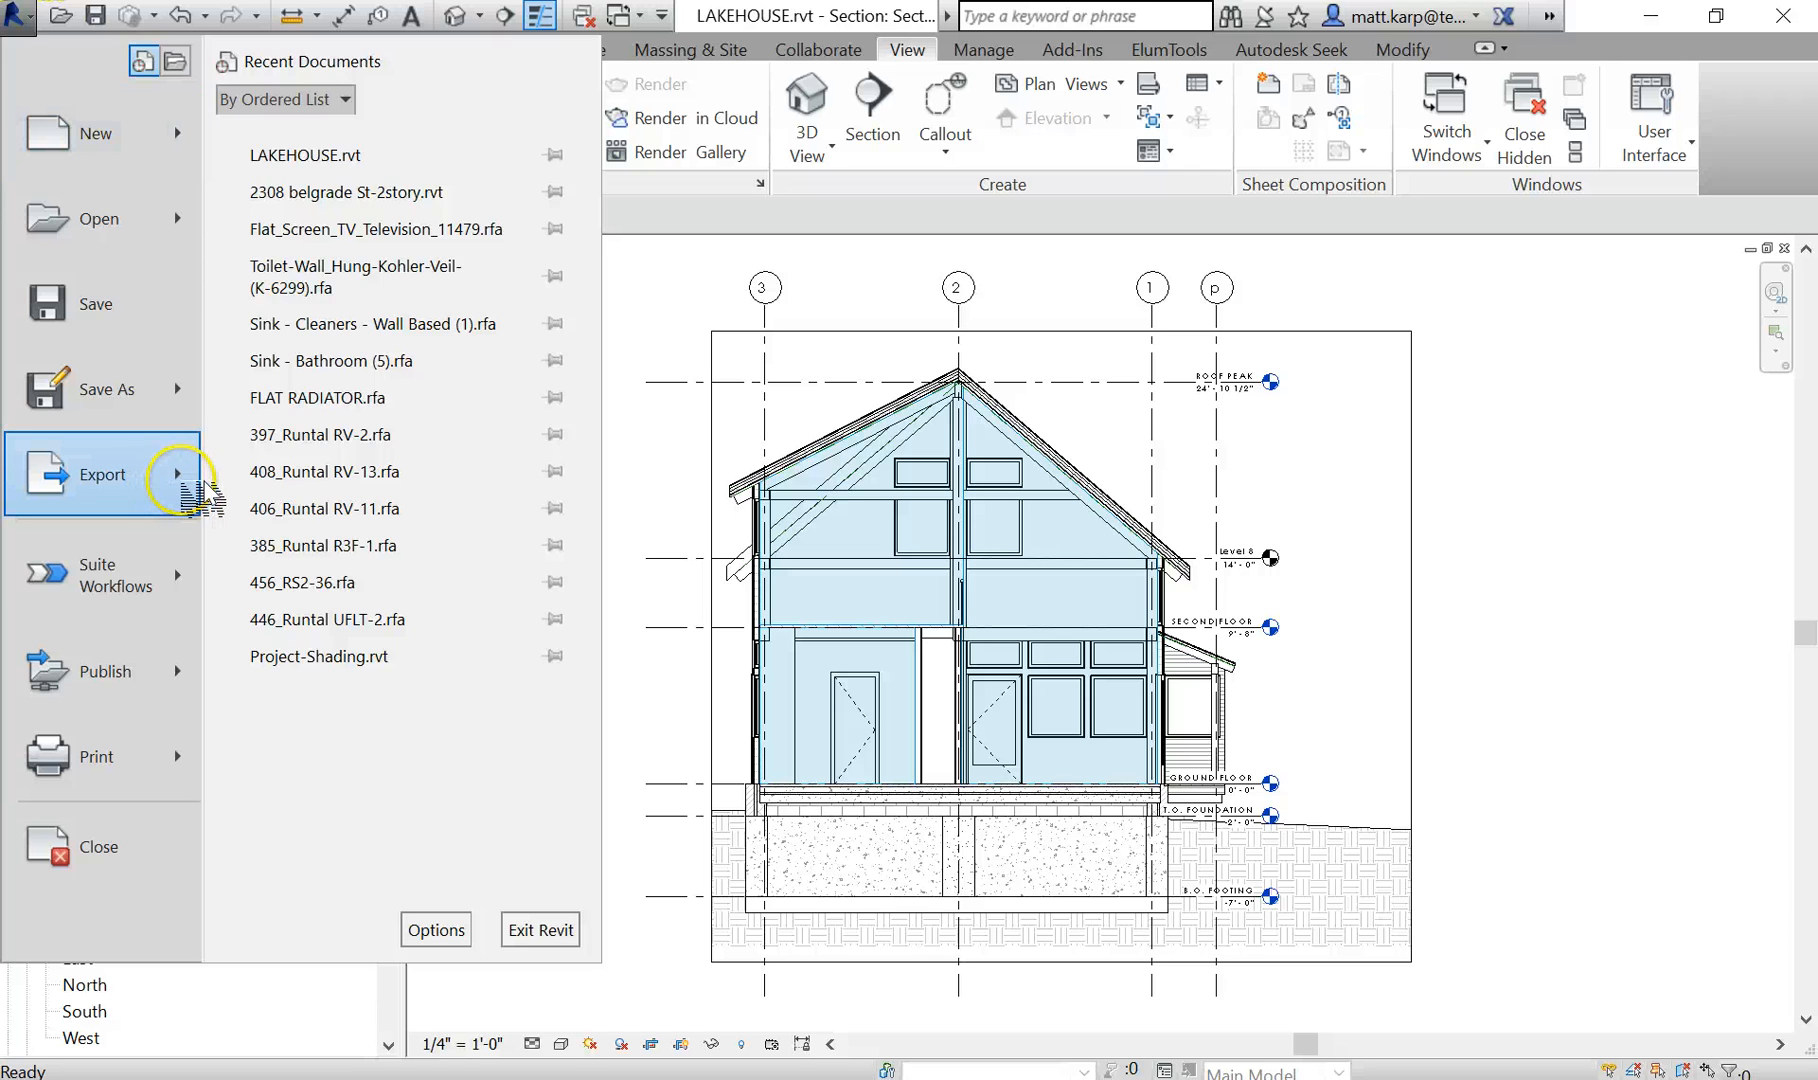
click(199, 487)
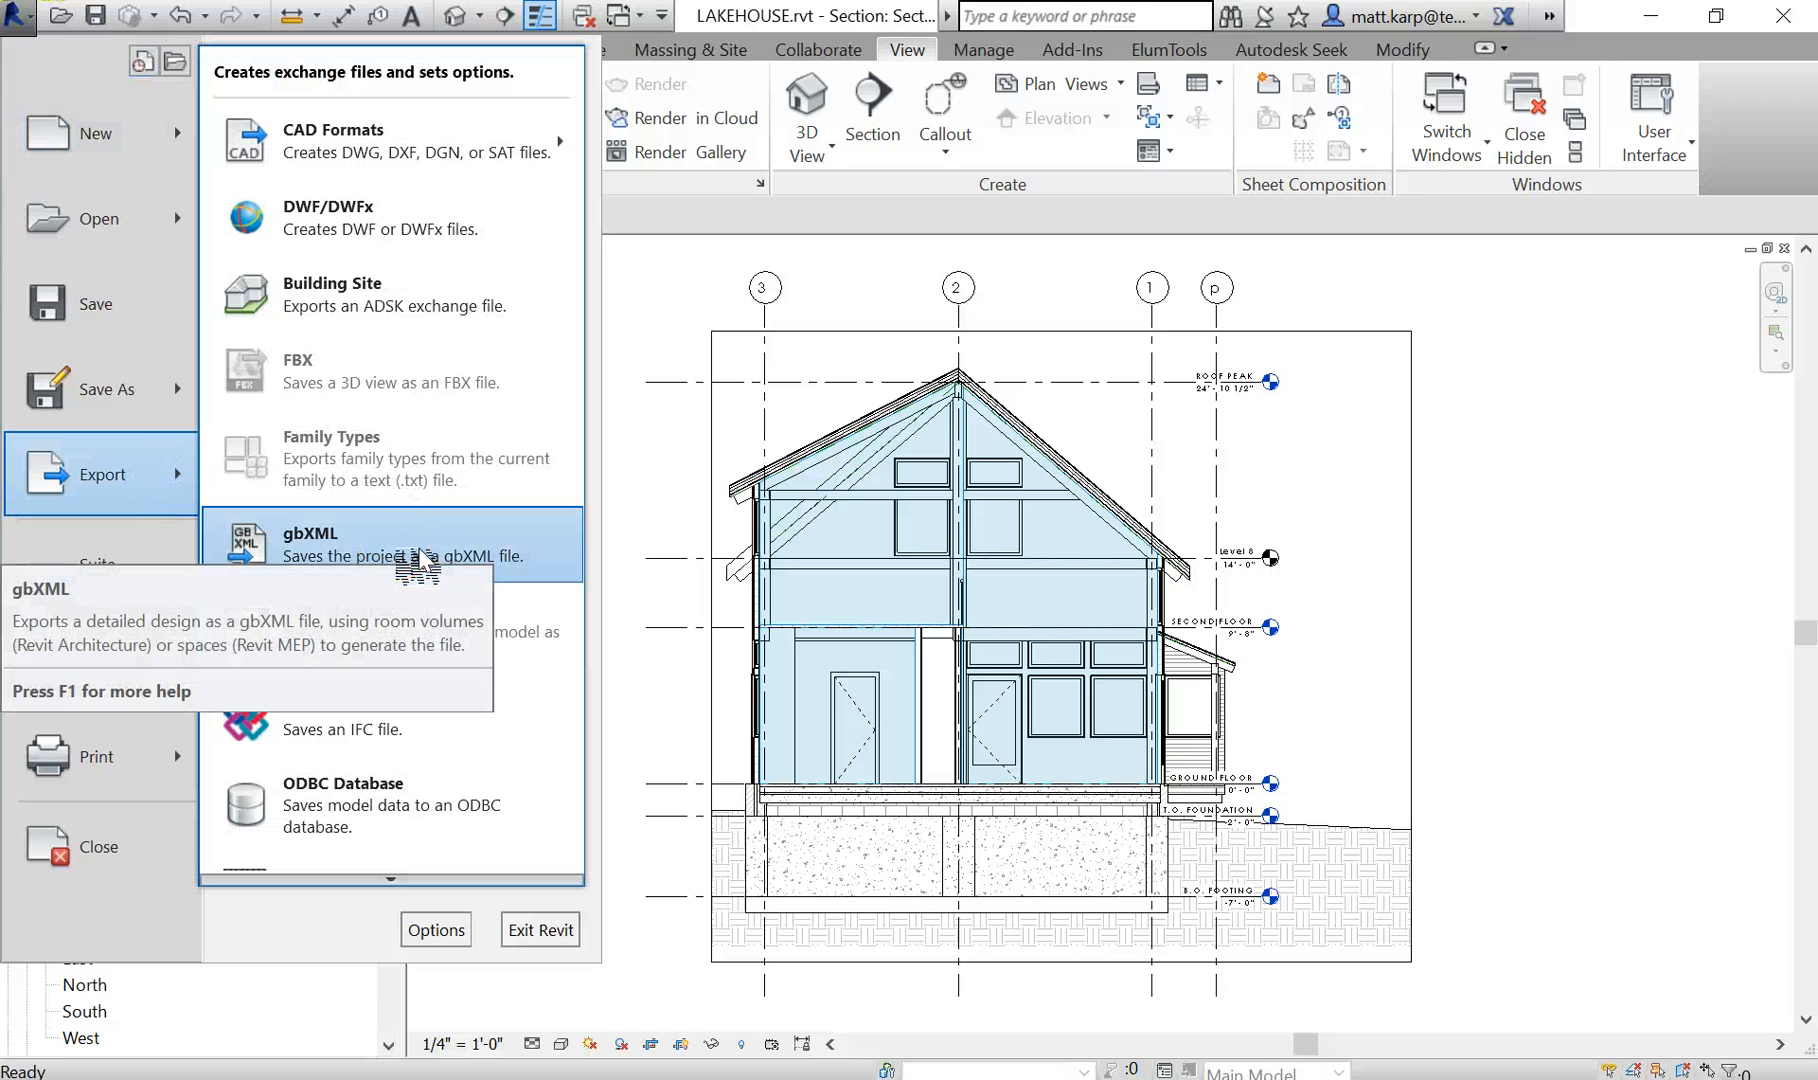
click(318, 536)
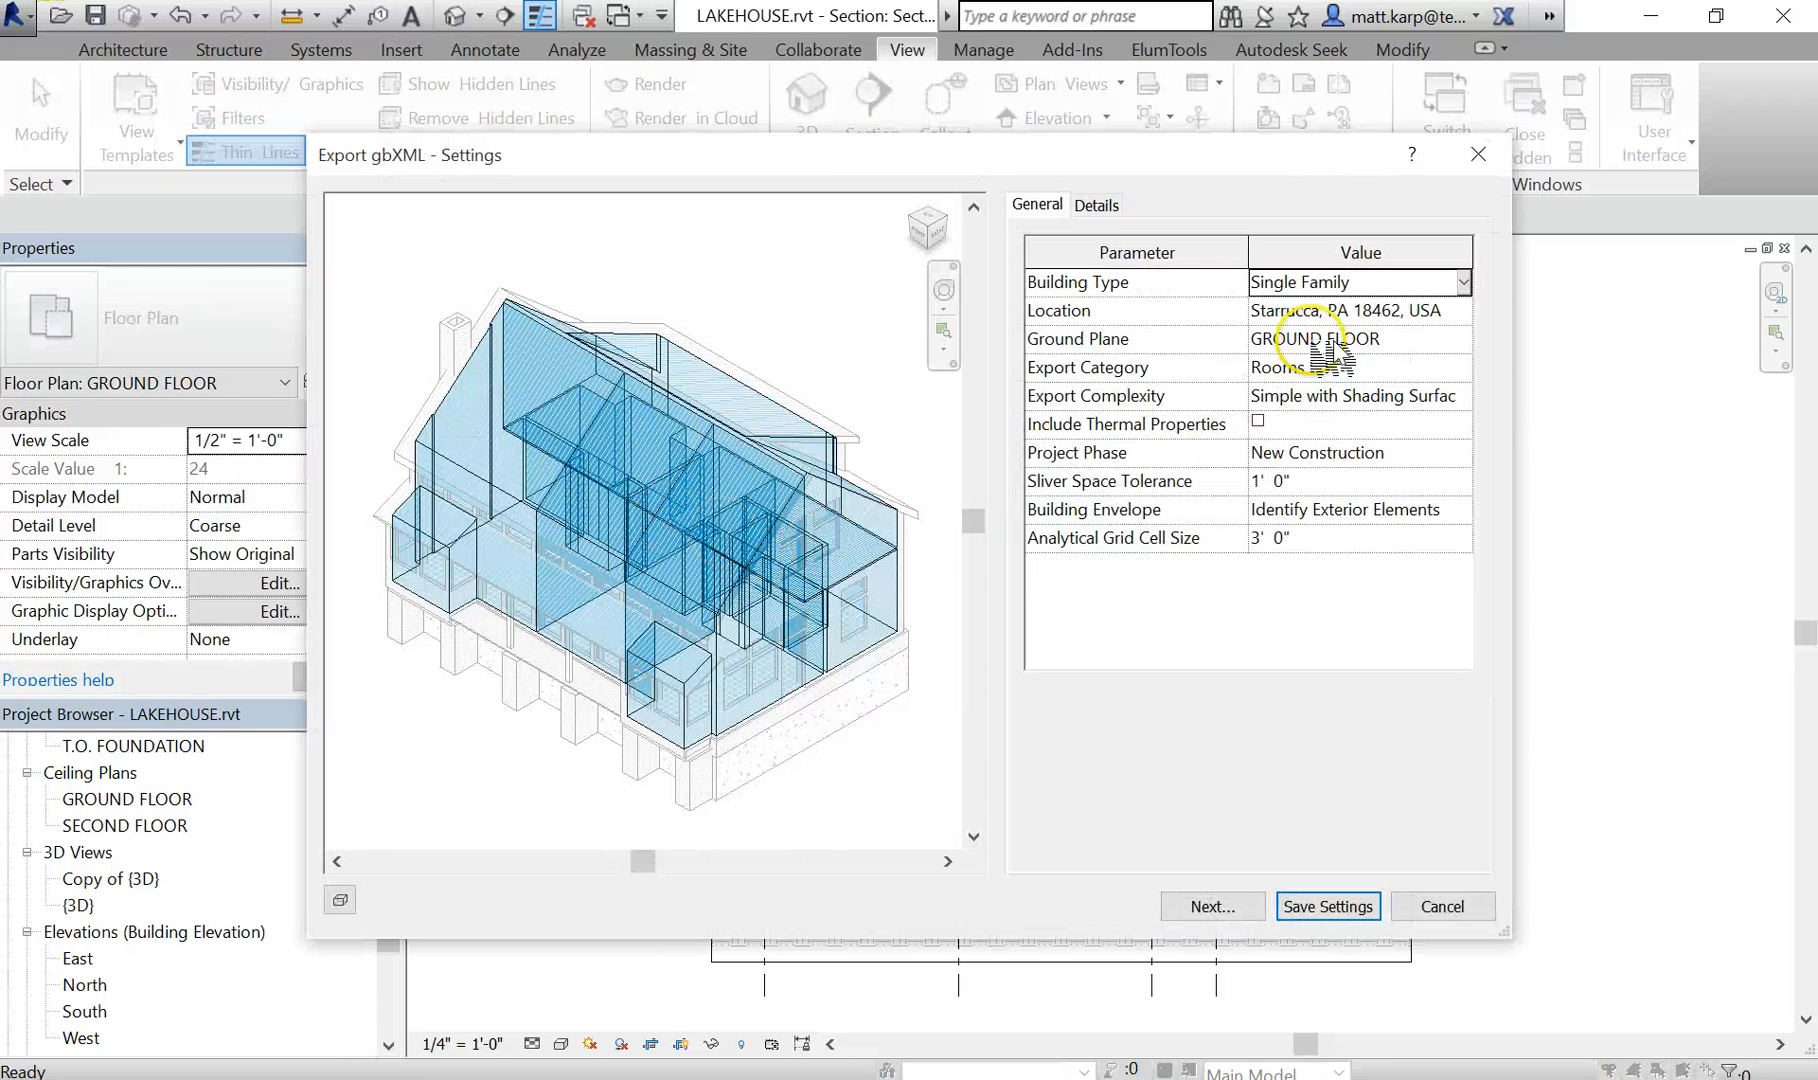
- Change the export's project location to Philadelphia, PA by searching that address in the Internet Mapping Service, and accept it
click(1466, 306)
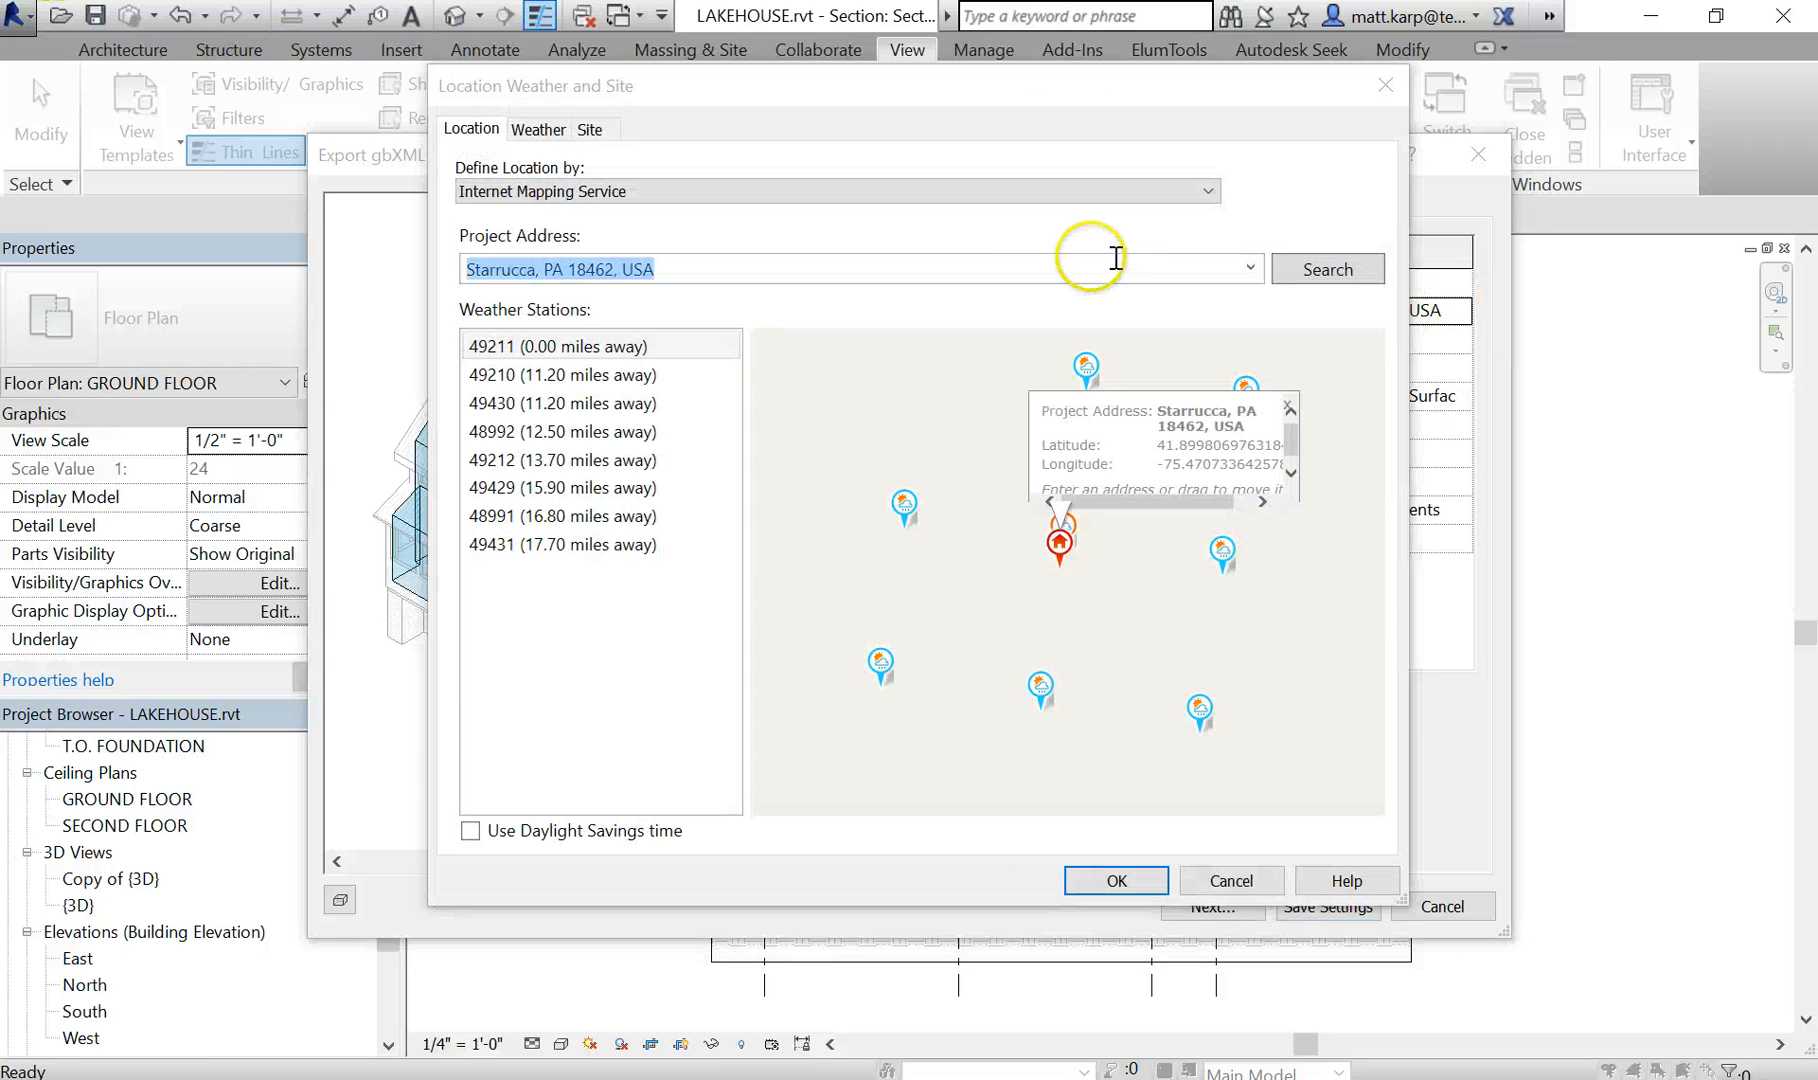
drag(845, 265, 488, 256)
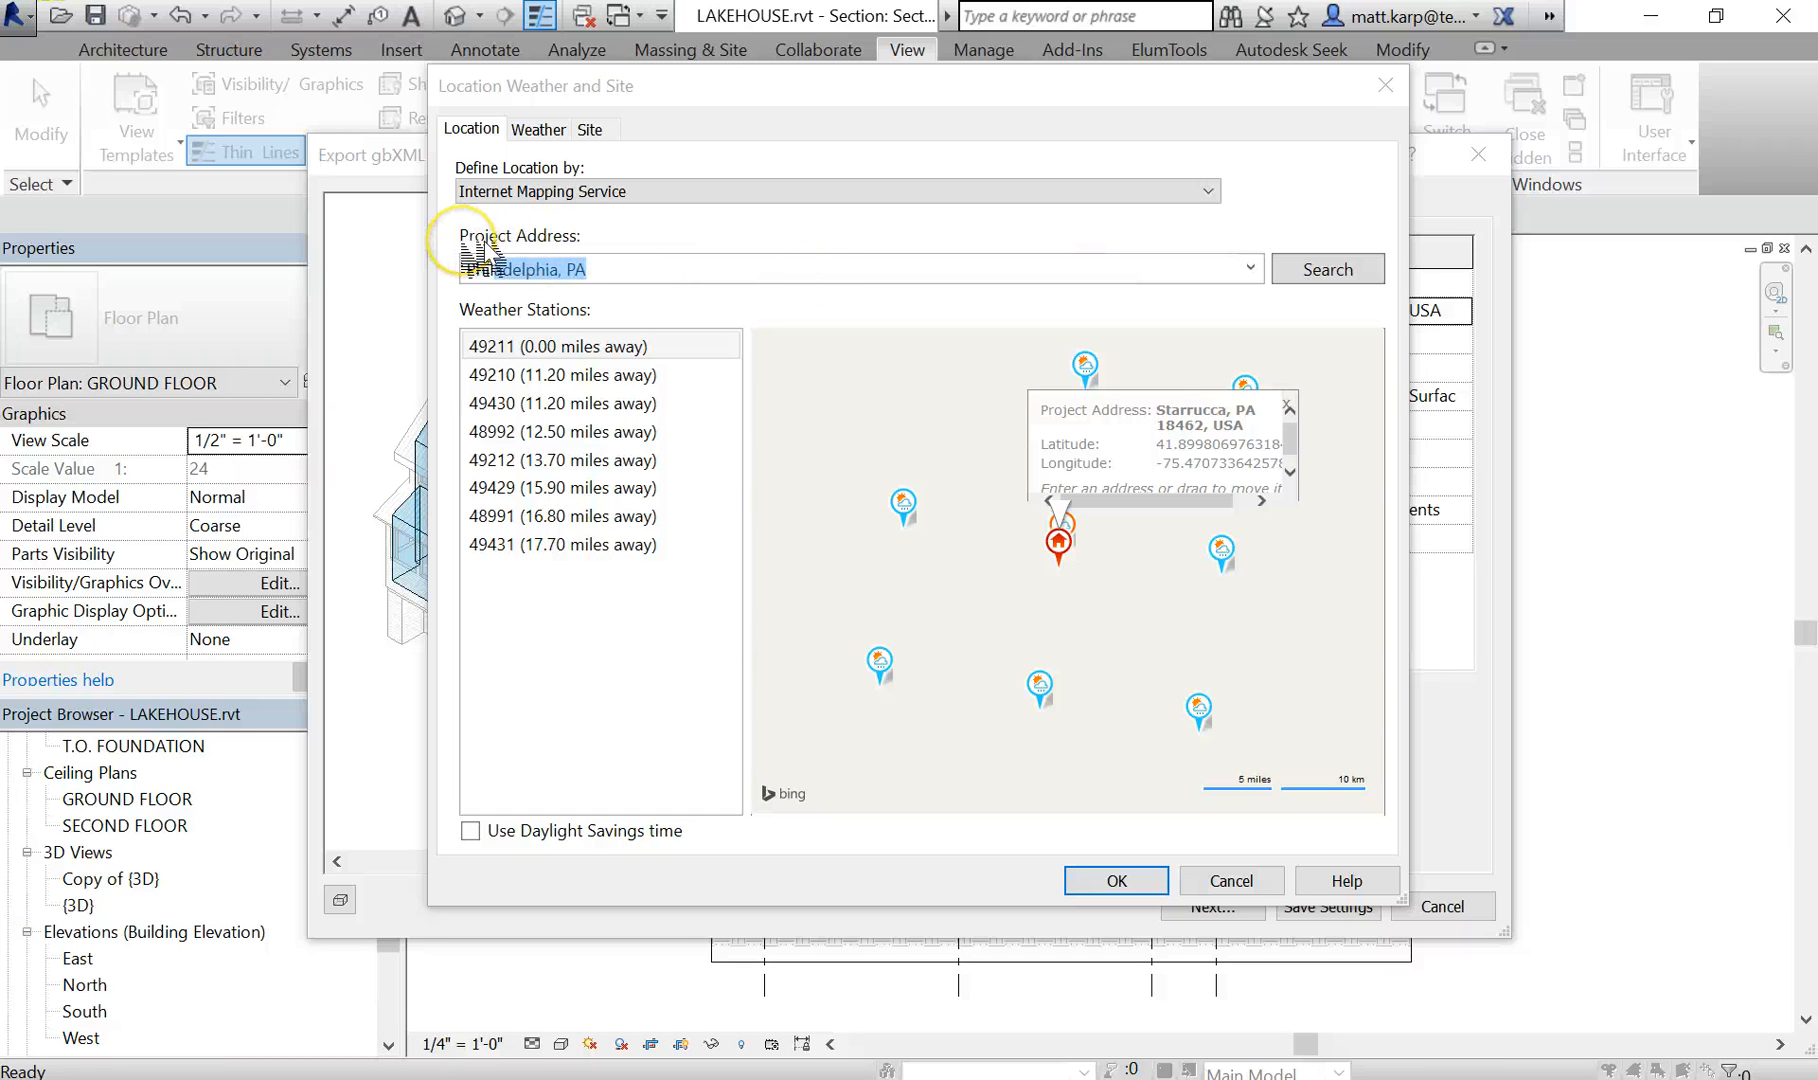
click(1148, 265)
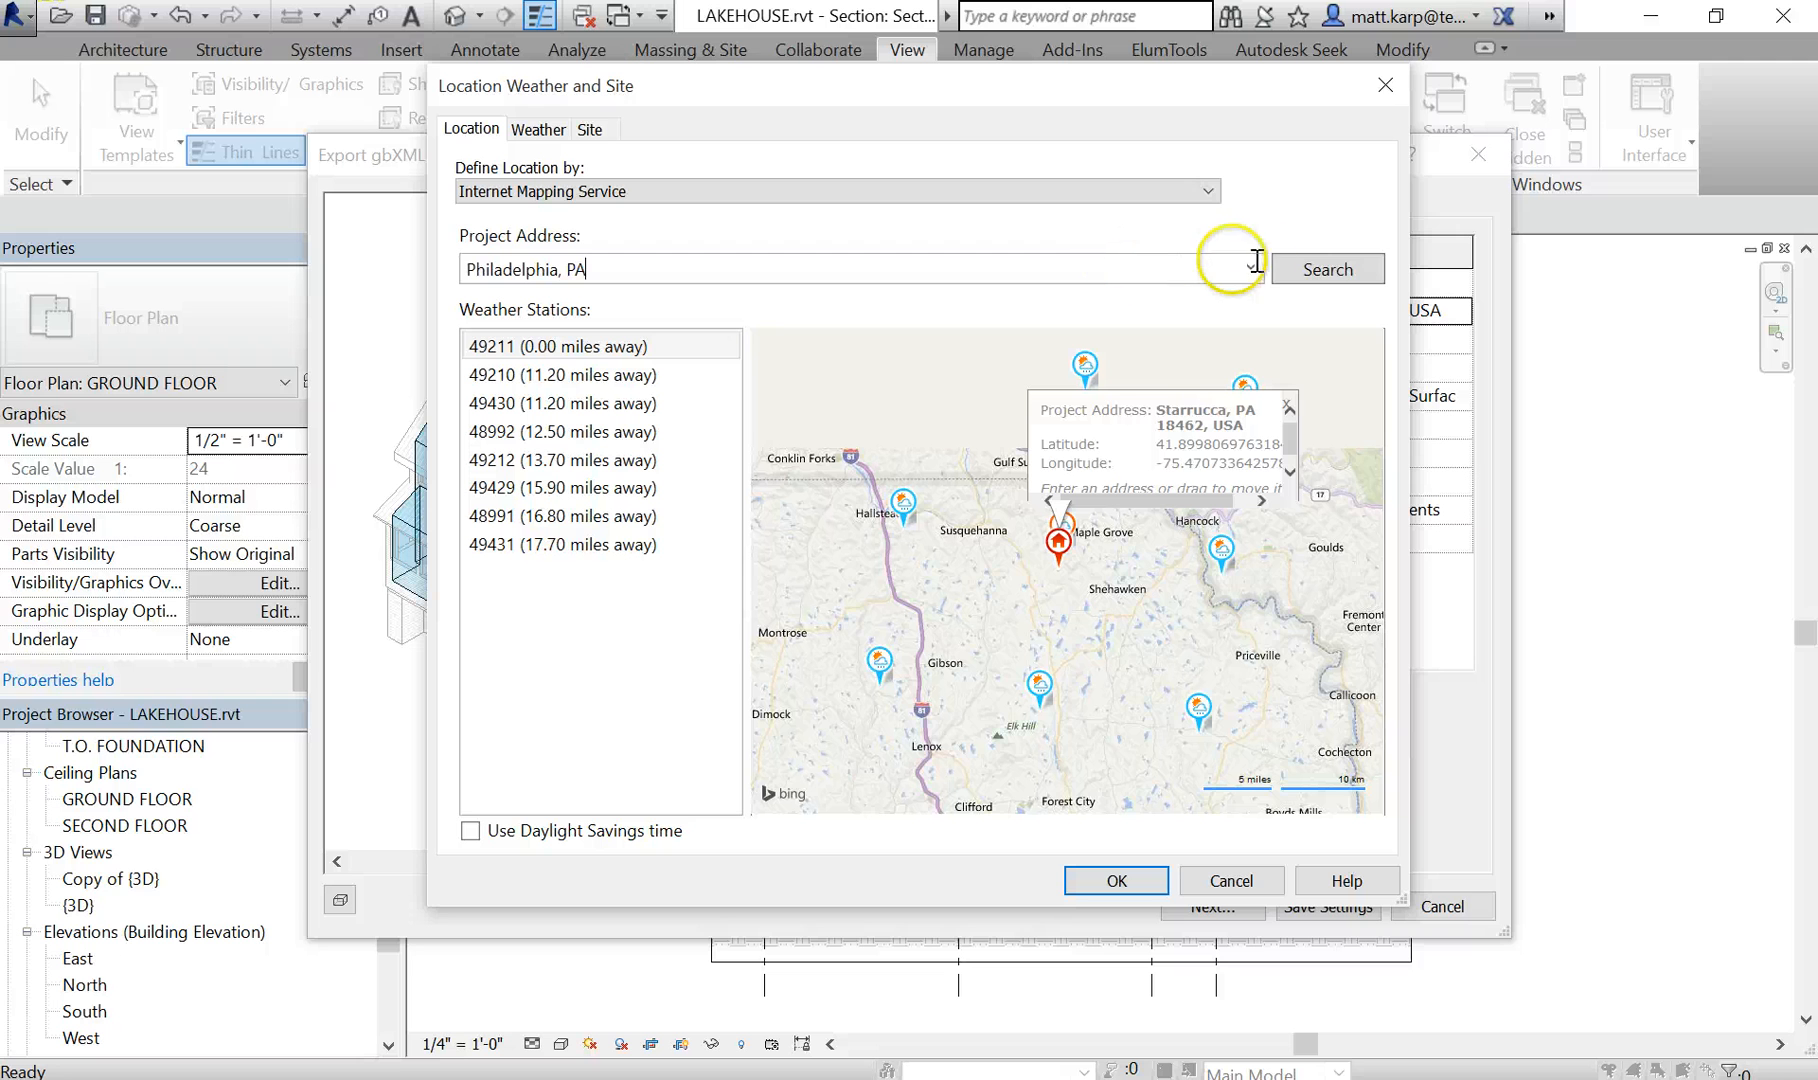
click(892, 301)
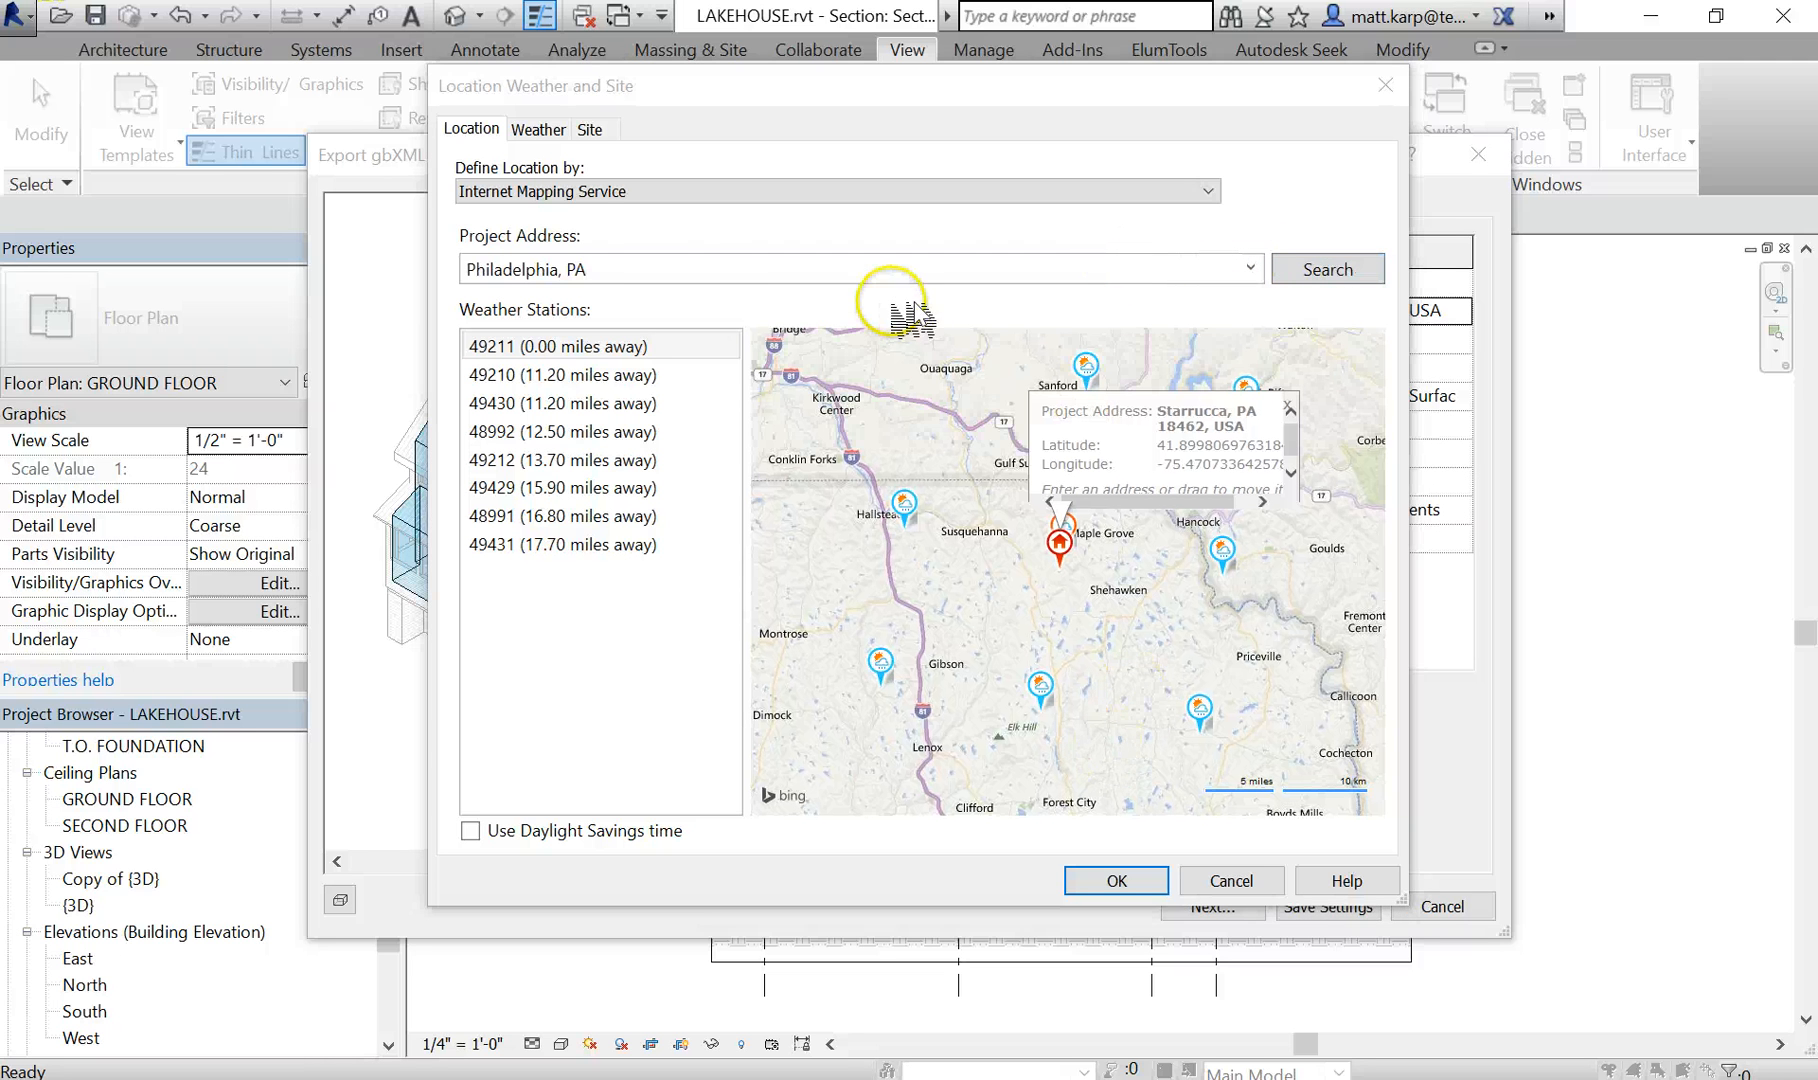
click(718, 266)
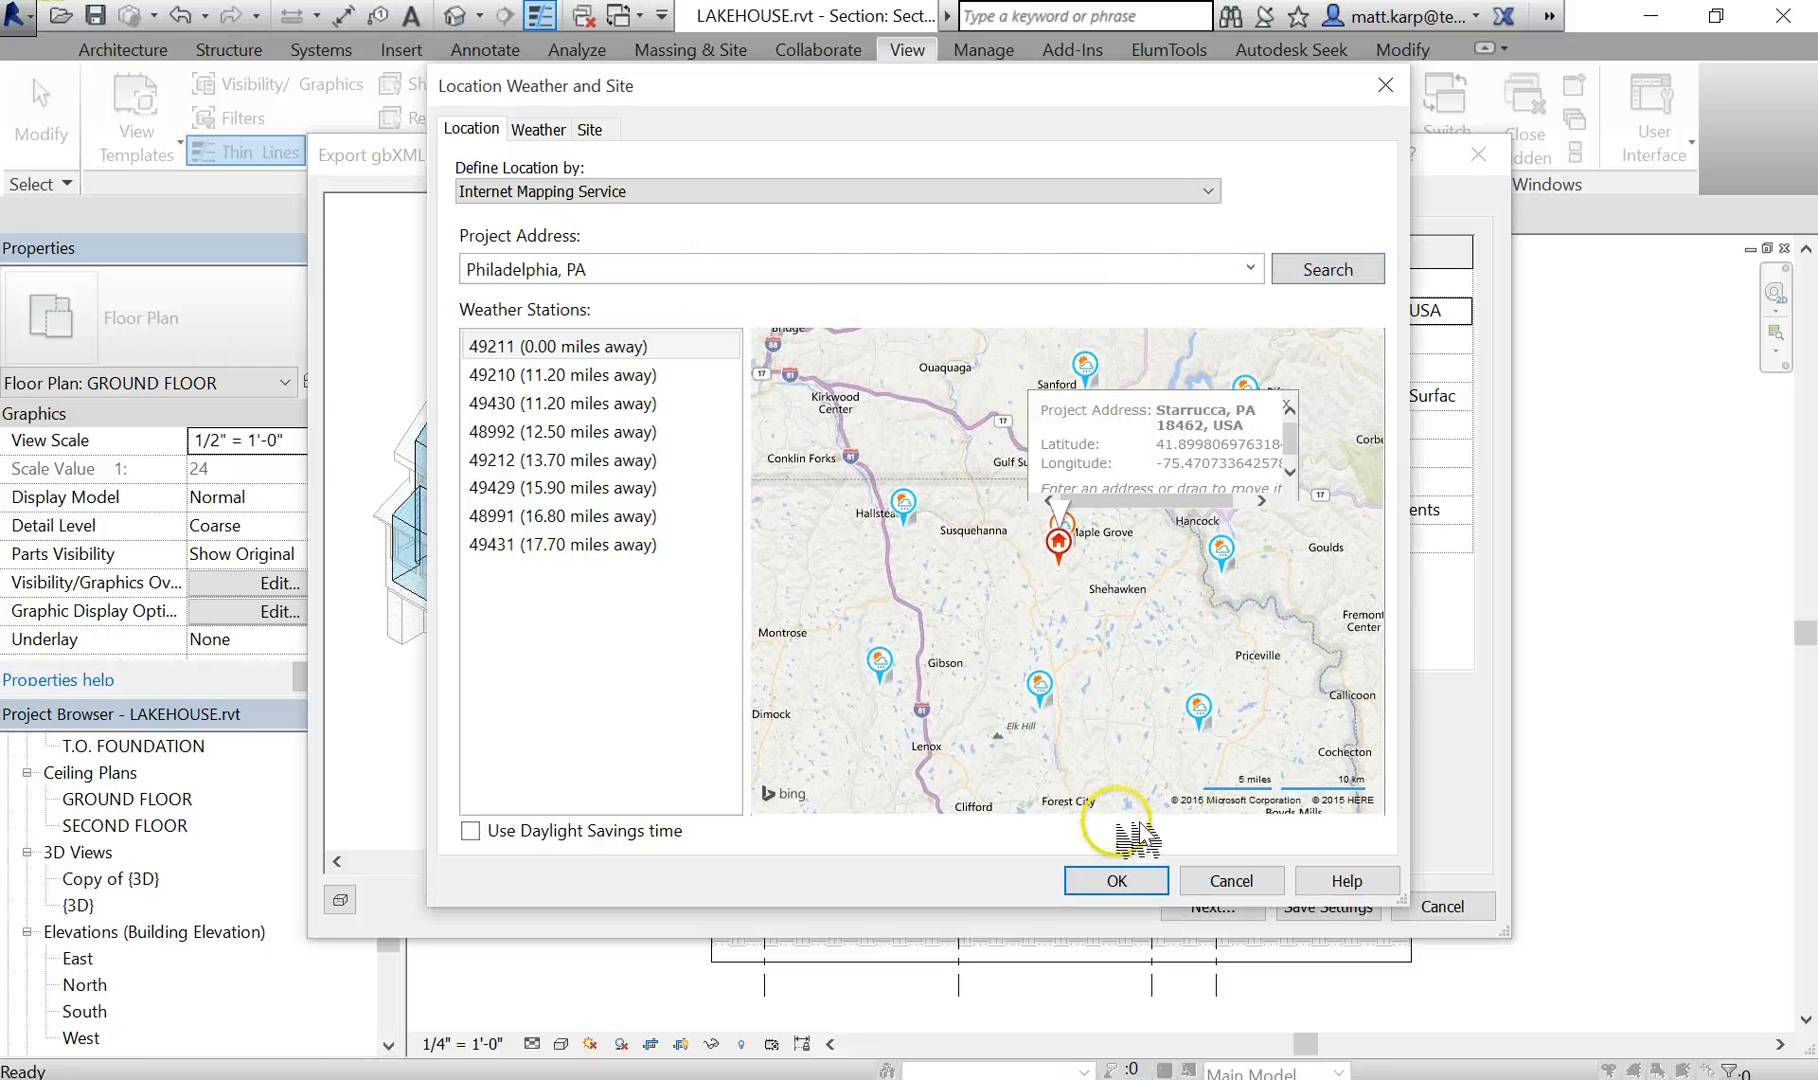
click(596, 270)
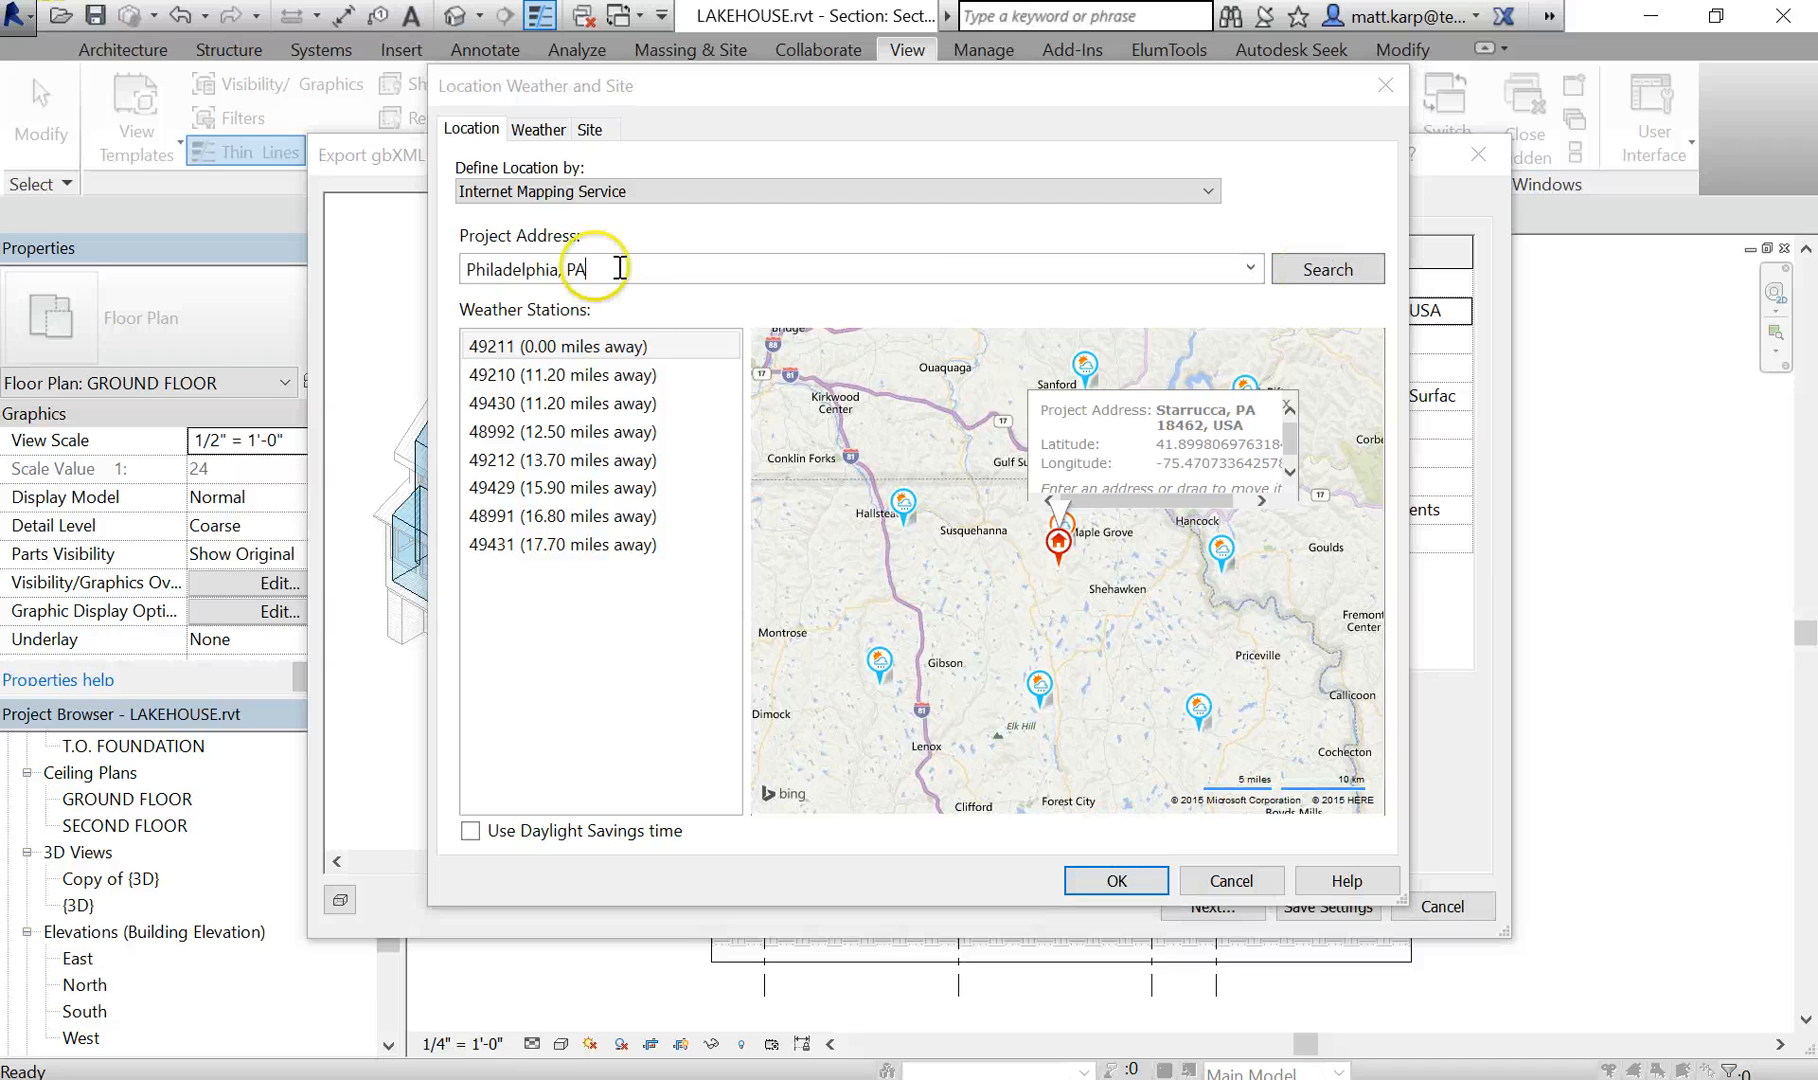
click(1335, 283)
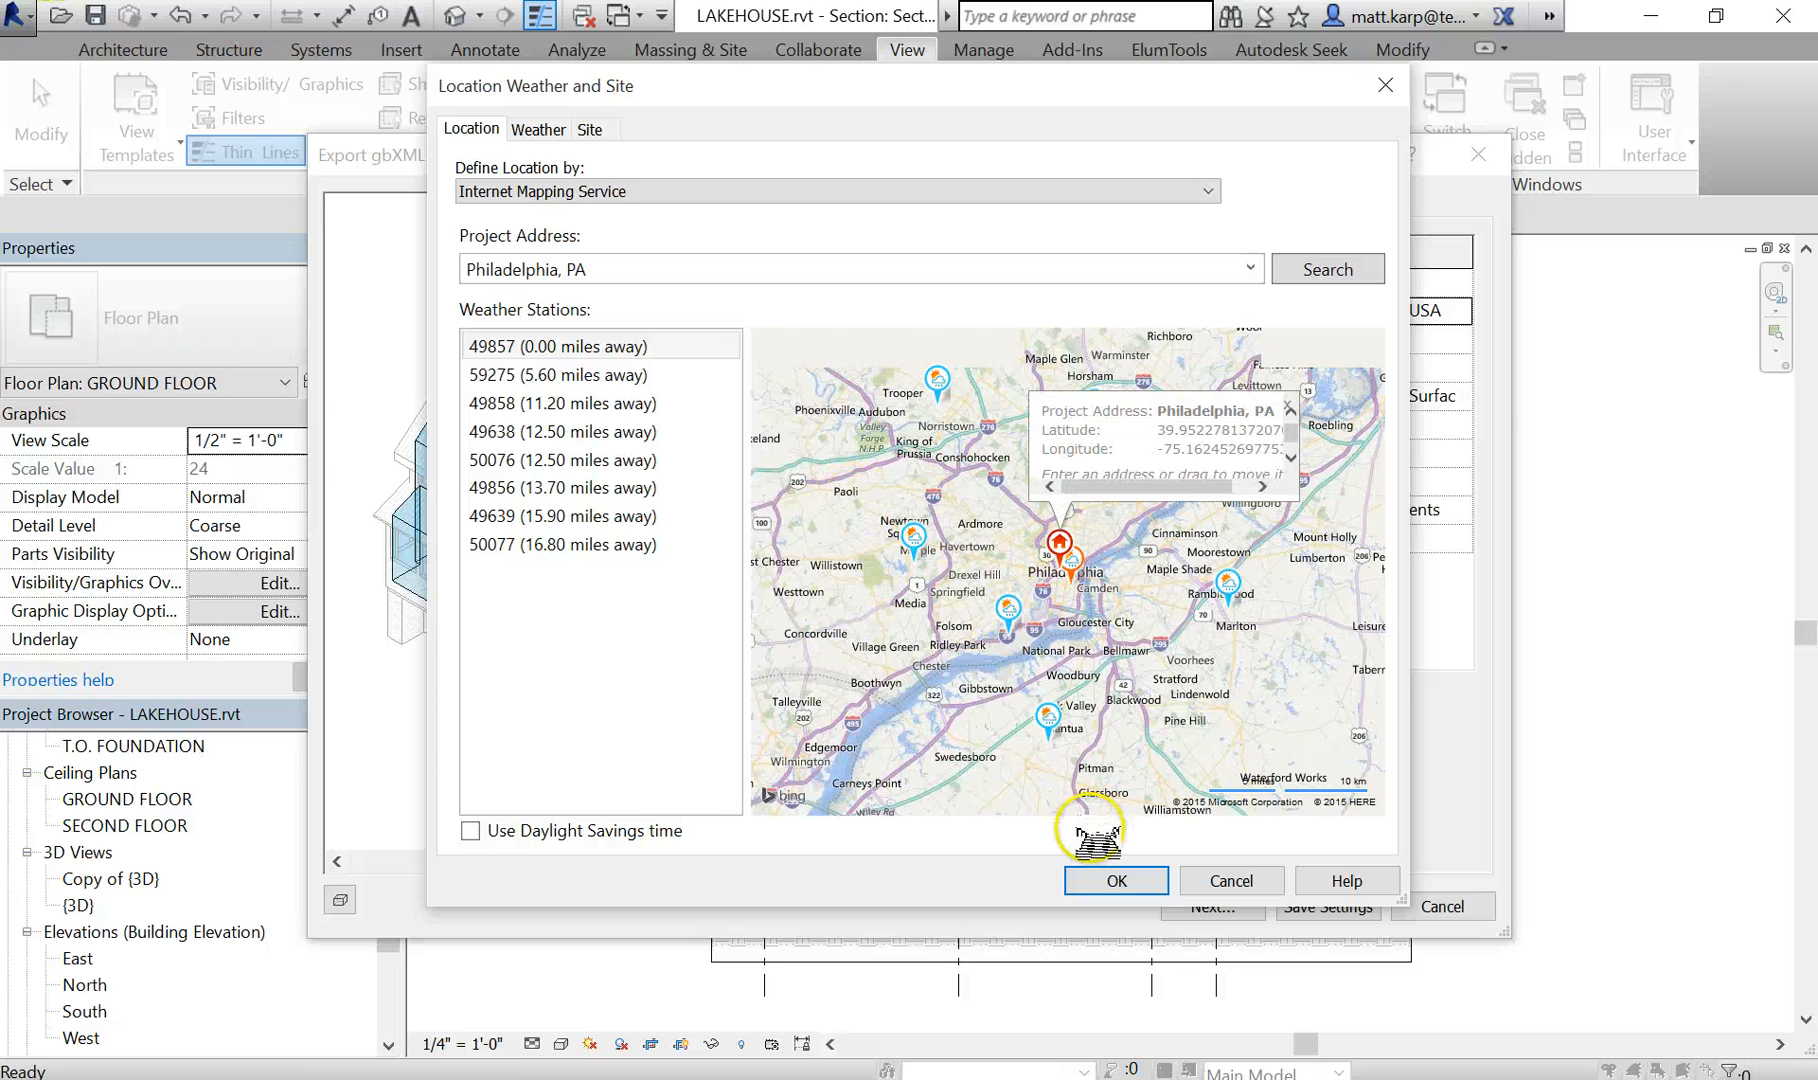
click(1118, 882)
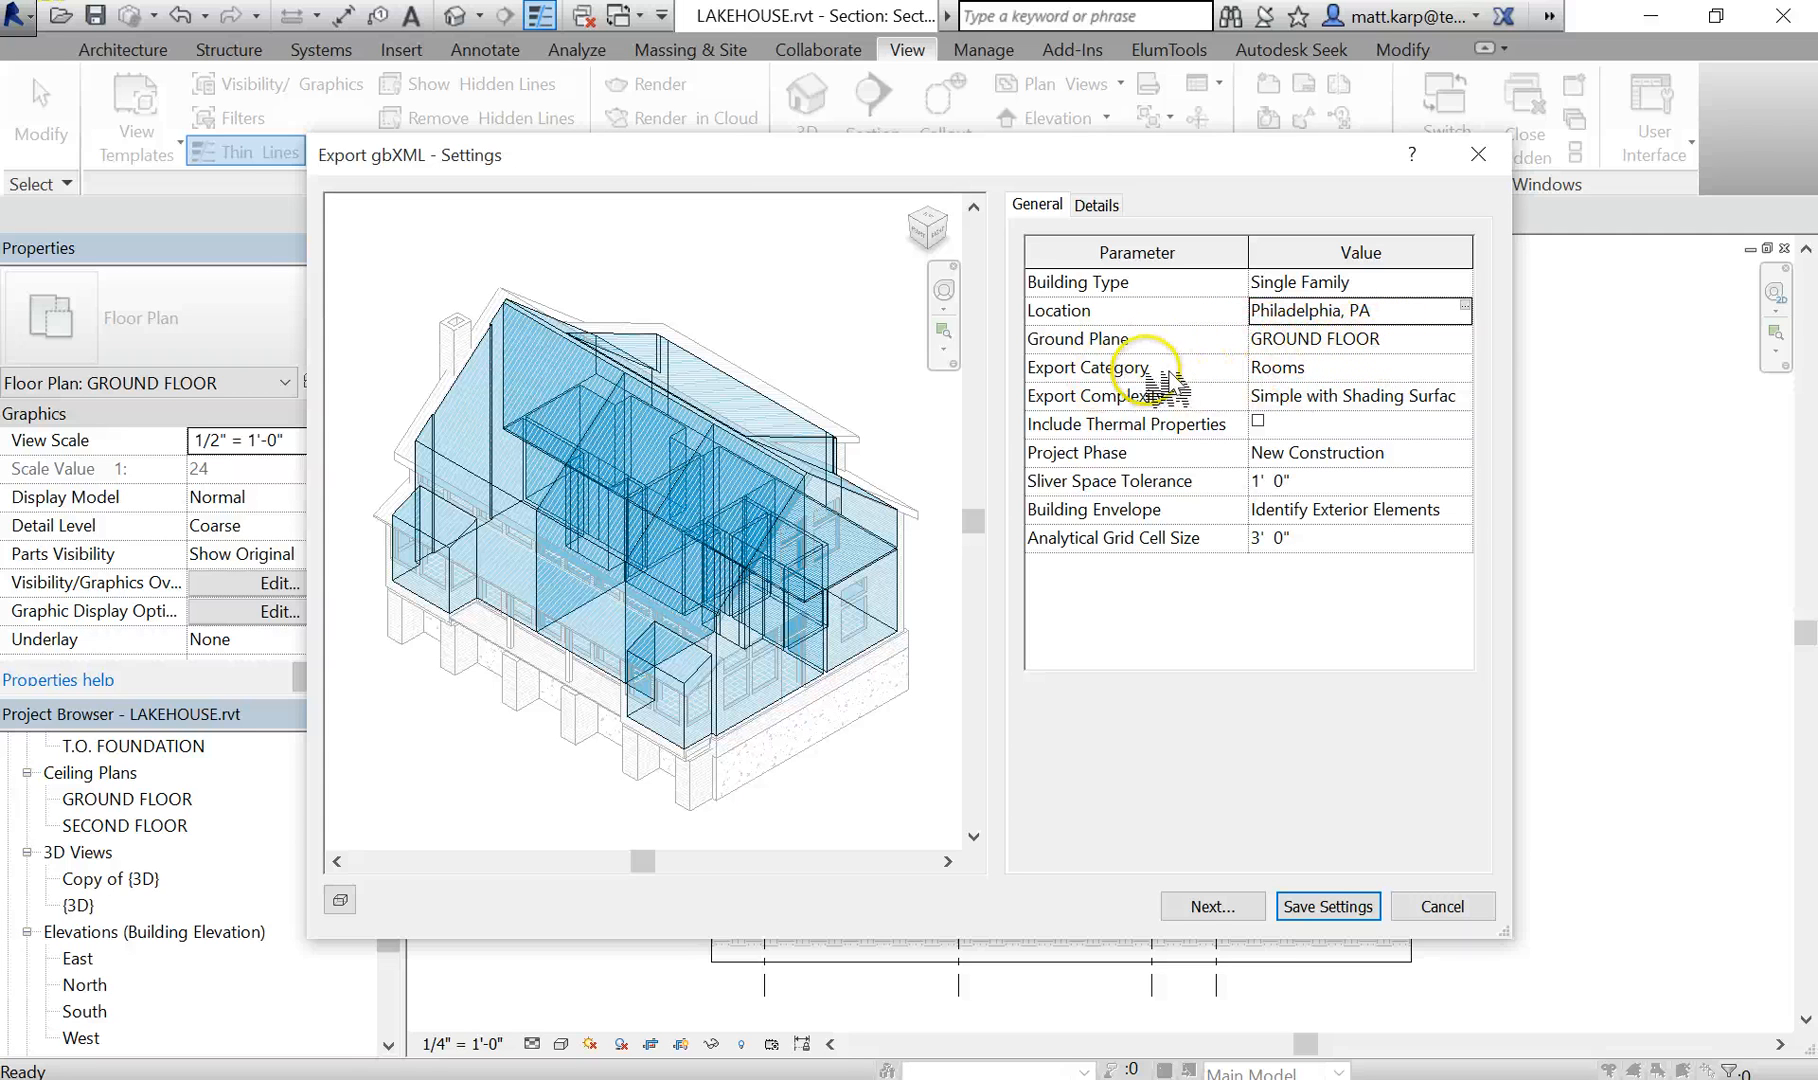
- Review the Export Category choices, keeping Rooms, and check the Export Complexity setting, keeping Simple with Shading Surfaces
click(1362, 366)
click(1464, 368)
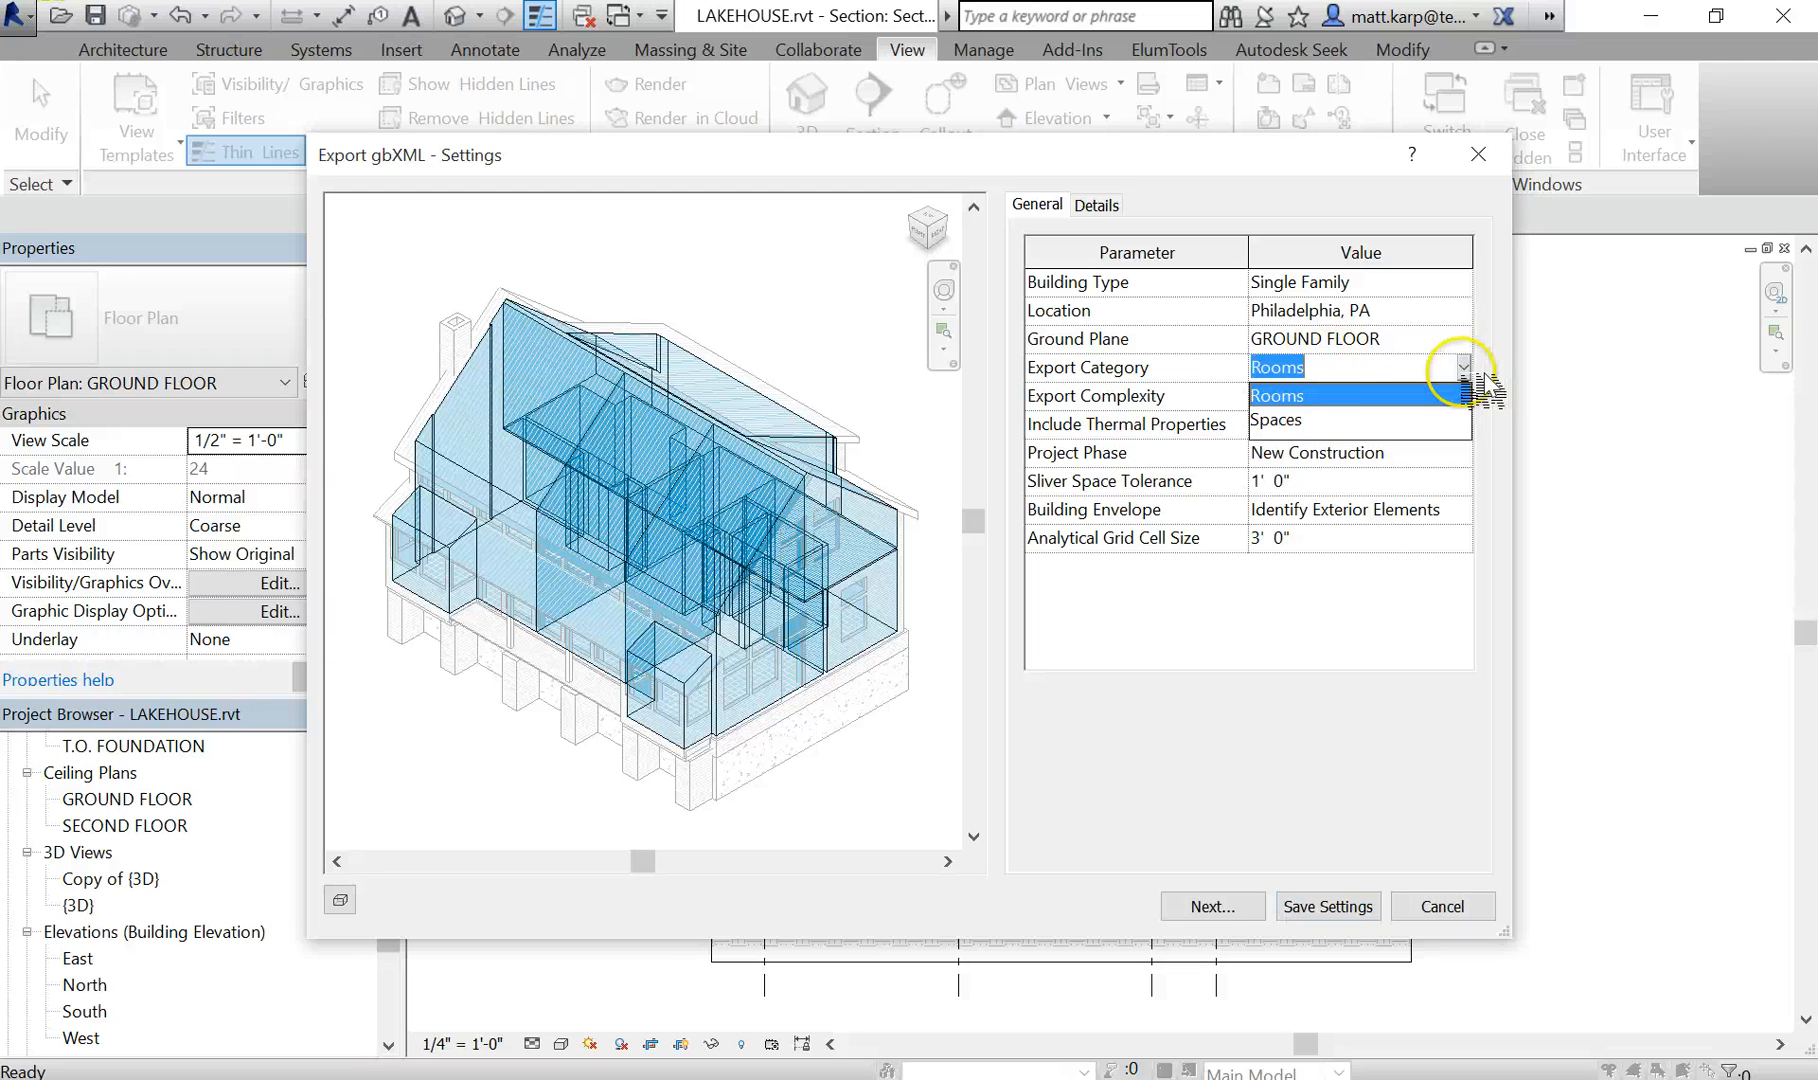
click(1433, 369)
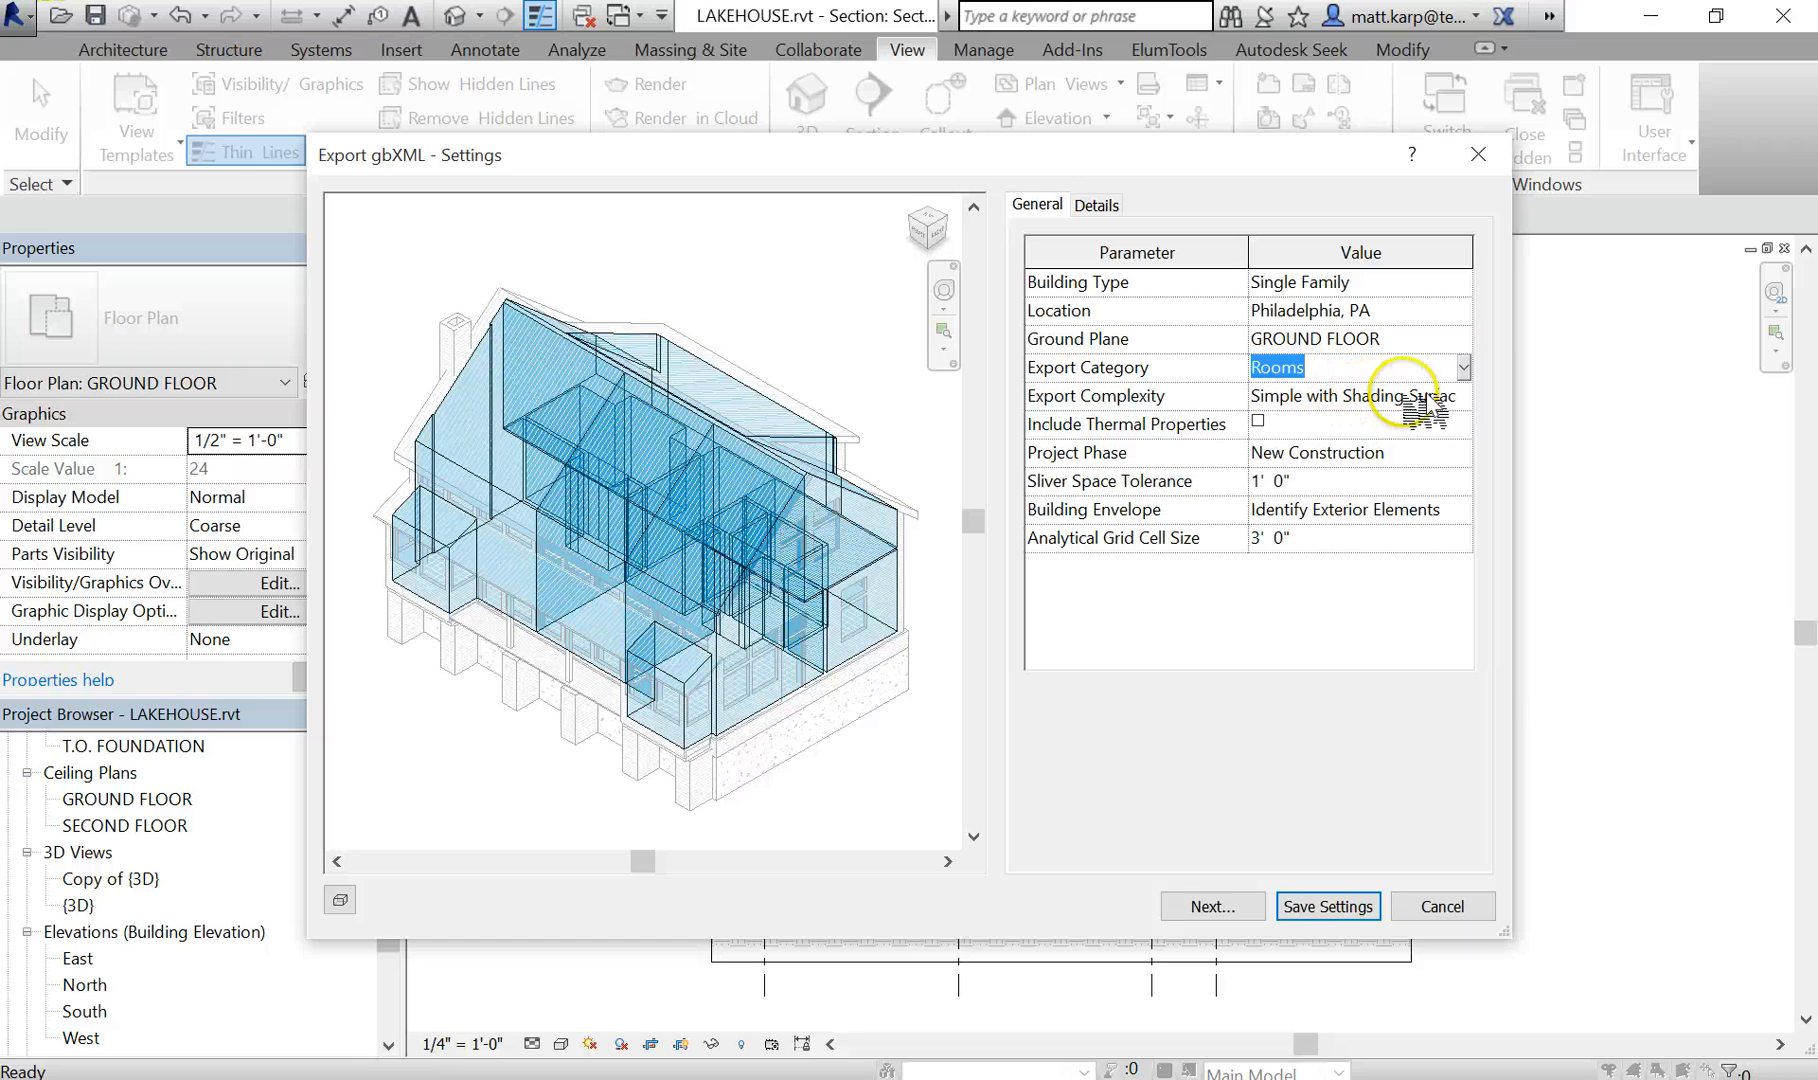
click(1470, 395)
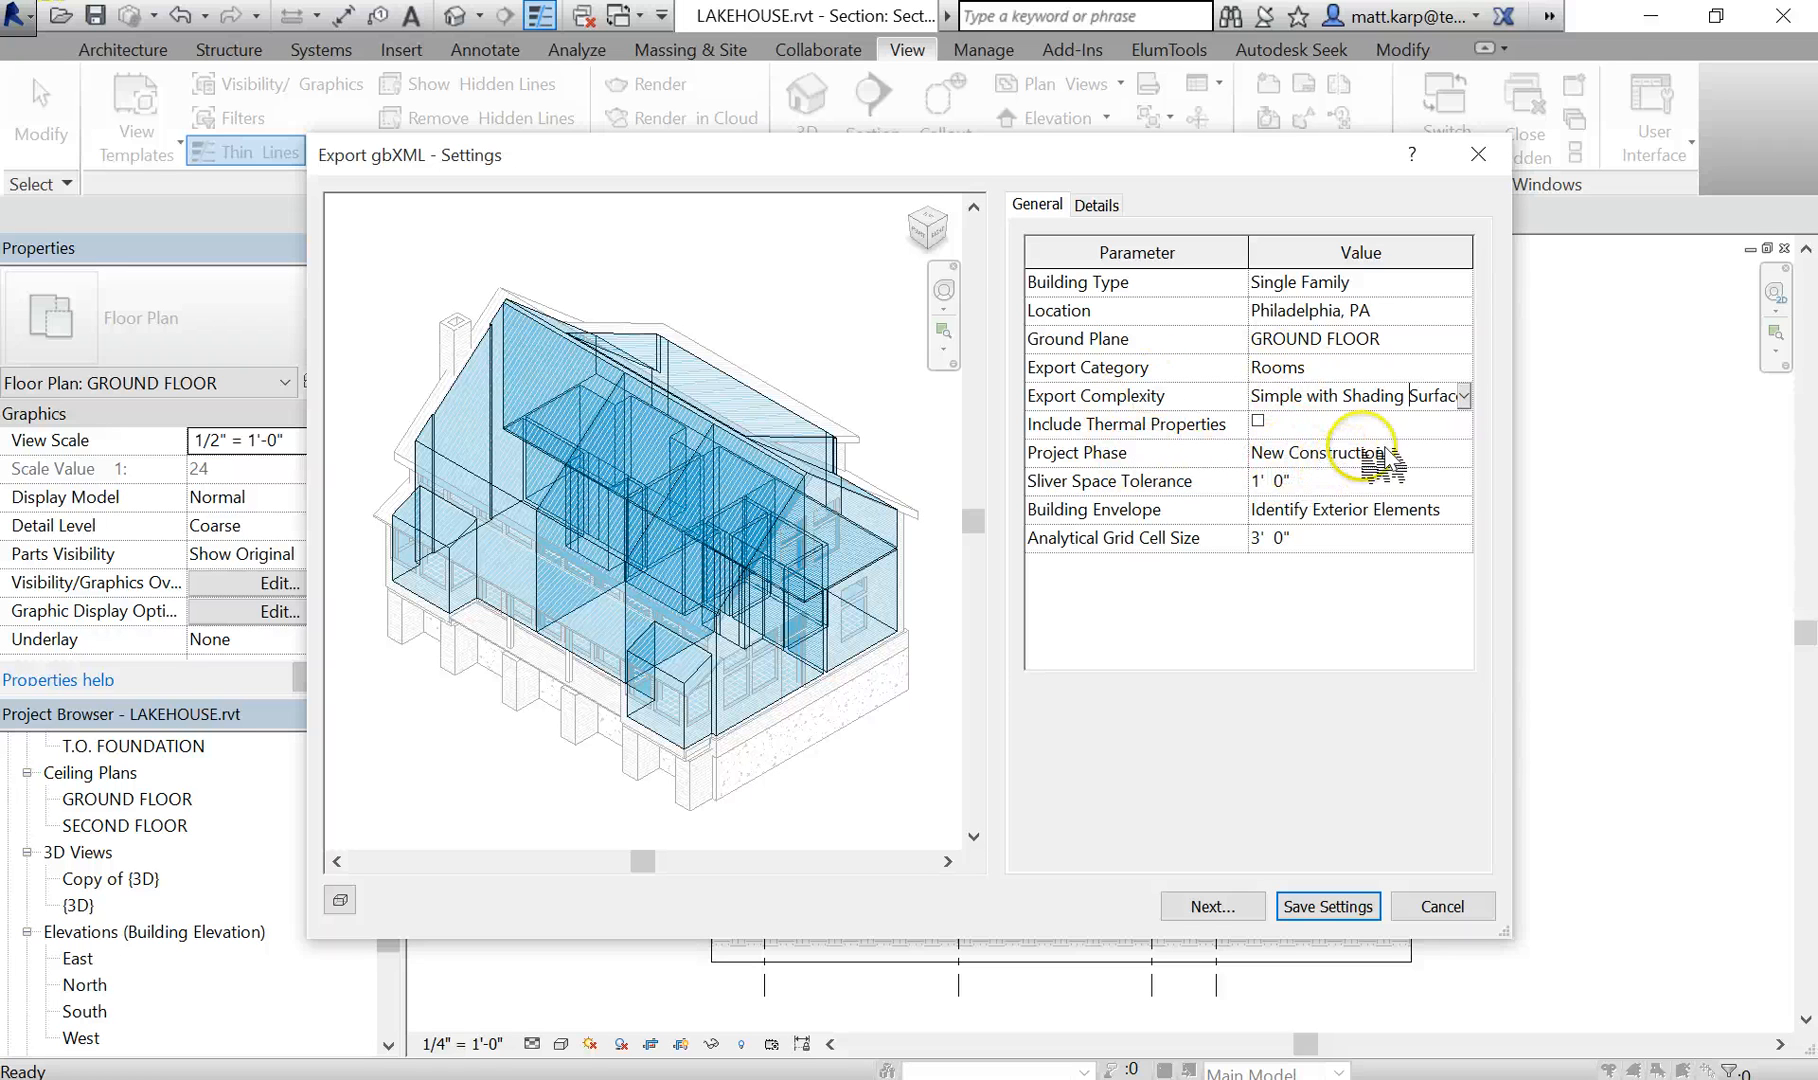
- Expand the ground floor and second floor in the export details to examine which rooms are included
click(1097, 206)
click(1052, 320)
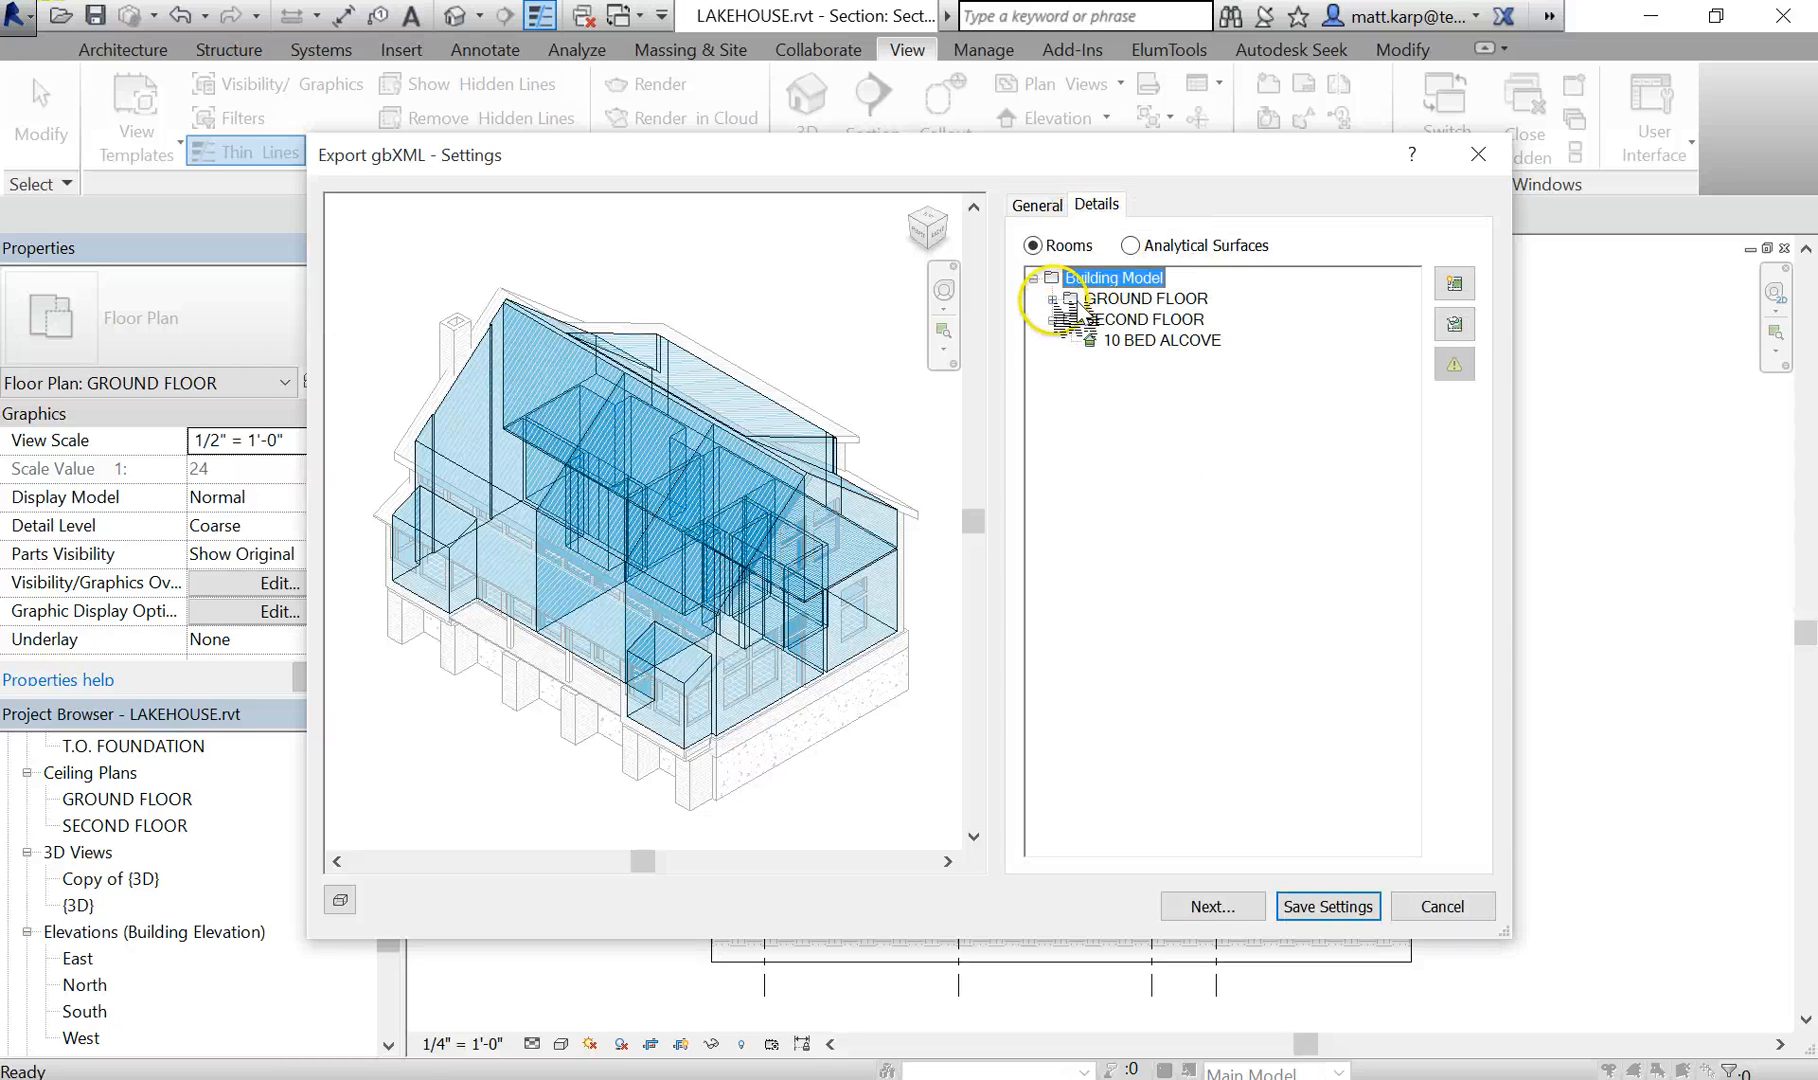
click(1052, 299)
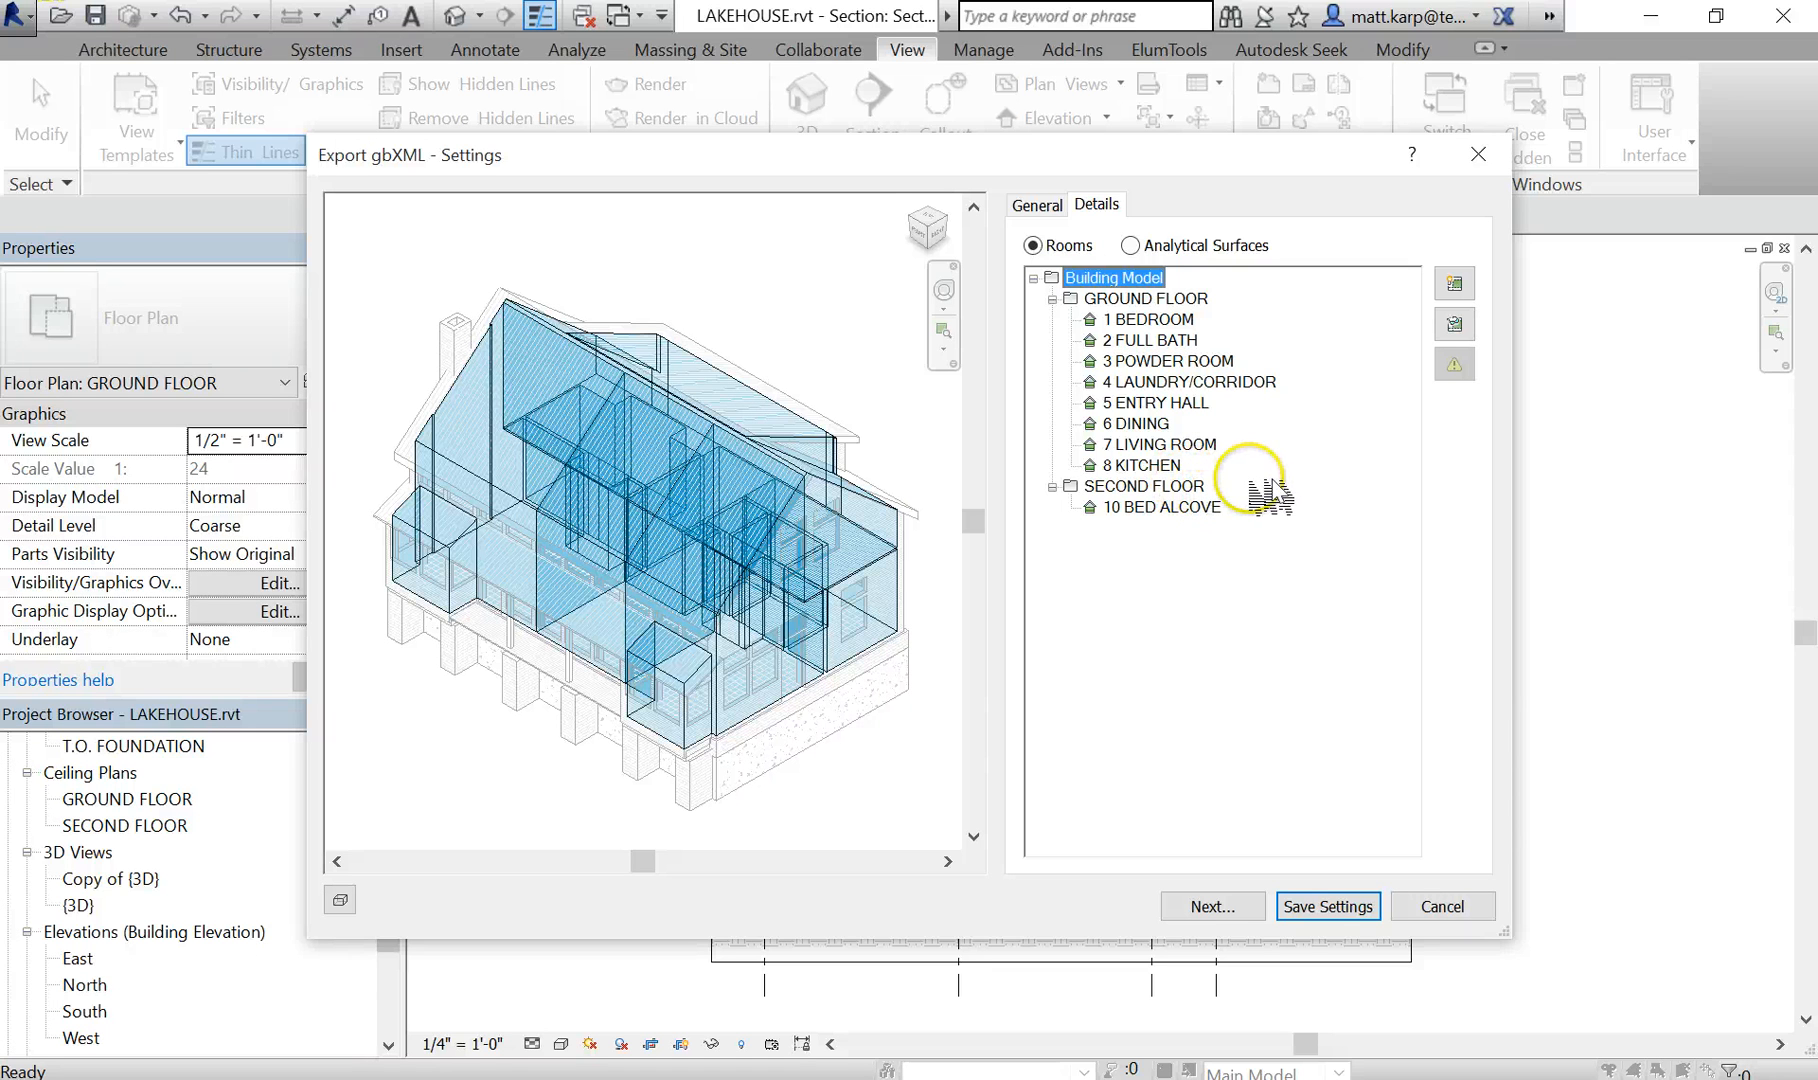
- Export the model as LAKEHOUSE.xml to the lab 4 folder inside Fall 2015 and 8352 on the Desktop, replacing the existing file
click(1212, 906)
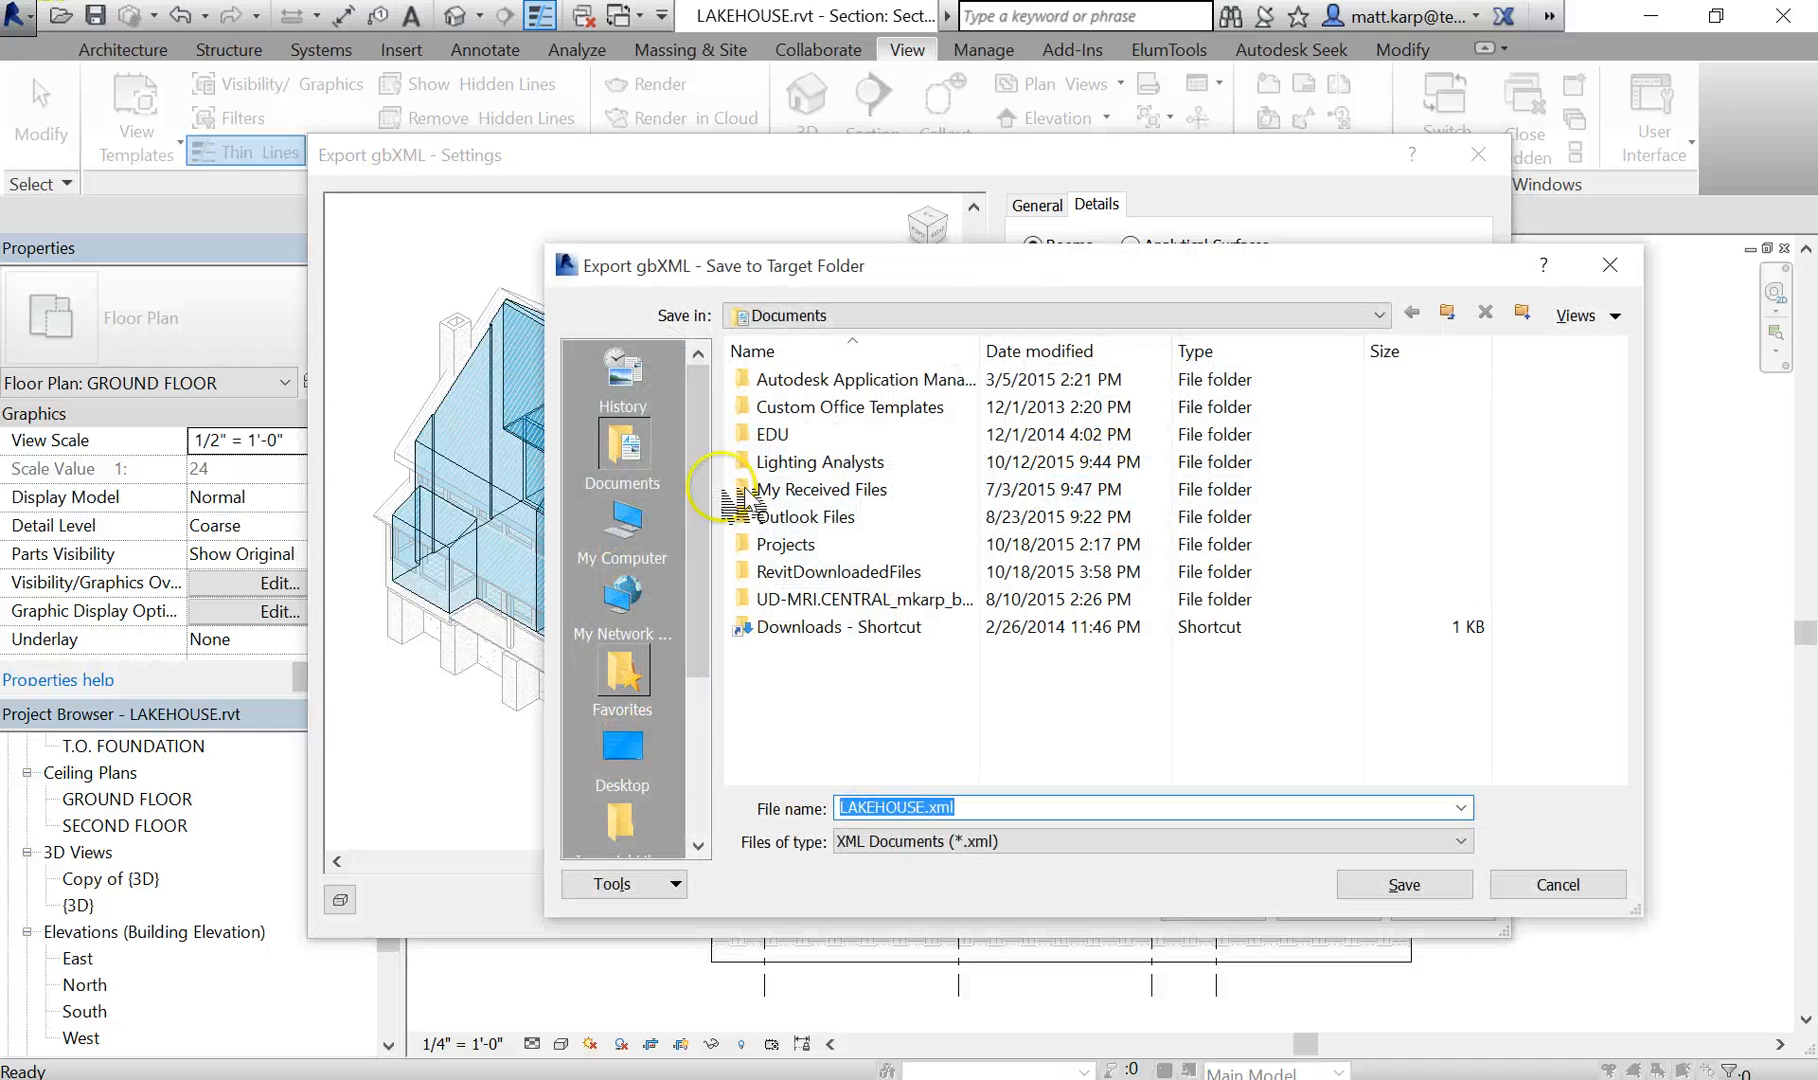
click(621, 746)
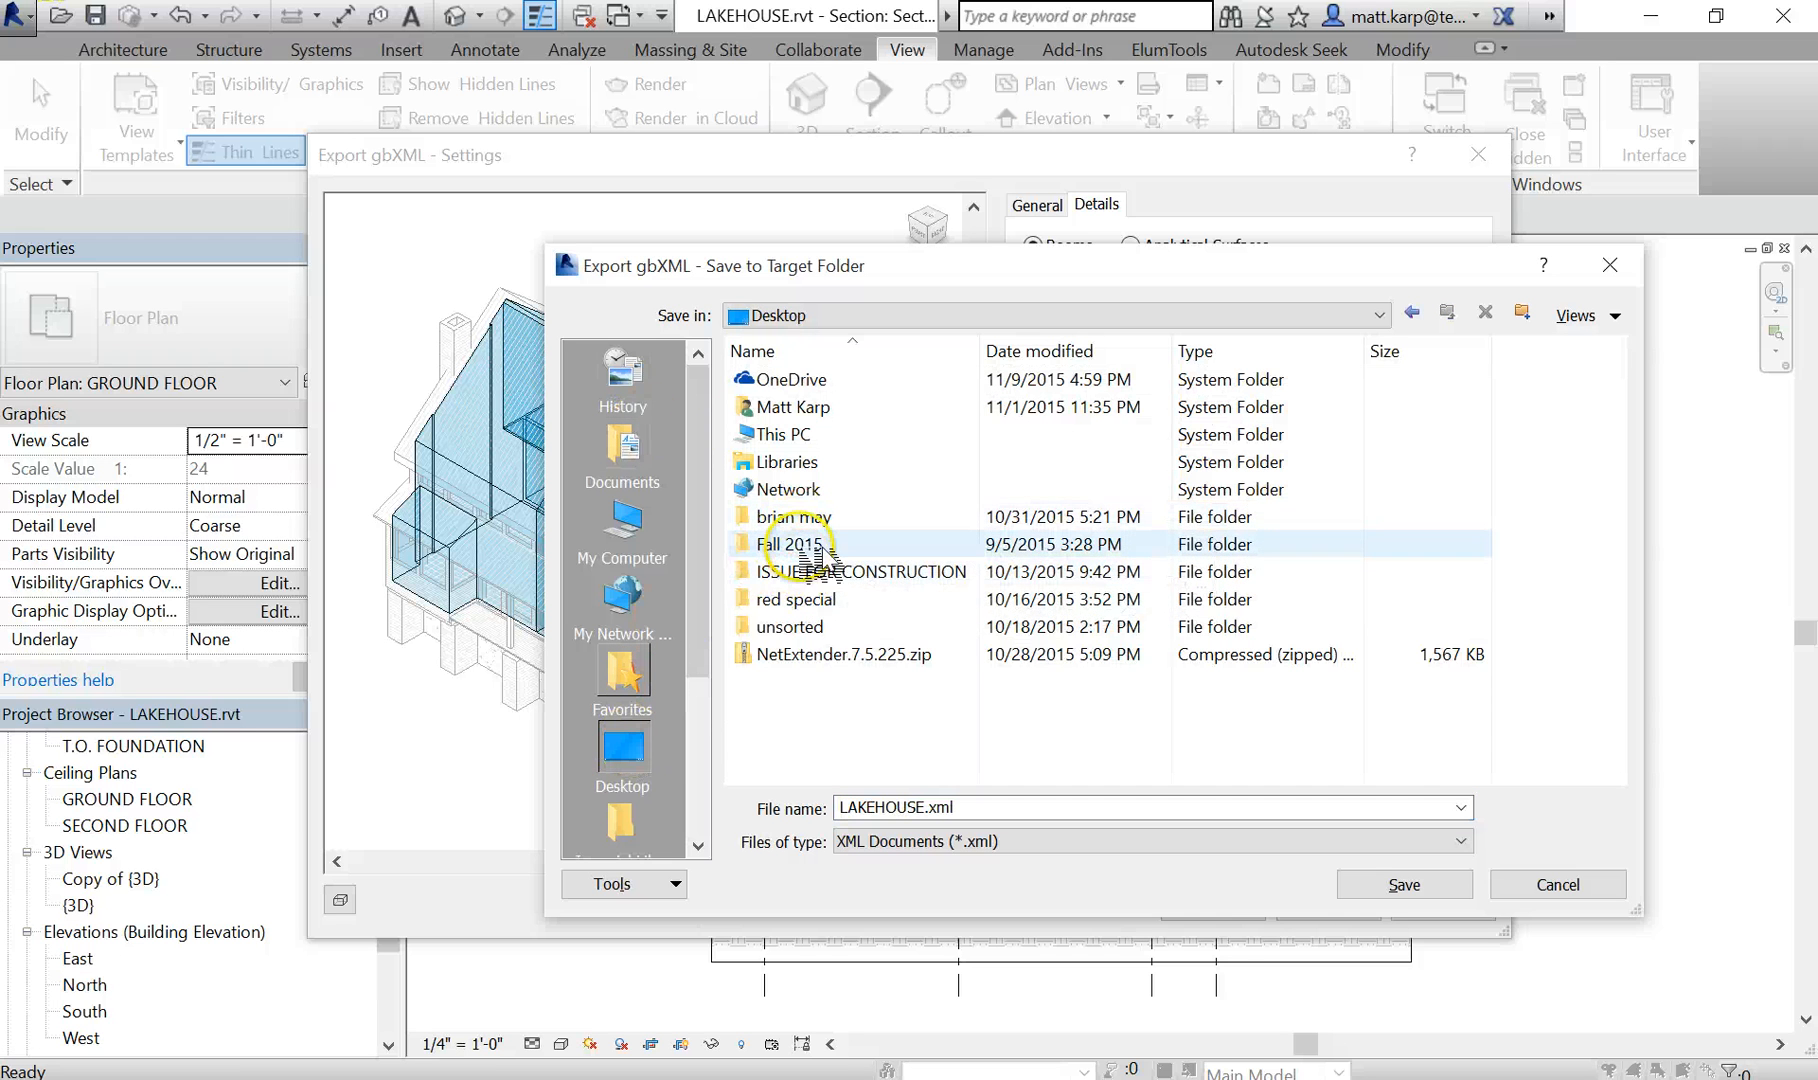
double_click(800, 544)
double_click(790, 407)
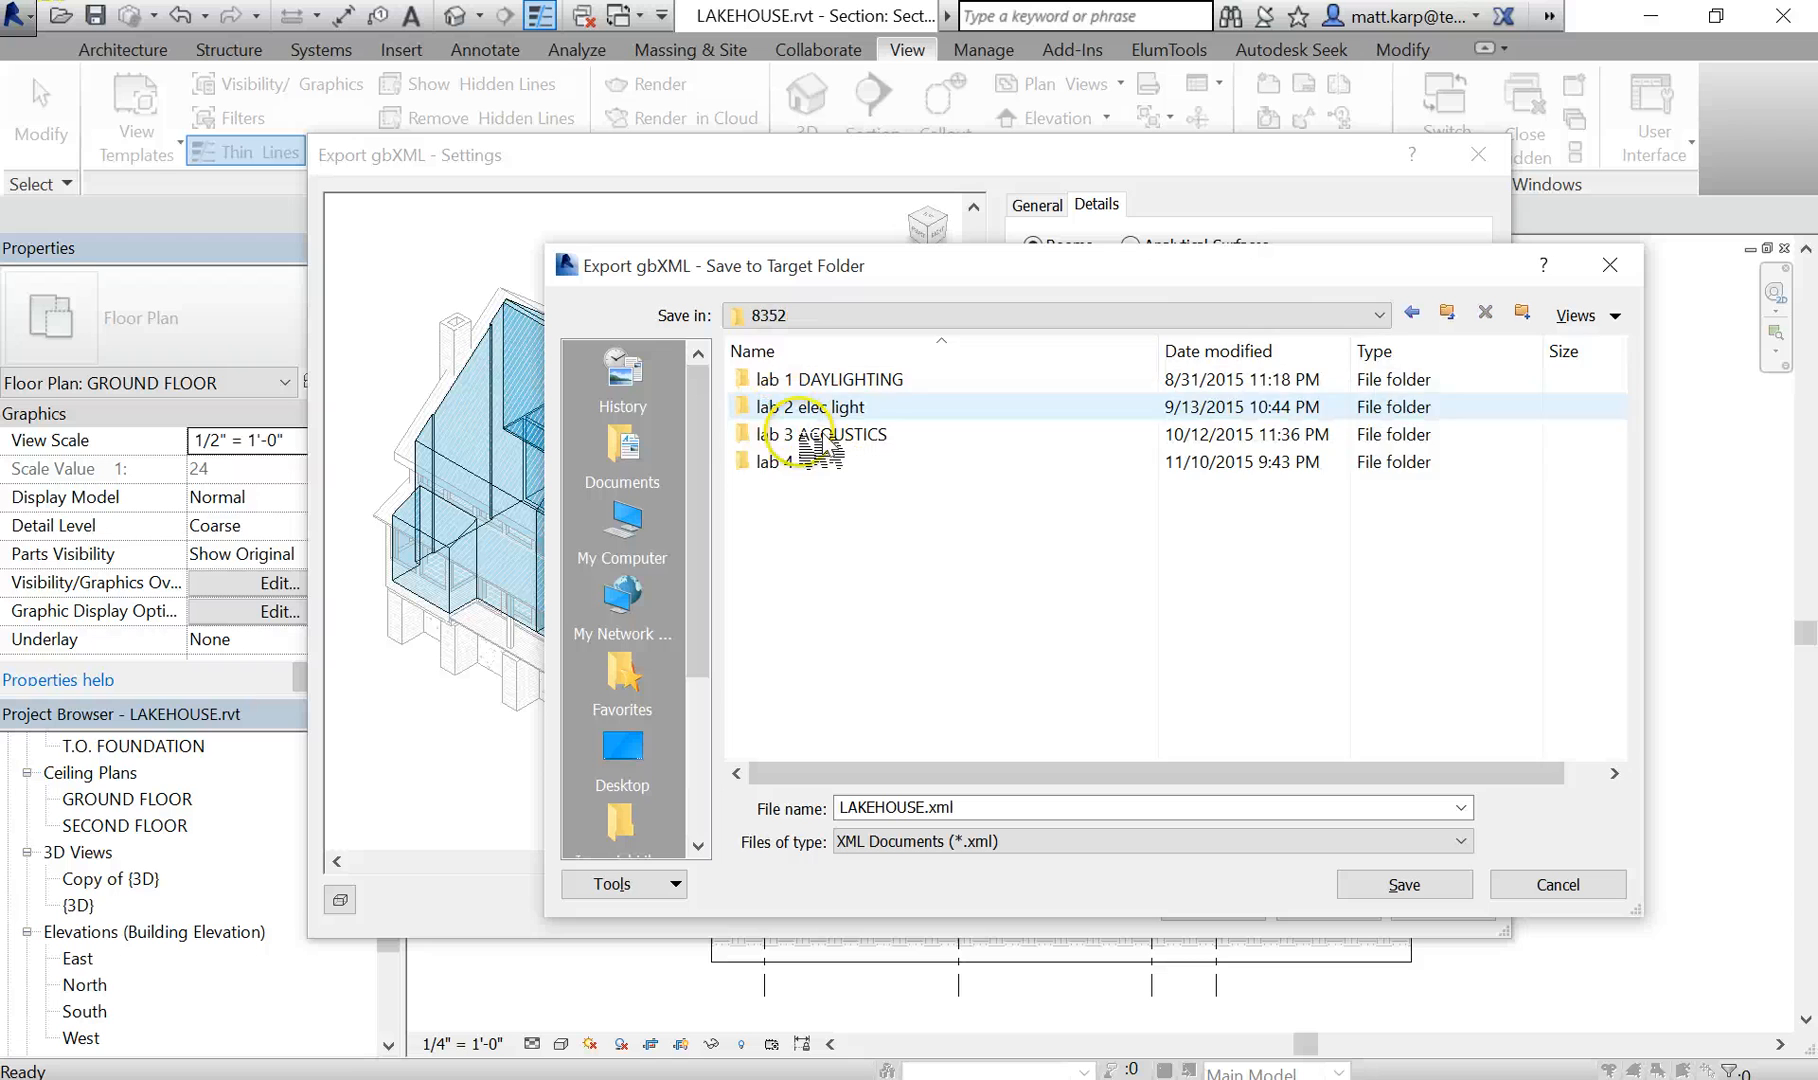
double_click(815, 463)
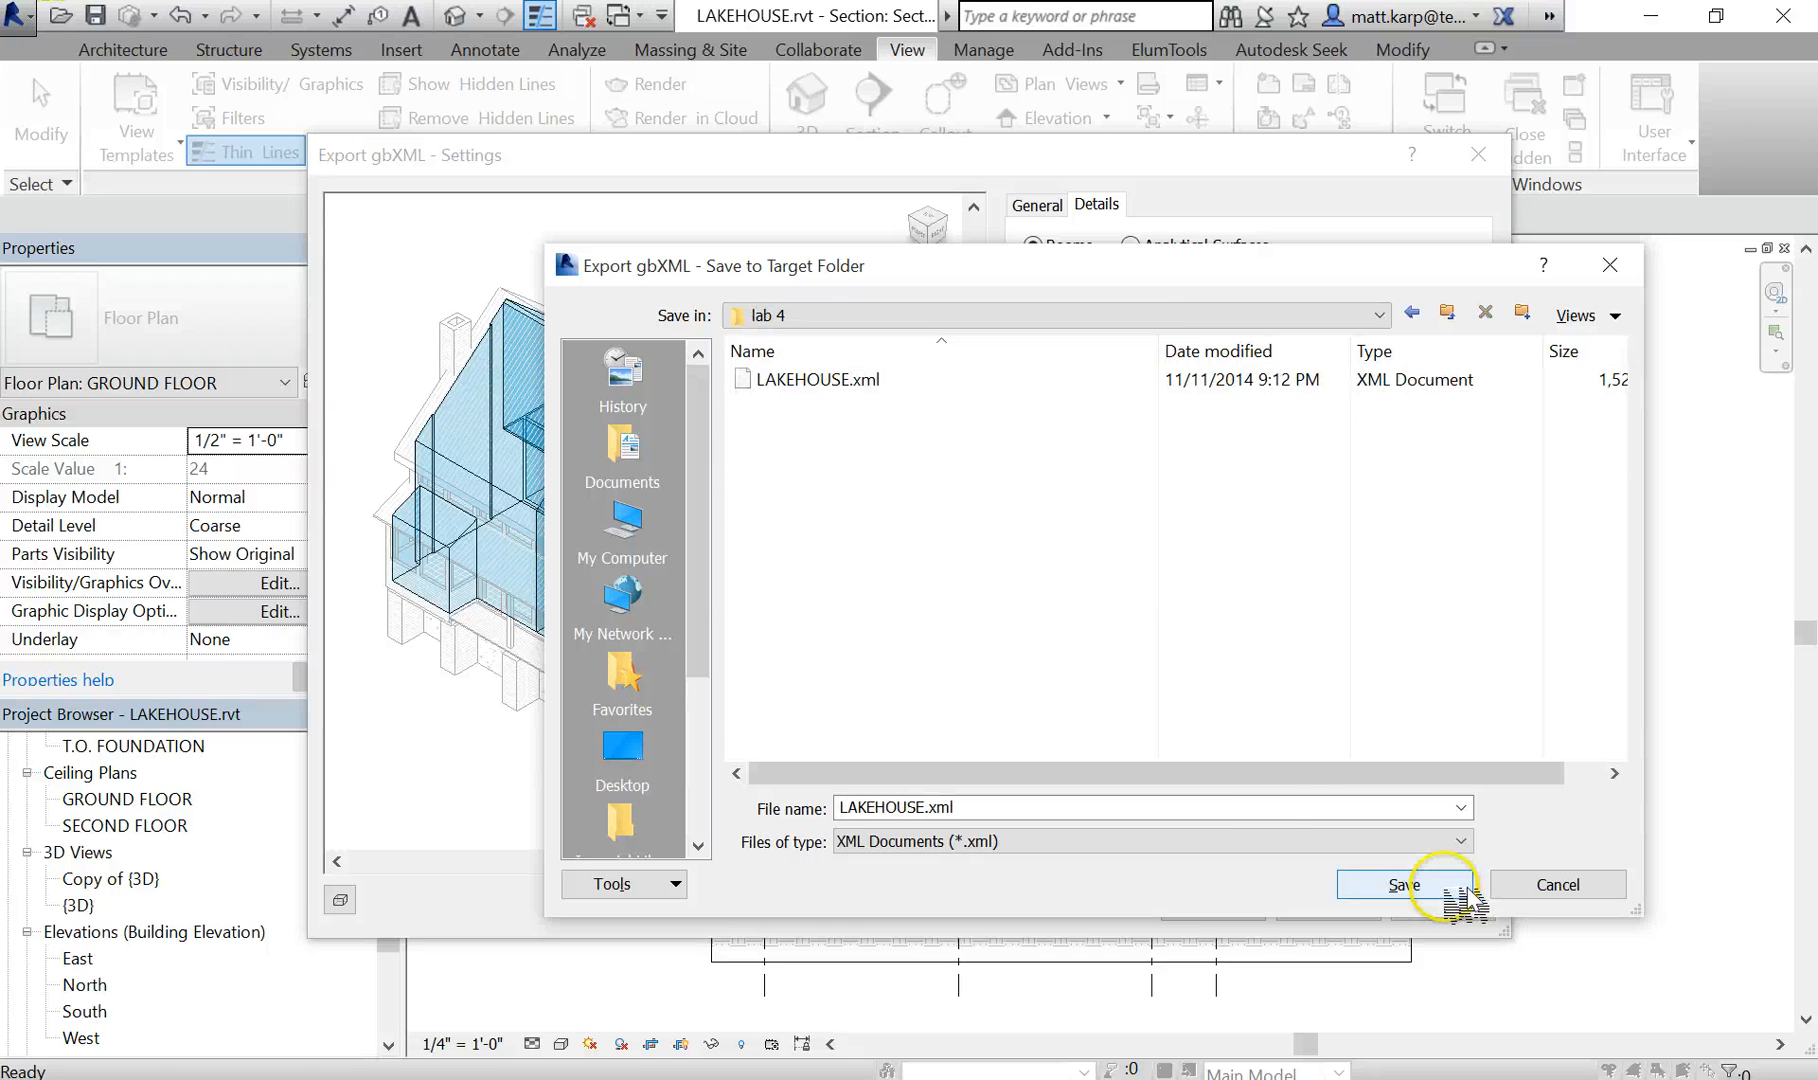
click(1425, 885)
click(995, 578)
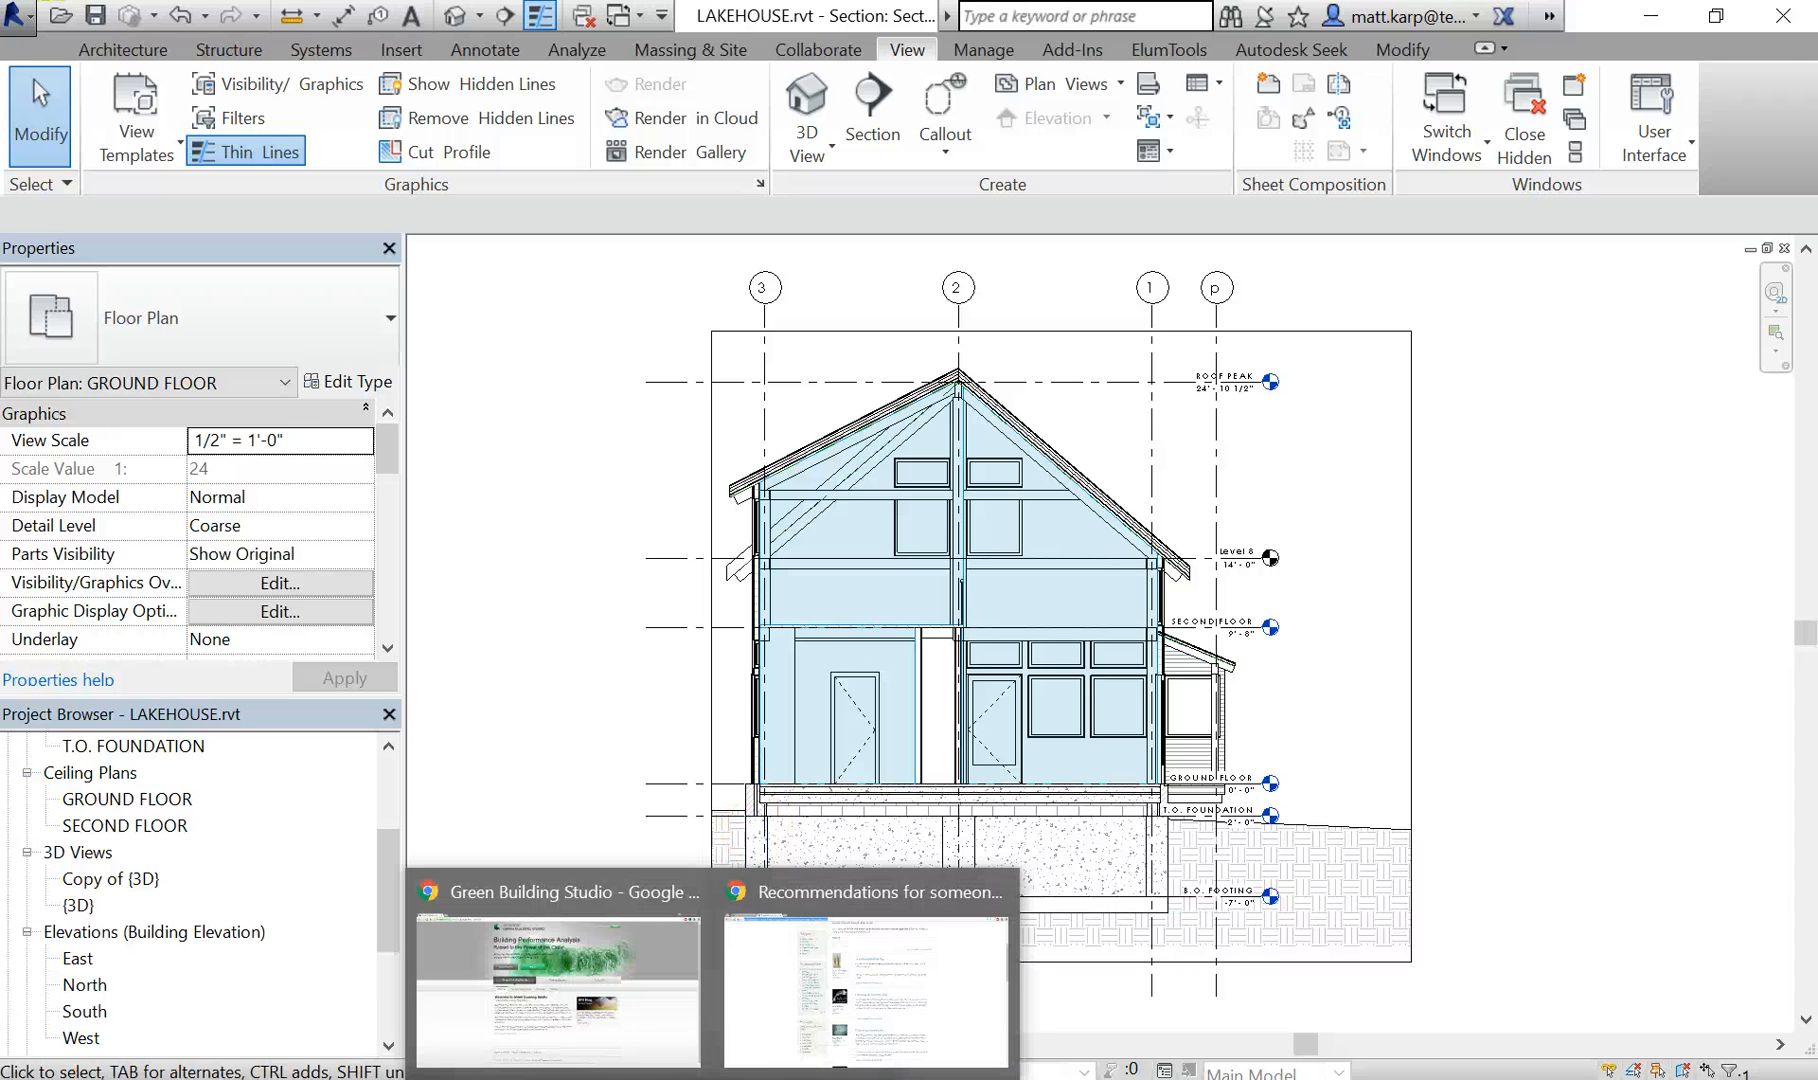
- Switch to the Green Building Studio website in Chrome and bring up its sign-in form
click(652, 1038)
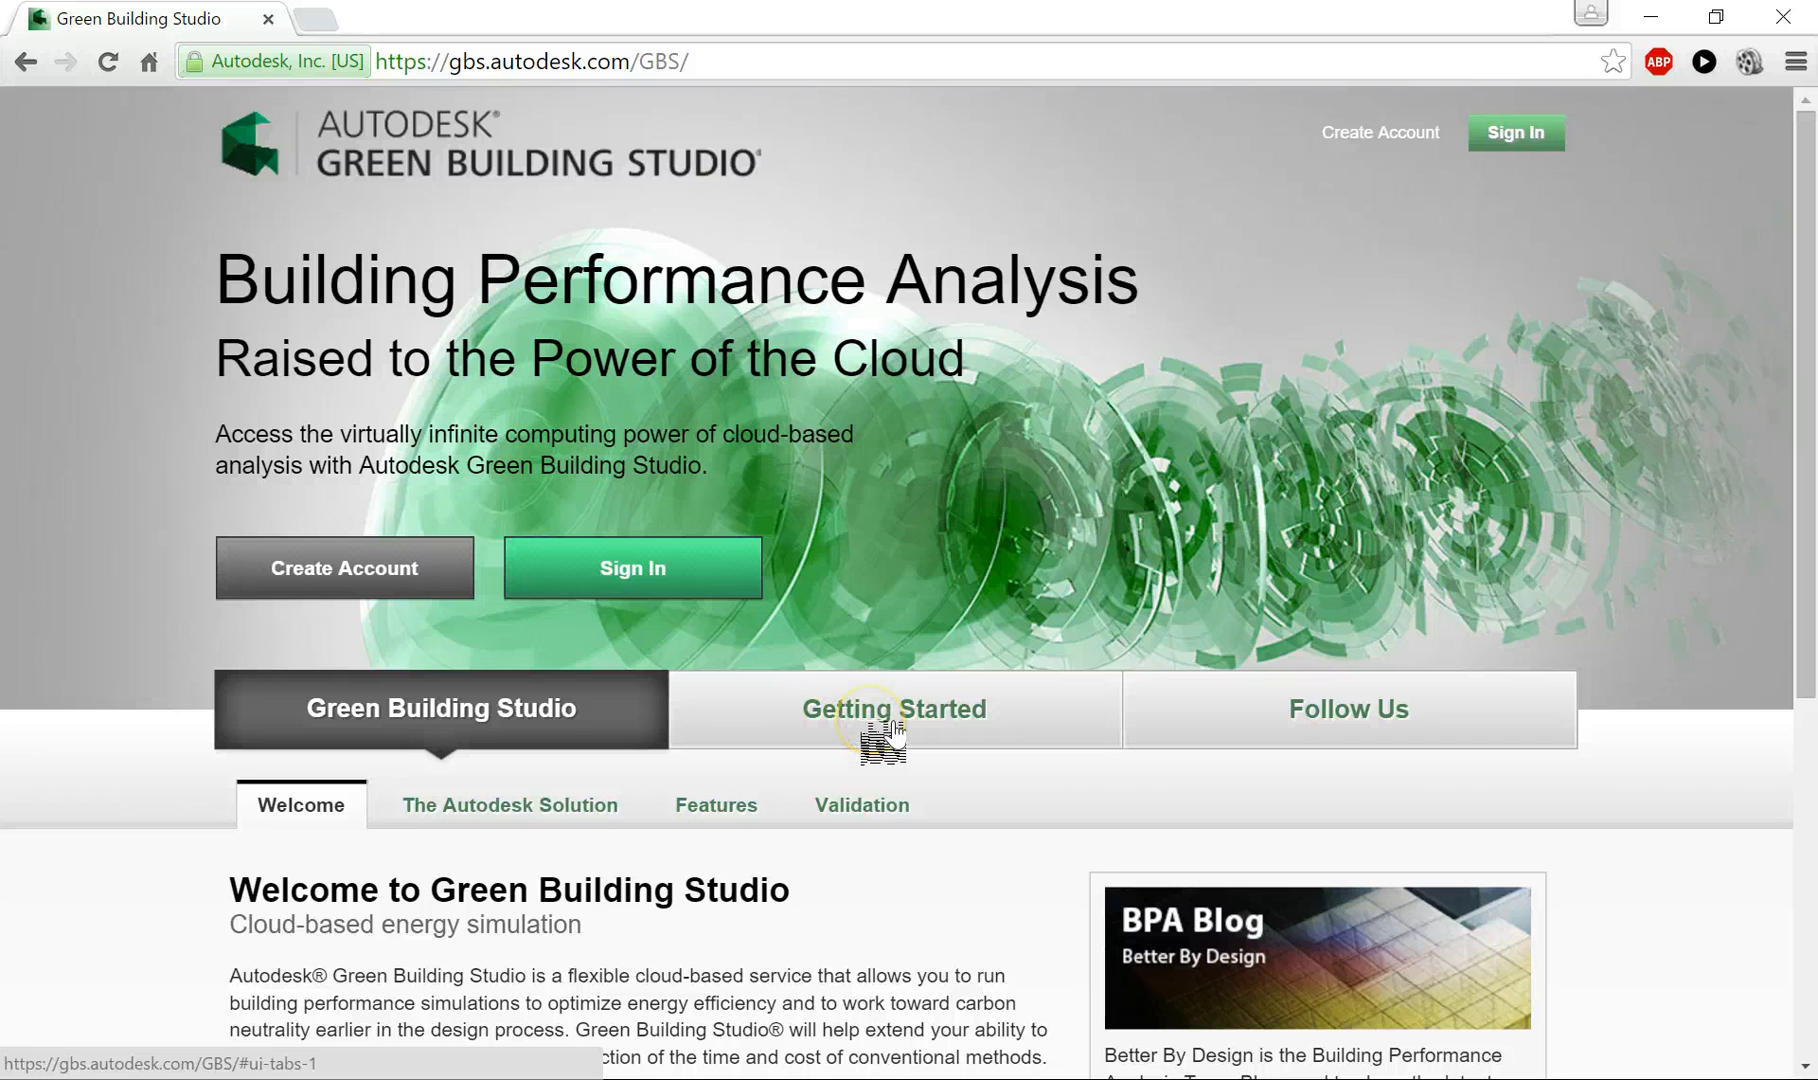
scroll(889, 735, down, 1)
scroll(889, 735, up, 1)
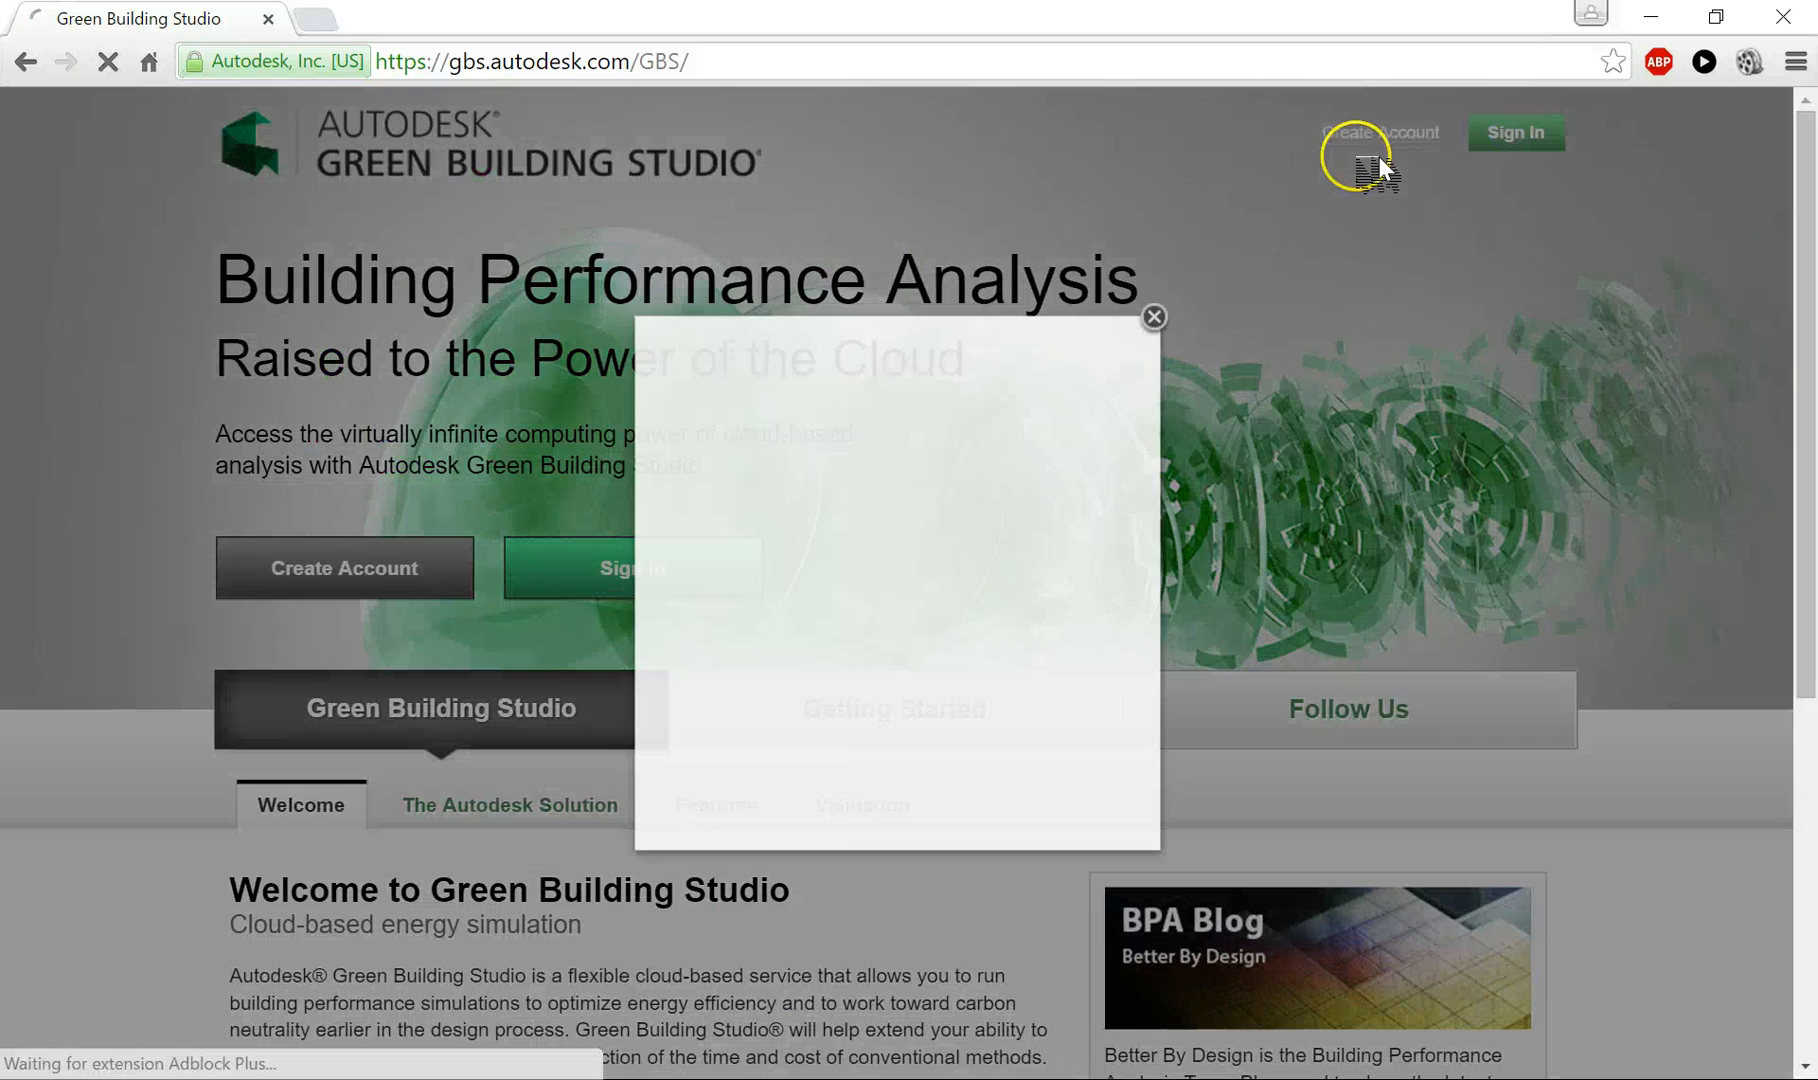
- Sign in to Green Building Studio with the account e-mail and password
click(858, 501)
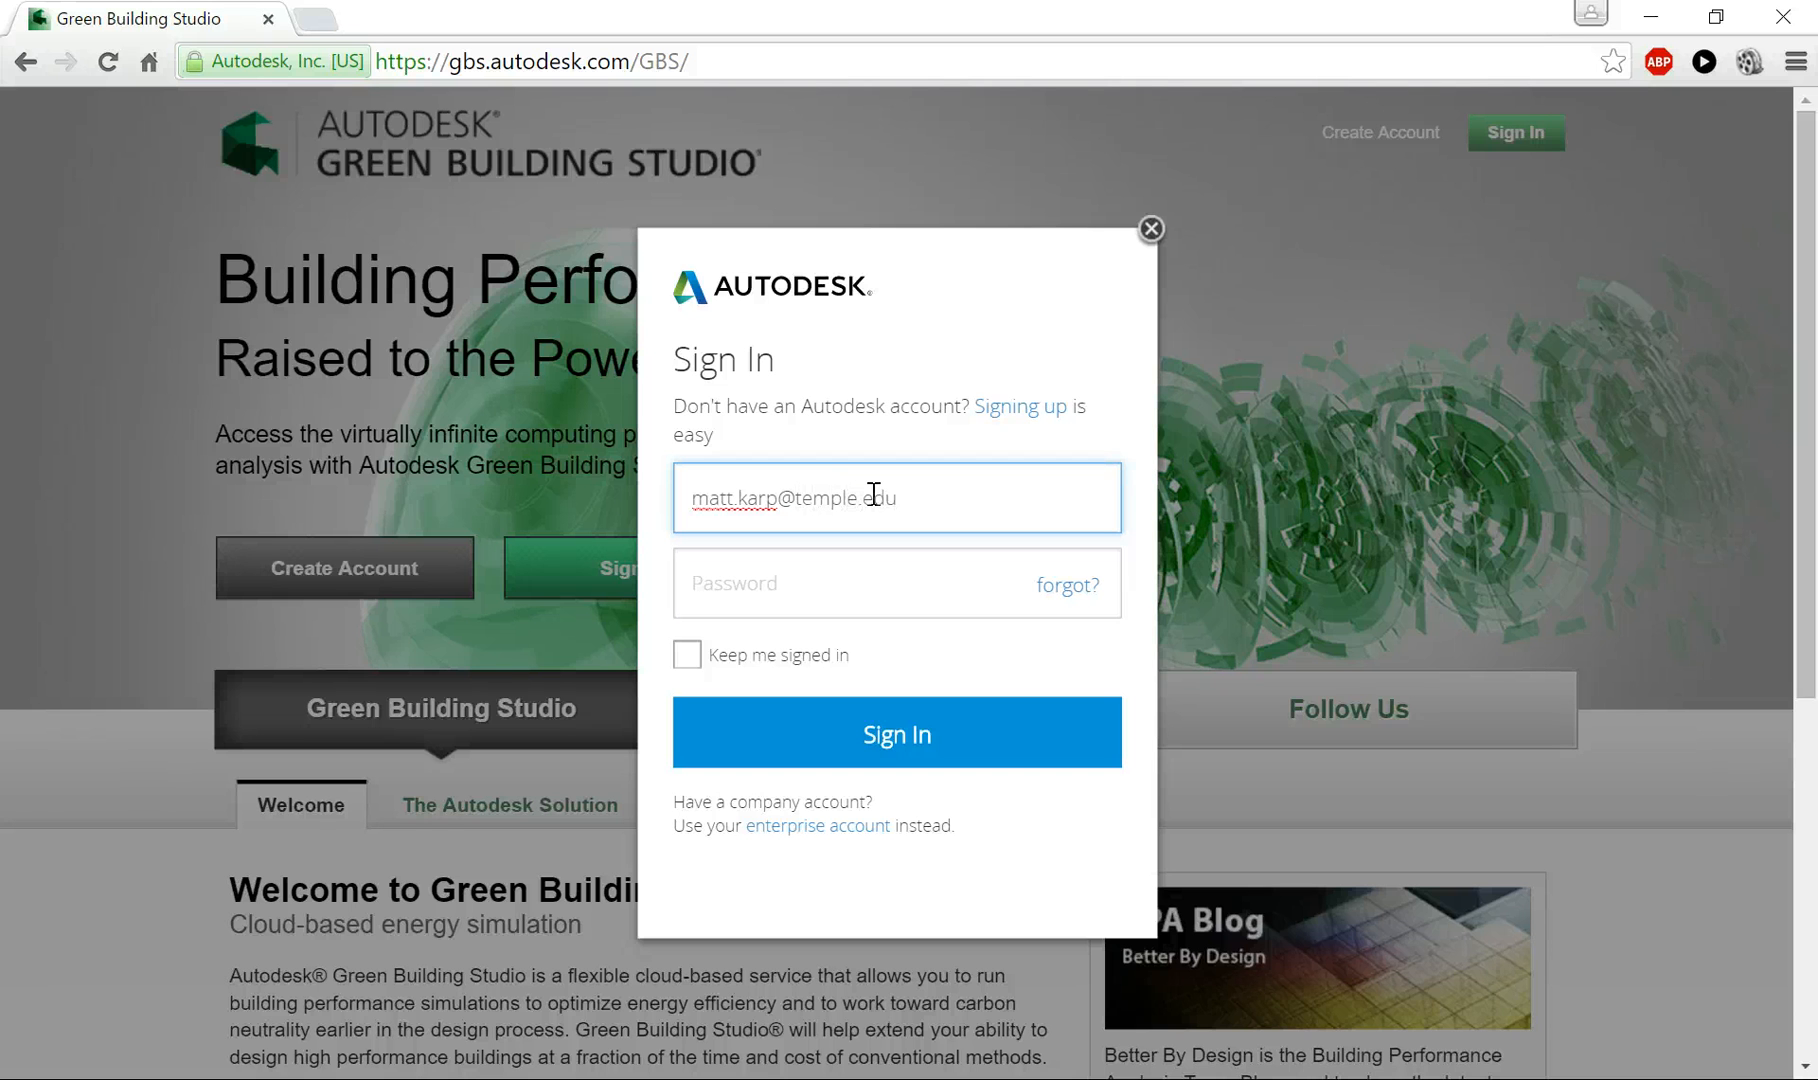
key(Tab)
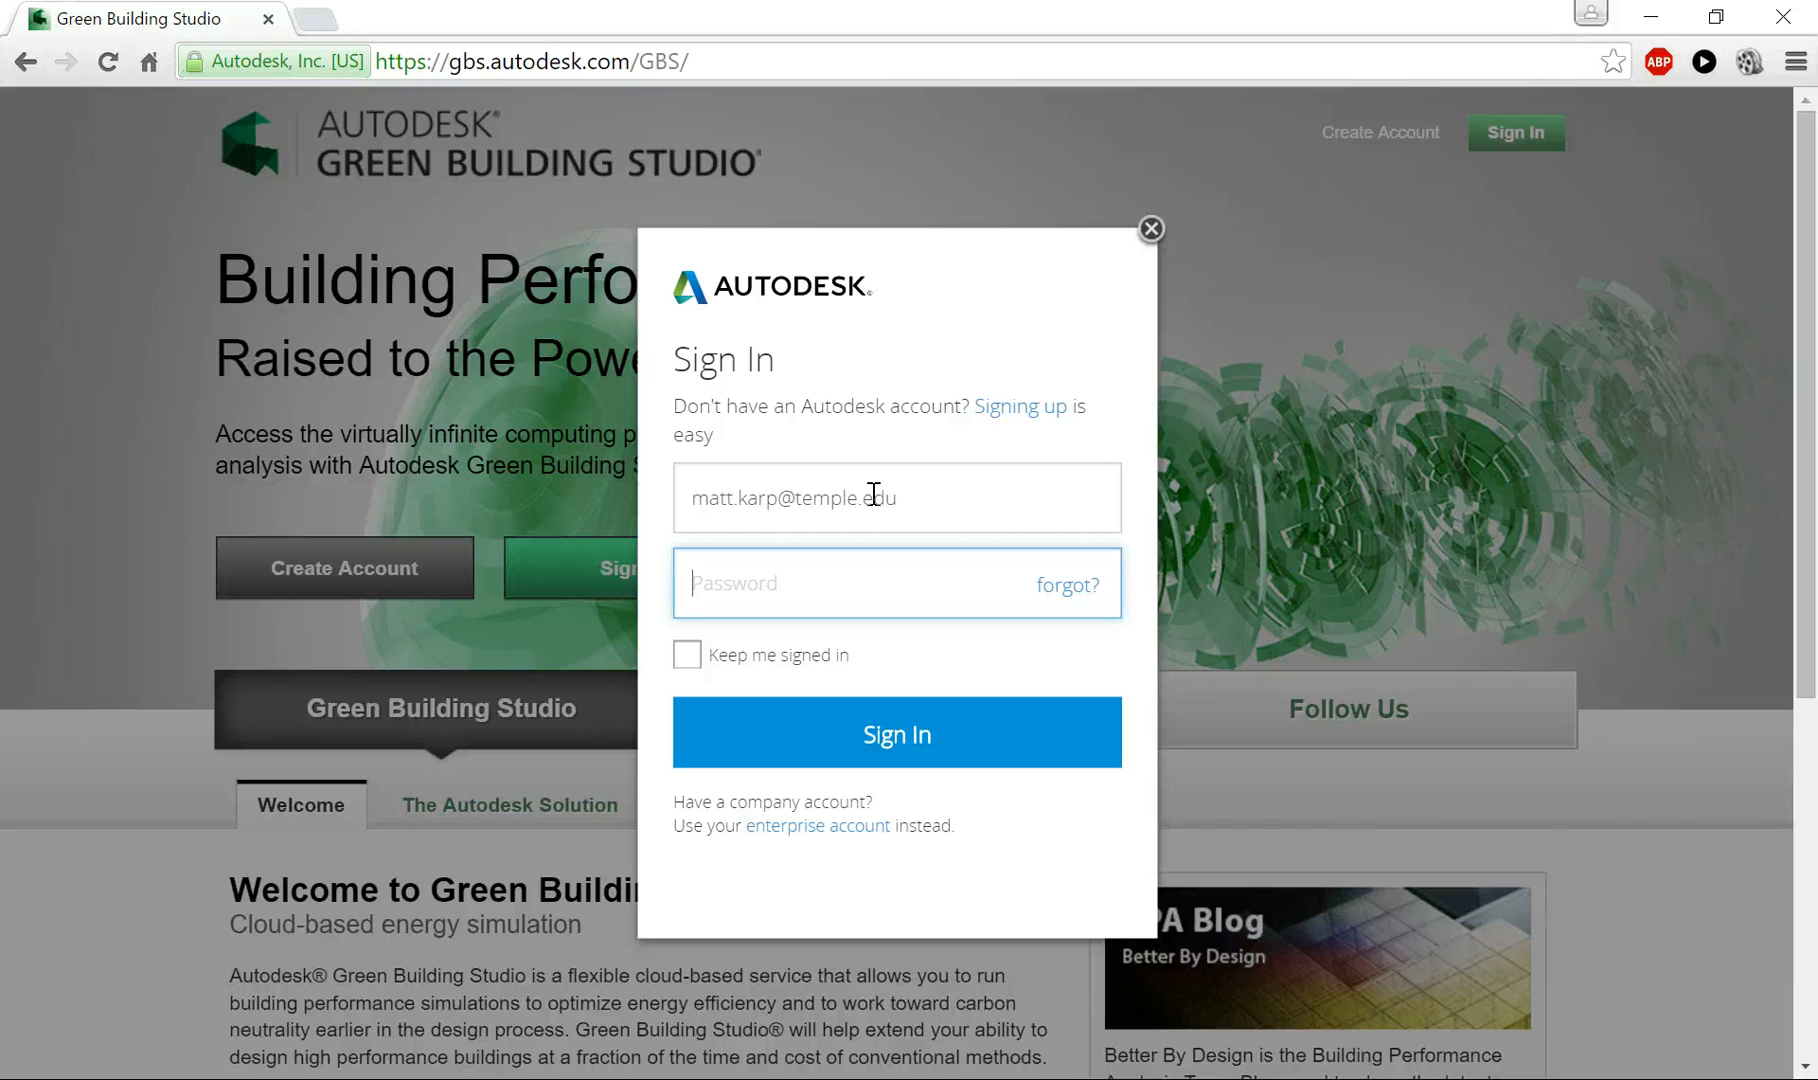
text(•••••••••)
key(Return)
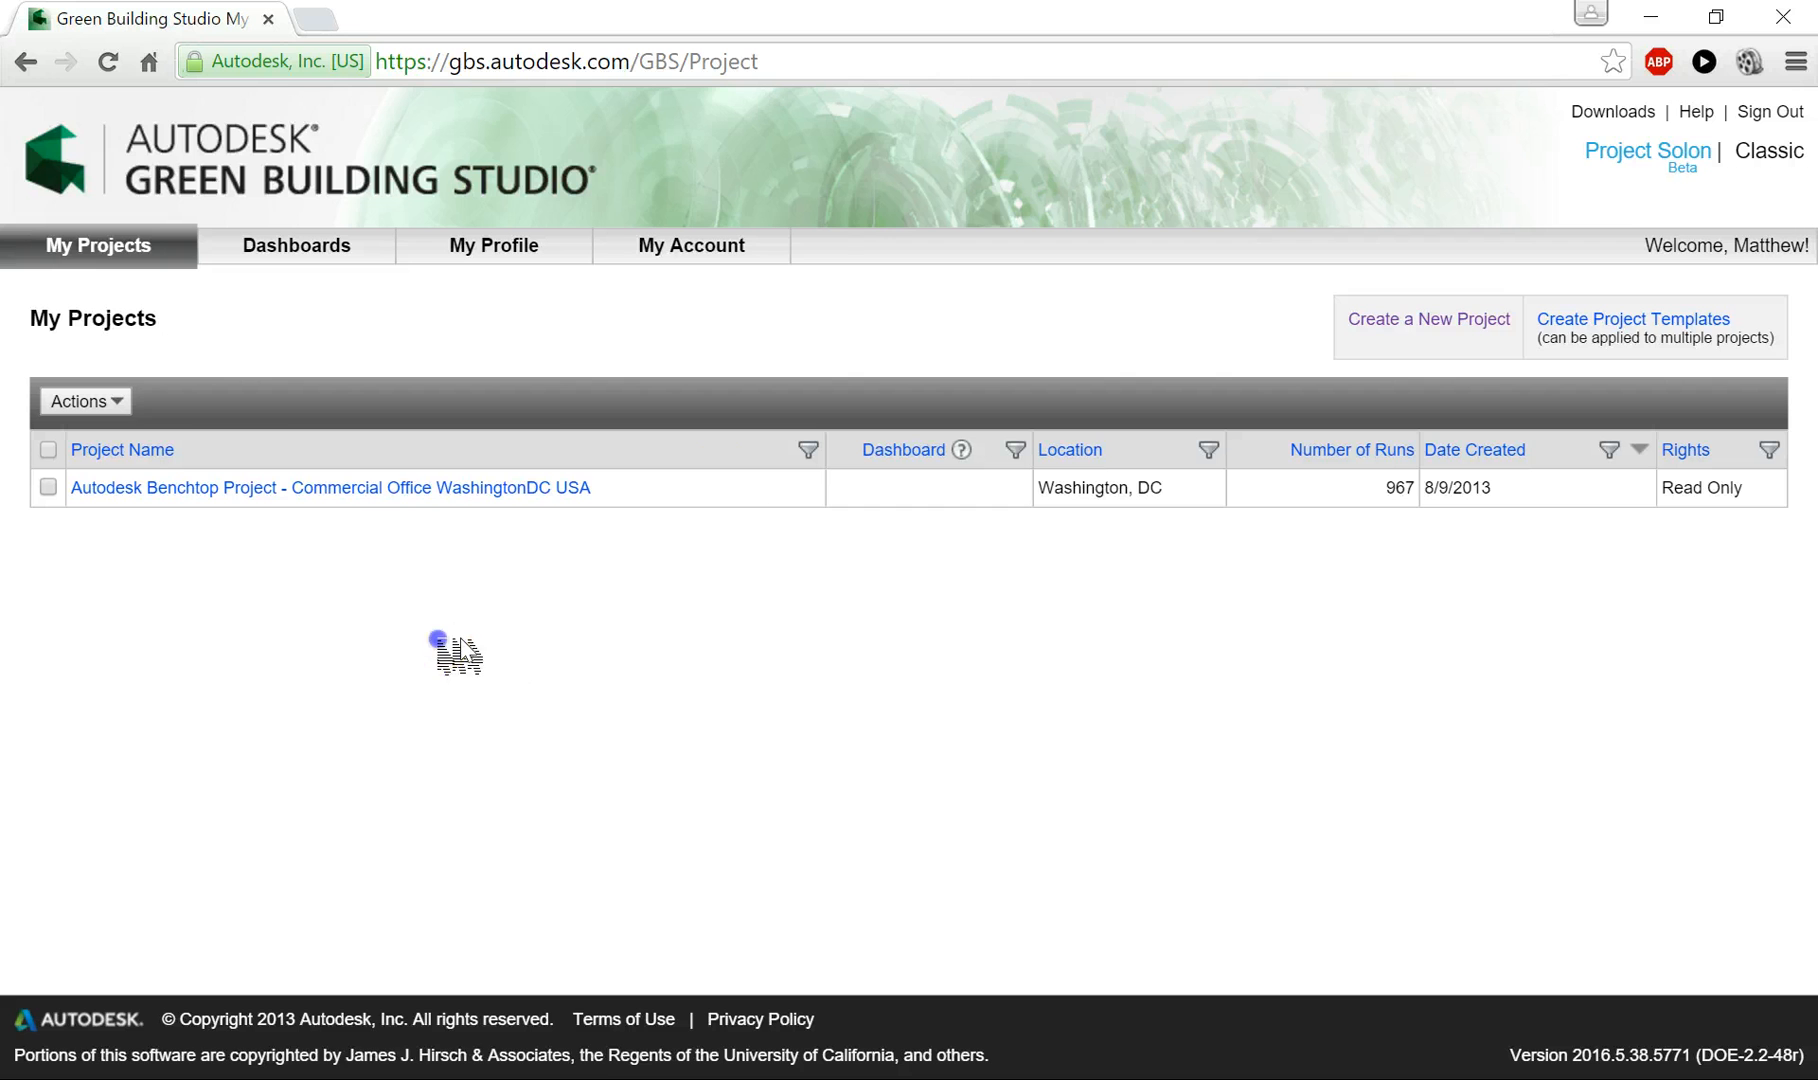
- Create a new project named Lakehouse and set its building type to Single Family
click(1420, 324)
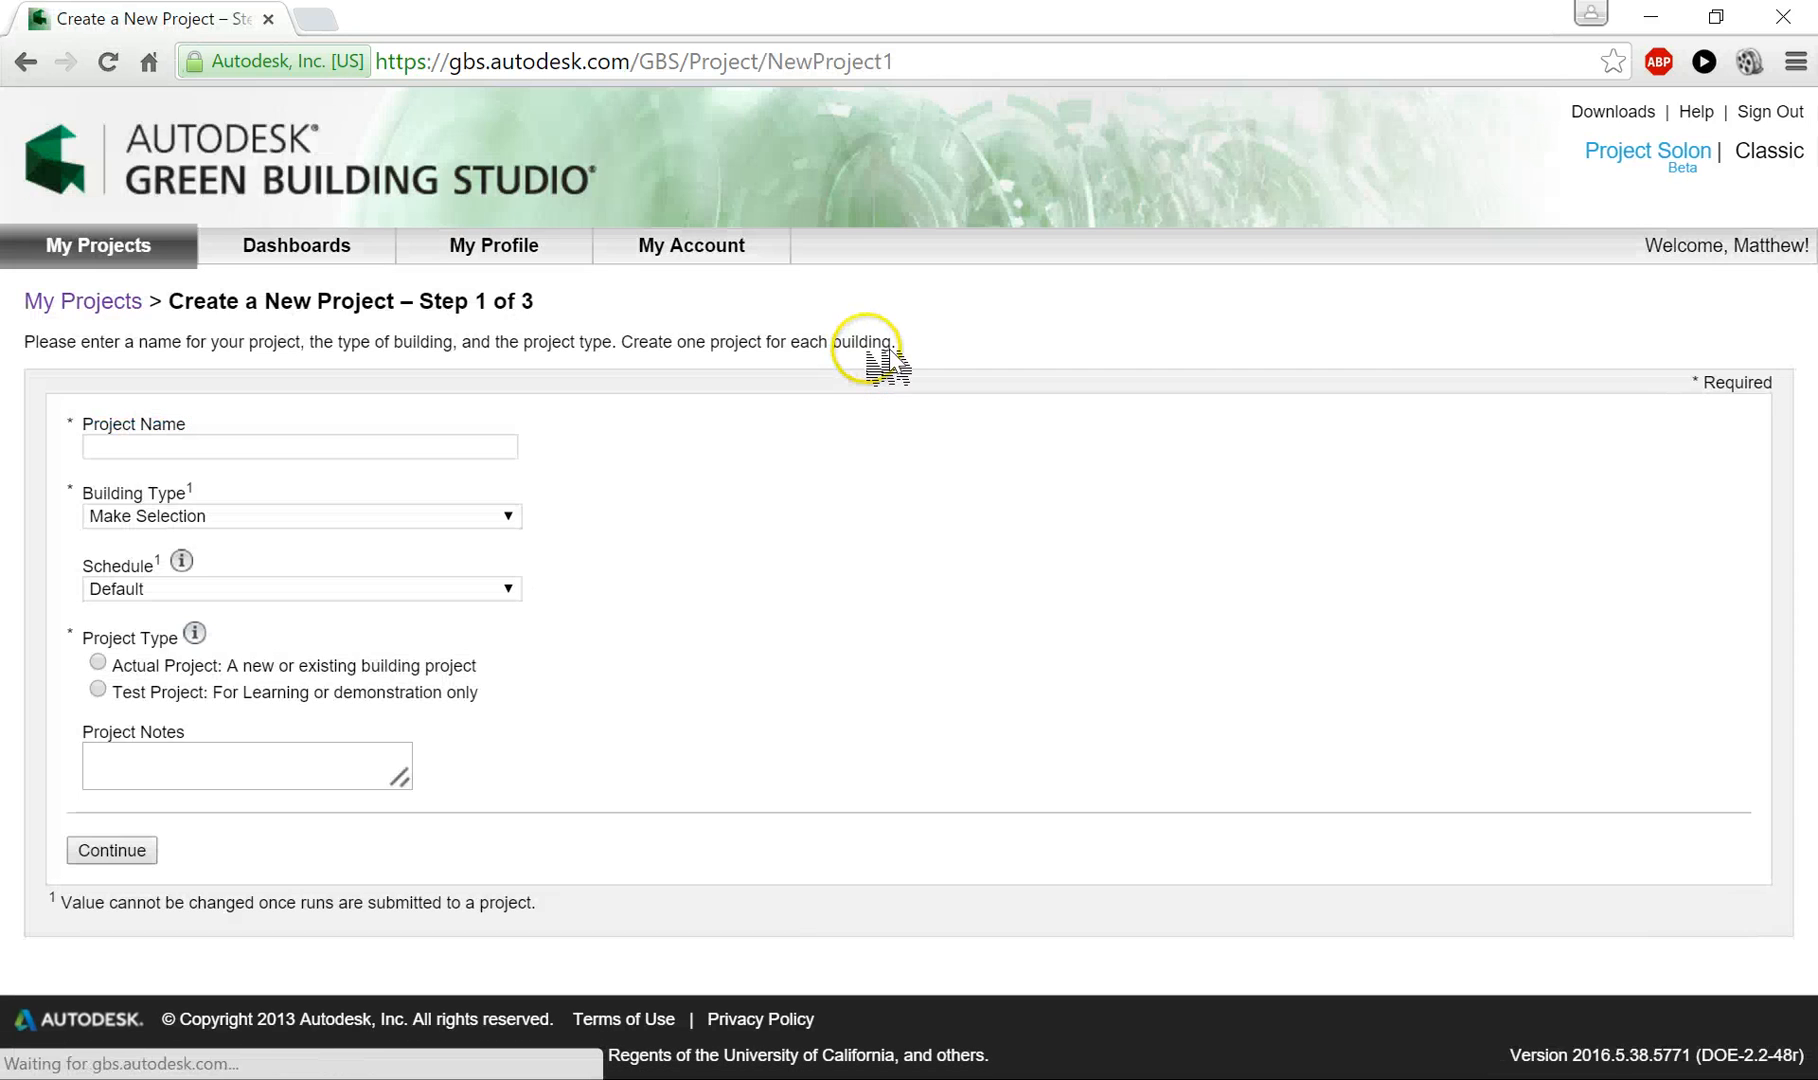
click(261, 441)
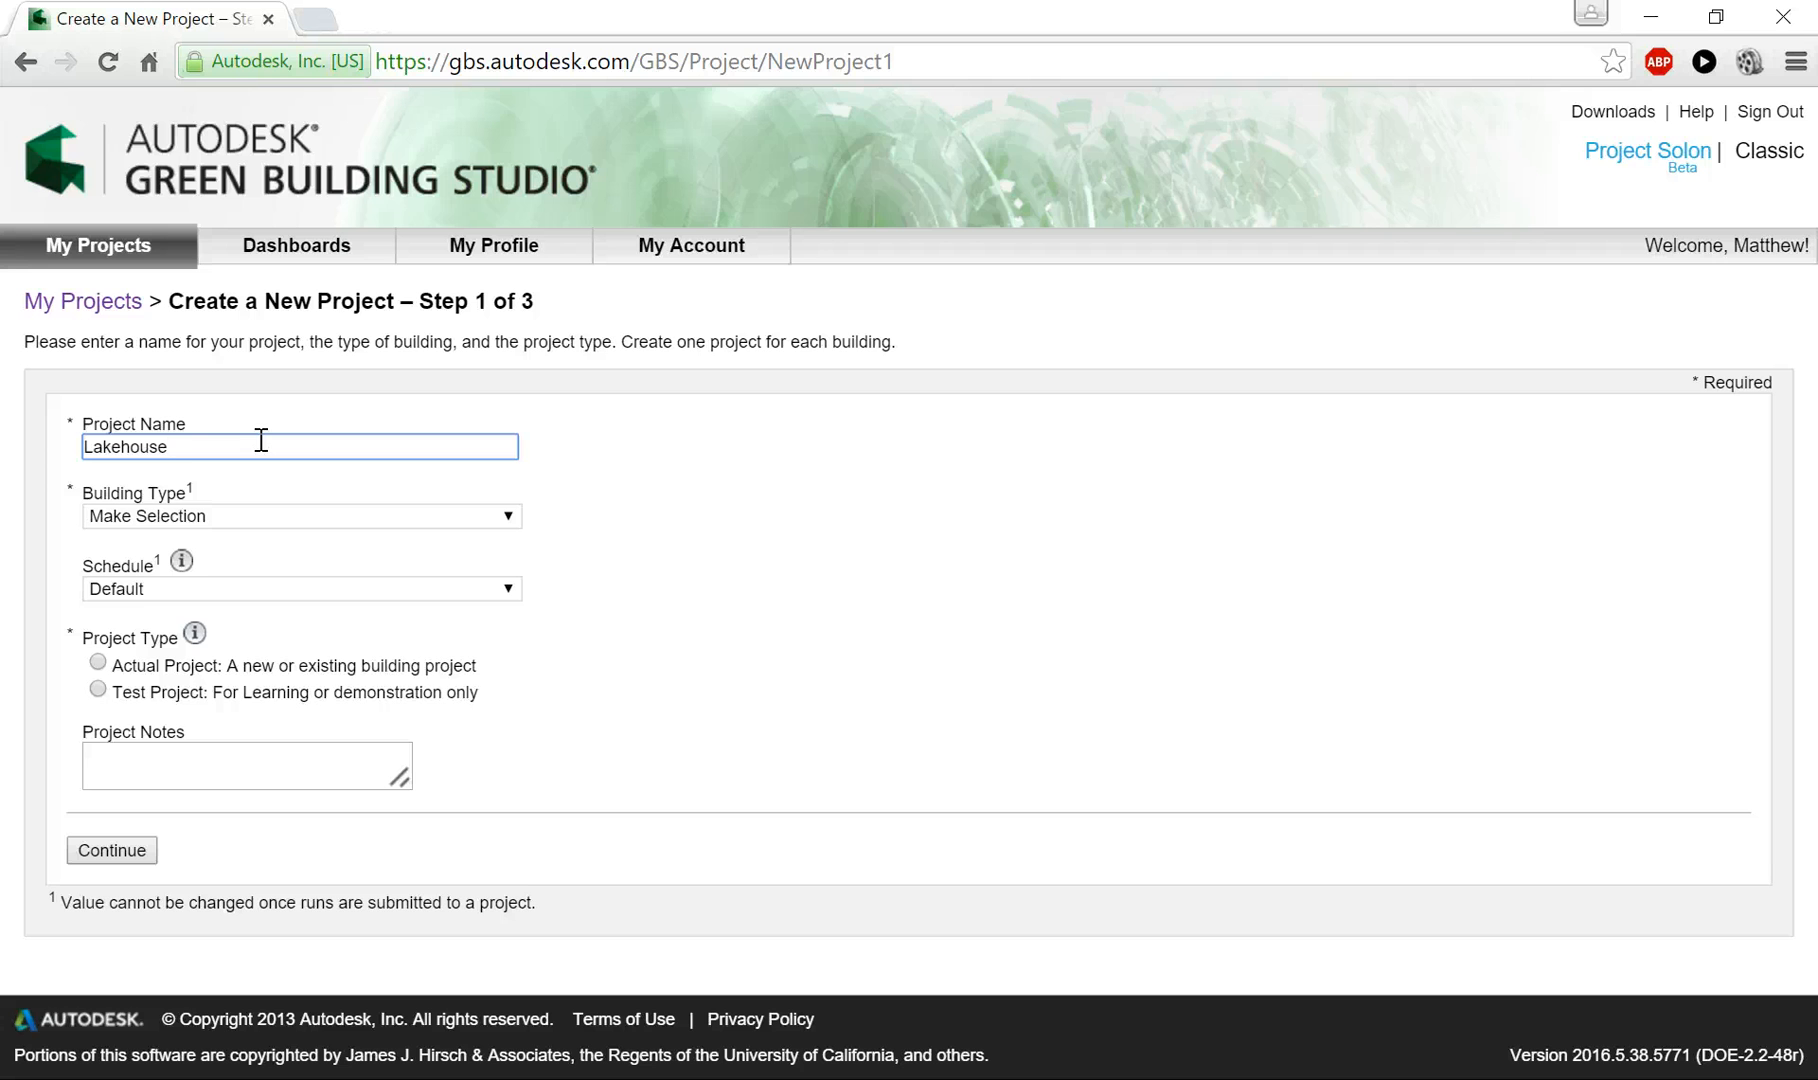
click(228, 515)
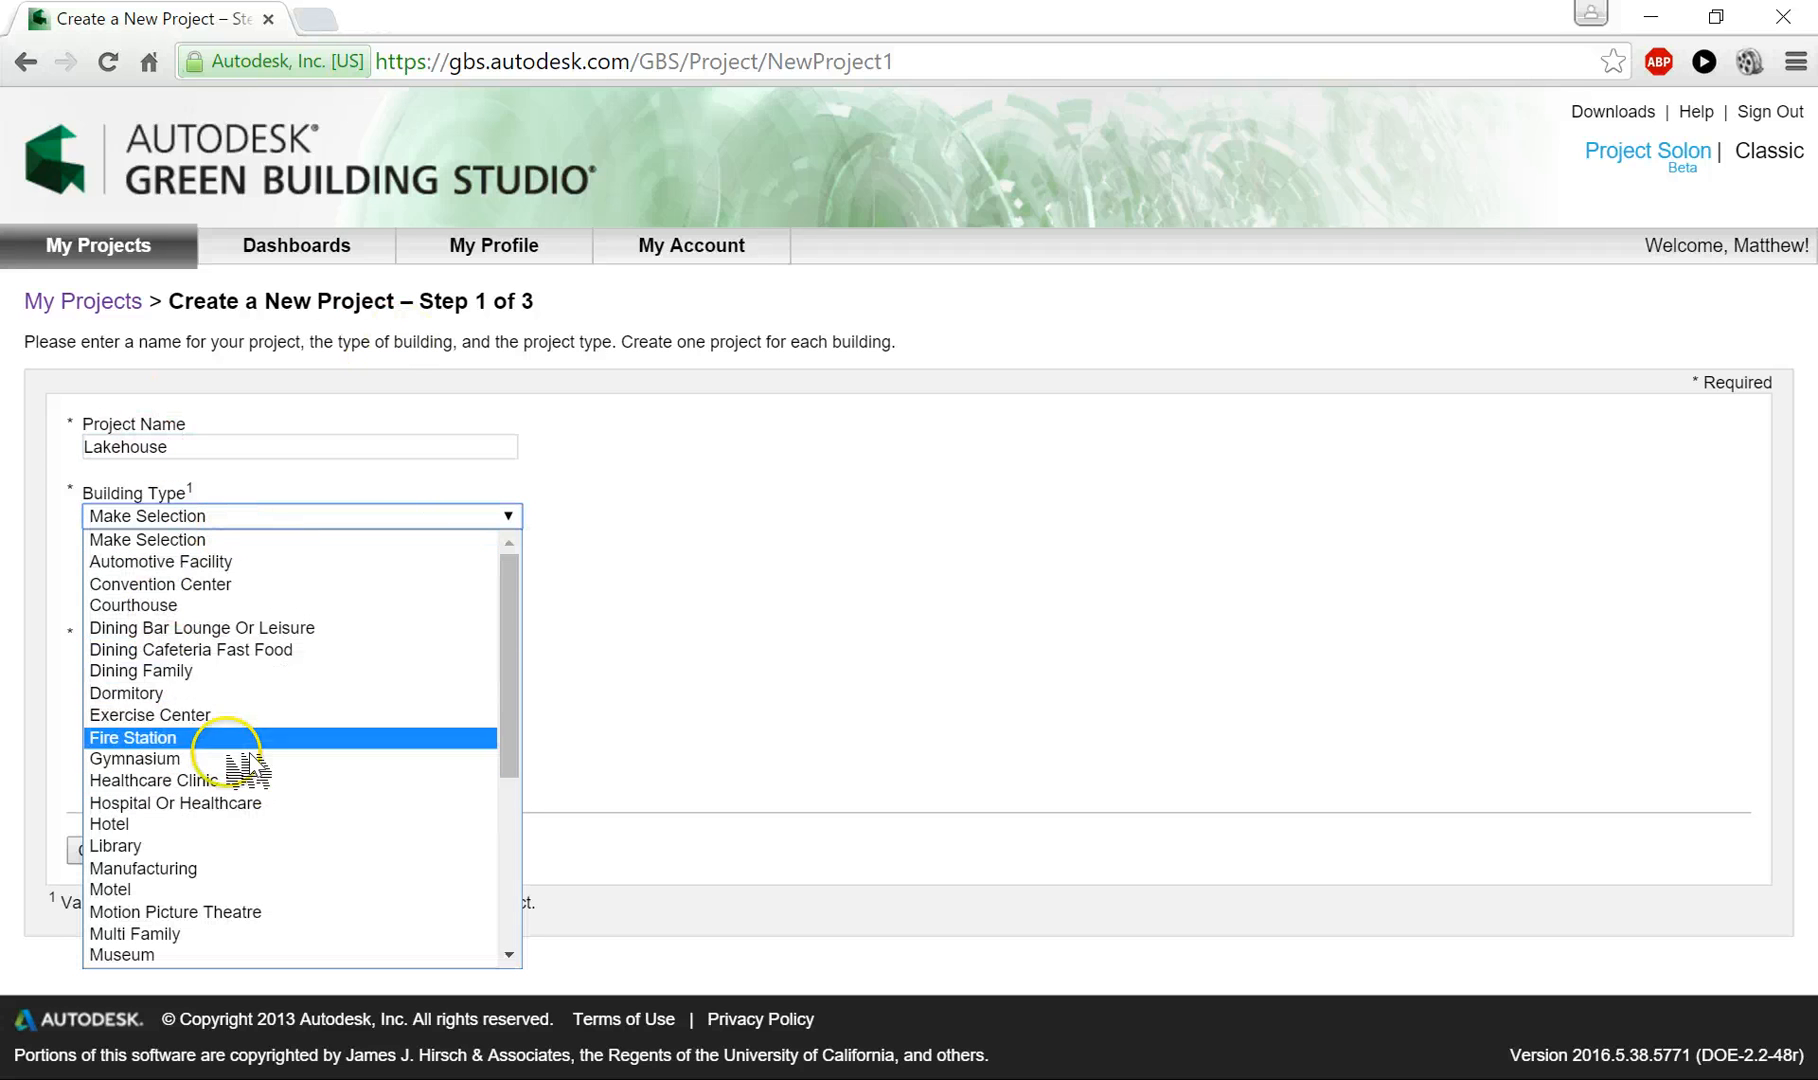
drag(530, 595, 548, 812)
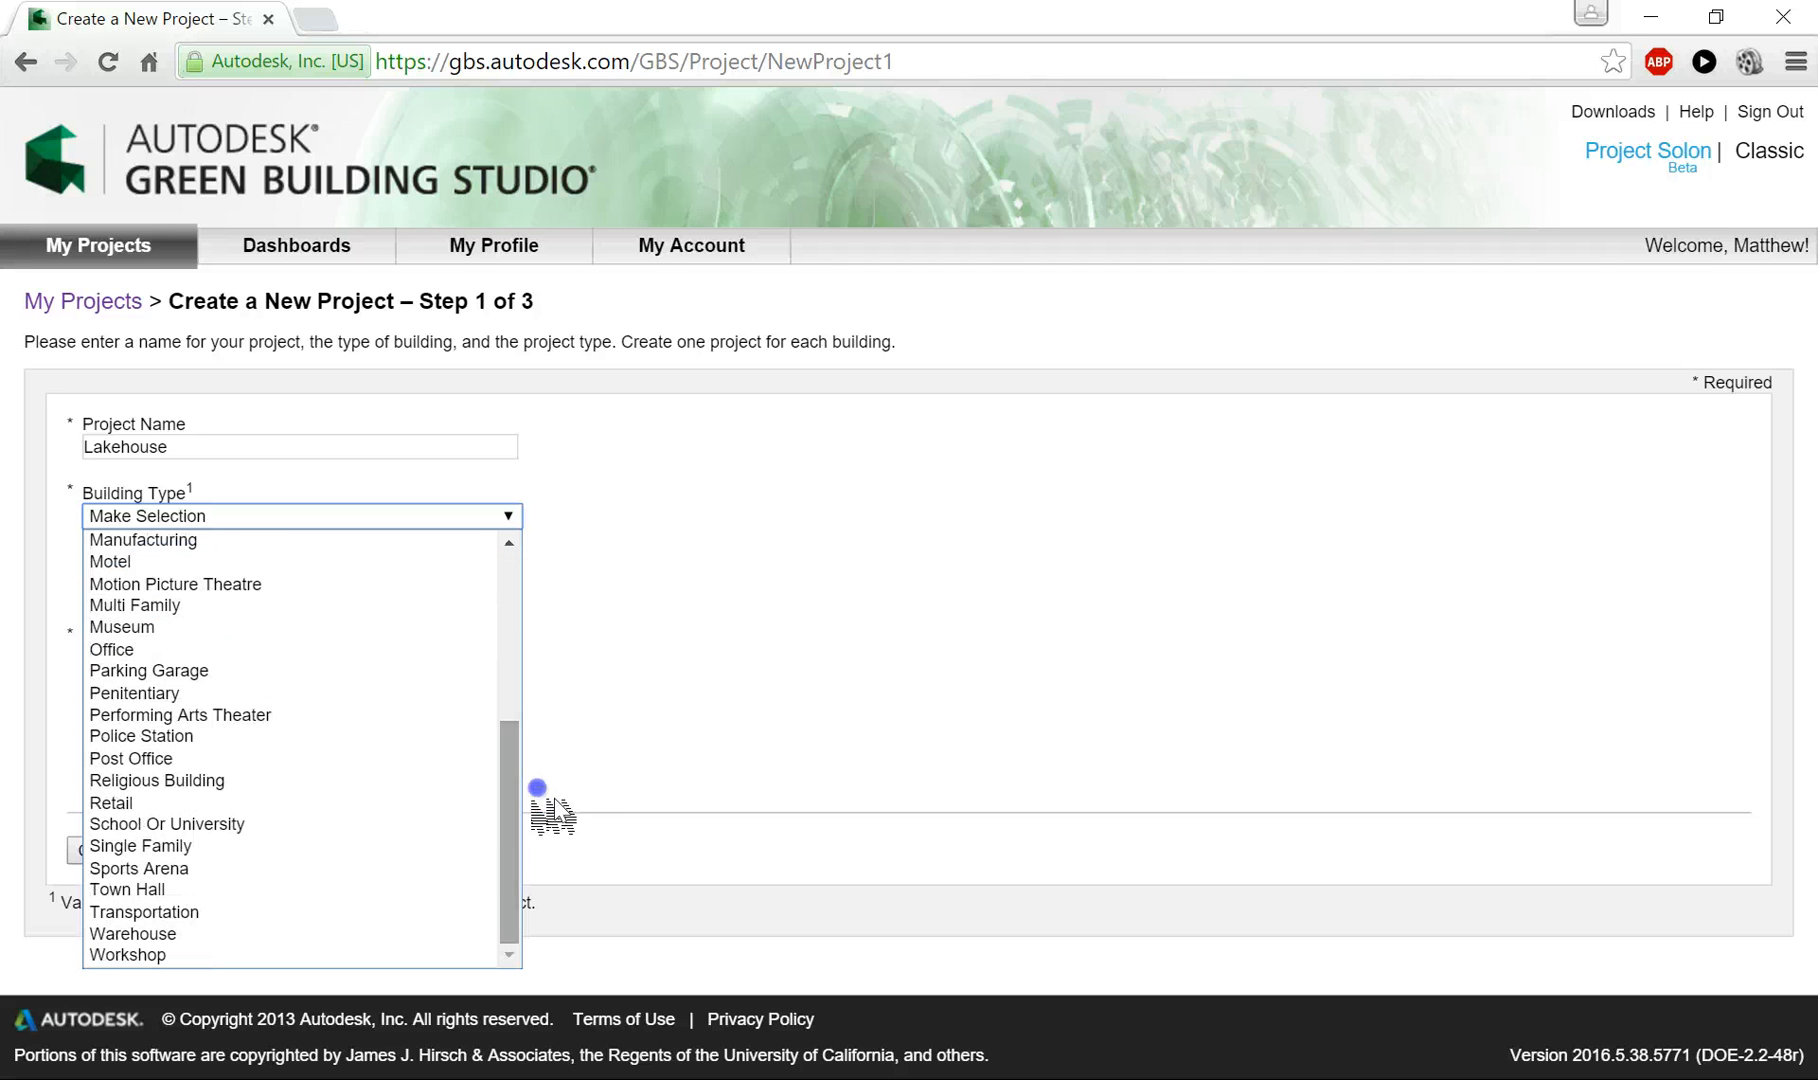
click(243, 853)
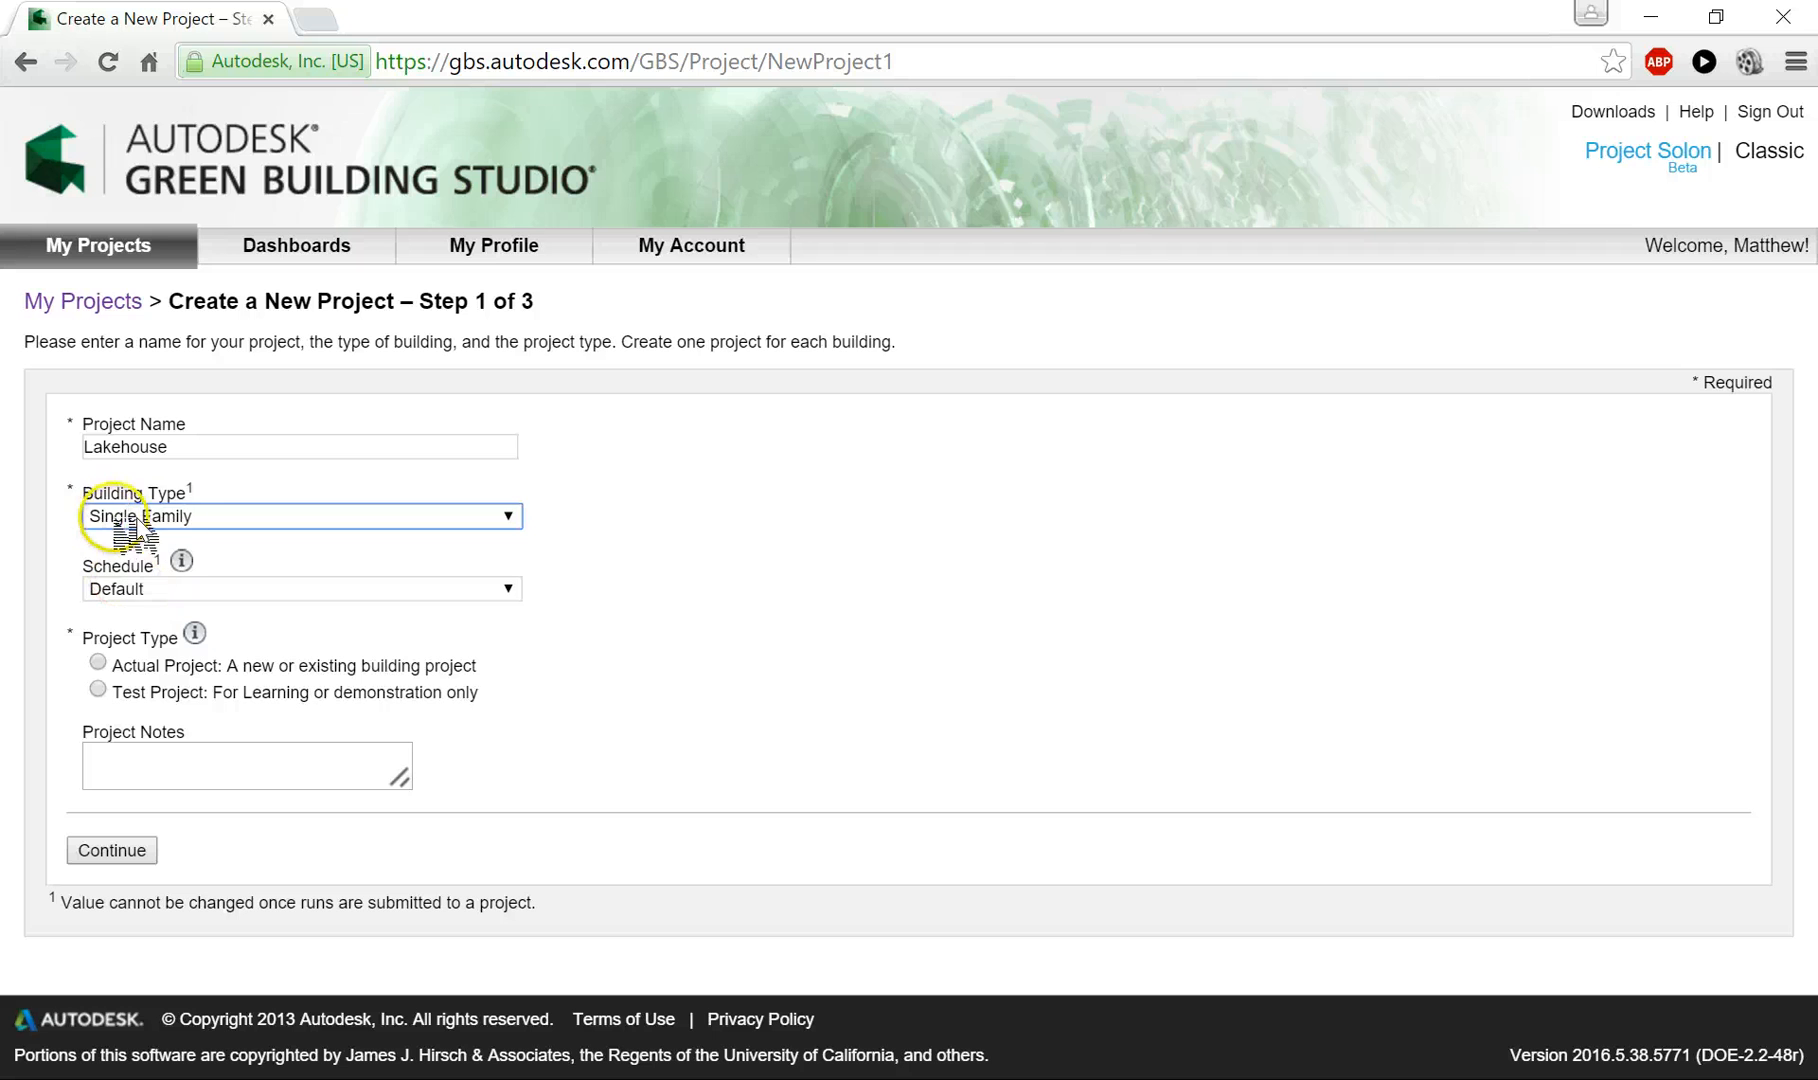
- Set the project's schedule to 12/7 Facility and its type to Test Project, and continue to the location stage
click(265, 590)
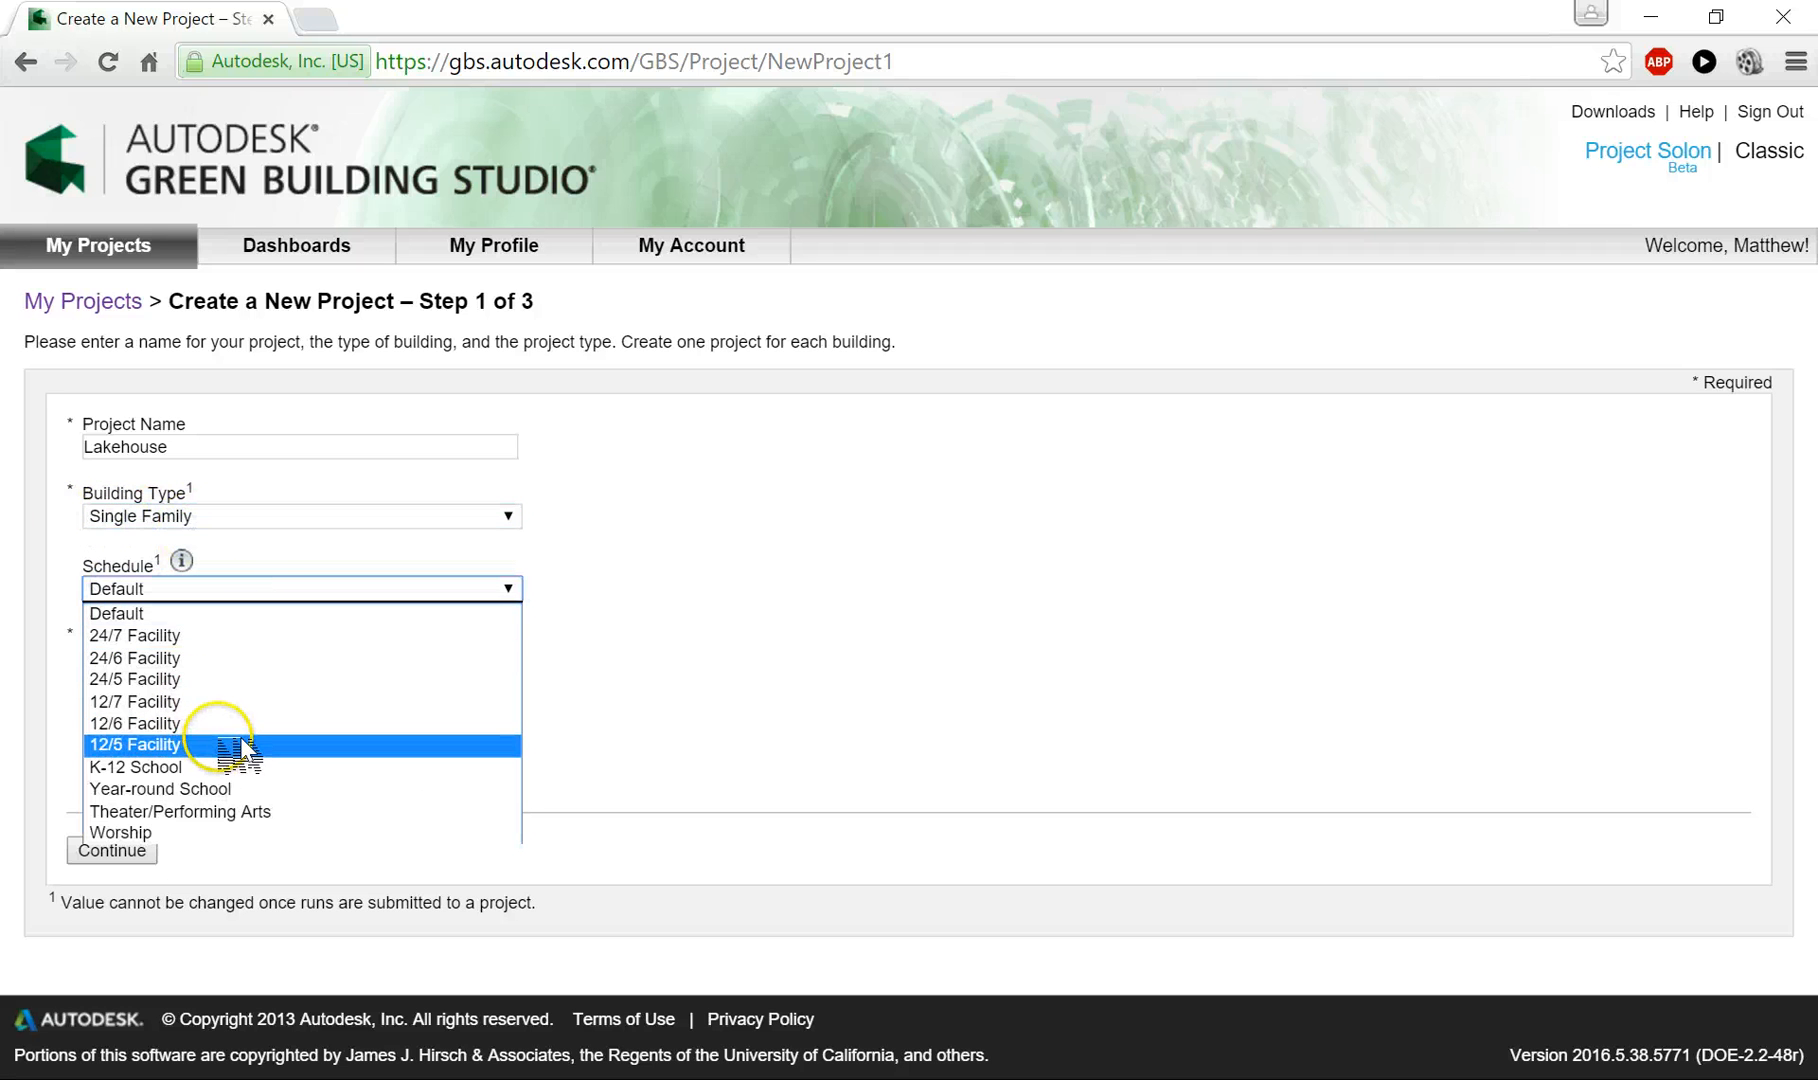
click(186, 750)
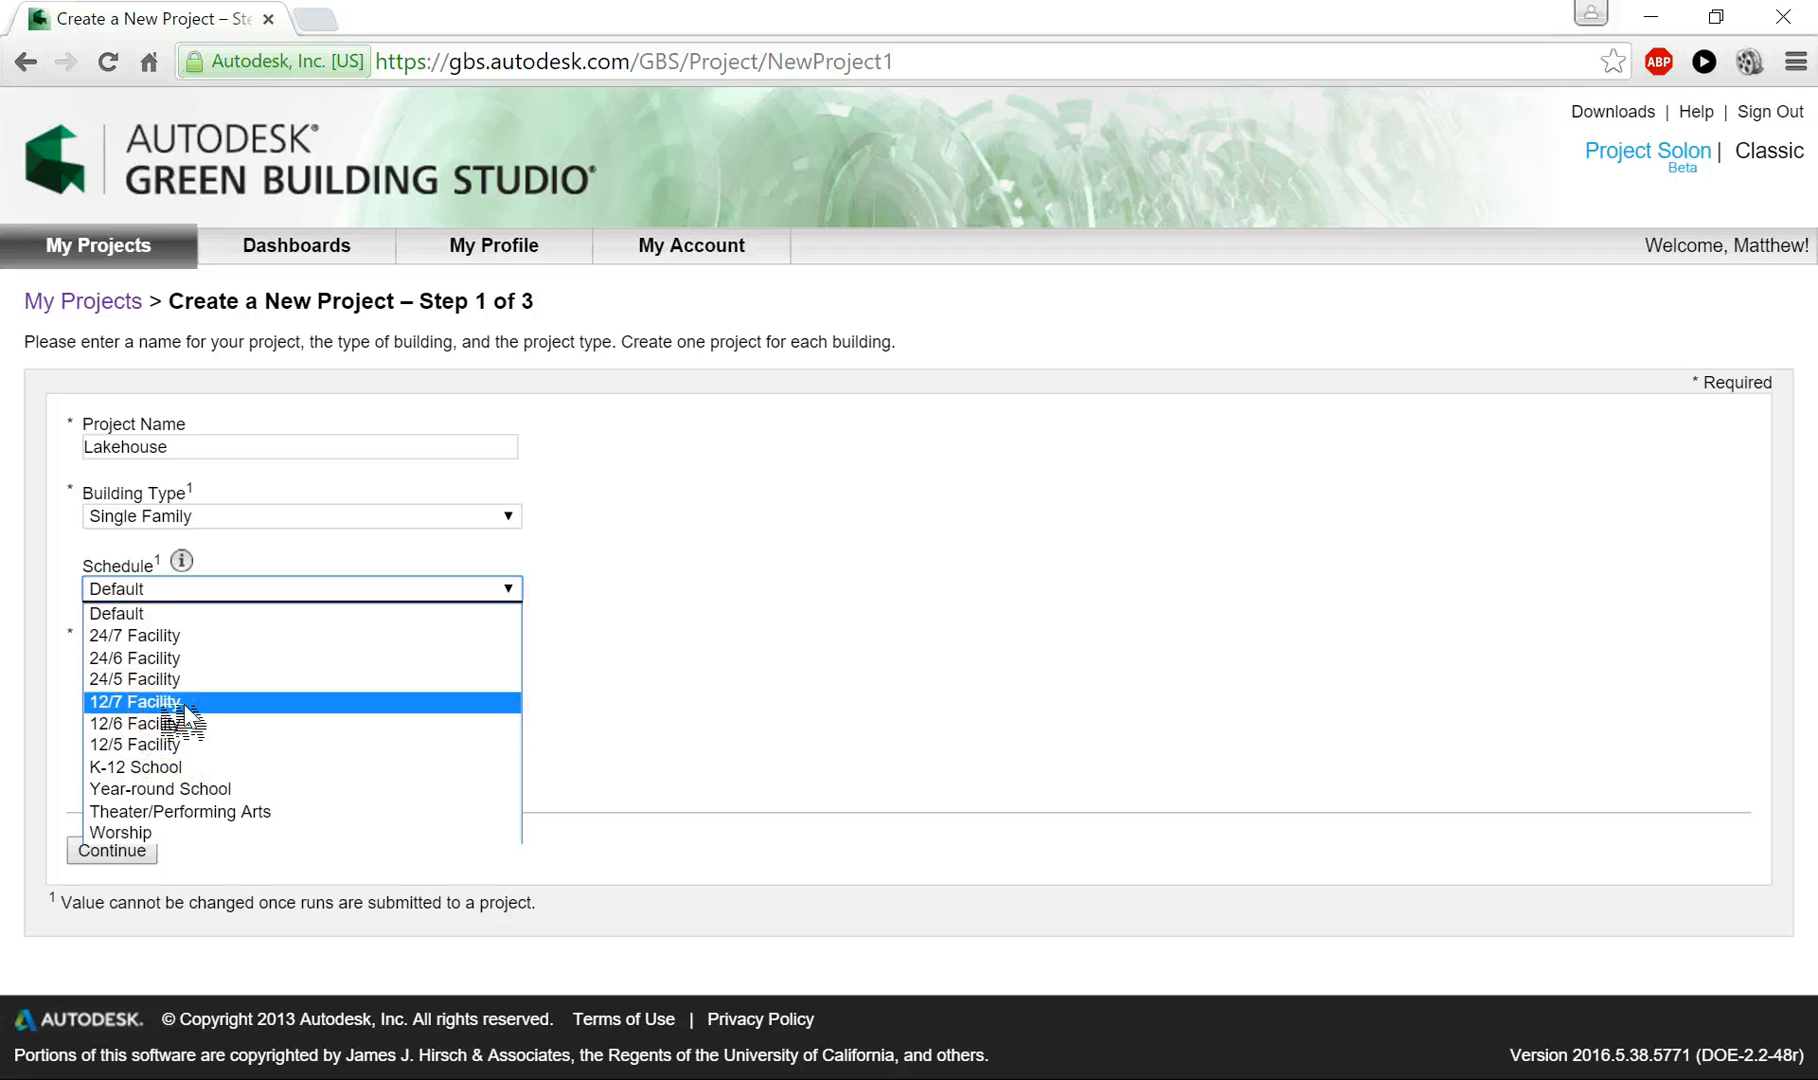
click(180, 704)
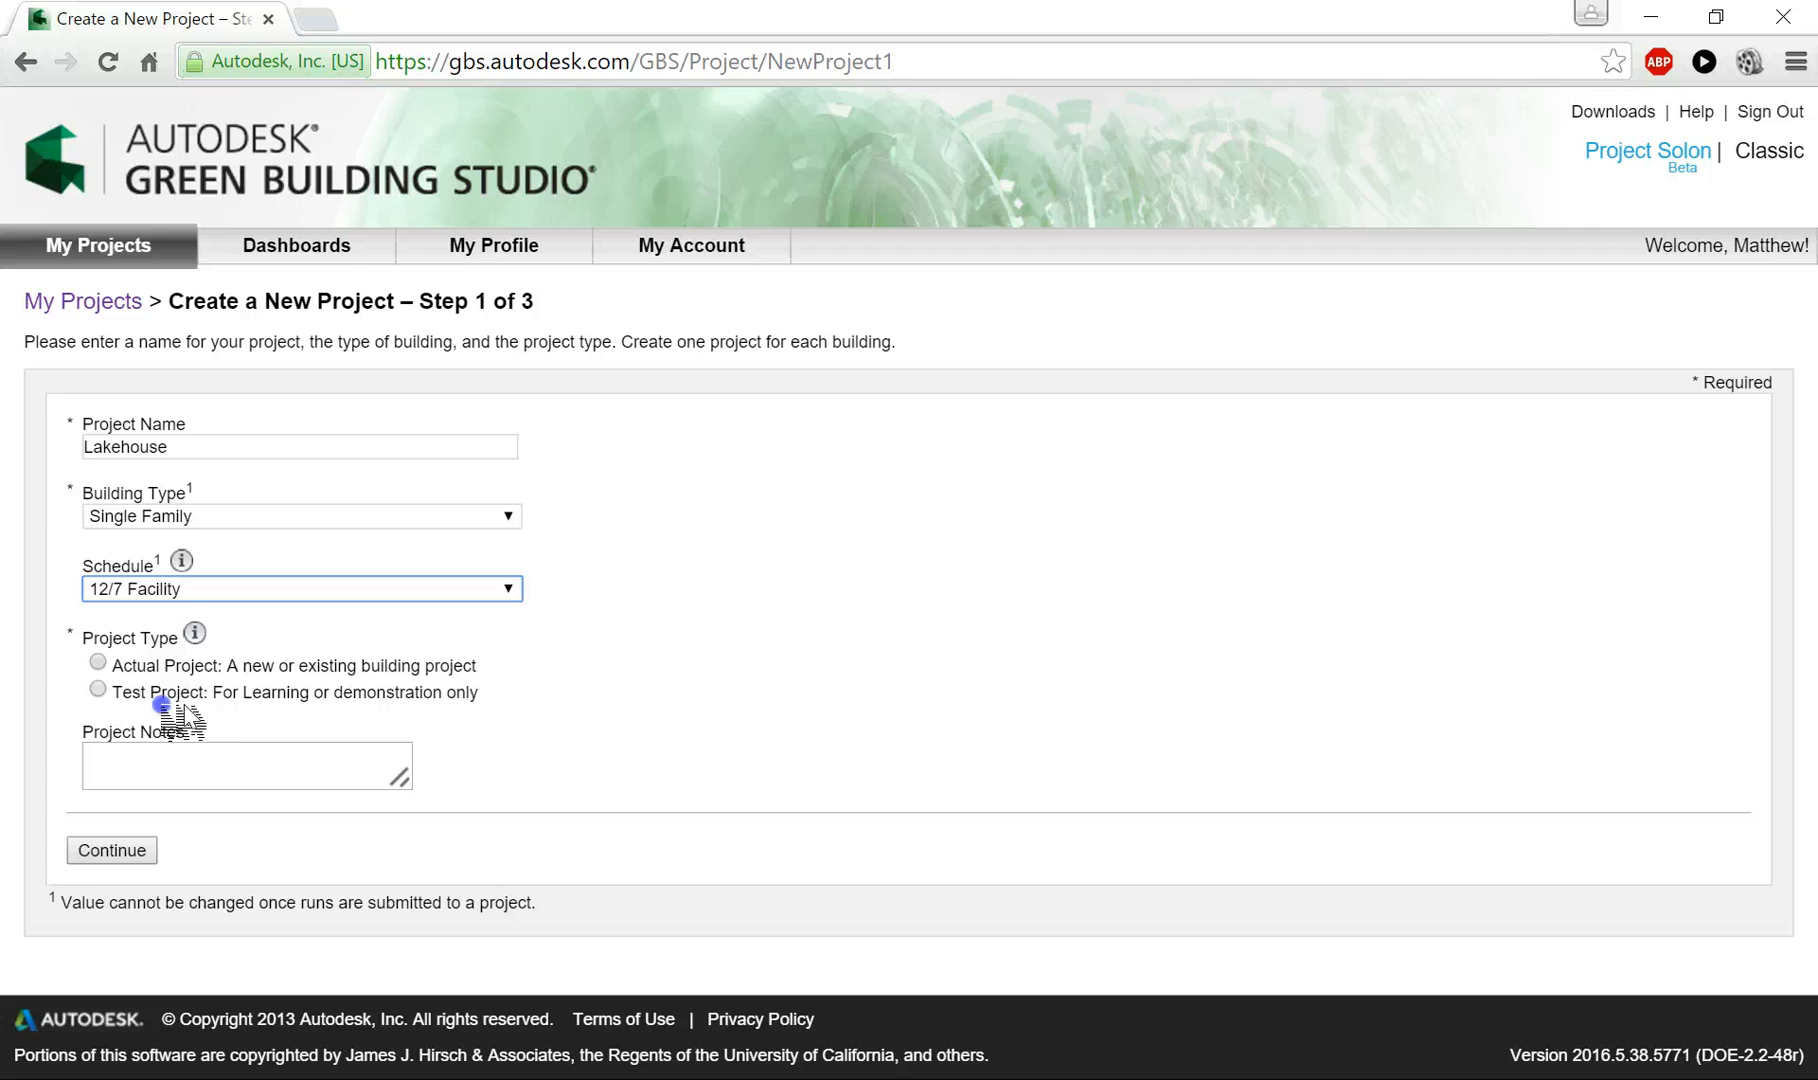
click(111, 849)
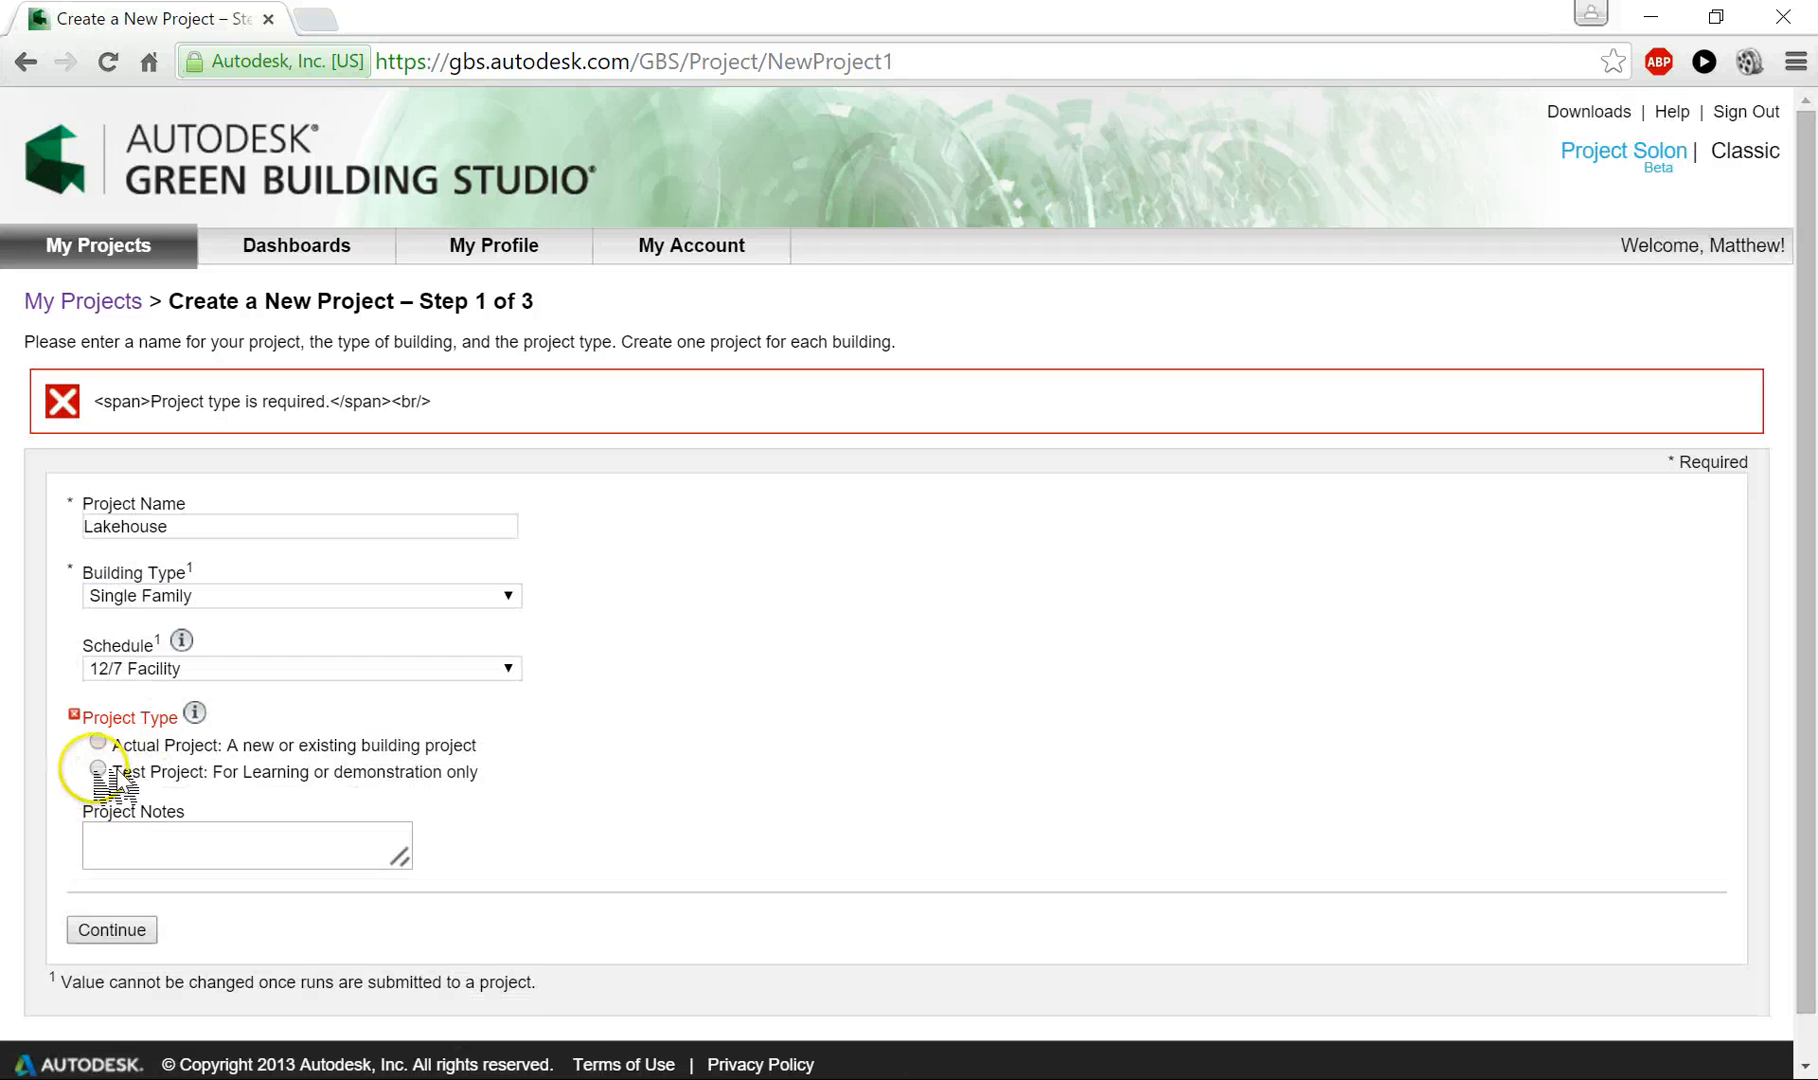
click(140, 930)
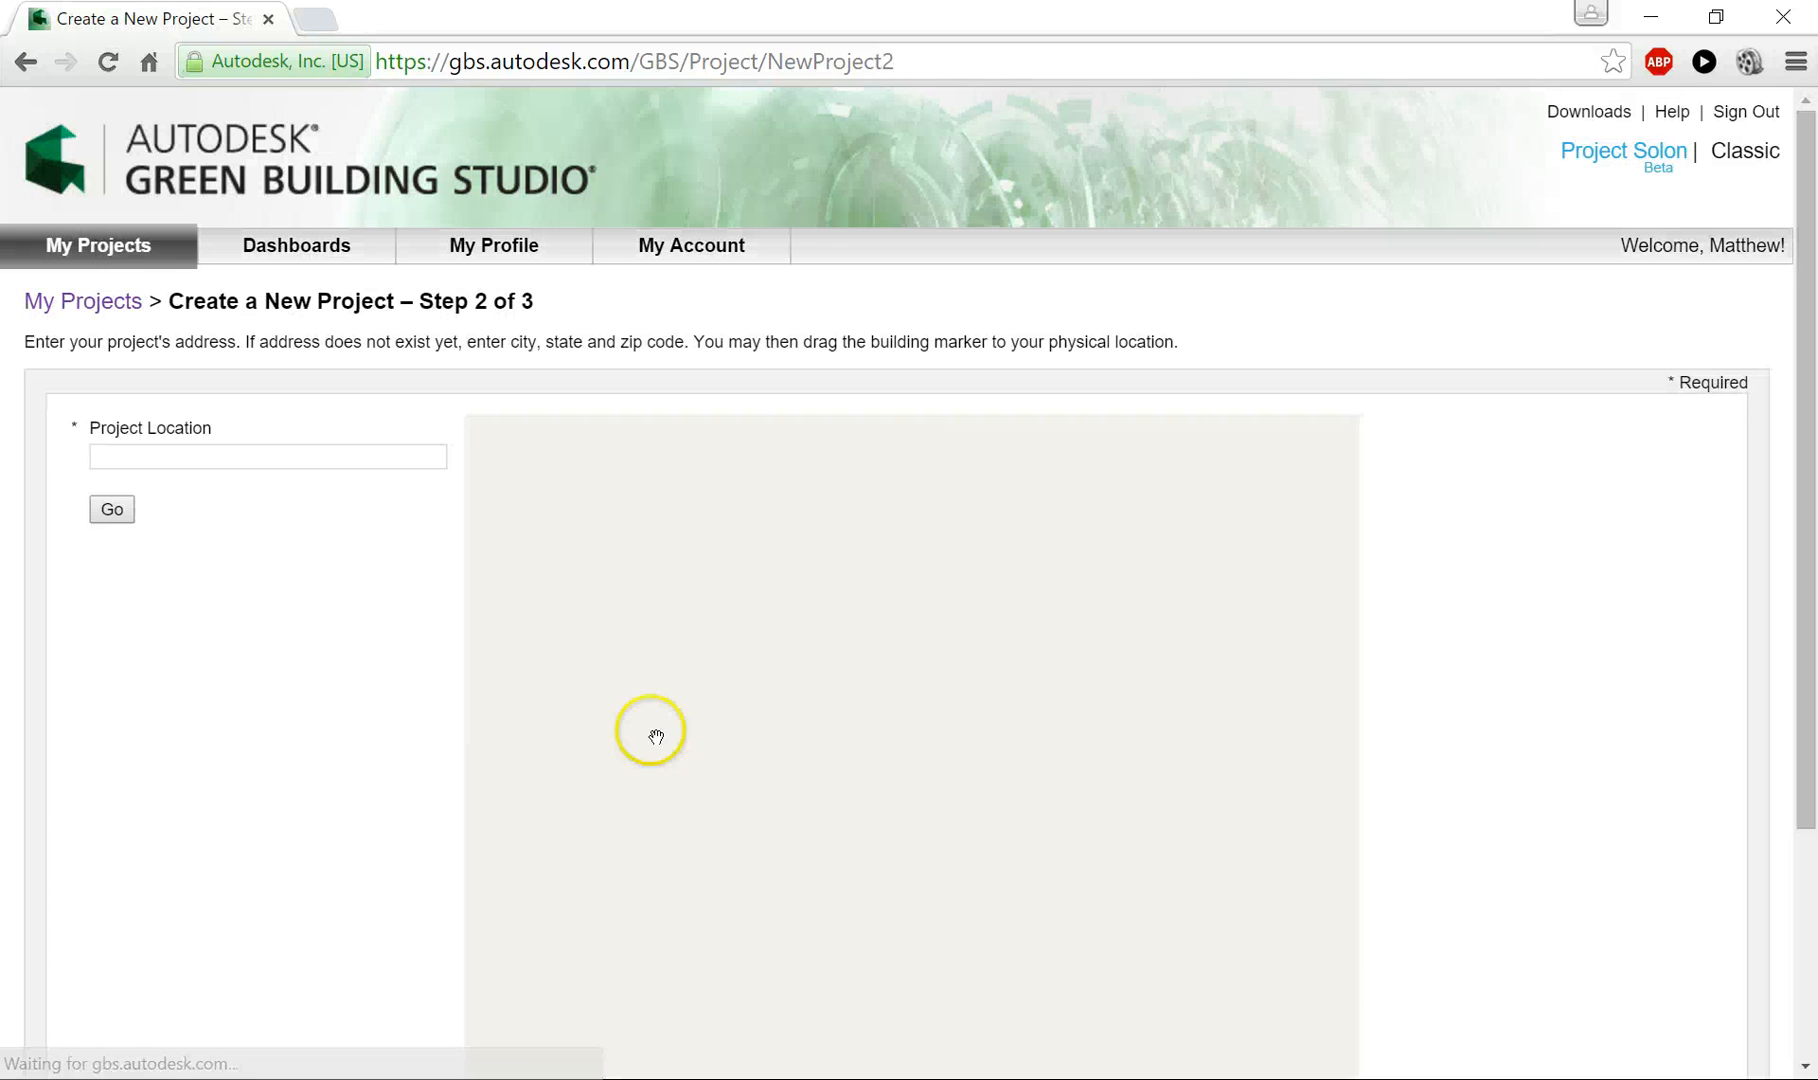
- Enter philadelphia, pa as the project location and look it up on the map
click(247, 455)
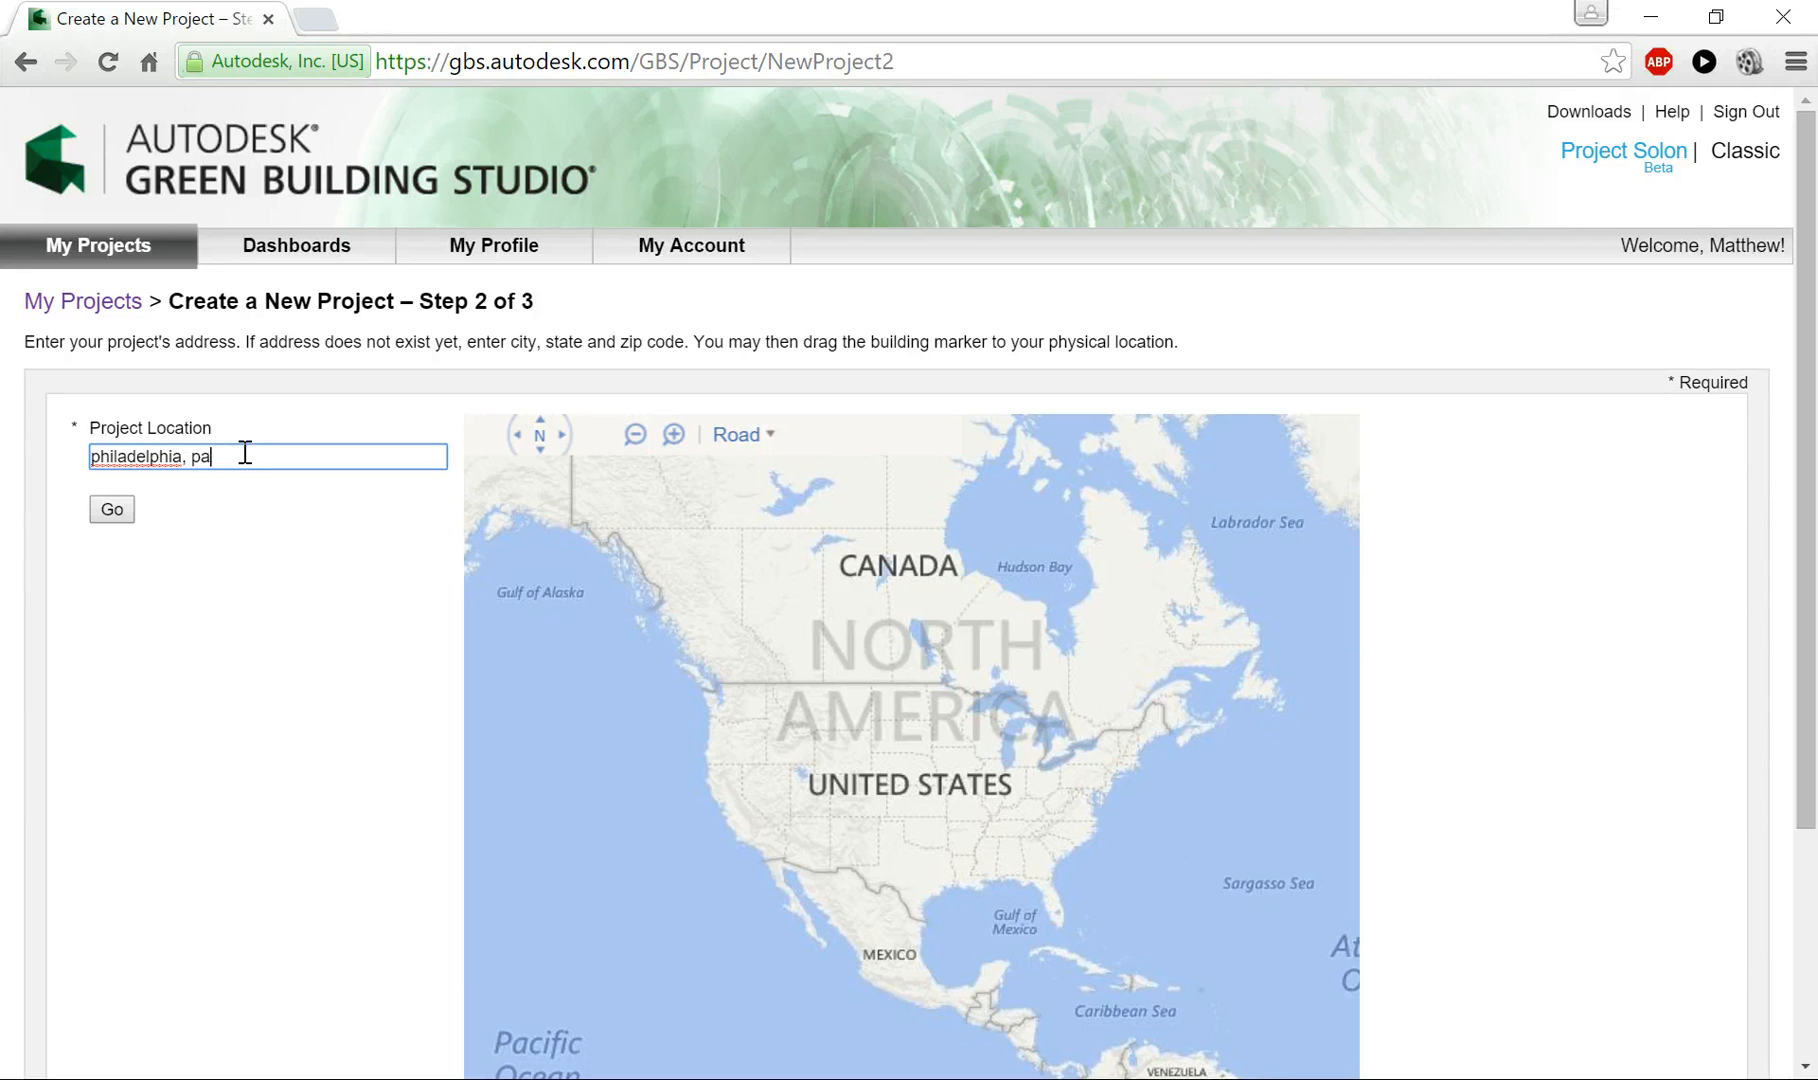
click(111, 509)
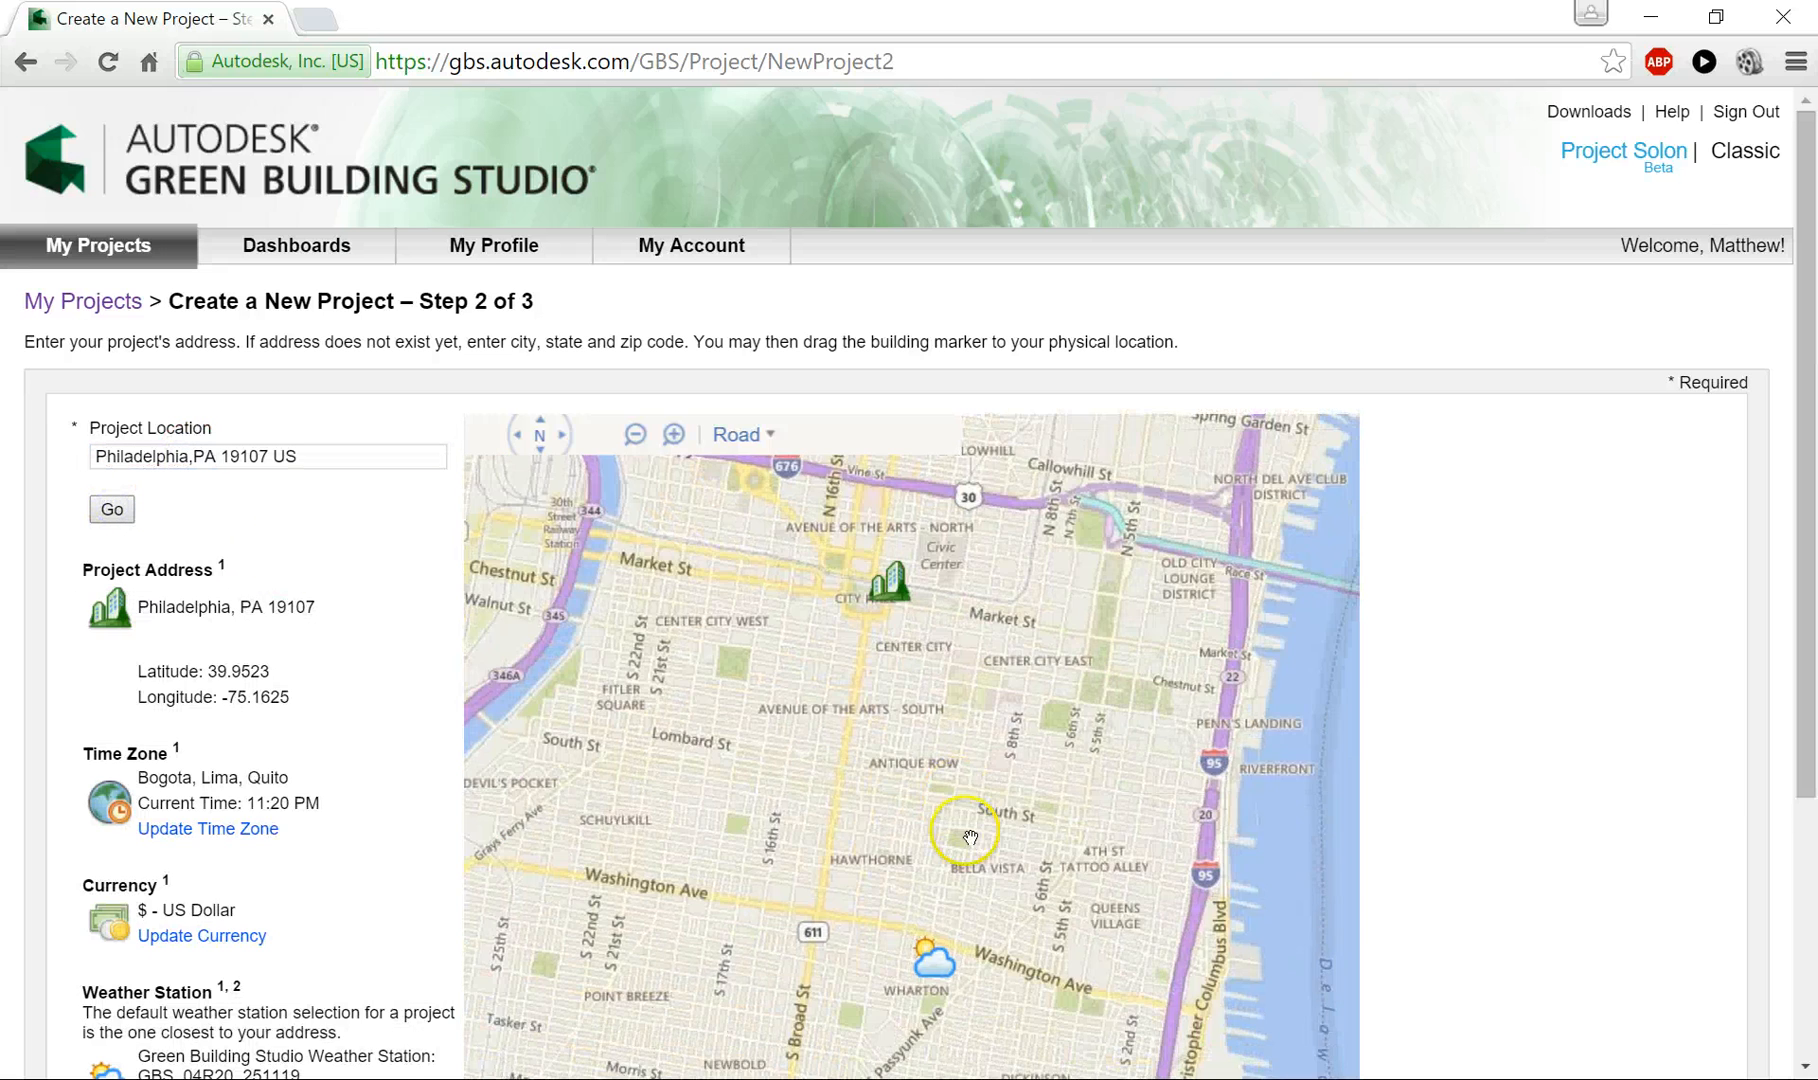
- Move the building marker on the map north from City Hall to just south of Temple University in Philadelphia
drag(925, 686, 960, 855)
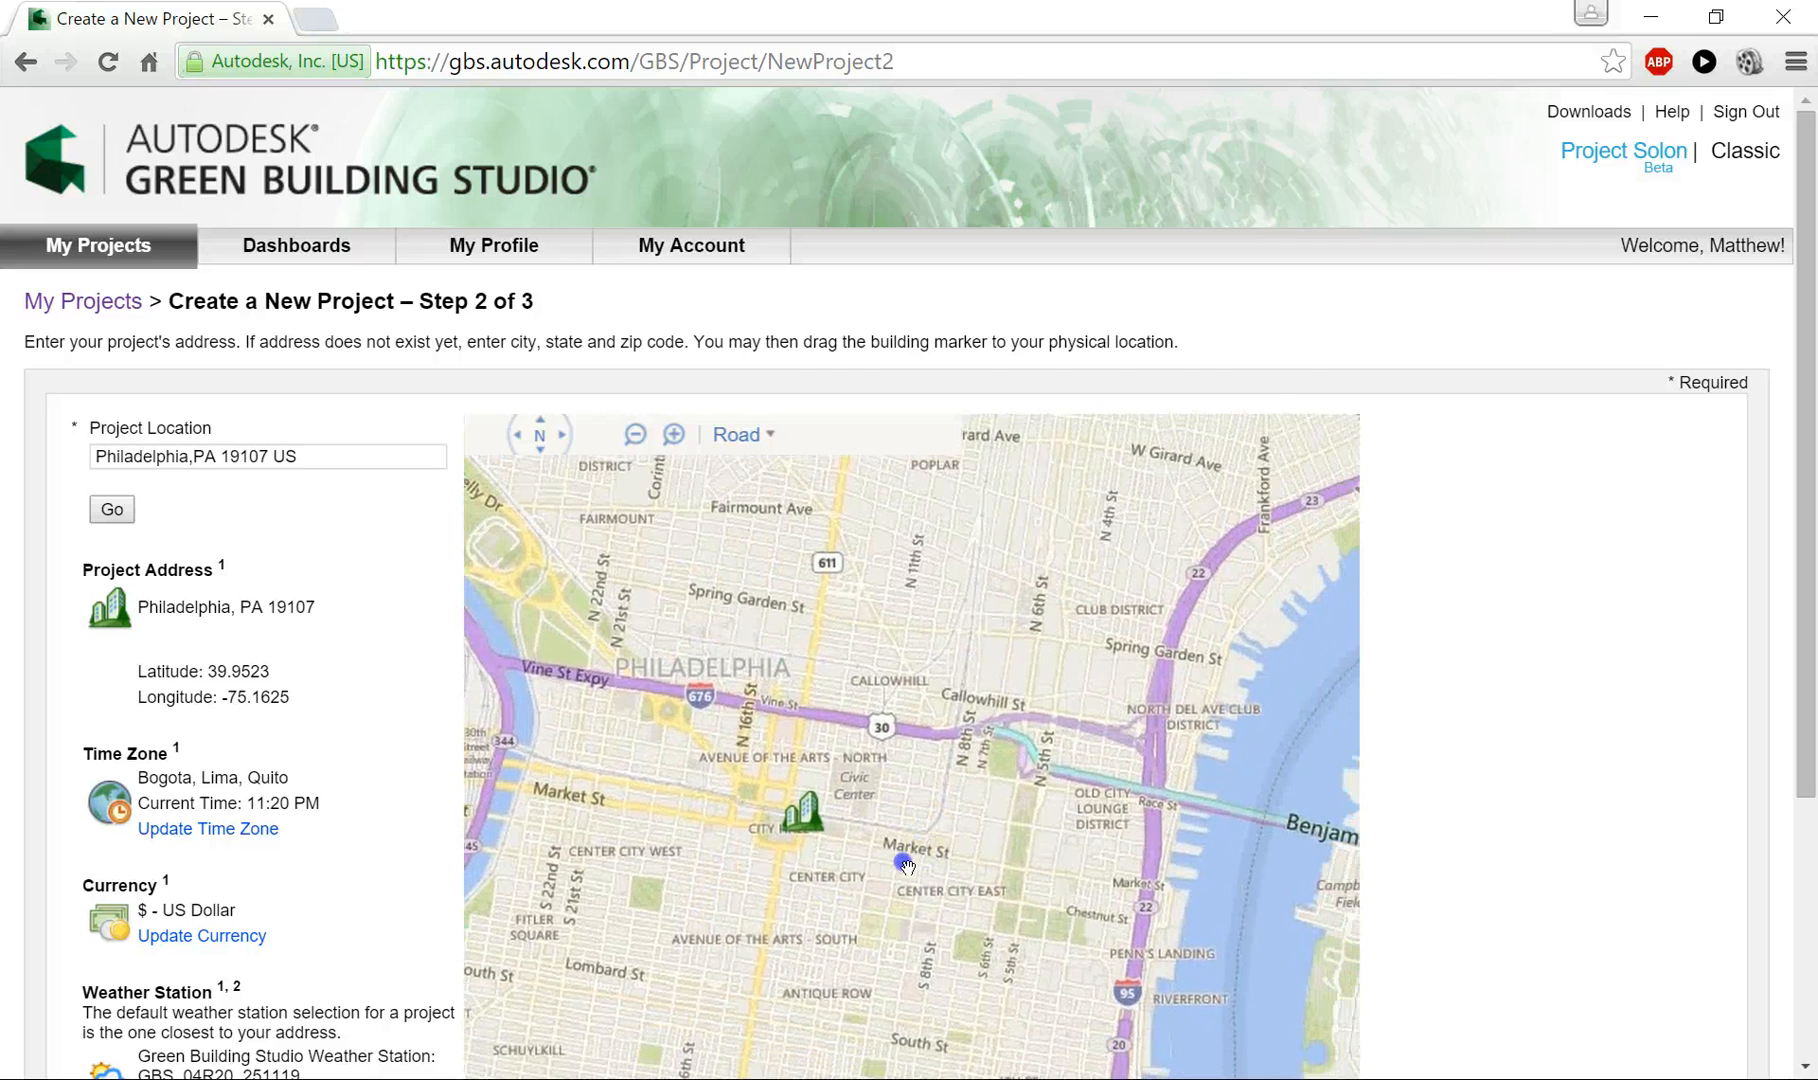
scroll(830, 810, up, 3)
scroll(890, 767, down, 1)
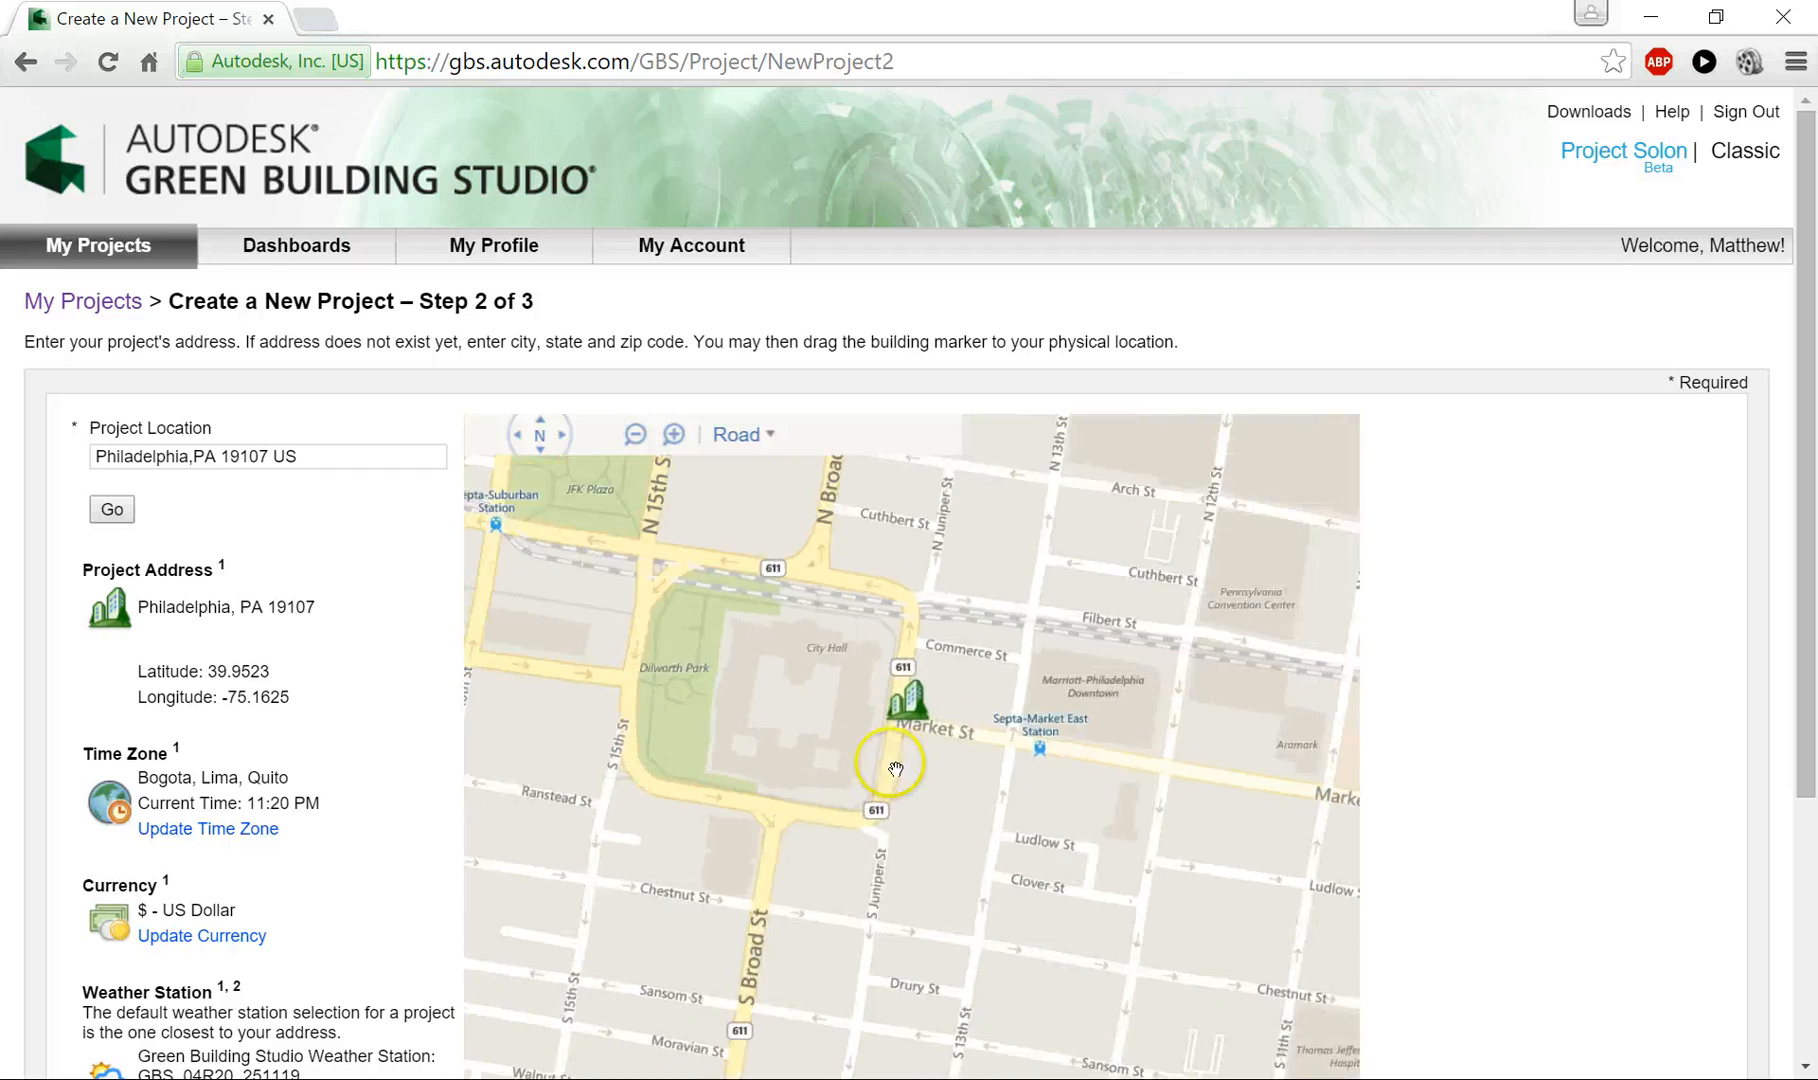
mouse_move(980, 750)
mouse_down()
mouse_move(865, 827)
mouse_move(738, 995)
mouse_move(835, 760)
mouse_up()
scroll(855, 700, down, 2)
drag(840, 497, 830, 480)
mouse_move(1008, 810)
mouse_down()
mouse_move(1002, 731)
mouse_move(965, 882)
mouse_up()
scroll(889, 765, up, 3)
scroll(889, 767, down, 1)
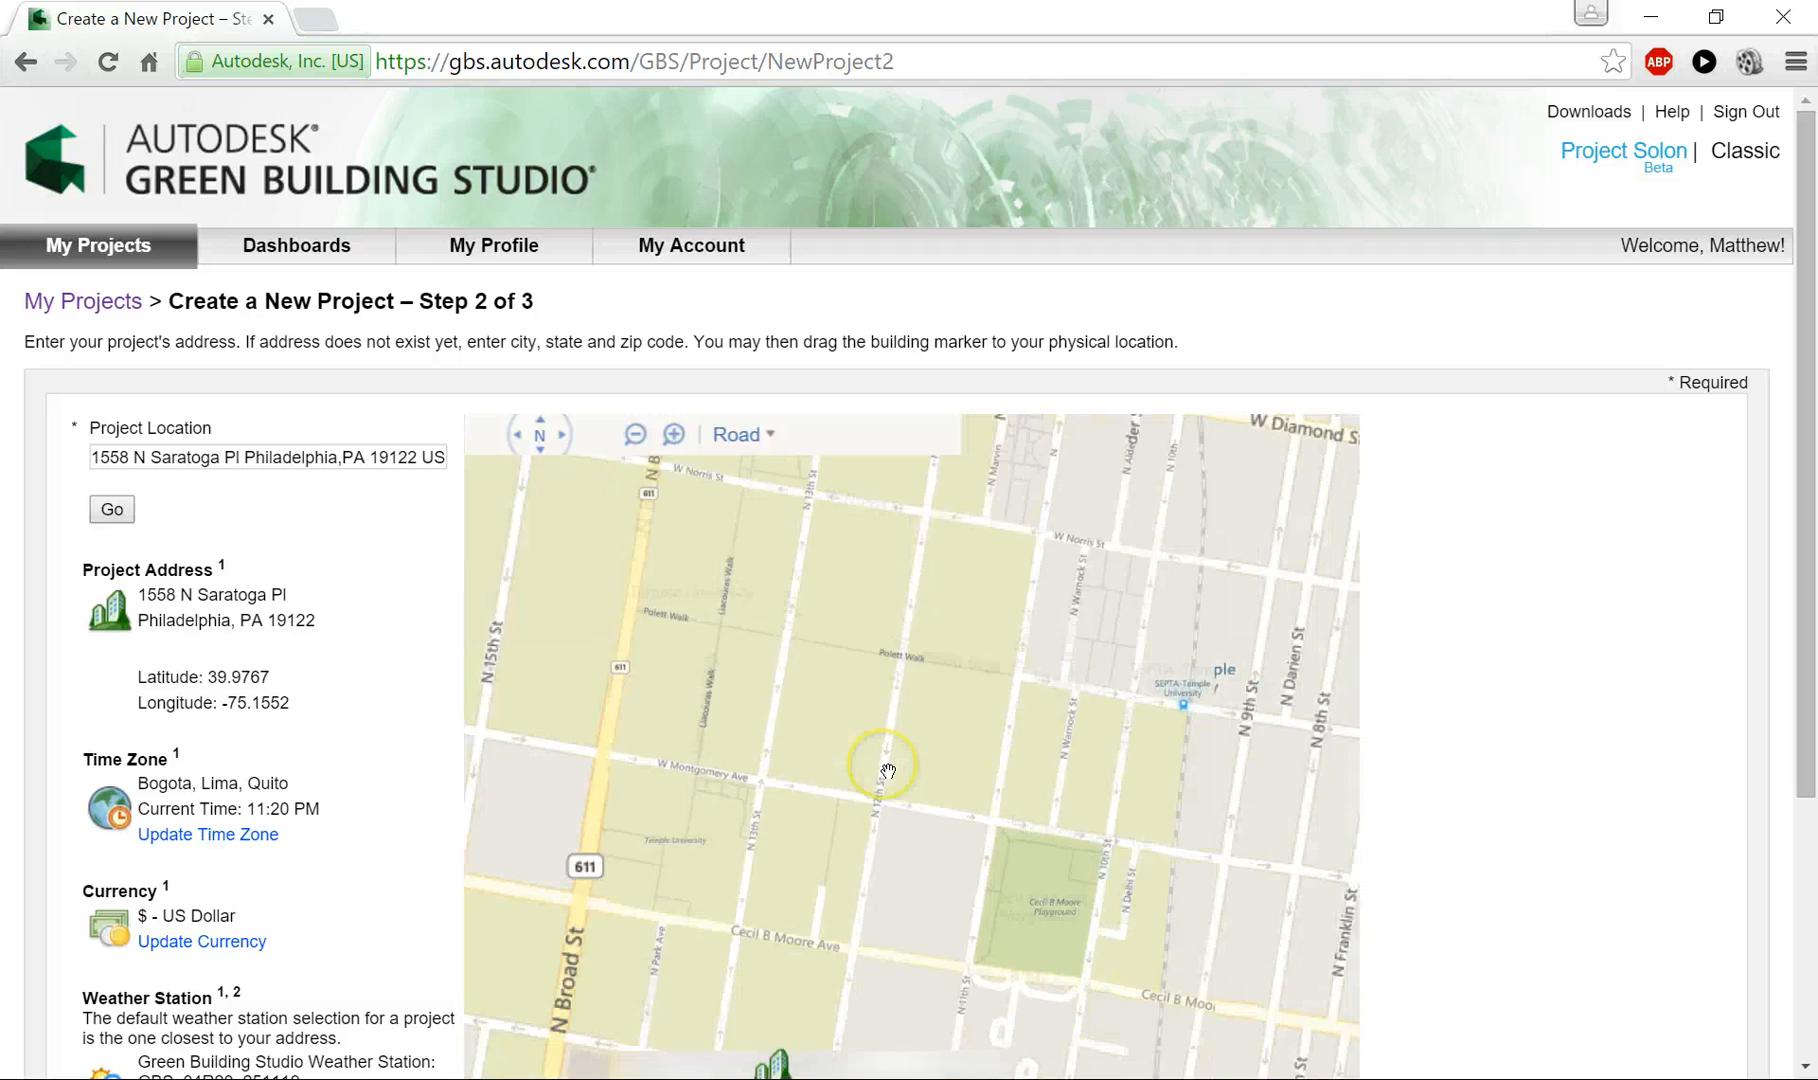
- Reposition the building marker onto the Temple University campus near W Norris St
mouse_move(889, 768)
mouse_down()
mouse_move(878, 842)
mouse_move(872, 827)
mouse_up()
scroll(872, 827, down, 1)
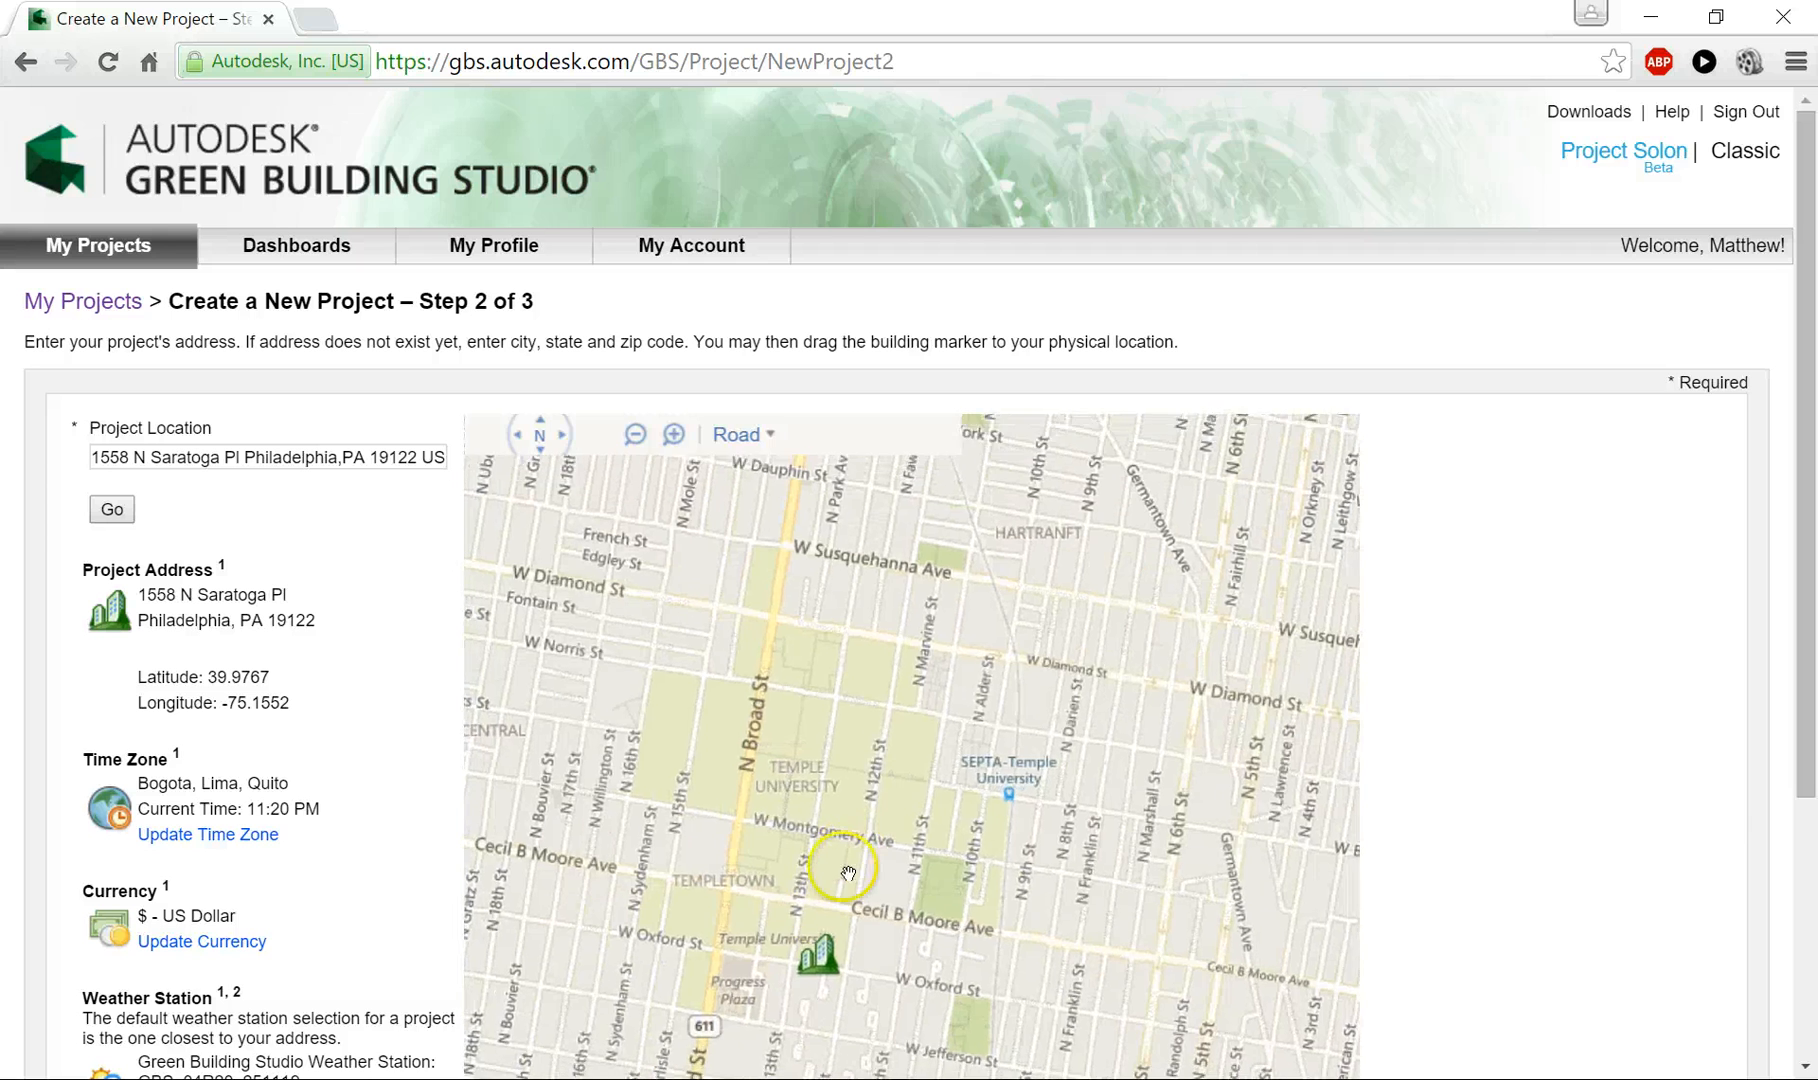
drag(814, 964, 894, 771)
drag(862, 677, 861, 679)
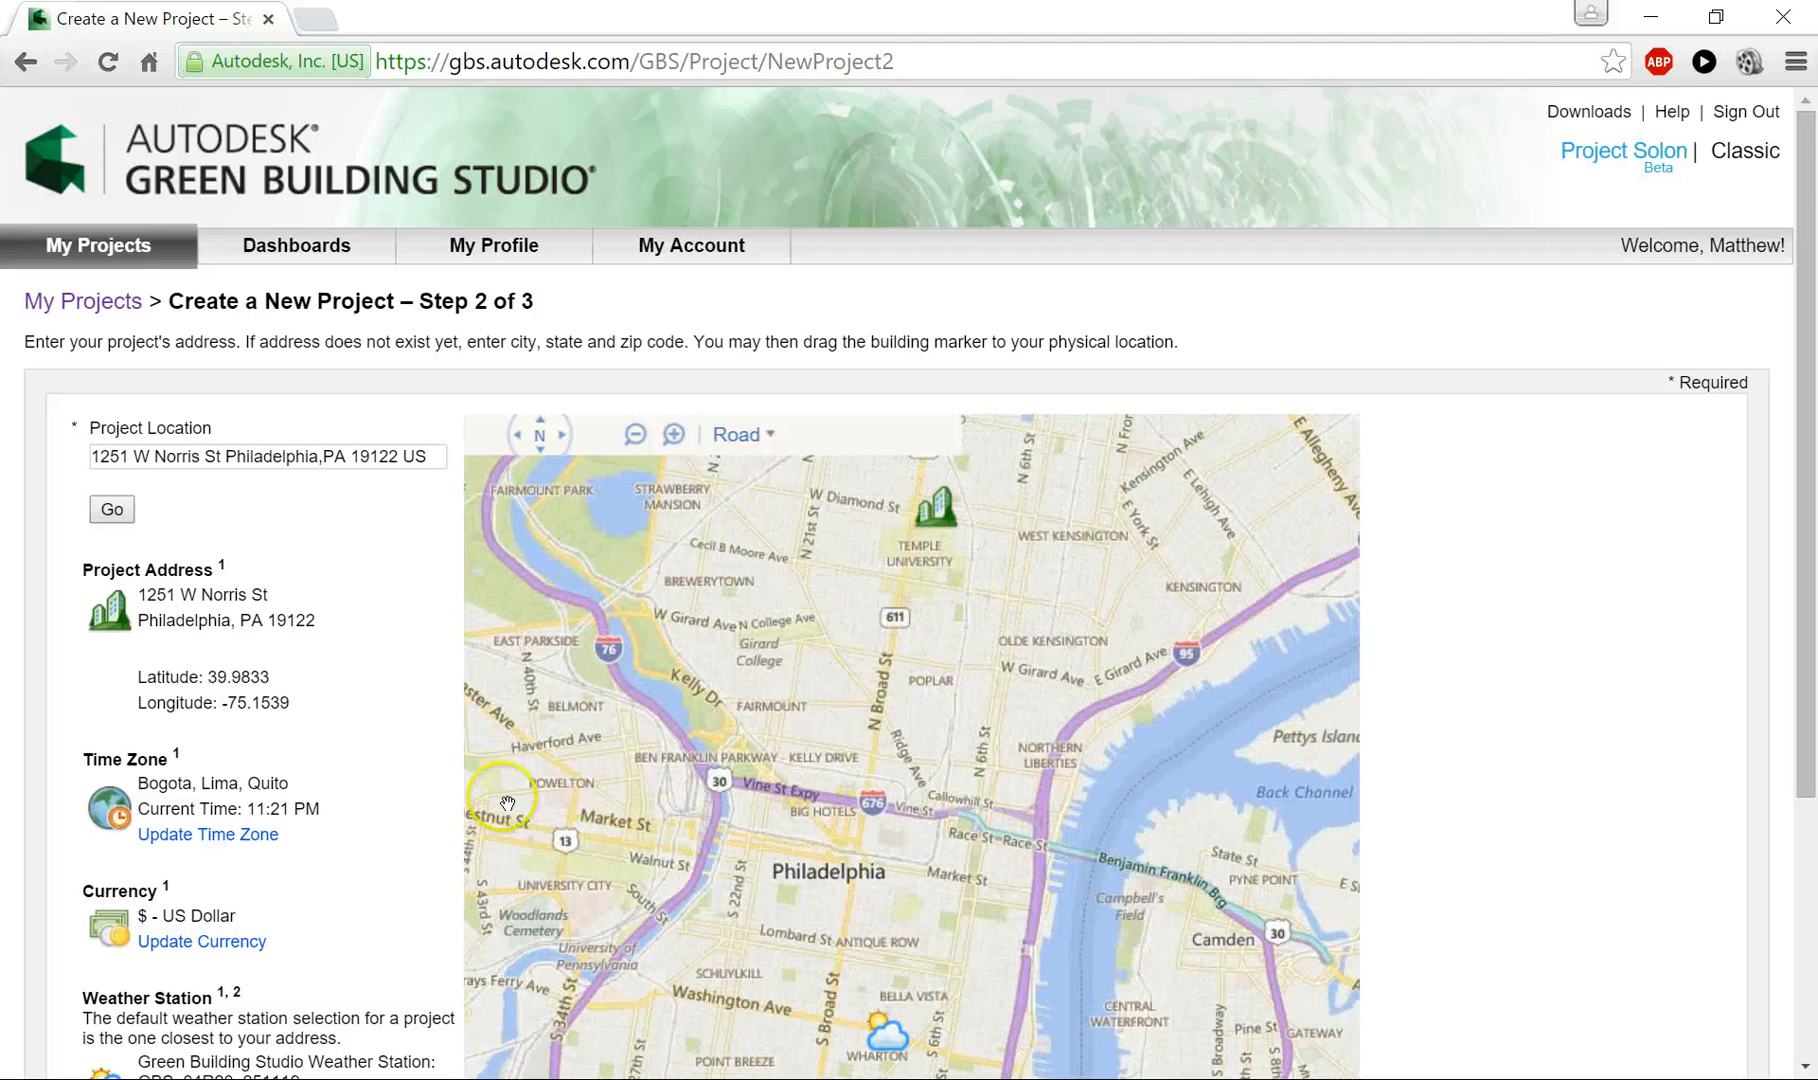
- Accept the location with its default weather station and create the project, keeping the authorization to share project data
scroll(292, 745, down, 2)
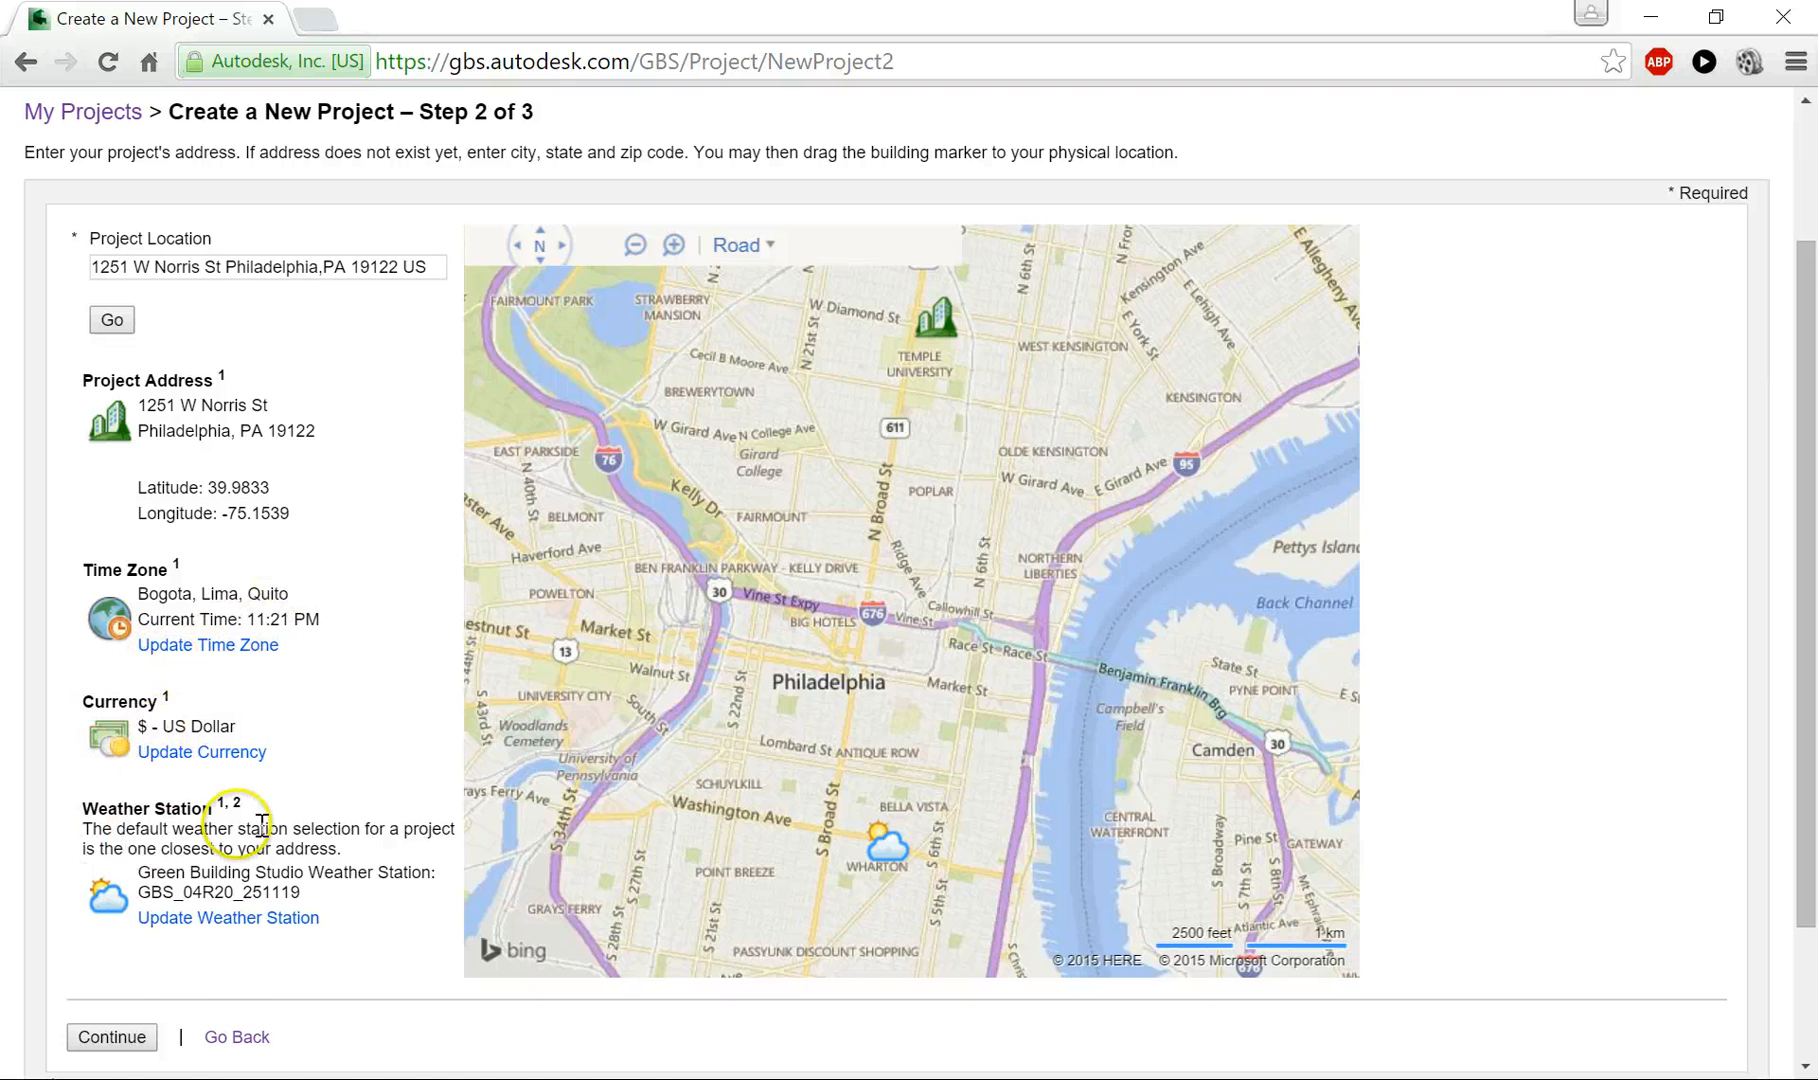
scroll(262, 822, down, 1)
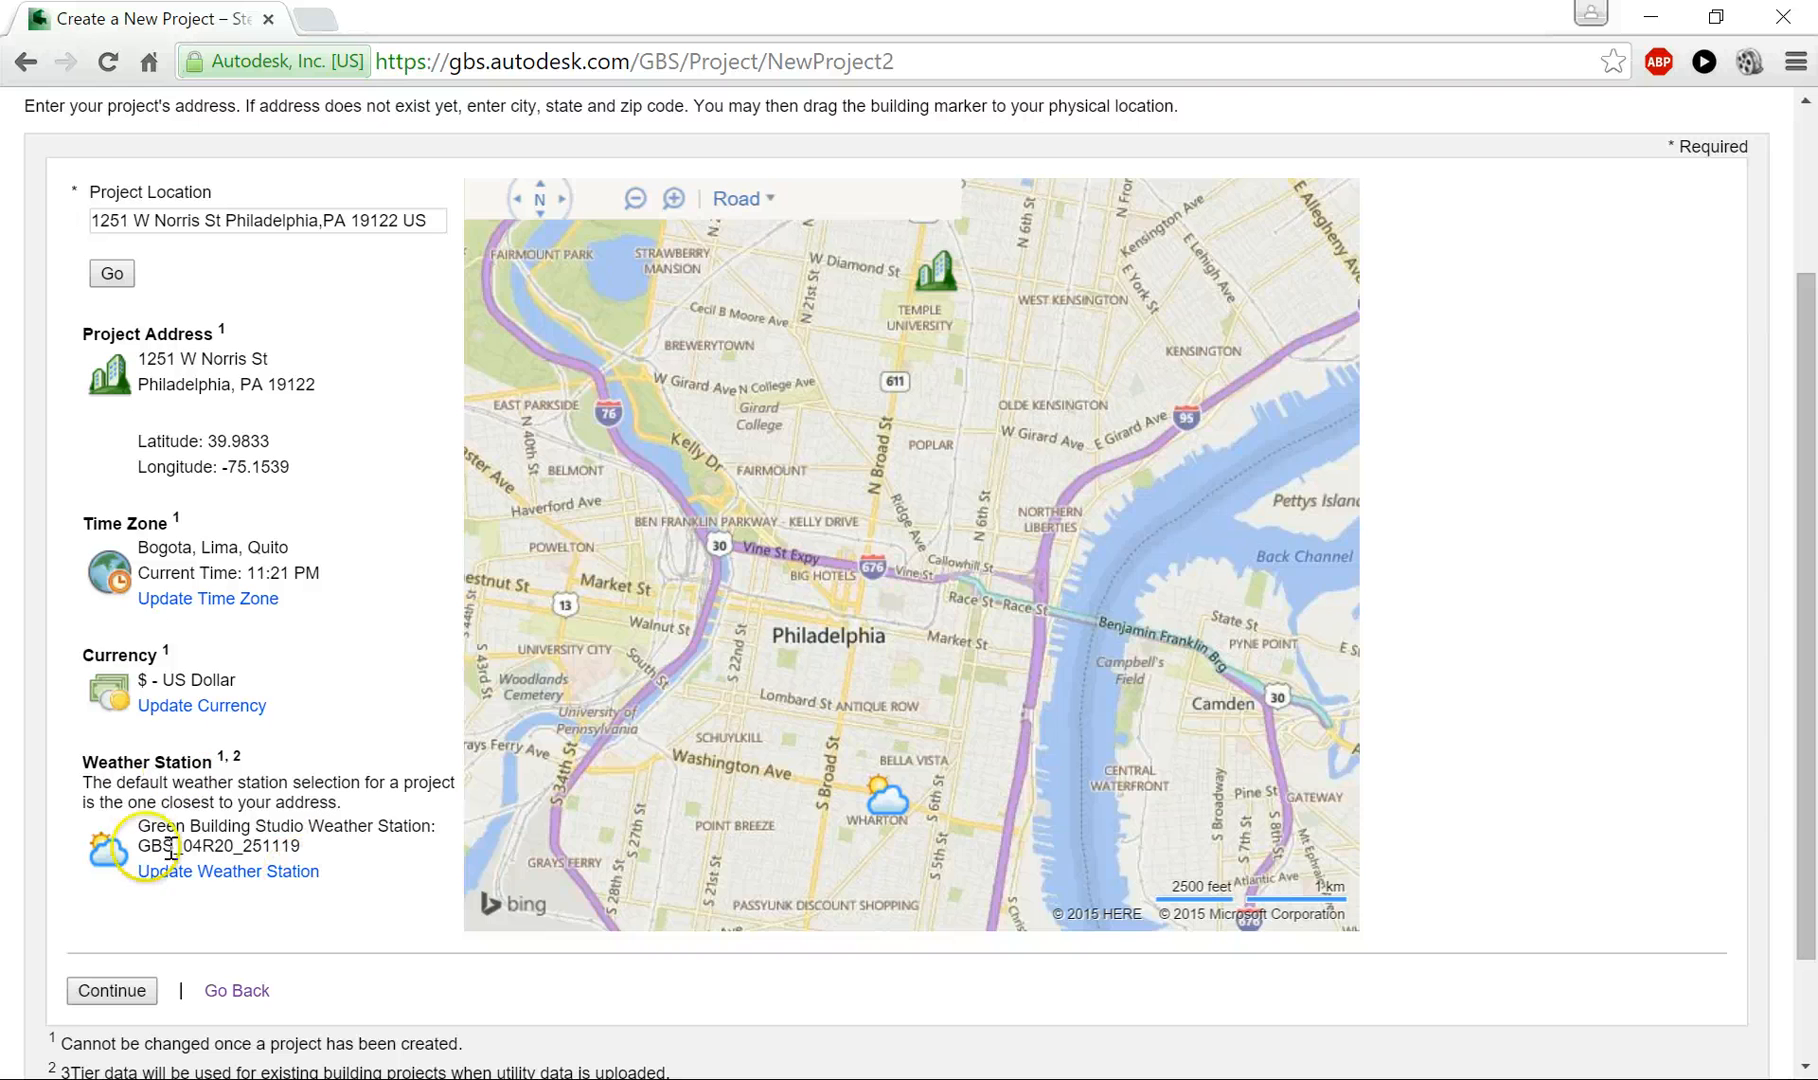
click(128, 990)
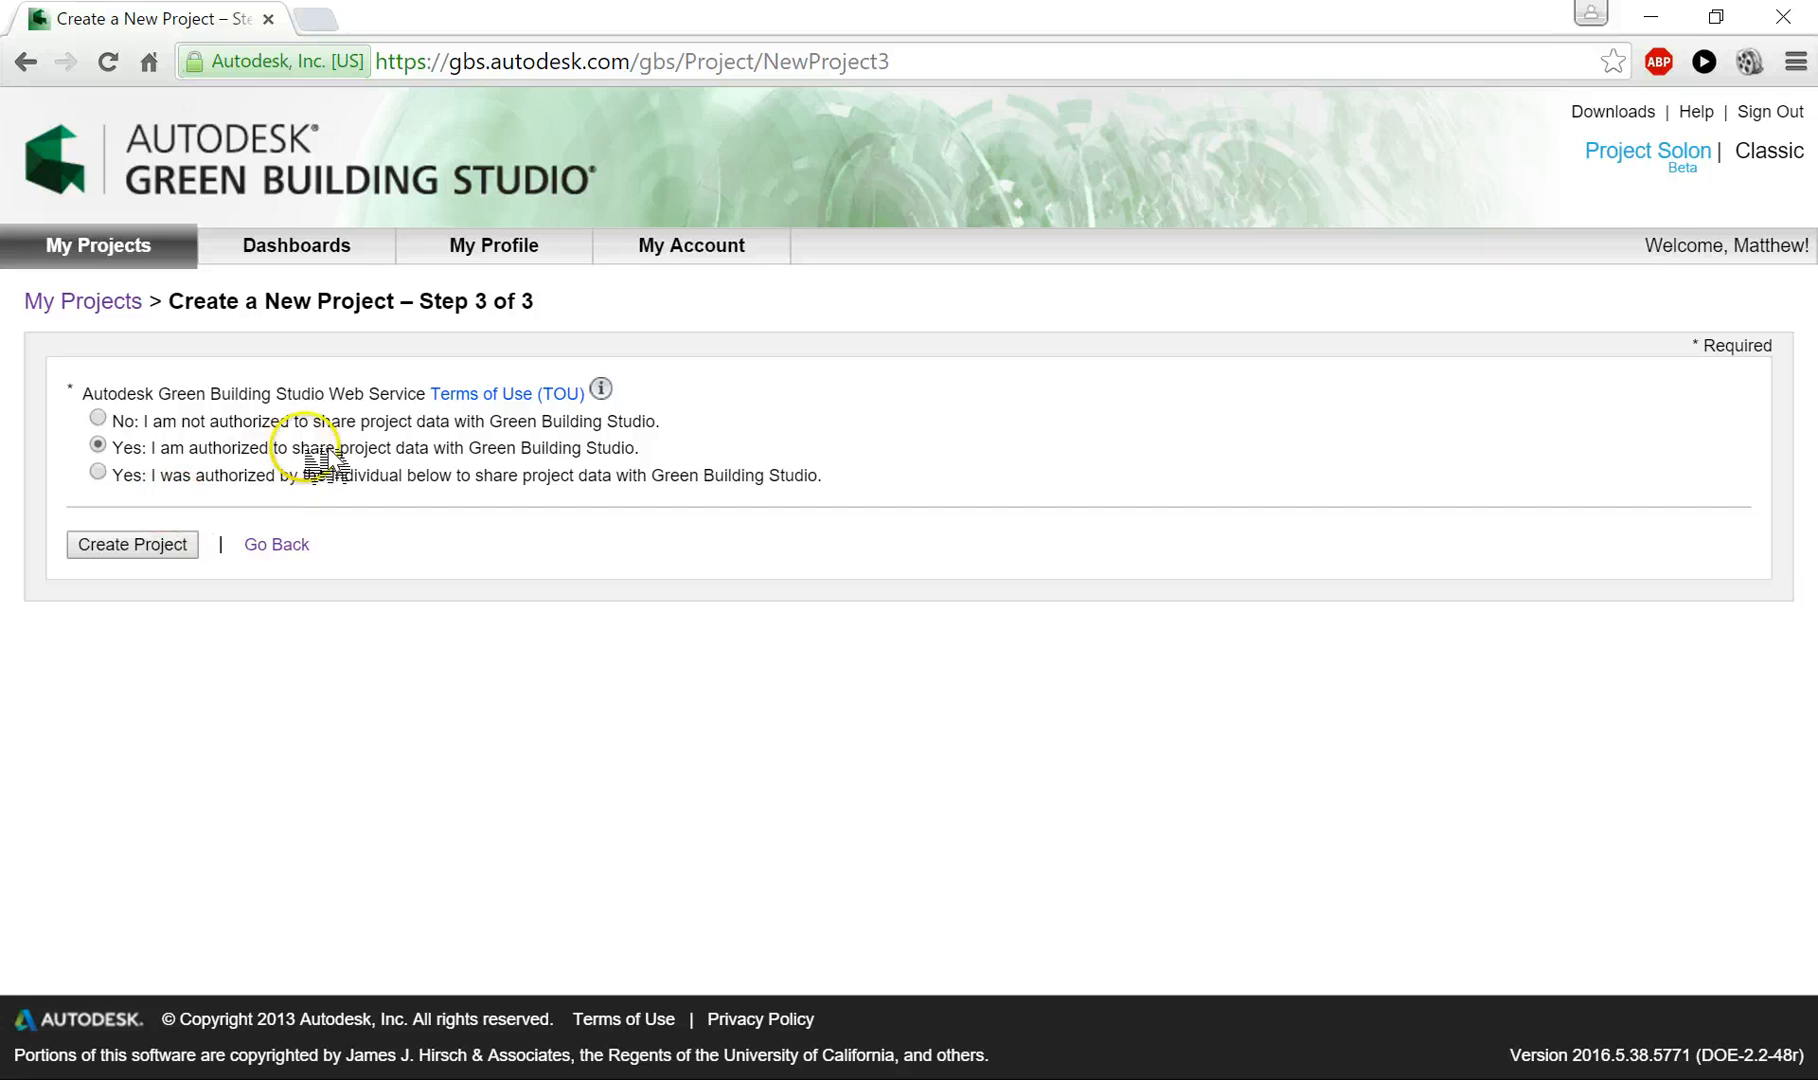
click(156, 543)
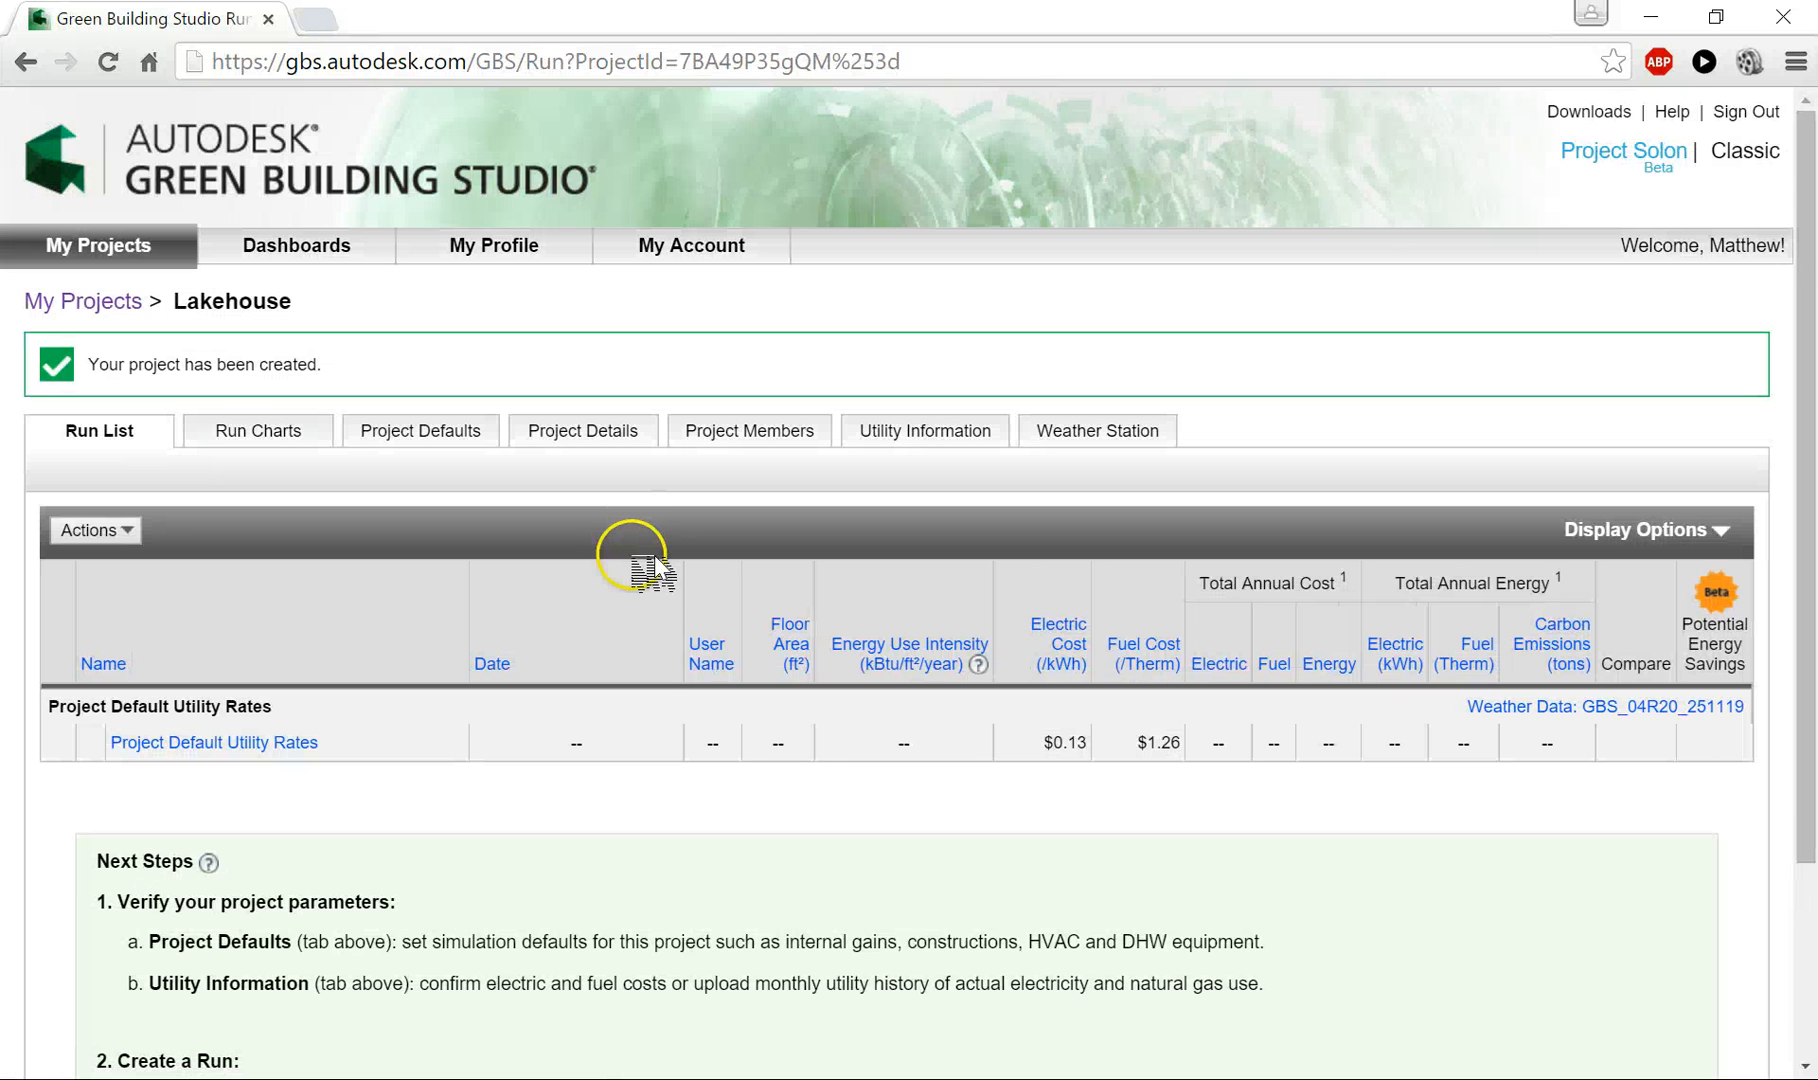
- Open the Lakehouse project from the project list and look up the gbXML file upload option without starting an upload
scroll(637, 566, down, 2)
scroll(637, 566, up, 1)
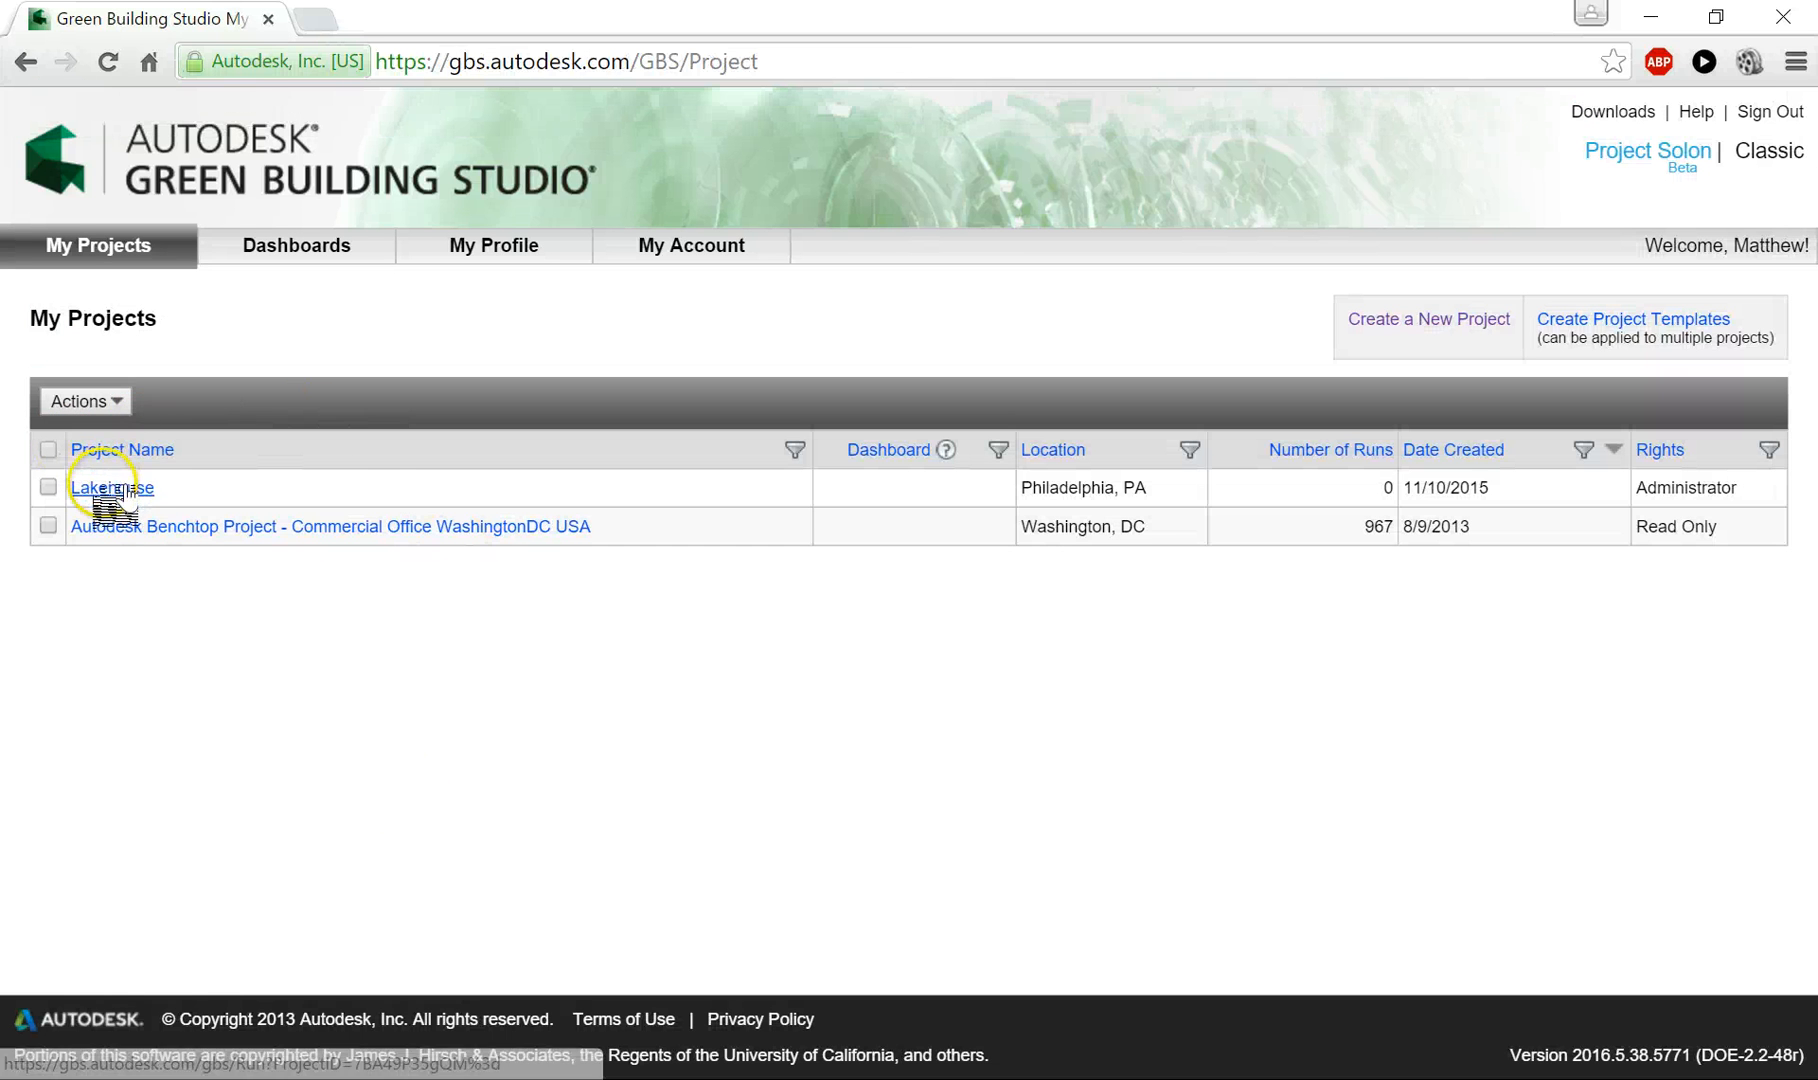
click(123, 488)
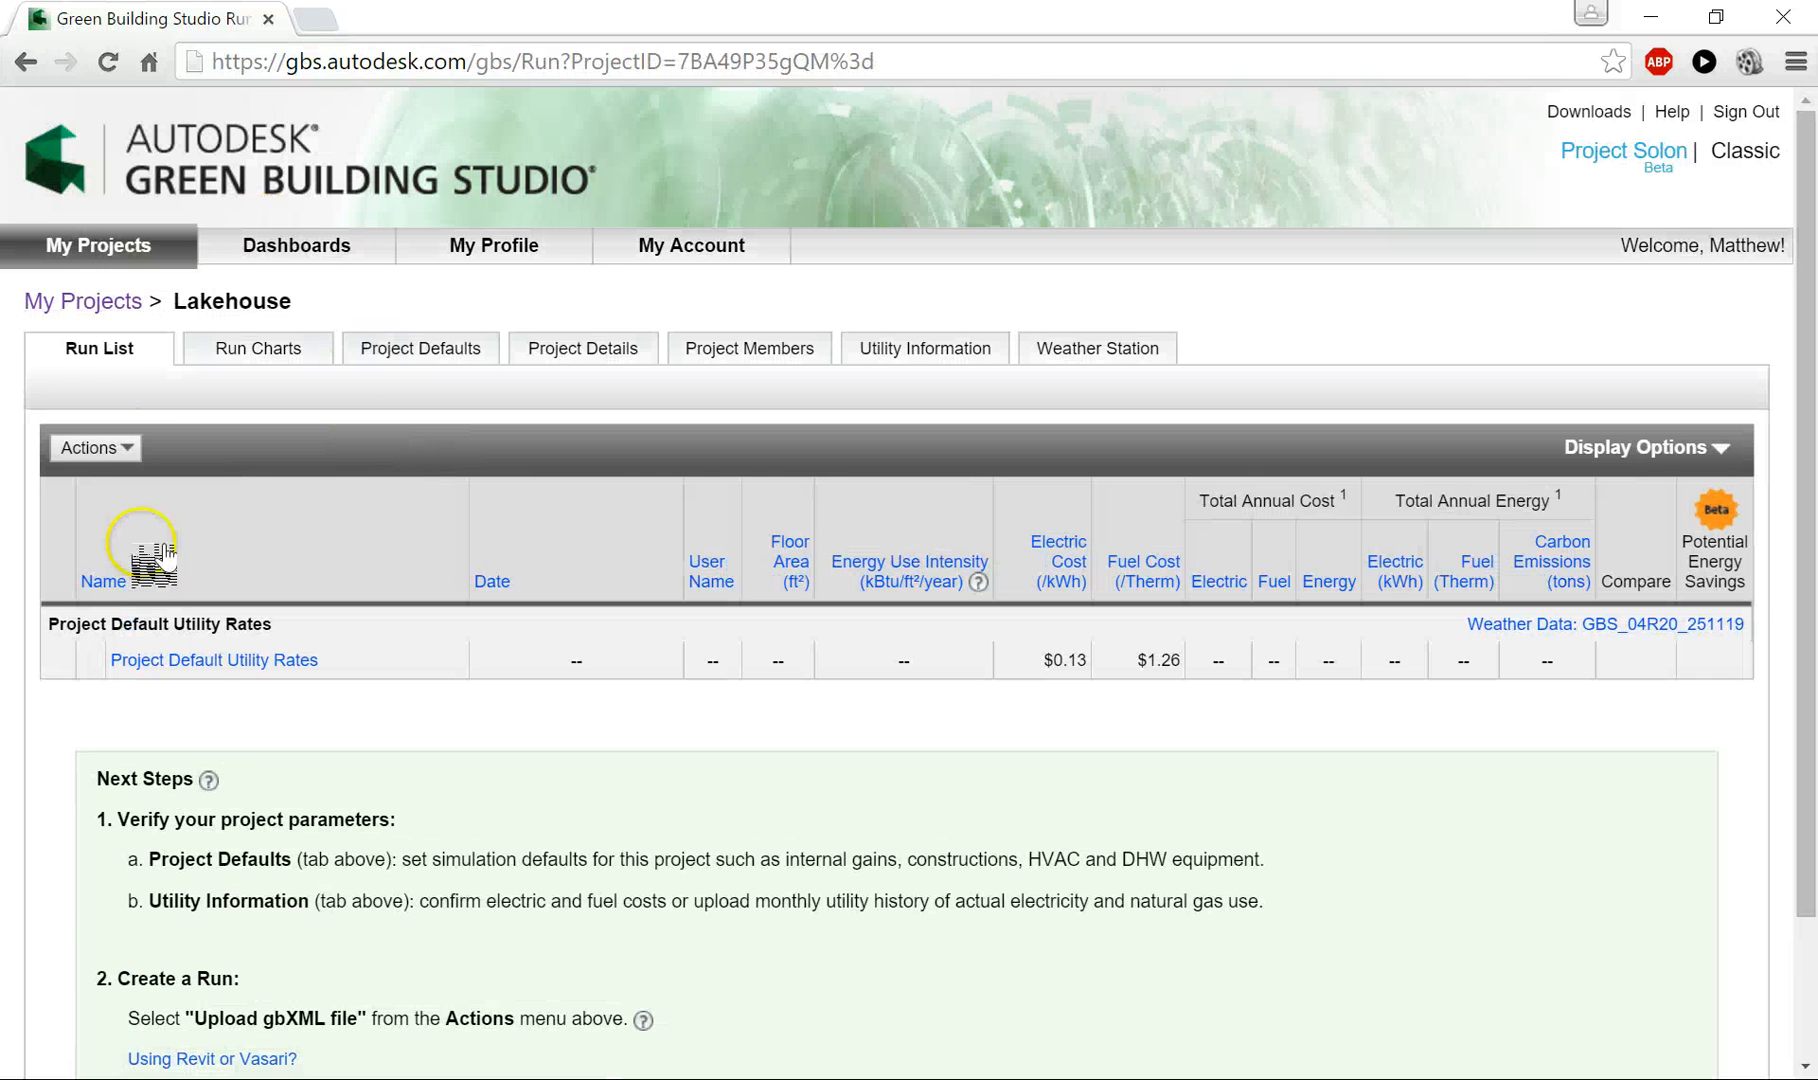
click(126, 447)
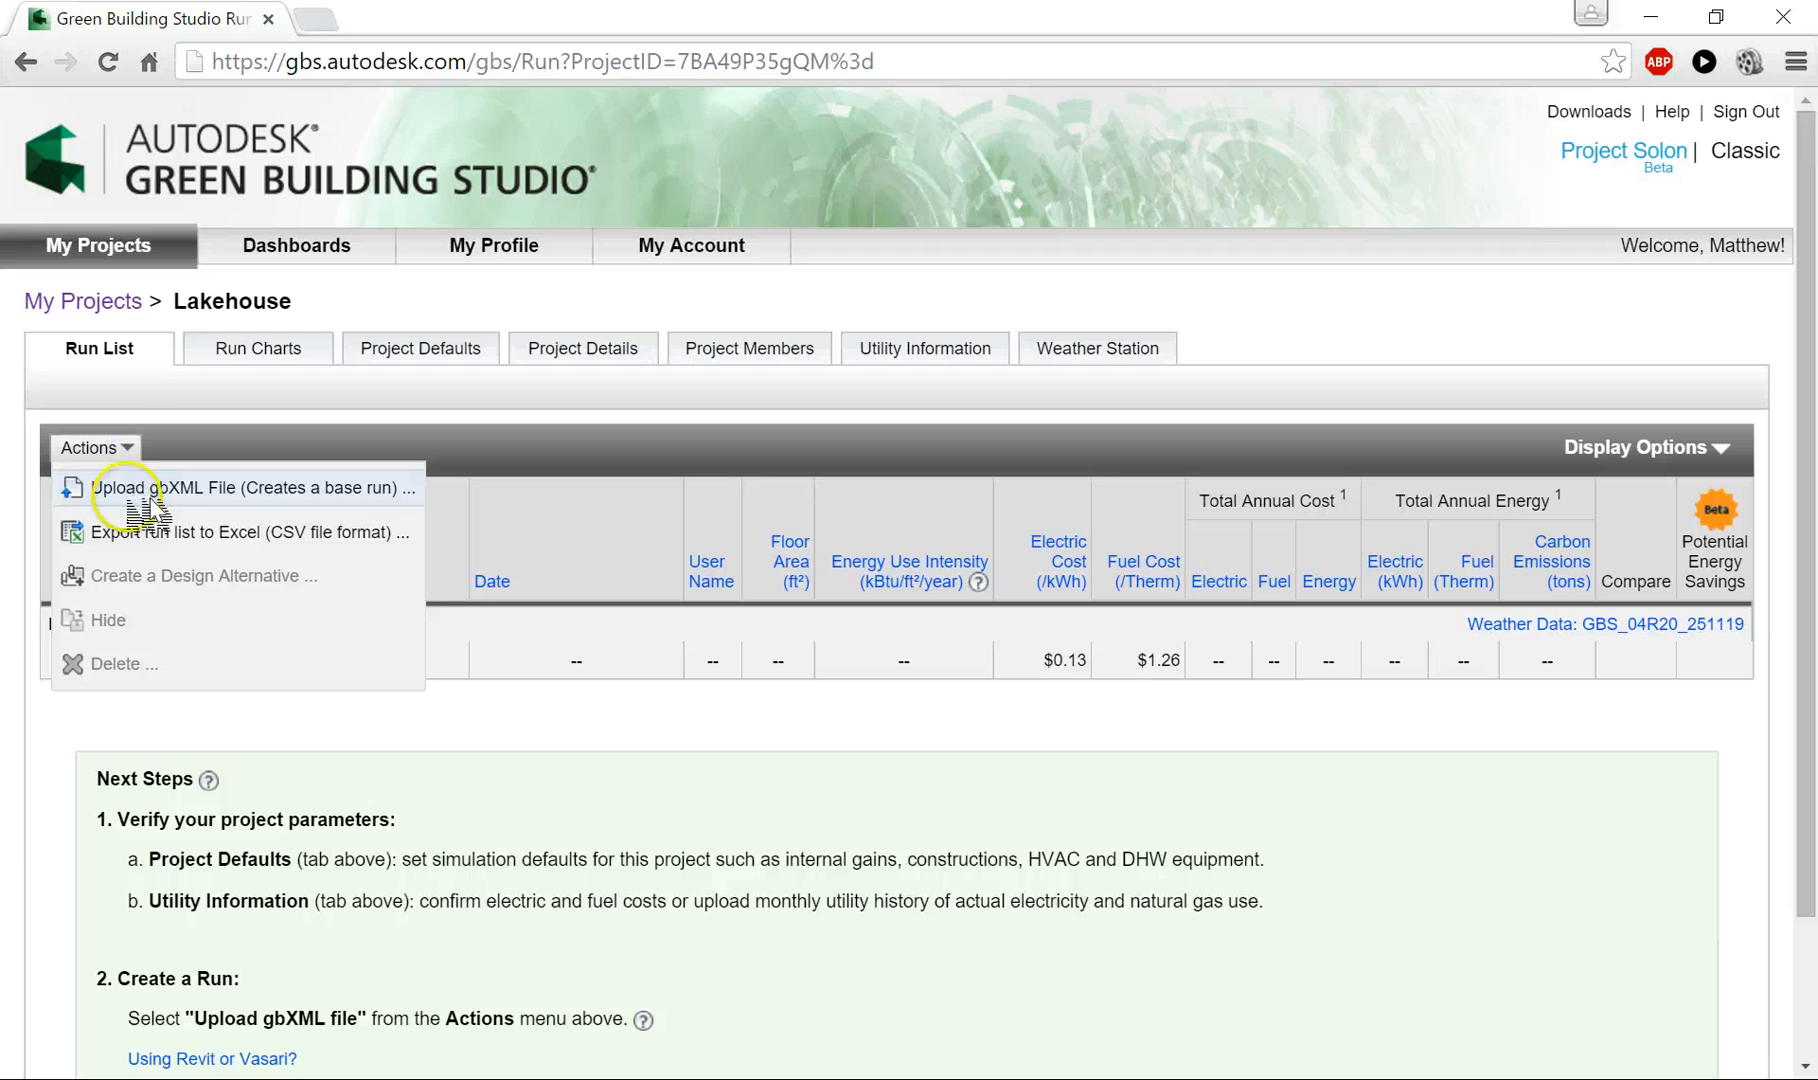
click(143, 488)
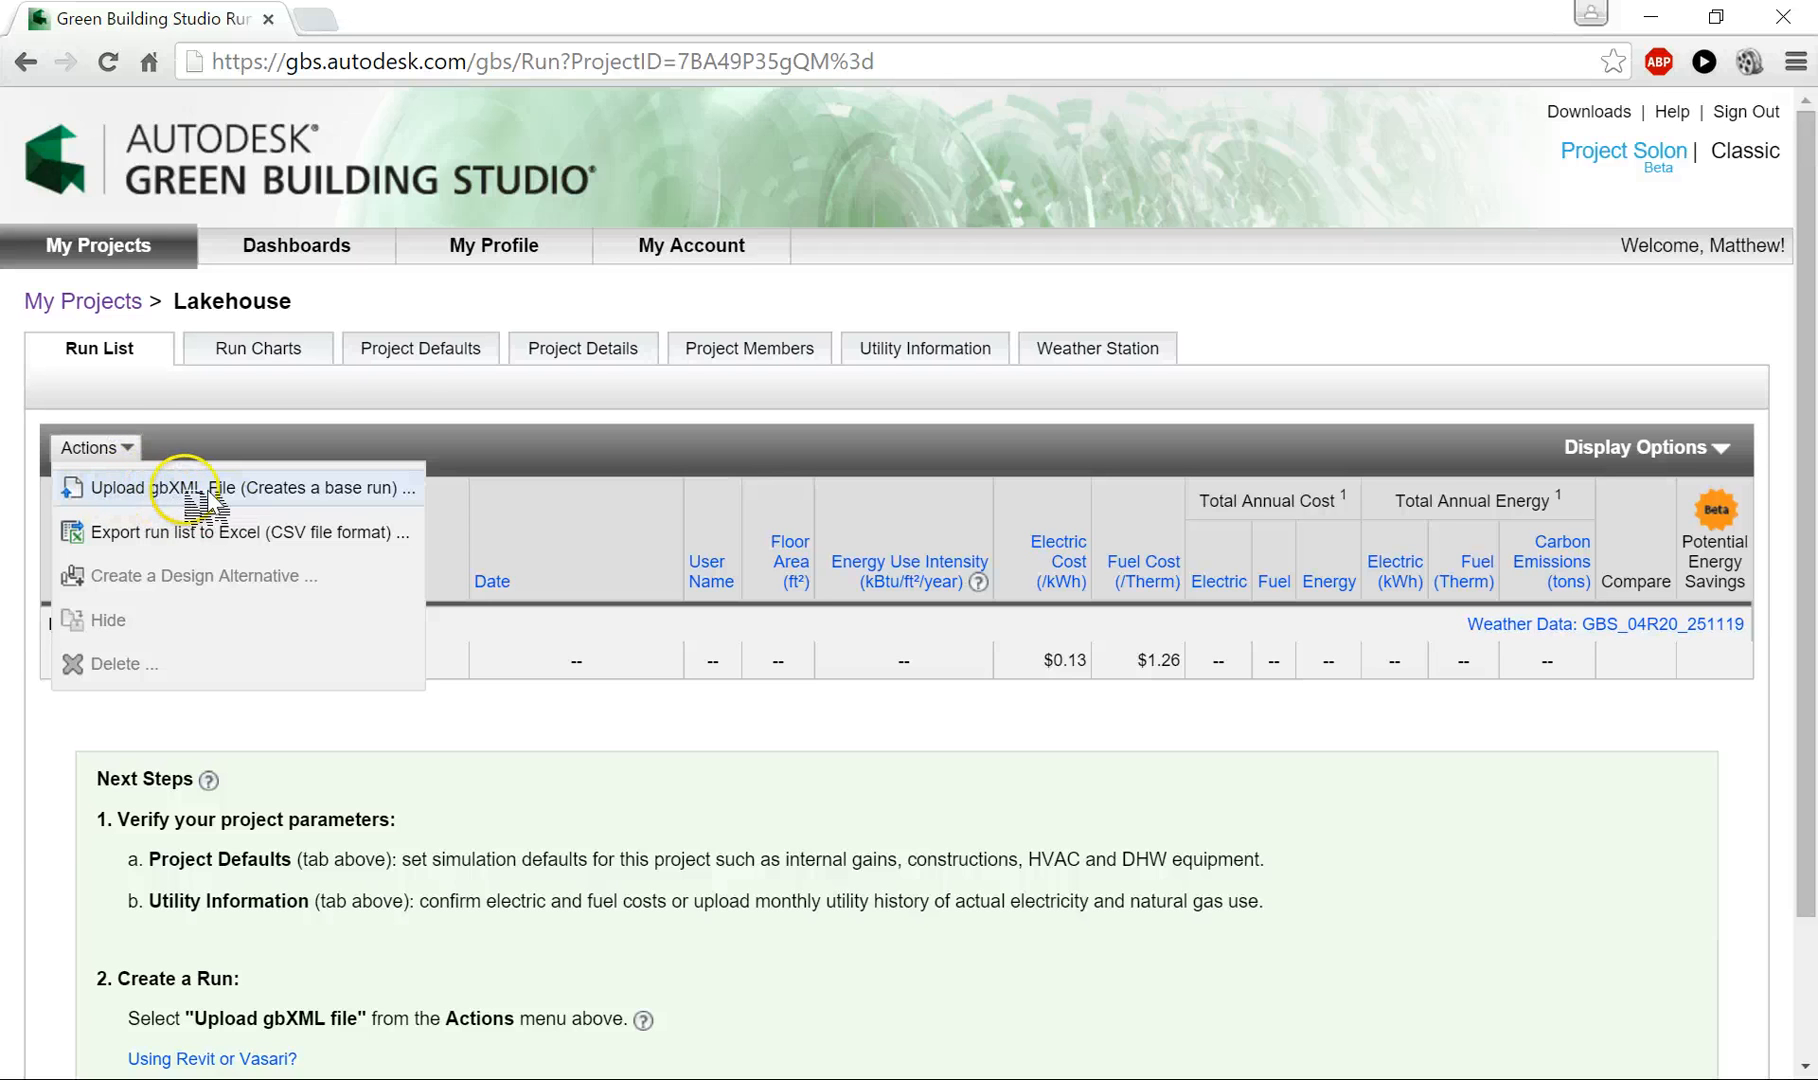
click(438, 305)
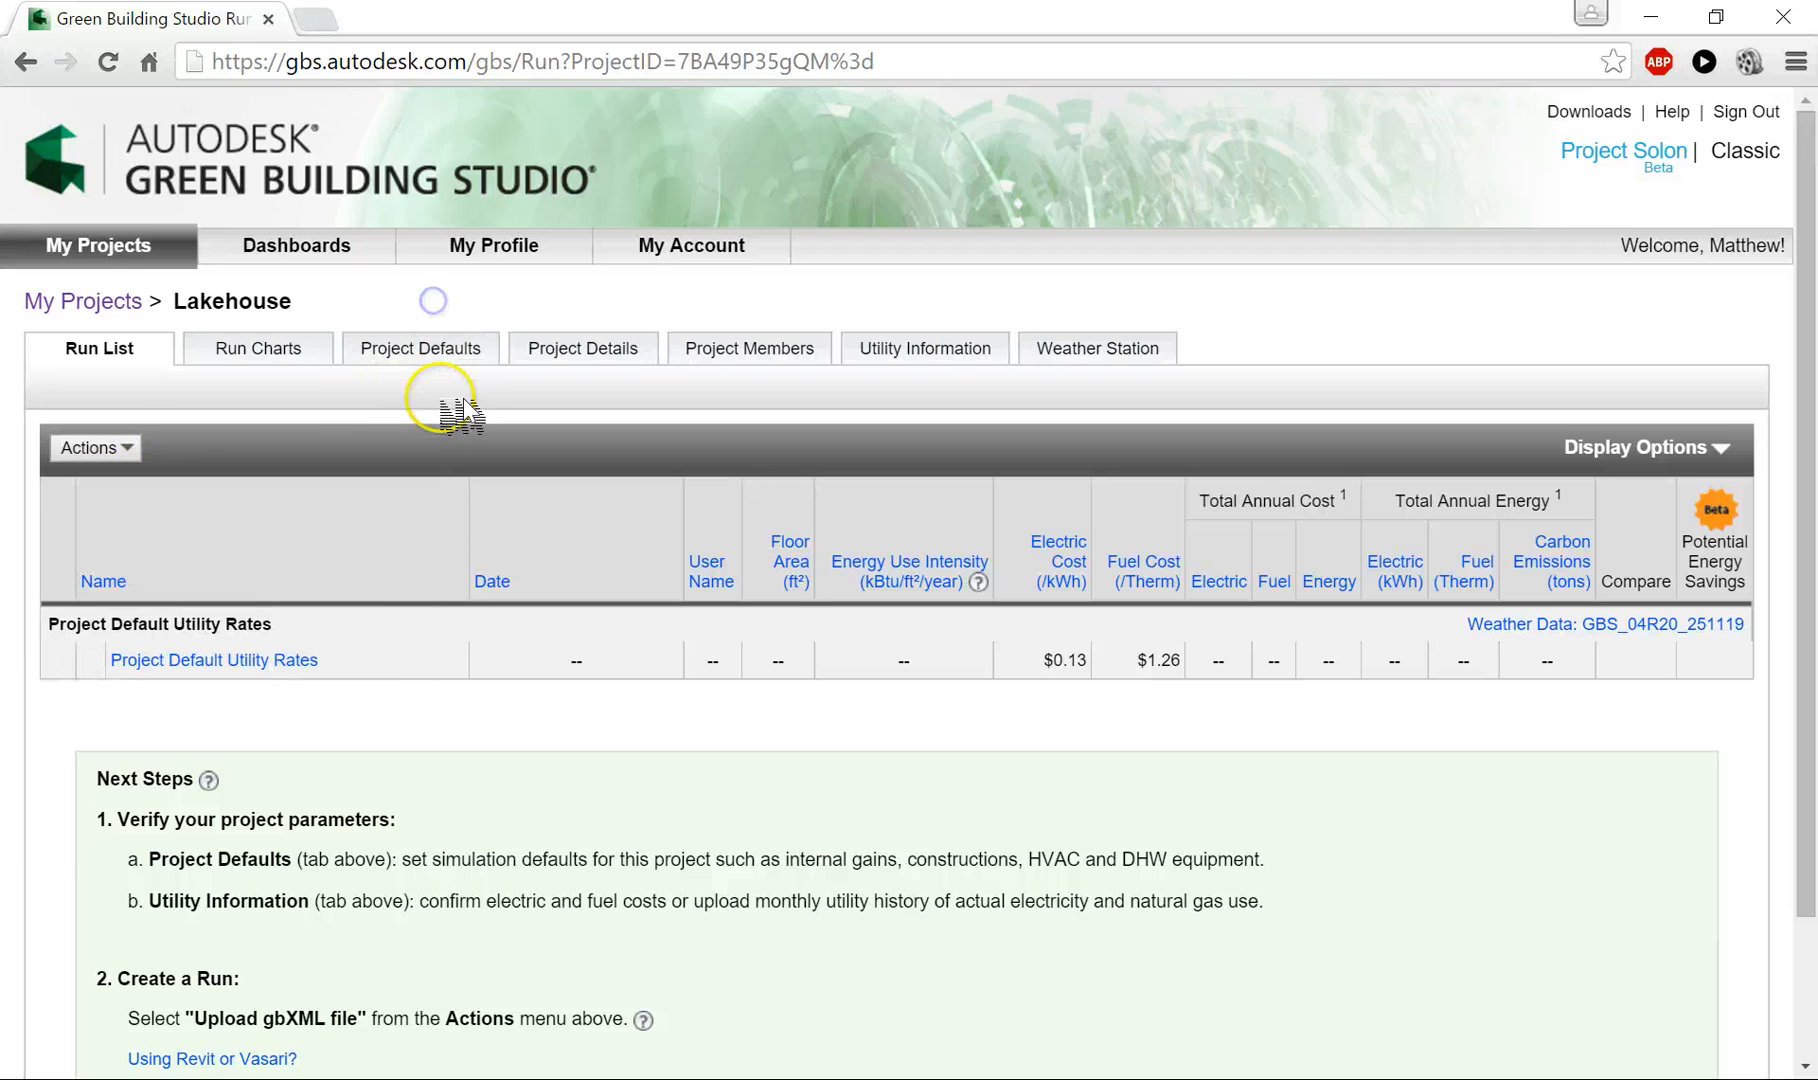
- Open the Lakehouse project defaults and review the building-level settings
click(403, 355)
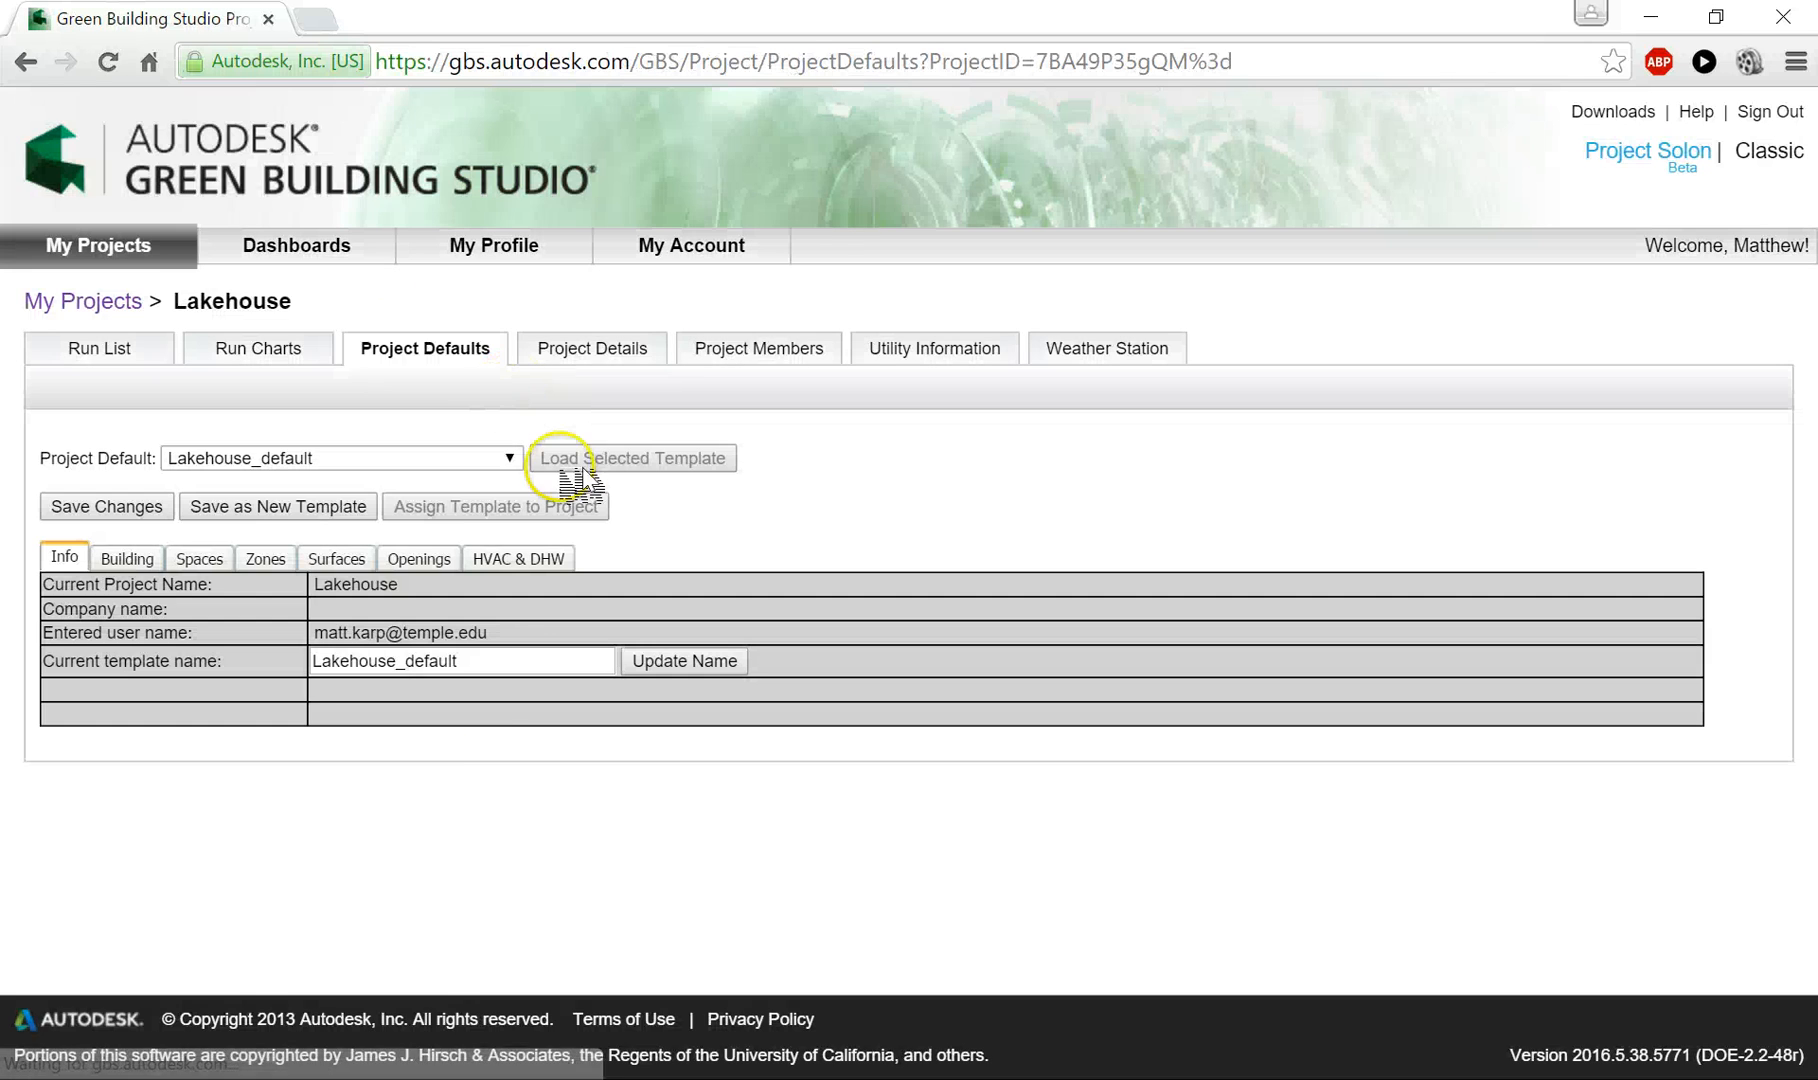
click(465, 880)
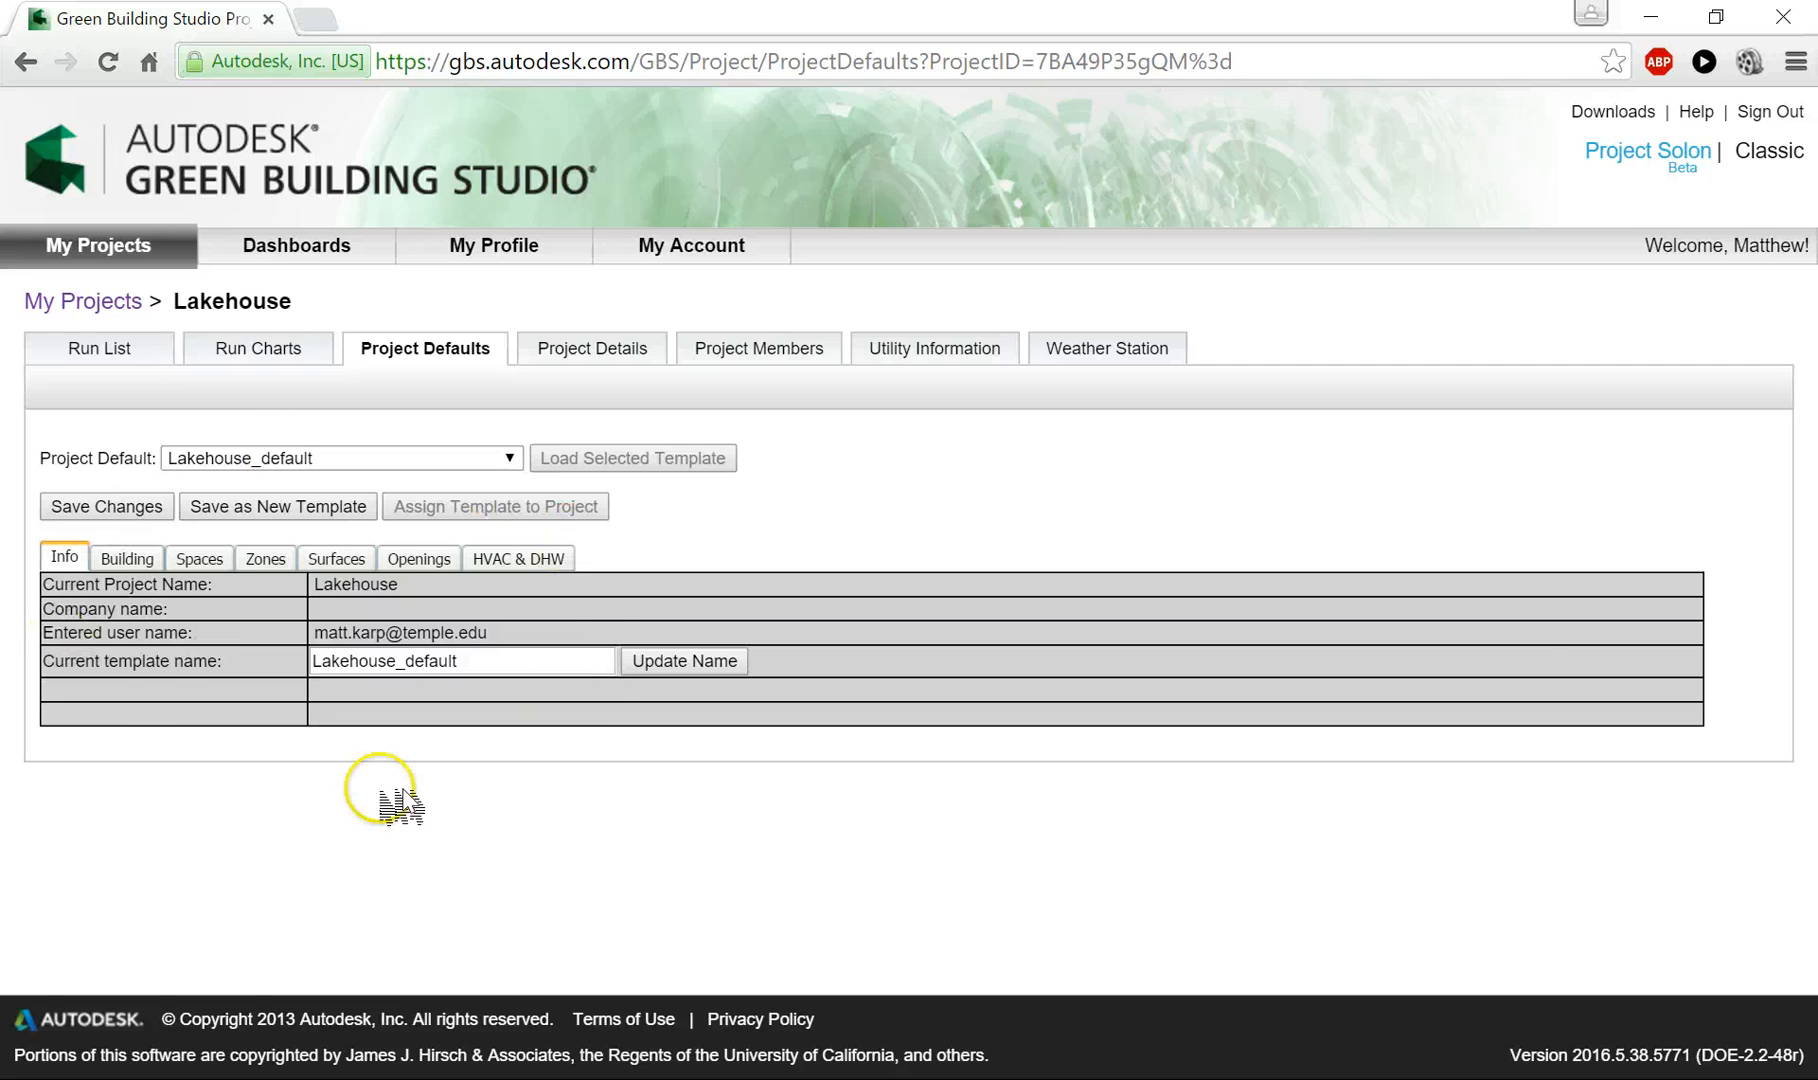
click(140, 562)
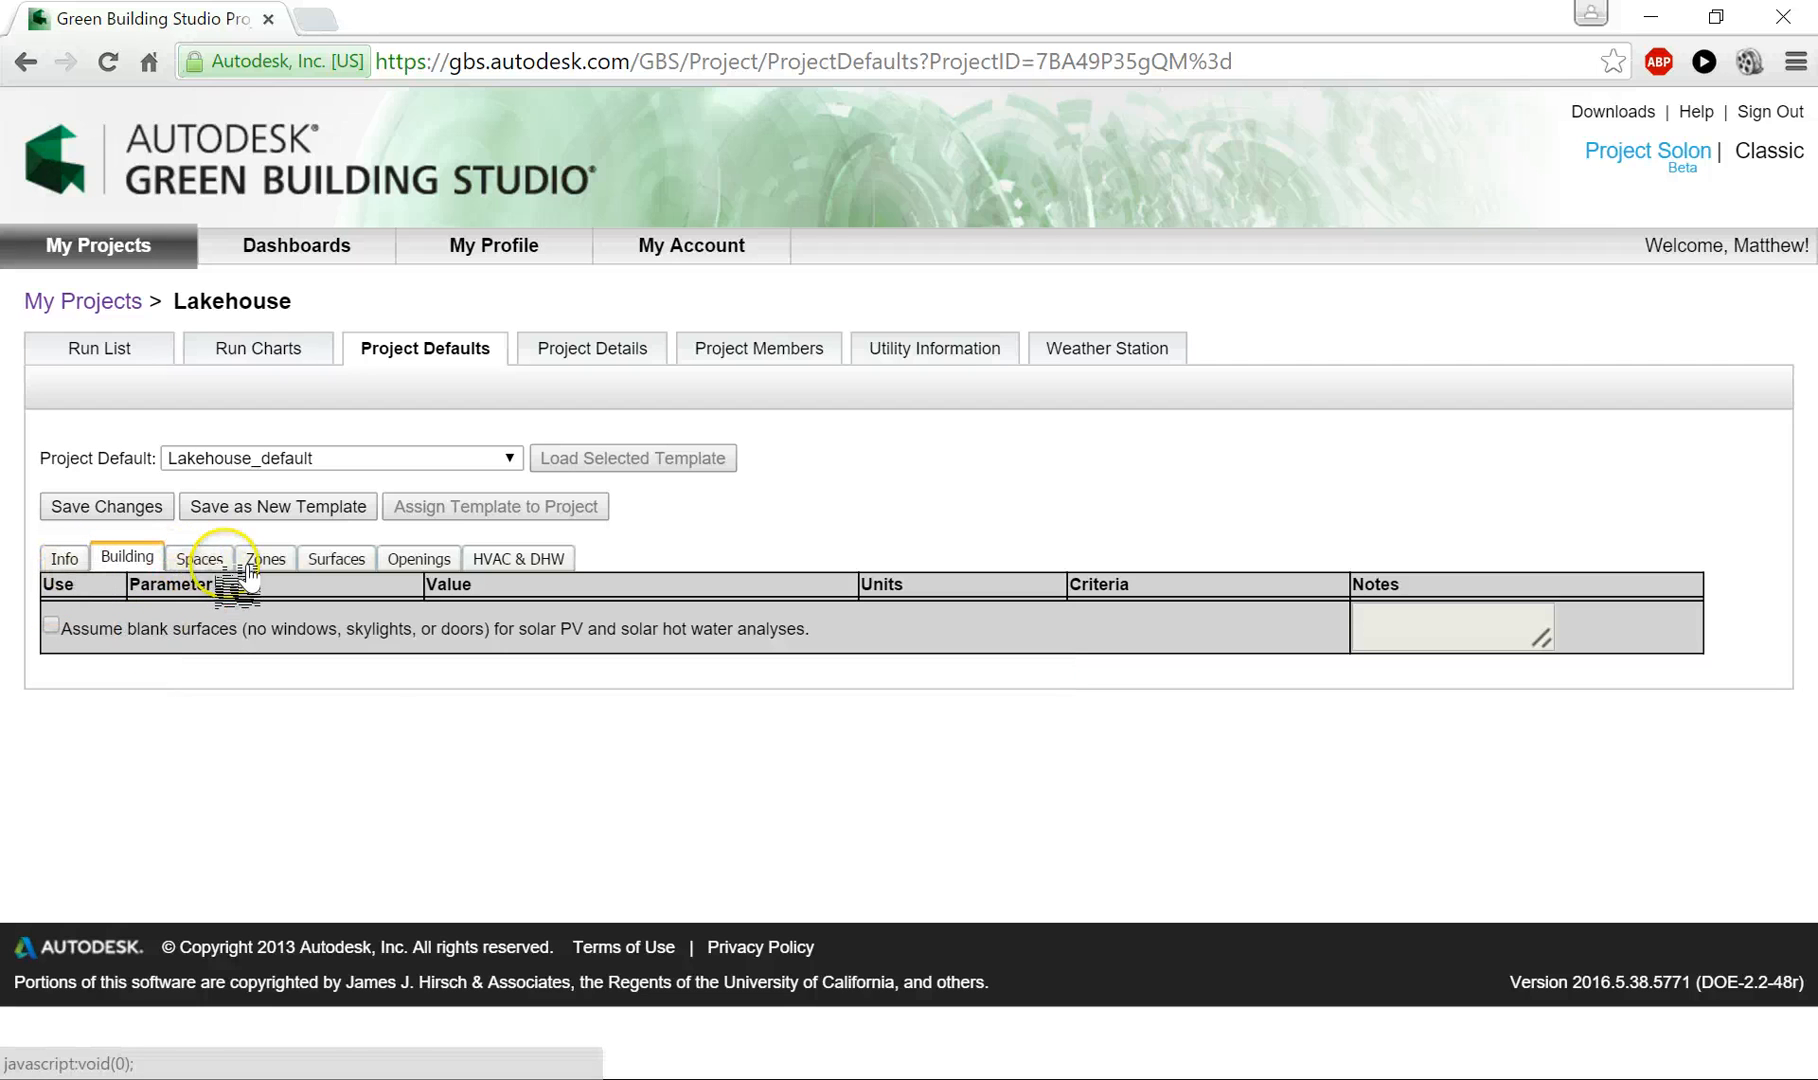
- Enable the Condition Type default for spaces and set it to Heated and Cooled
click(210, 562)
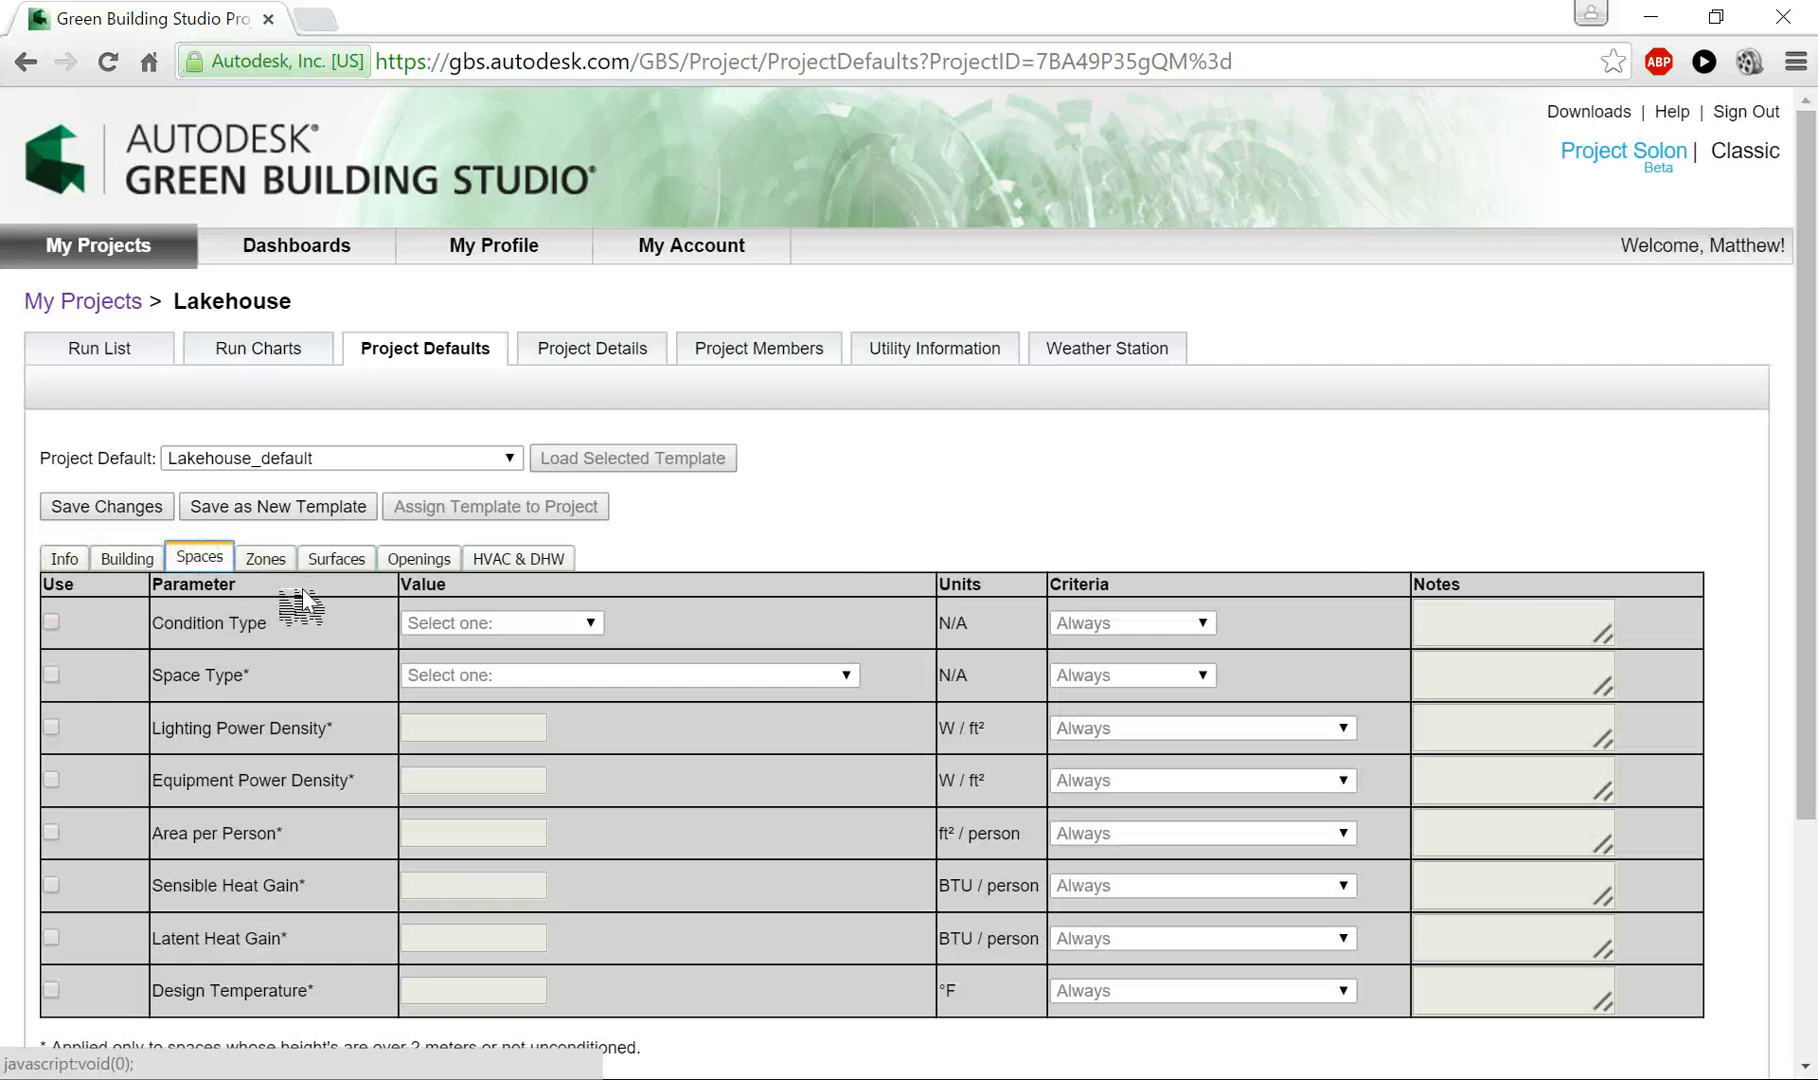
scroll(320, 640, down, 2)
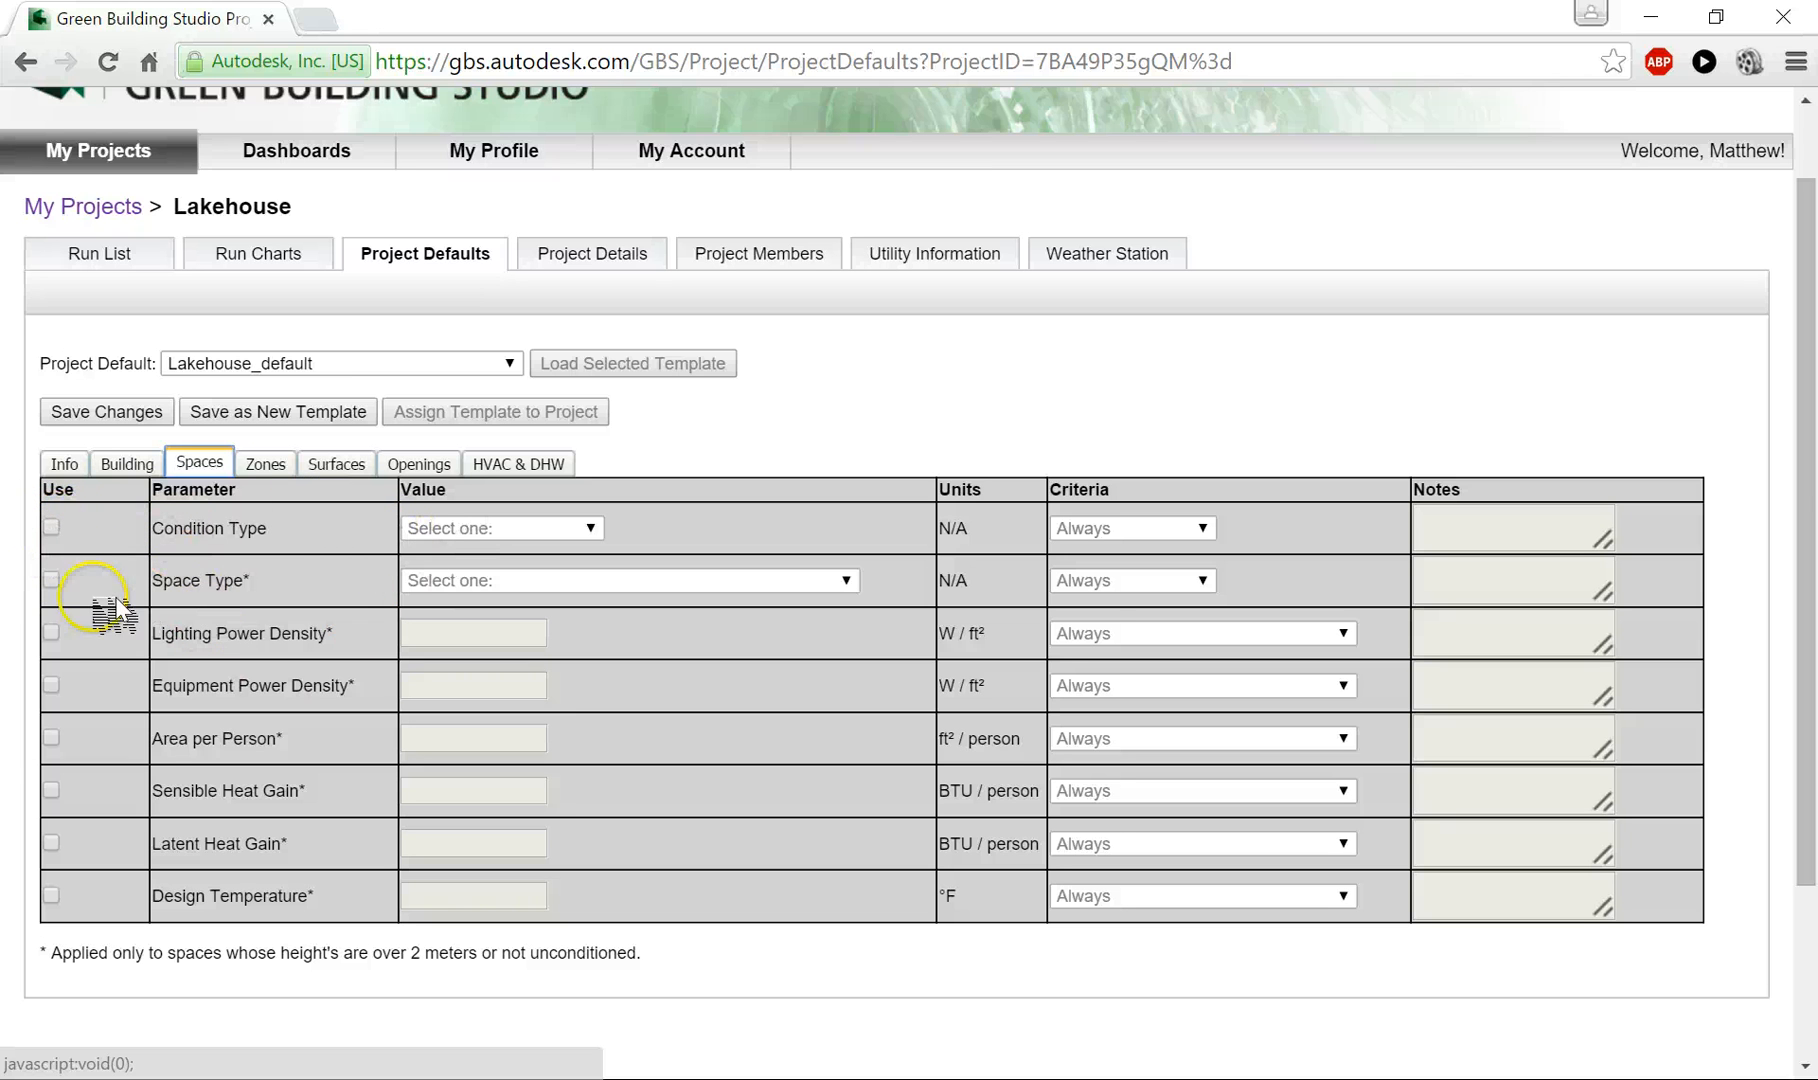
click(50, 527)
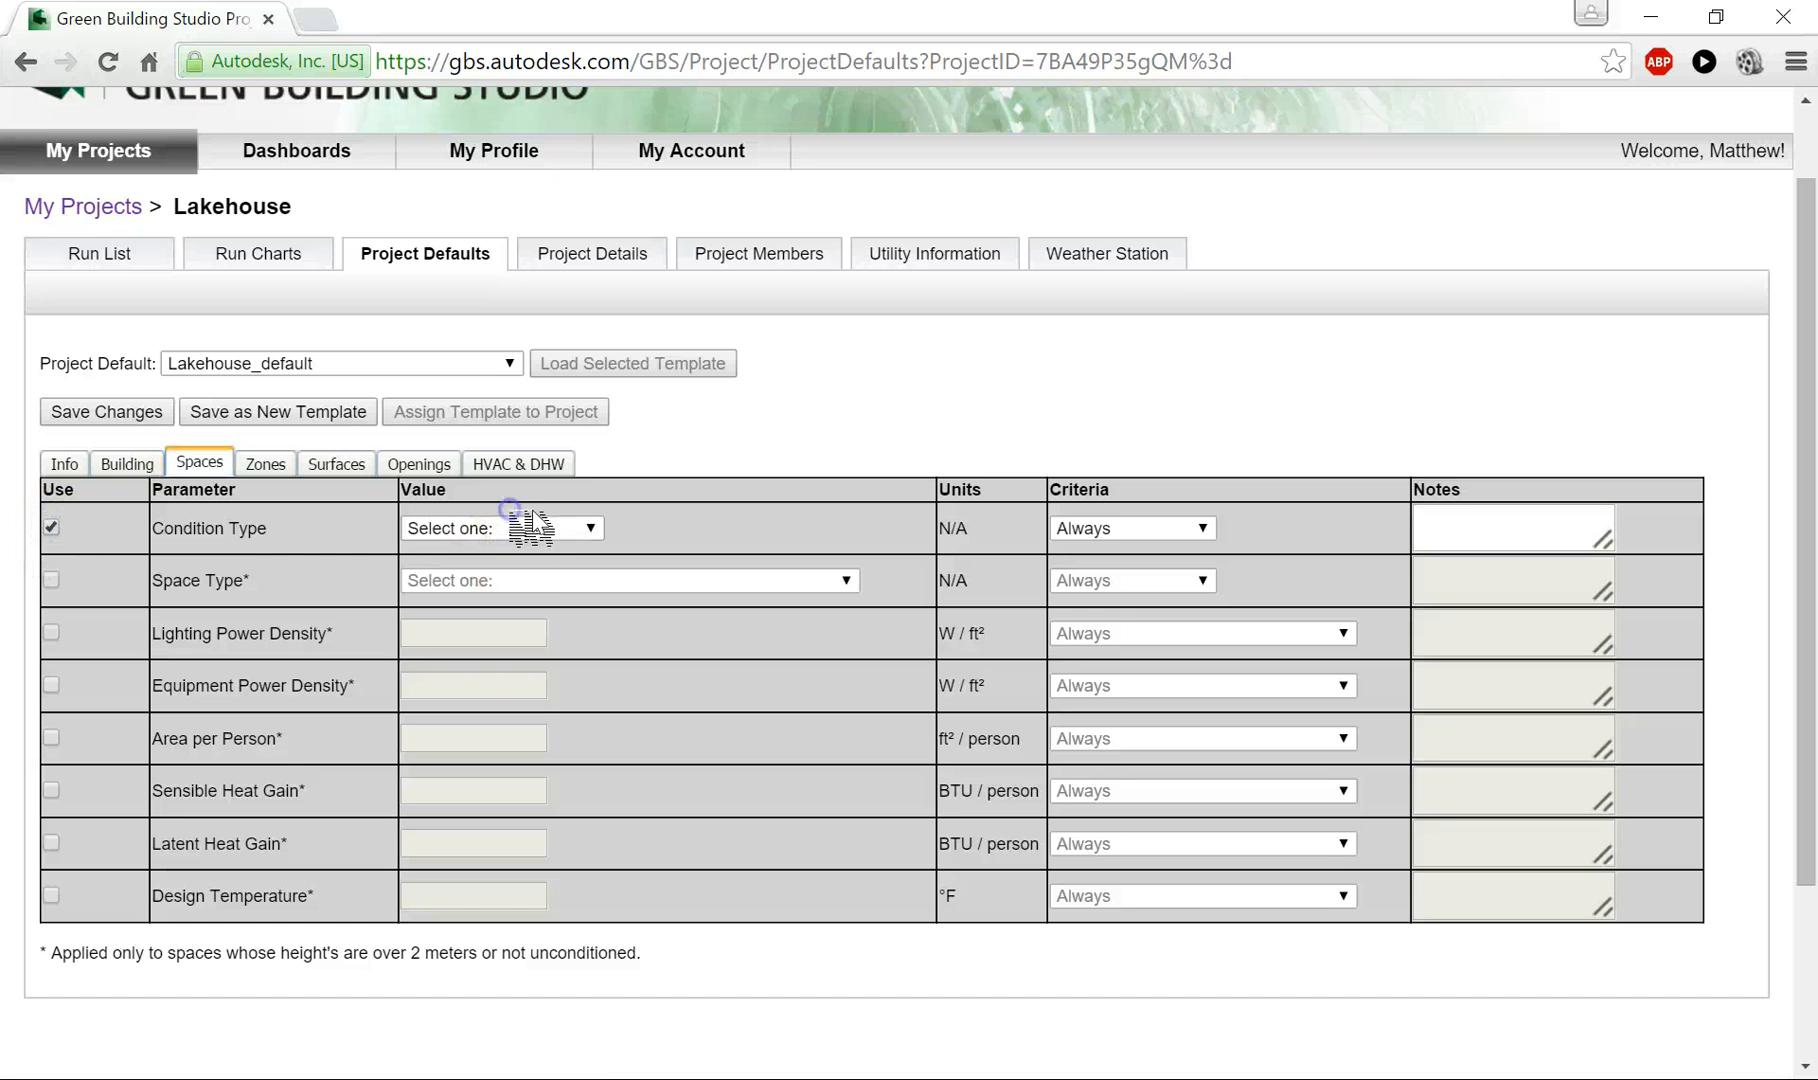
click(533, 529)
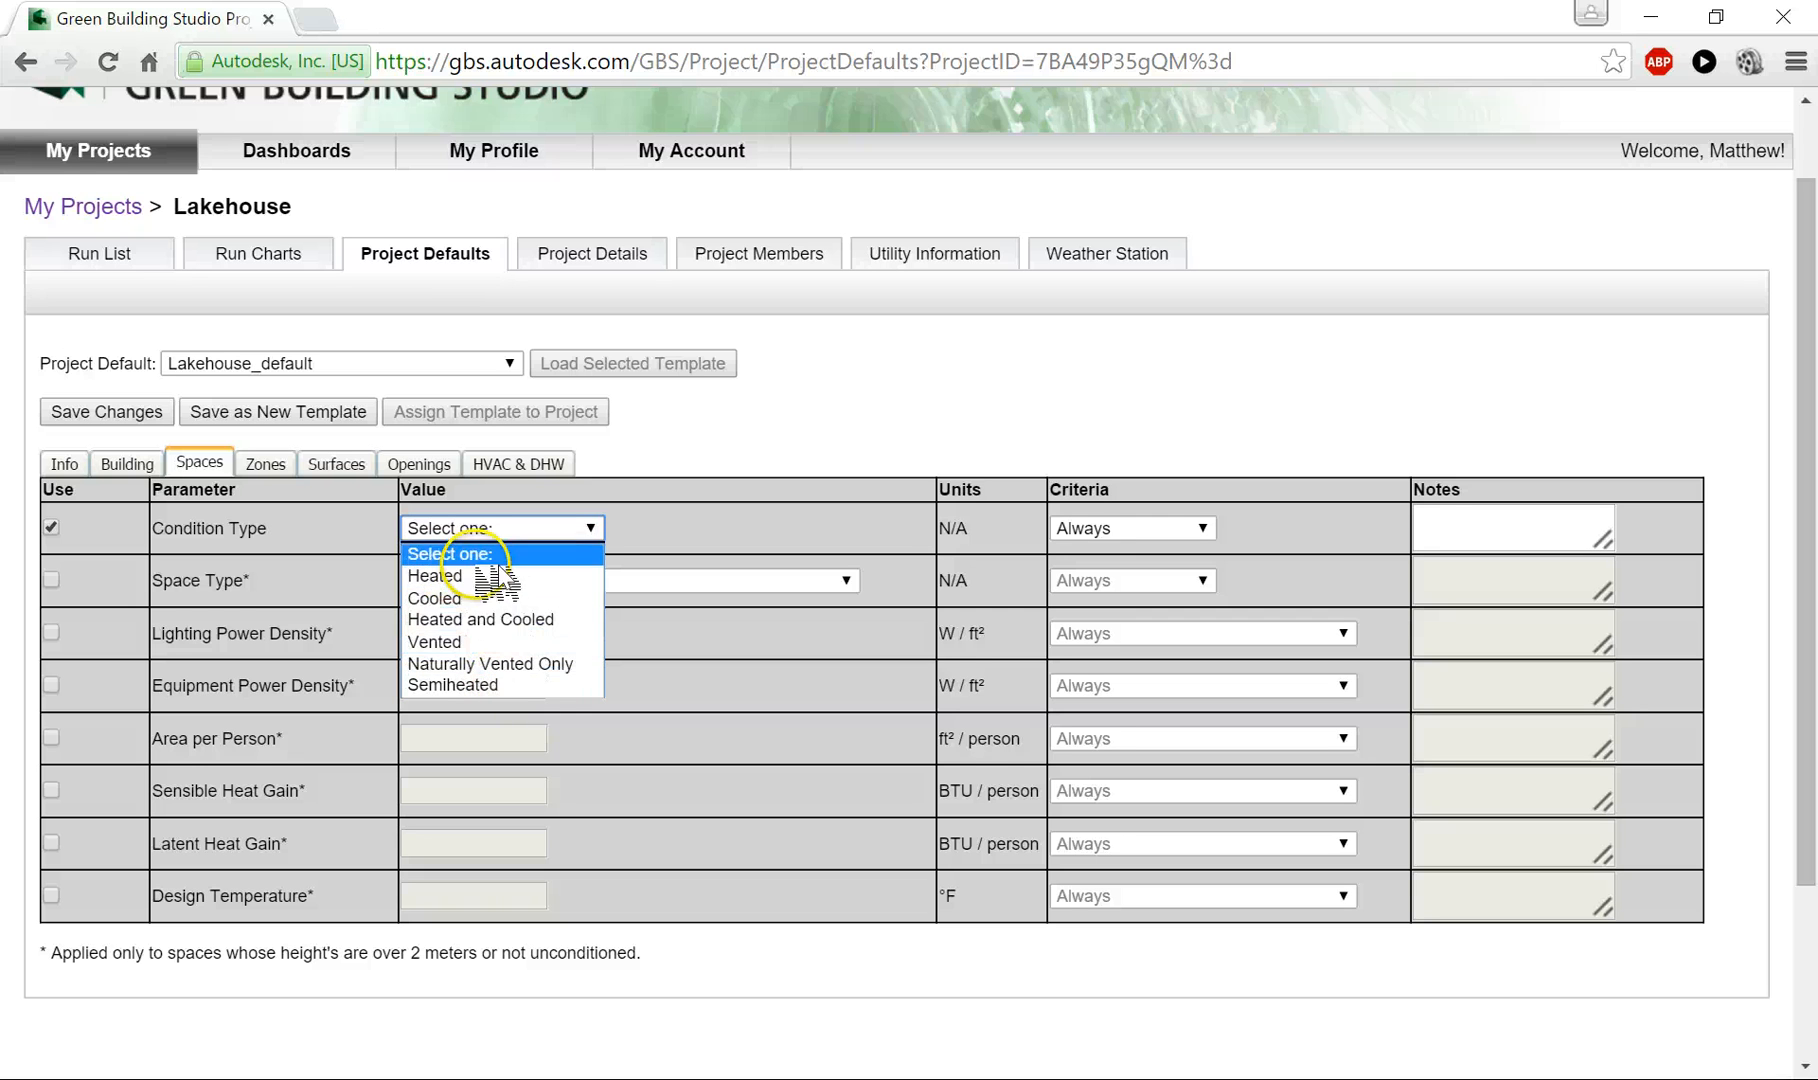
click(500, 619)
- Enable the Space Type default for spaces and set it to SingleFamily
click(51, 580)
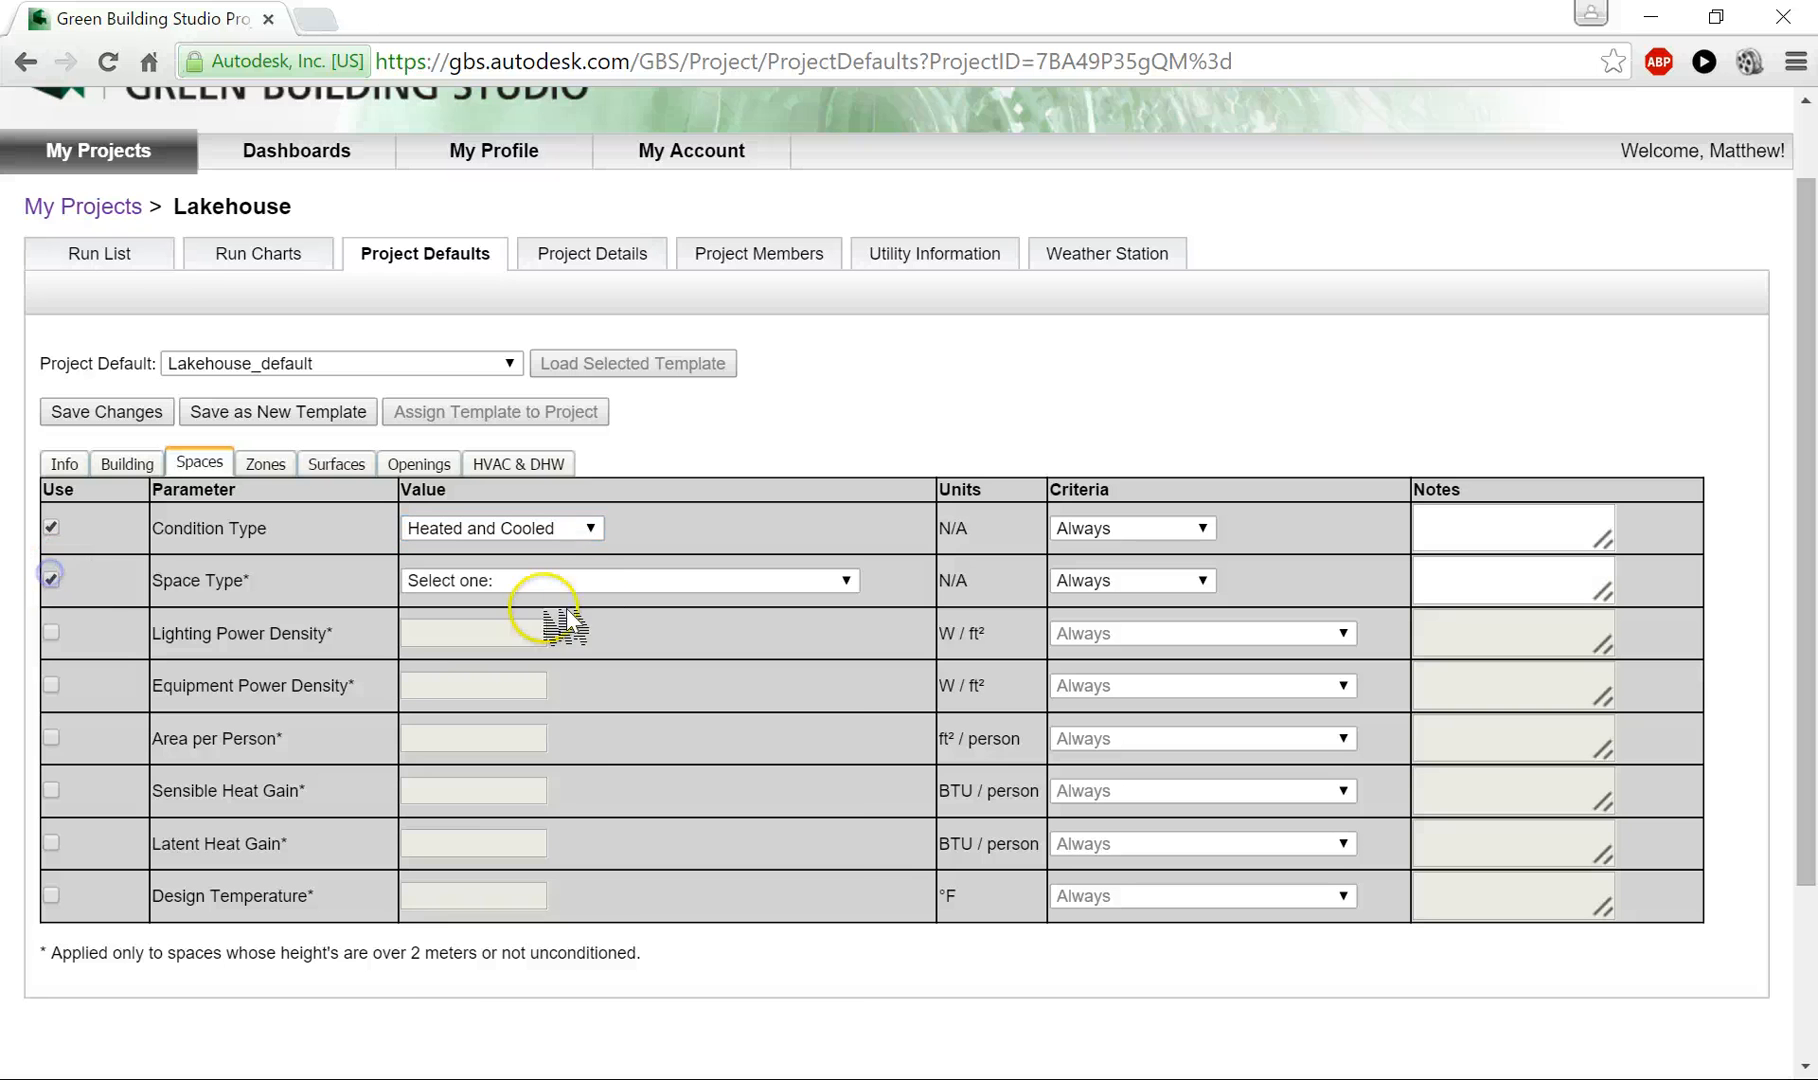
click(598, 580)
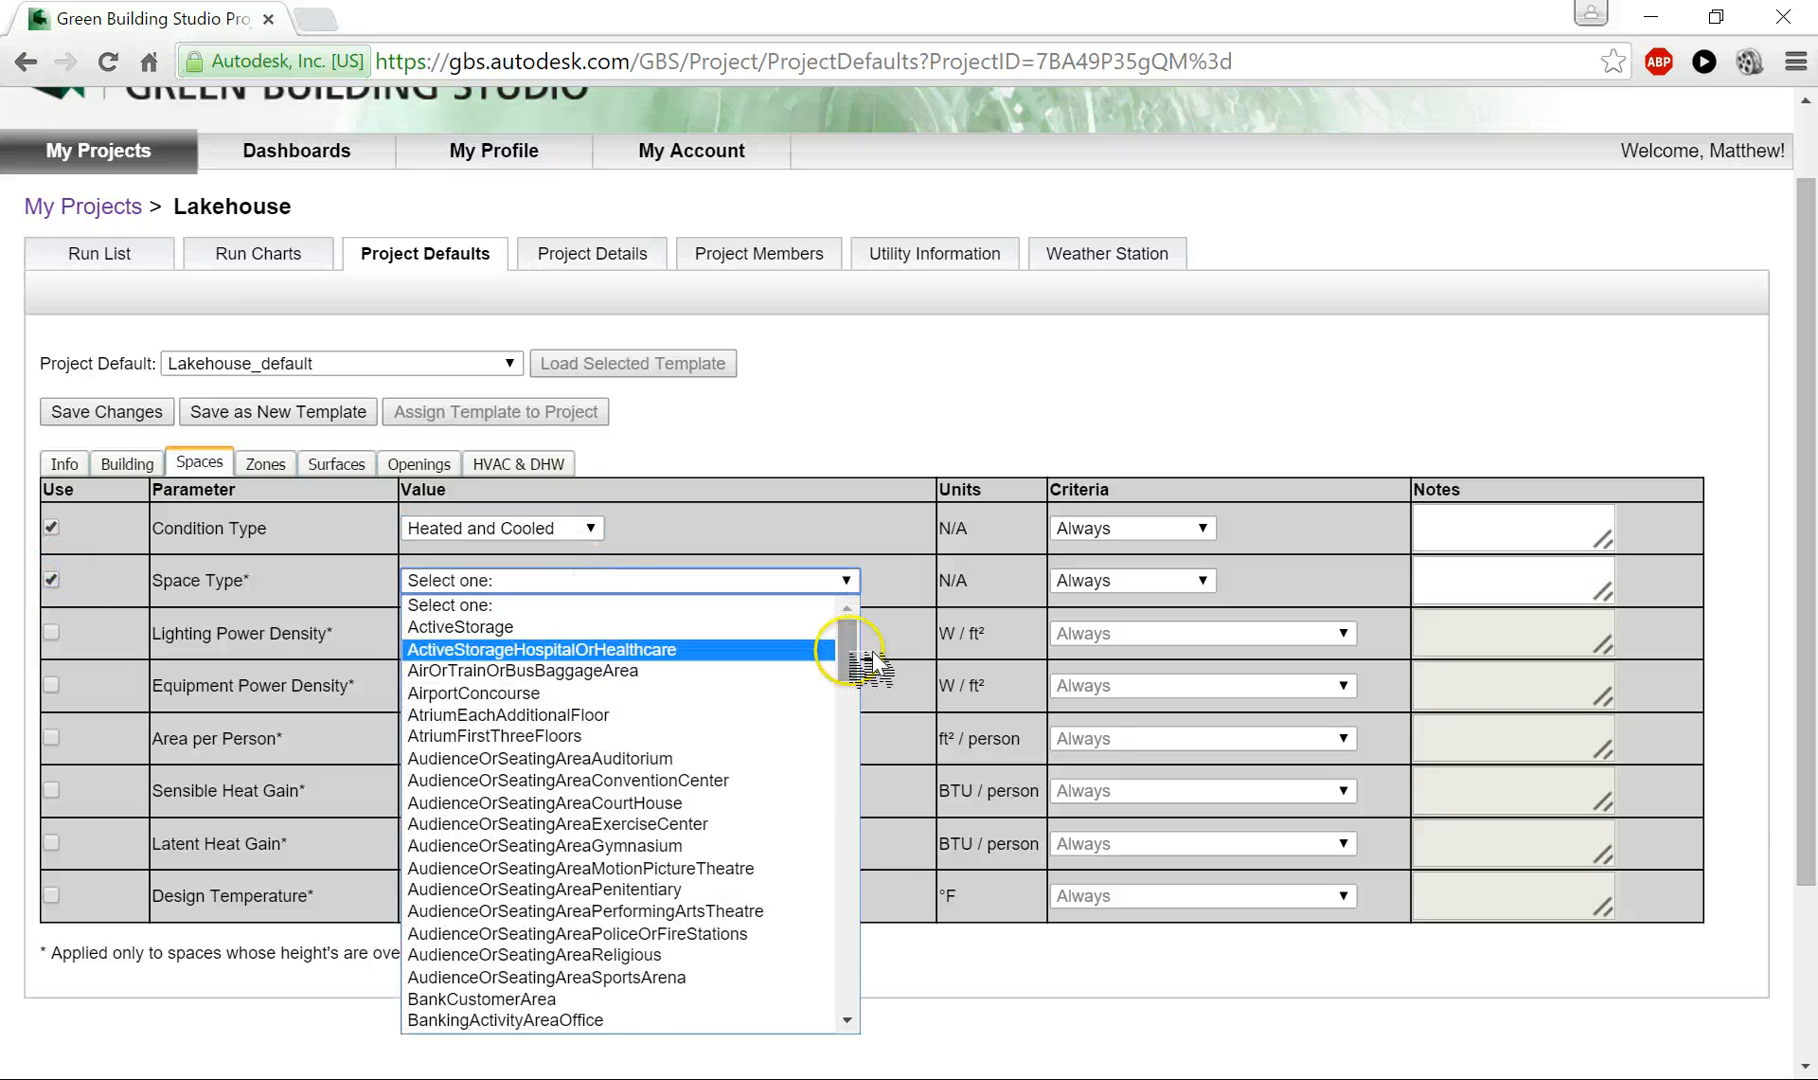
drag(847, 657, 840, 974)
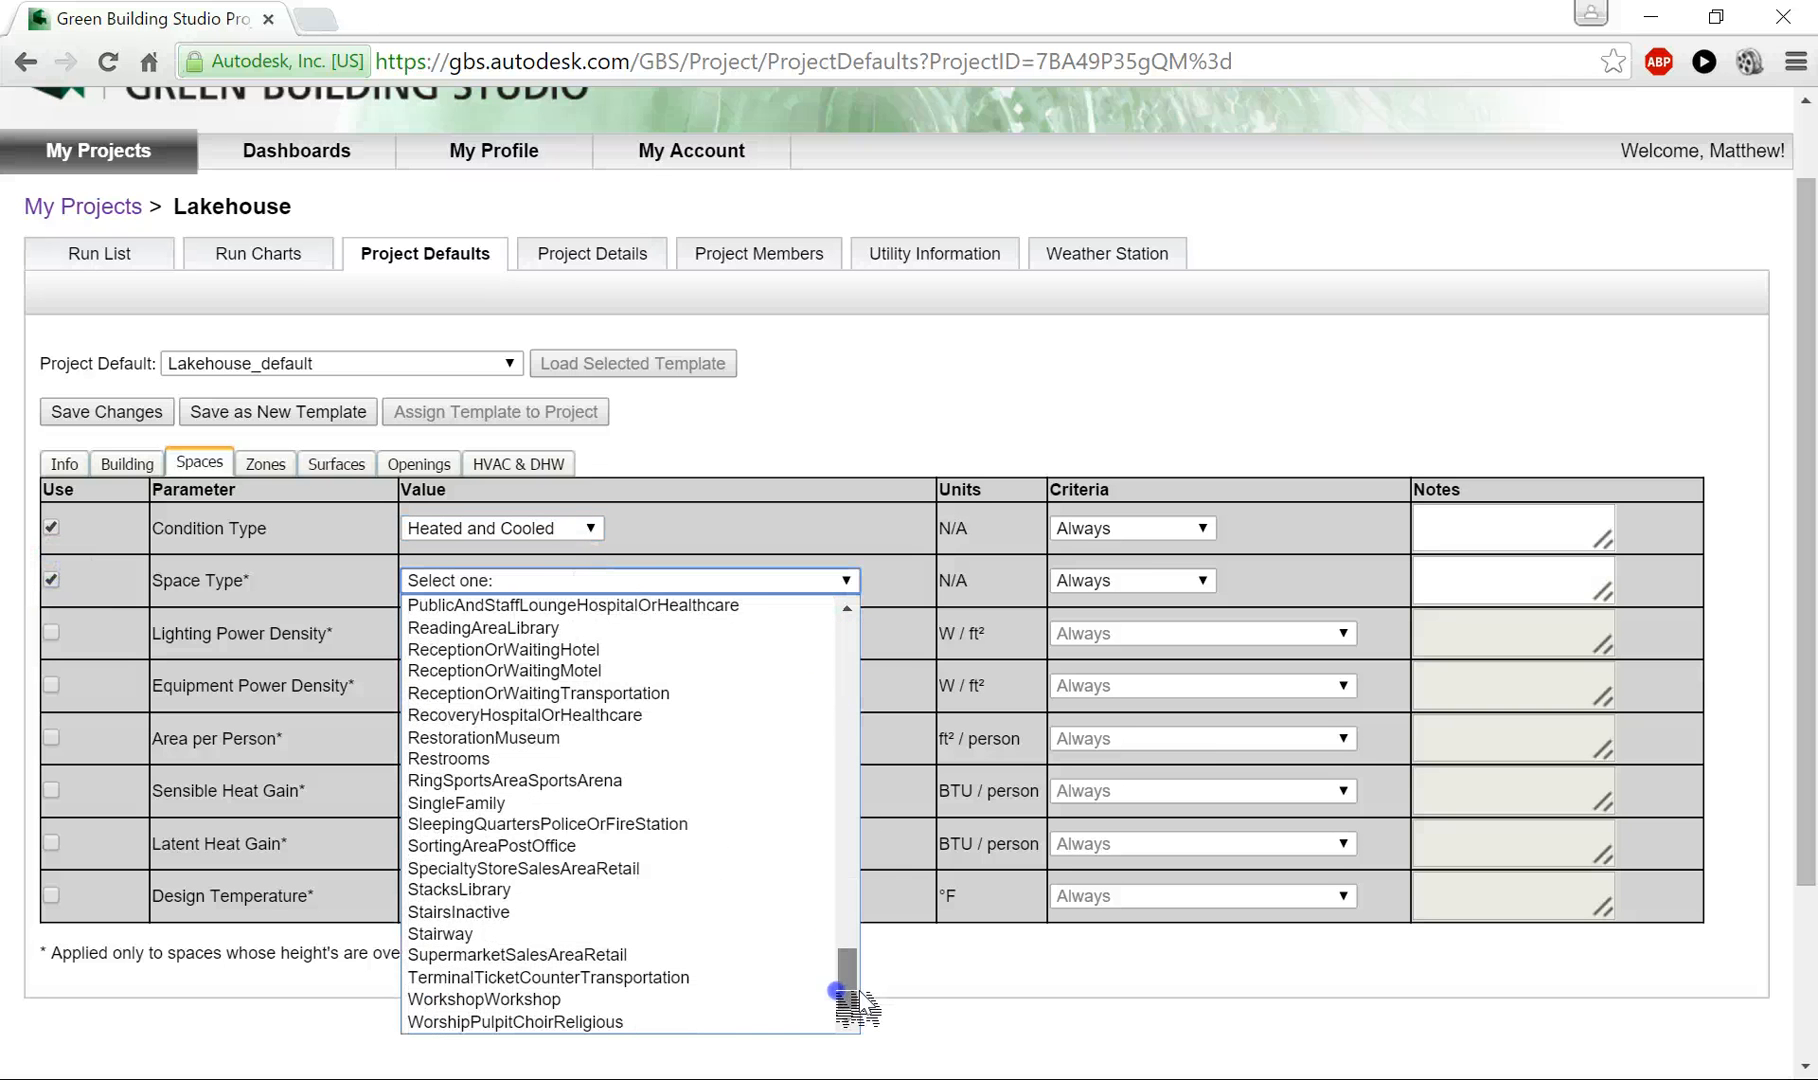
click(553, 804)
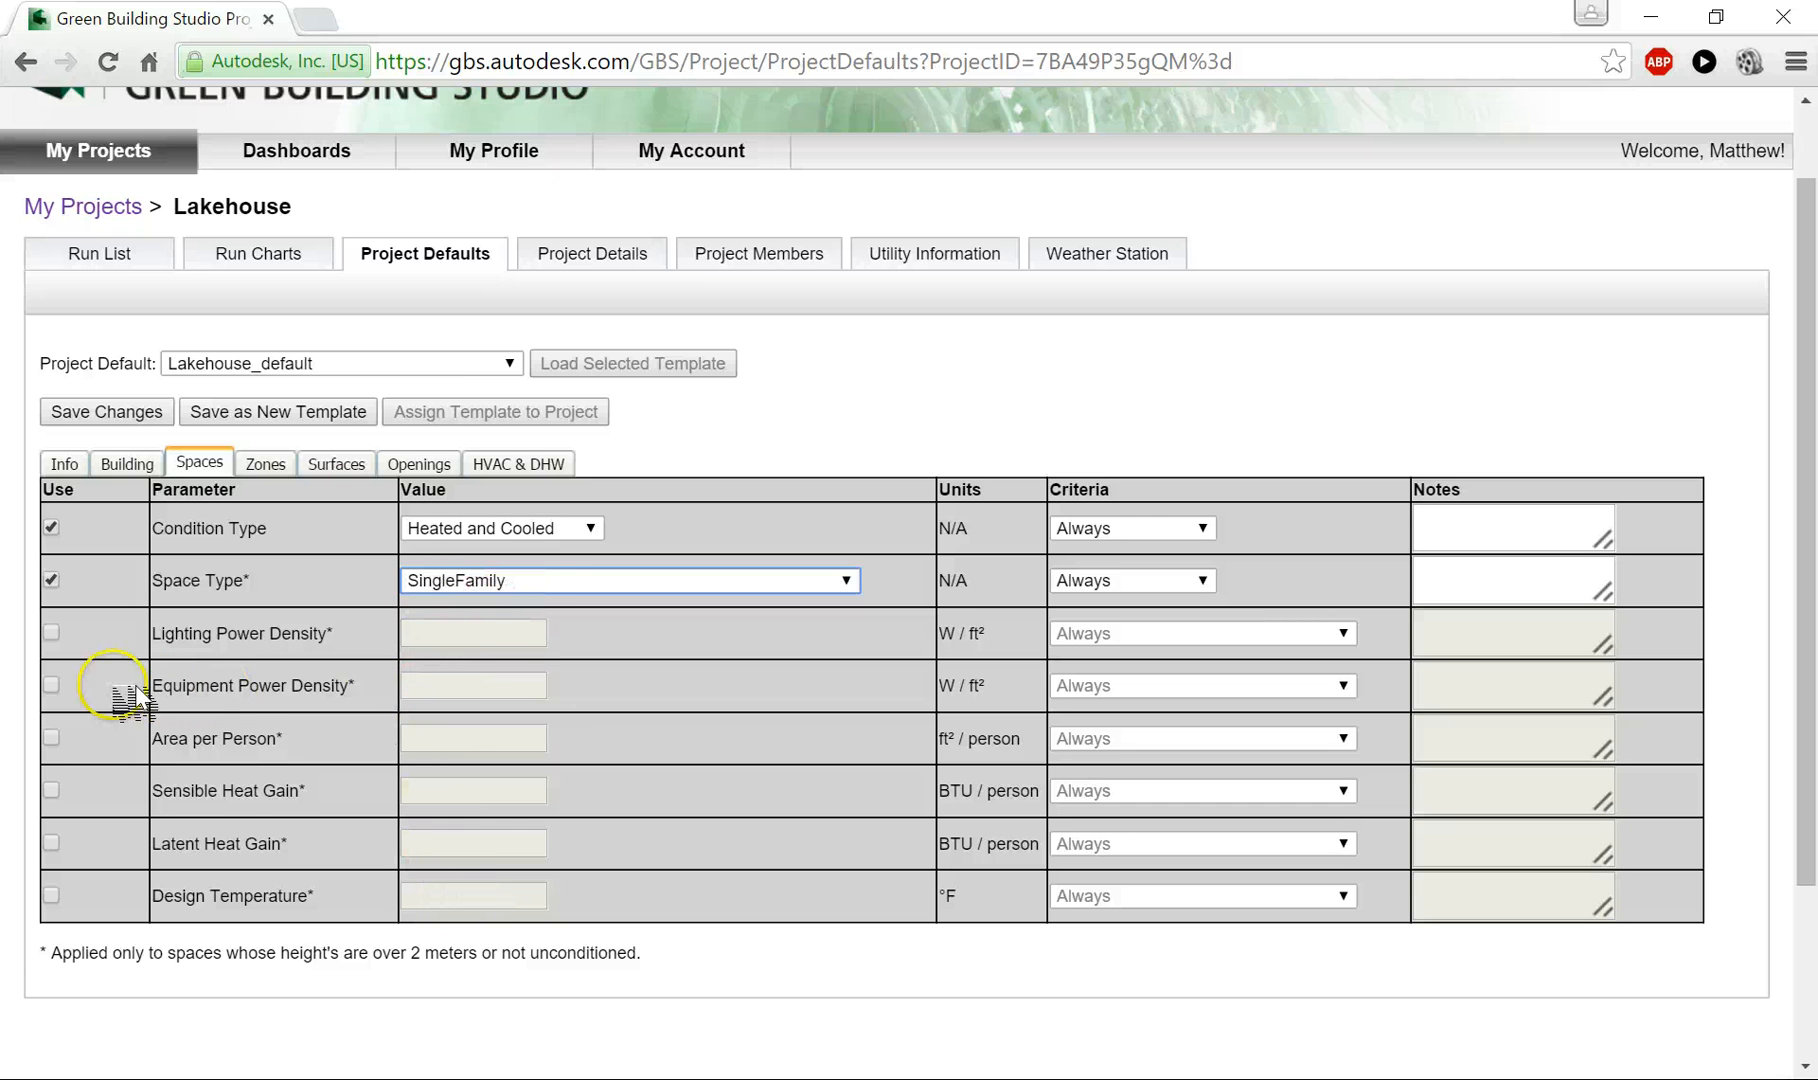
drag(365, 688, 190, 690)
click(253, 686)
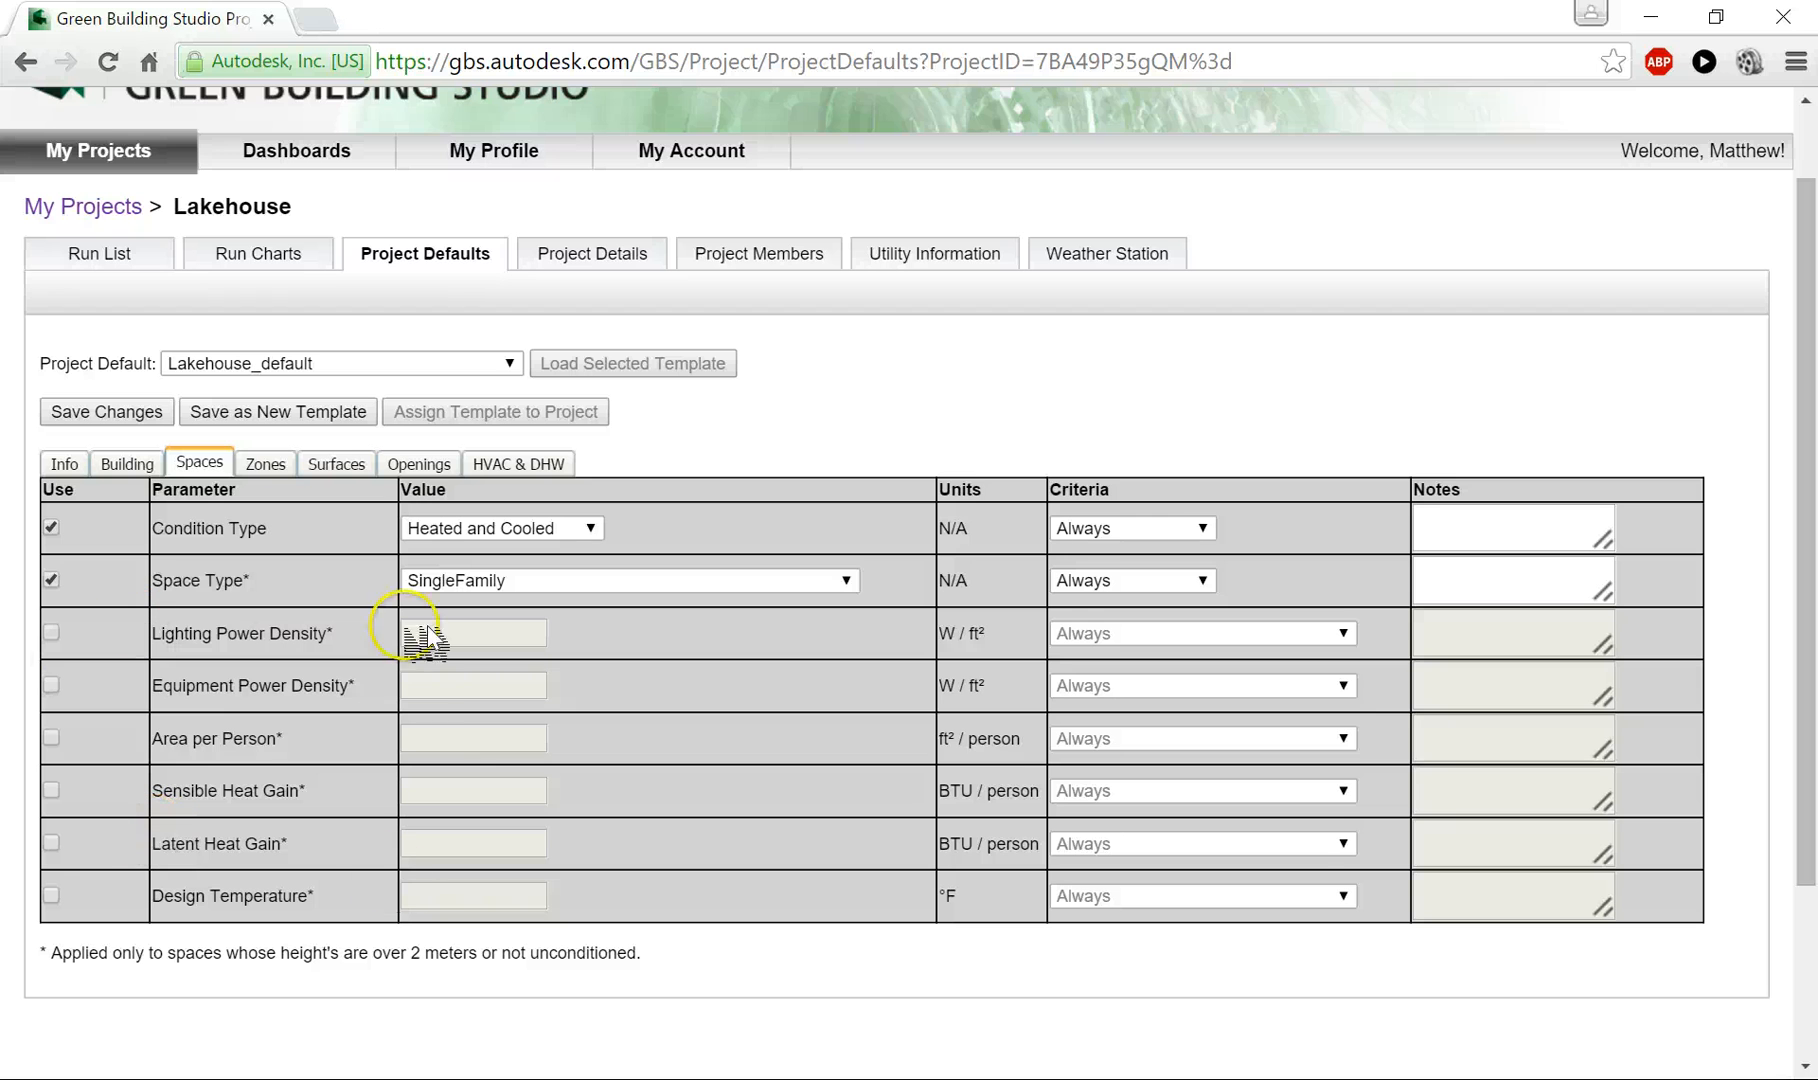
- Enable the zone cooling setpoints, setting Cooling On to 75 °F and Cooling Off to 72 °F
click(265, 465)
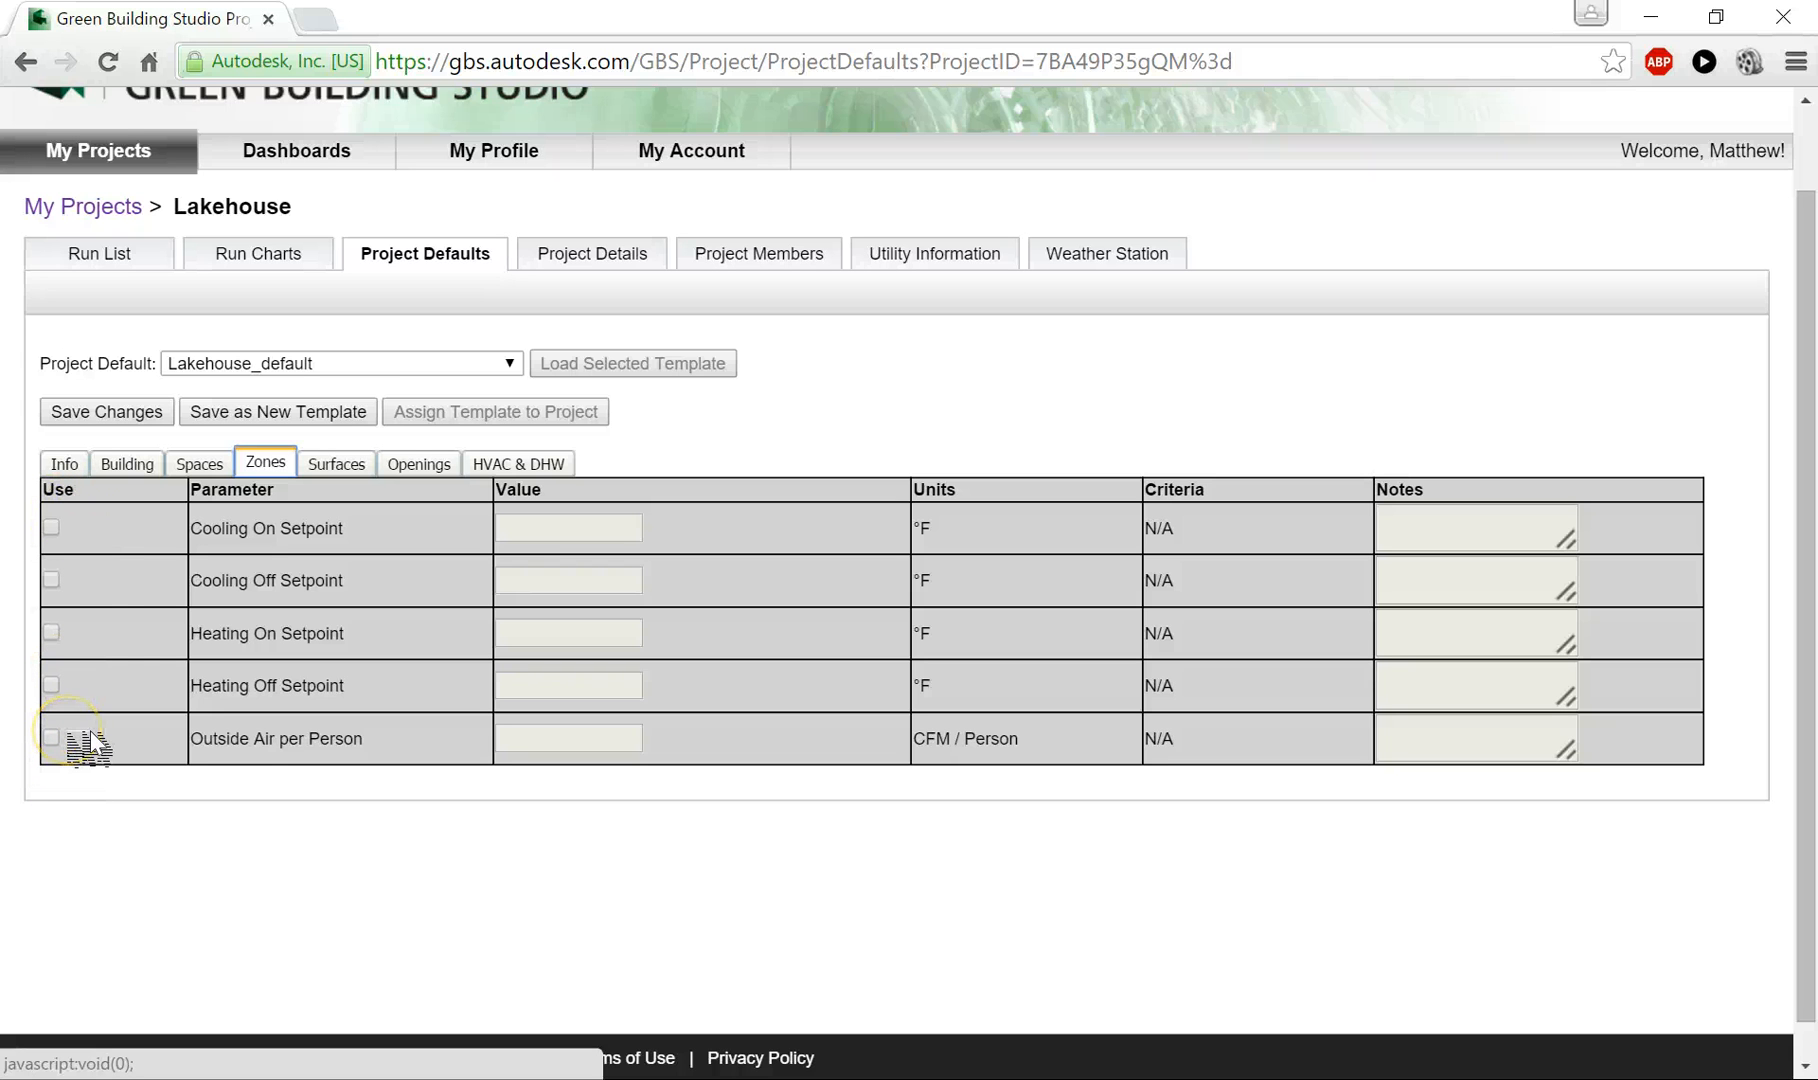
click(51, 526)
click(555, 527)
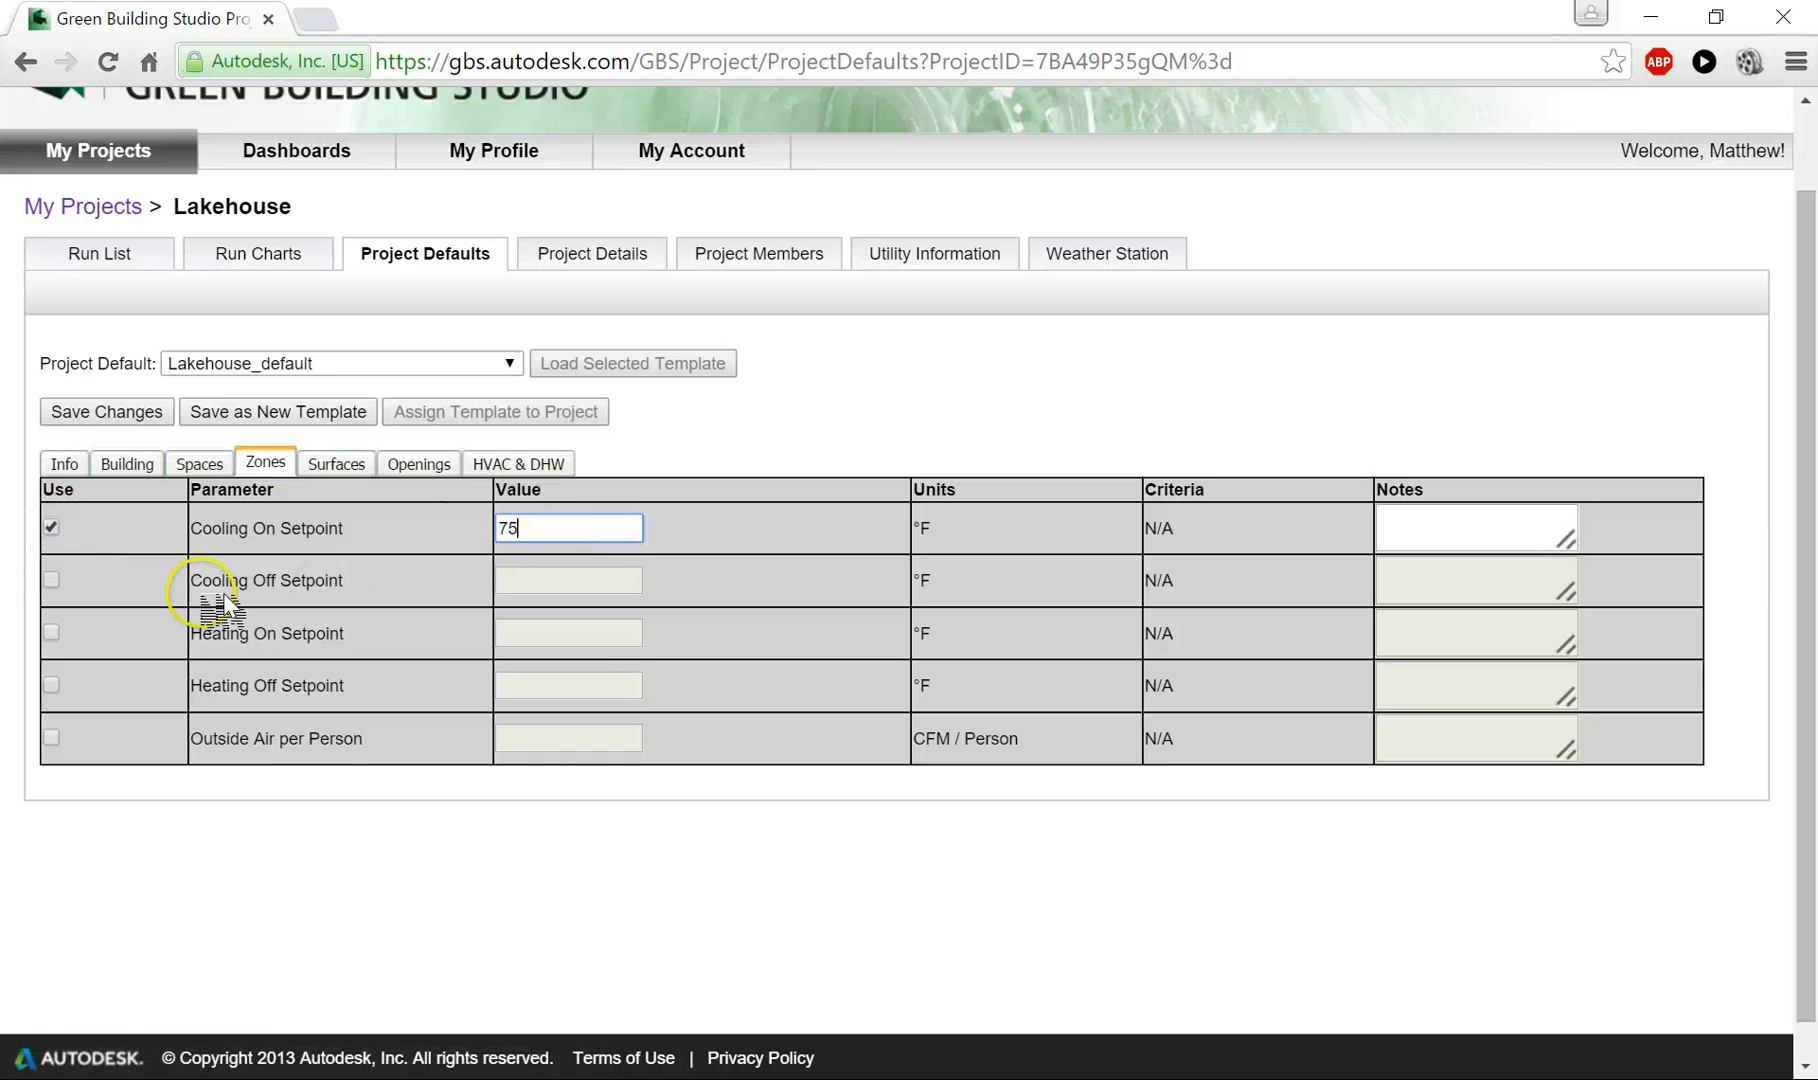
click(50, 579)
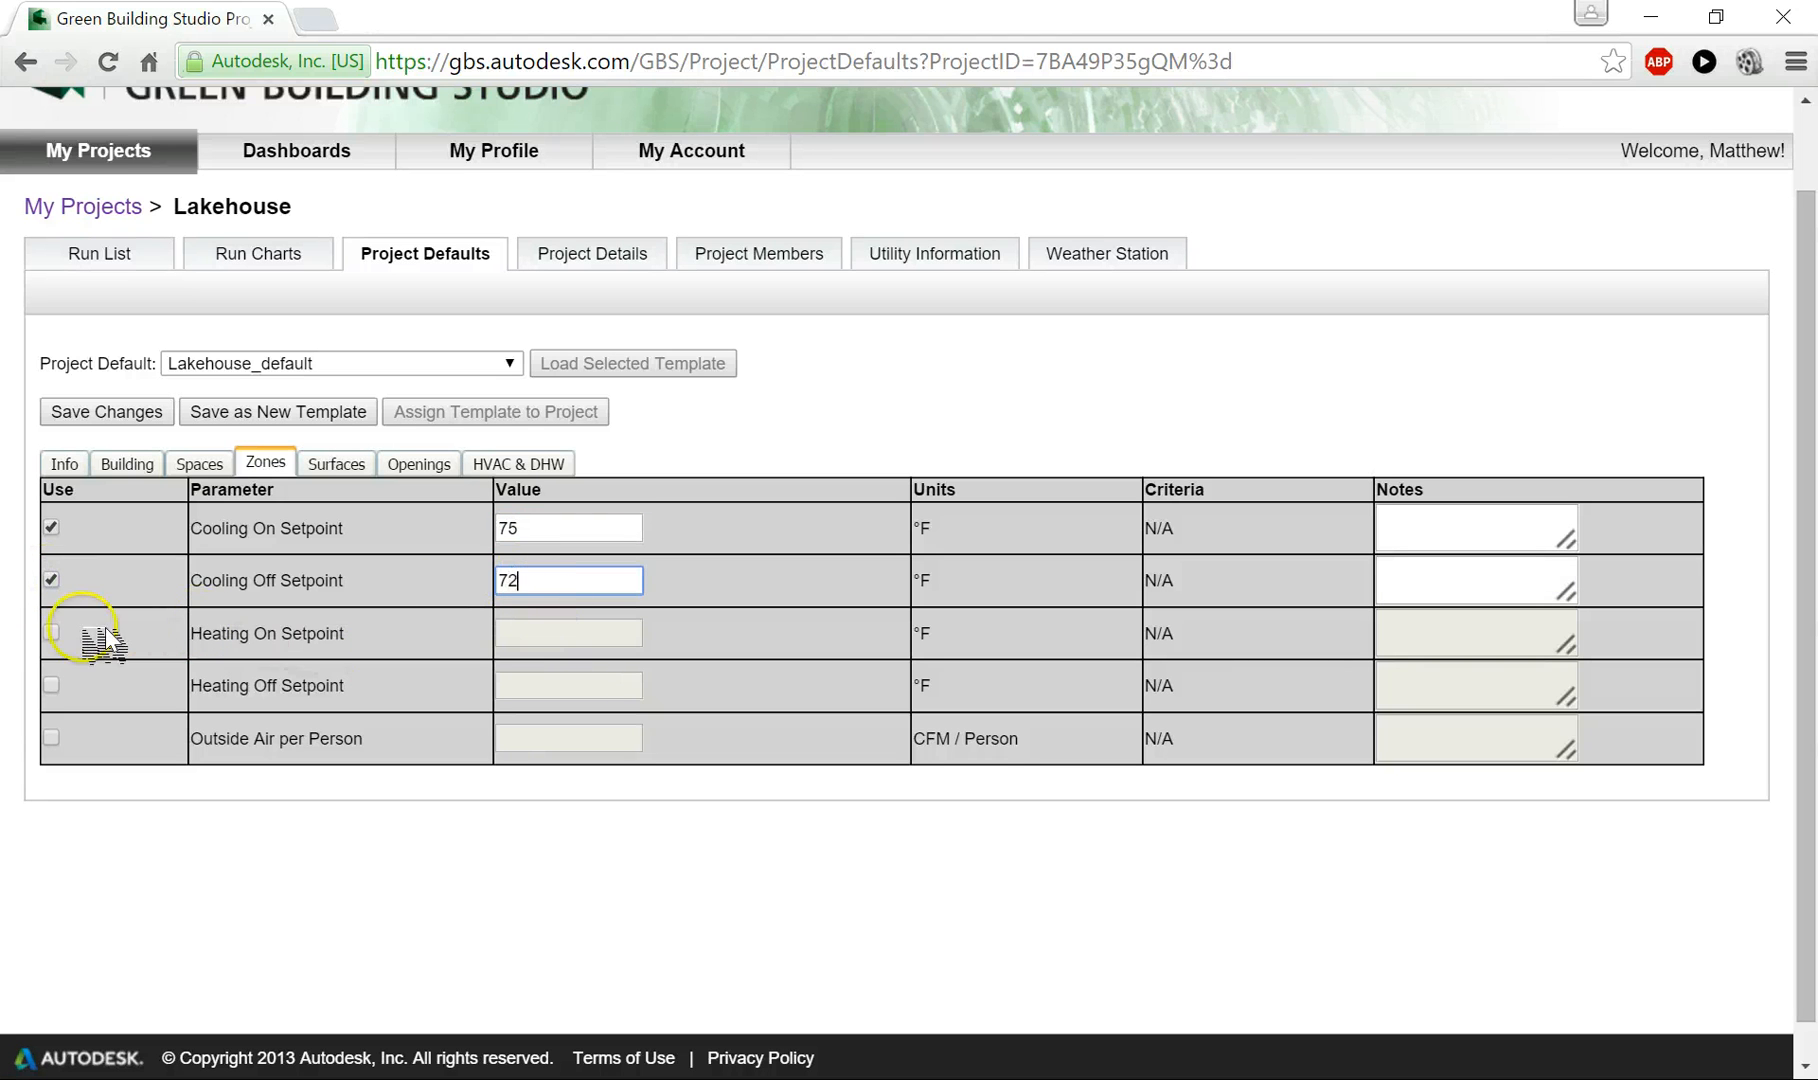
- Enable the zone heating setpoints, setting Heating On to 65 °F and Heating Off to 68 °F
click(51, 632)
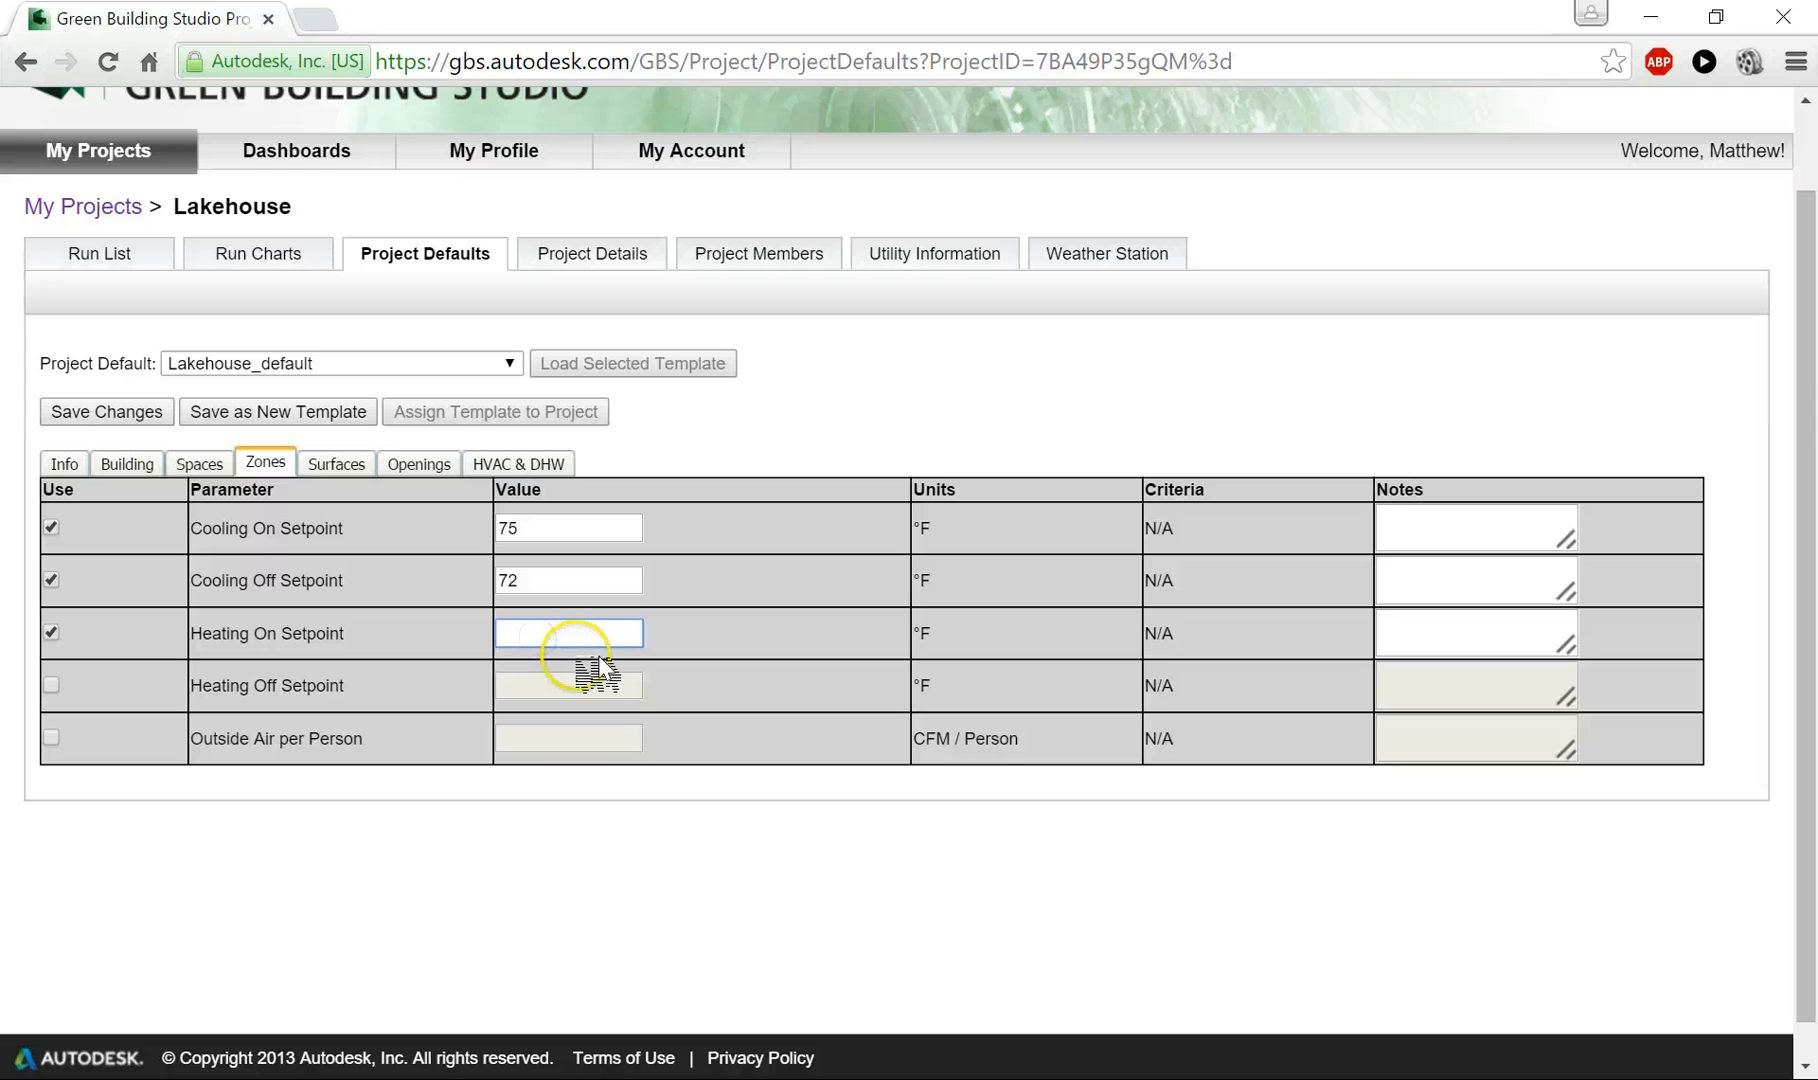
text(65)
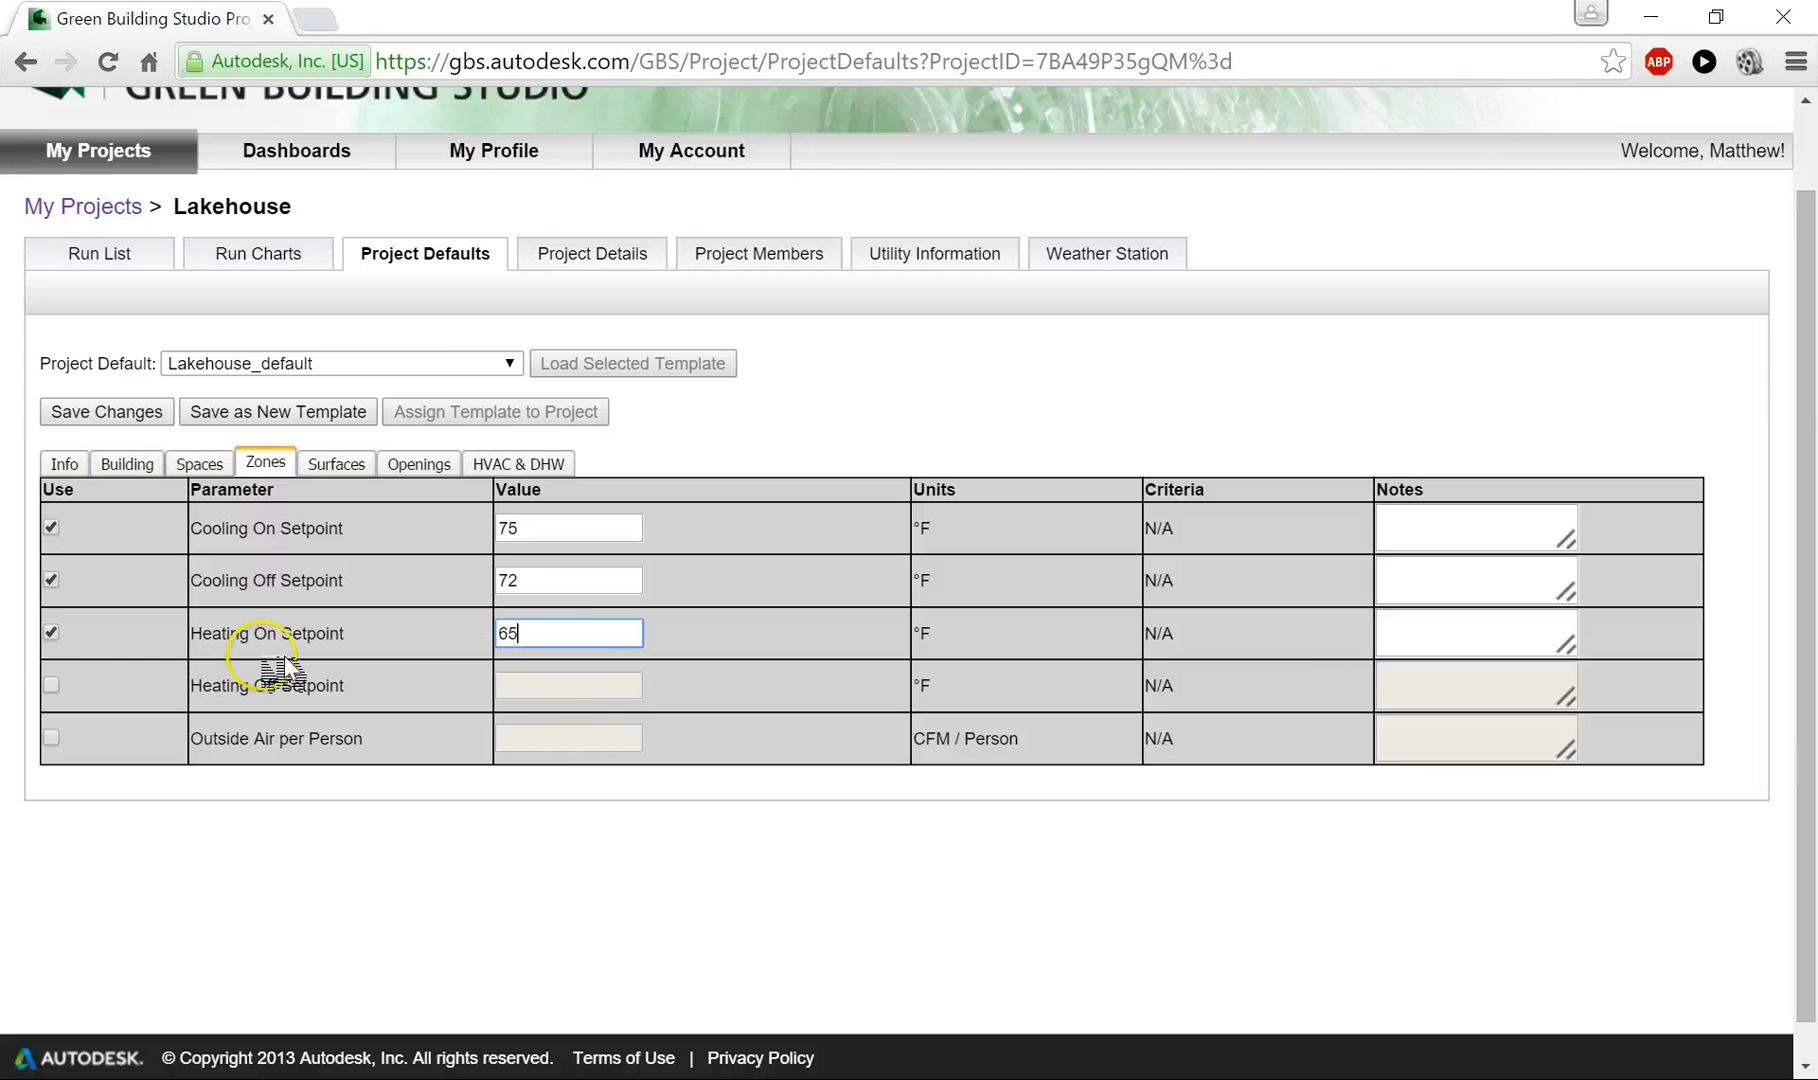
click(50, 685)
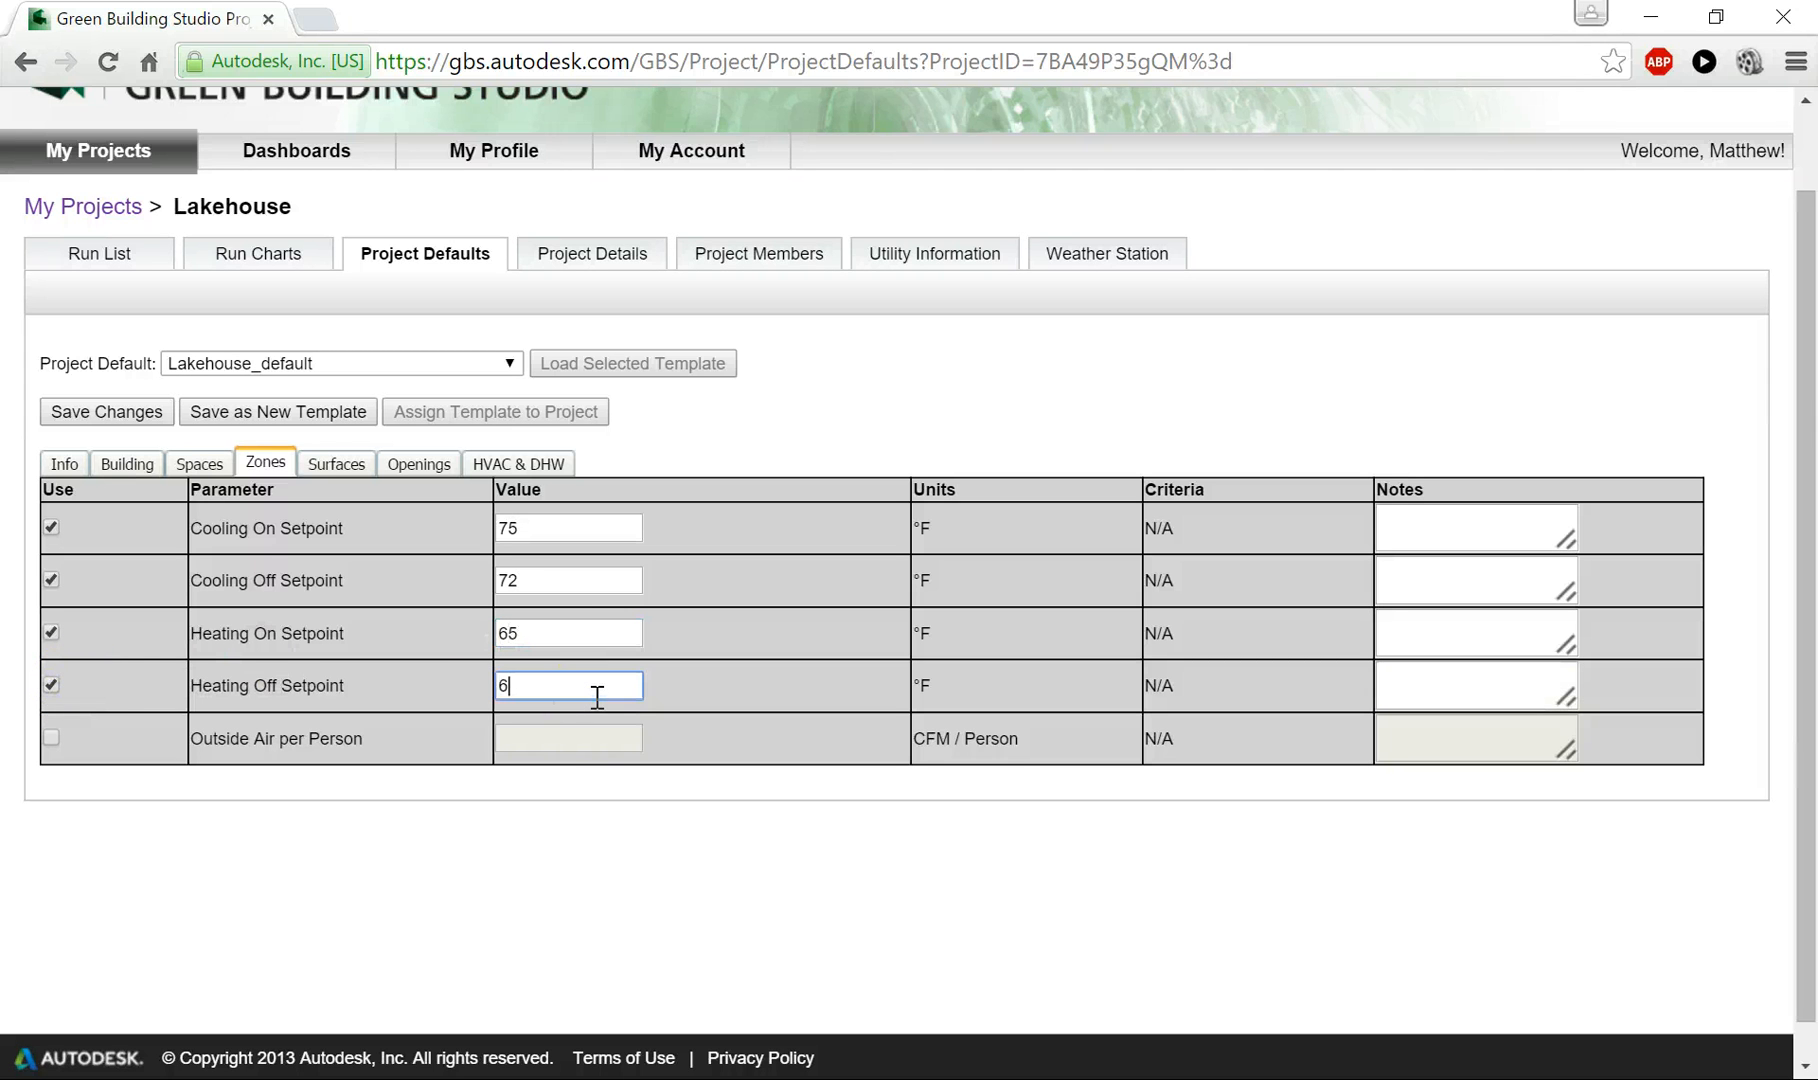
click(55, 740)
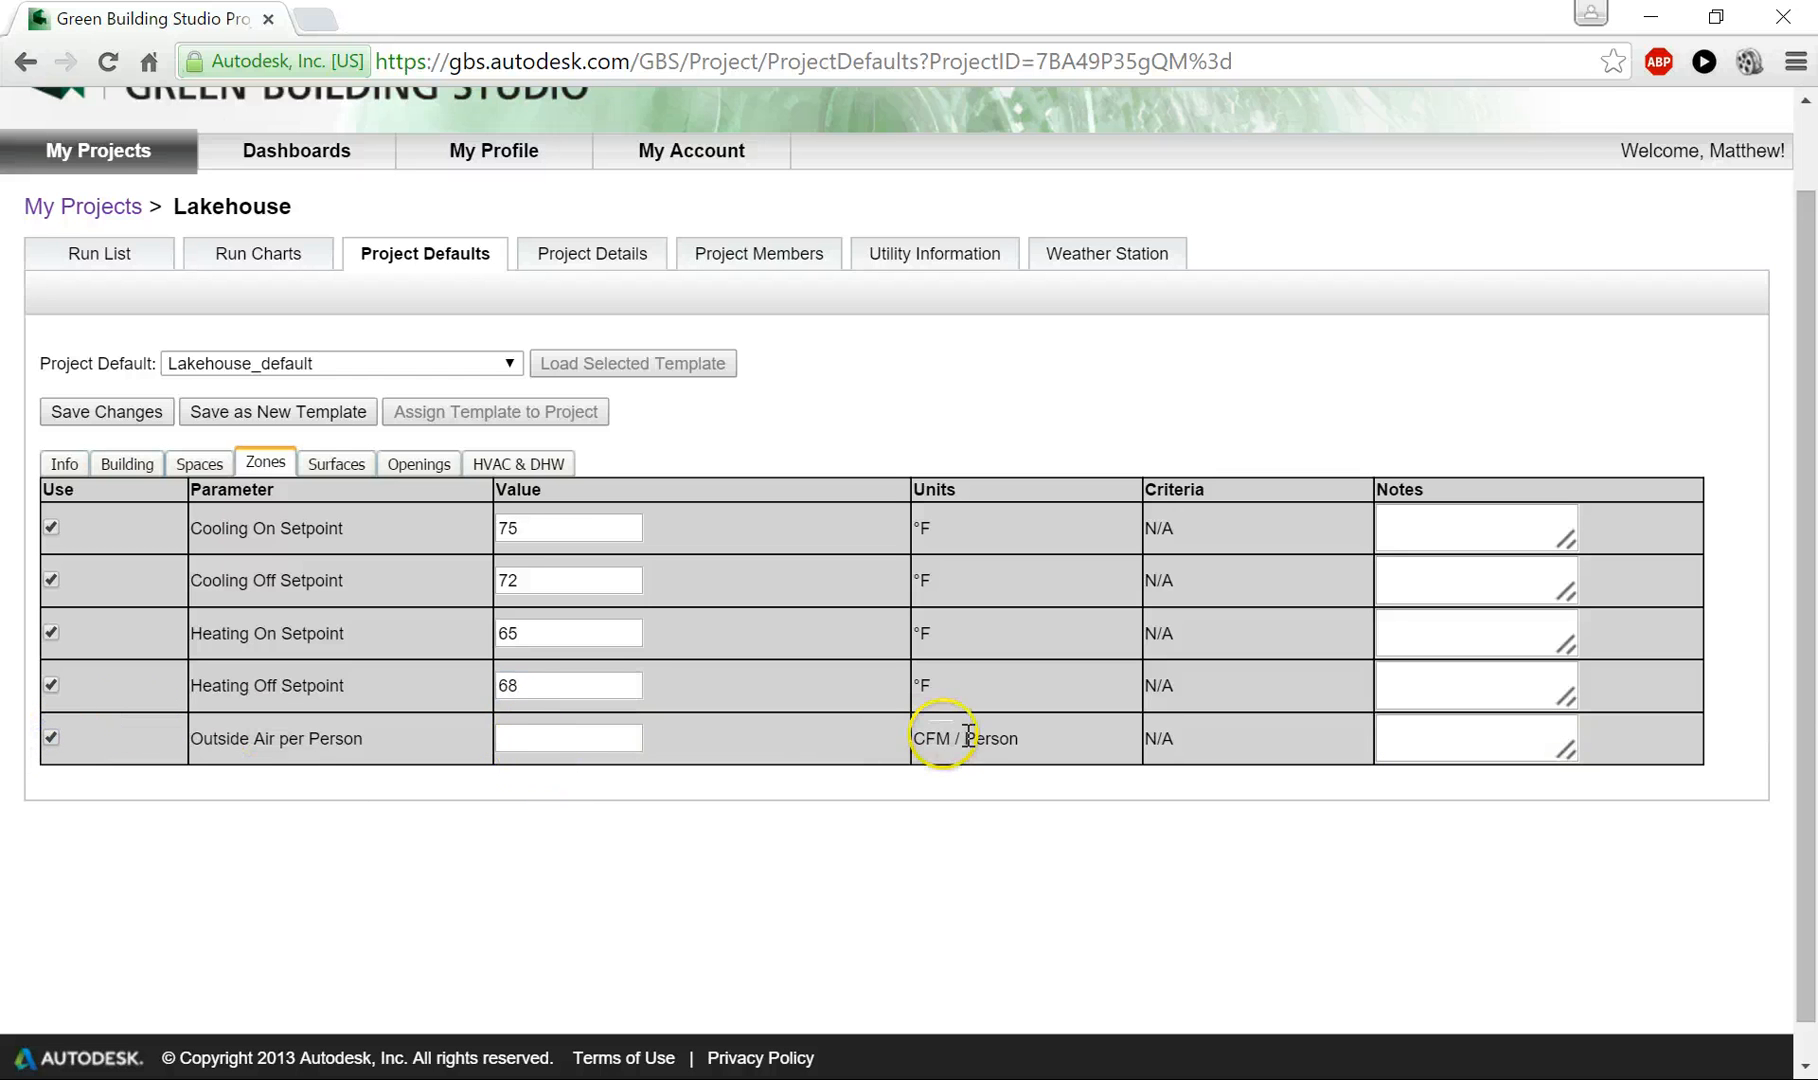
click(560, 737)
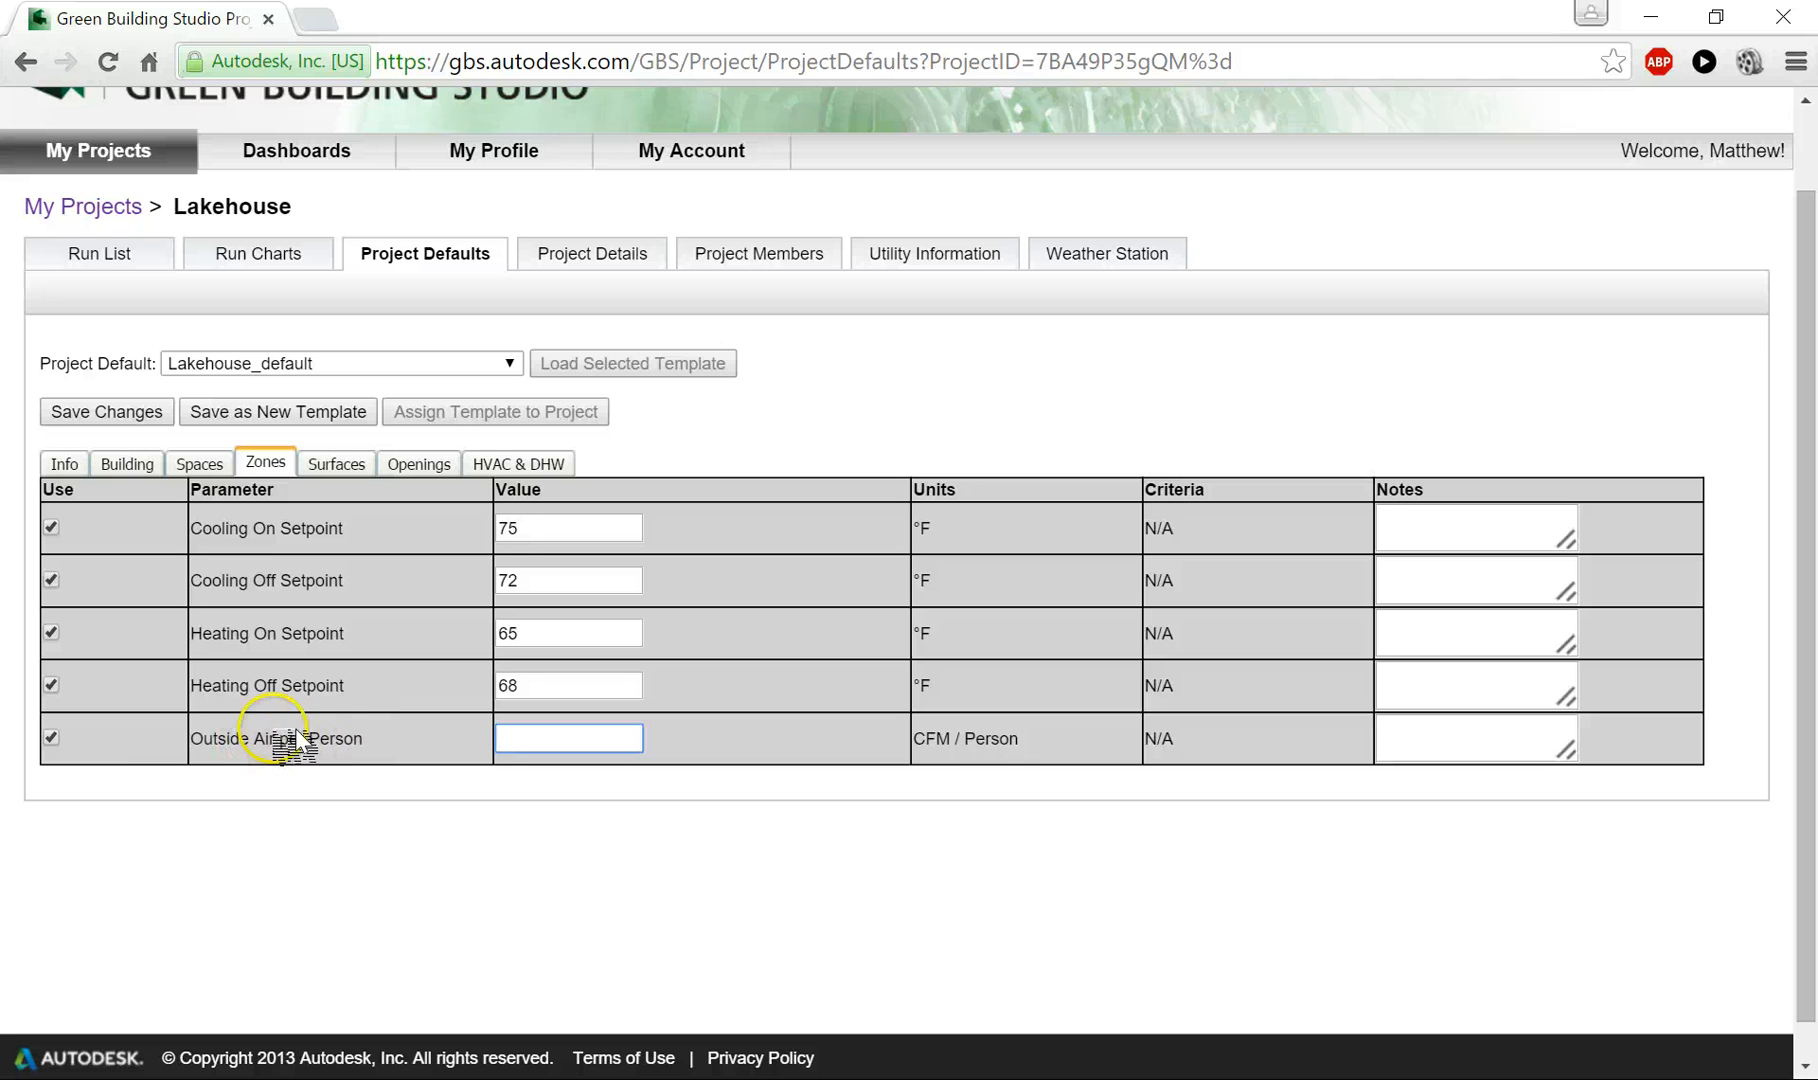
click(52, 738)
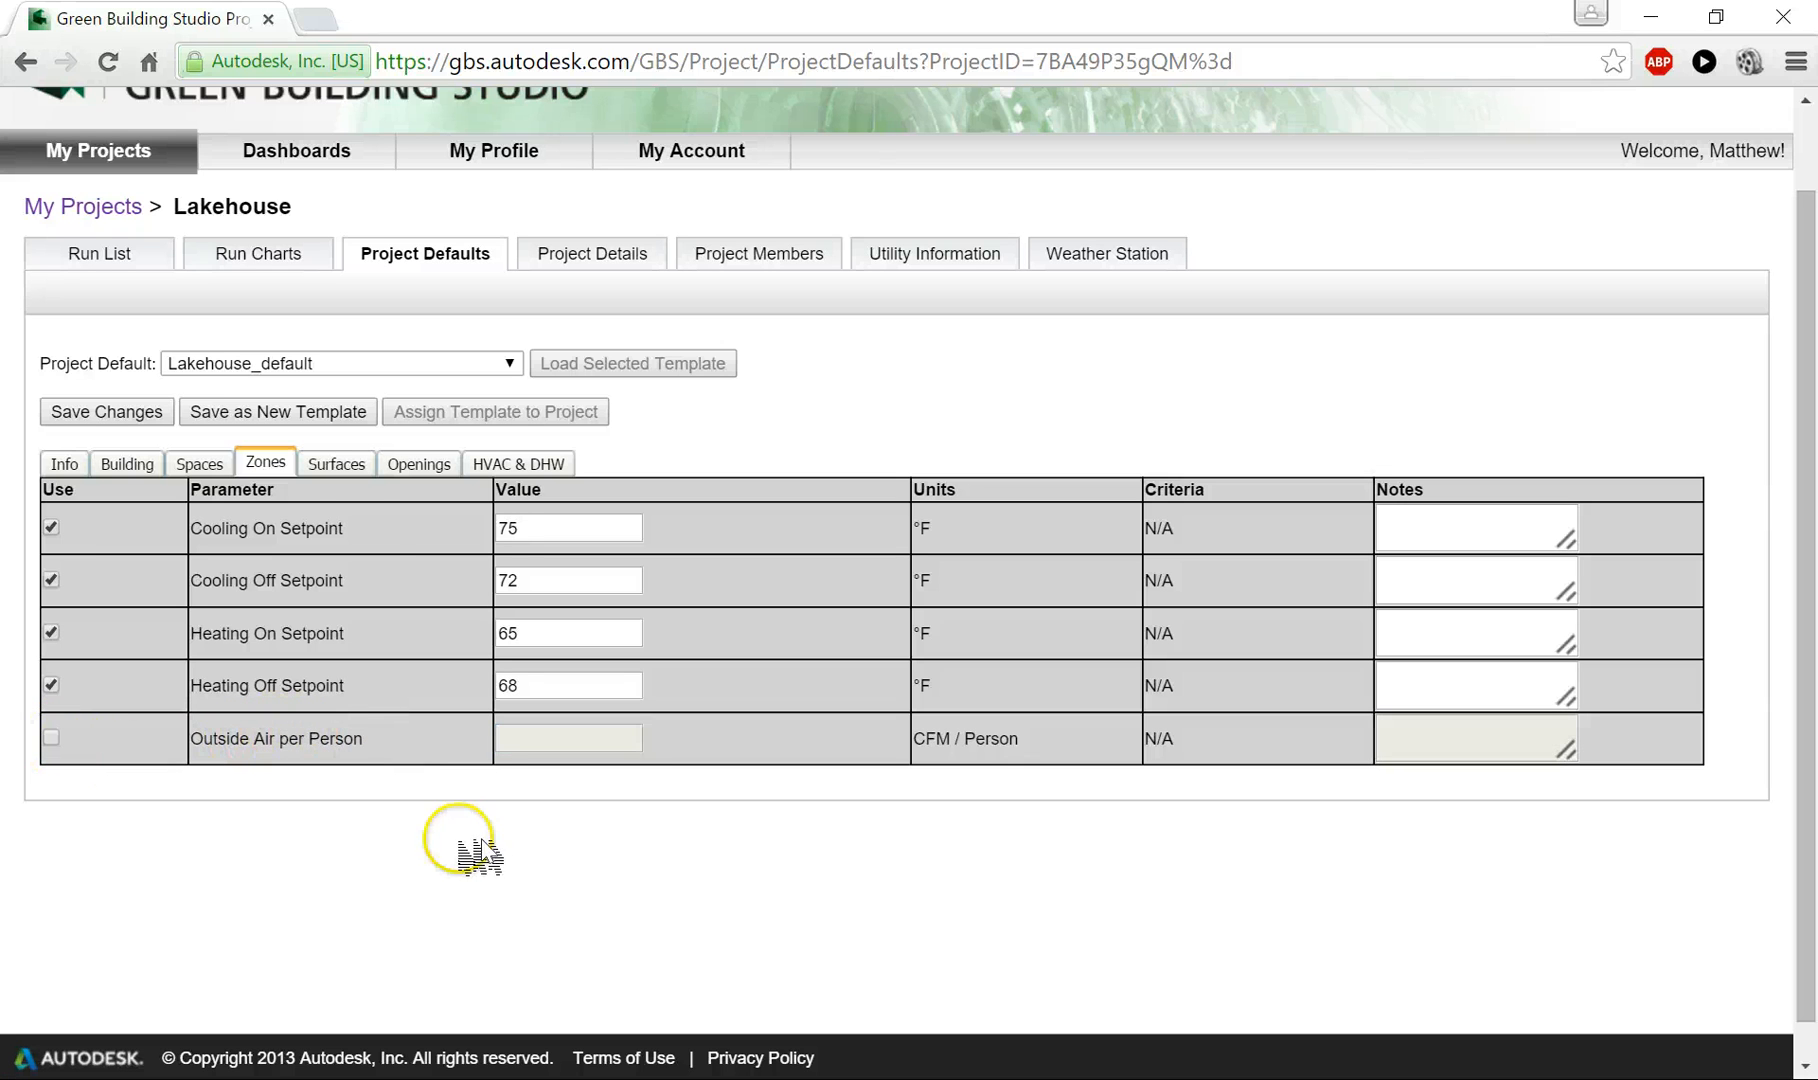
- Enable the roof default for surfaces and set the pitch roof to Roof - R38 Wood Frame Roof
click(345, 465)
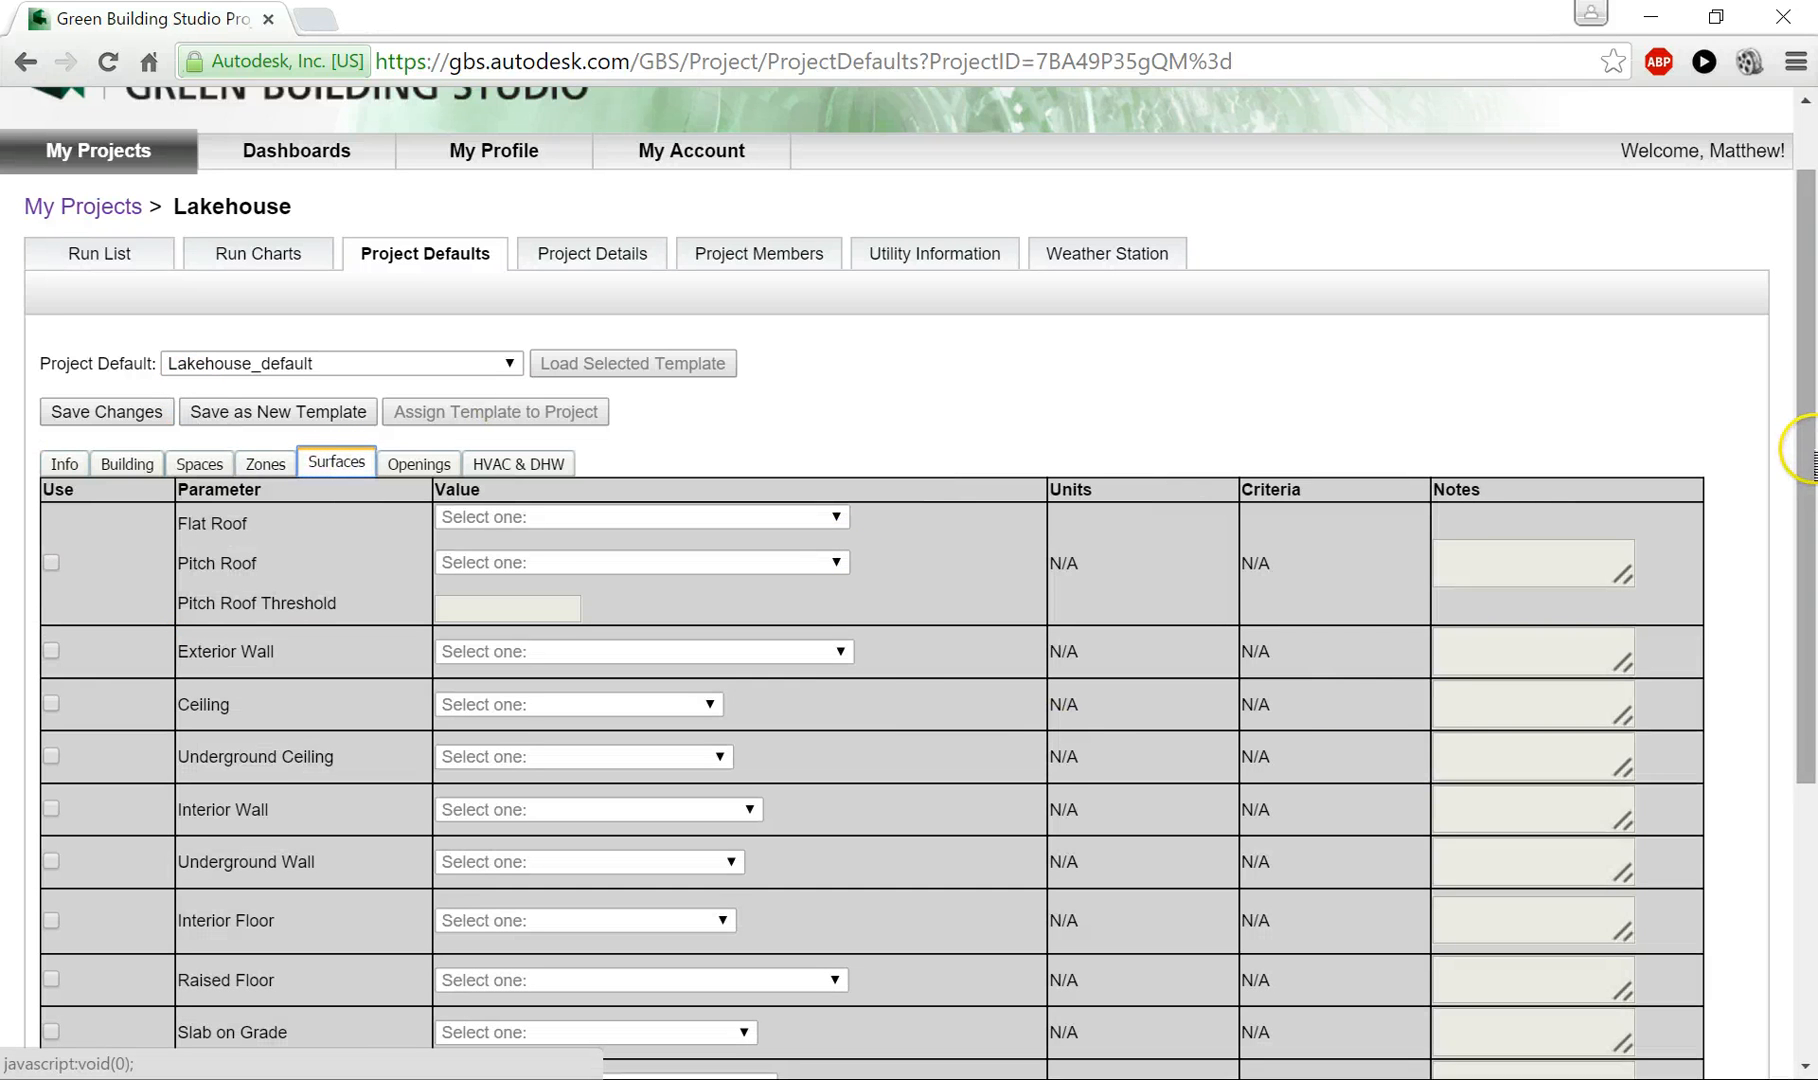
drag(1811, 455, 1811, 574)
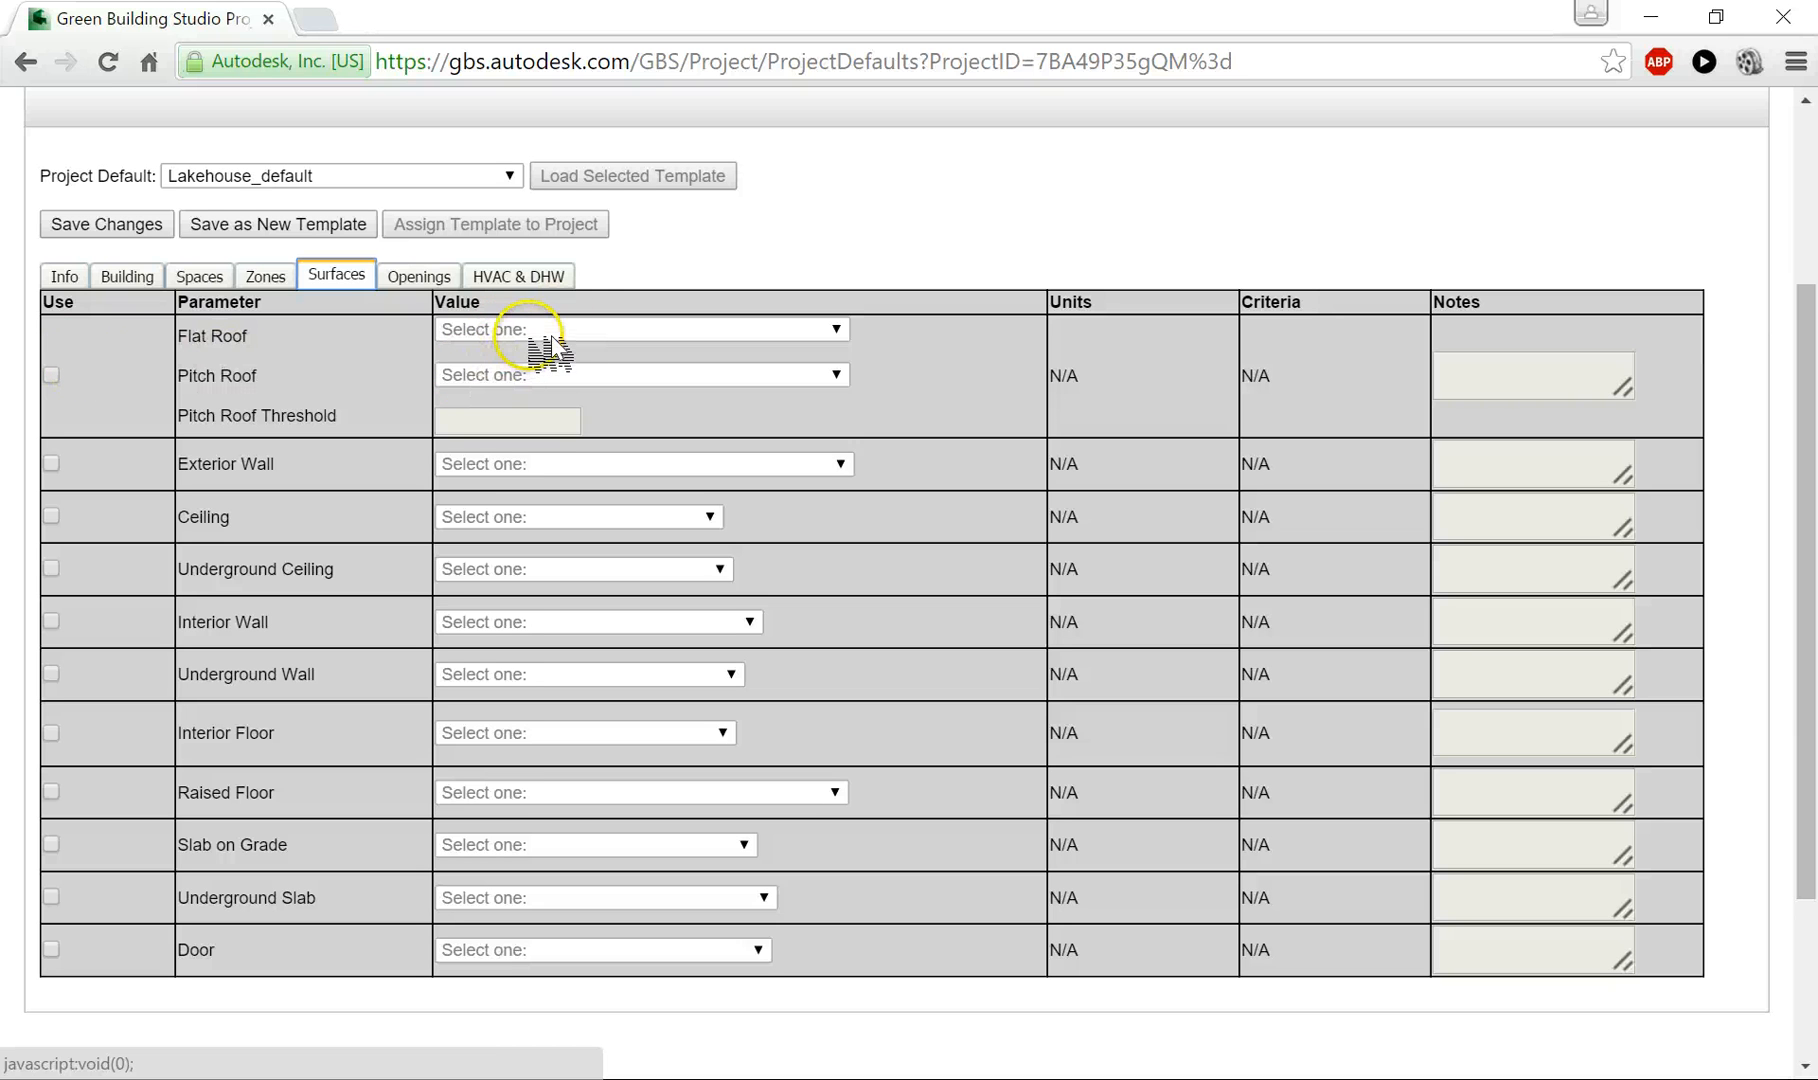
click(51, 376)
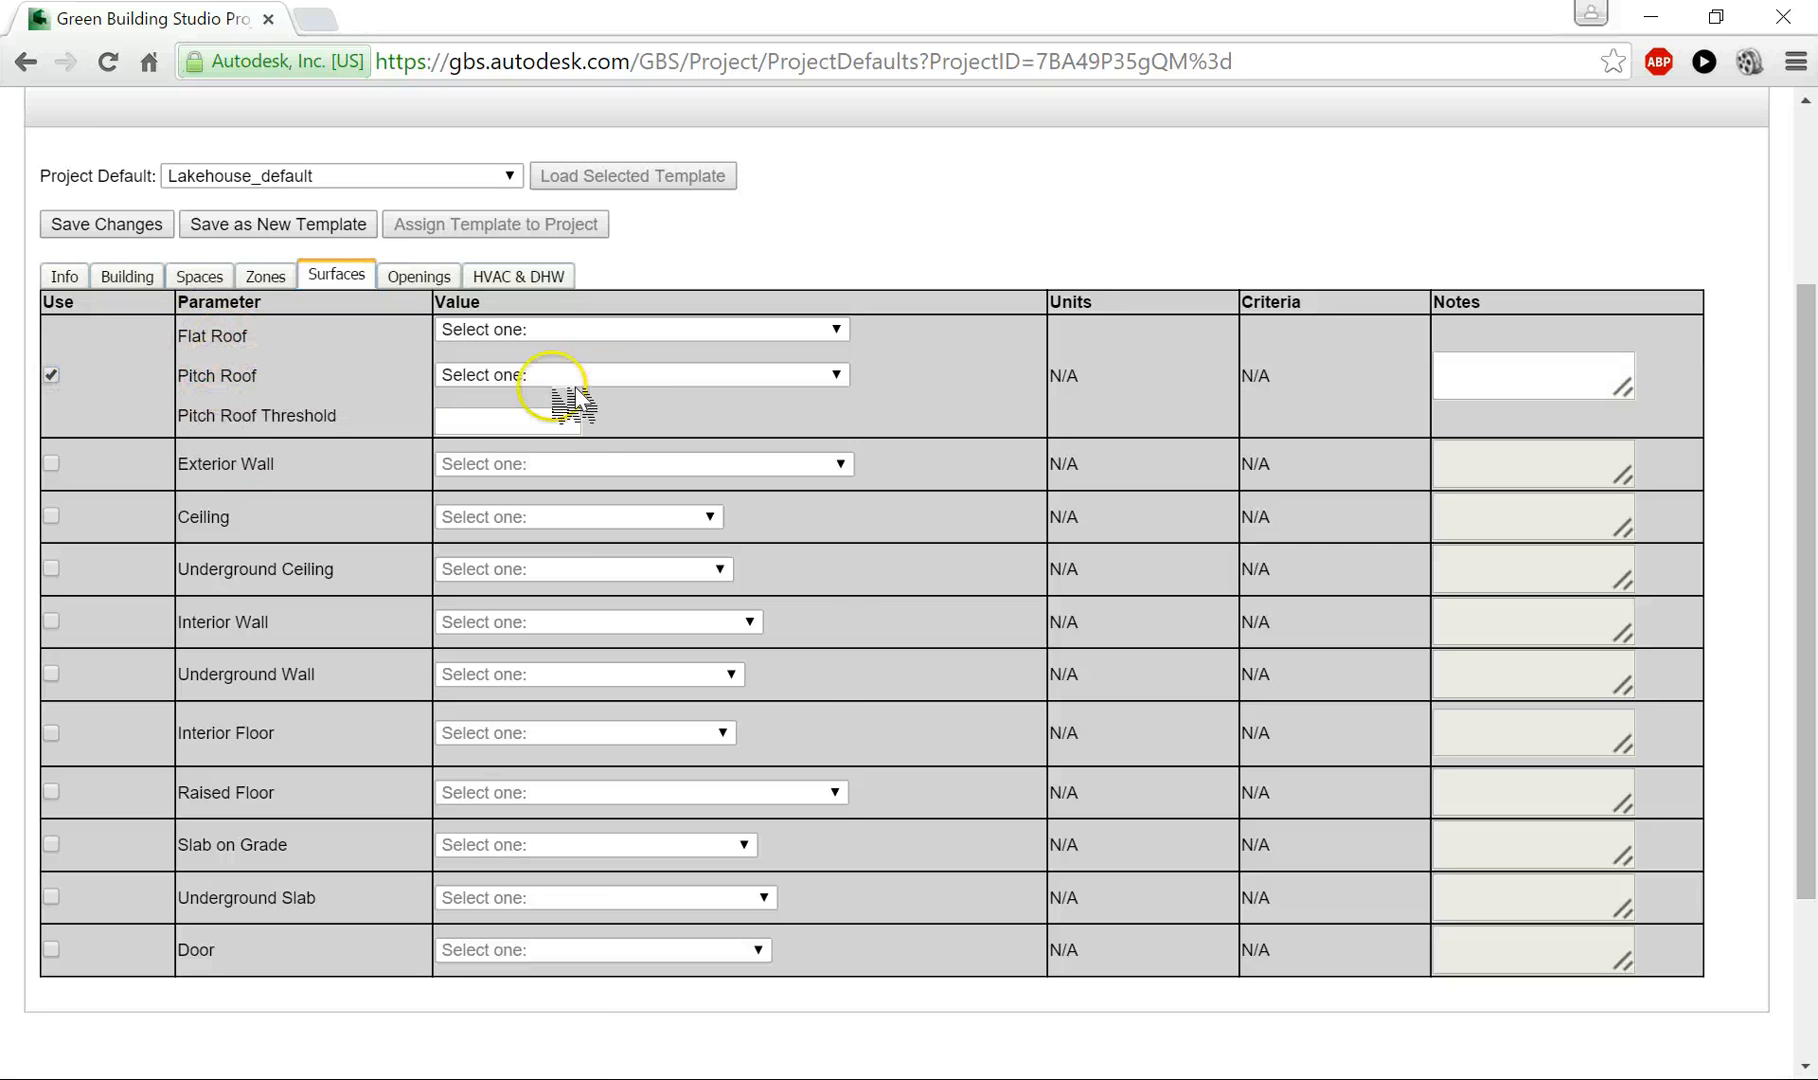
click(605, 375)
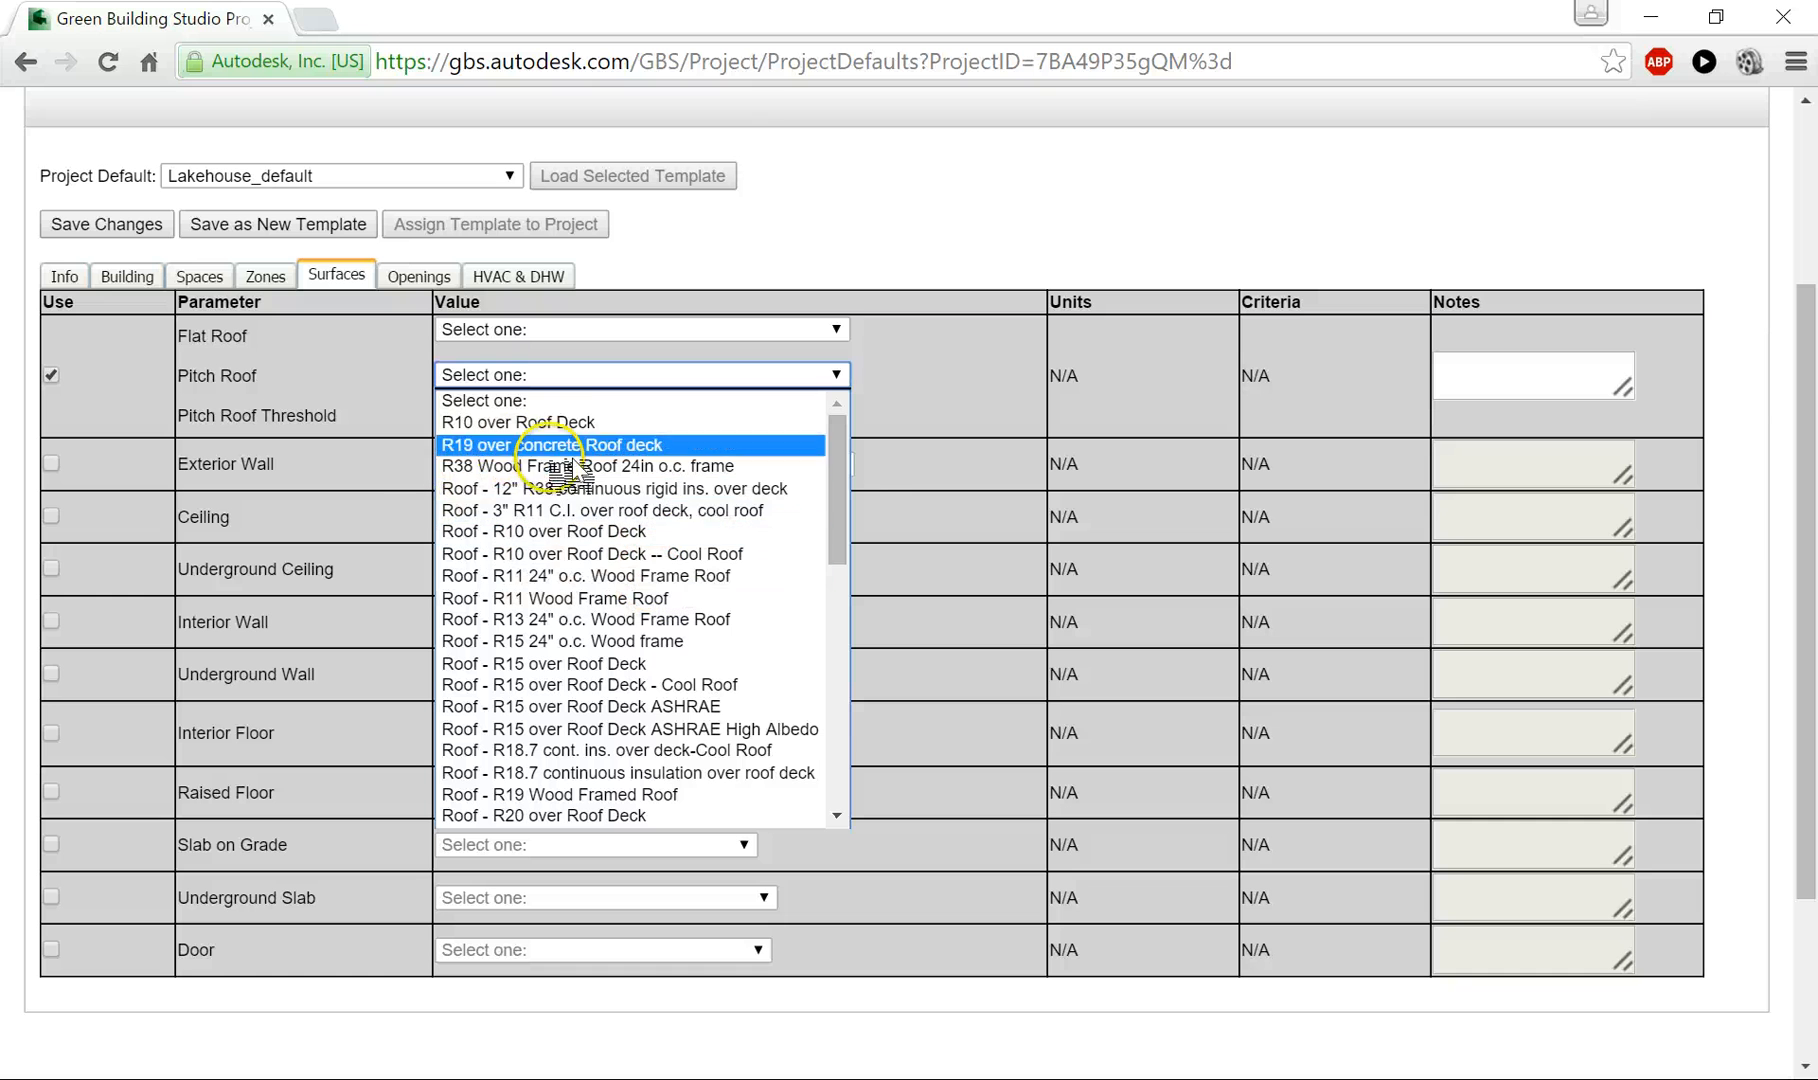
drag(835, 495, 842, 660)
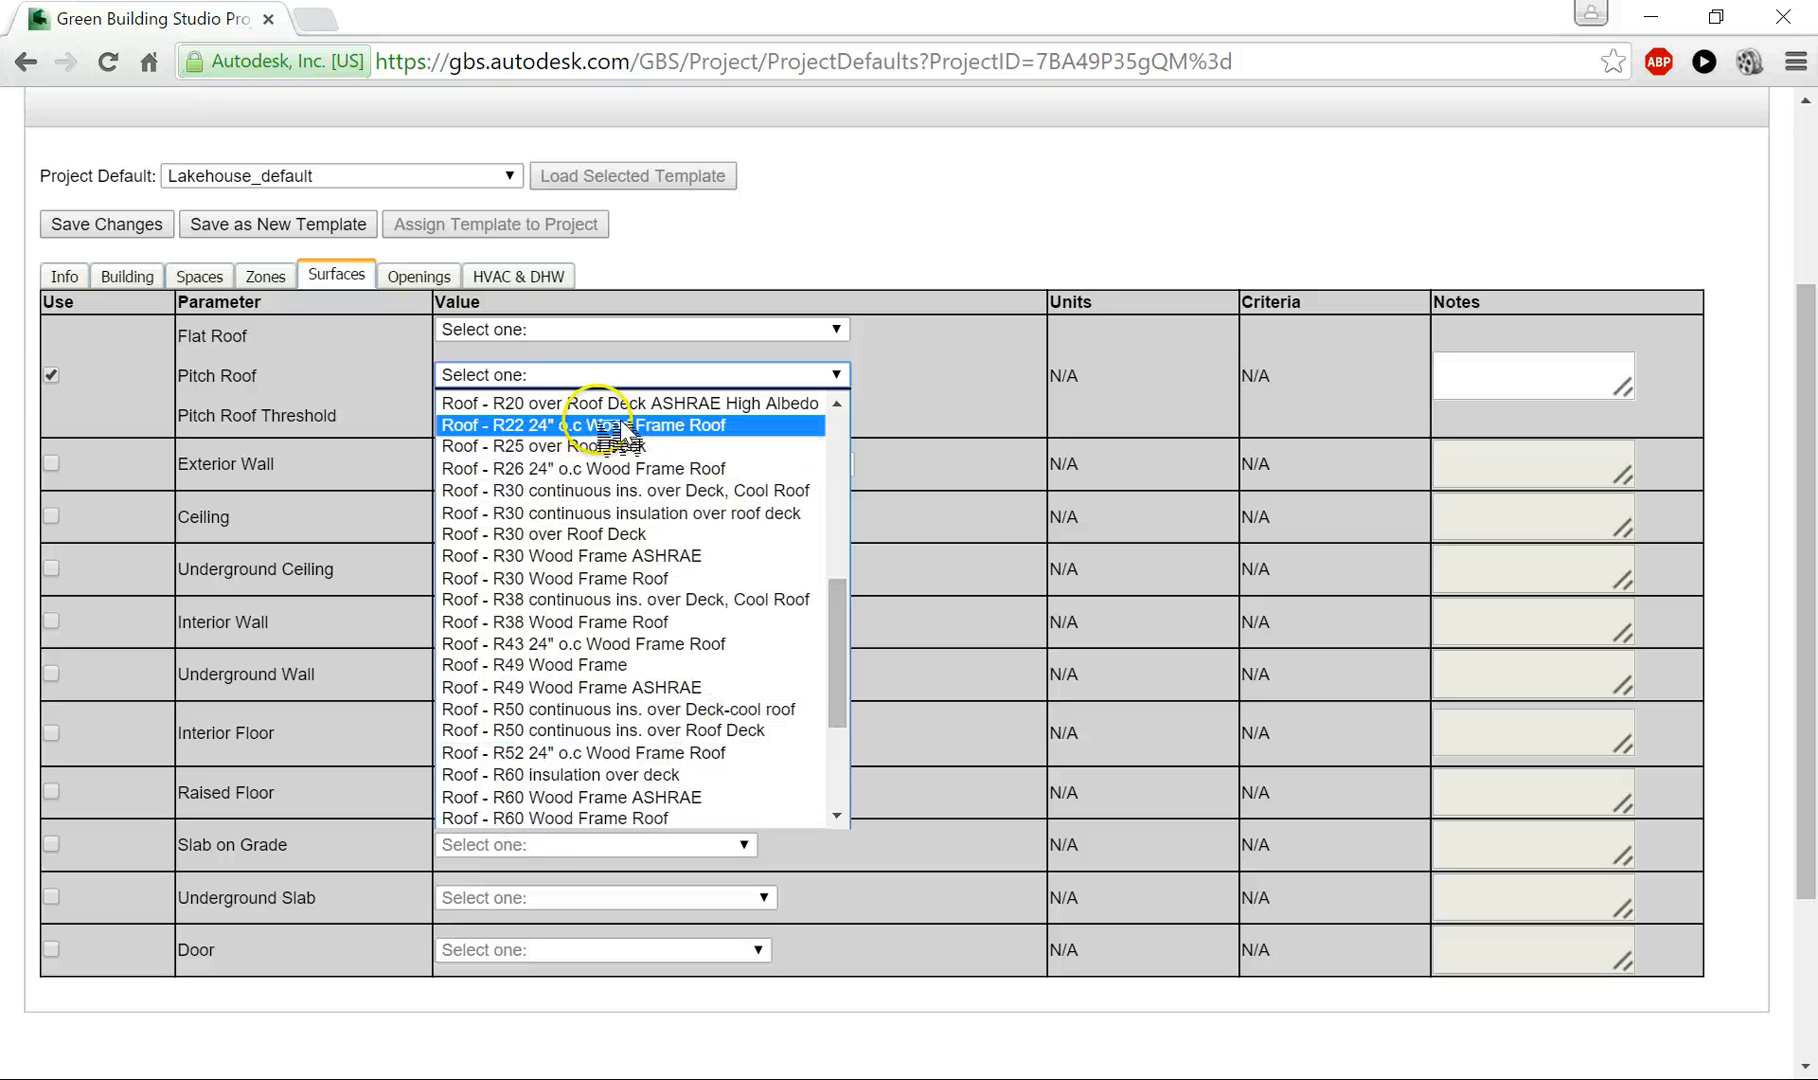
click(527, 622)
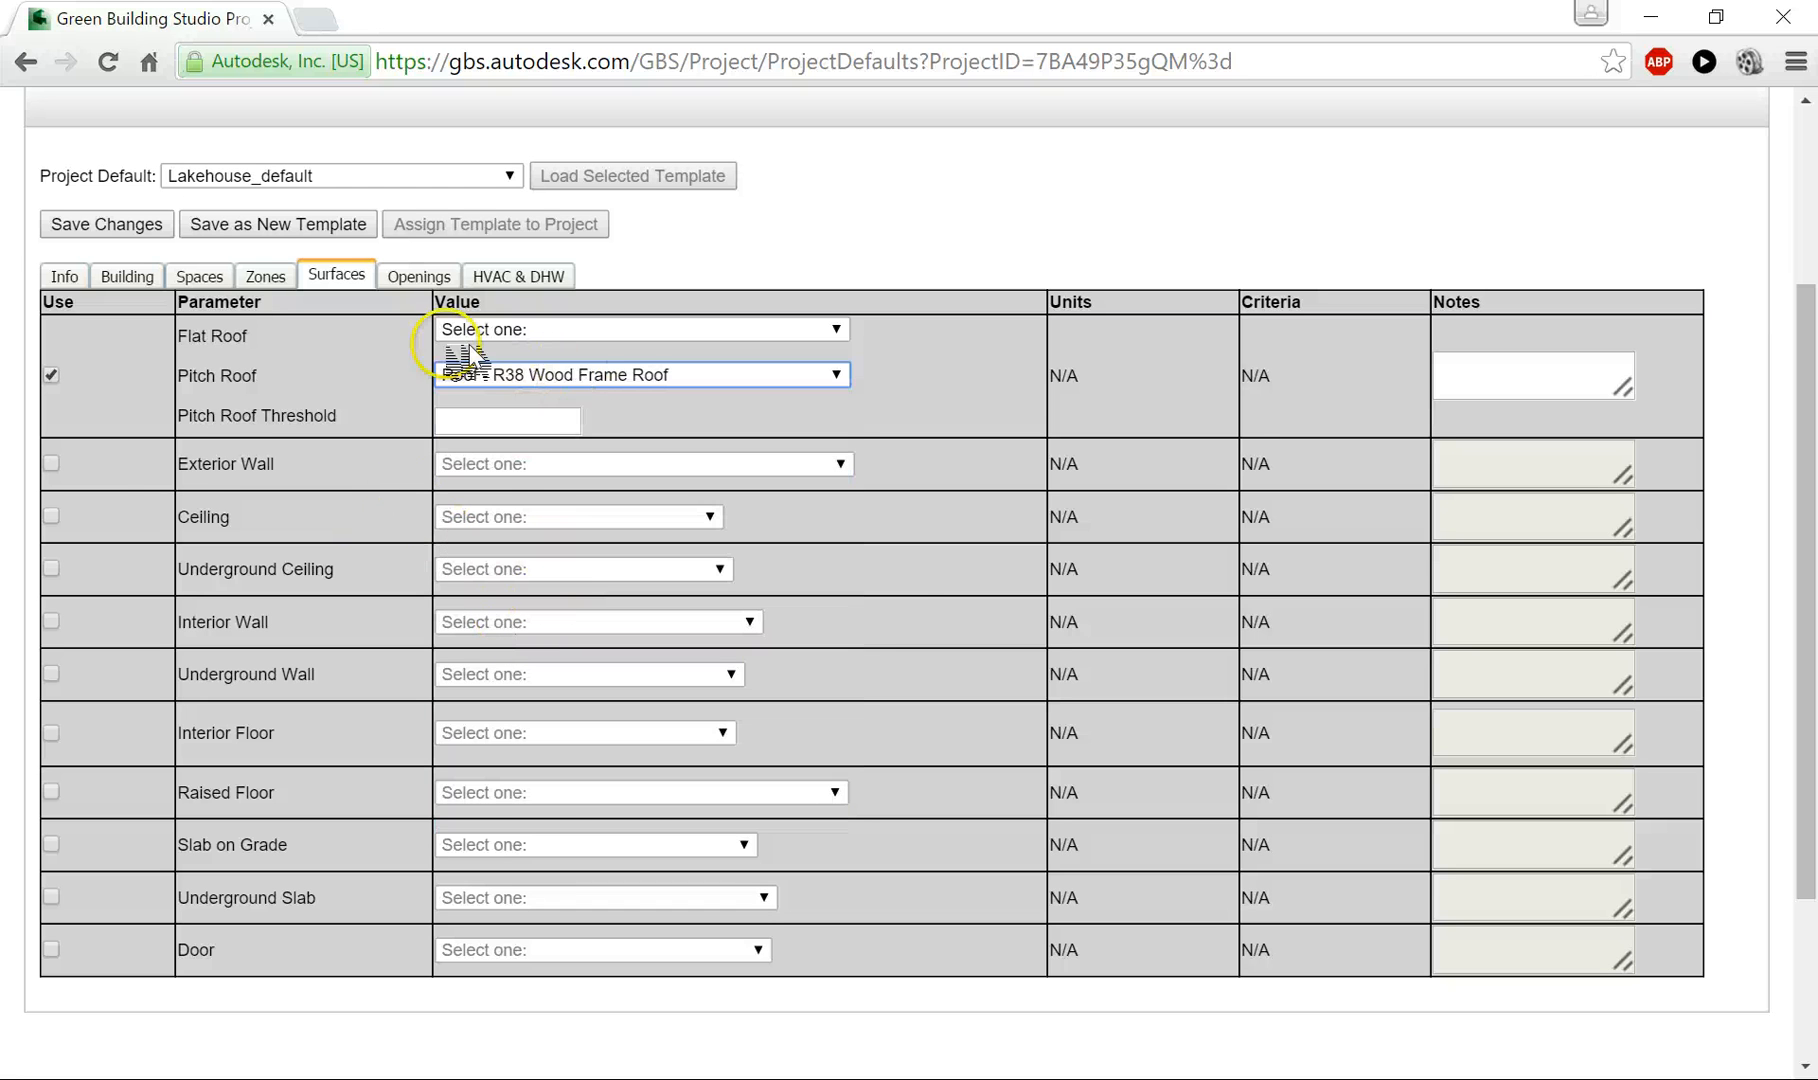
- Enable the Exterior Wall default and set it to Exterior Wall - R30 Wood Frame
click(51, 463)
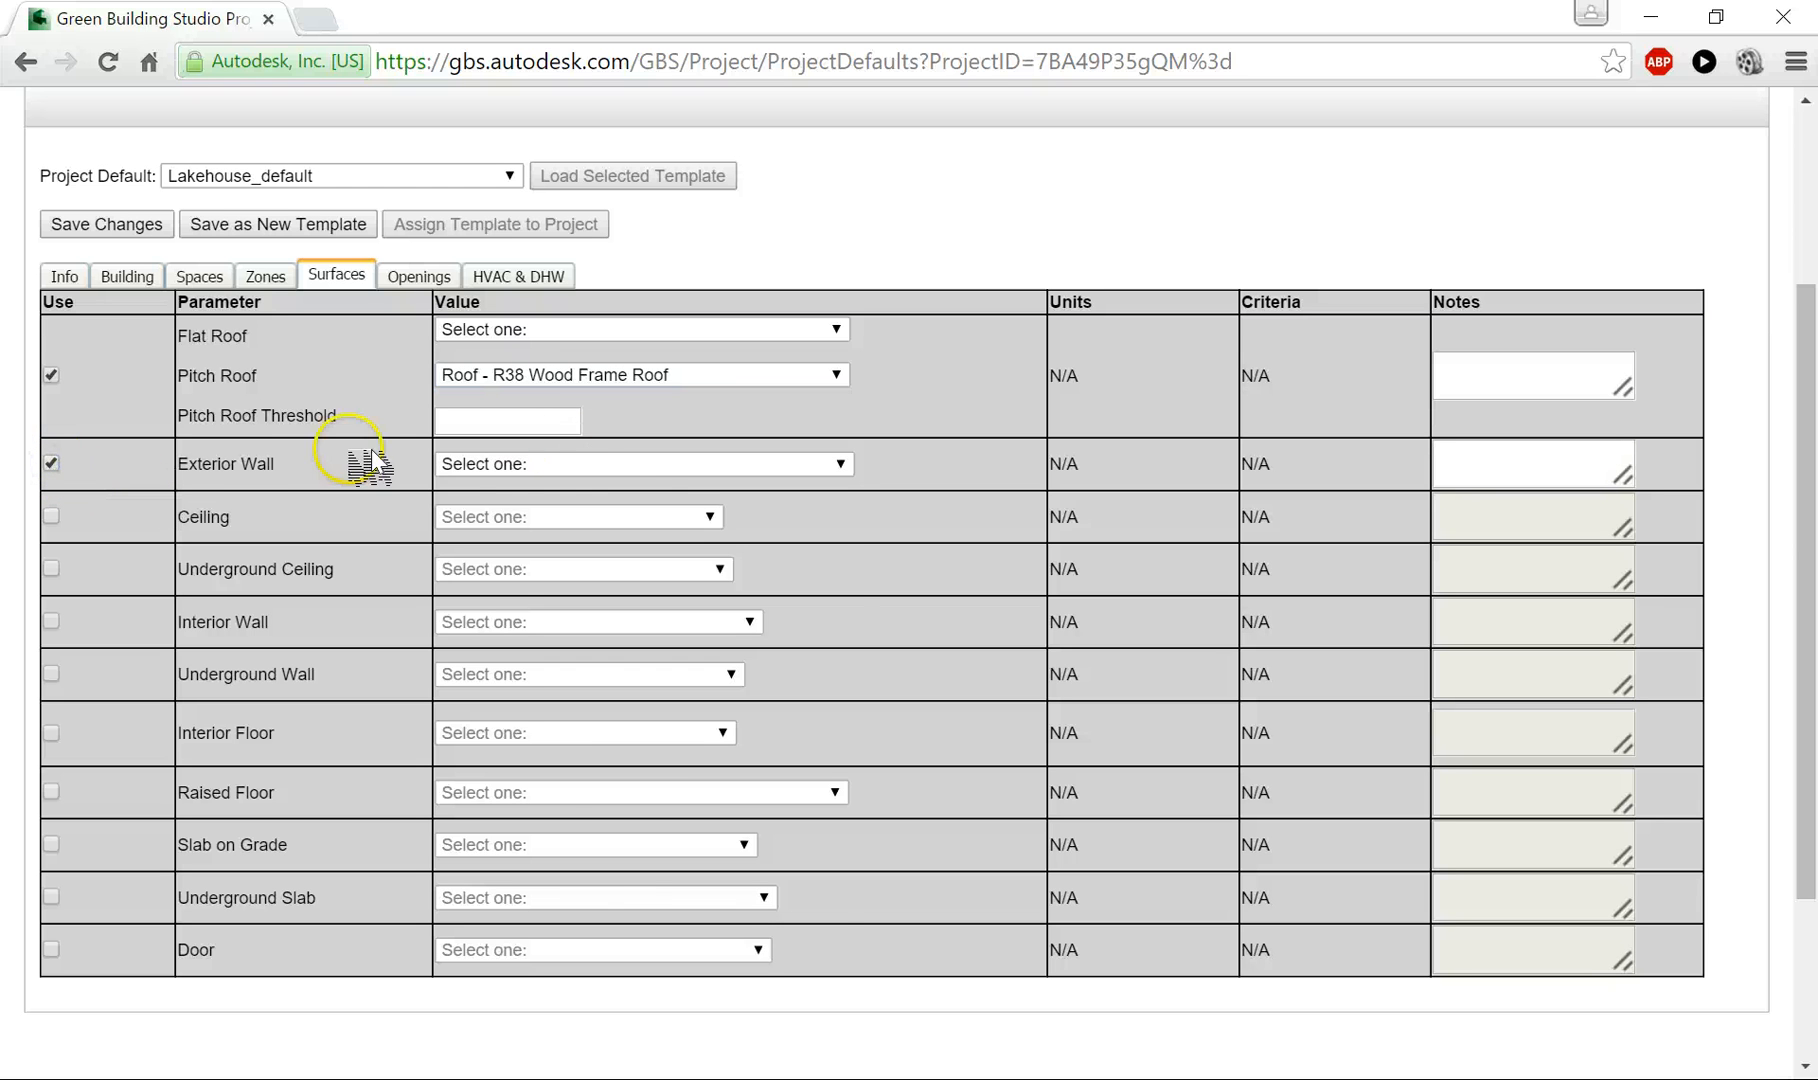
click(695, 465)
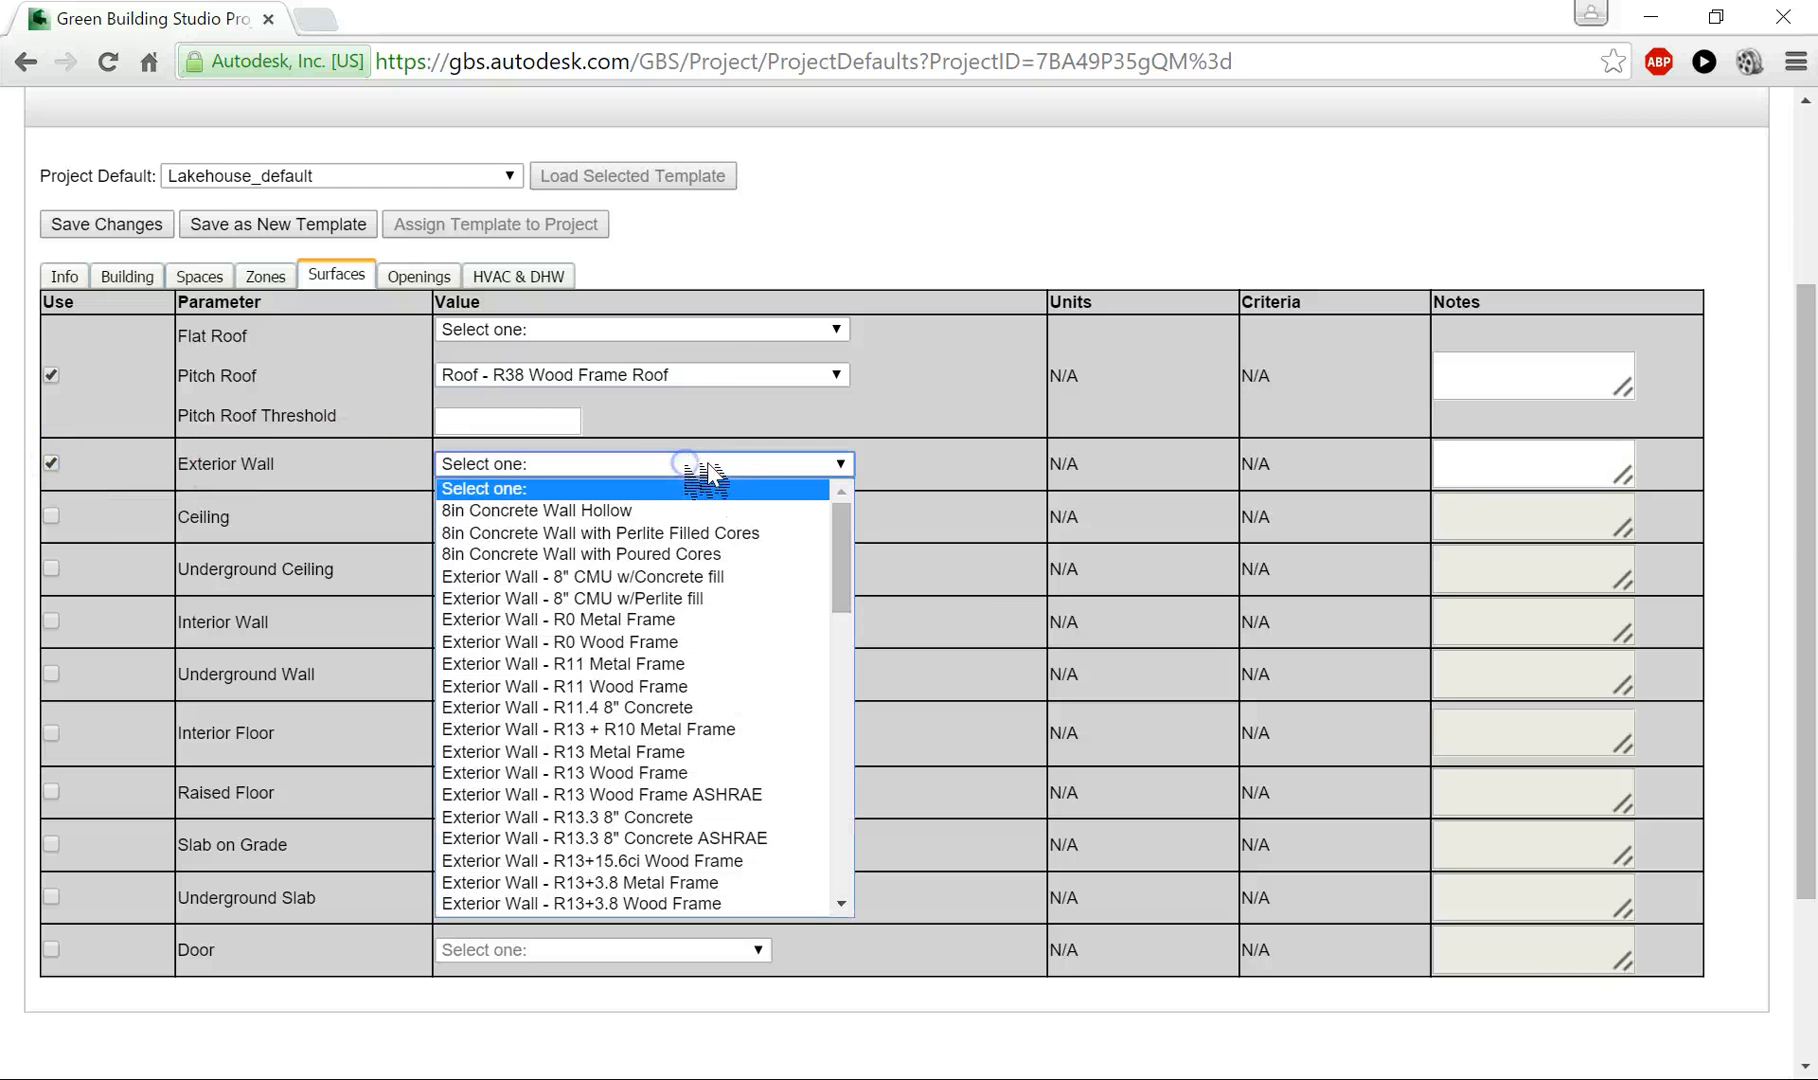
drag(841, 575, 835, 722)
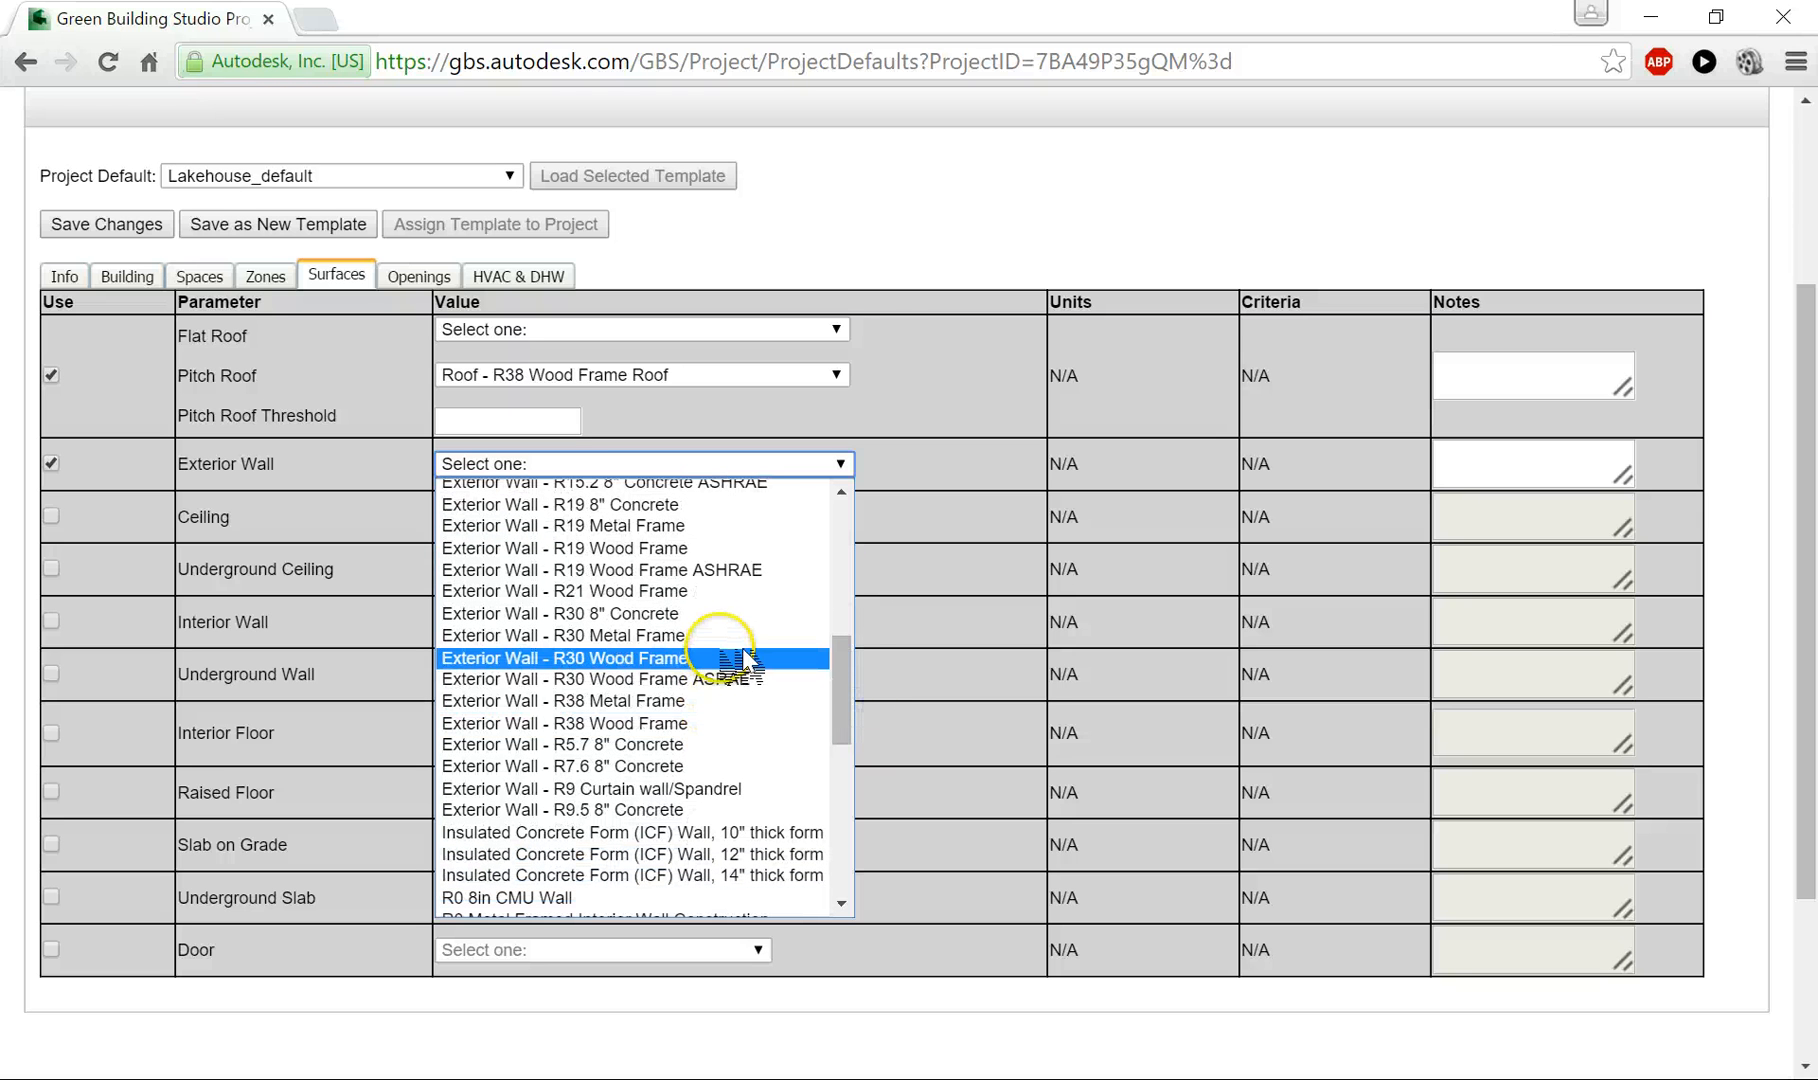
click(610, 658)
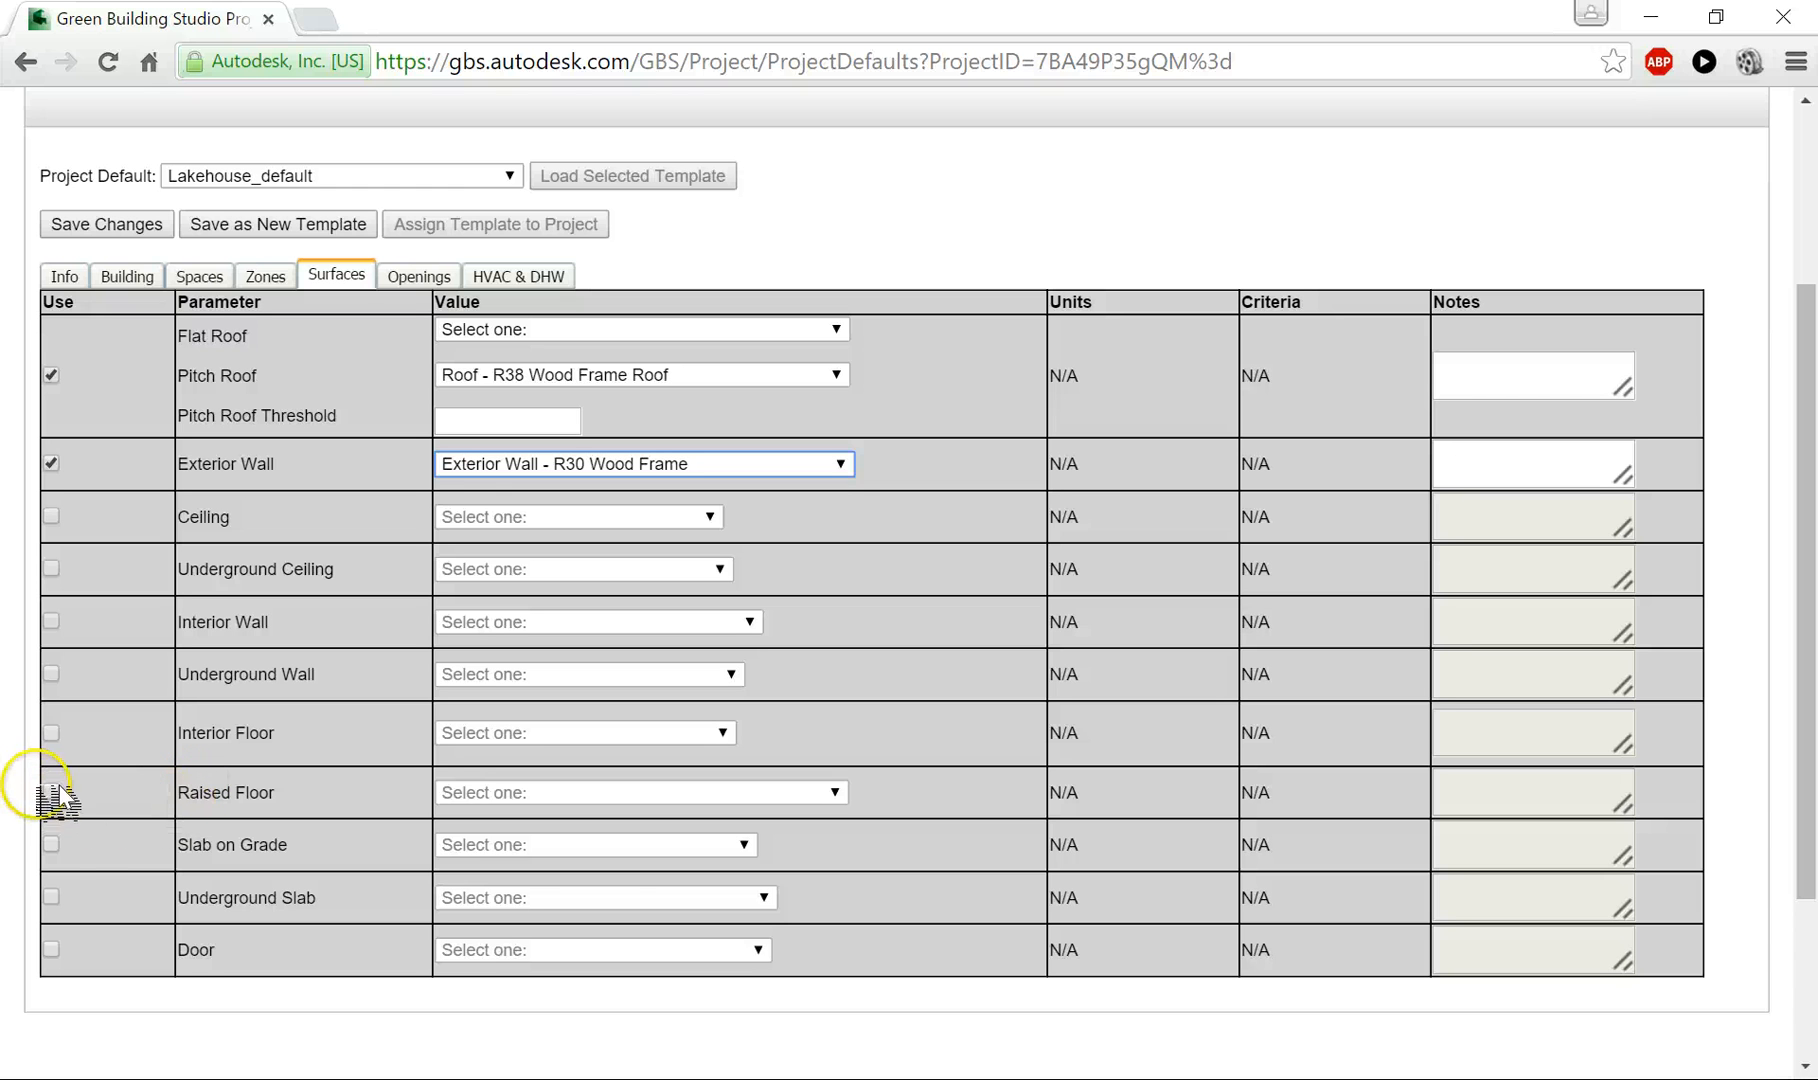
- Enable the Slab on Grade and Door defaults, choosing SlabOnGrade - slab w/ soil layer R10 and Door - R5 door
click(51, 843)
click(475, 844)
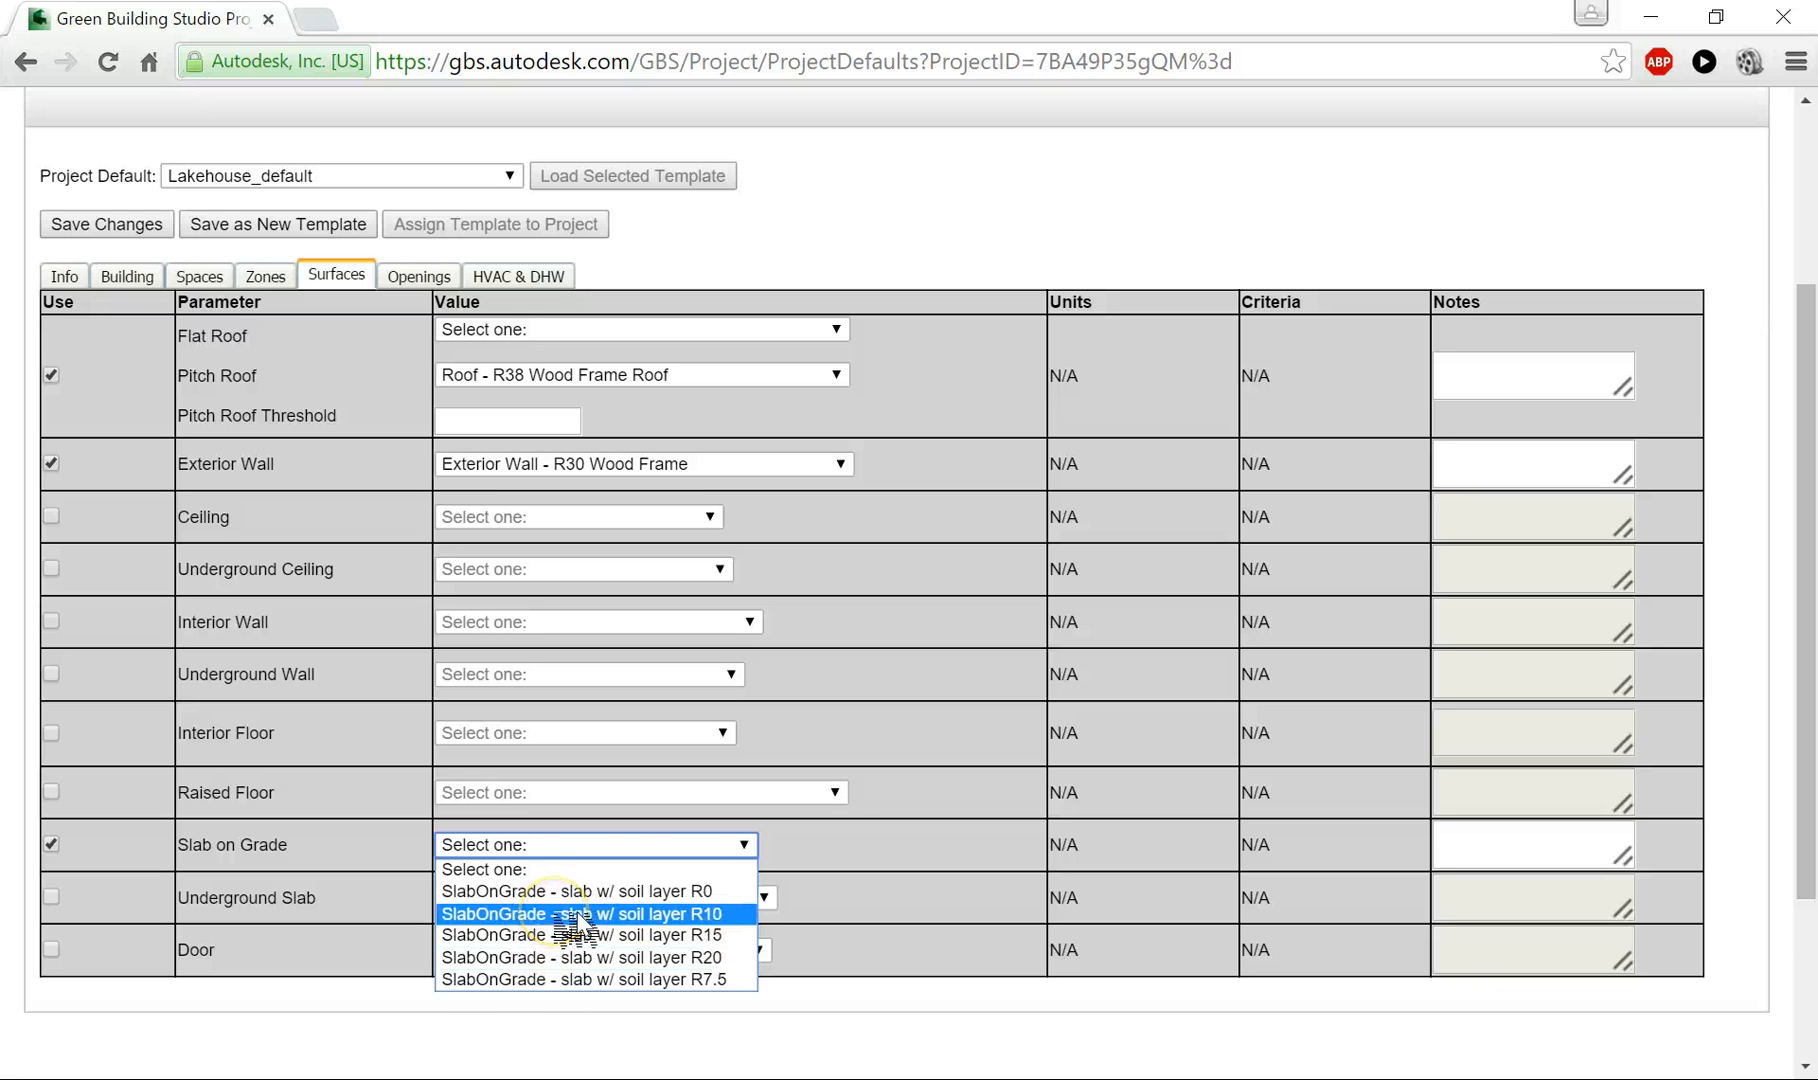
click(548, 914)
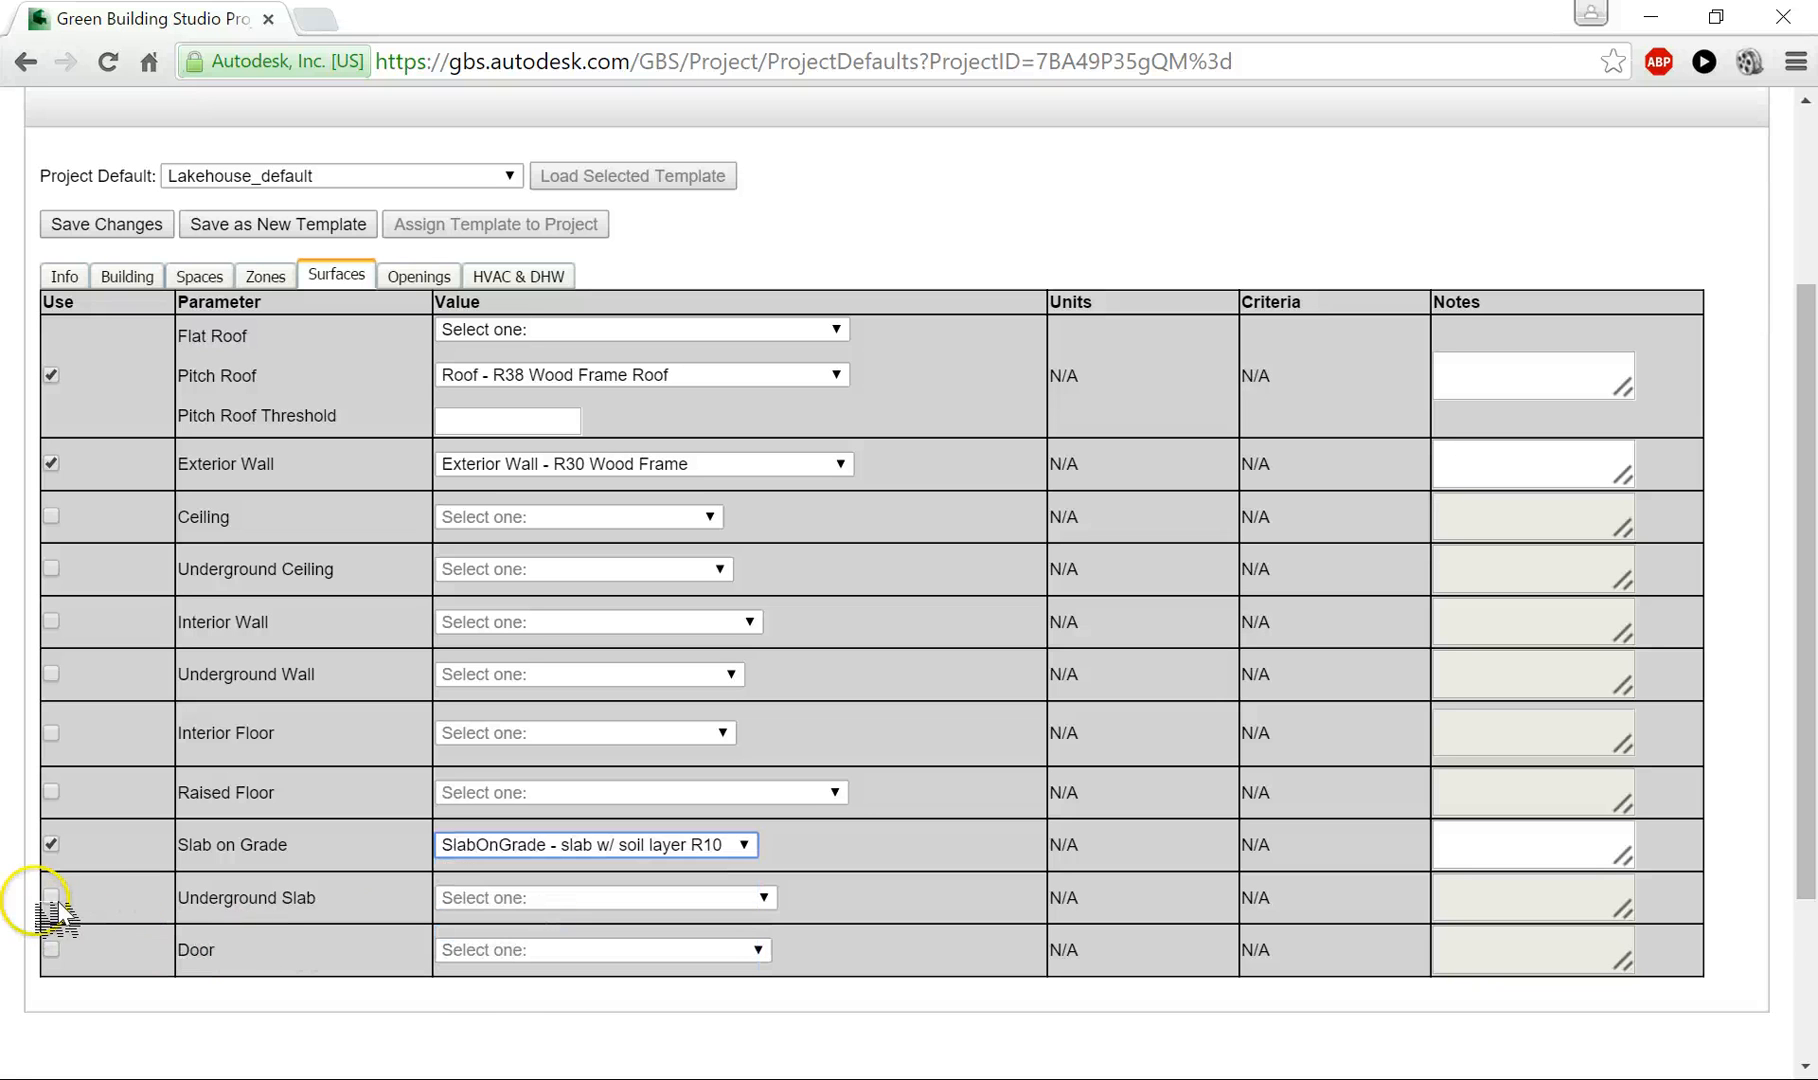
click(51, 948)
click(481, 948)
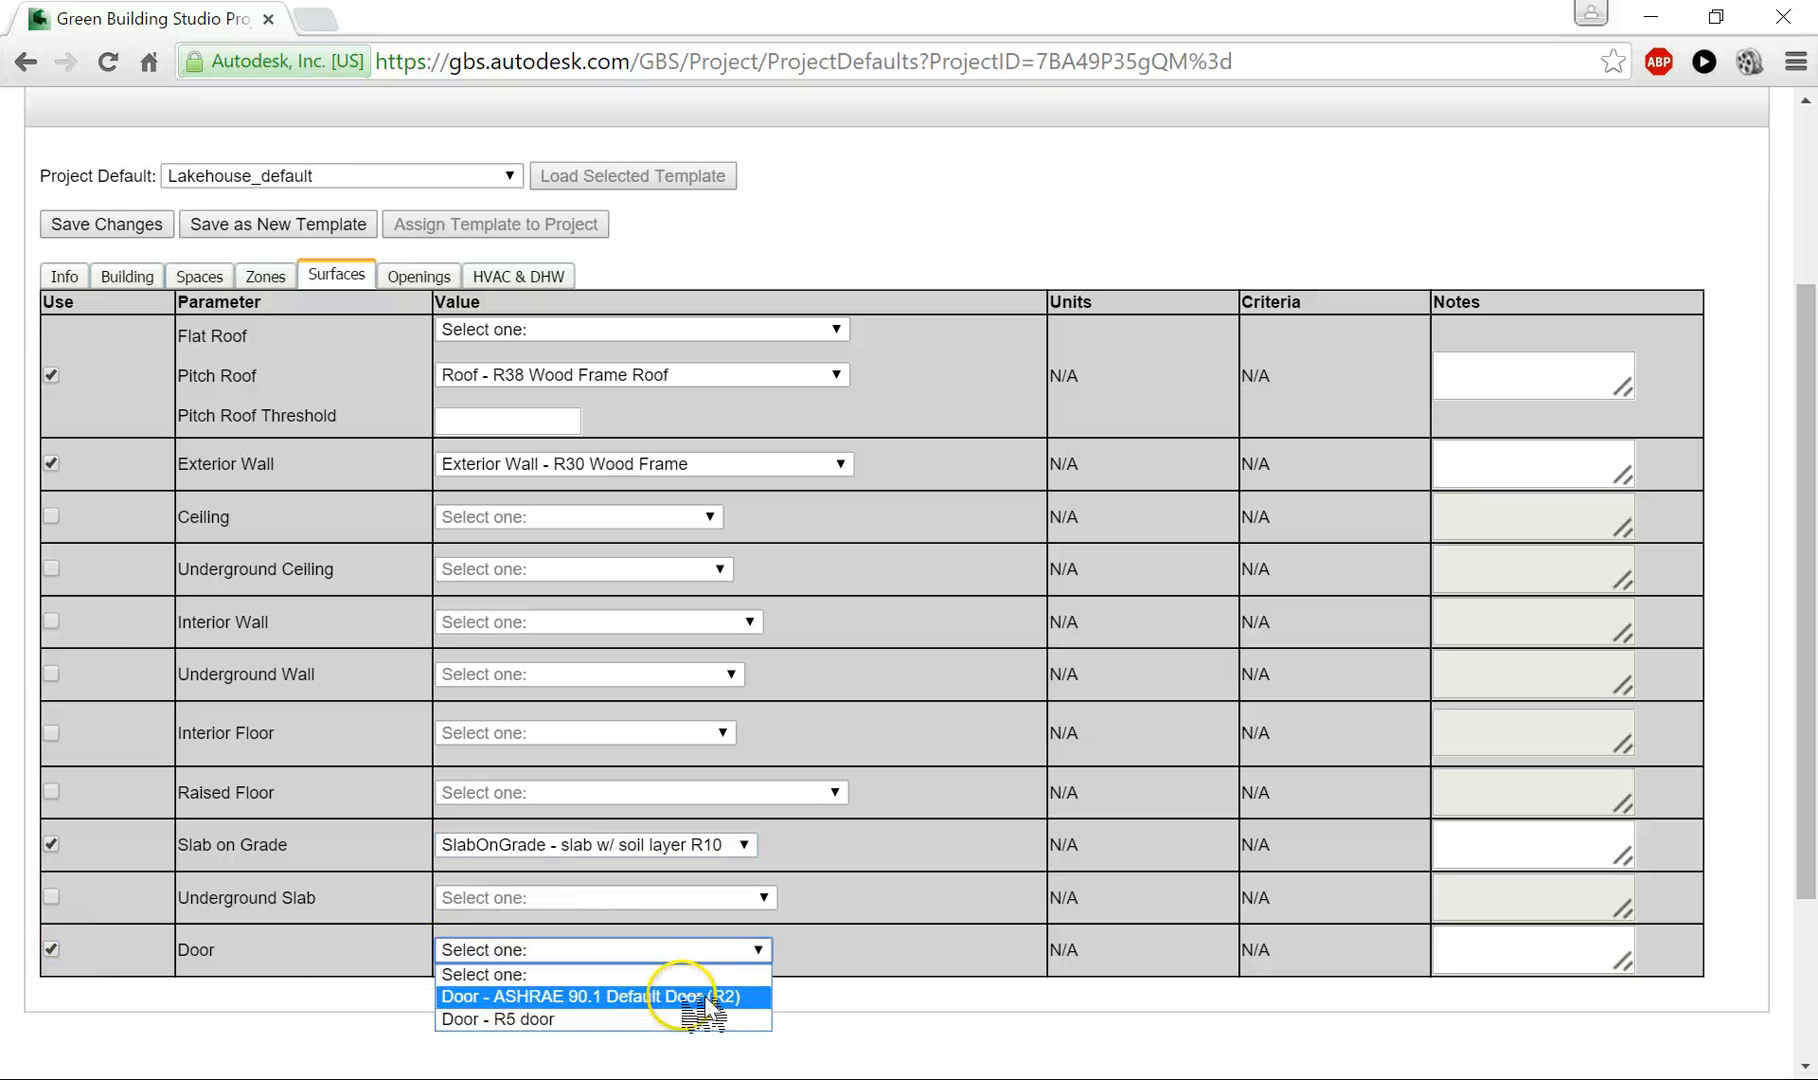
click(583, 1020)
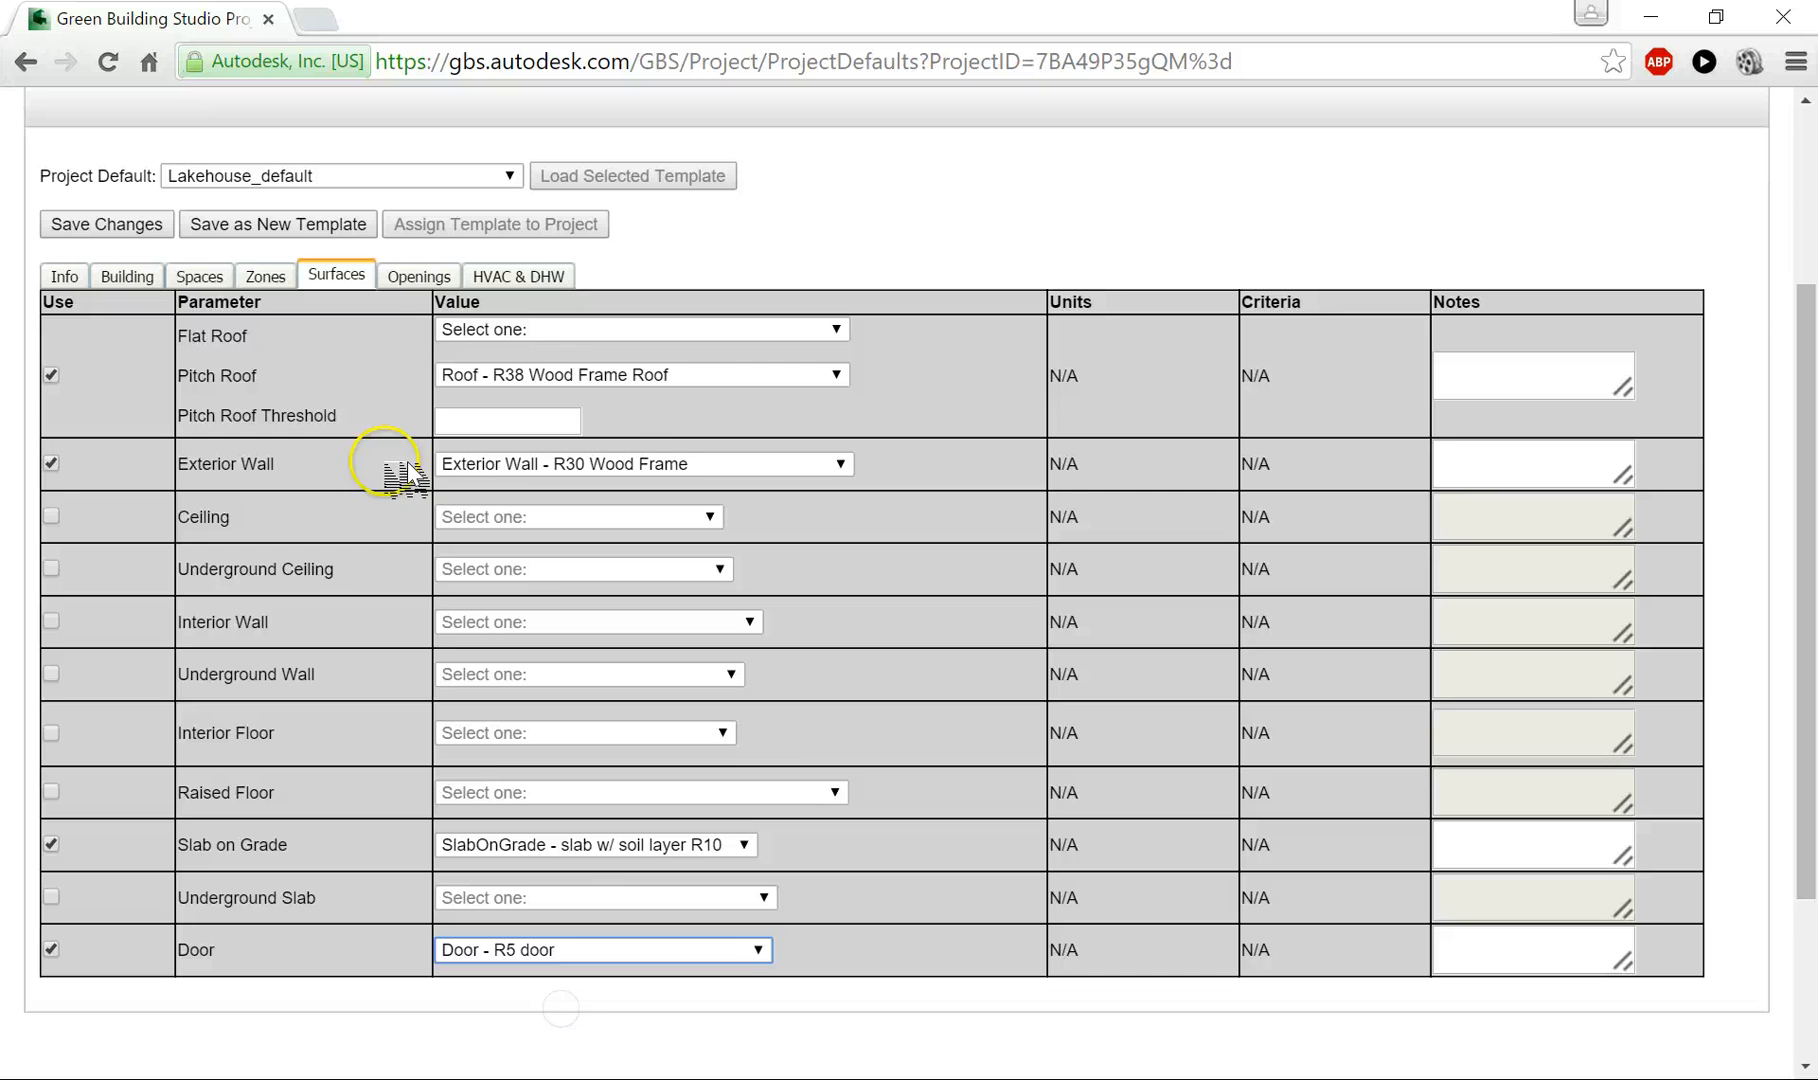
- Enable the North Glaze default for openings and set it to Double Low-E Clear U-SI 2.41, U-IP 0.42, SHGC 0.42, VLT 0.68
click(419, 274)
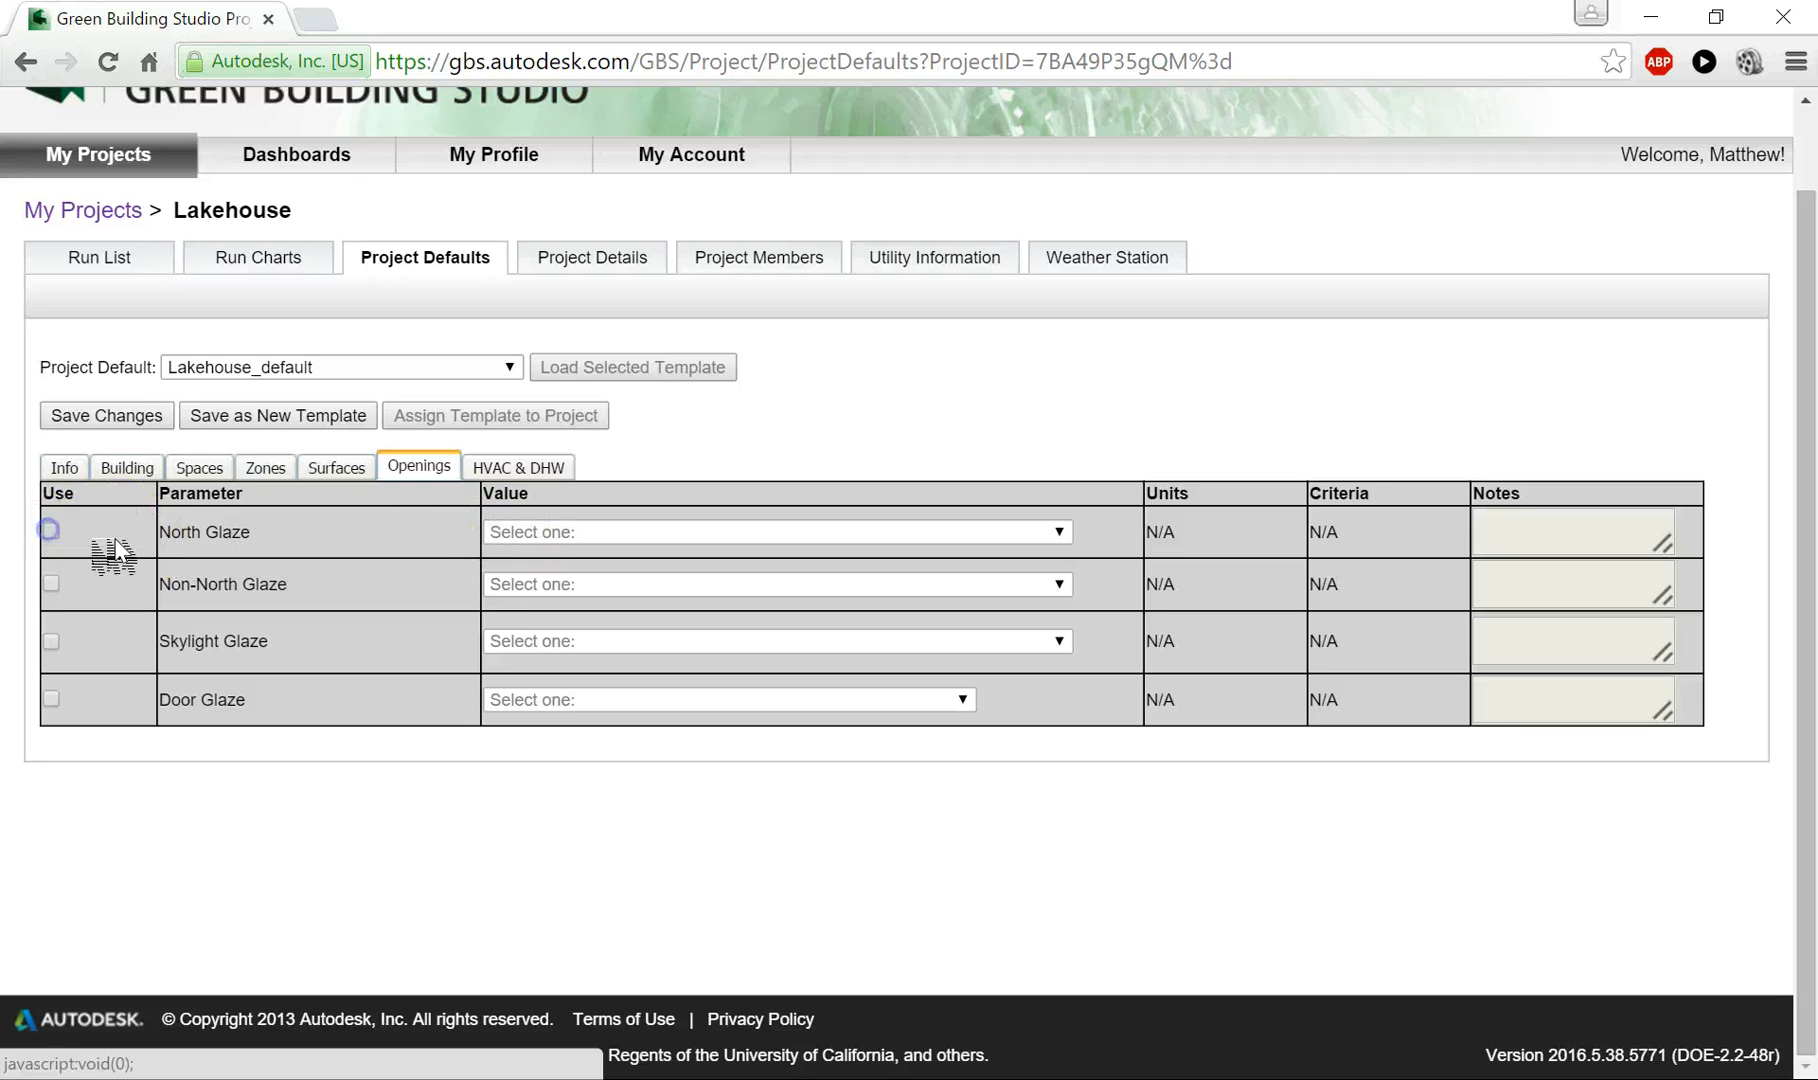
click(51, 530)
click(636, 540)
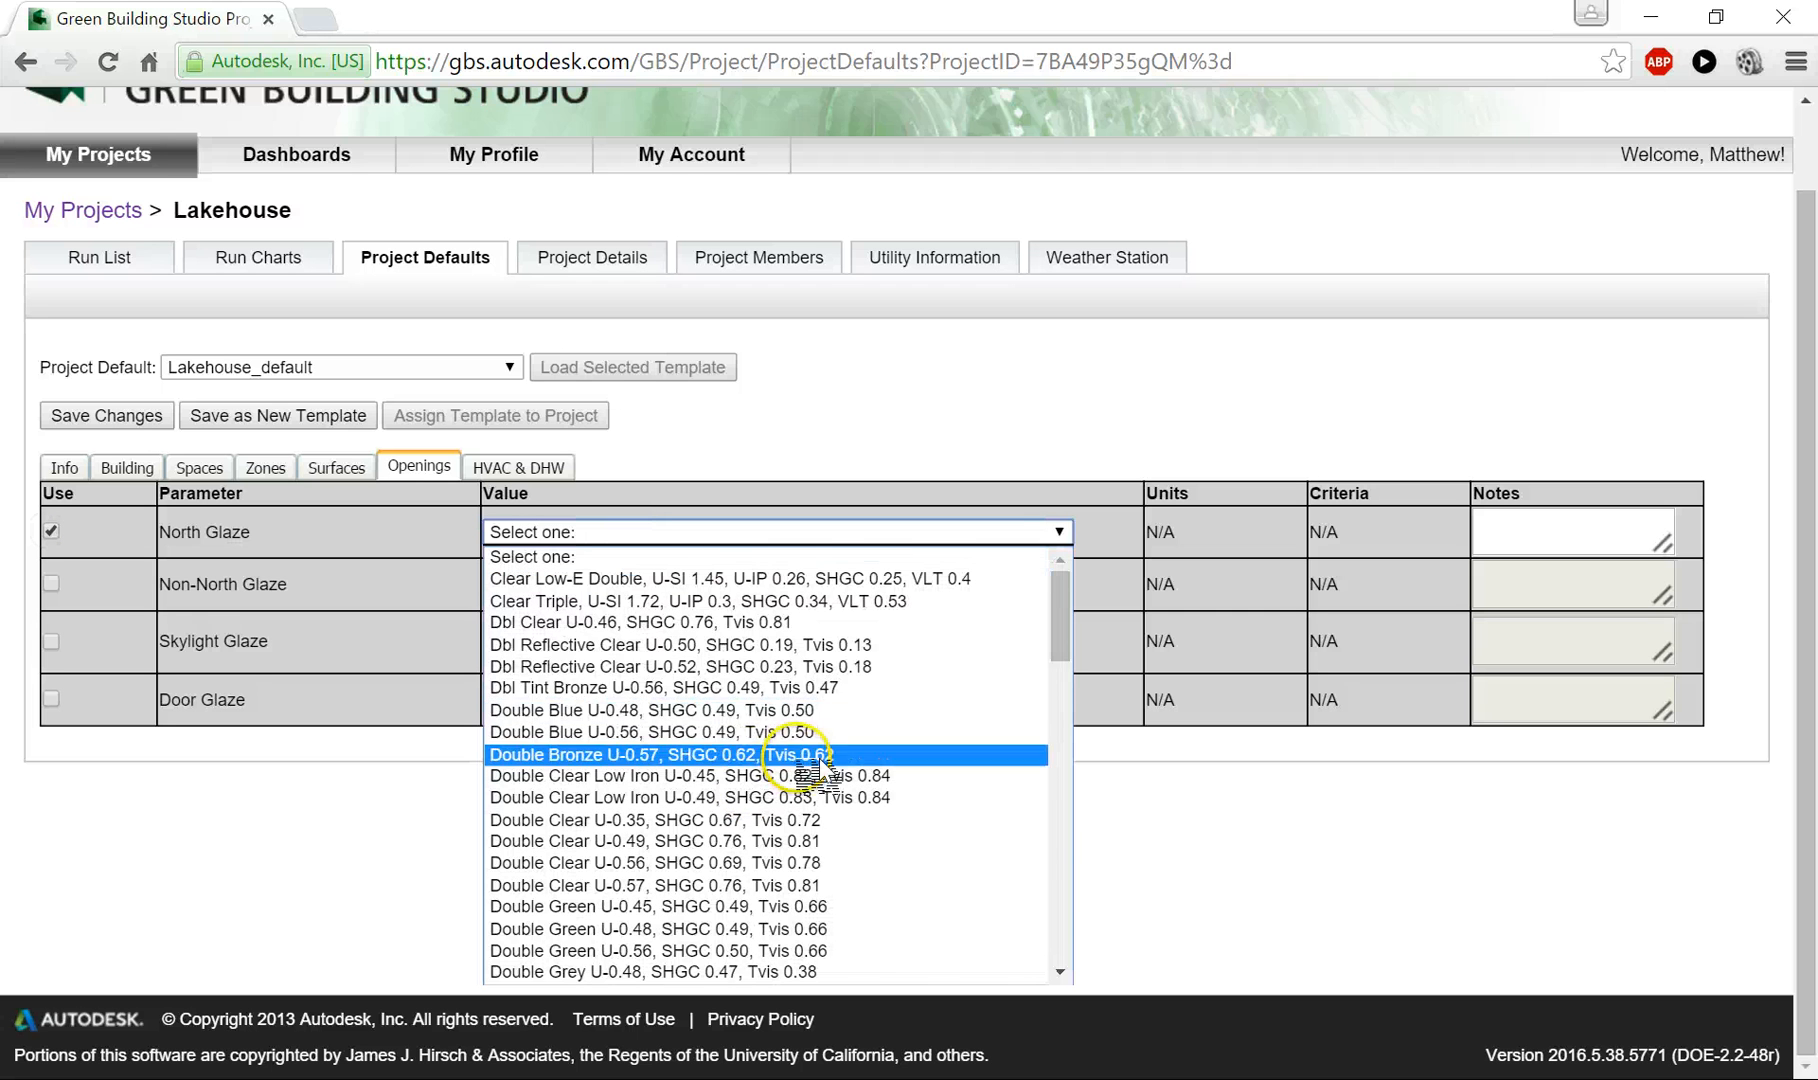
drag(1075, 660, 1114, 938)
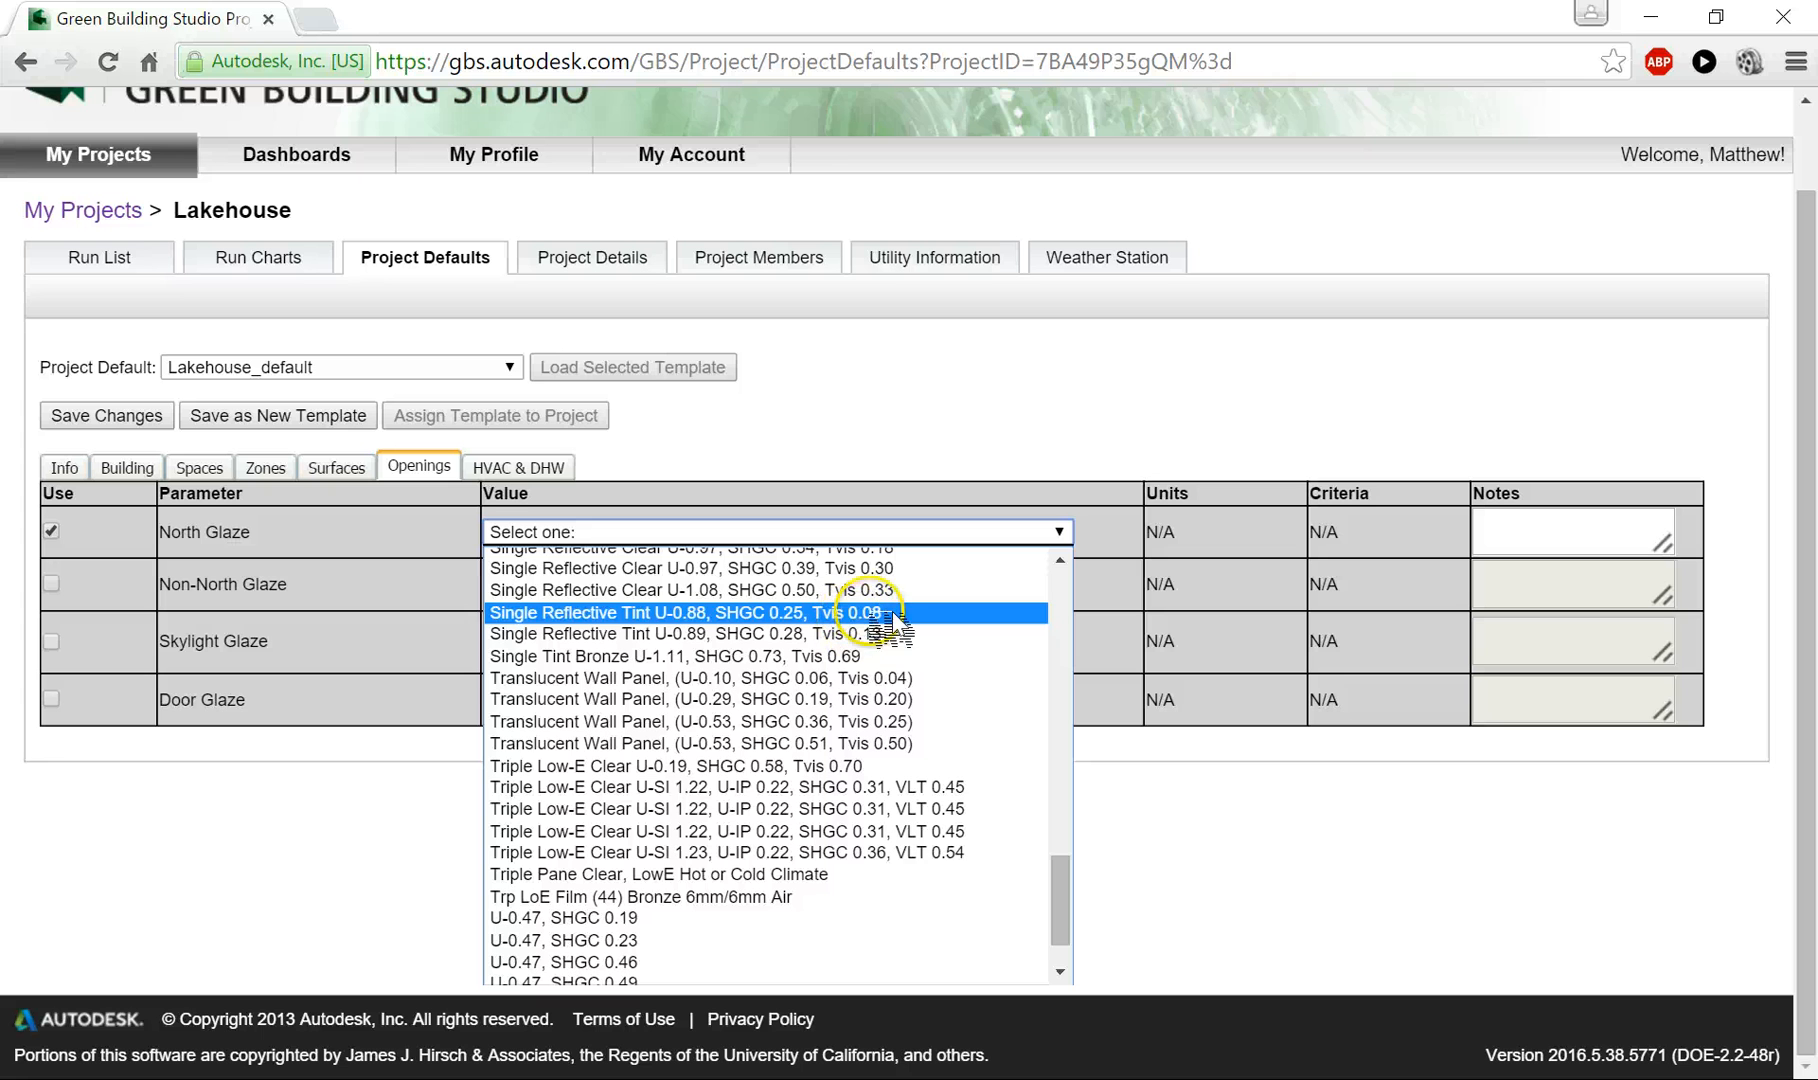
scroll(868, 665, up, 3)
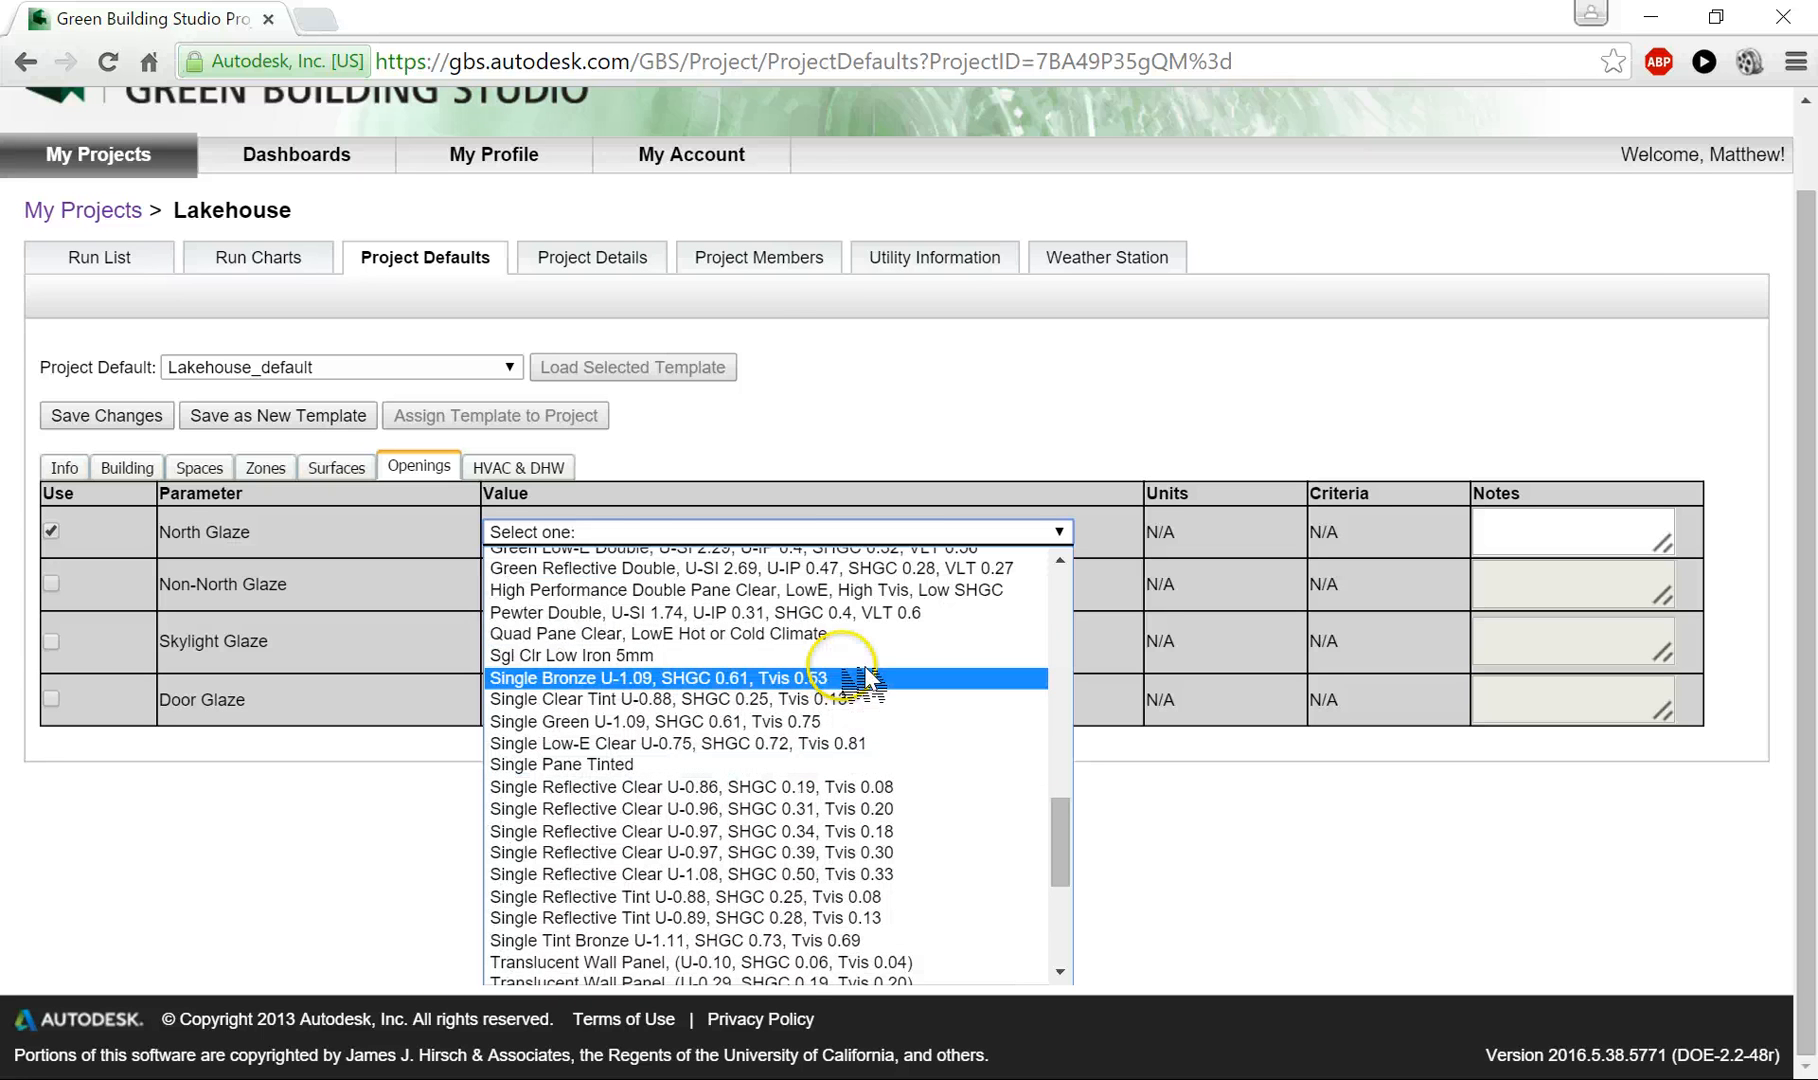
scroll(866, 675, up, 3)
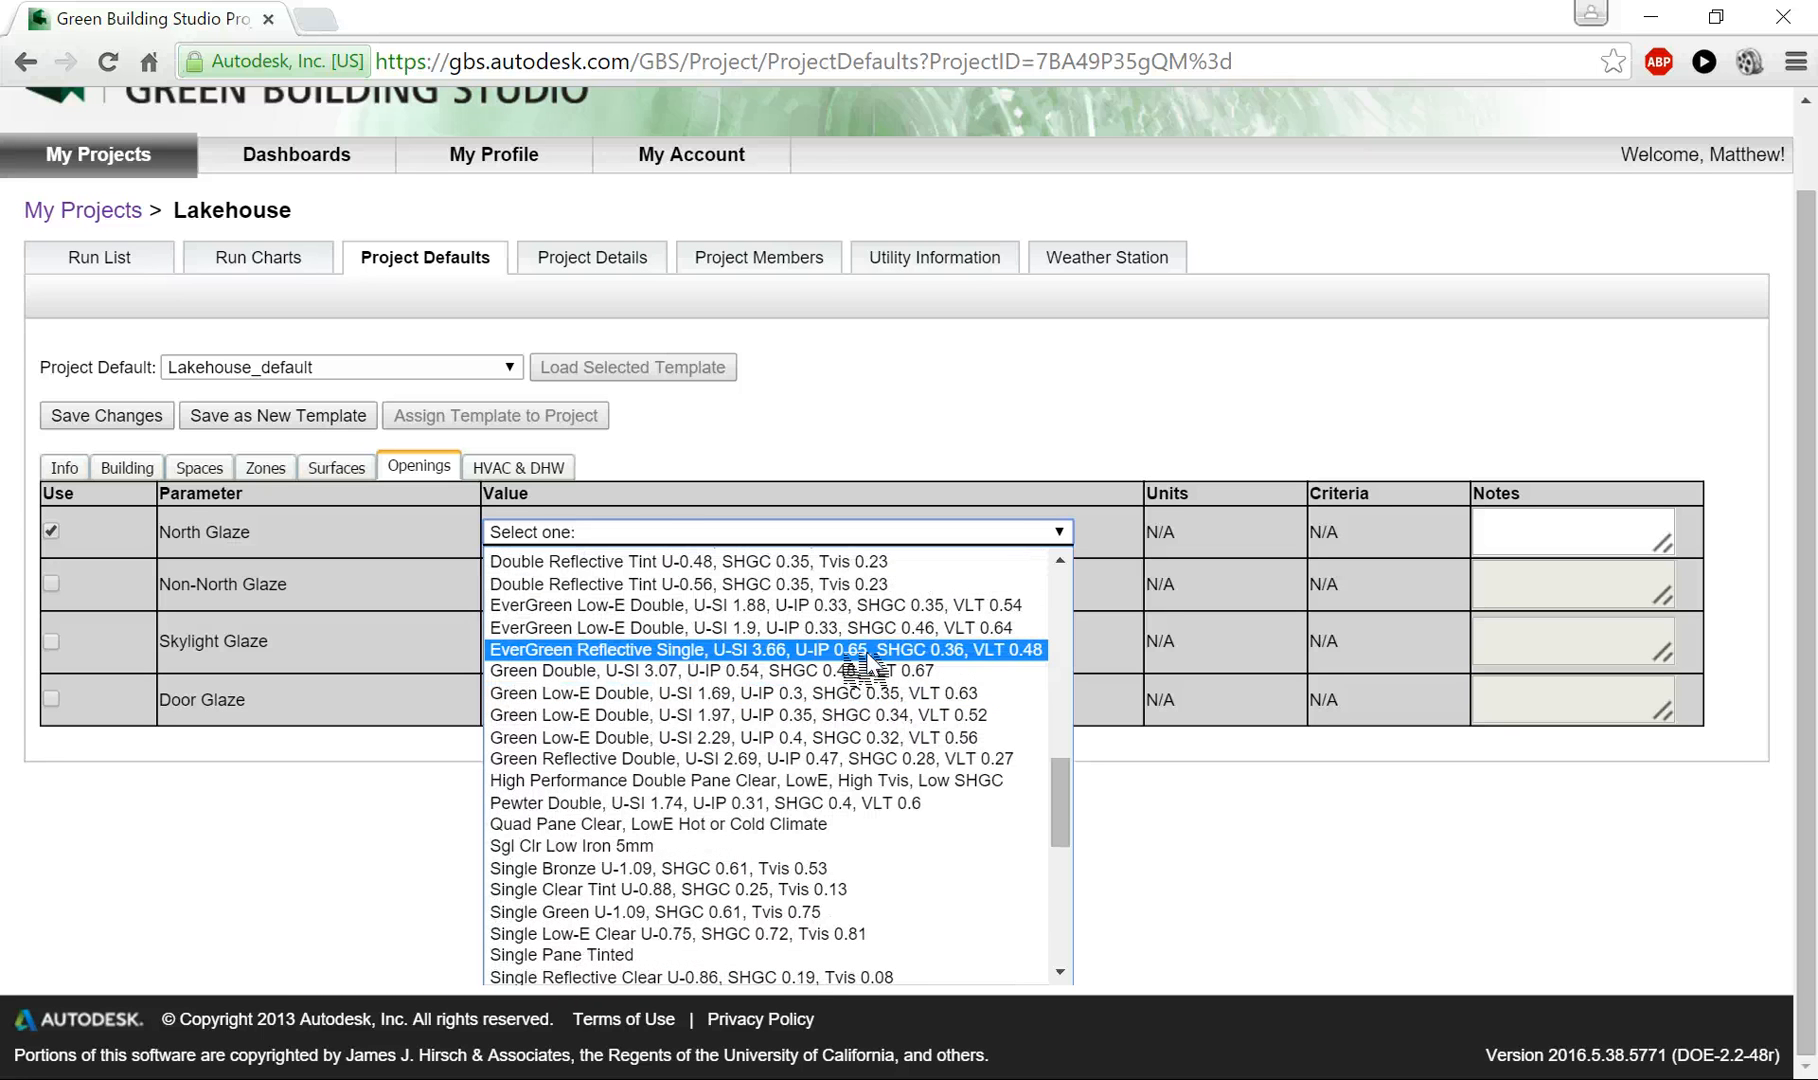
scroll(866, 665, up, 6)
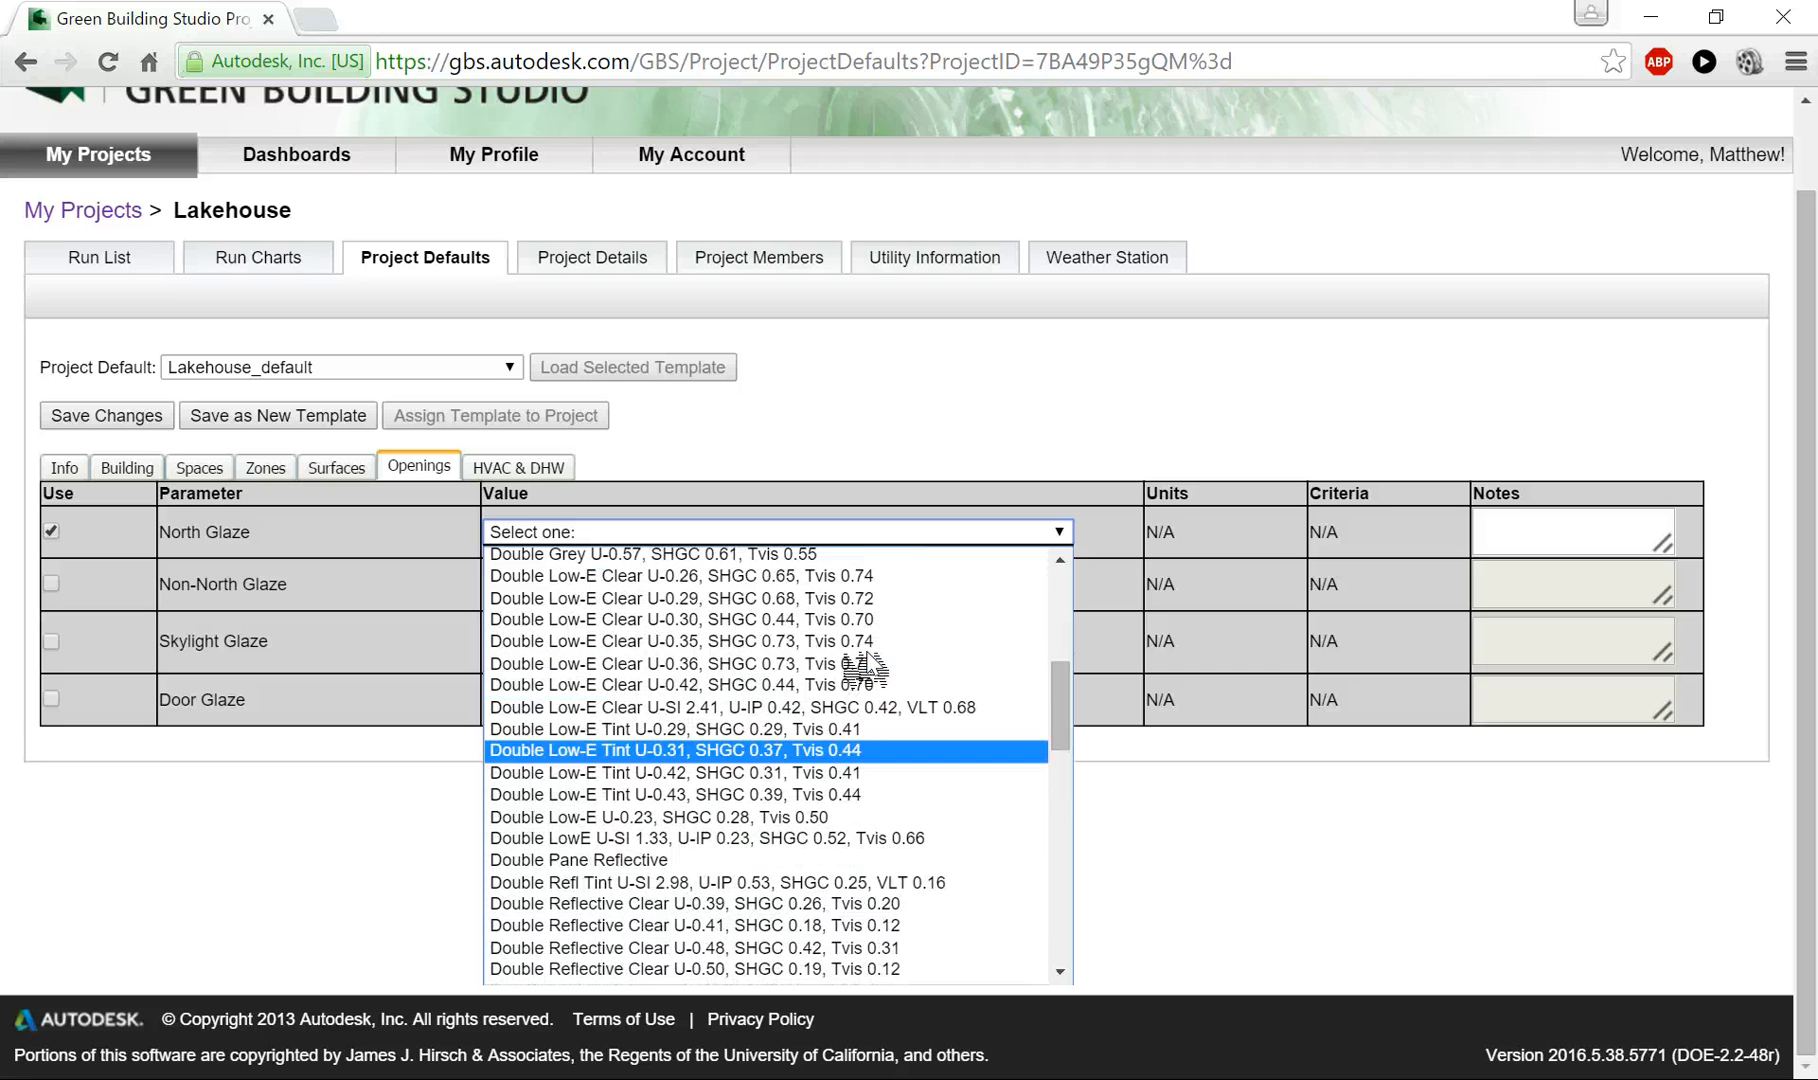
scroll(866, 665, up, 2)
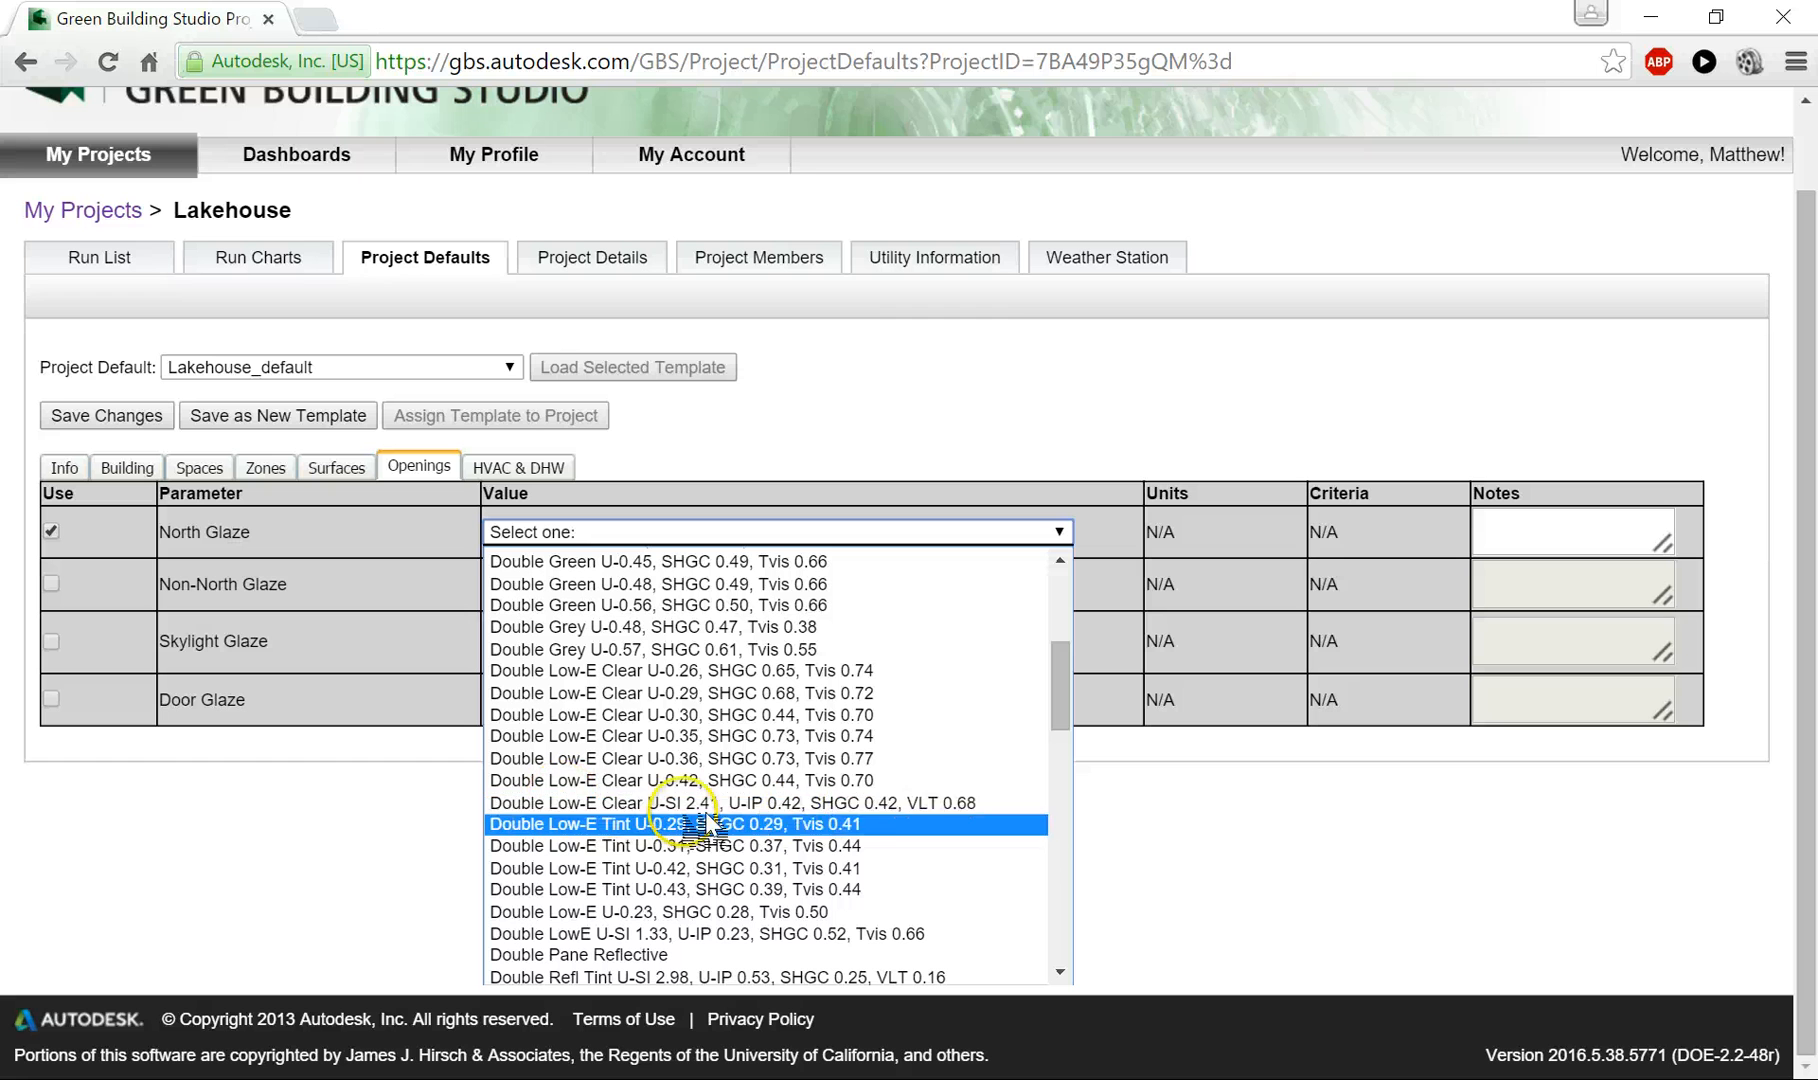
click(587, 808)
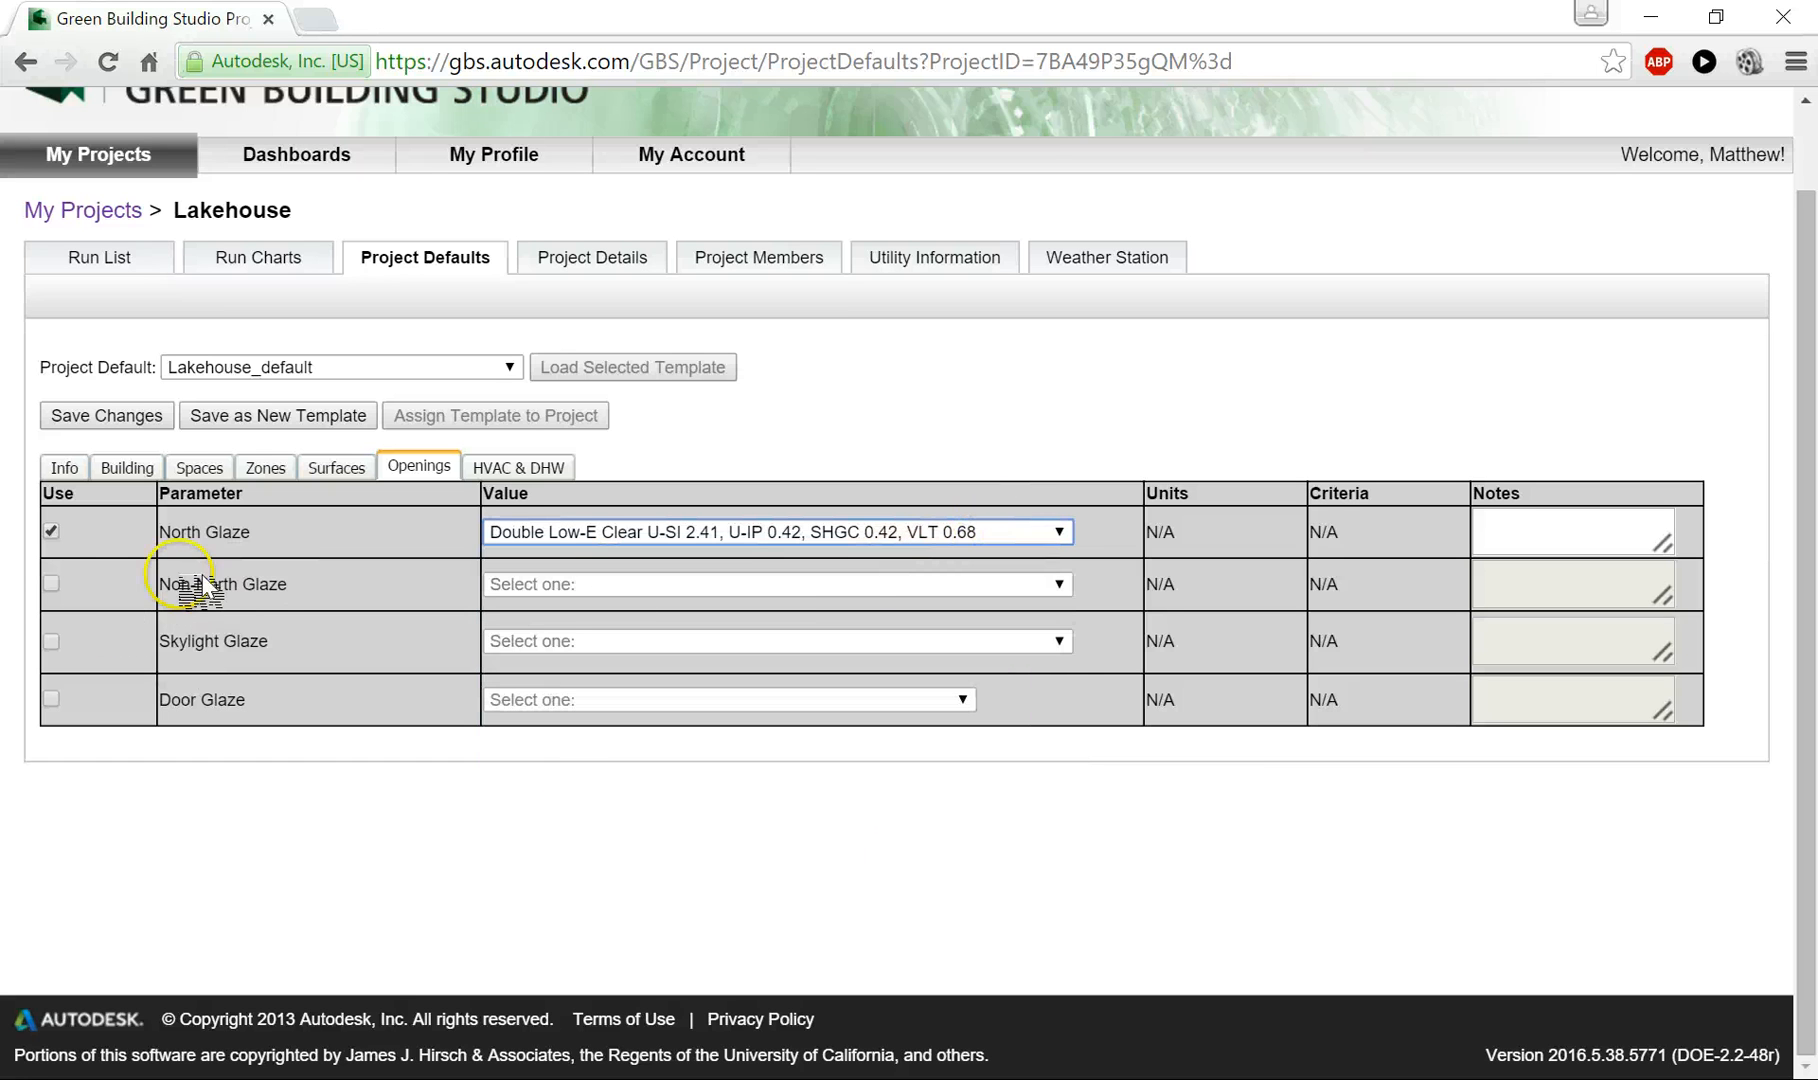
click(52, 584)
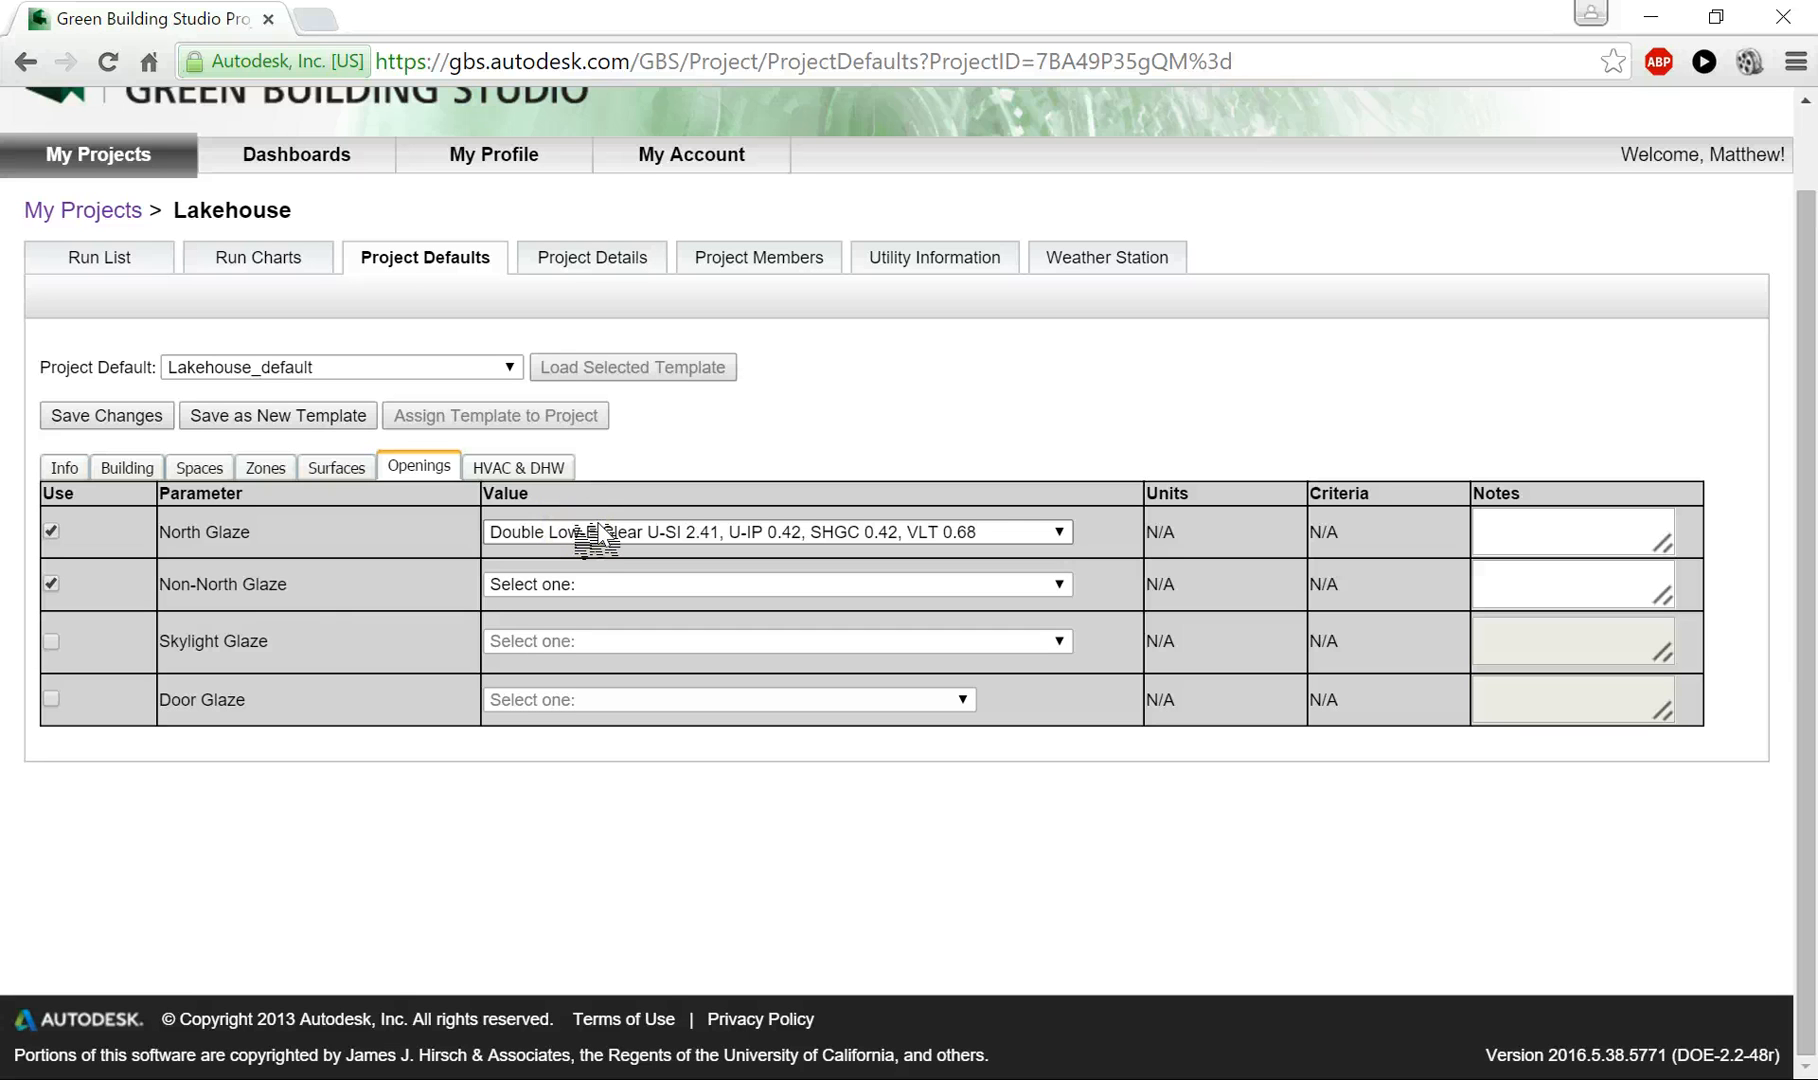
click(492, 580)
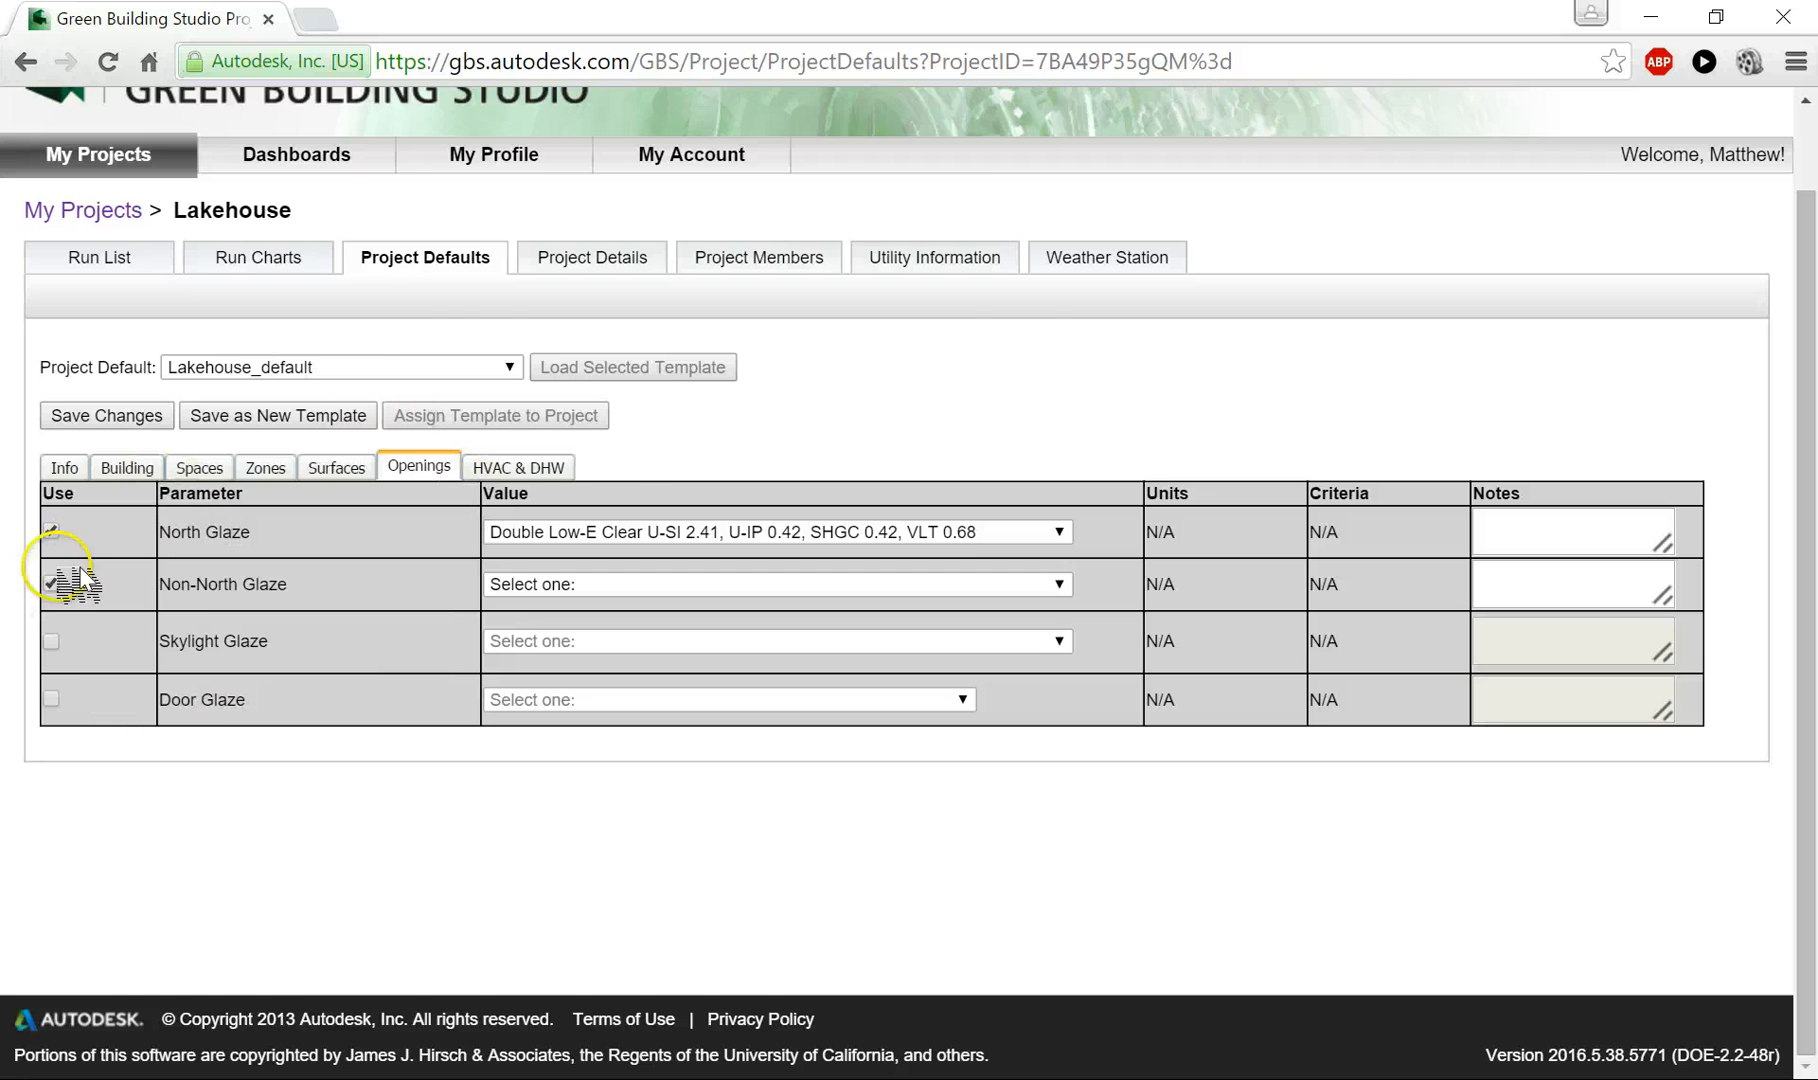
click(52, 584)
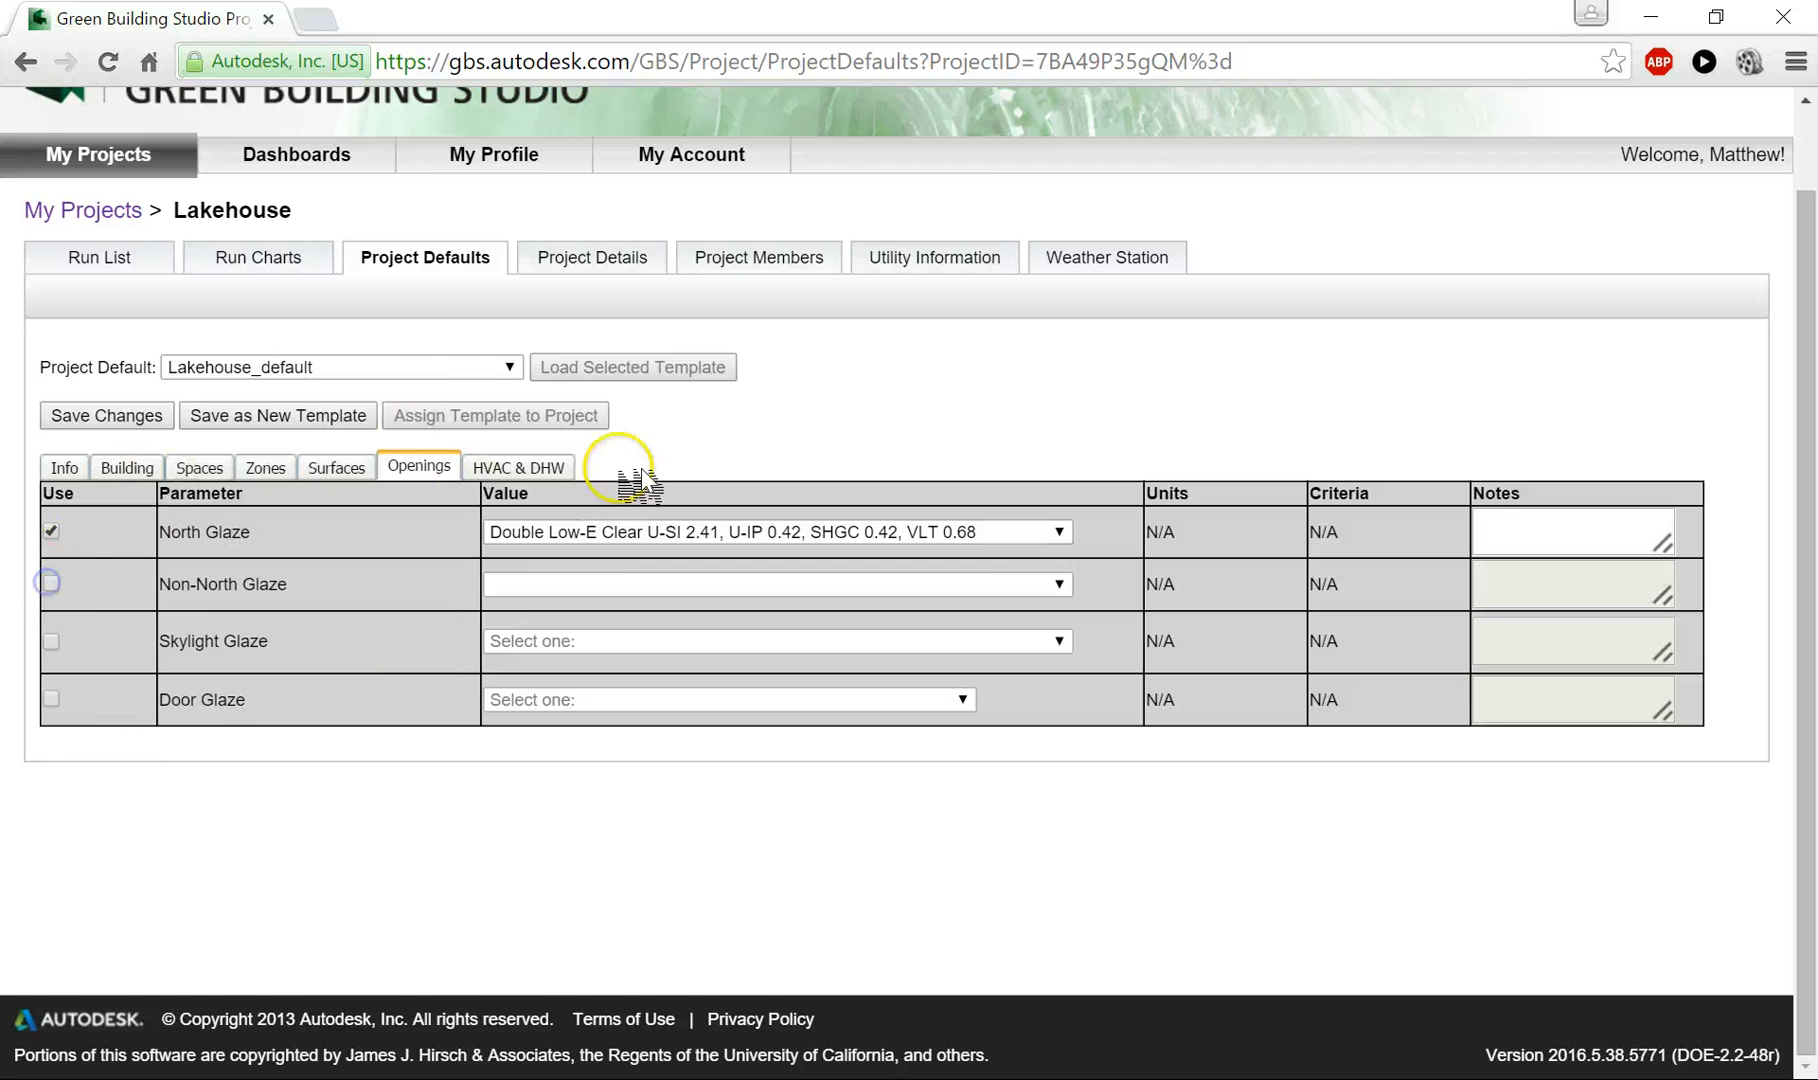
- Look through the available HVAC equipment options, leaving the HVAC Equipment default disabled
click(540, 468)
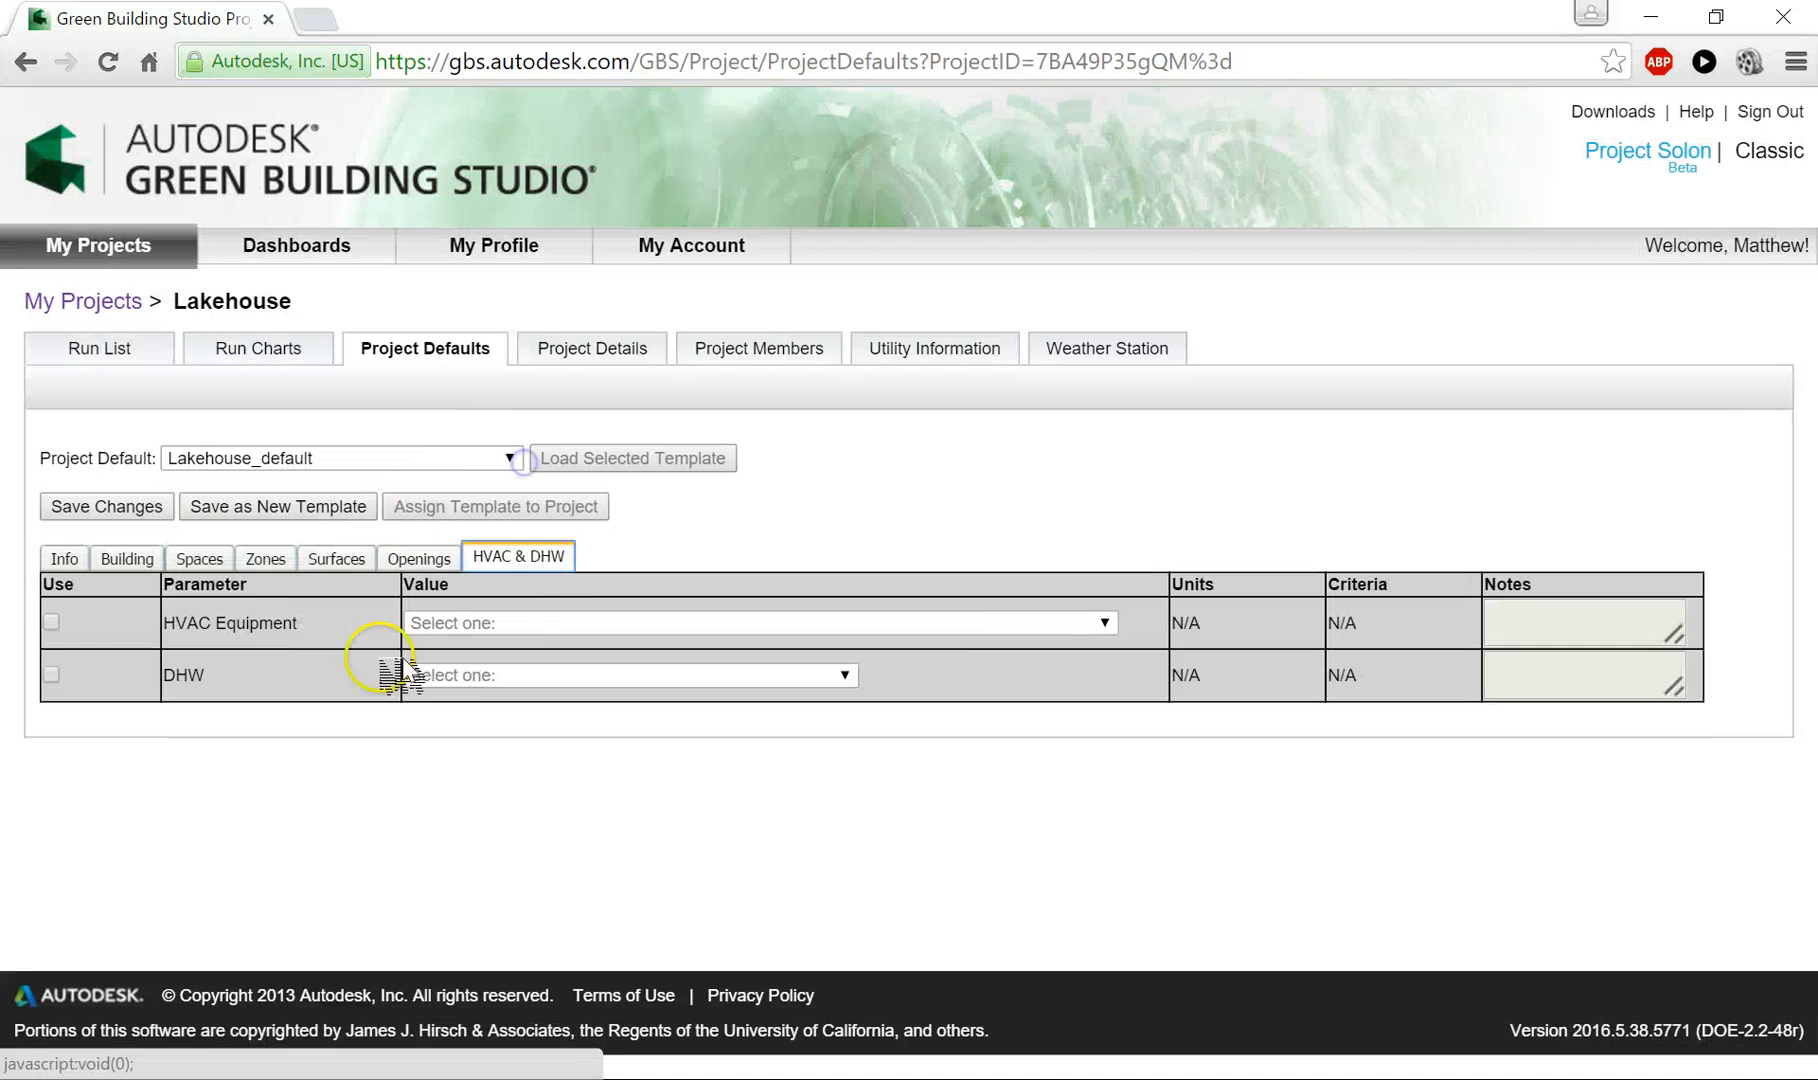
click(55, 622)
click(595, 625)
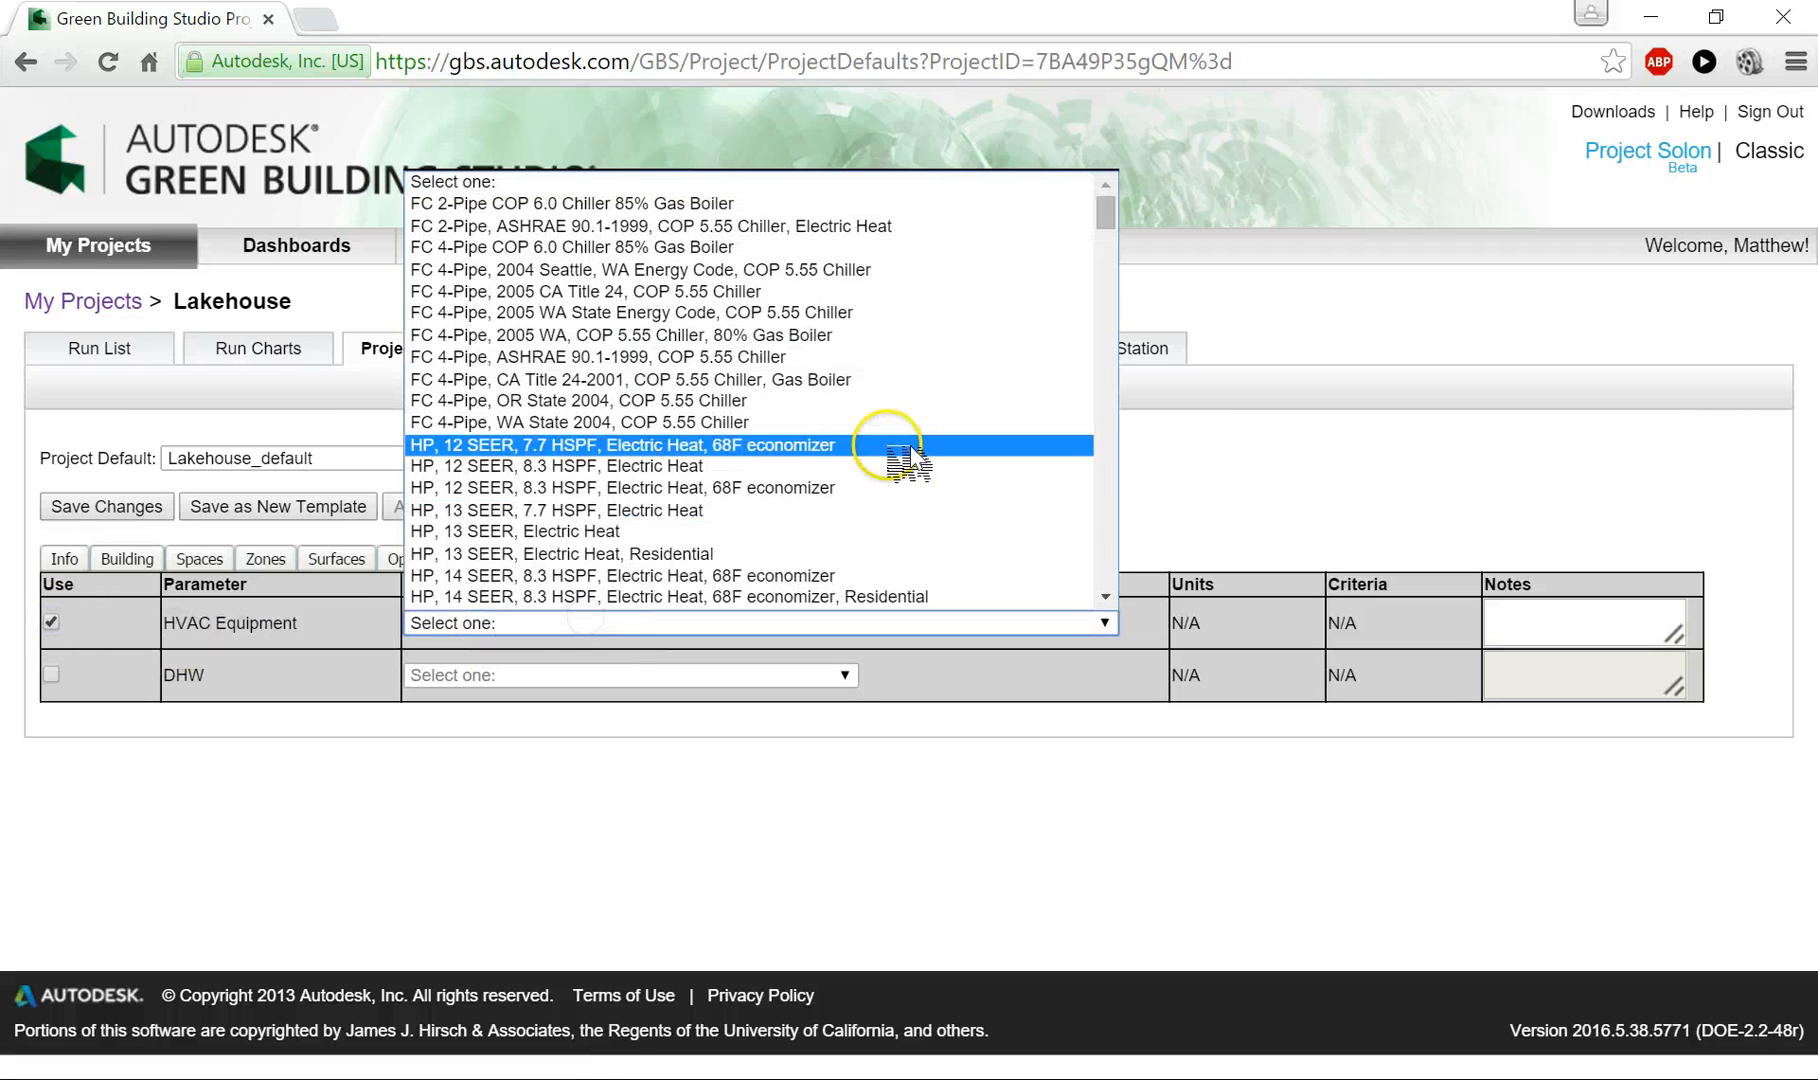
drag(1105, 210, 1174, 506)
scroll(968, 430, up, 1)
scroll(988, 440, up, 20)
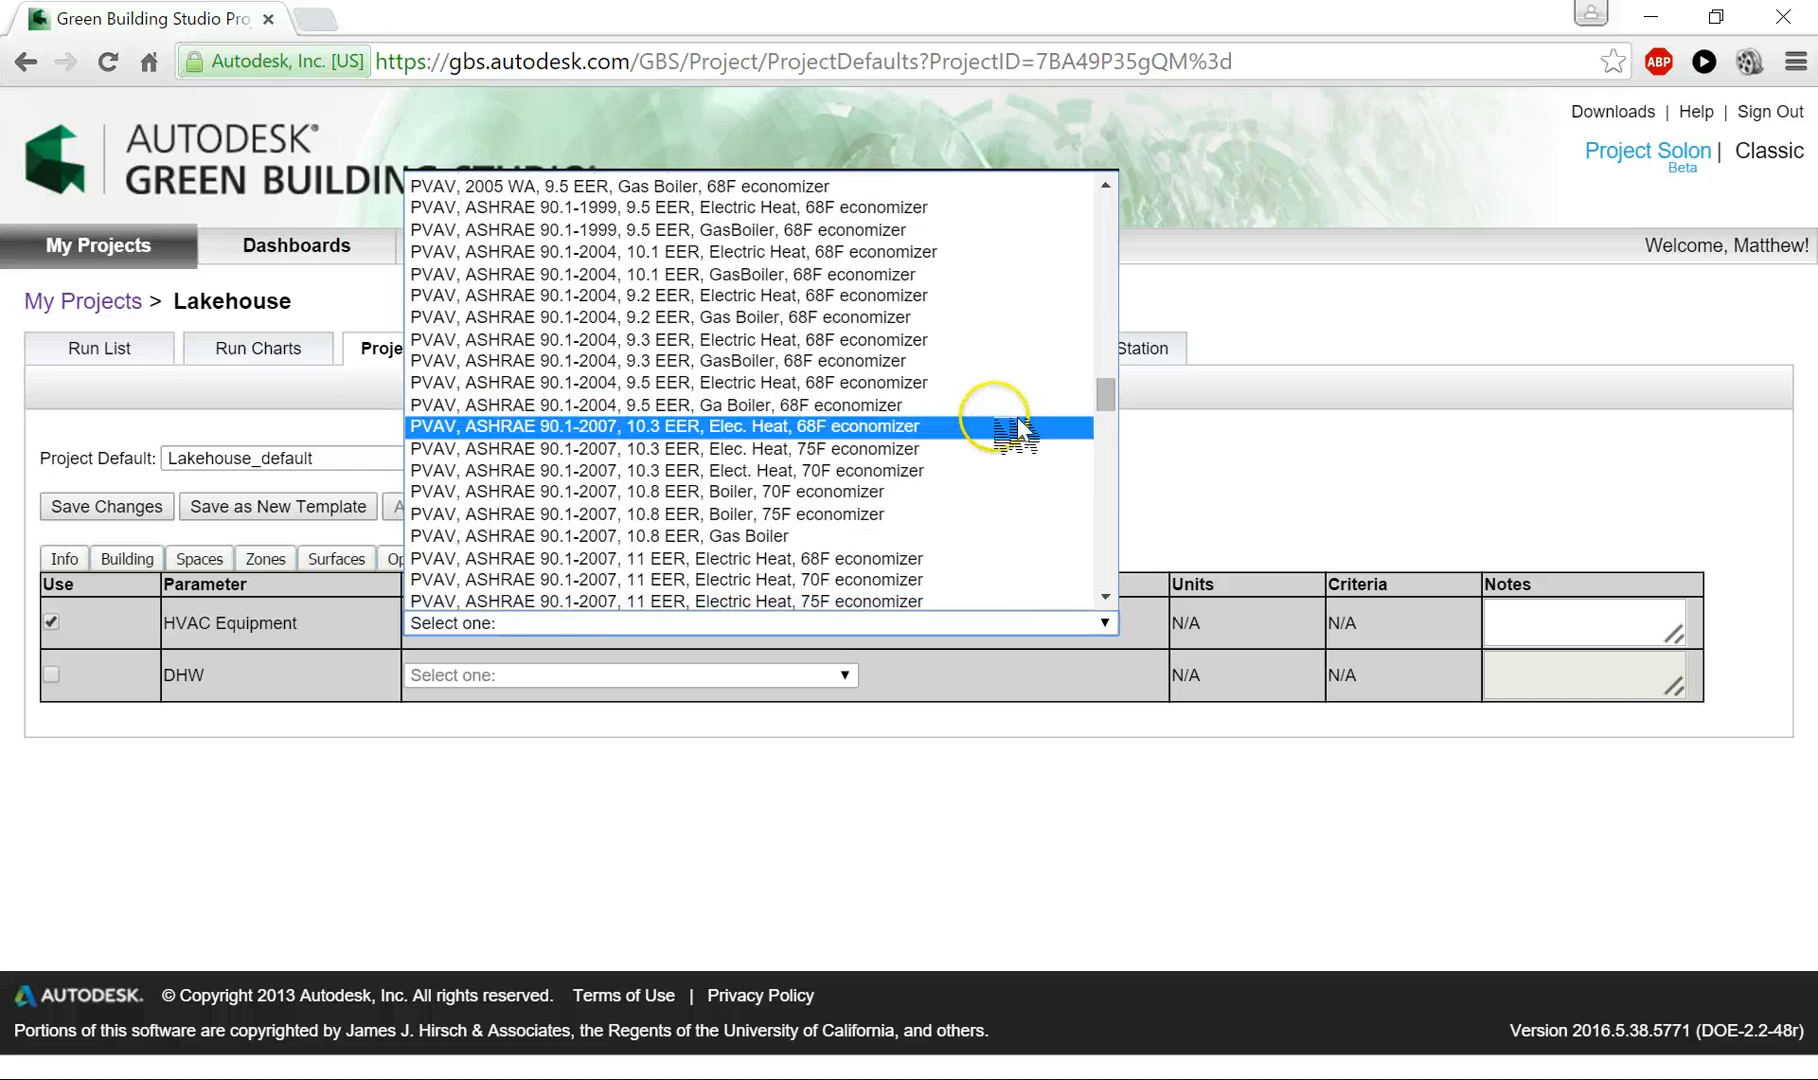
scroll(1016, 430, up, 20)
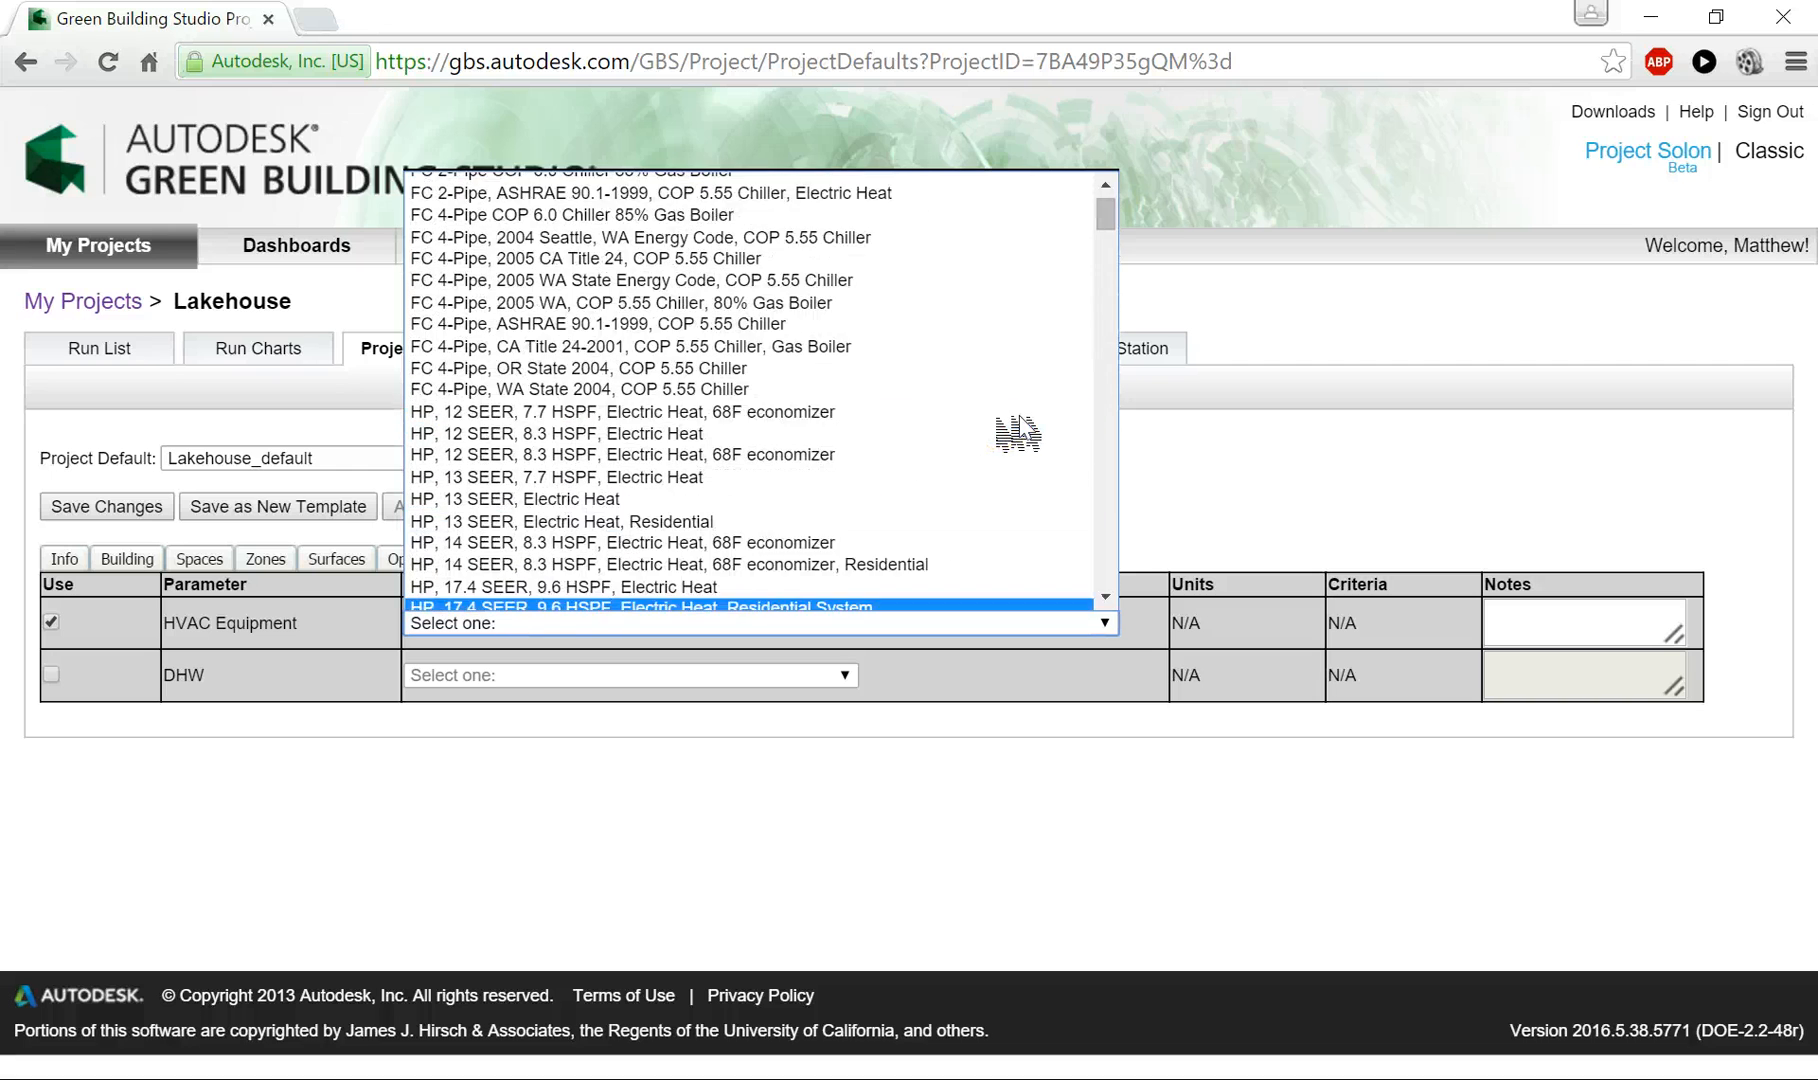
scroll(1018, 432, down, 2)
click(942, 366)
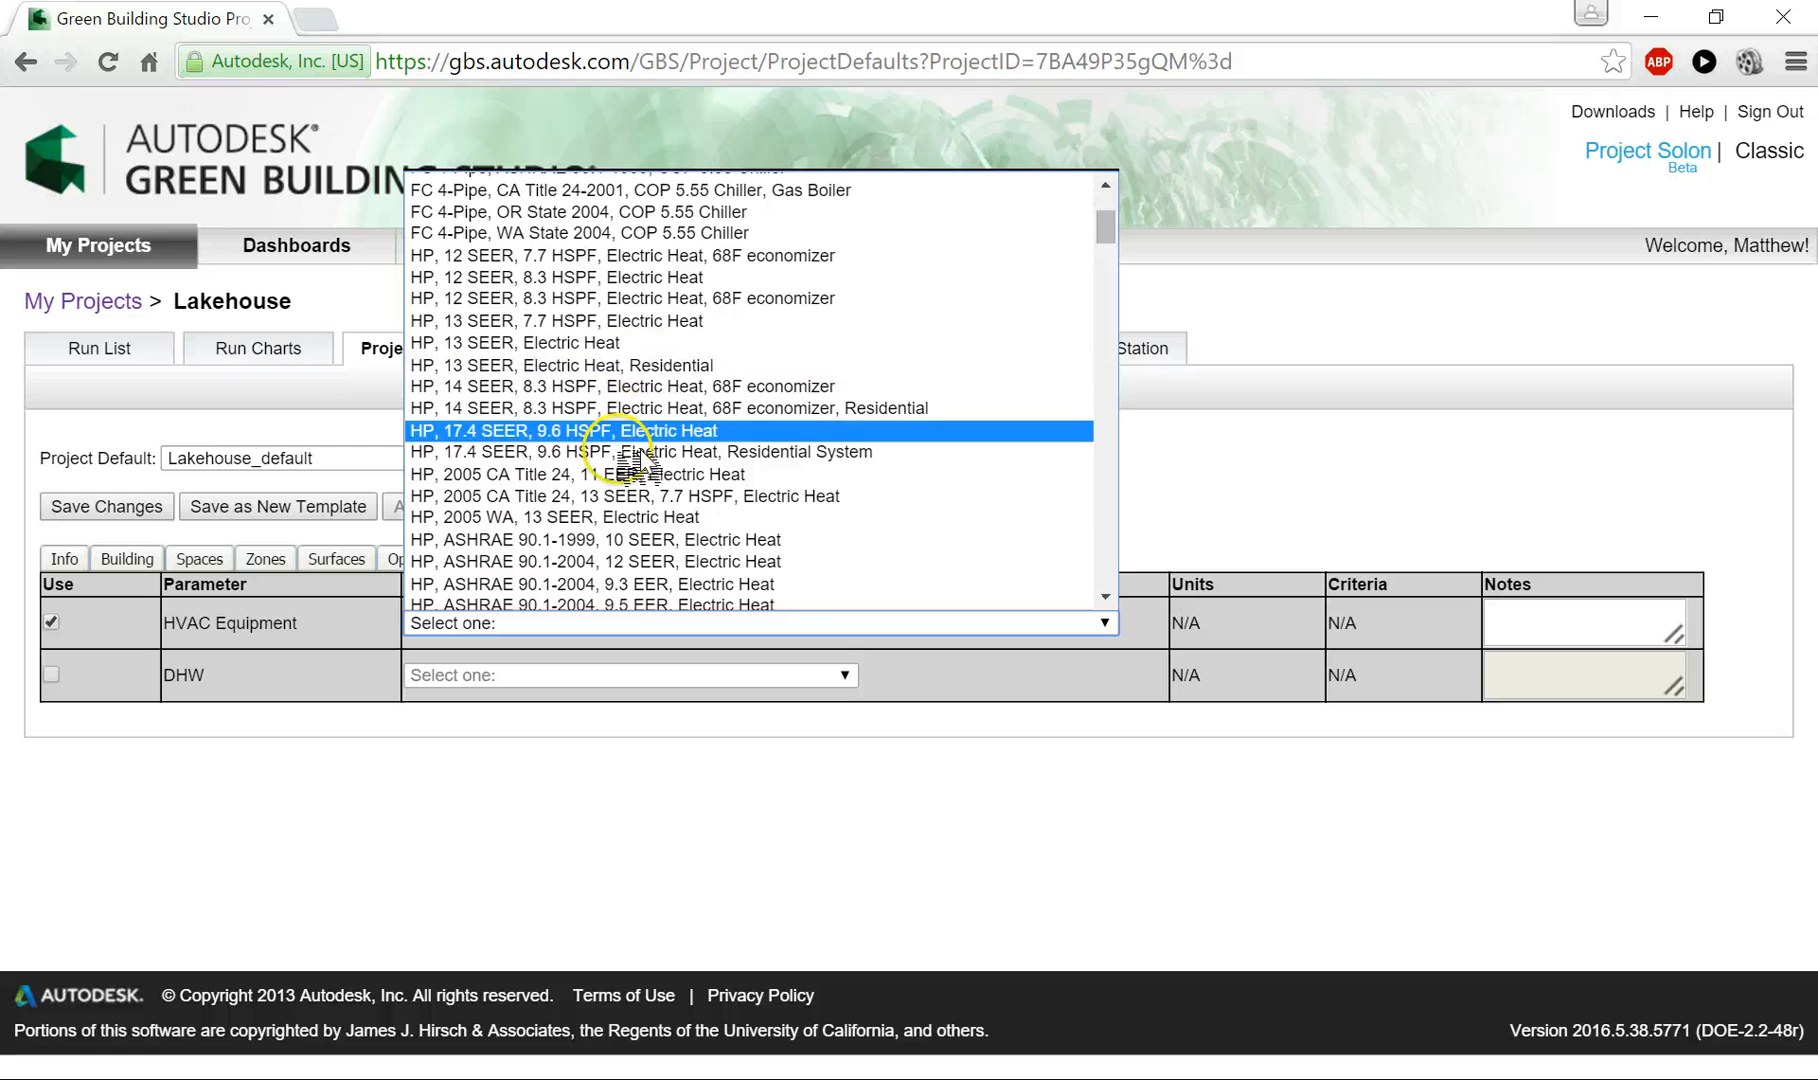
scroll(735, 517, down, 6)
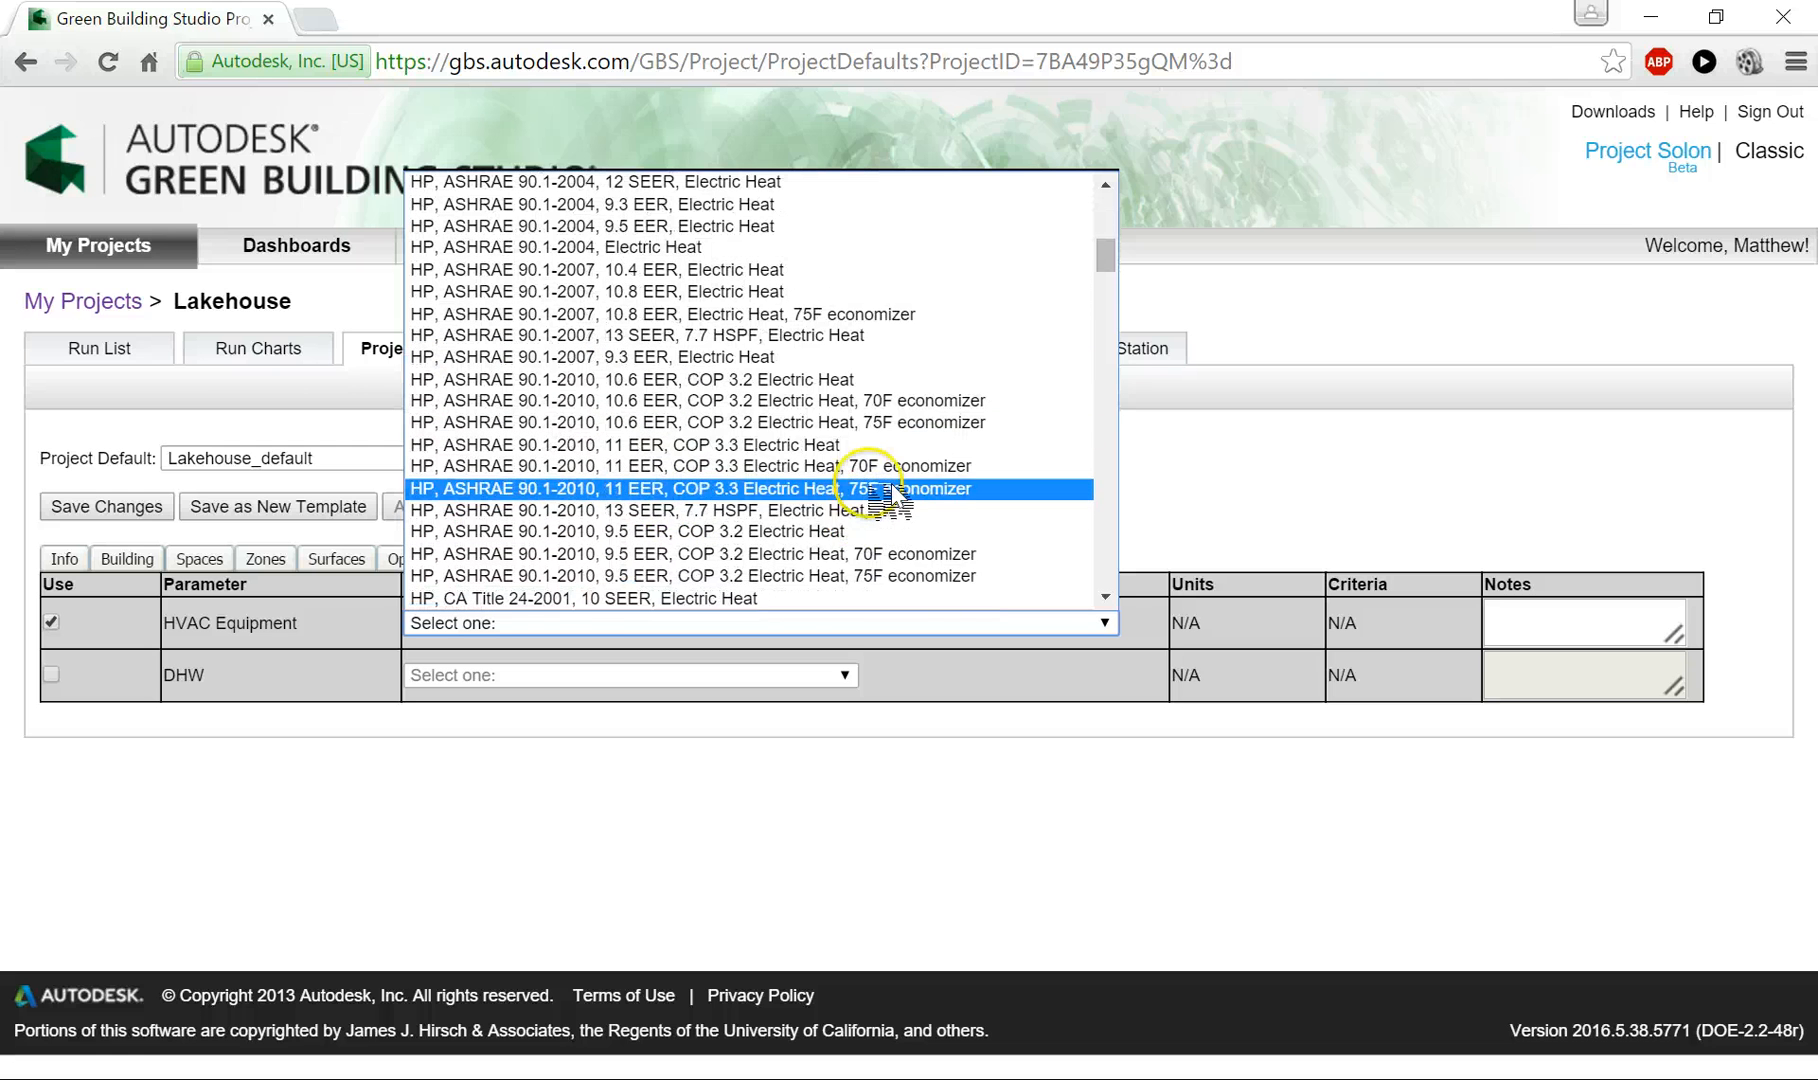
scroll(870, 480, down, 3)
scroll(817, 432, down, 3)
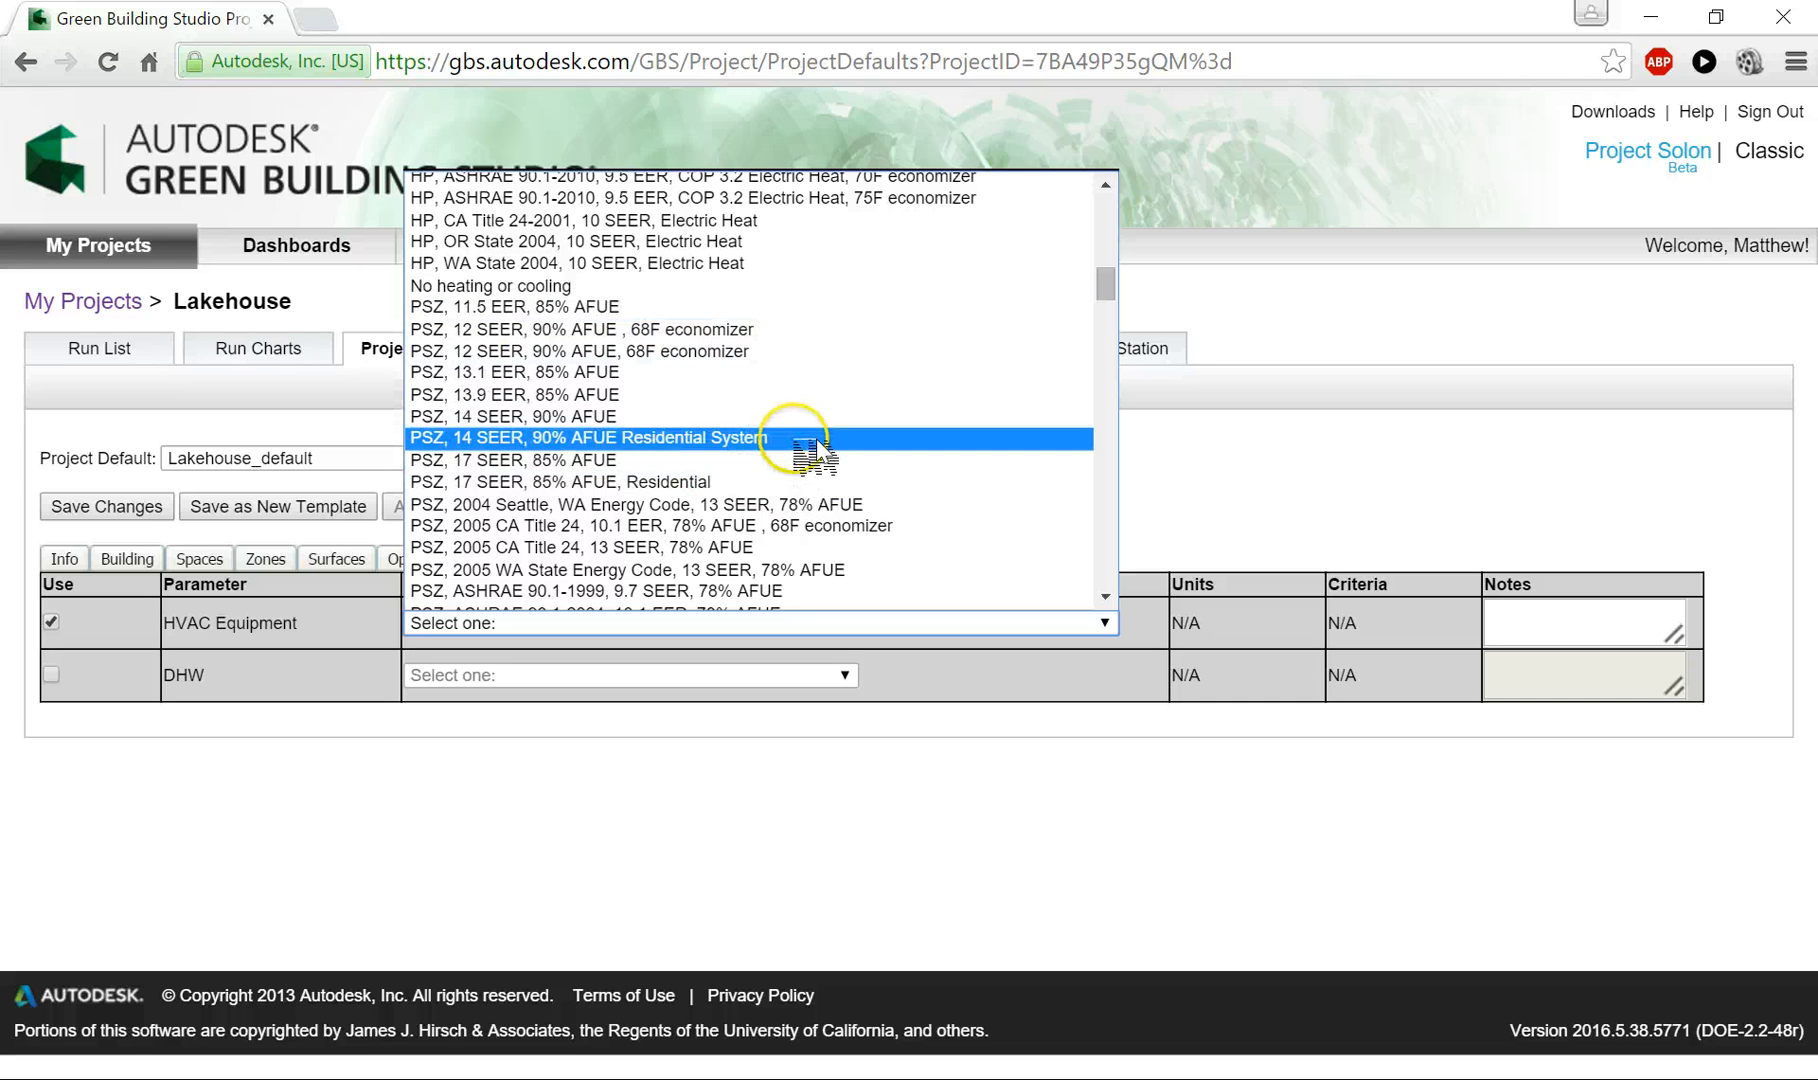
scroll(817, 452, down, 20)
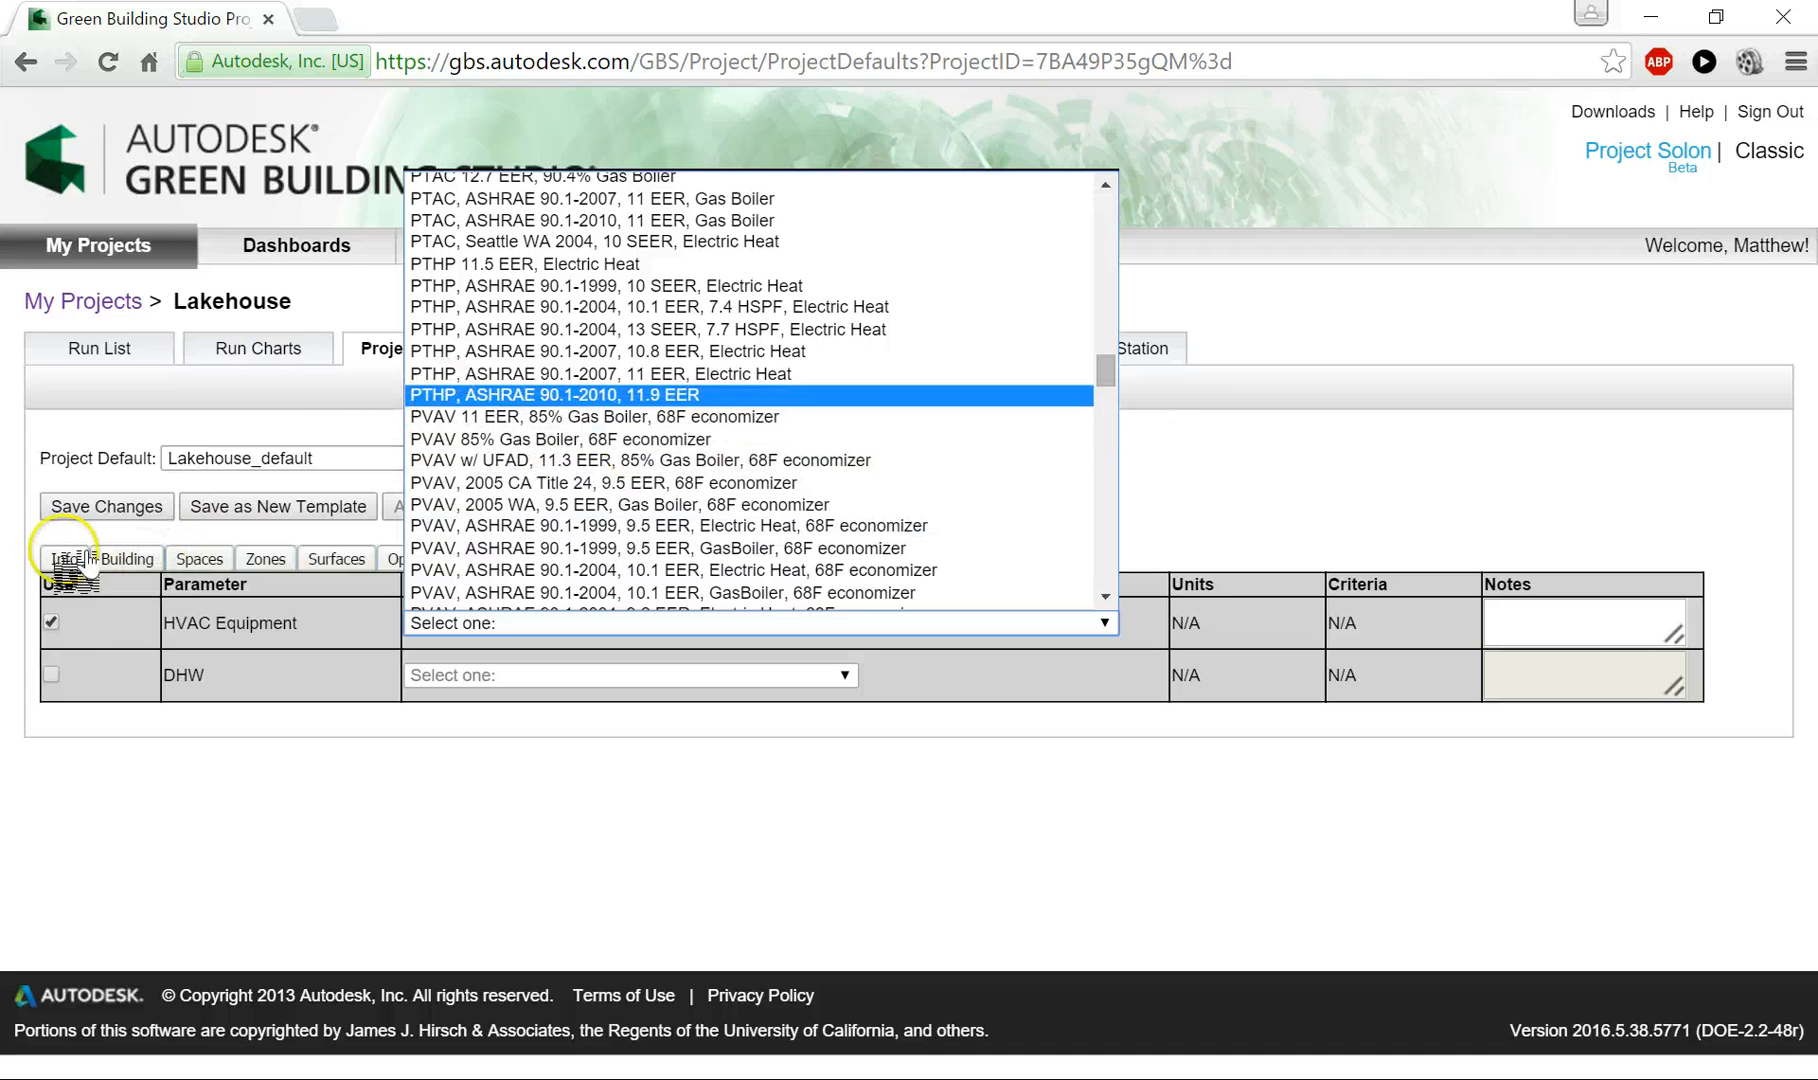
click(52, 622)
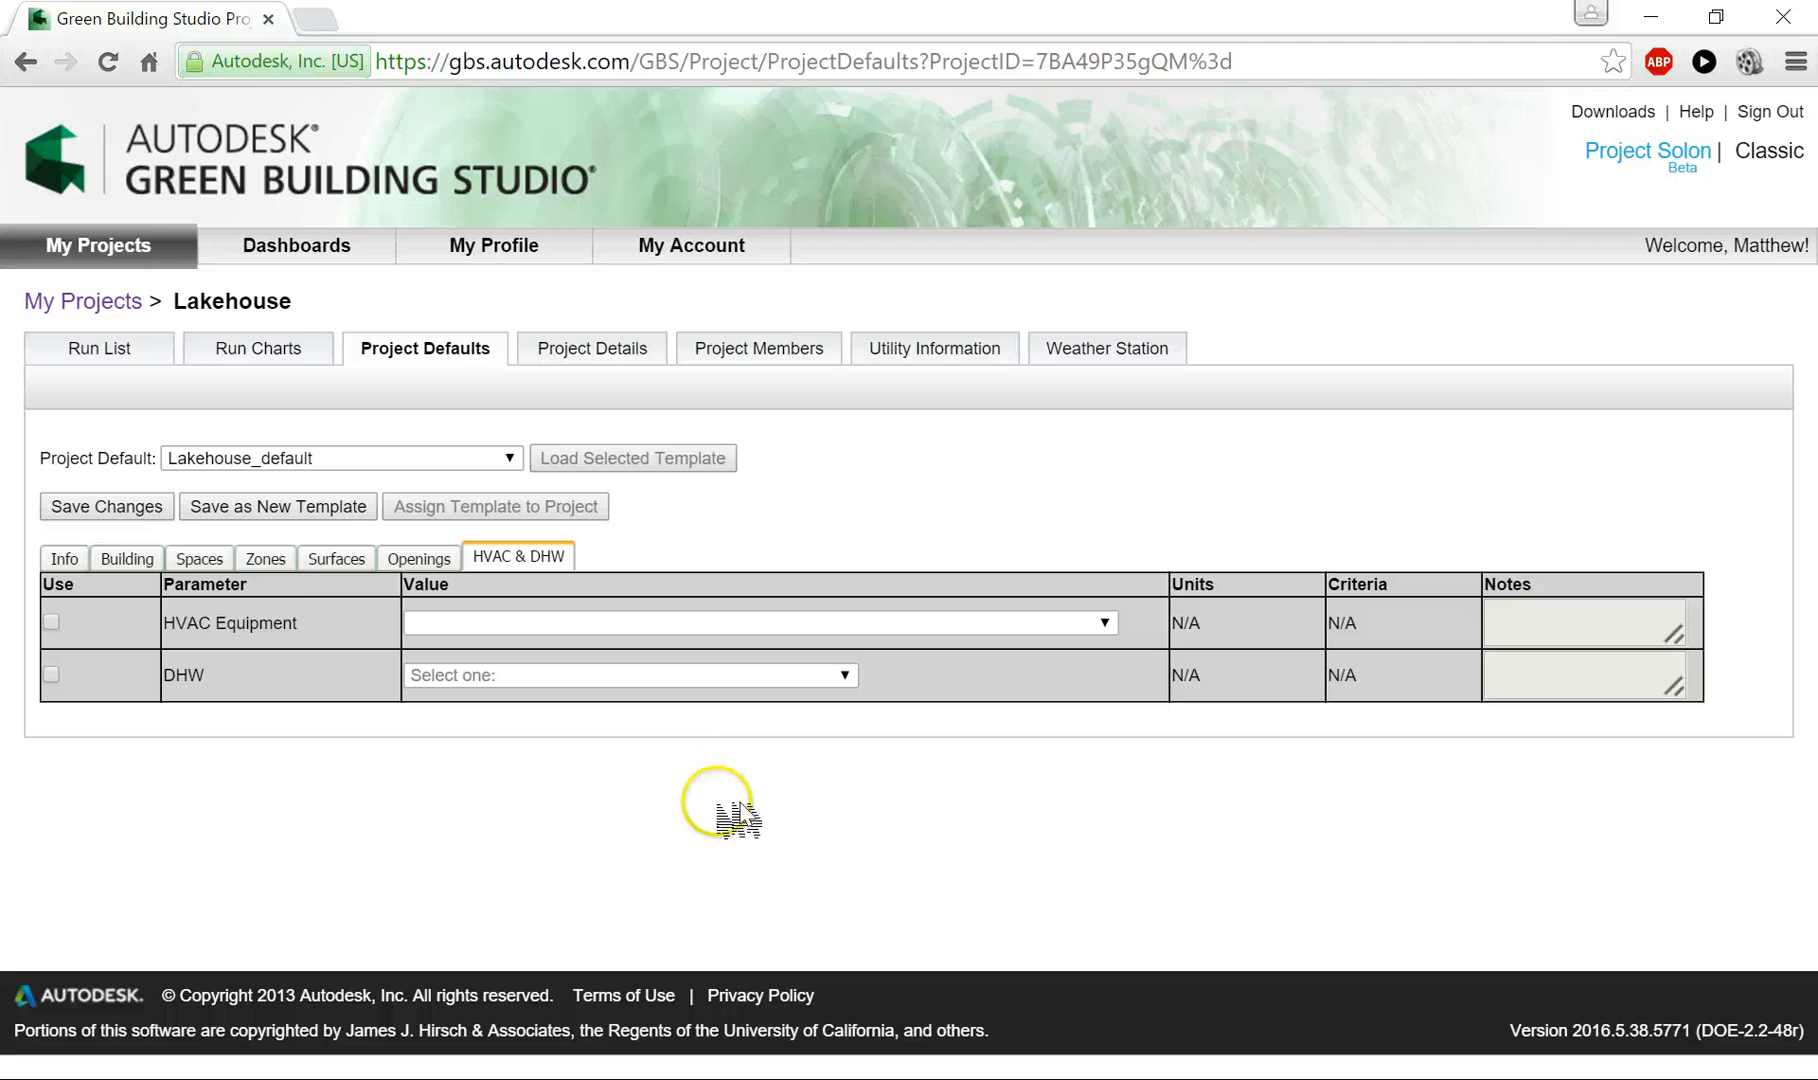
- Try to save the changes to the Lakehouse project defaults
click(118, 507)
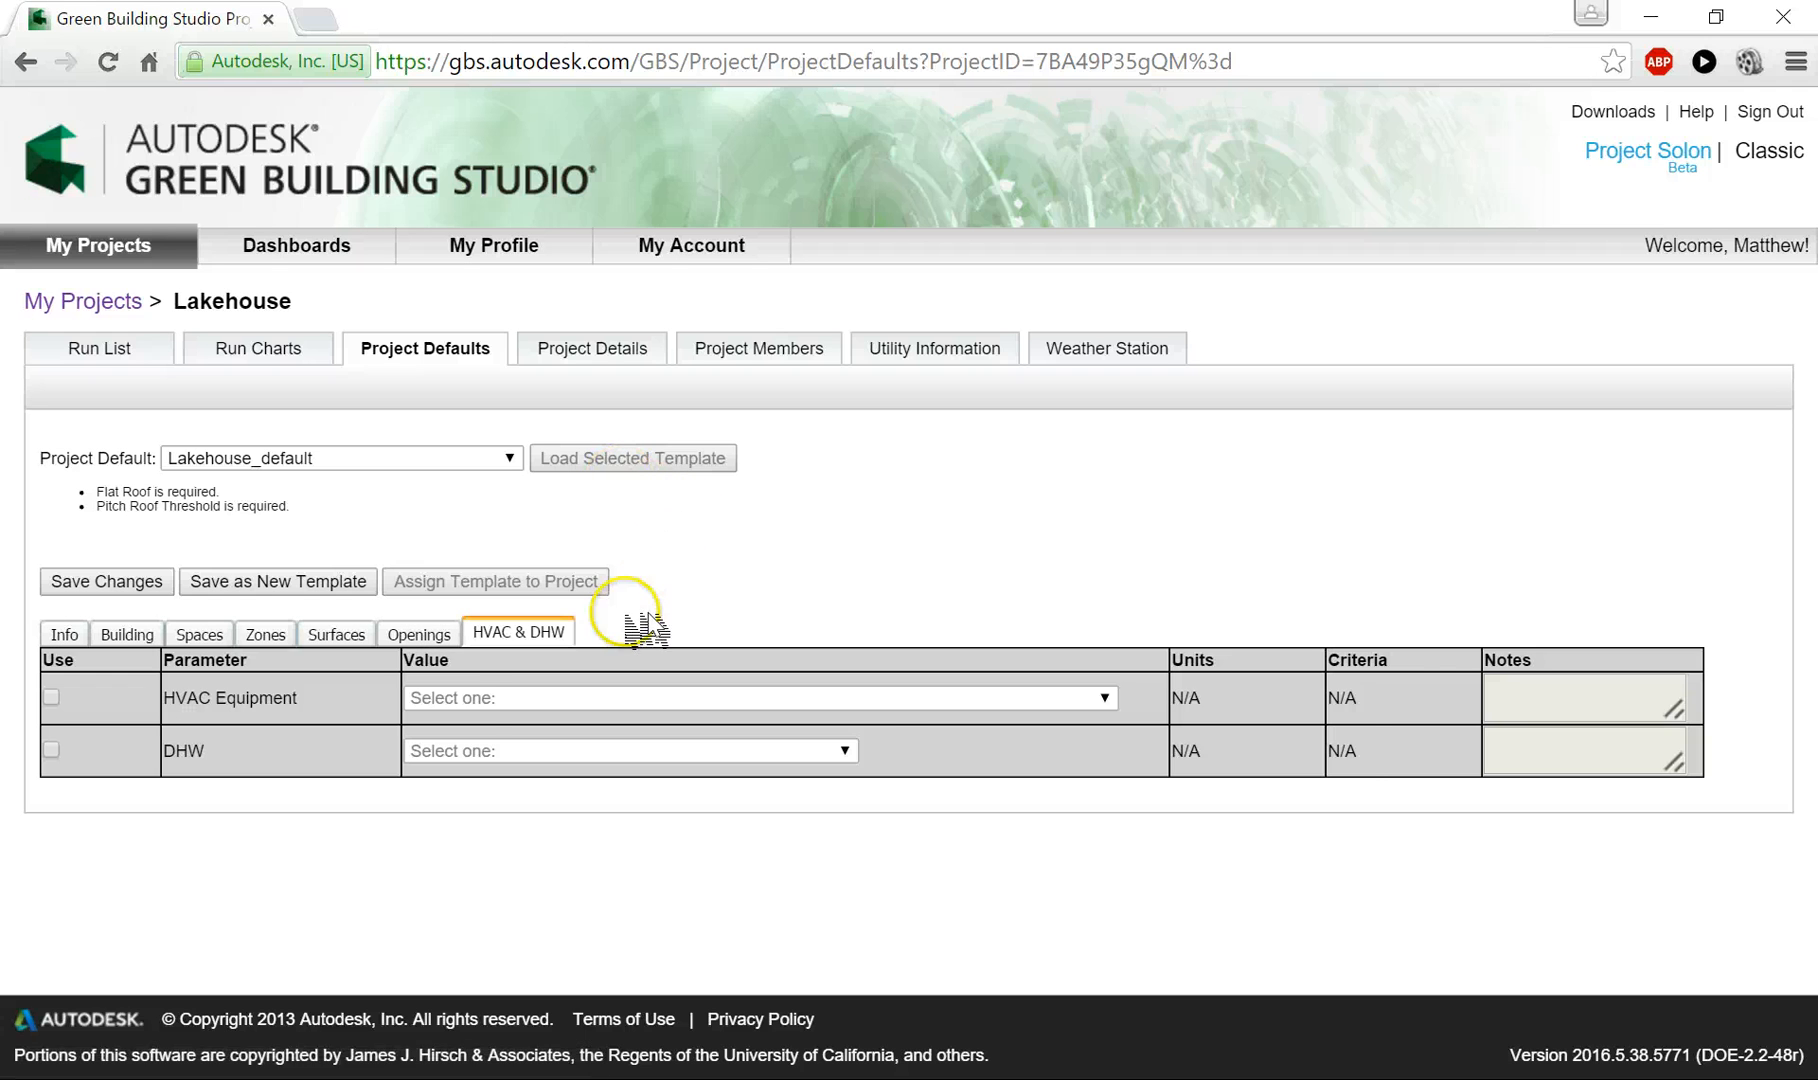
- Upload LAKEHOUSE.xml from the lab 4 folder to the Lakehouse run list to create a base run
click(265, 634)
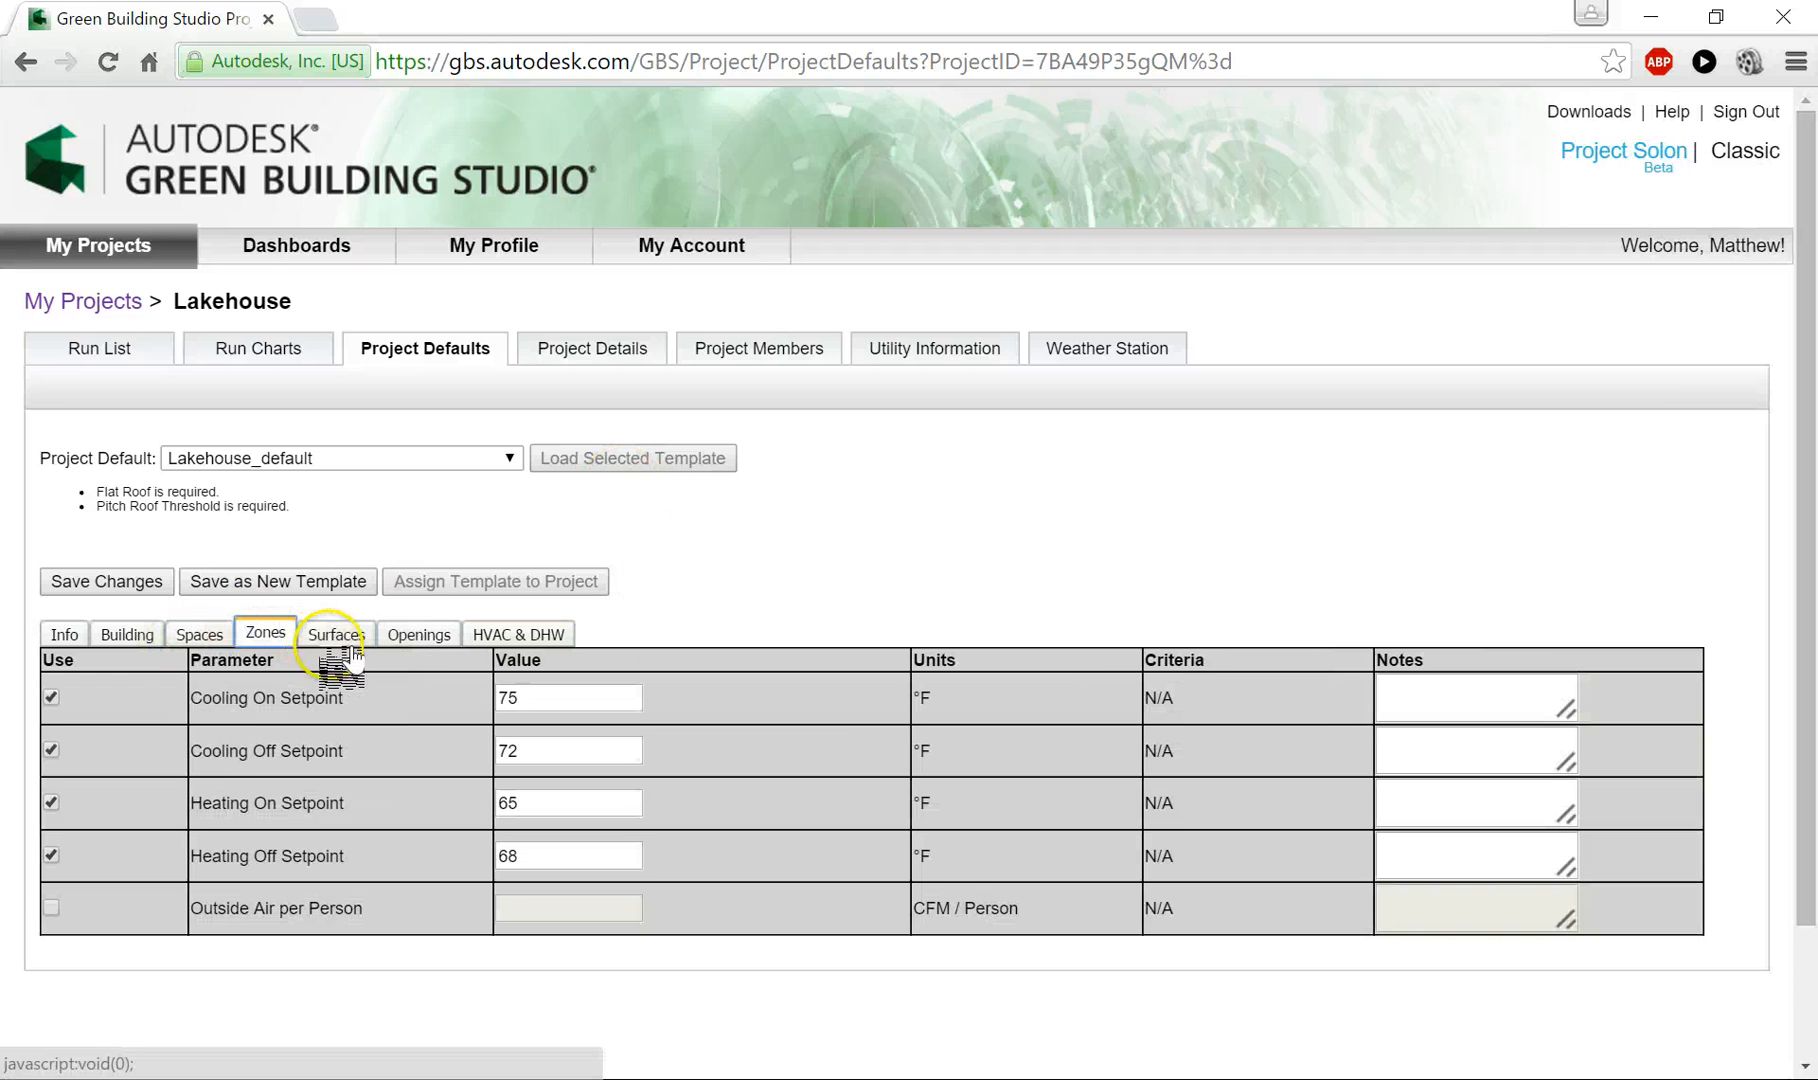
click(98, 352)
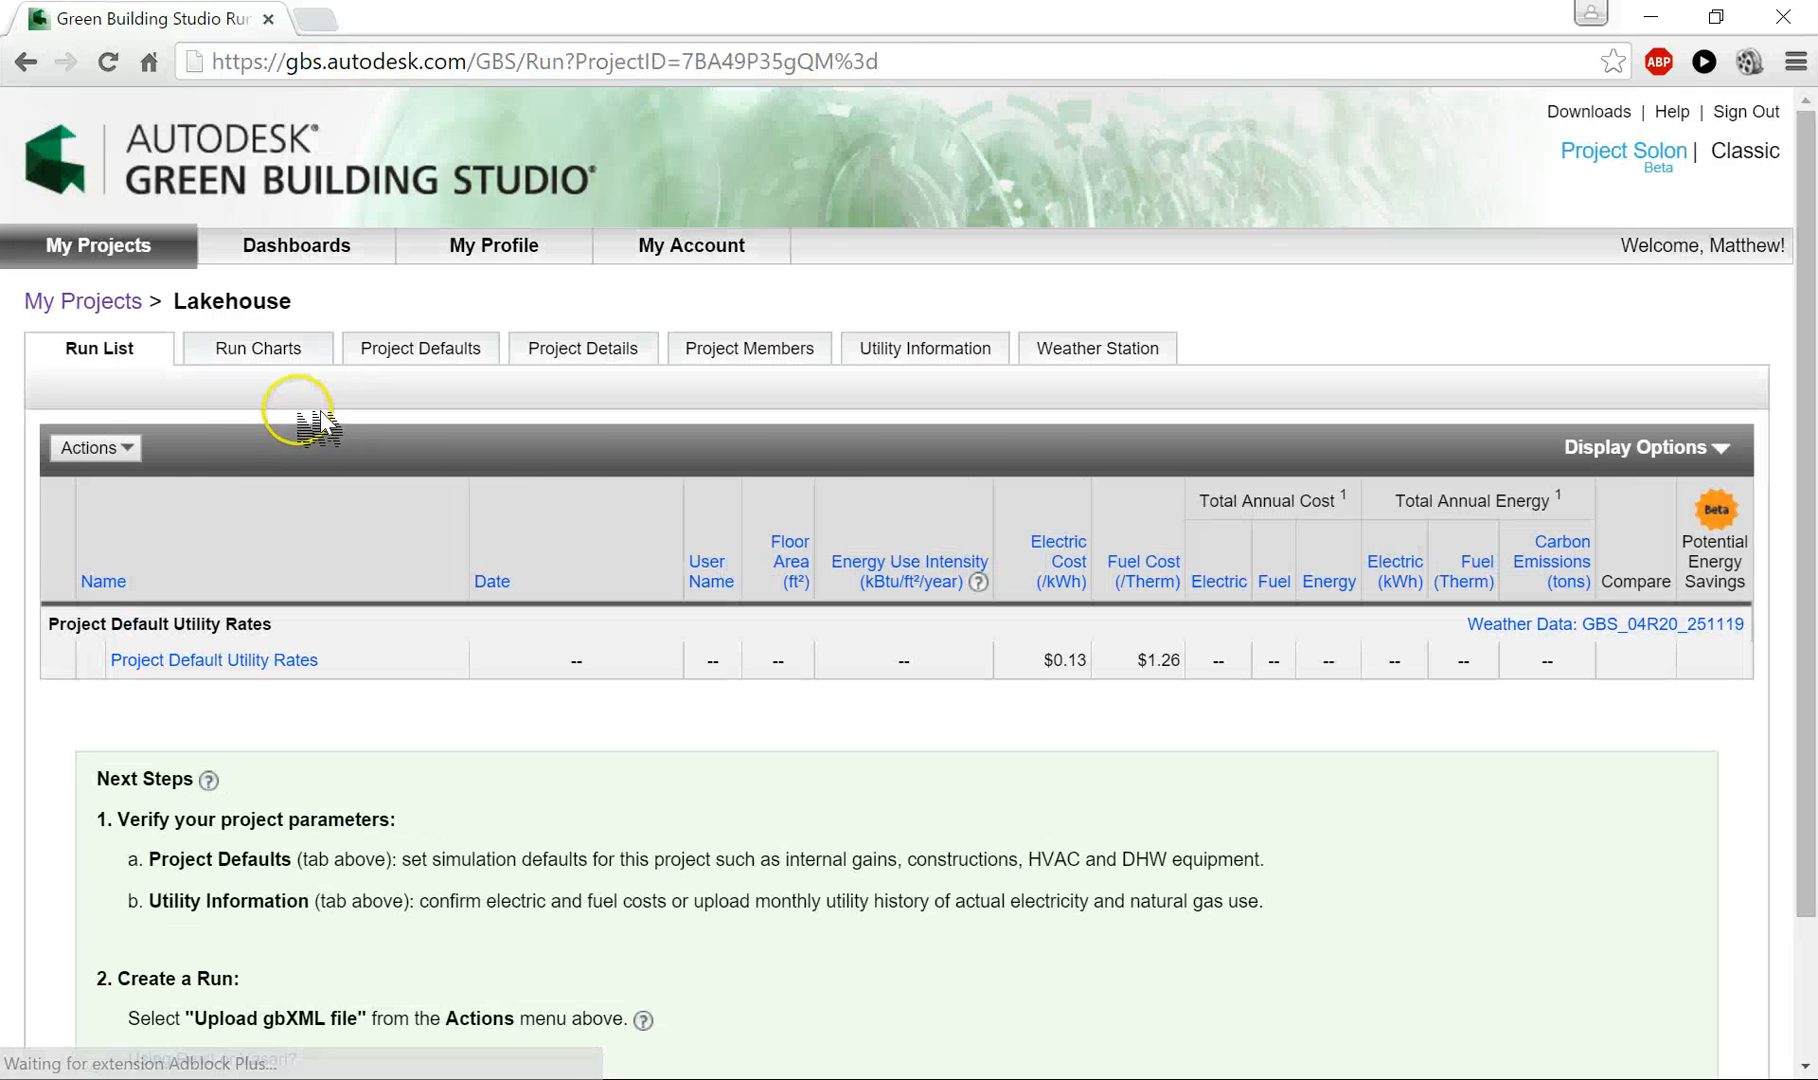
click(127, 447)
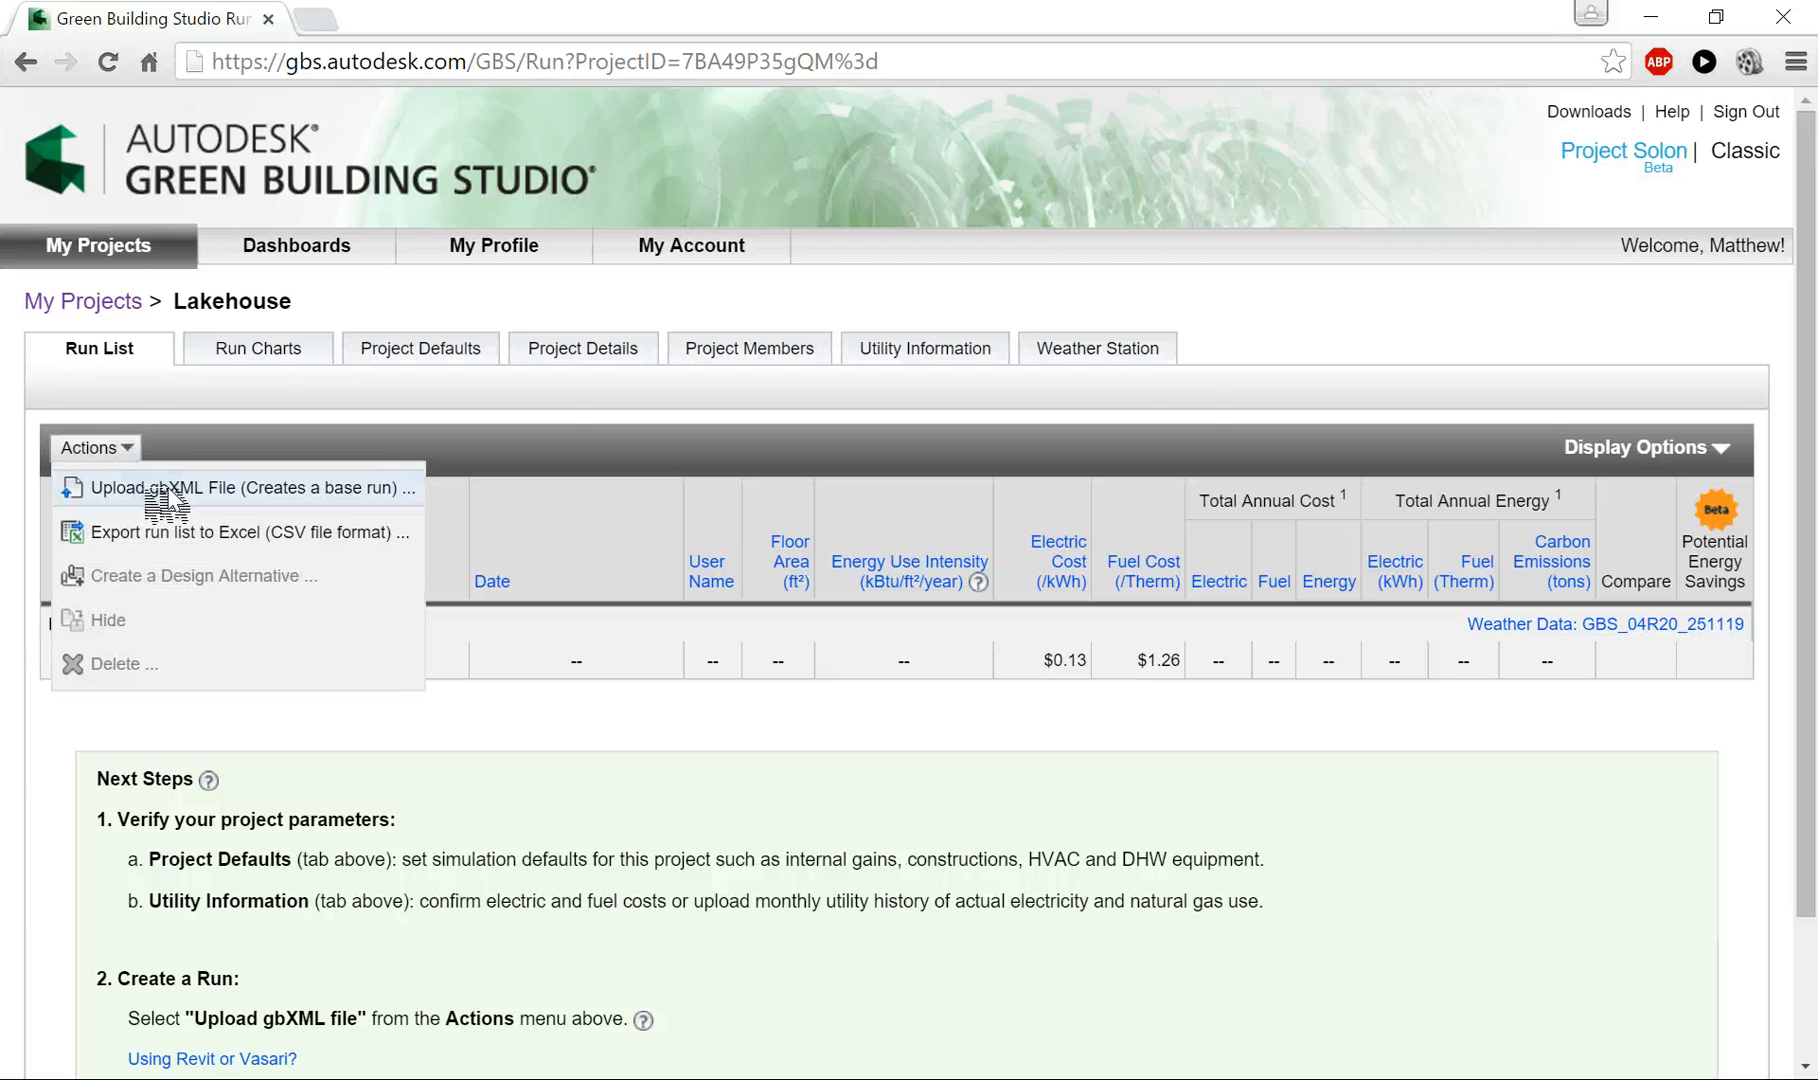
click(165, 490)
click(662, 492)
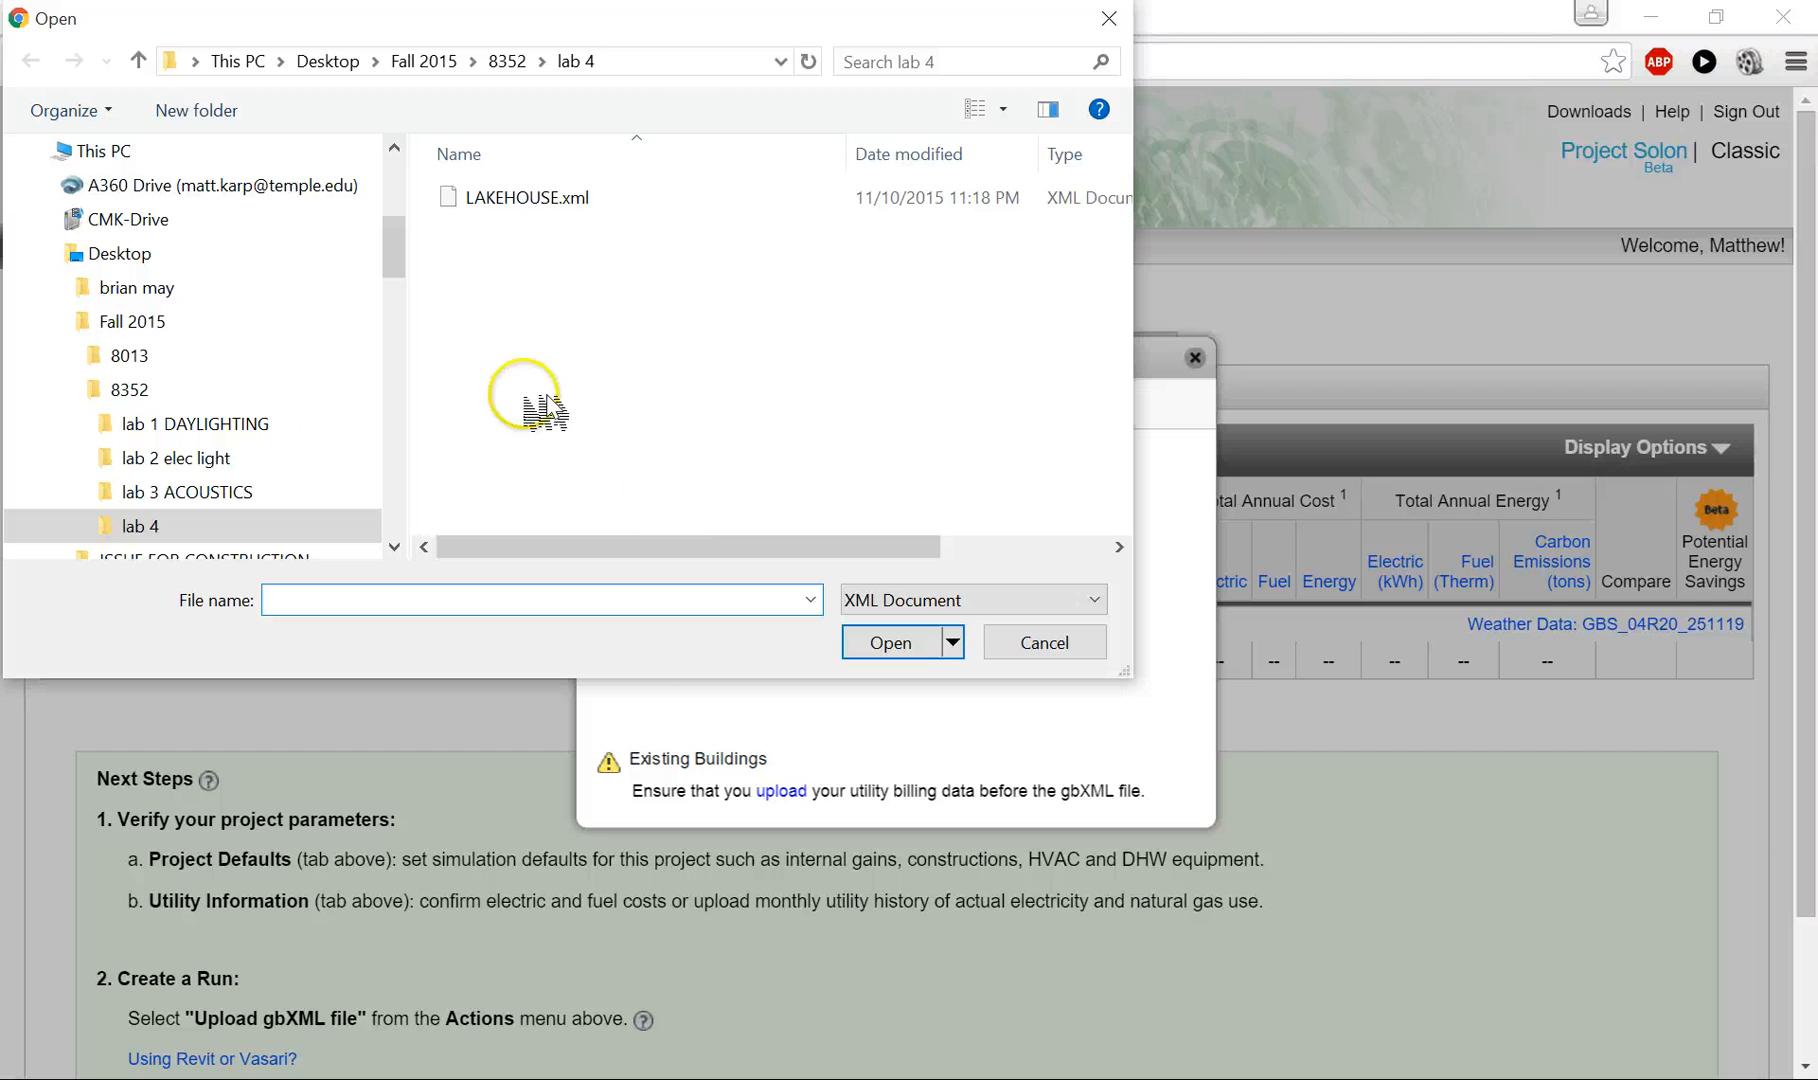
click(510, 198)
click(892, 642)
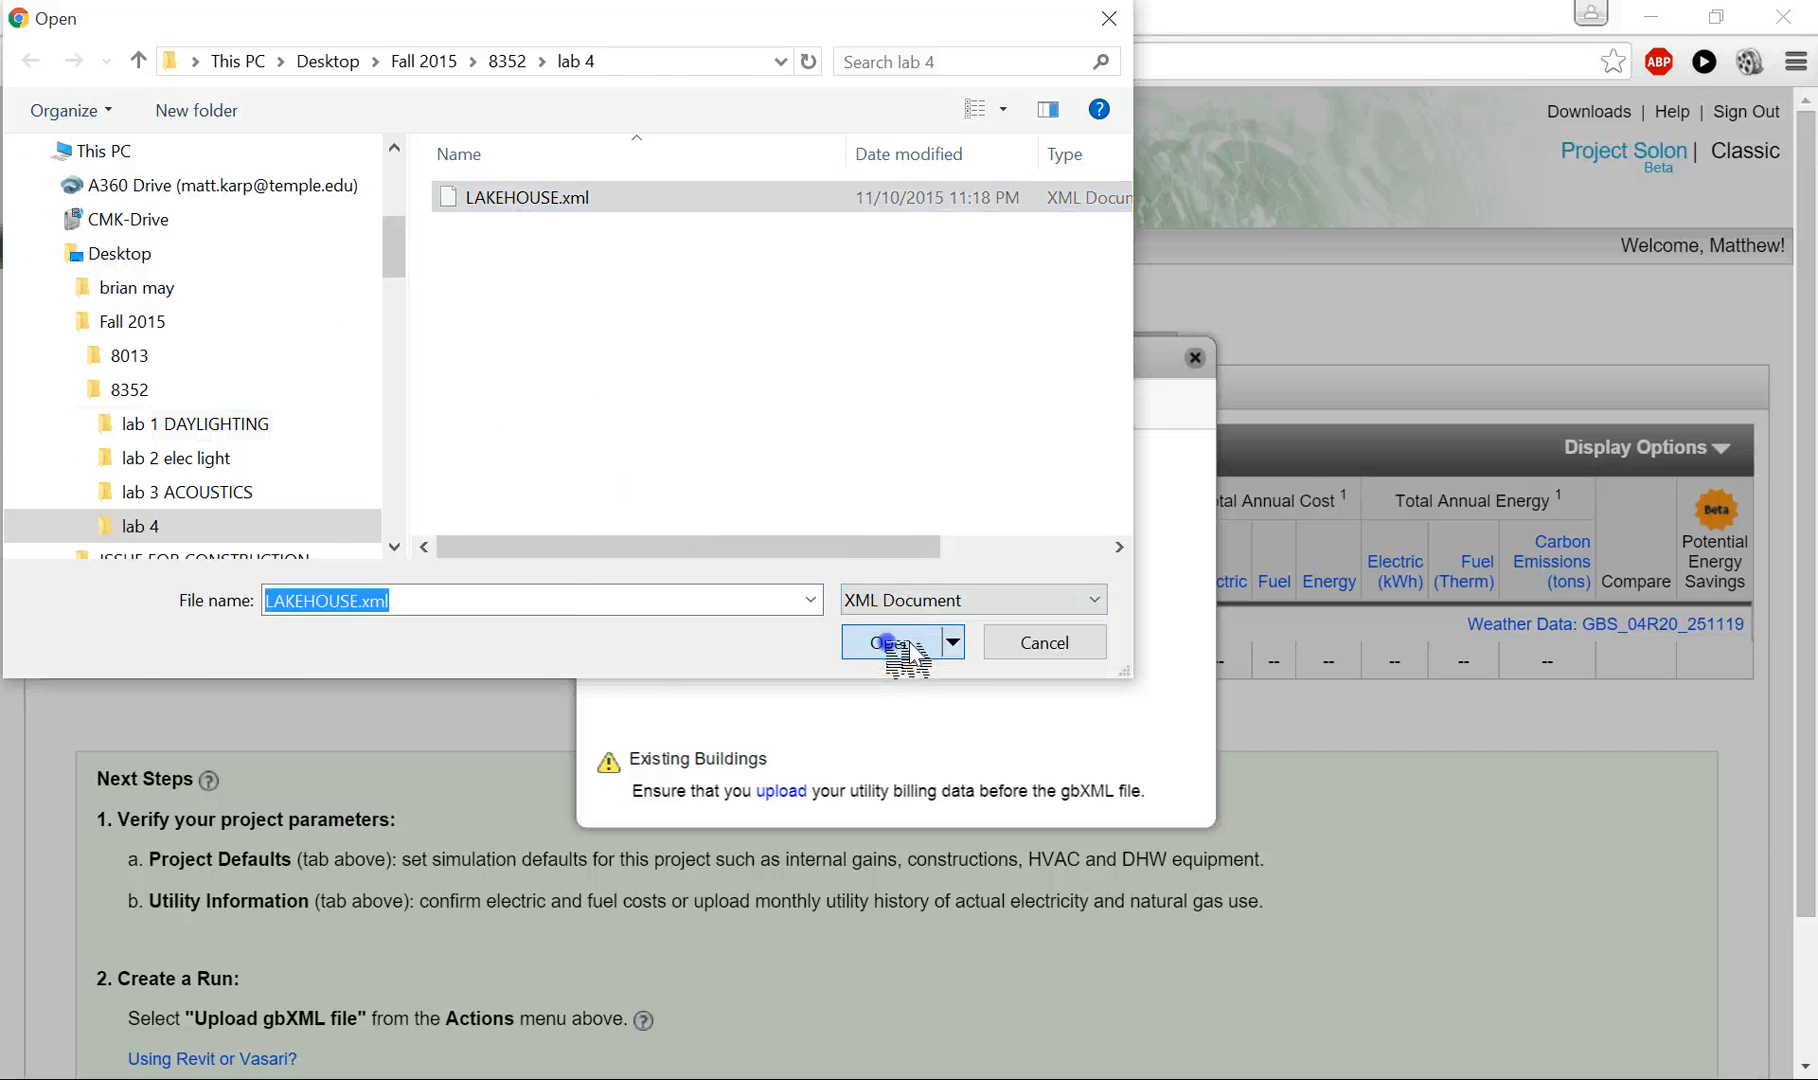
click(676, 866)
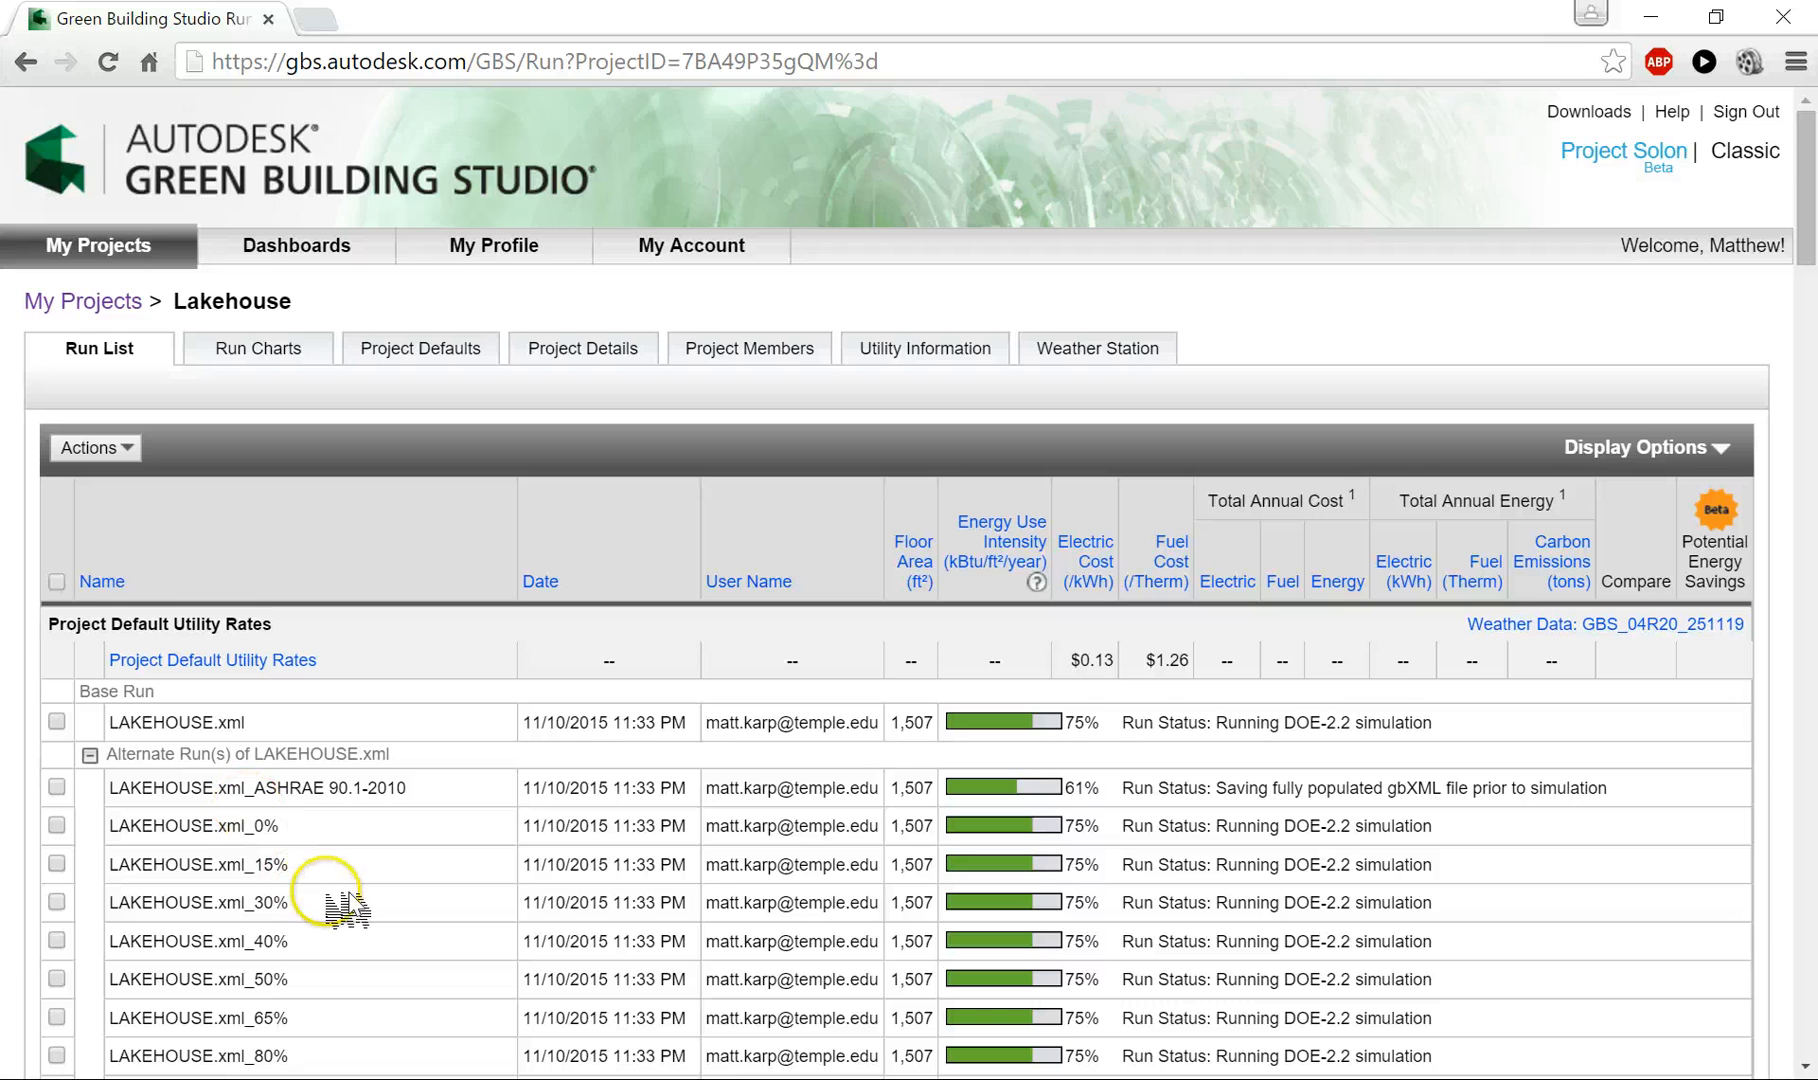
- Check the simulation progress of the base and alternate runs and the energy use intensity column in the run list
scroll(345, 893, down, 2)
scroll(350, 893, down, 1)
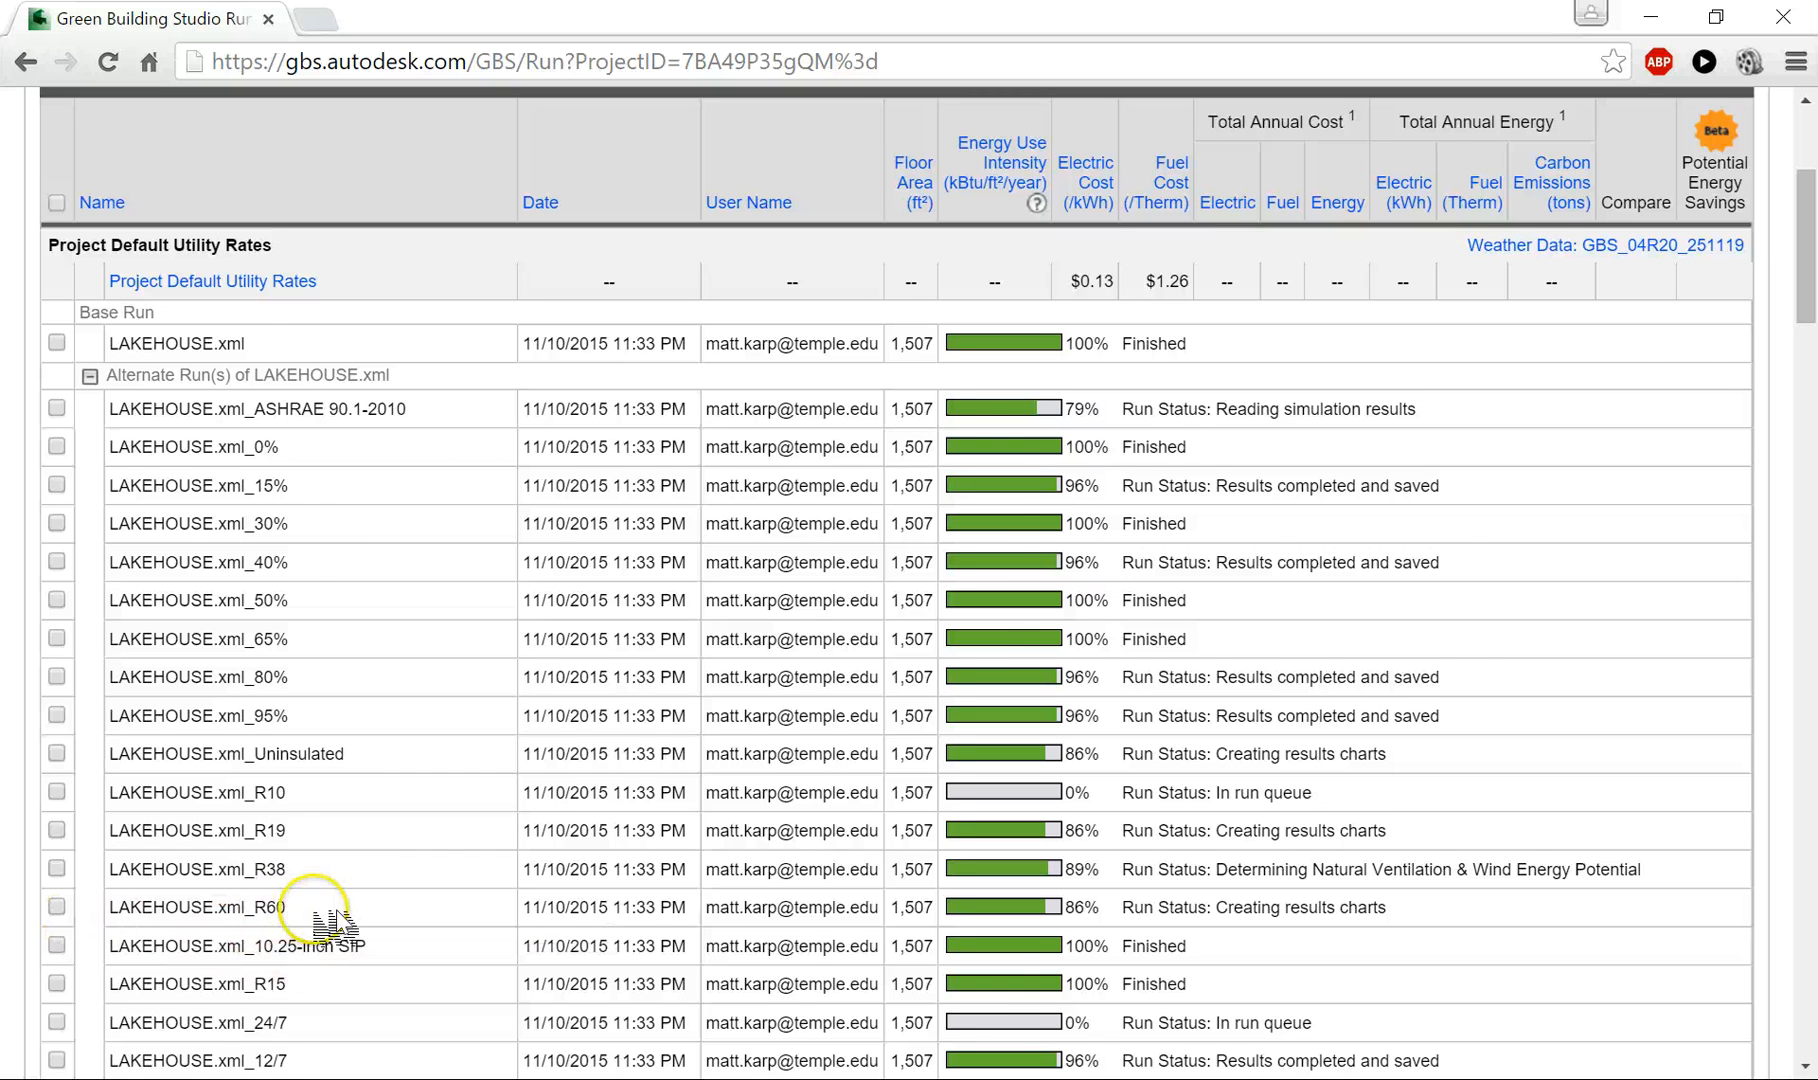
drag(295, 920, 153, 920)
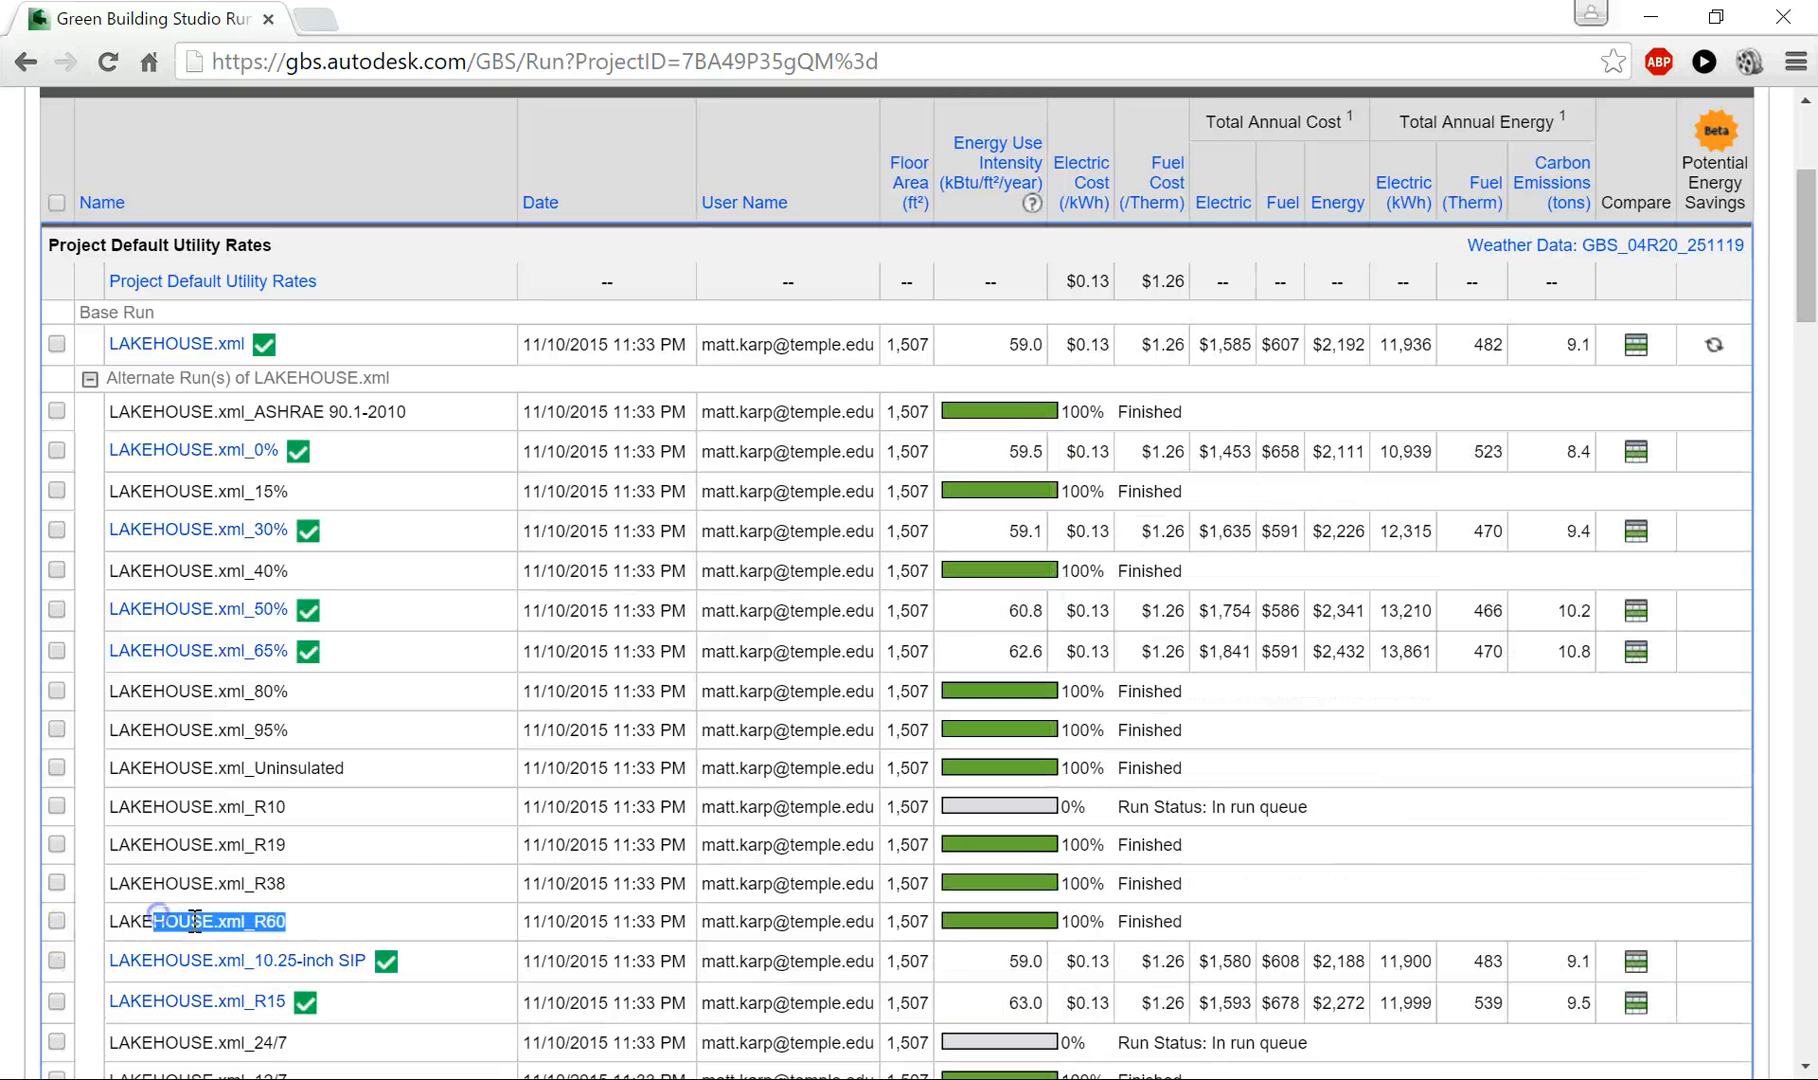
click(343, 932)
scroll(365, 900, down, 1)
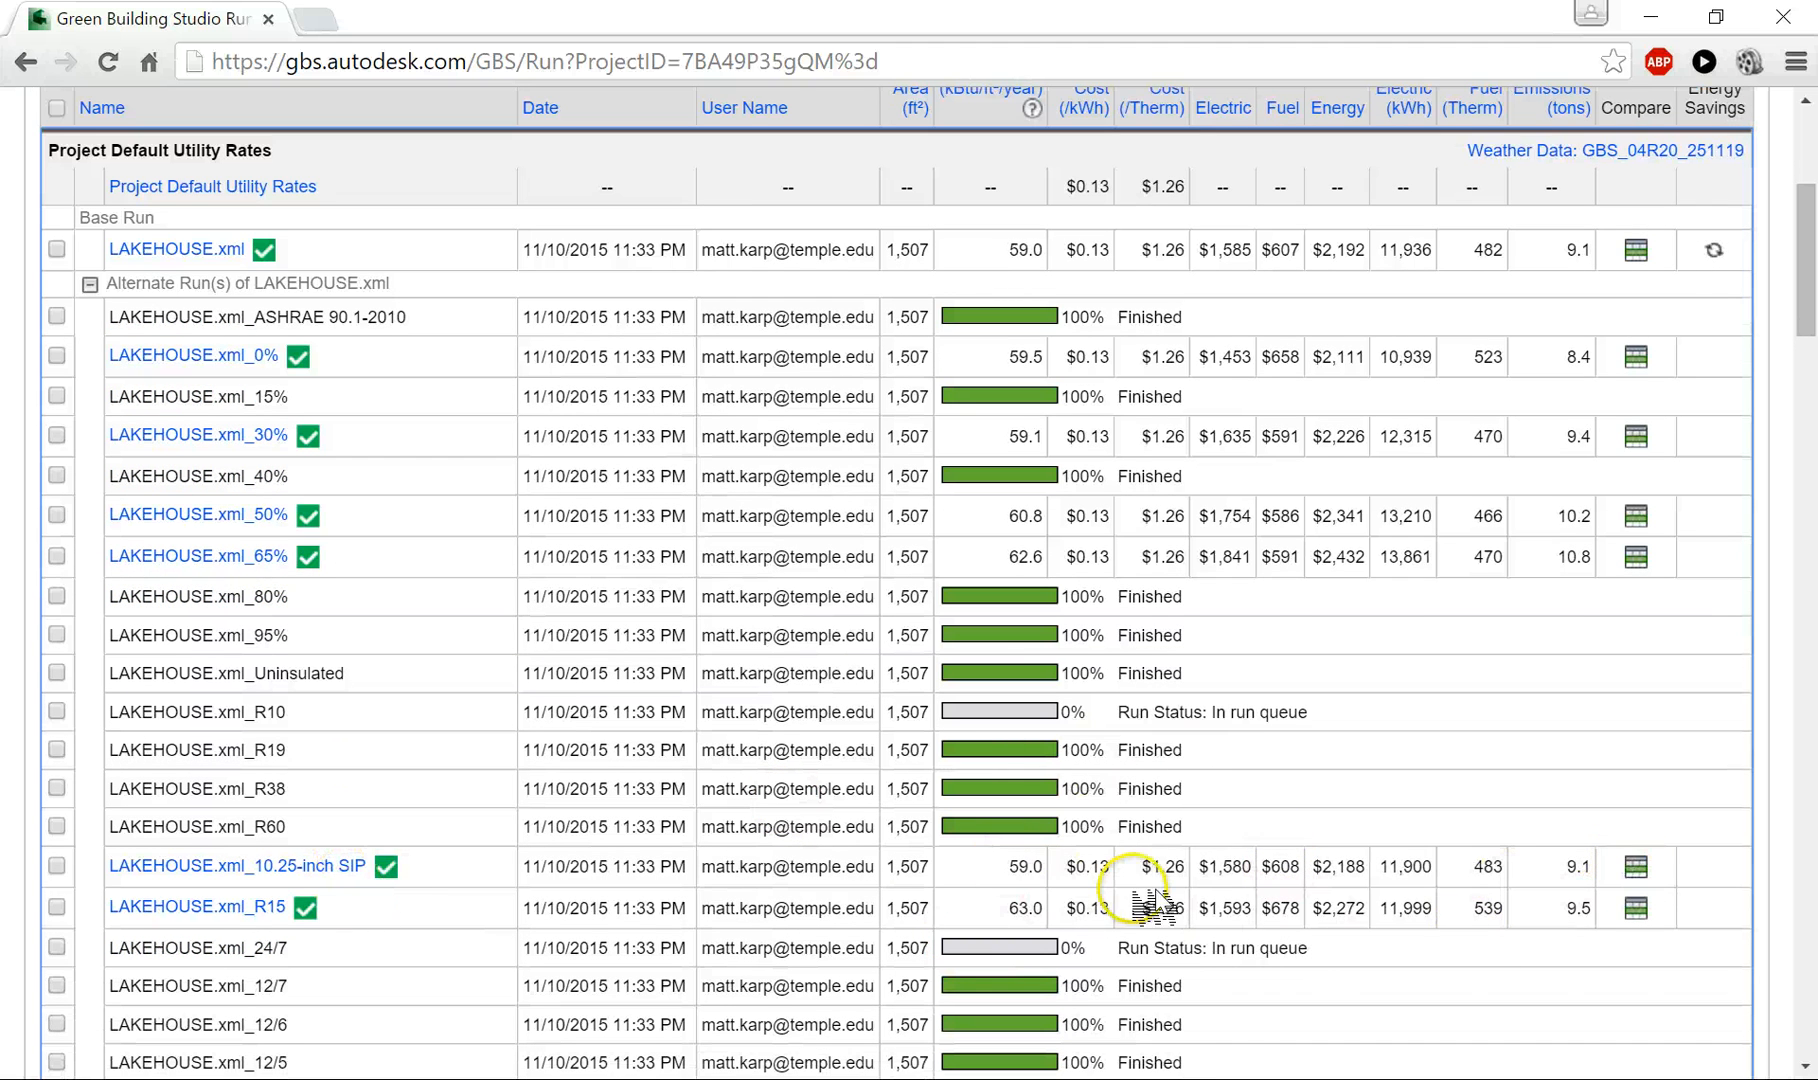
scroll(1150, 860, up, 1)
scroll(1153, 815, down, 1)
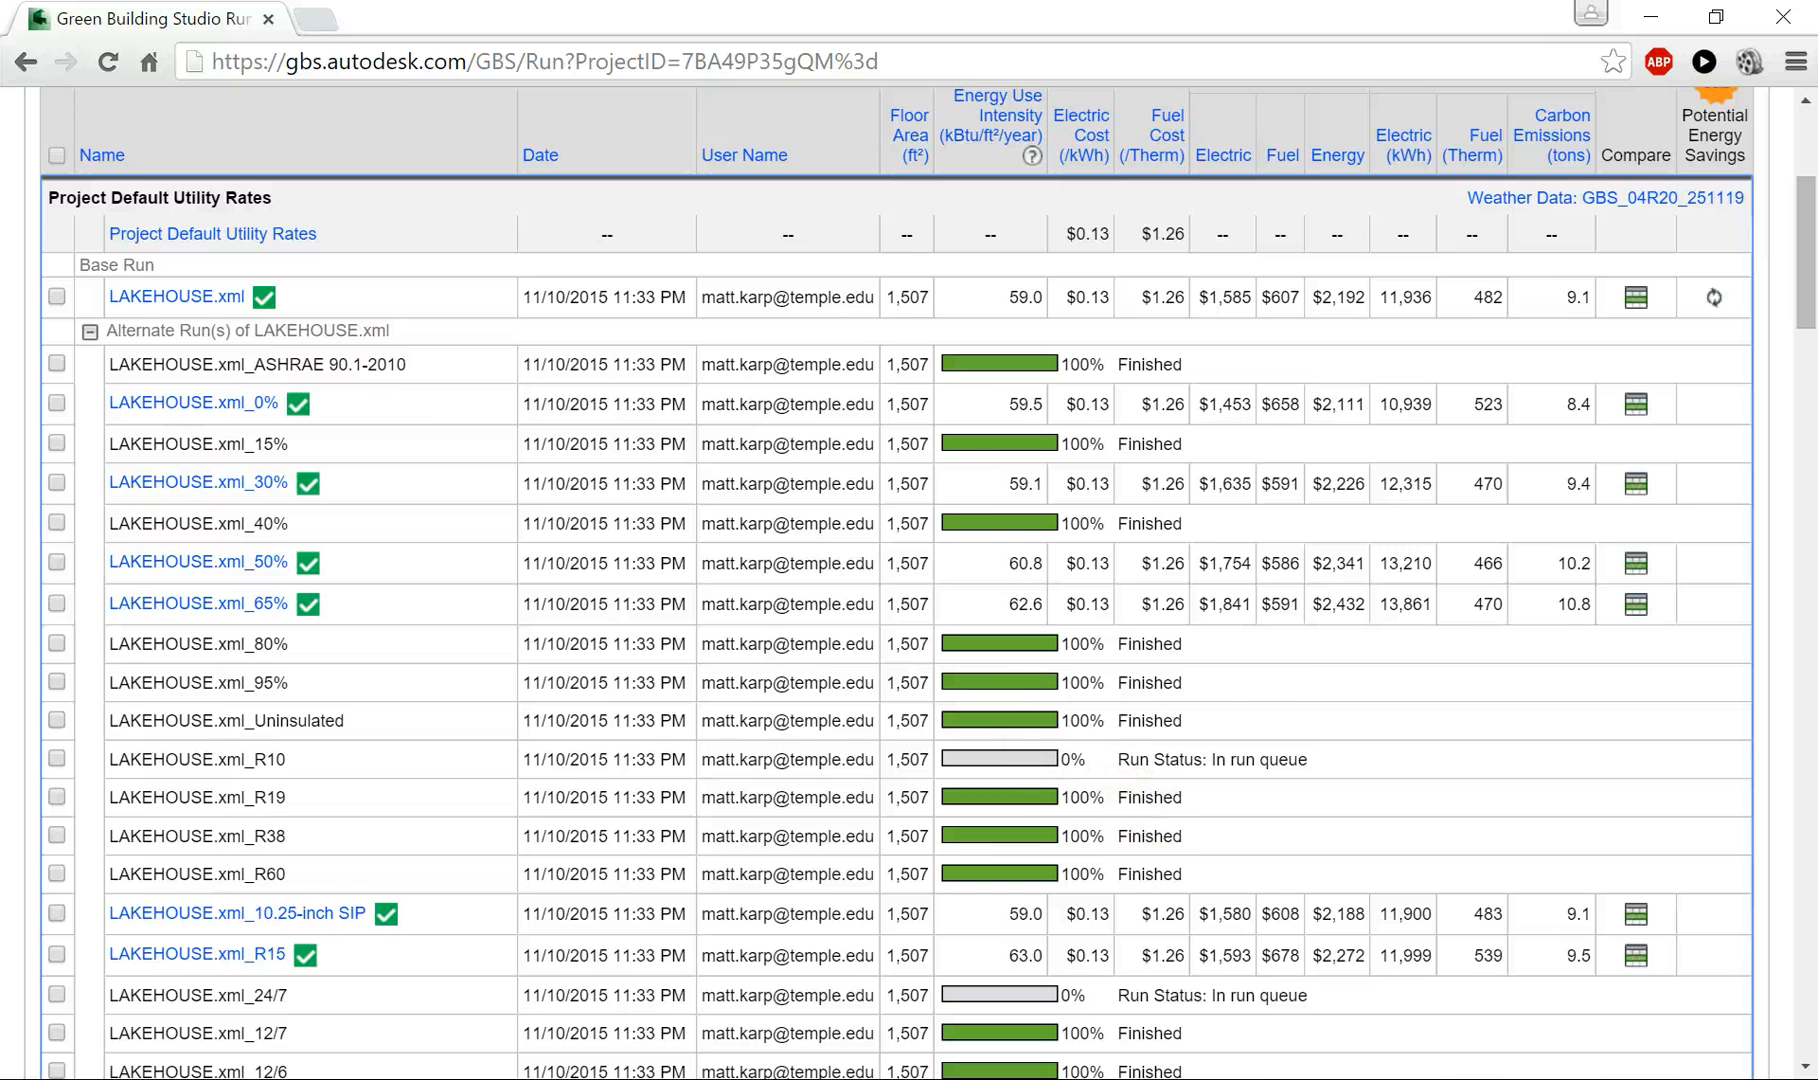
scroll(1075, 426, up, 1)
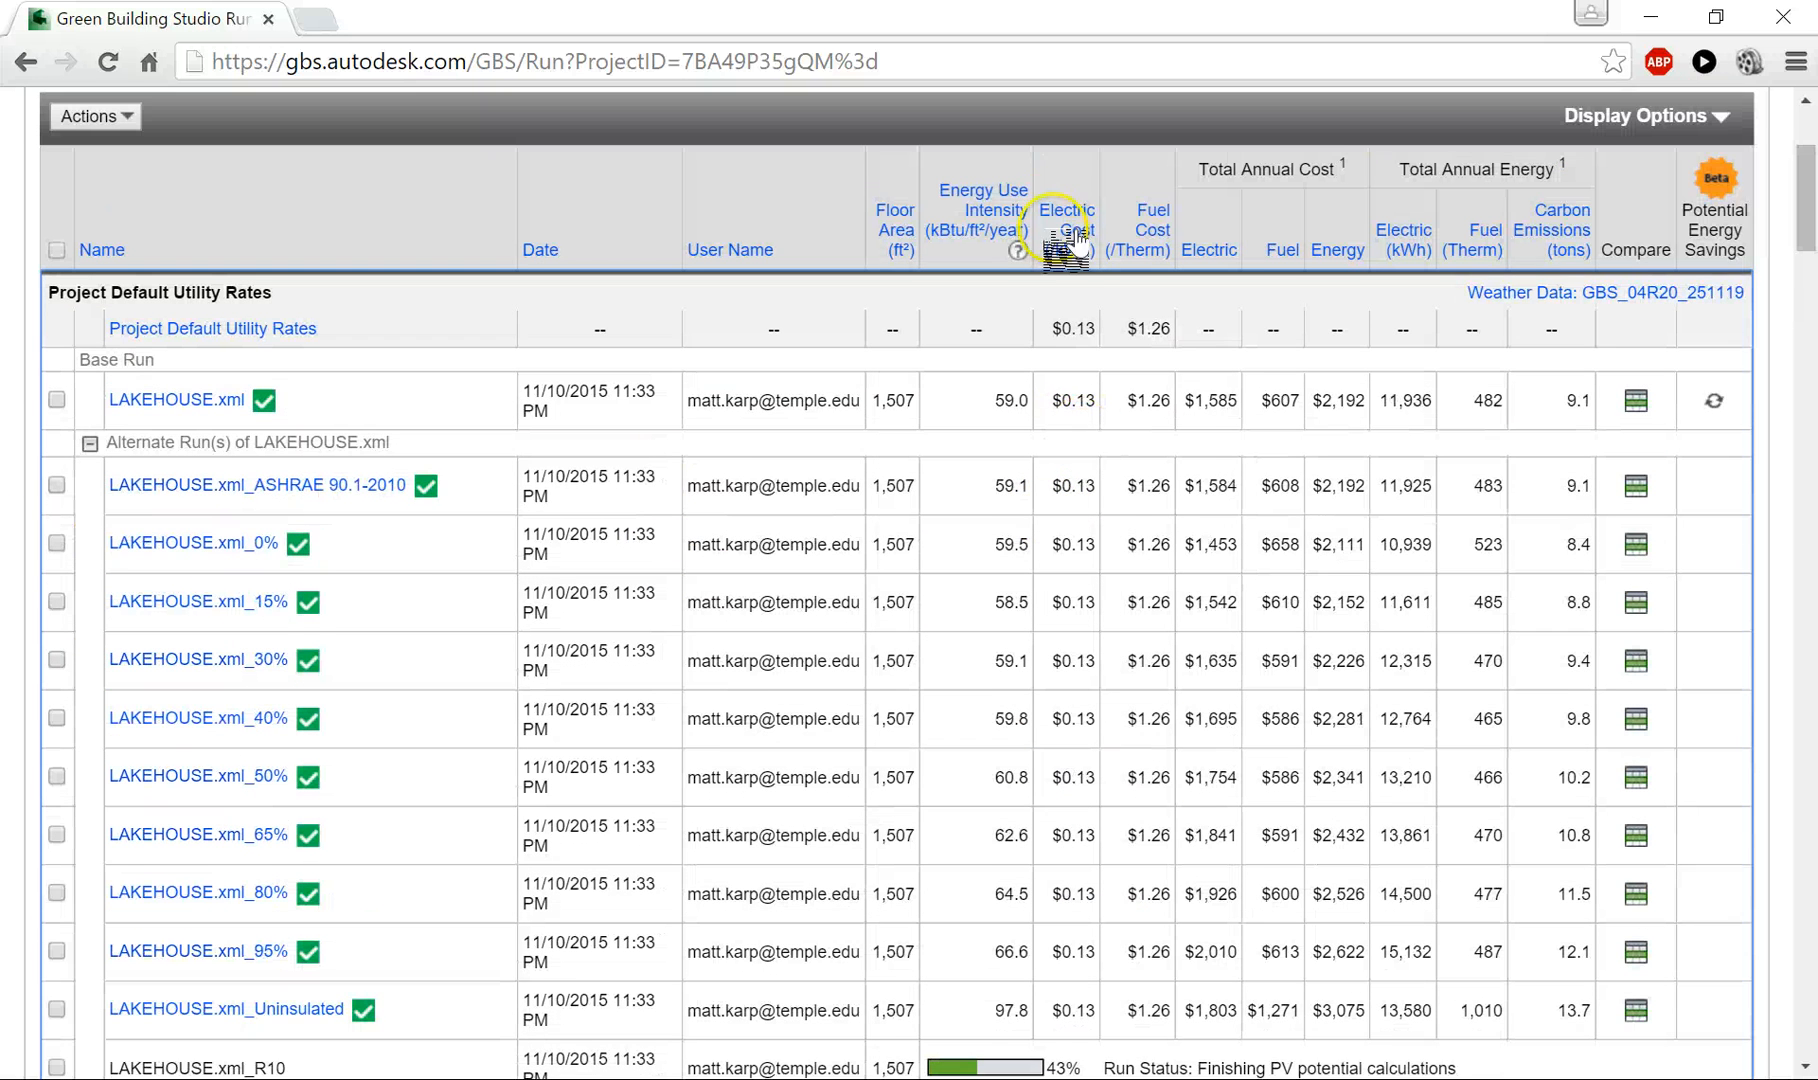
scroll(1060, 230, up, 1)
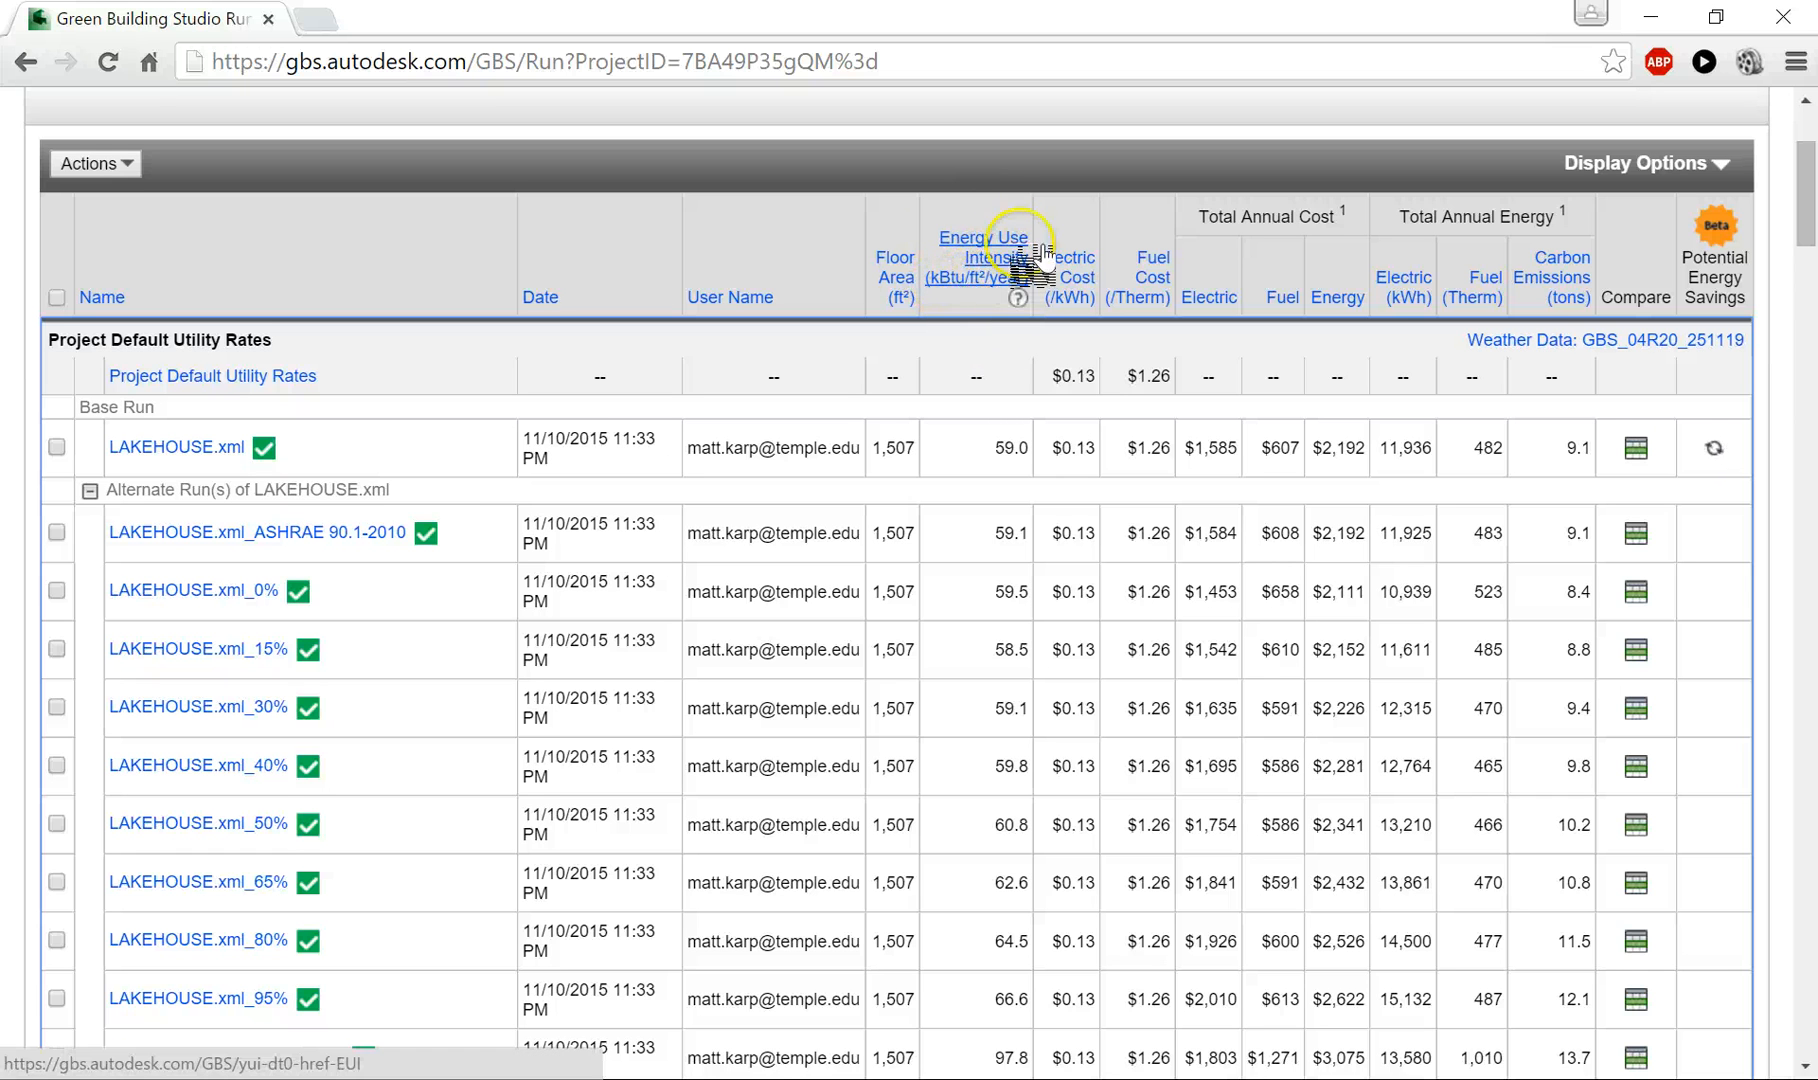
scroll(1012, 300, down, 1)
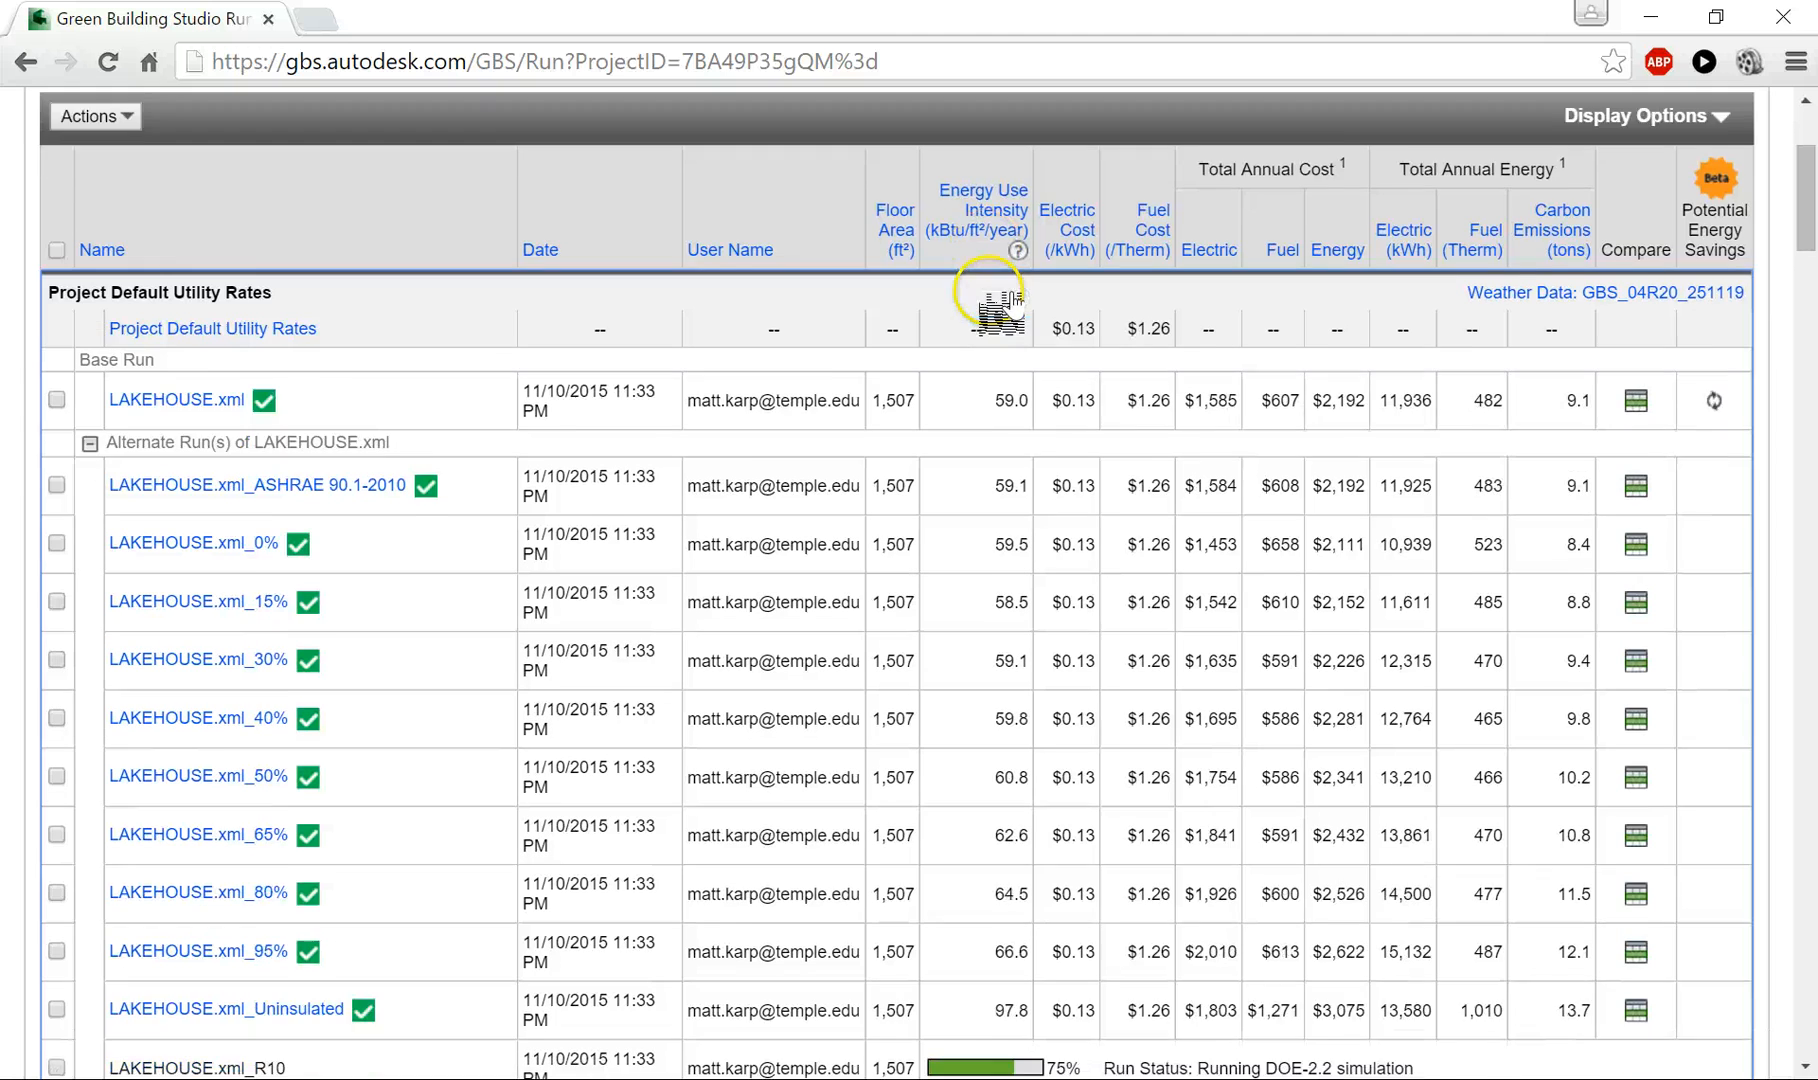
- Compare the energy use intensity of the alternate runs, including R60, Uninsulated and the 12/6 operating schedule
scroll(1000, 305, down, 3)
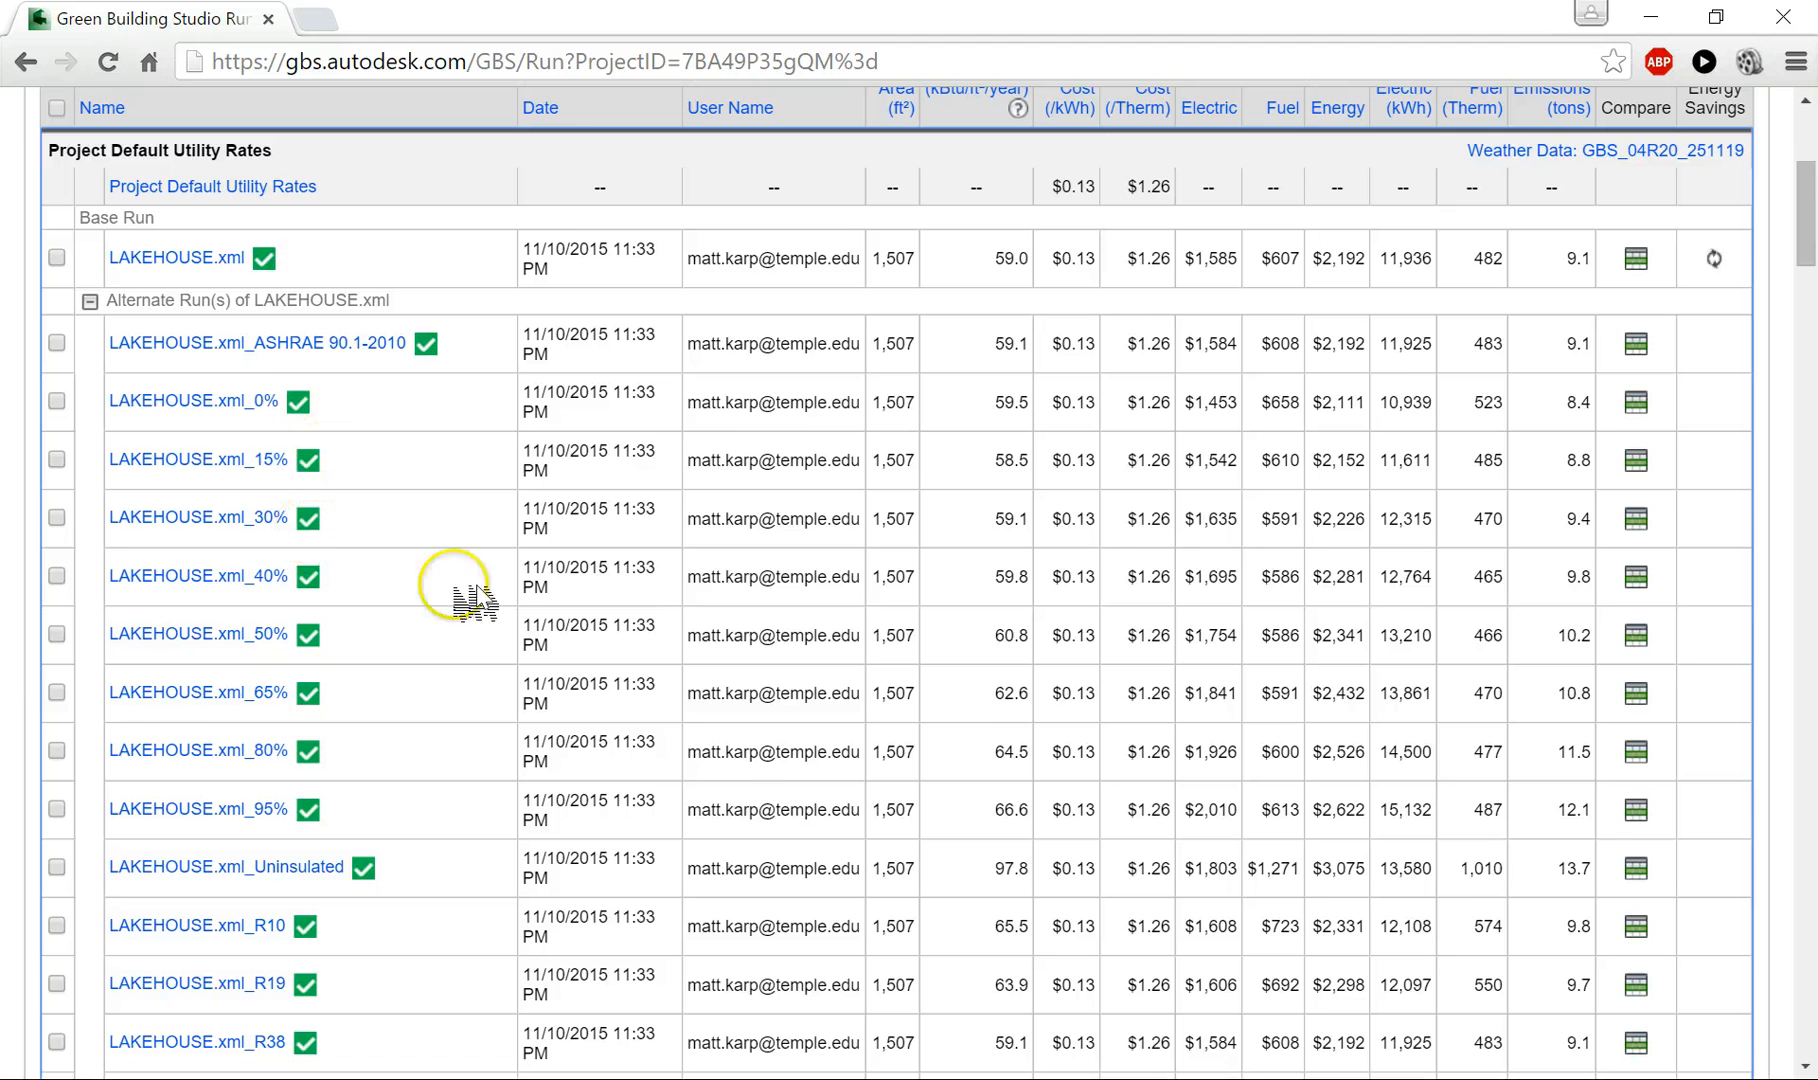
scroll(500, 625, down, 1)
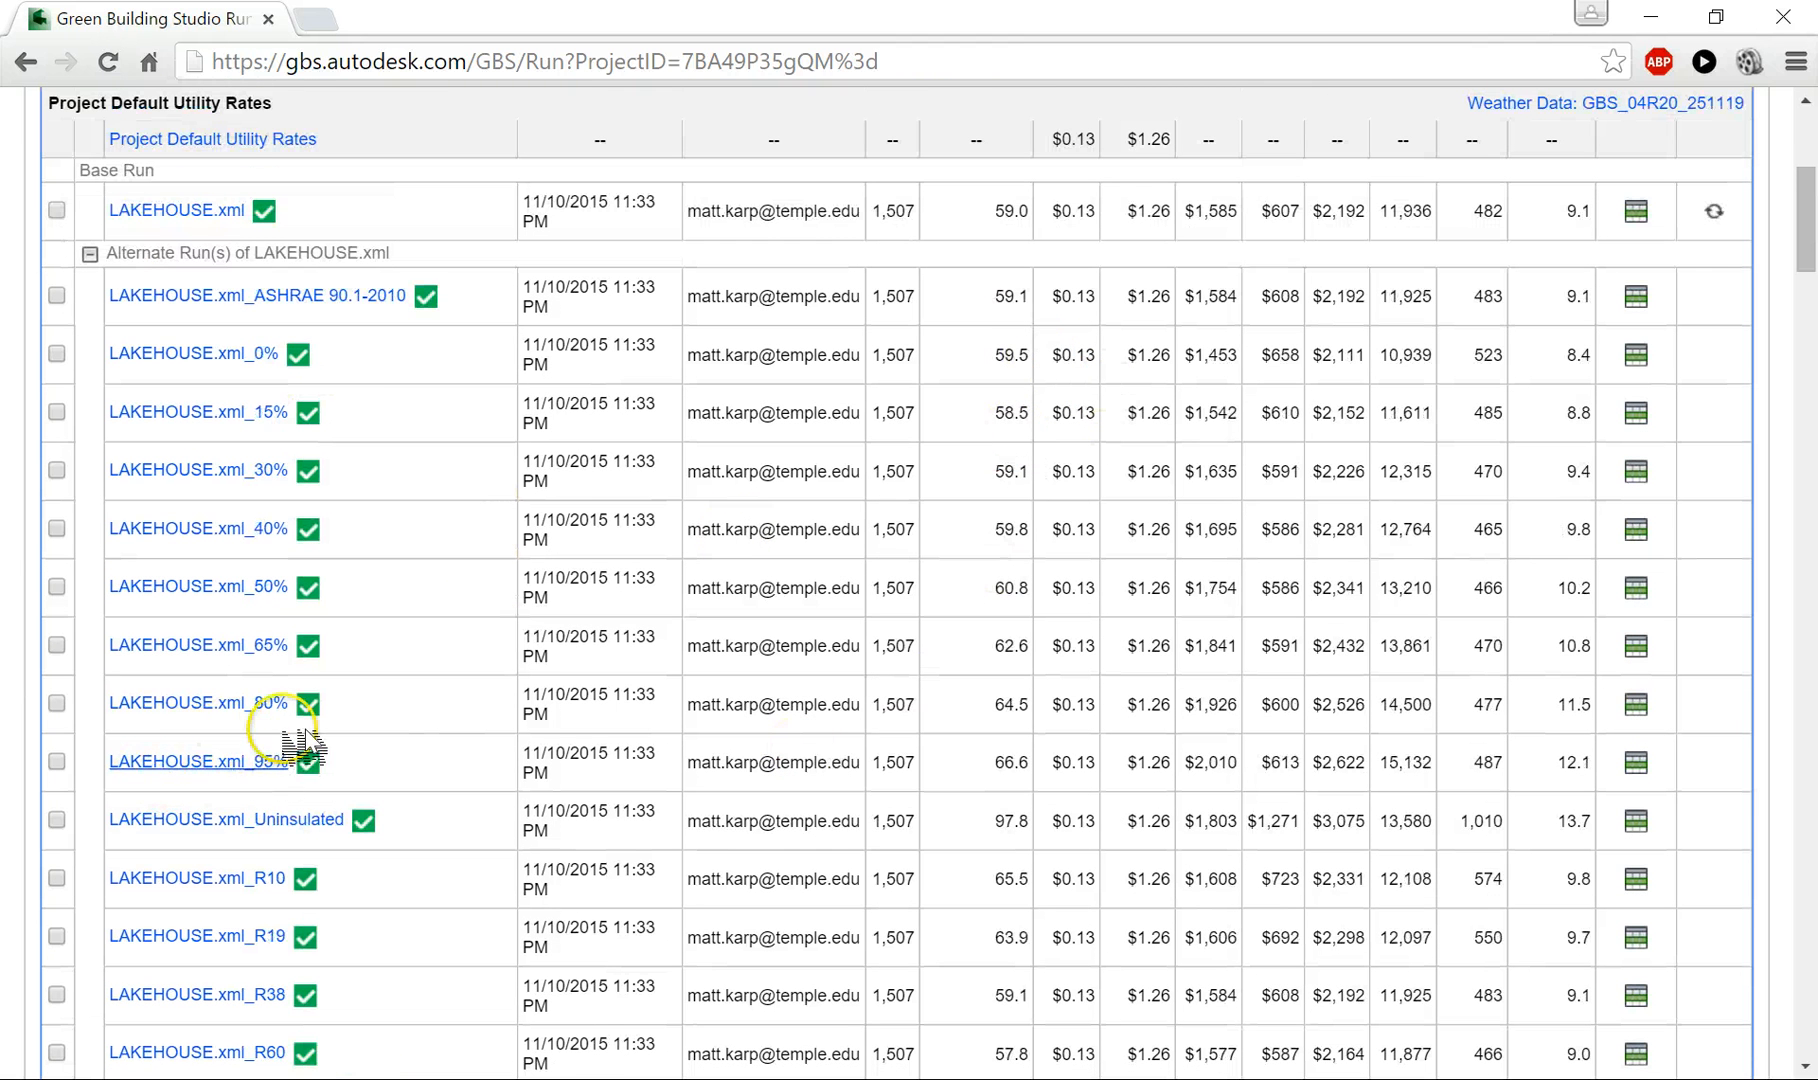
scroll(850, 912, down, 1)
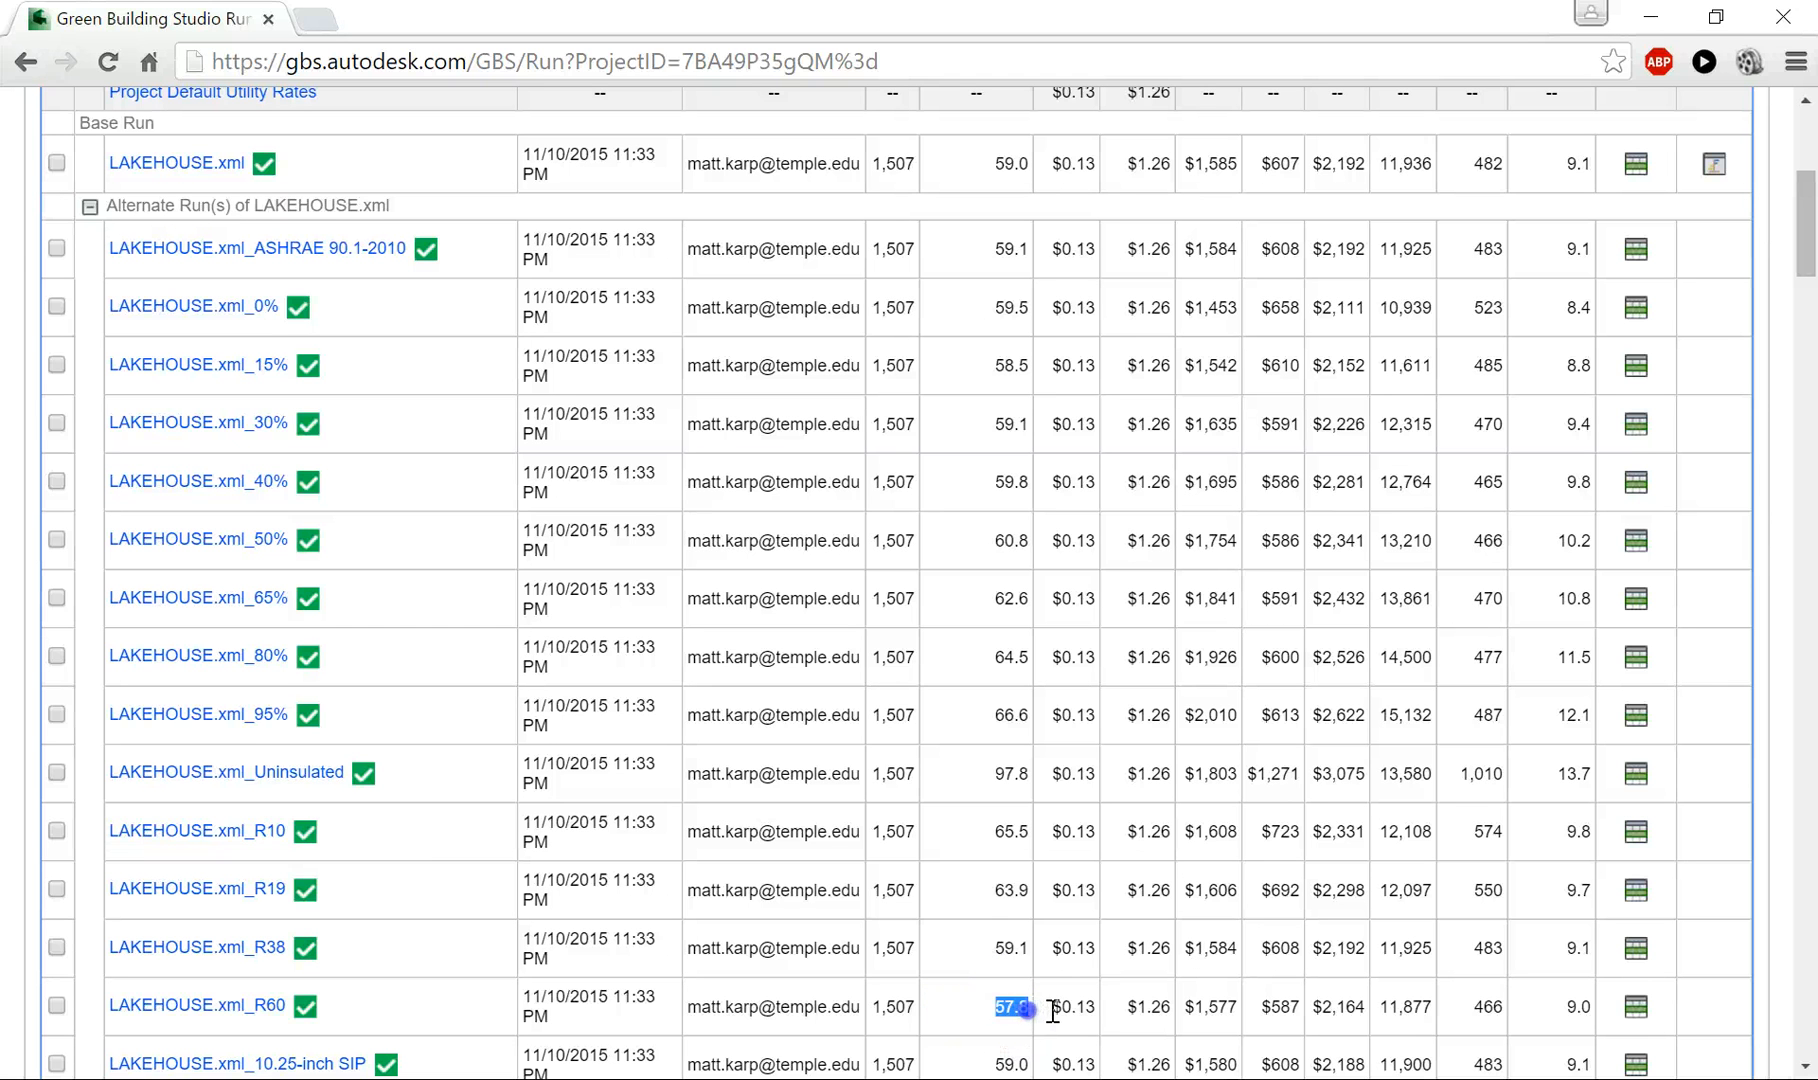
scroll(1030, 800, up, 1)
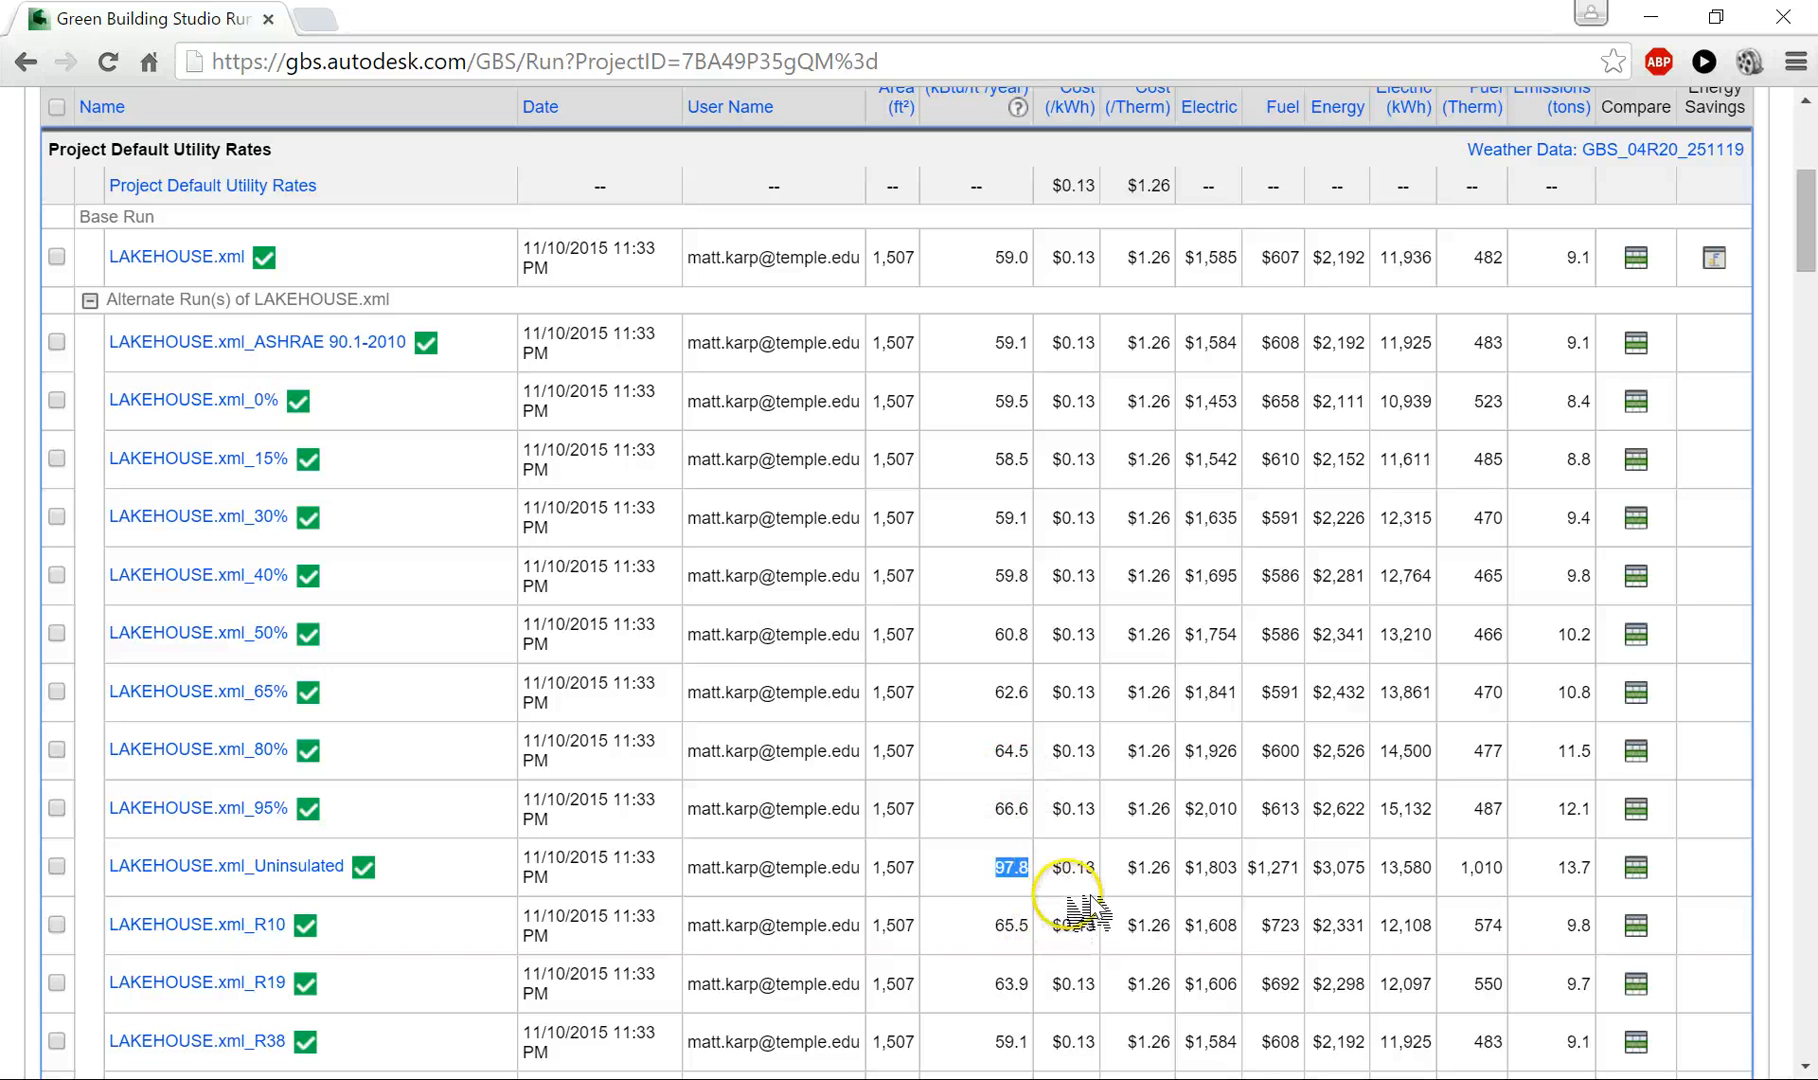
scroll(1088, 910, down, 3)
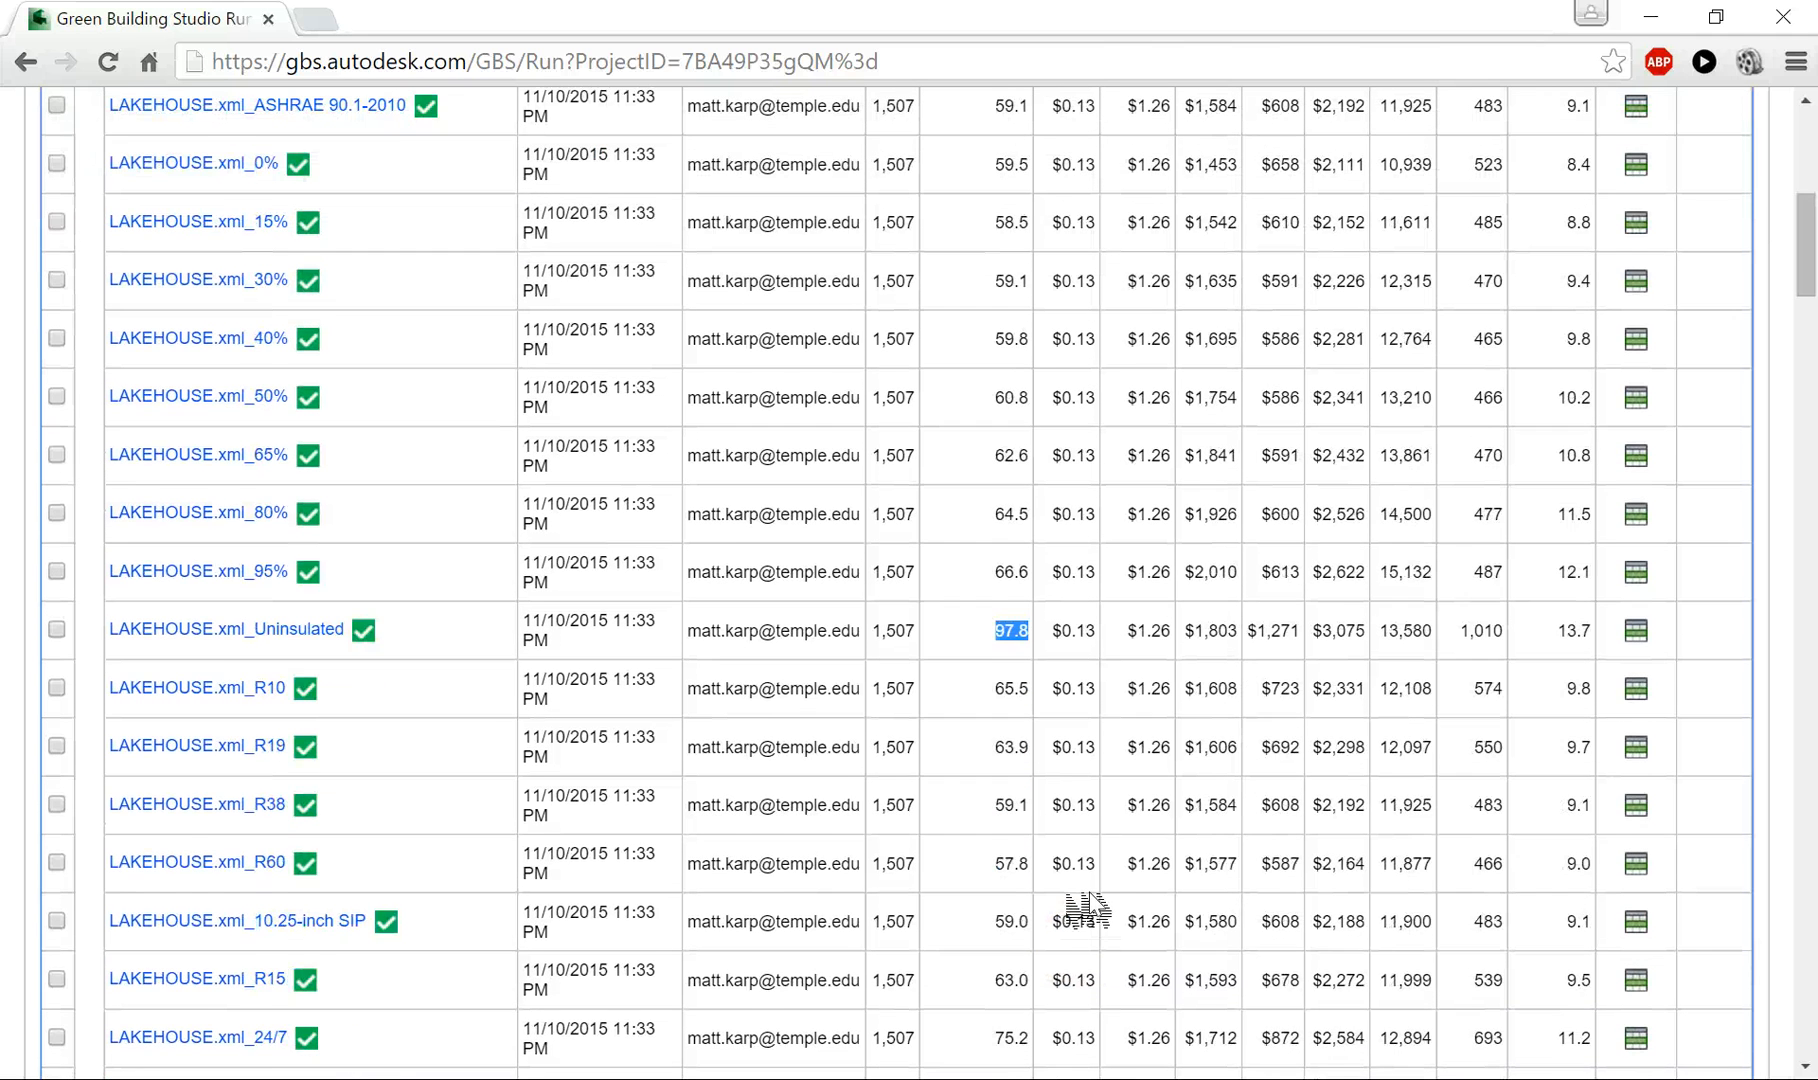
scroll(1088, 905, down, 3)
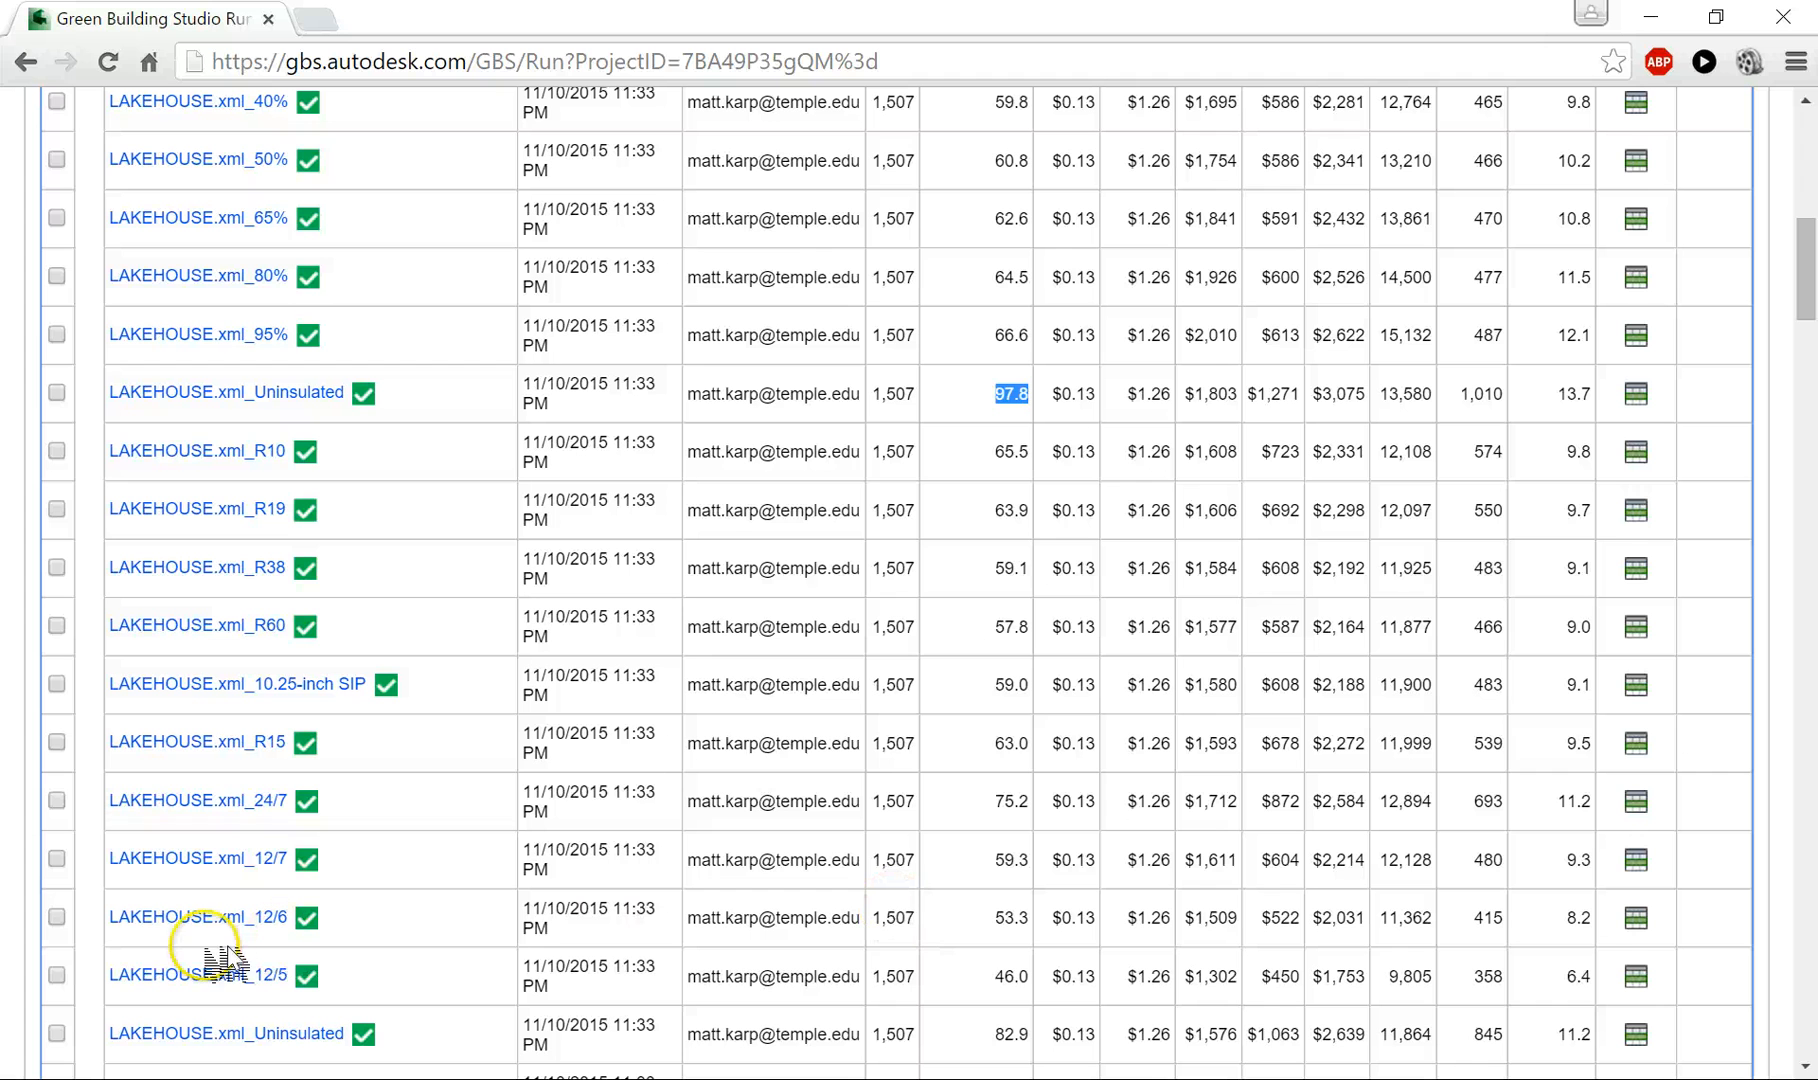
click(1001, 921)
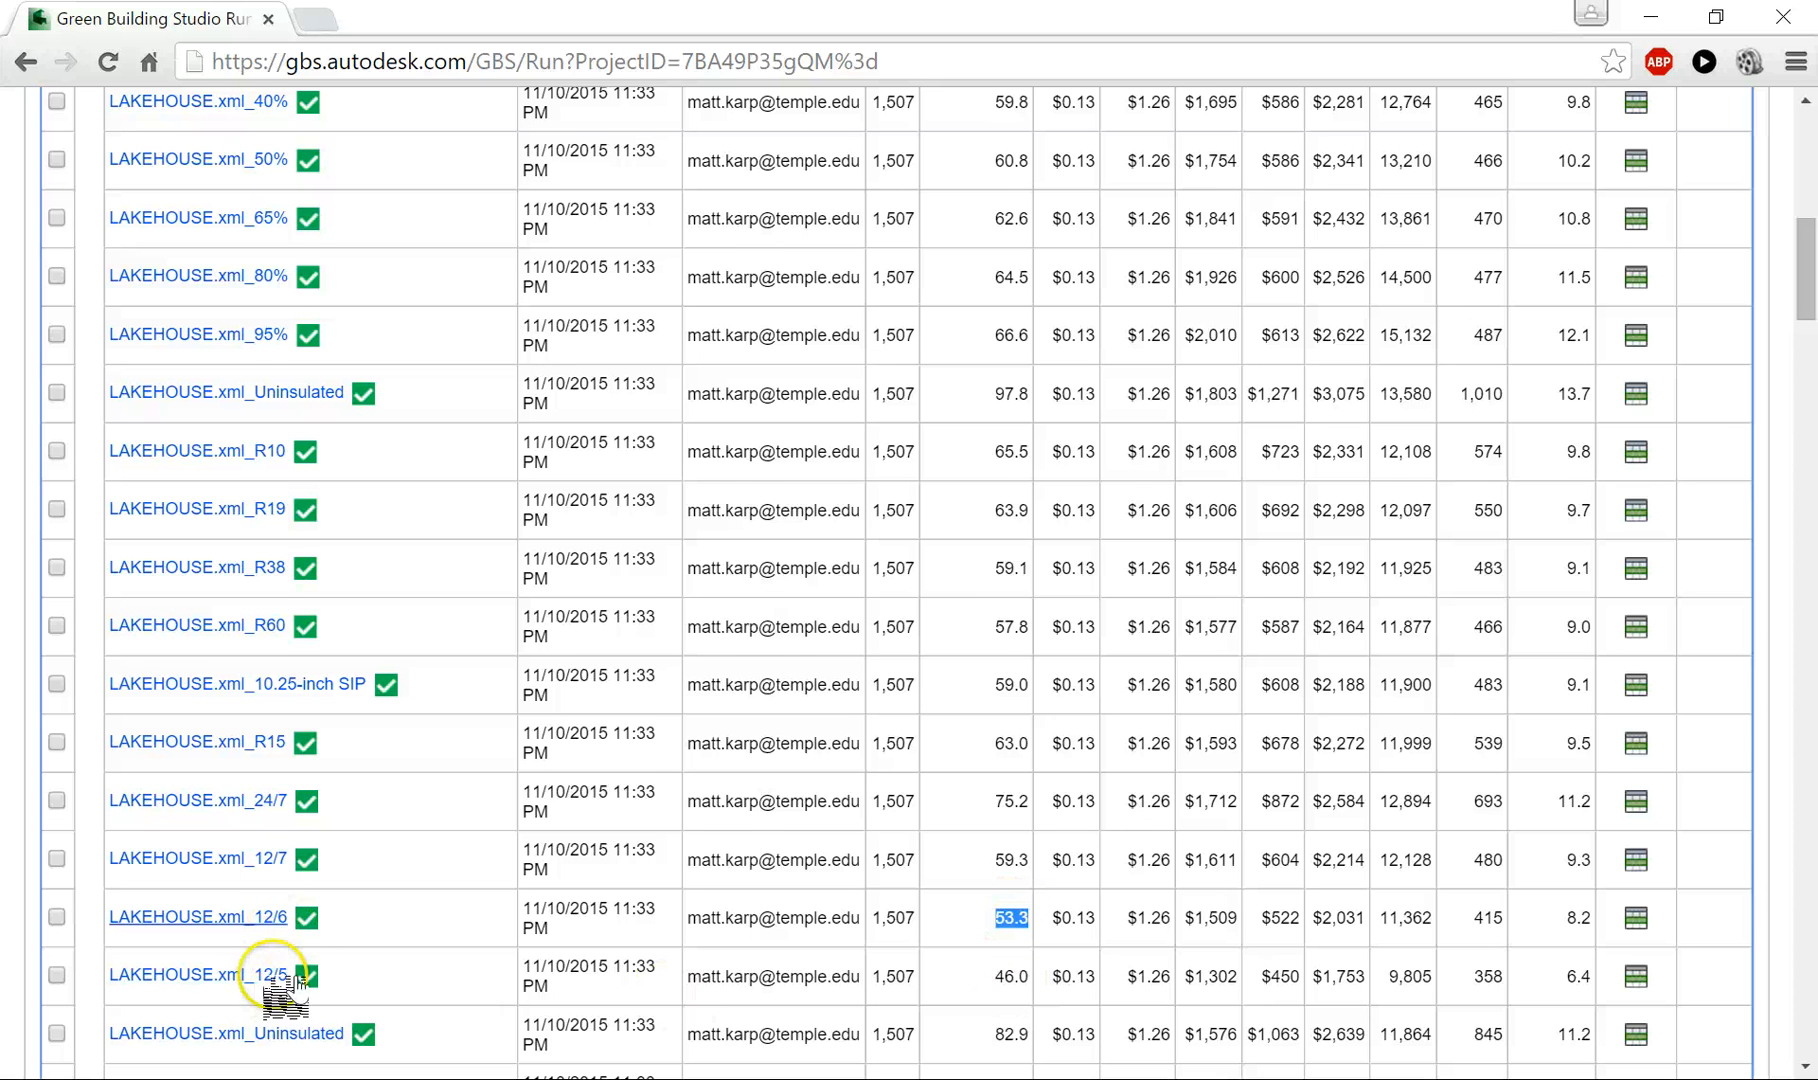
- Review the remaining alternate runs covering walls, glazing, loads, infiltration, HVAC and orientation, including those still queued
scroll(929, 925, down, 2)
scroll(929, 930, down, 5)
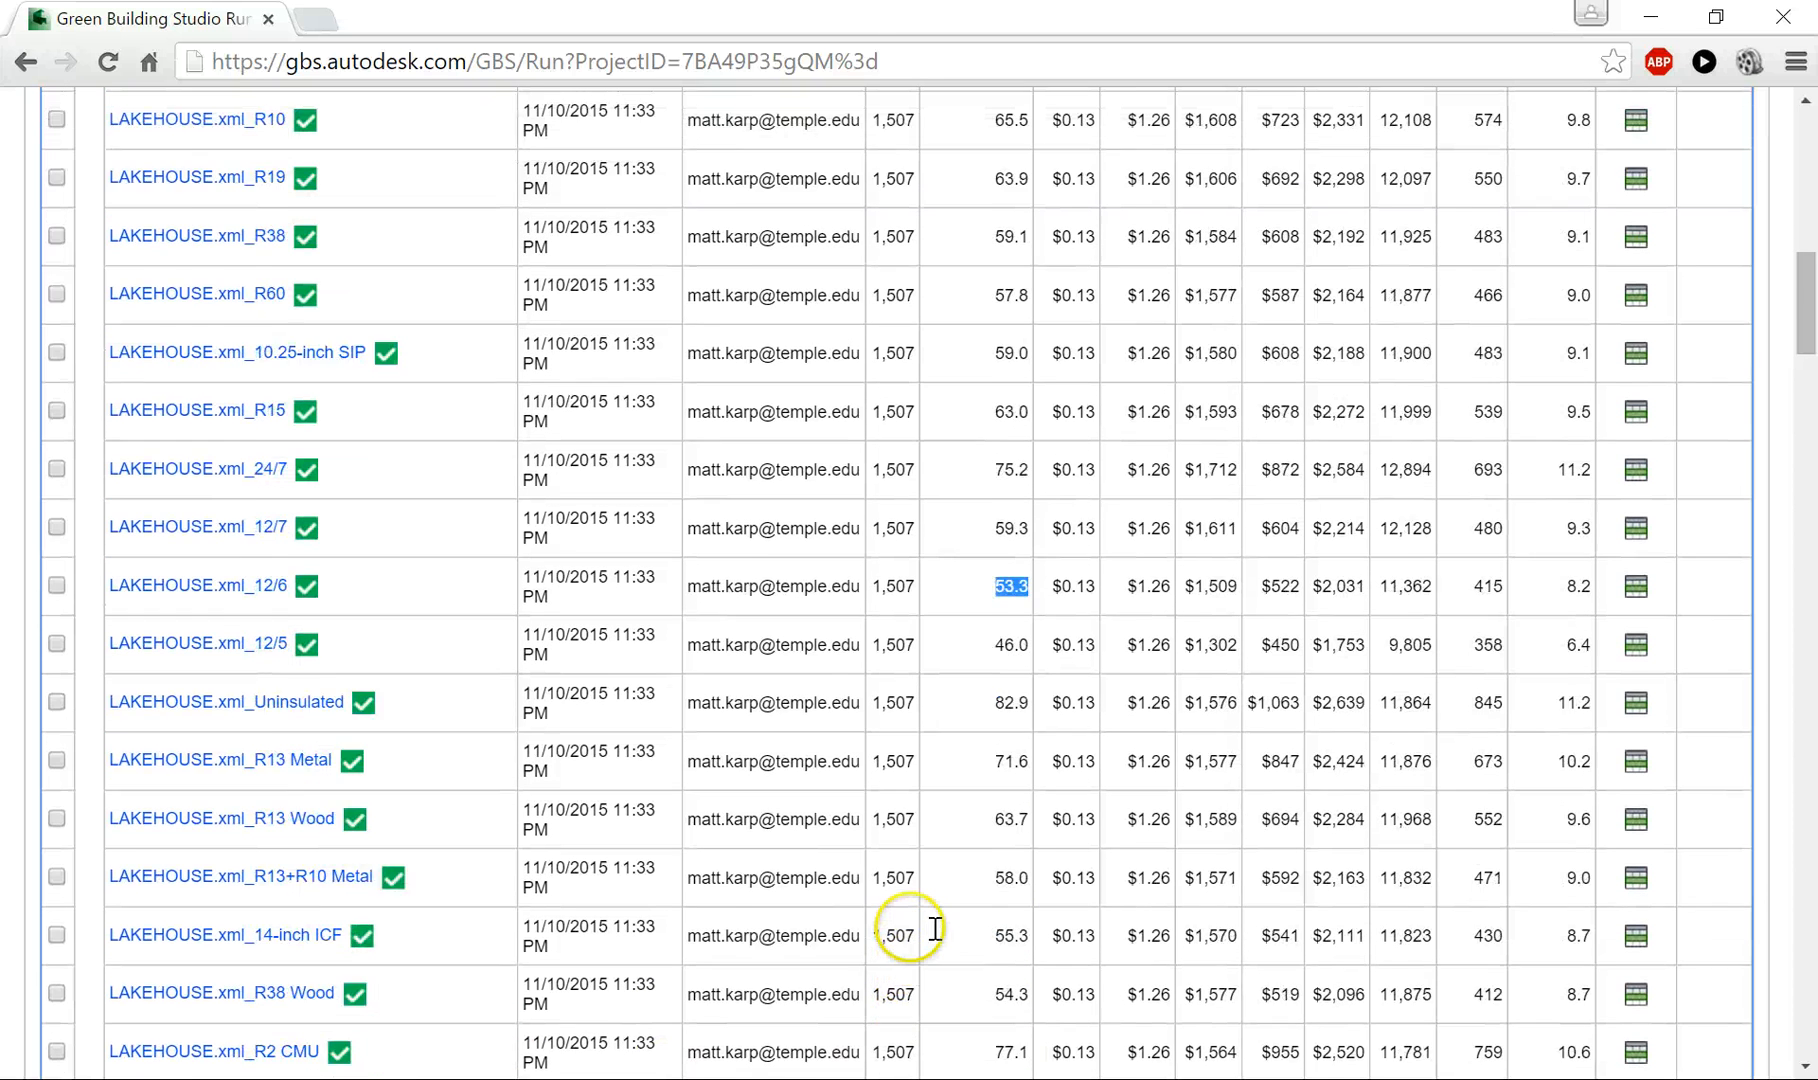
scroll(930, 945, down, 8)
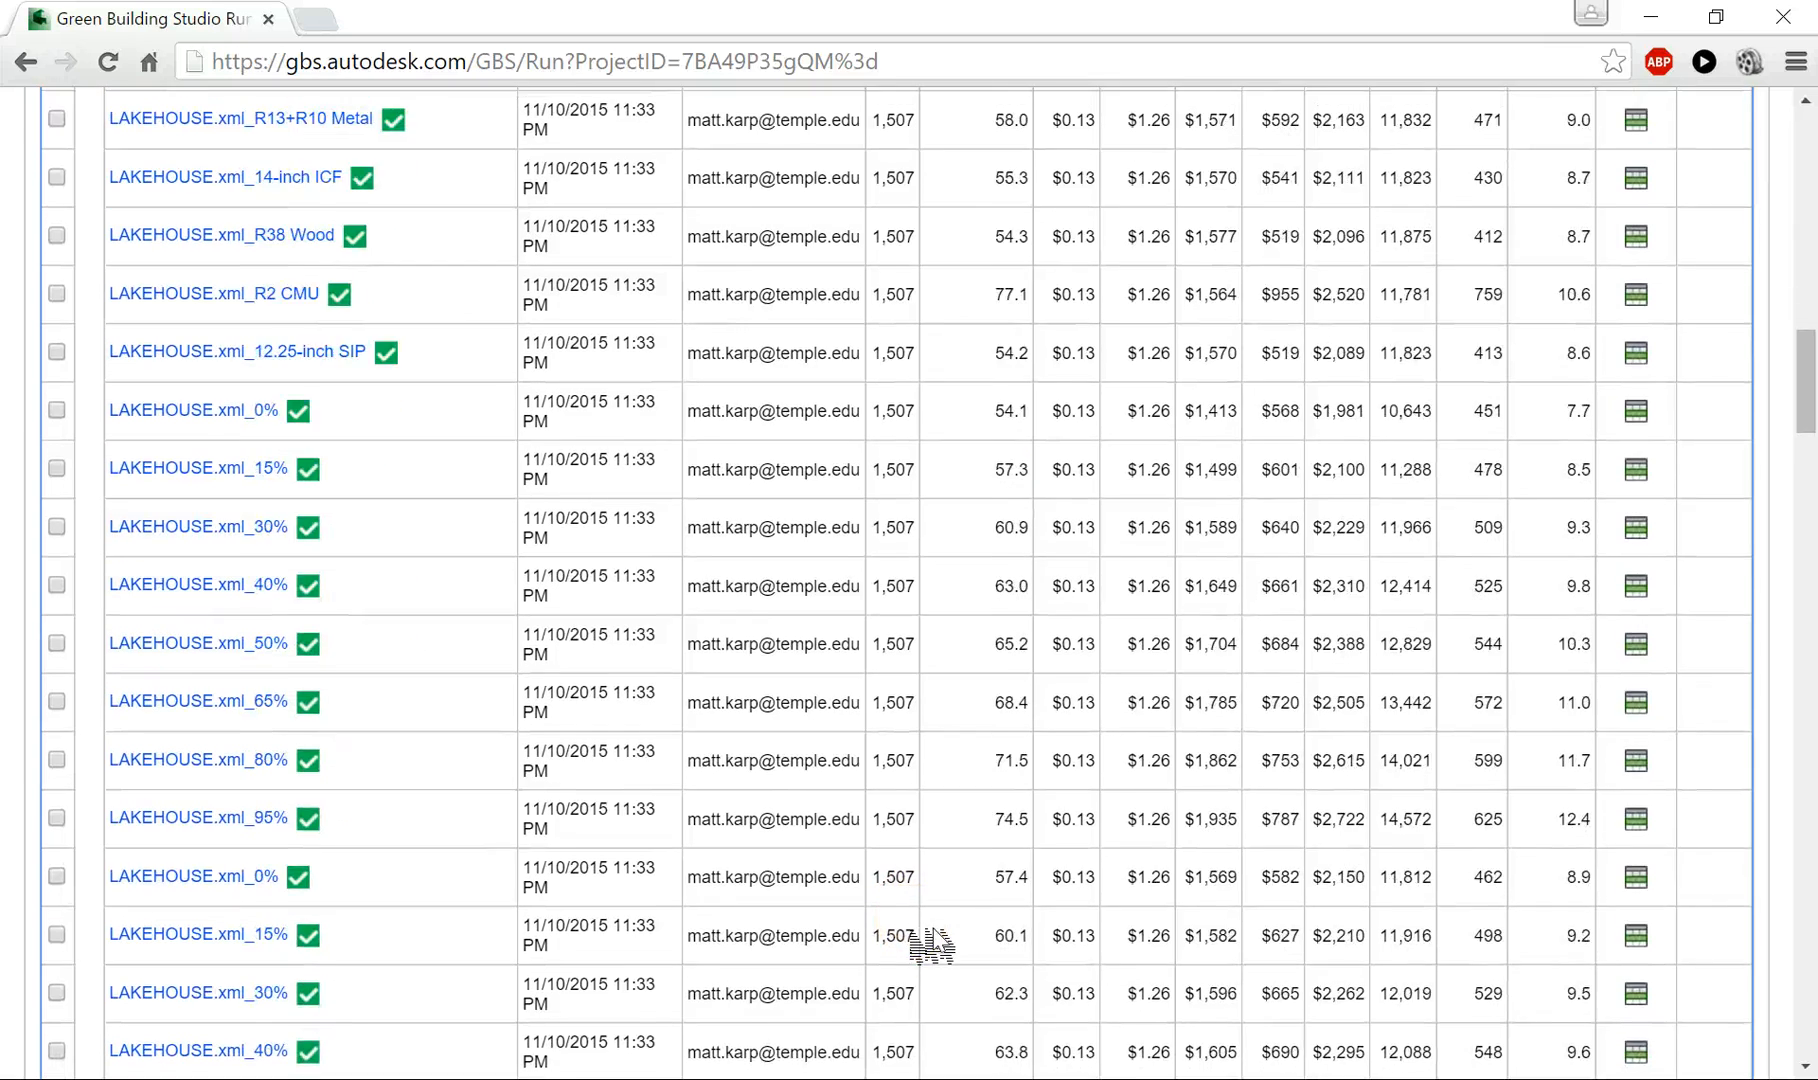
scroll(935, 929, down, 3)
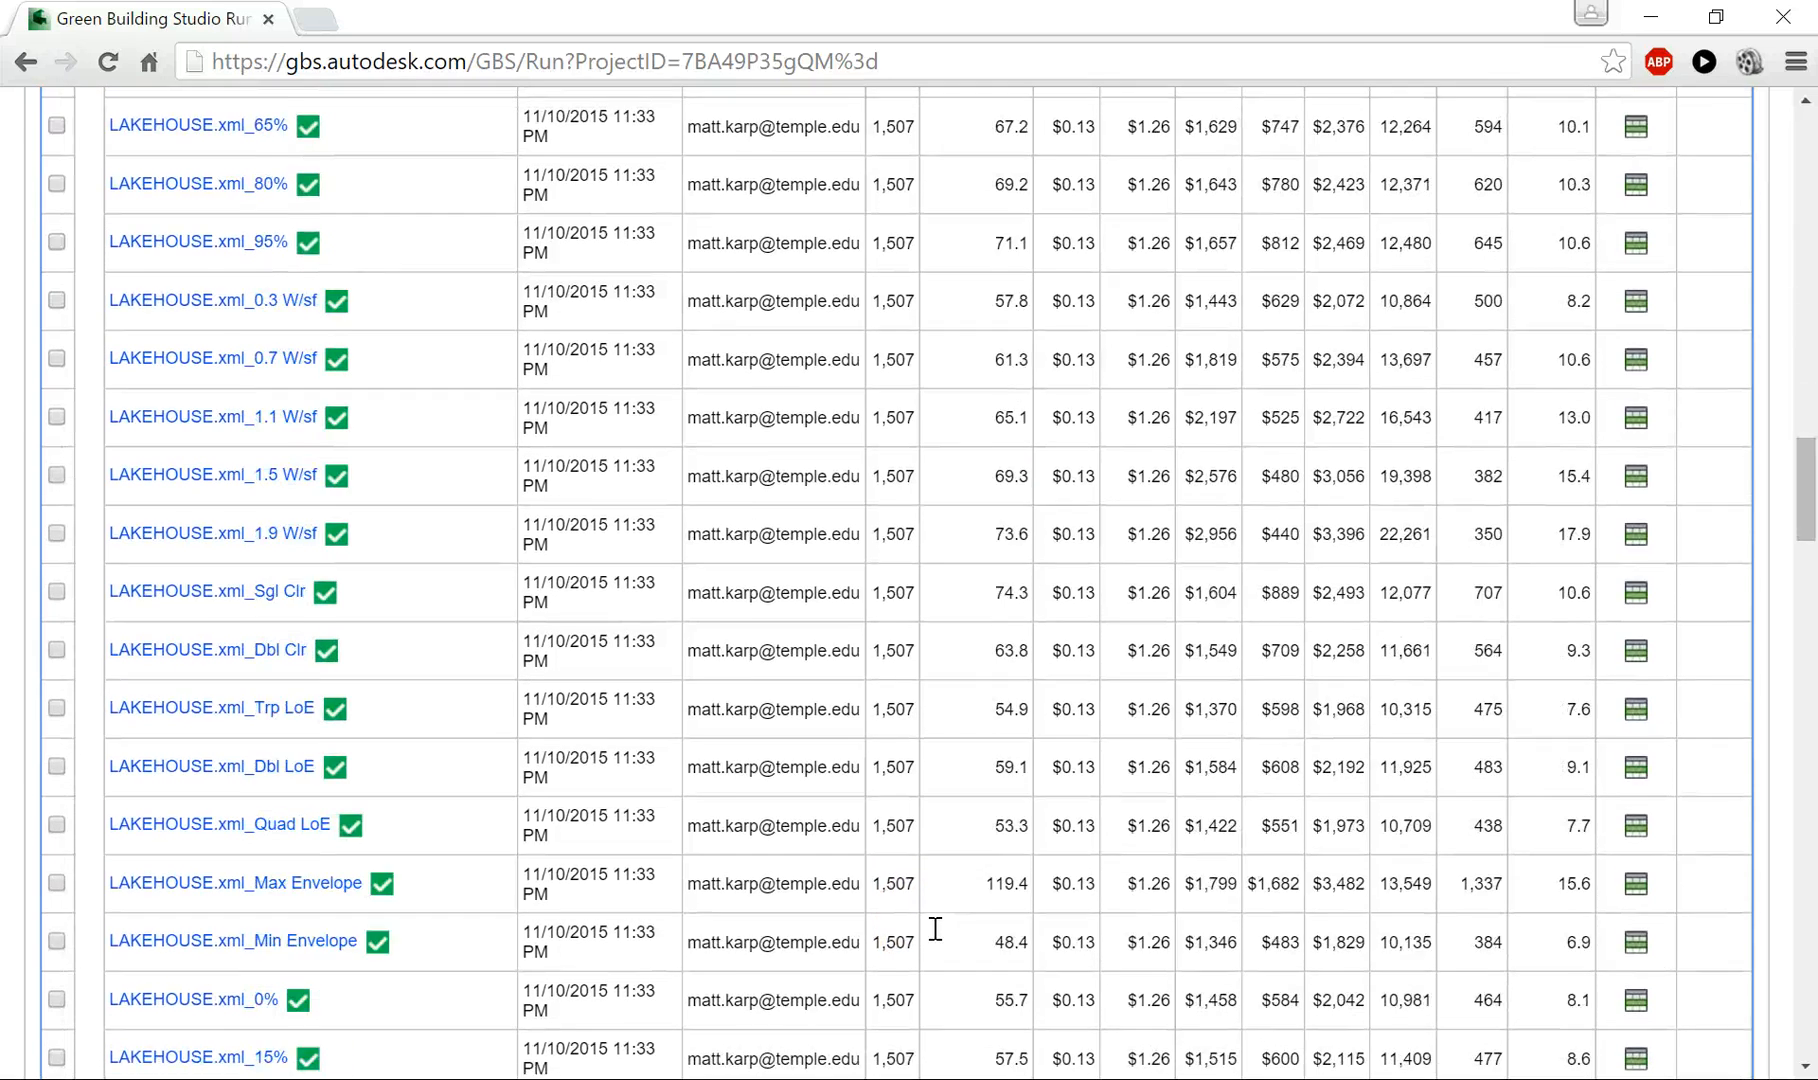
scroll(822, 905, down, 5)
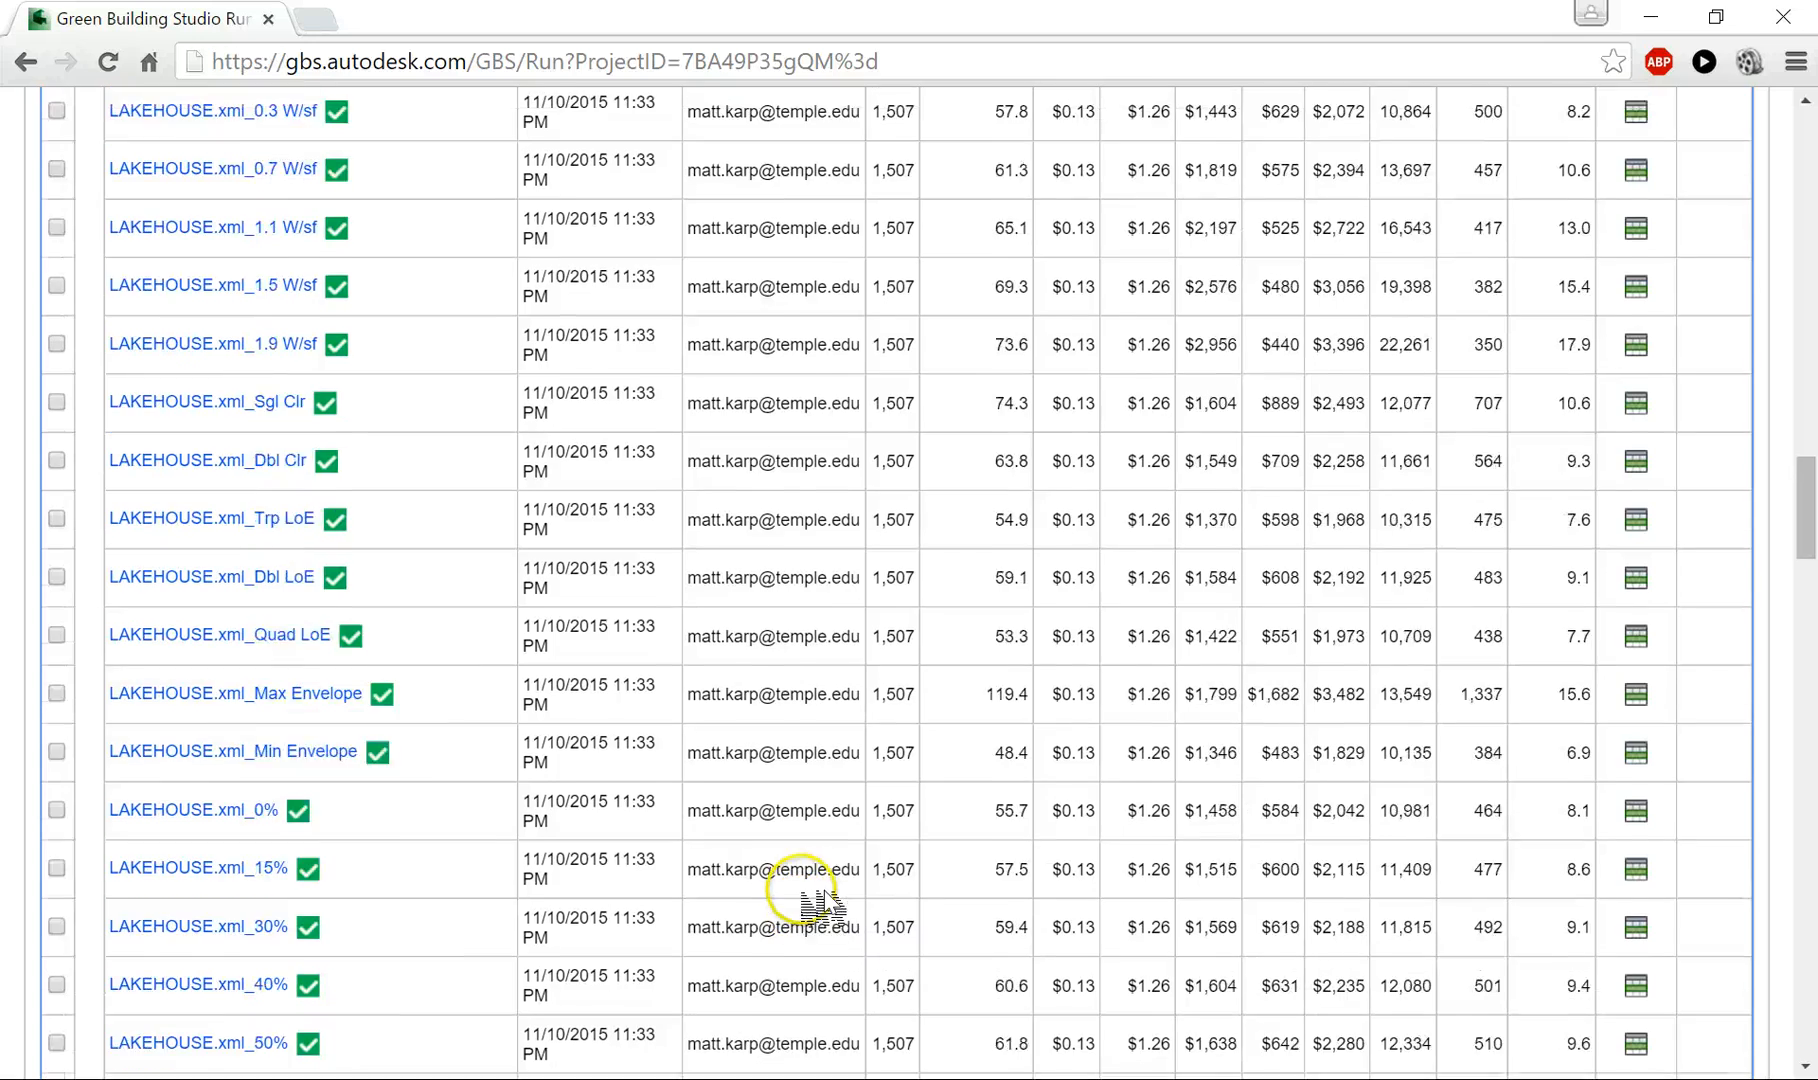
scroll(822, 905, down, 9)
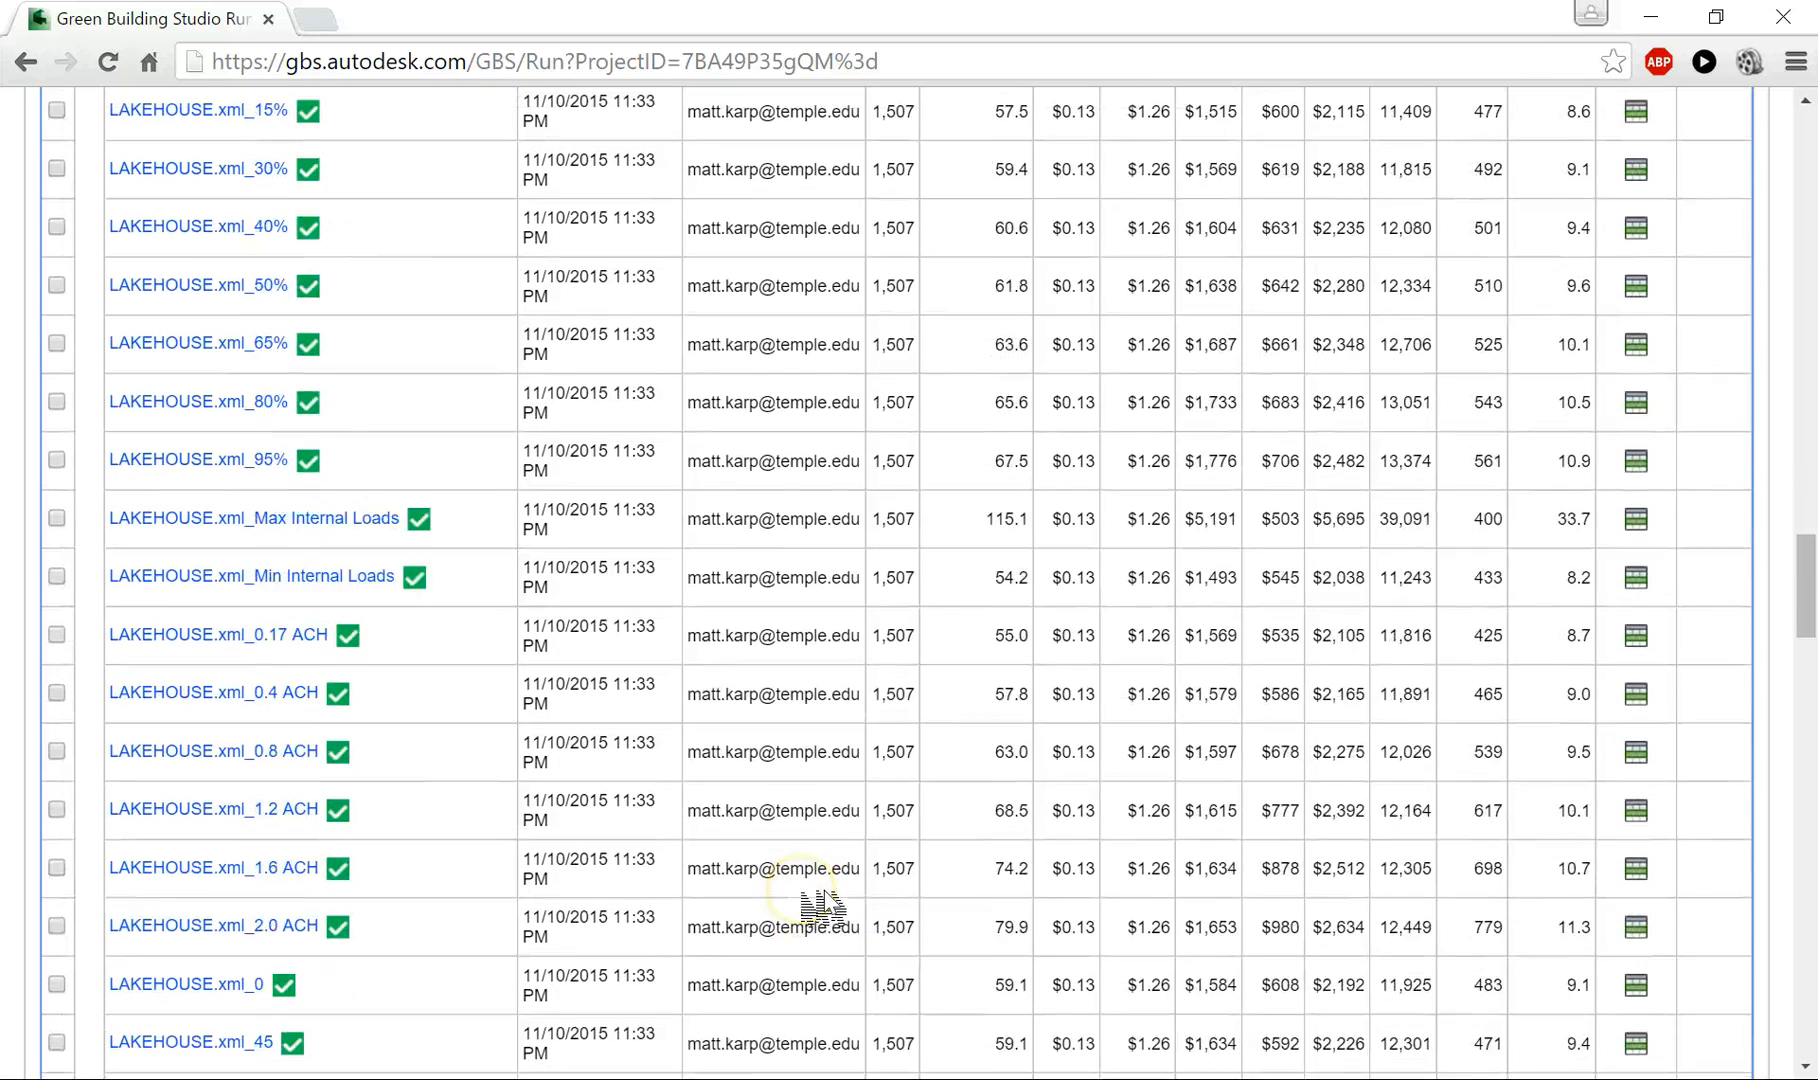
scroll(822, 905, down, 10)
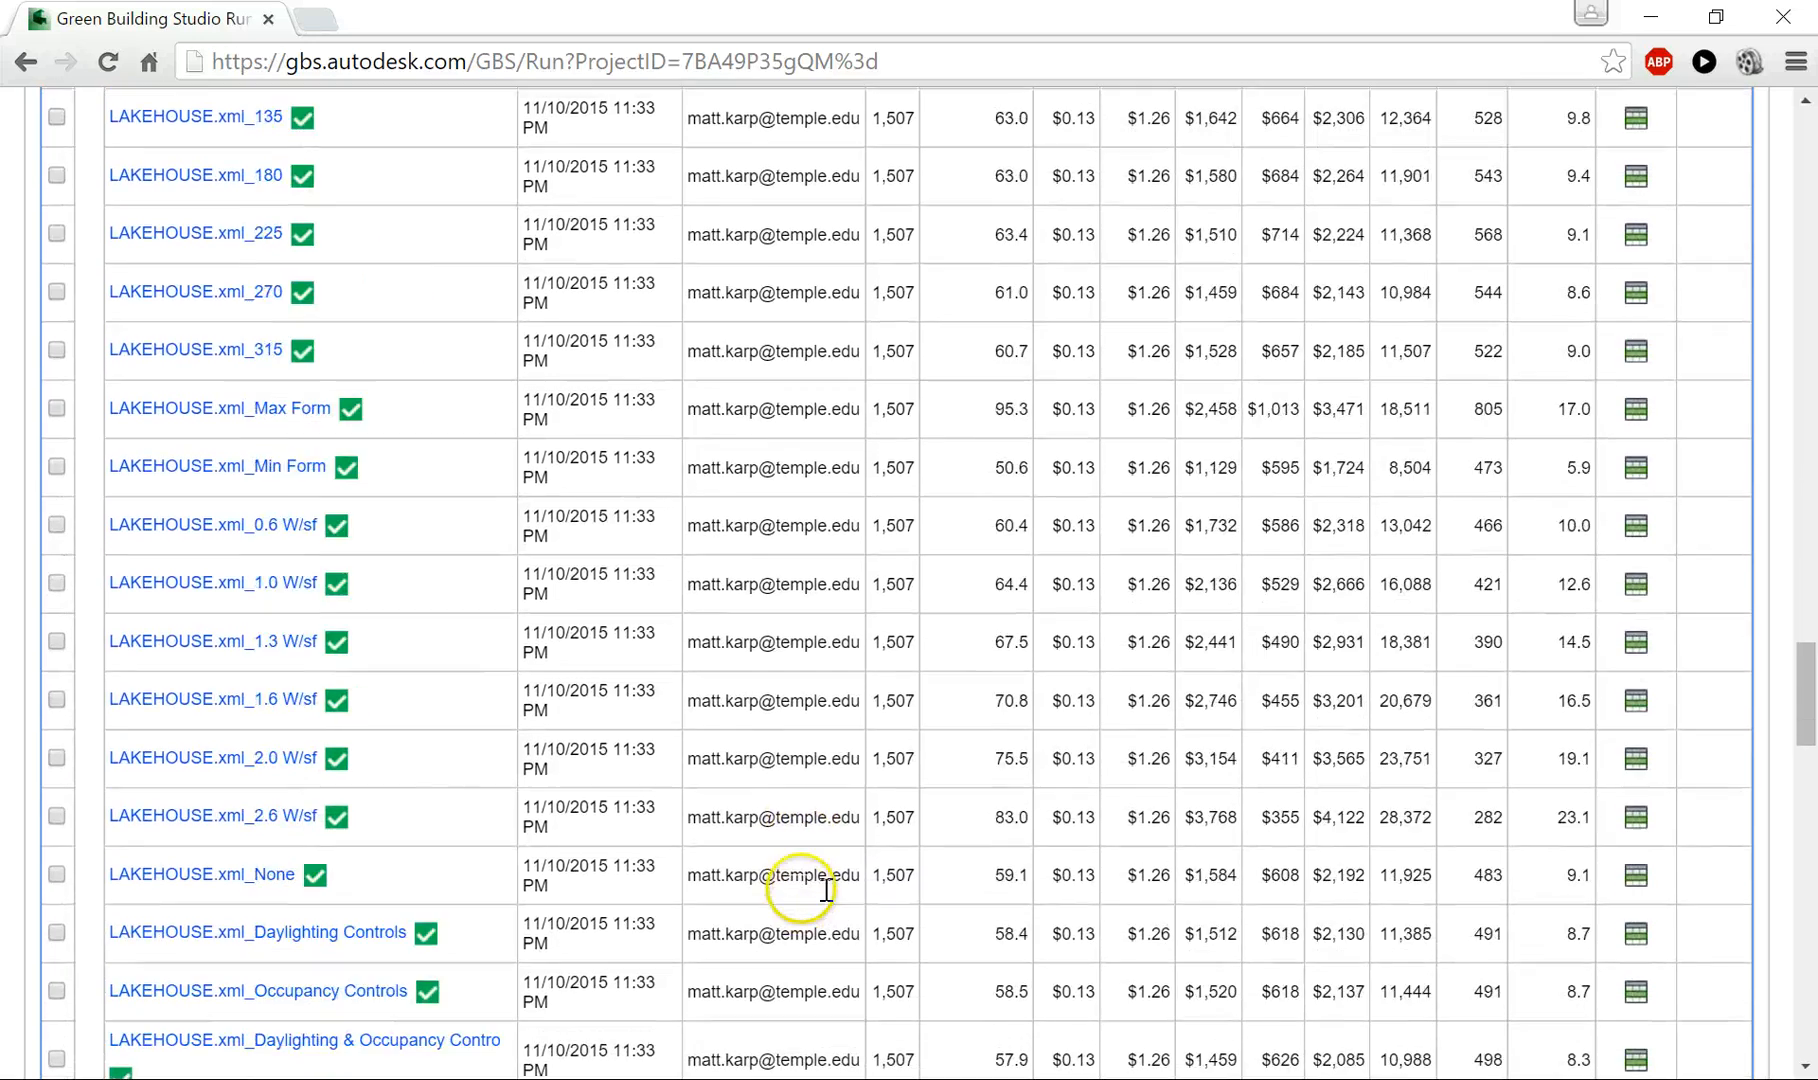
scroll(822, 905, down, 9)
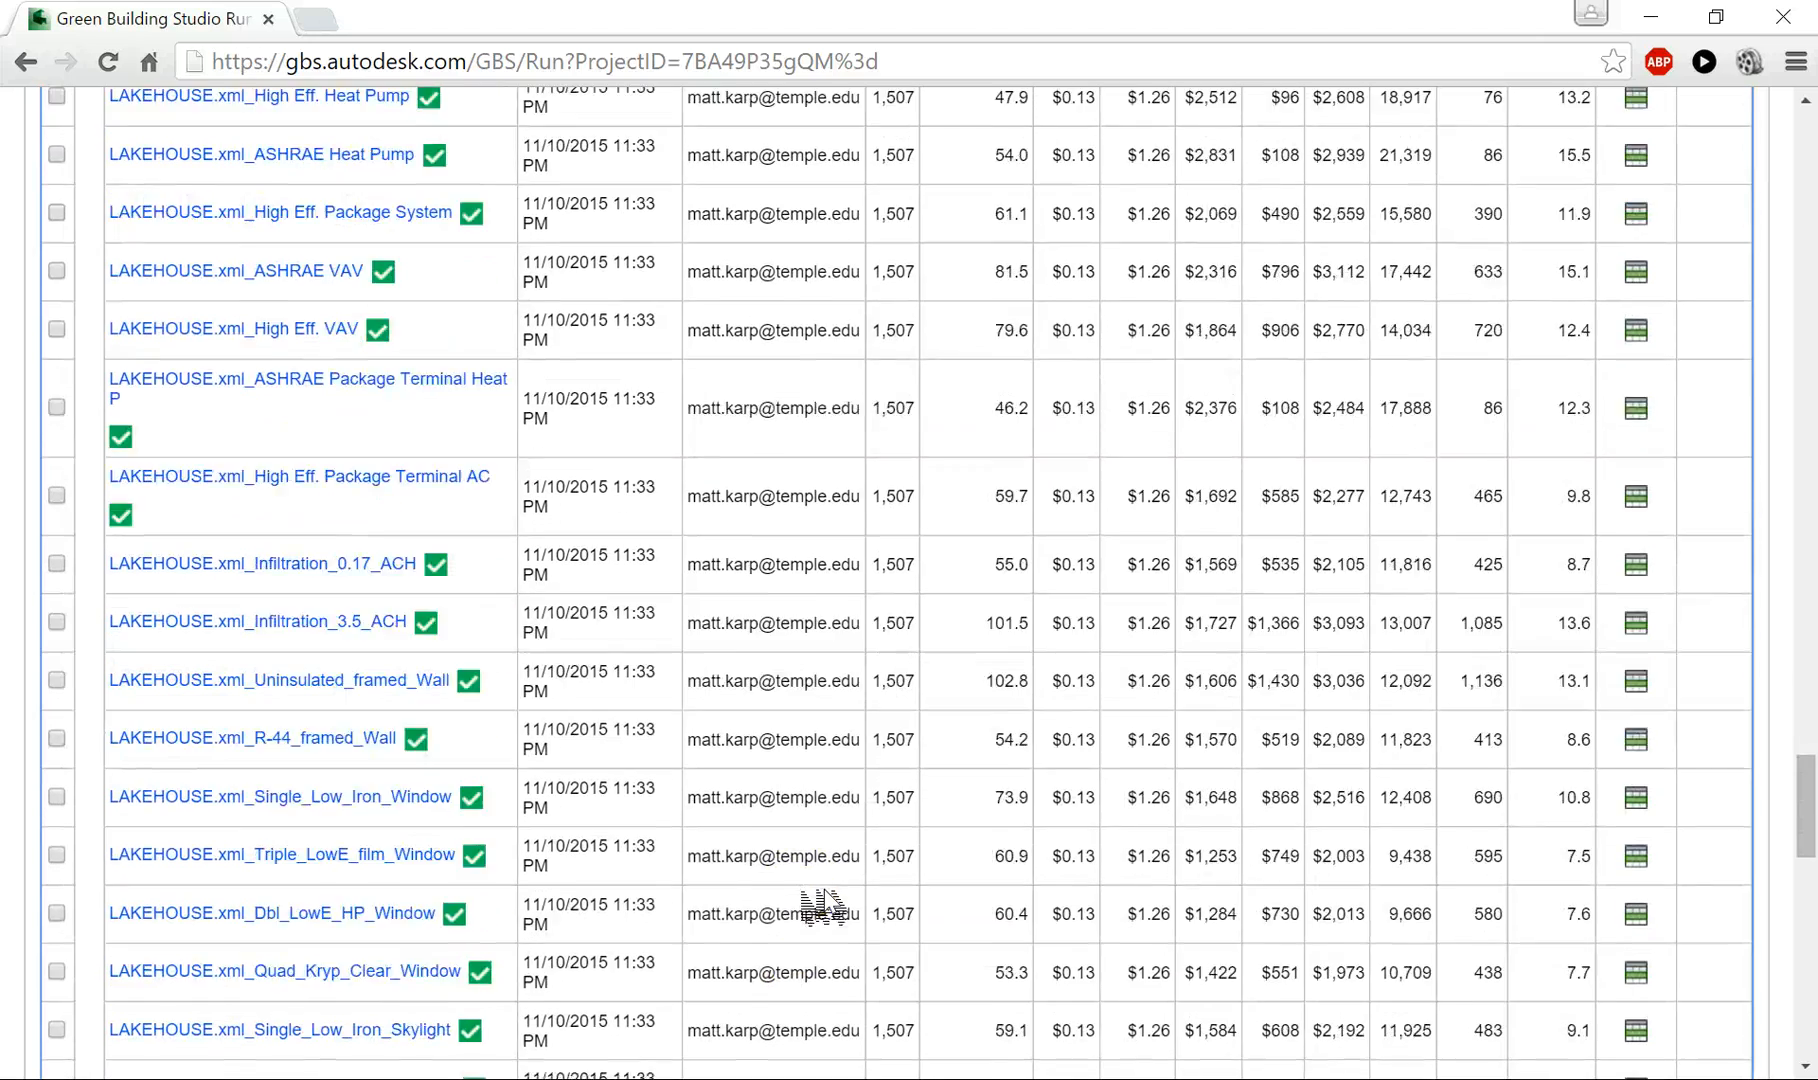
scroll(822, 905, down, 7)
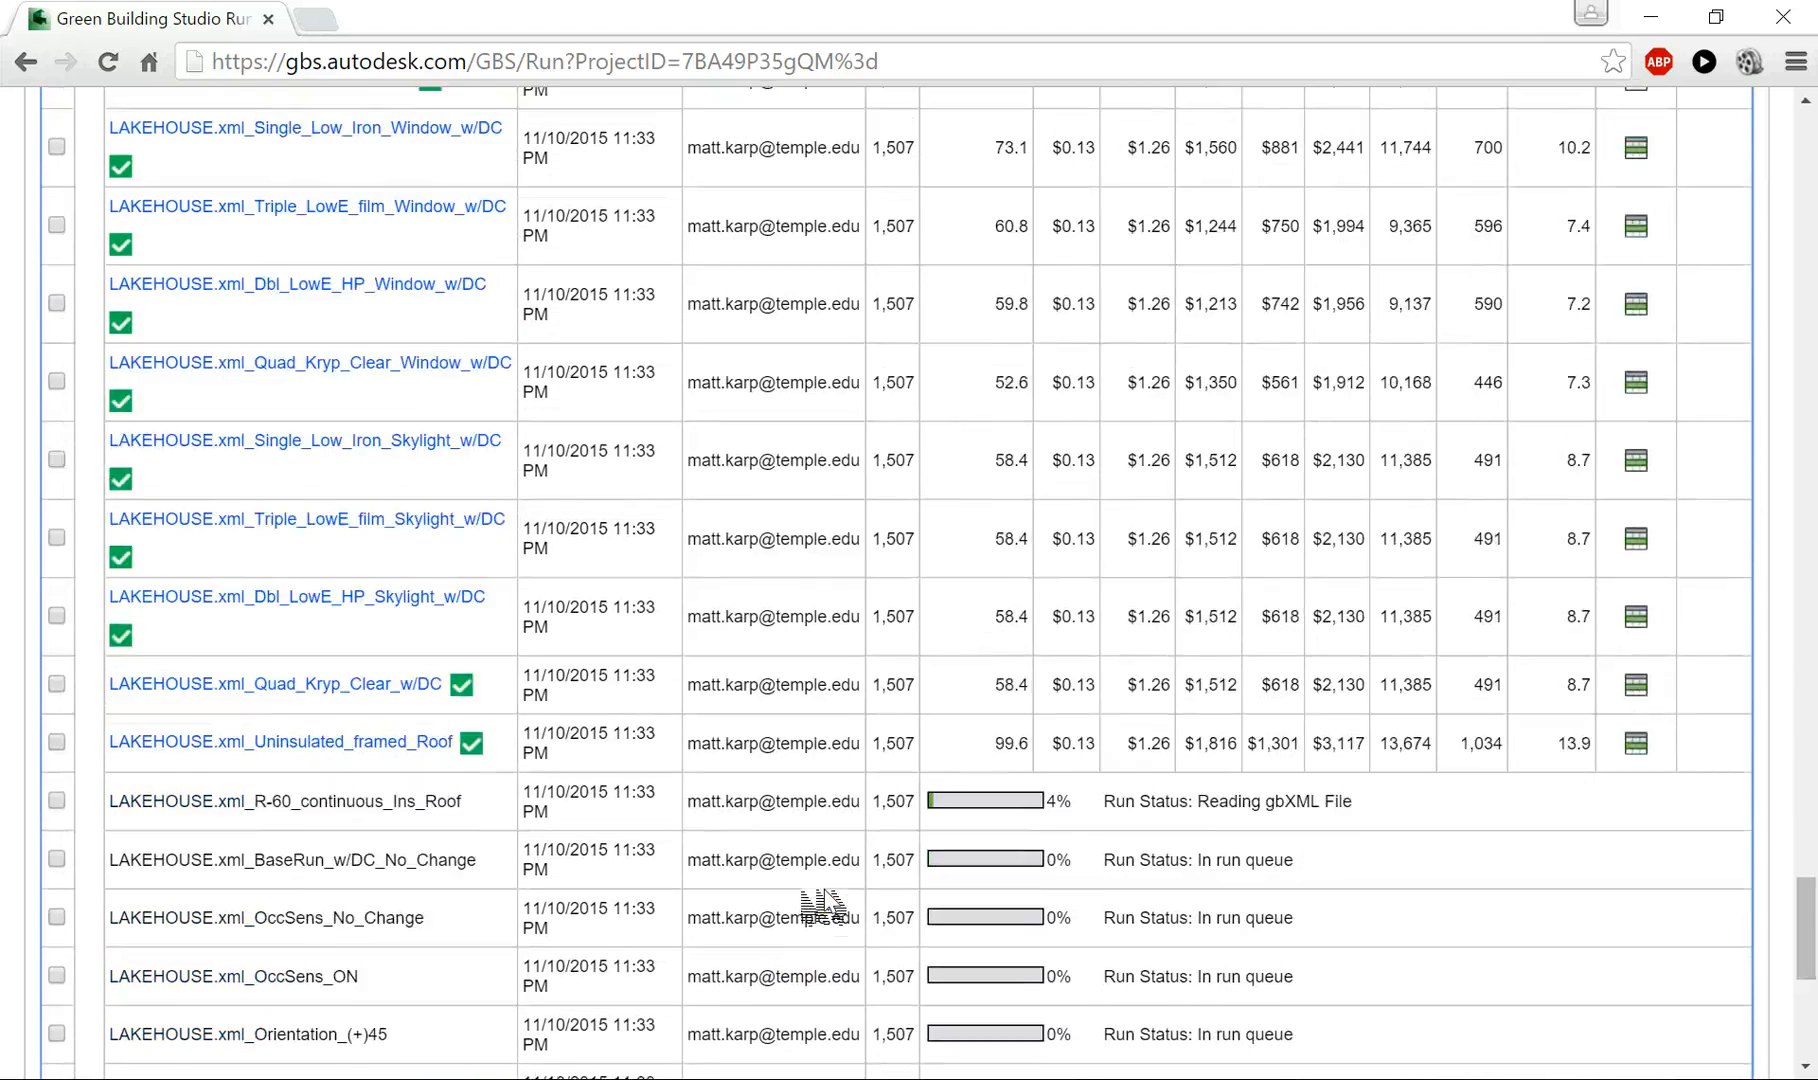
click(490, 487)
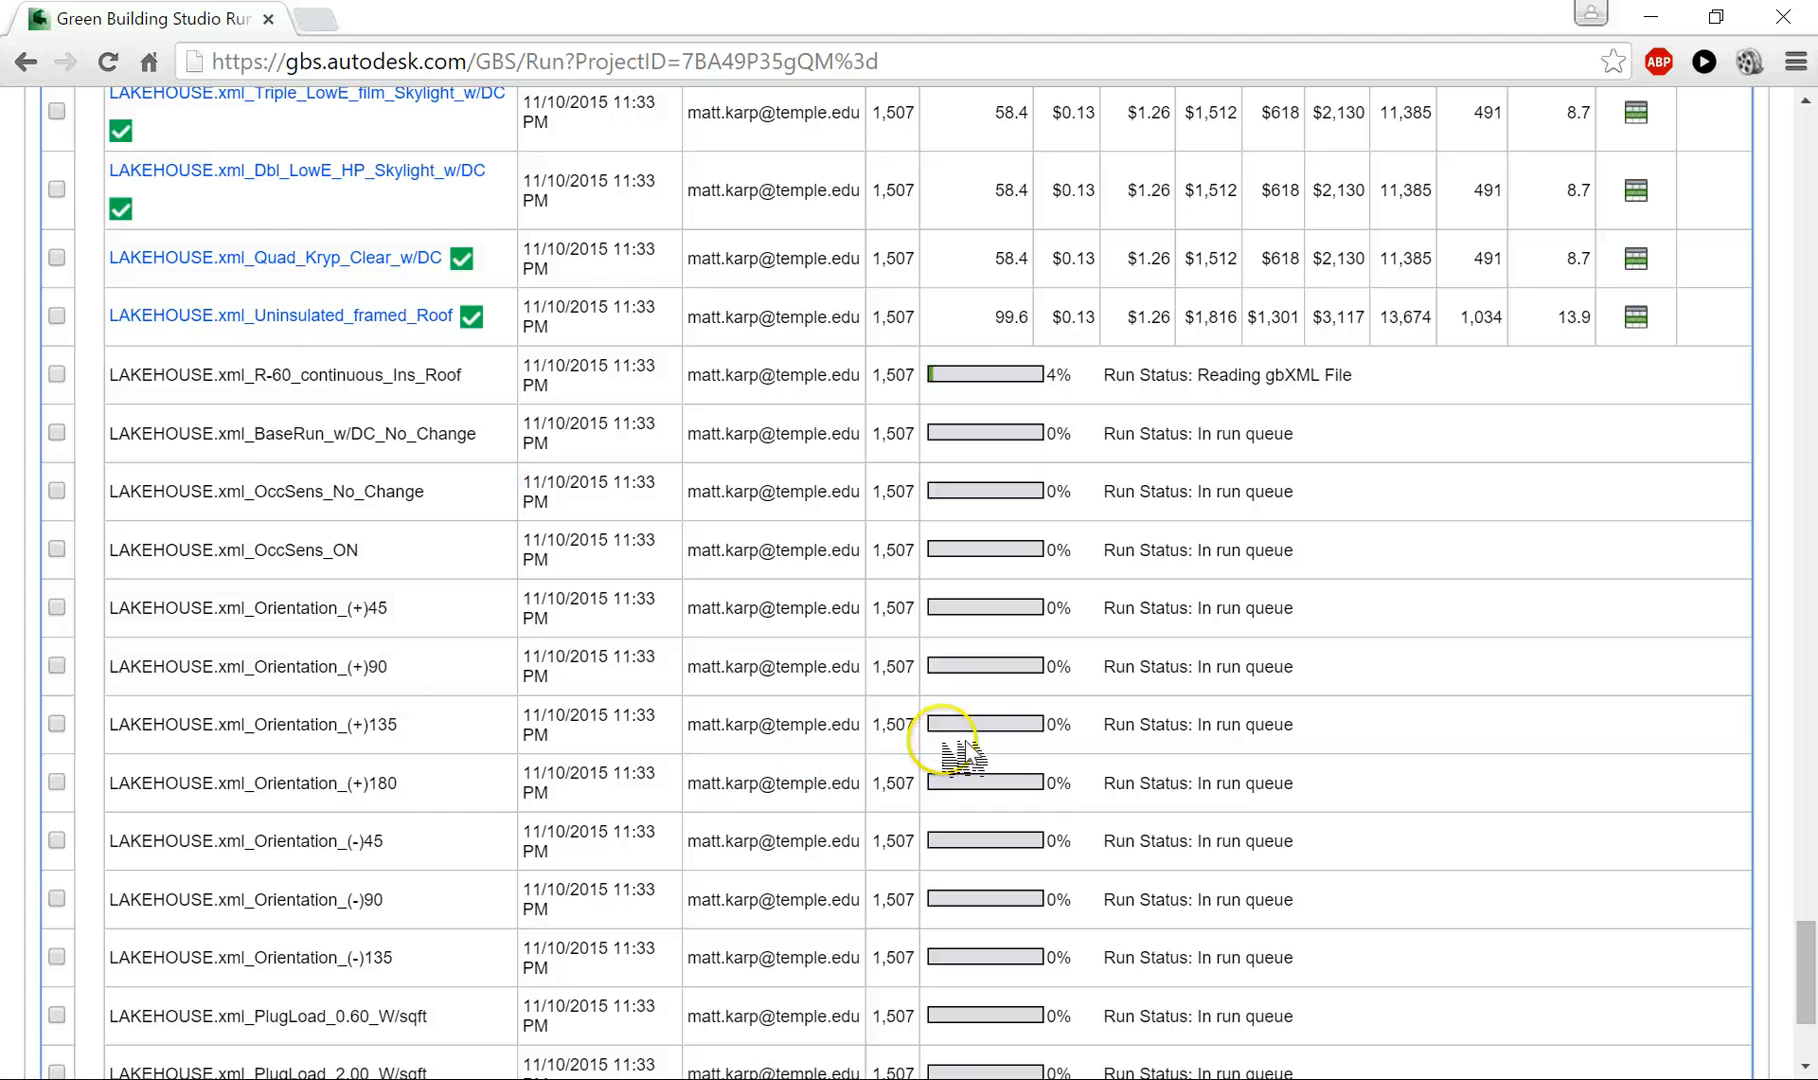
scroll(462, 670, down, 1)
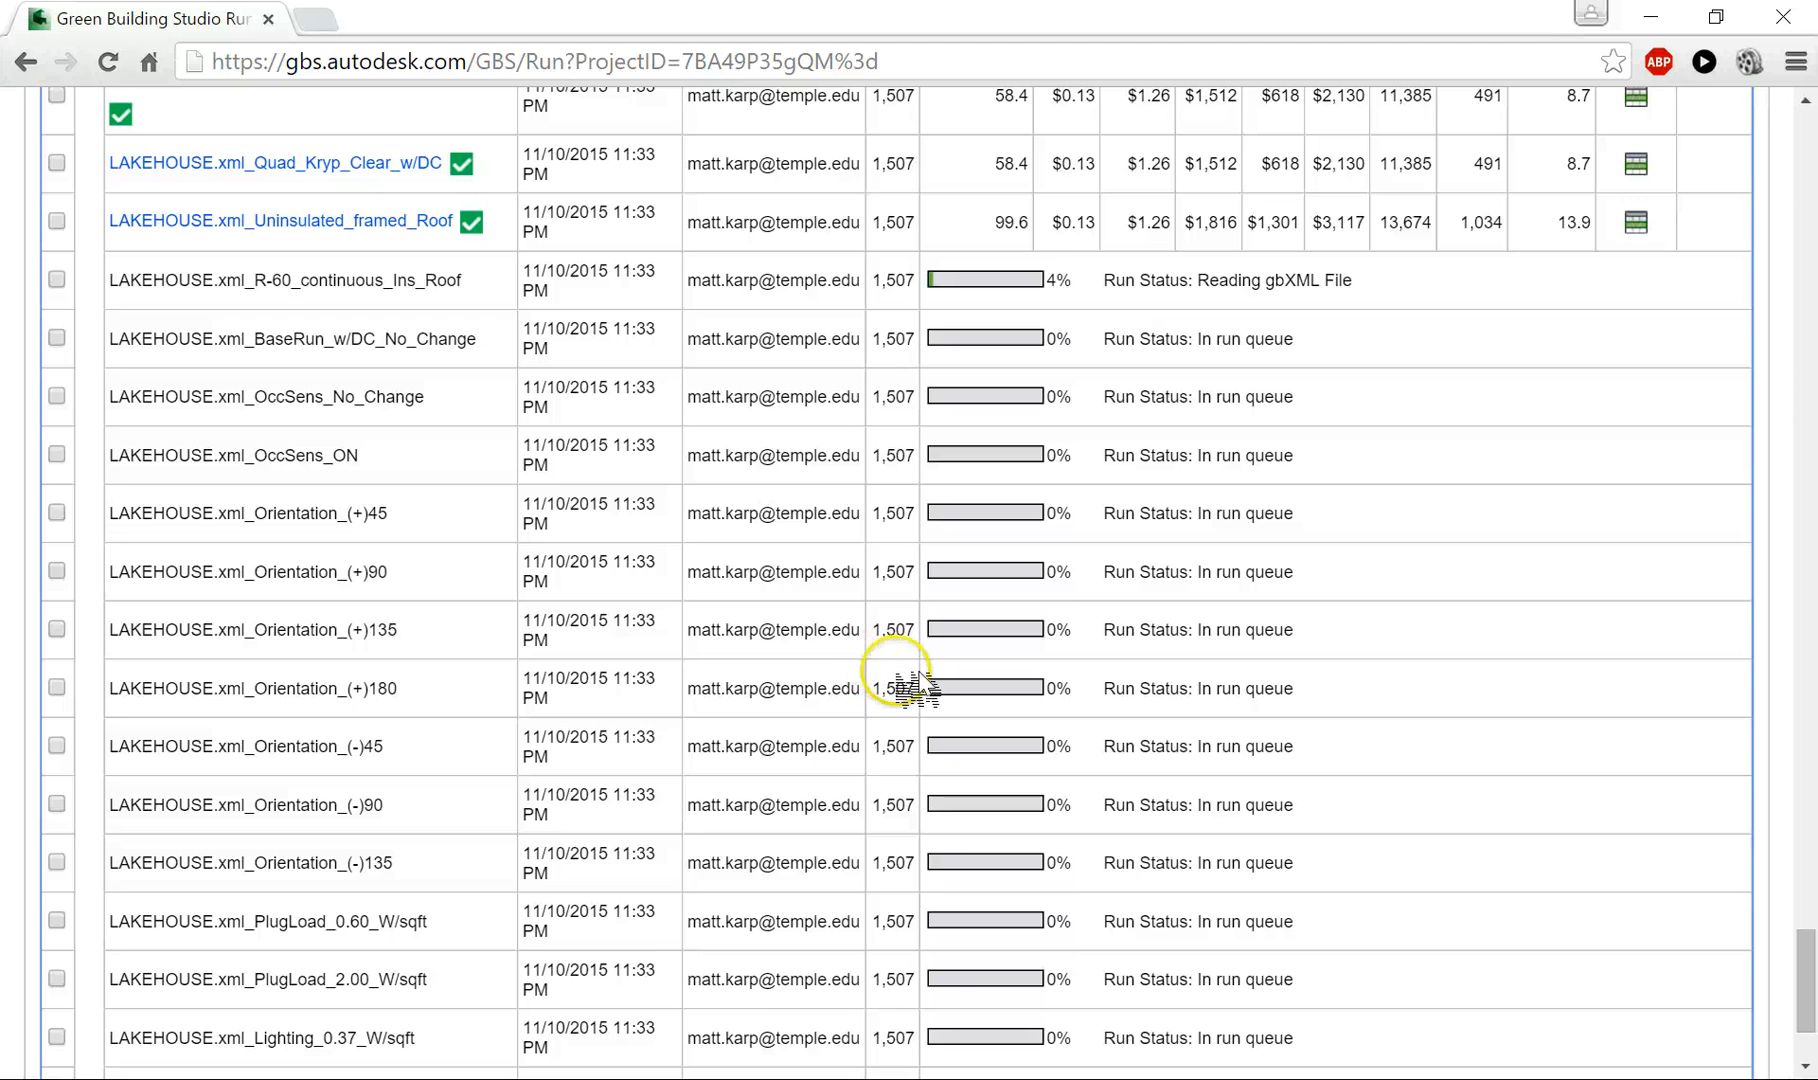
- Delete the ASHRAE 90.1-2010, 0%, 15%, 30%, 40% and 50% alternate runs, preventing the page from creating additional dialogs
scroll(710, 645, up, 2)
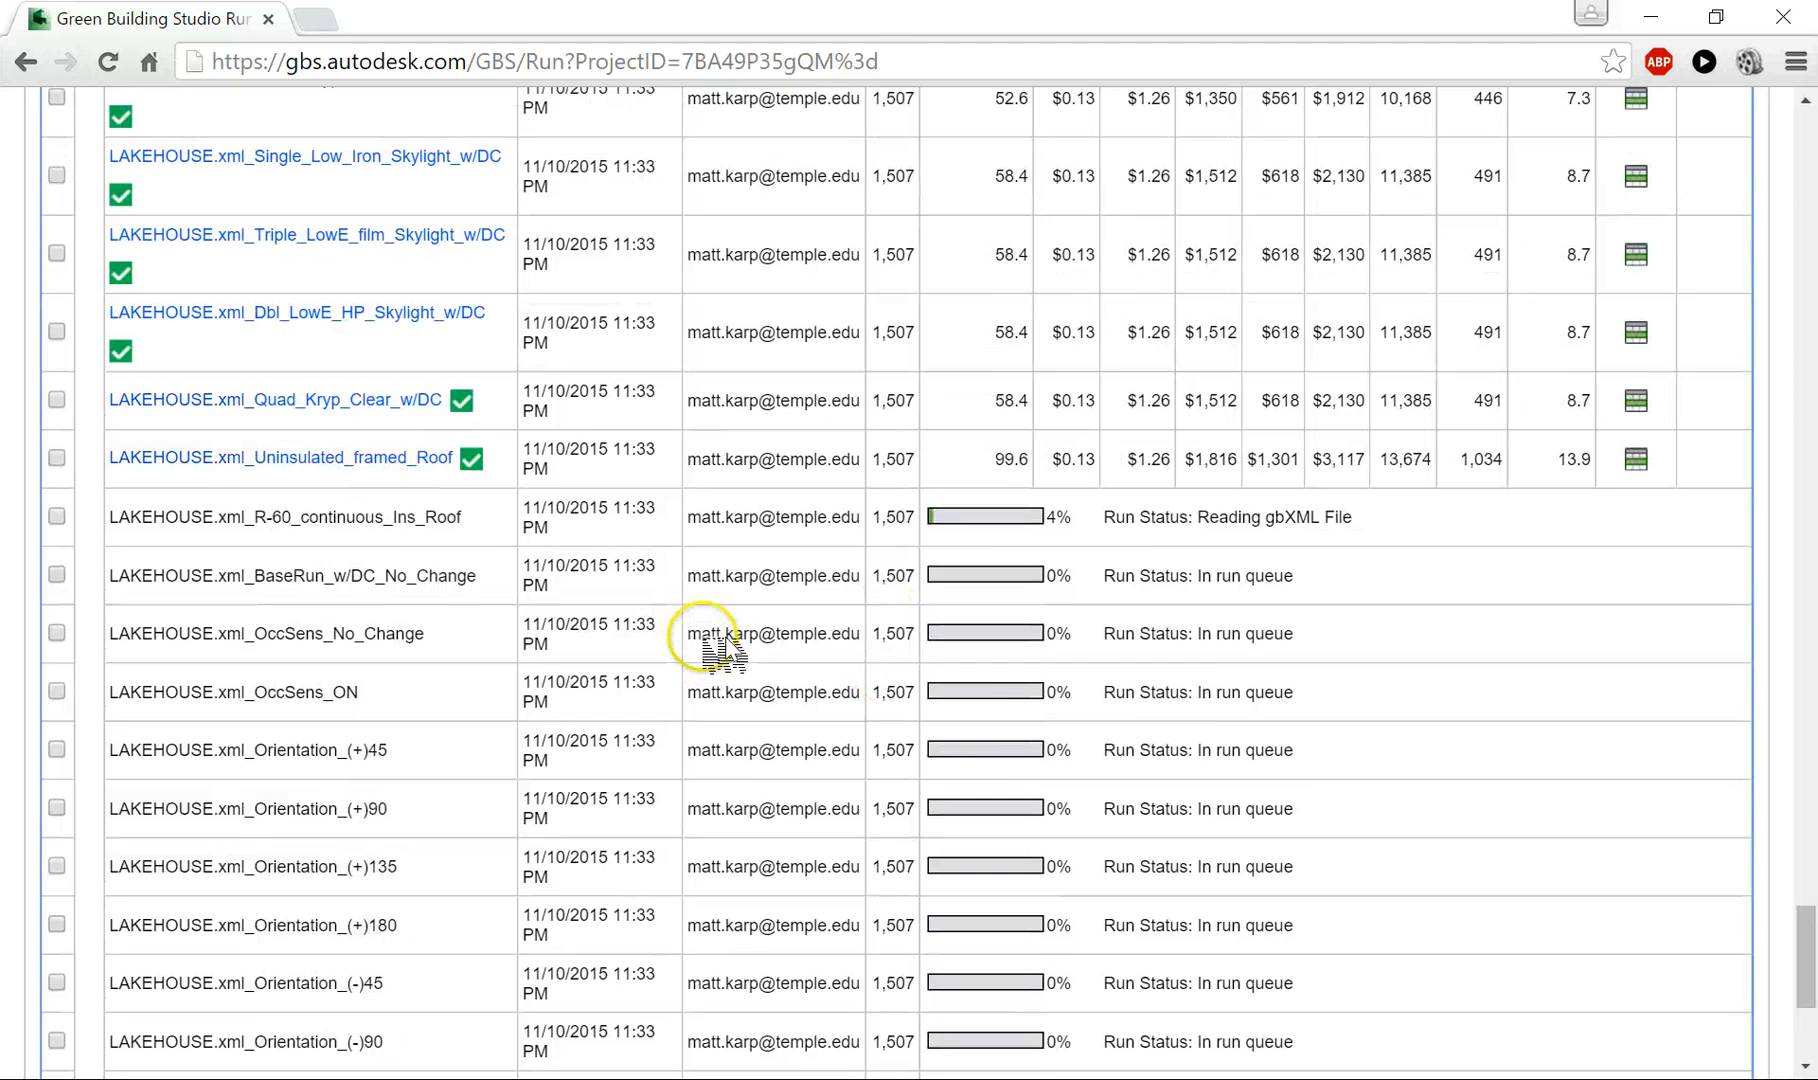
scroll(722, 650, up, 3)
drag(1806, 812, 1800, 110)
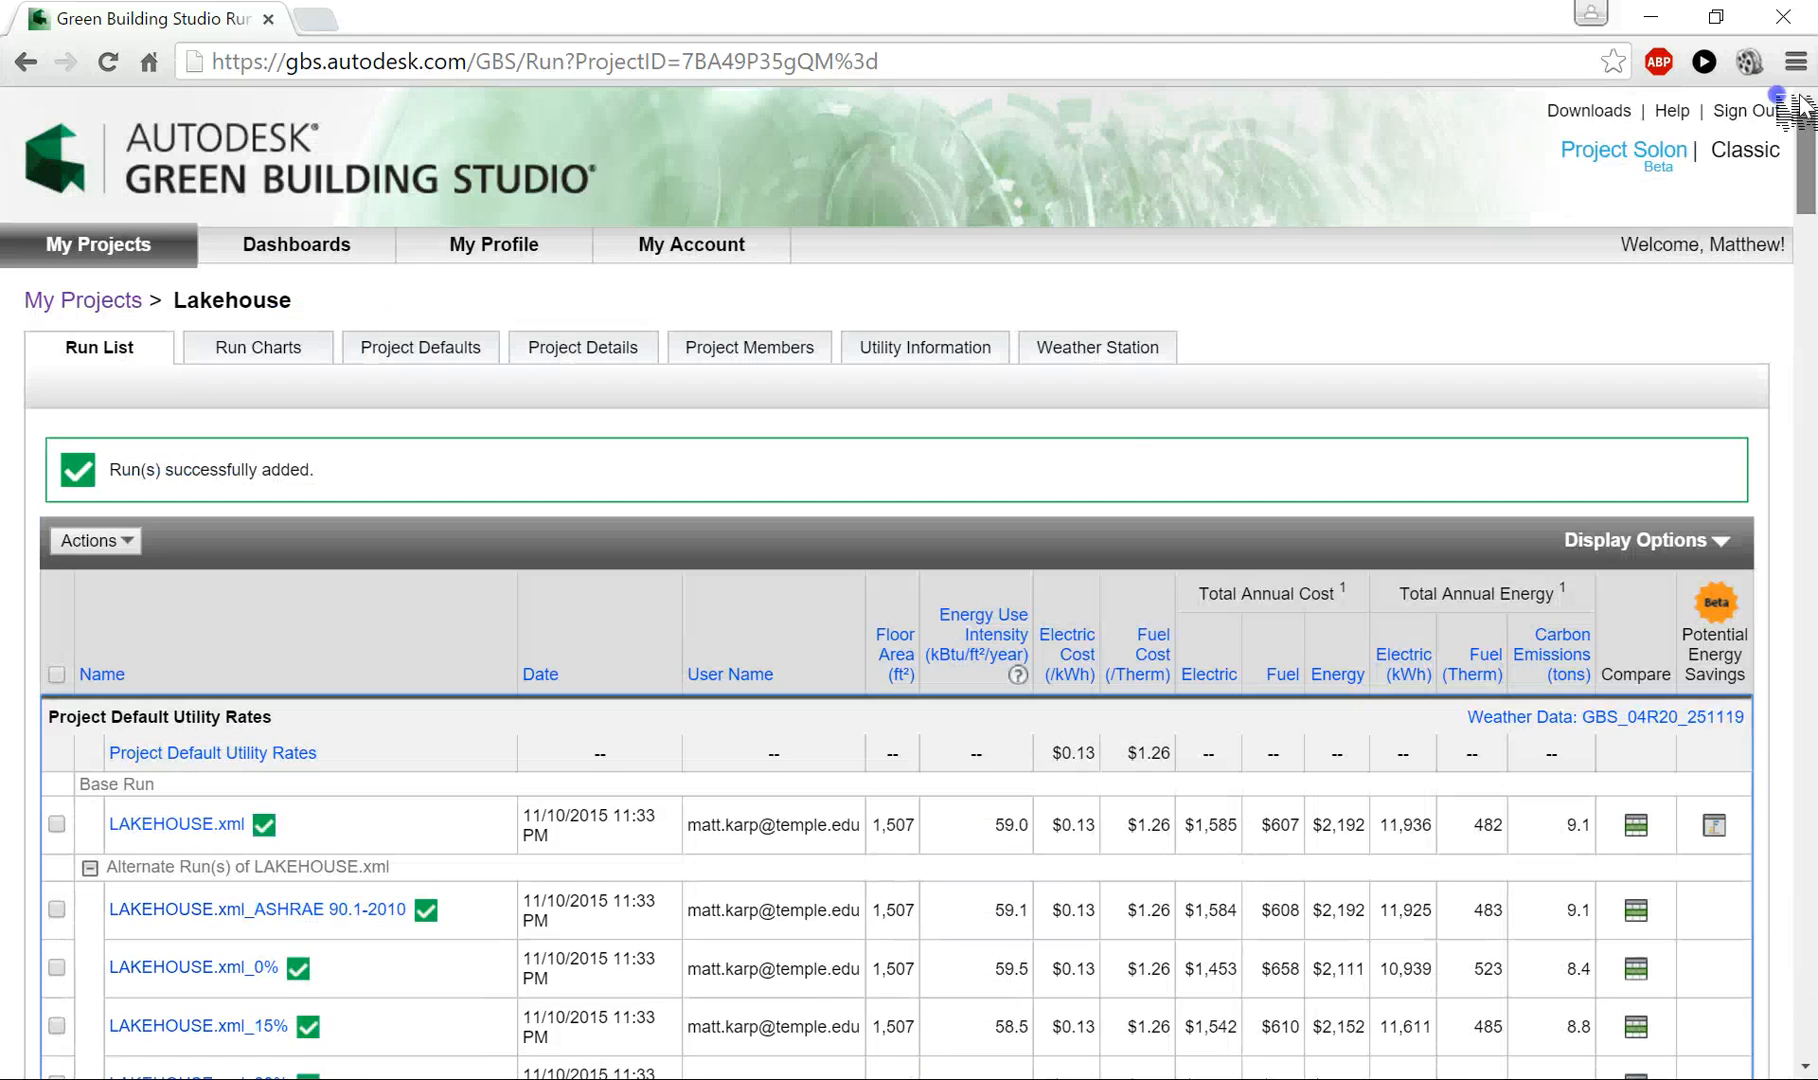
scroll(420, 790, down, 2)
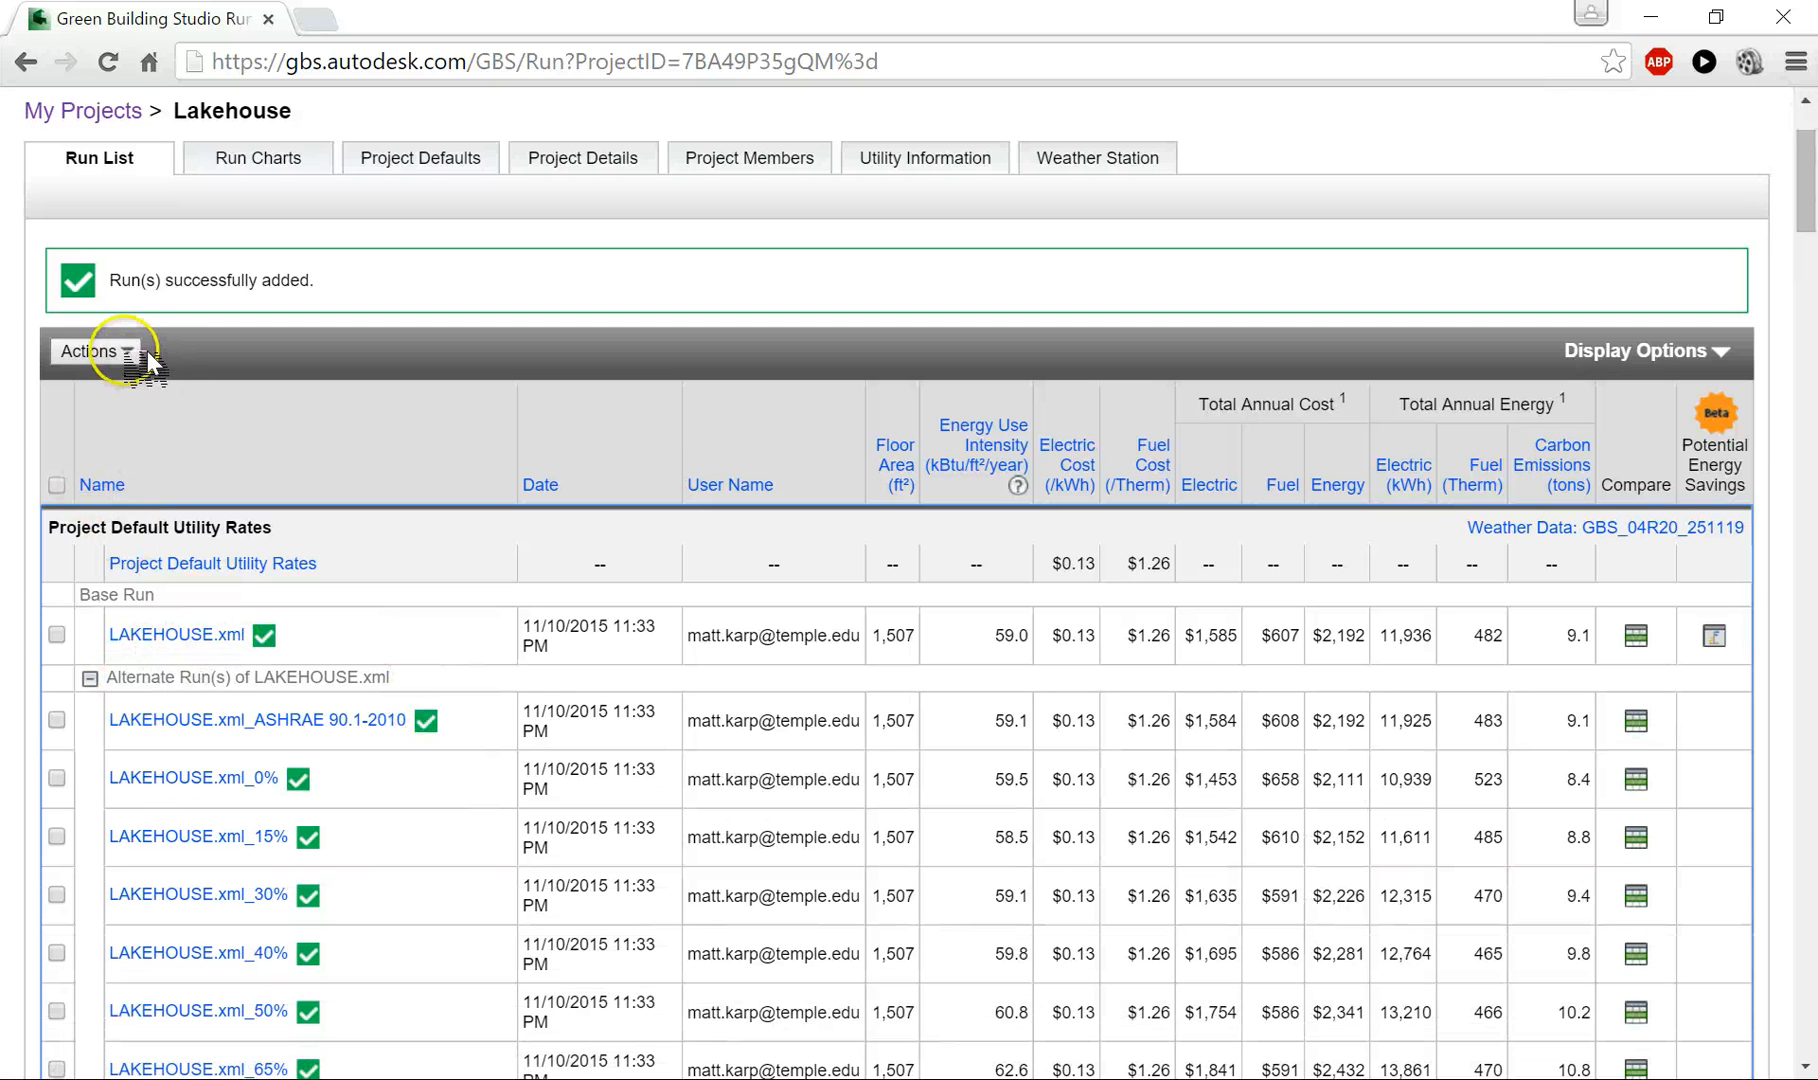
click(56, 720)
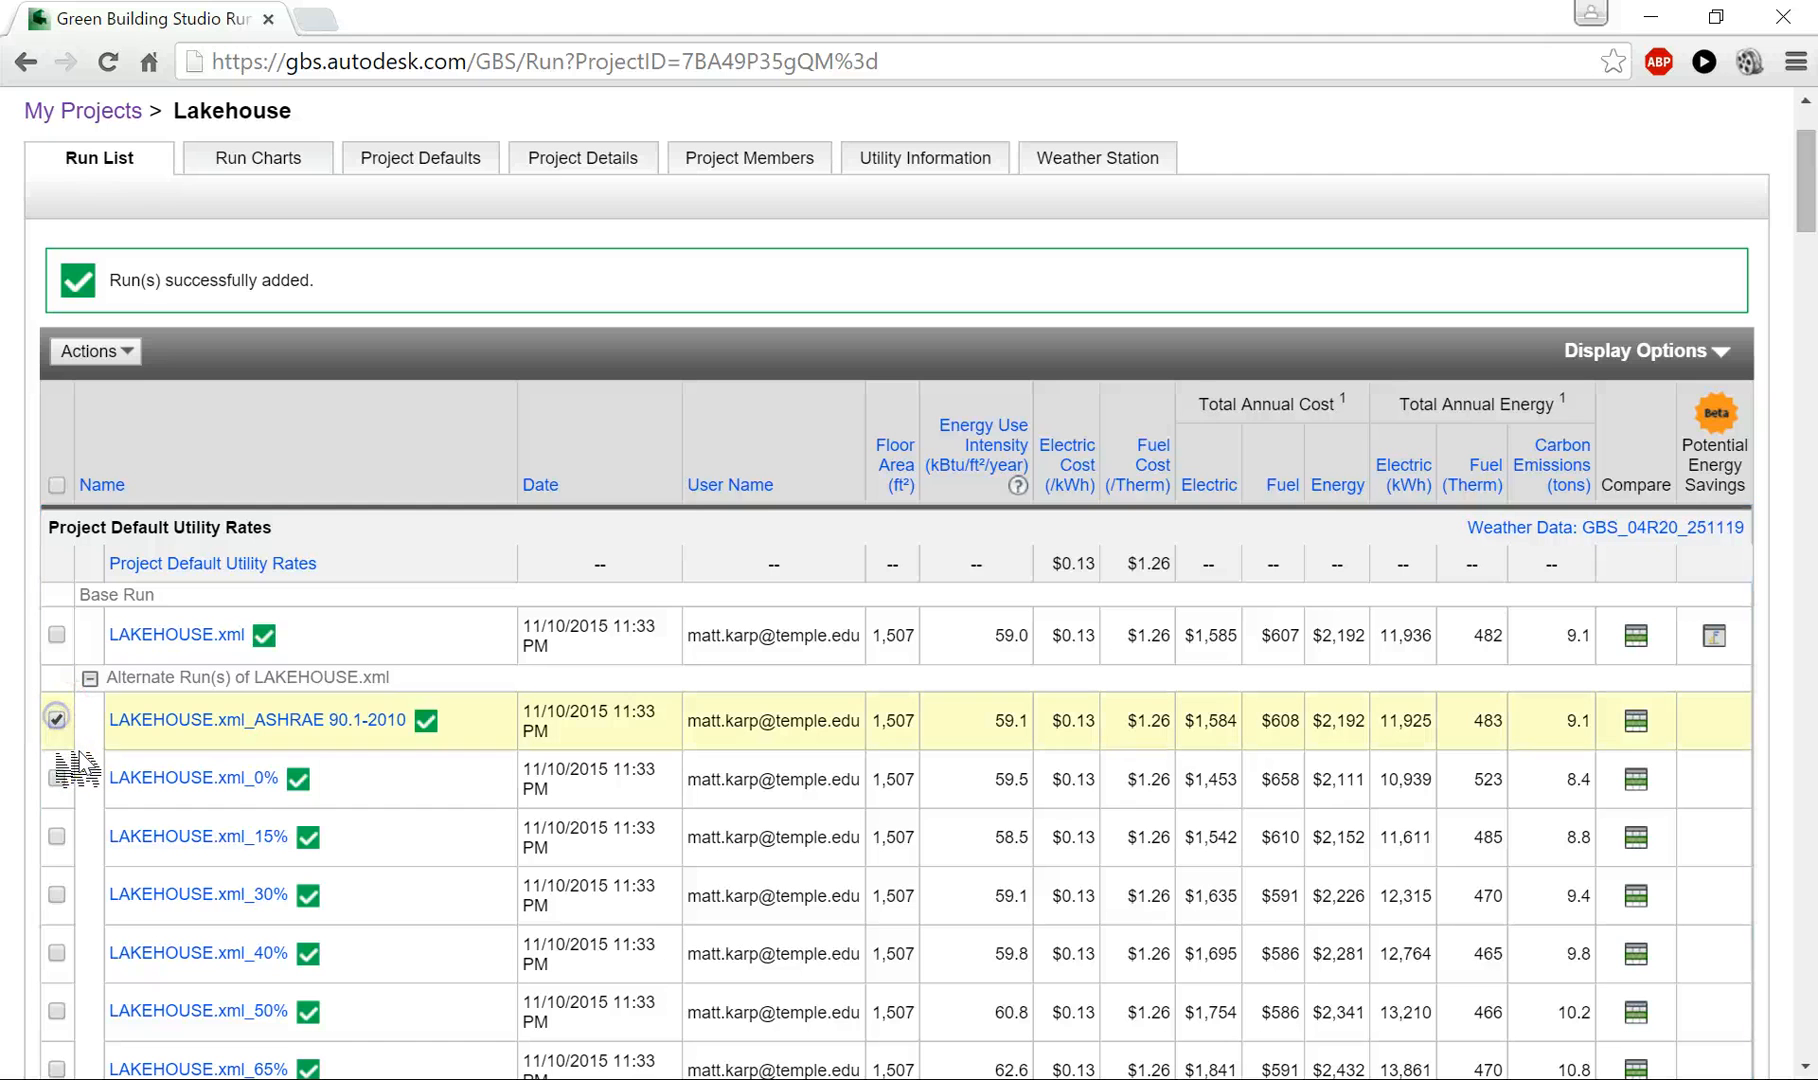
click(56, 778)
click(56, 836)
click(56, 894)
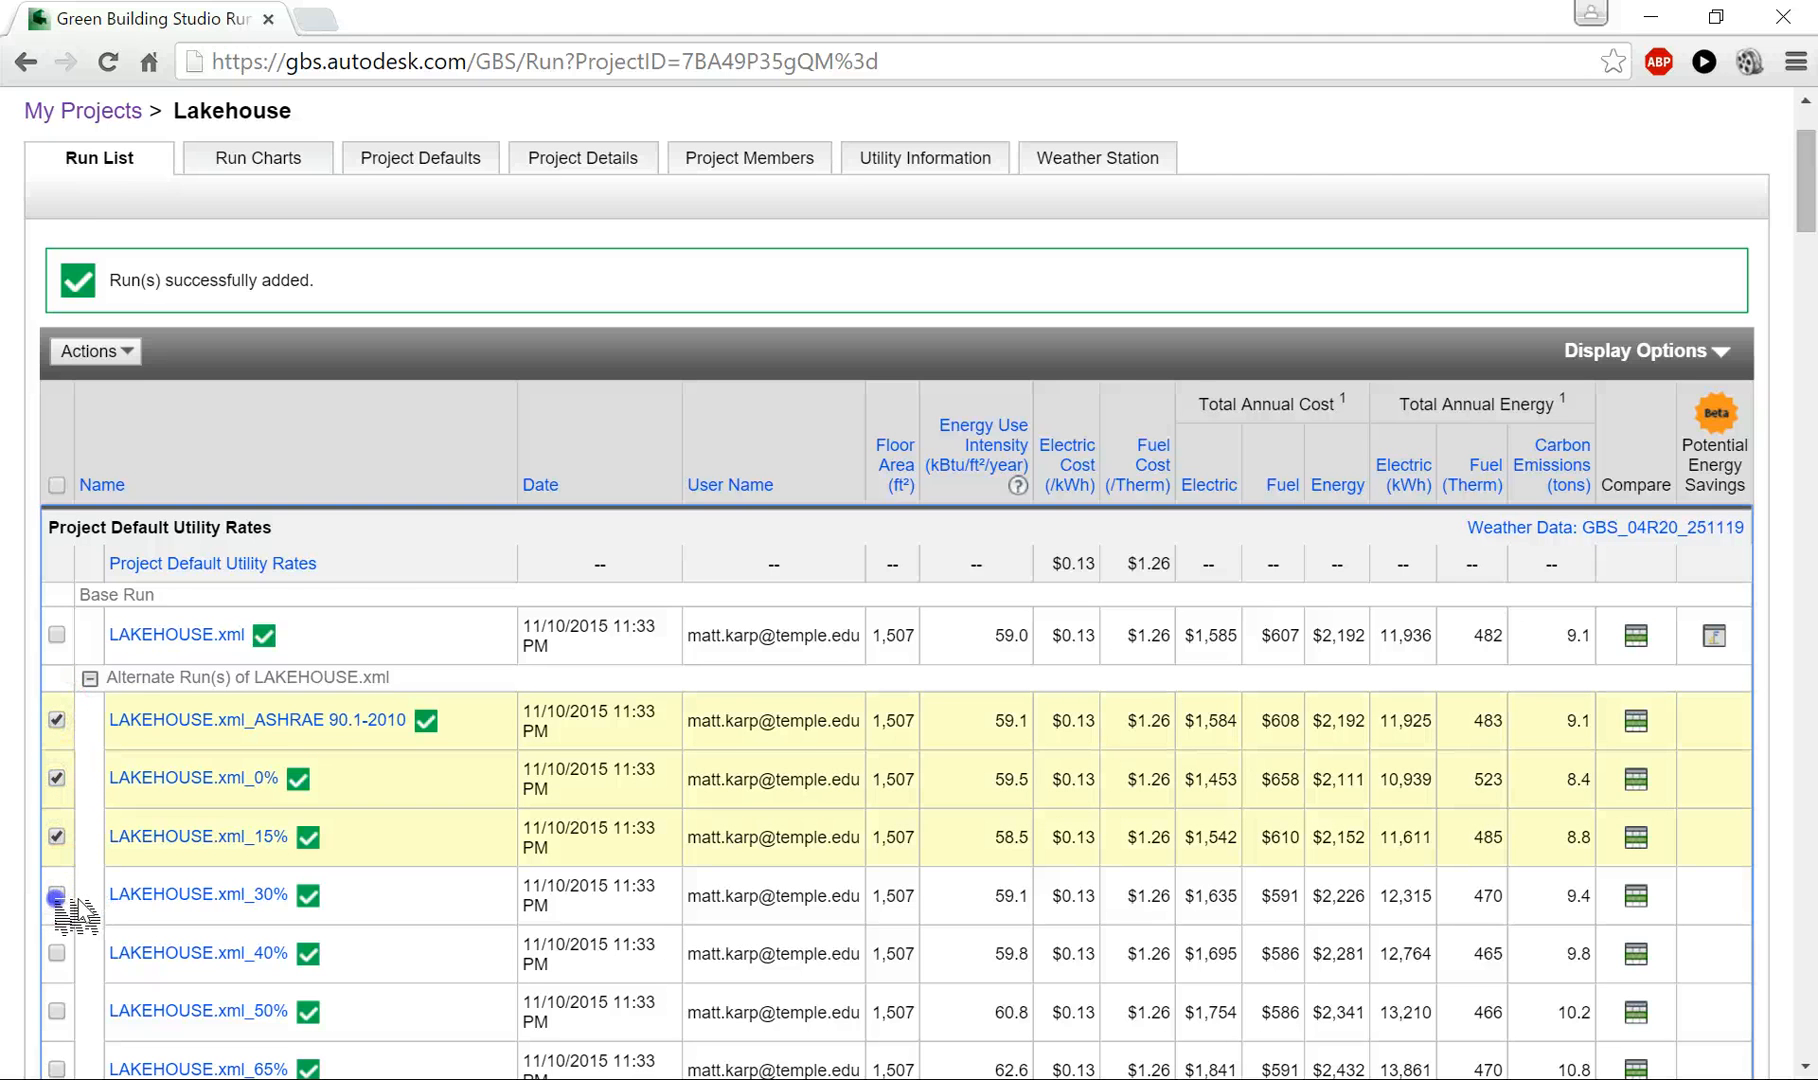
click(56, 952)
click(56, 1010)
scroll(56, 1010, down, 3)
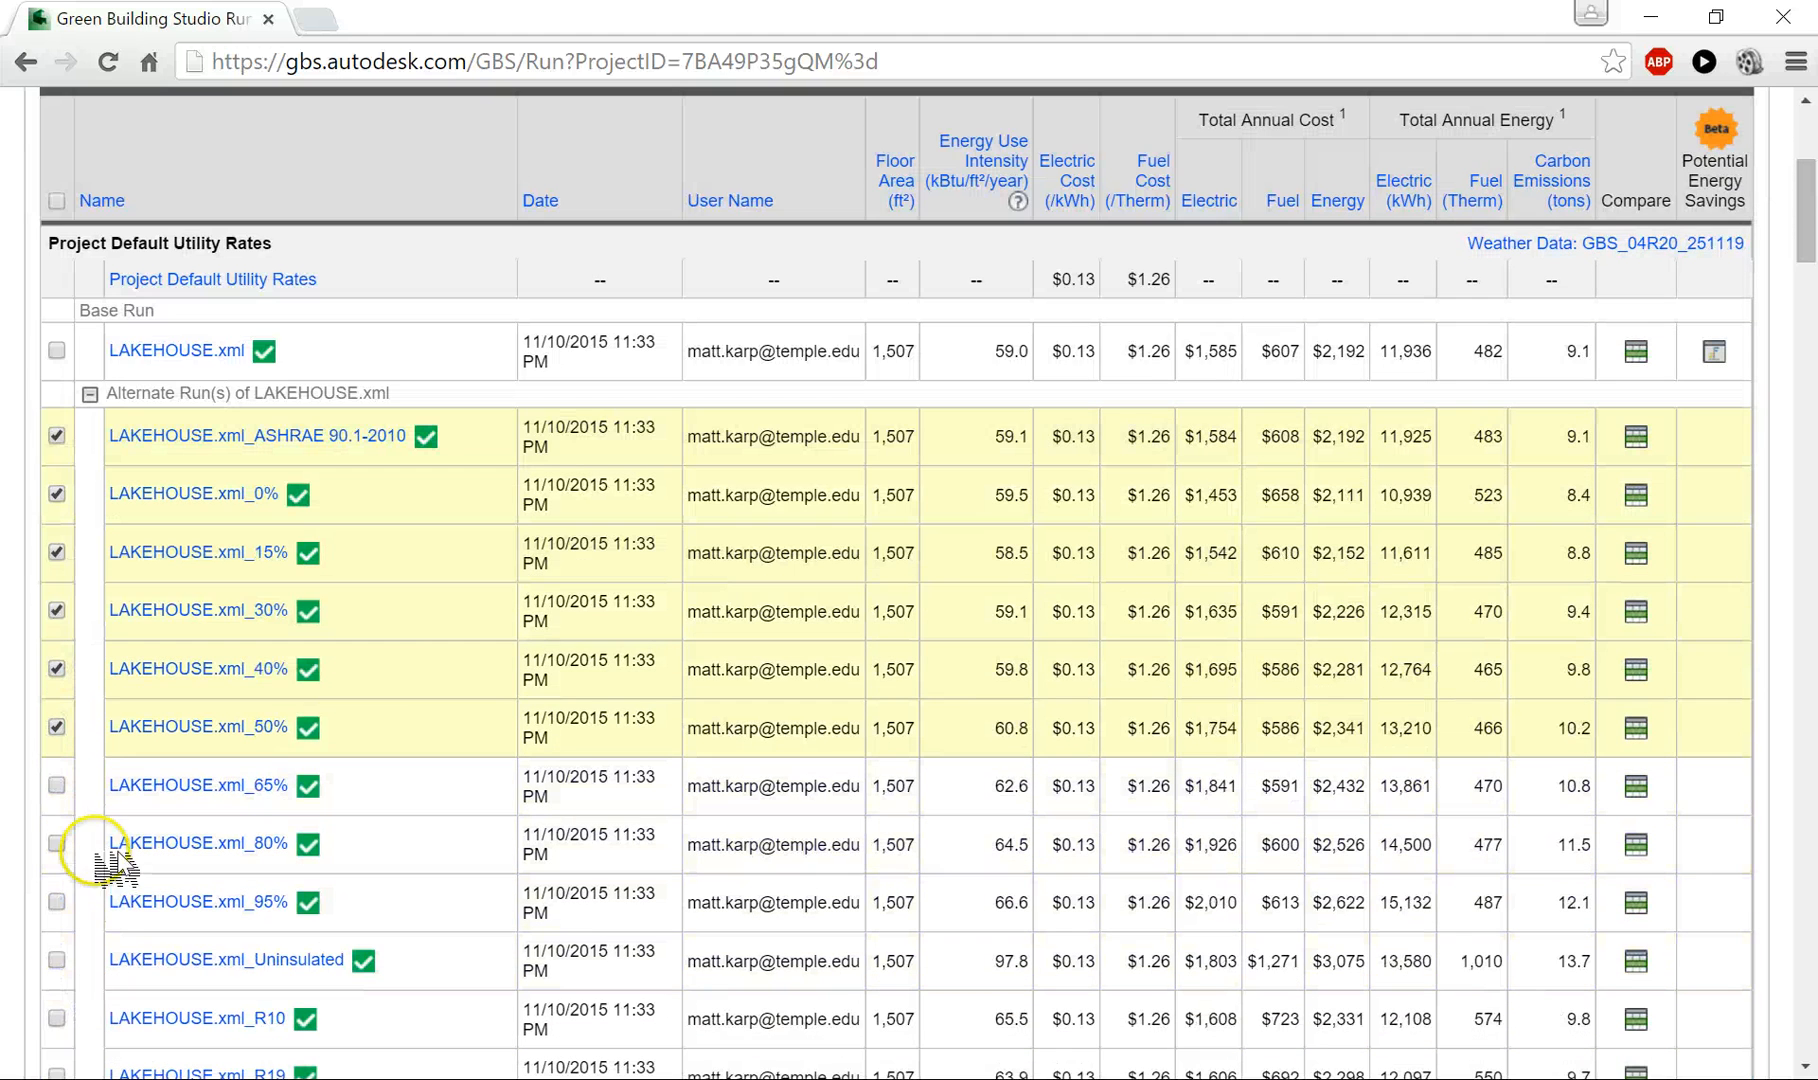
scroll(145, 270, up, 2)
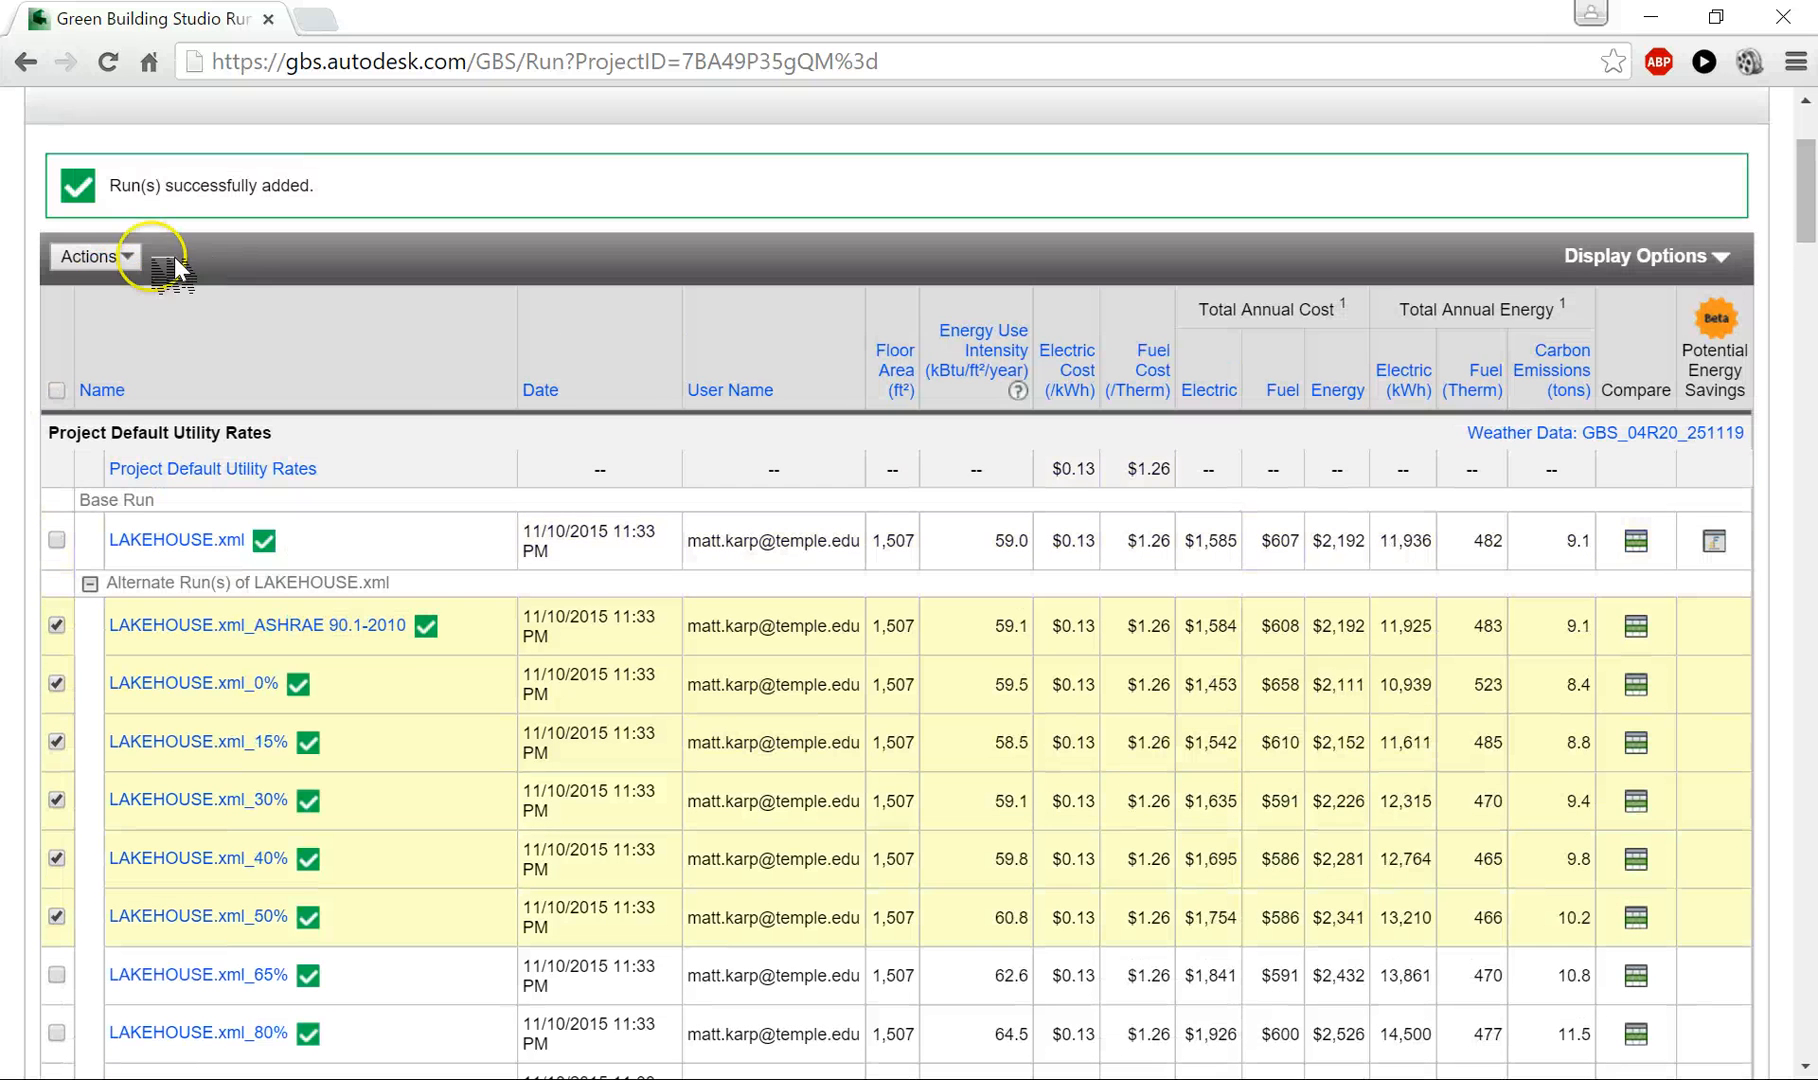
click(148, 262)
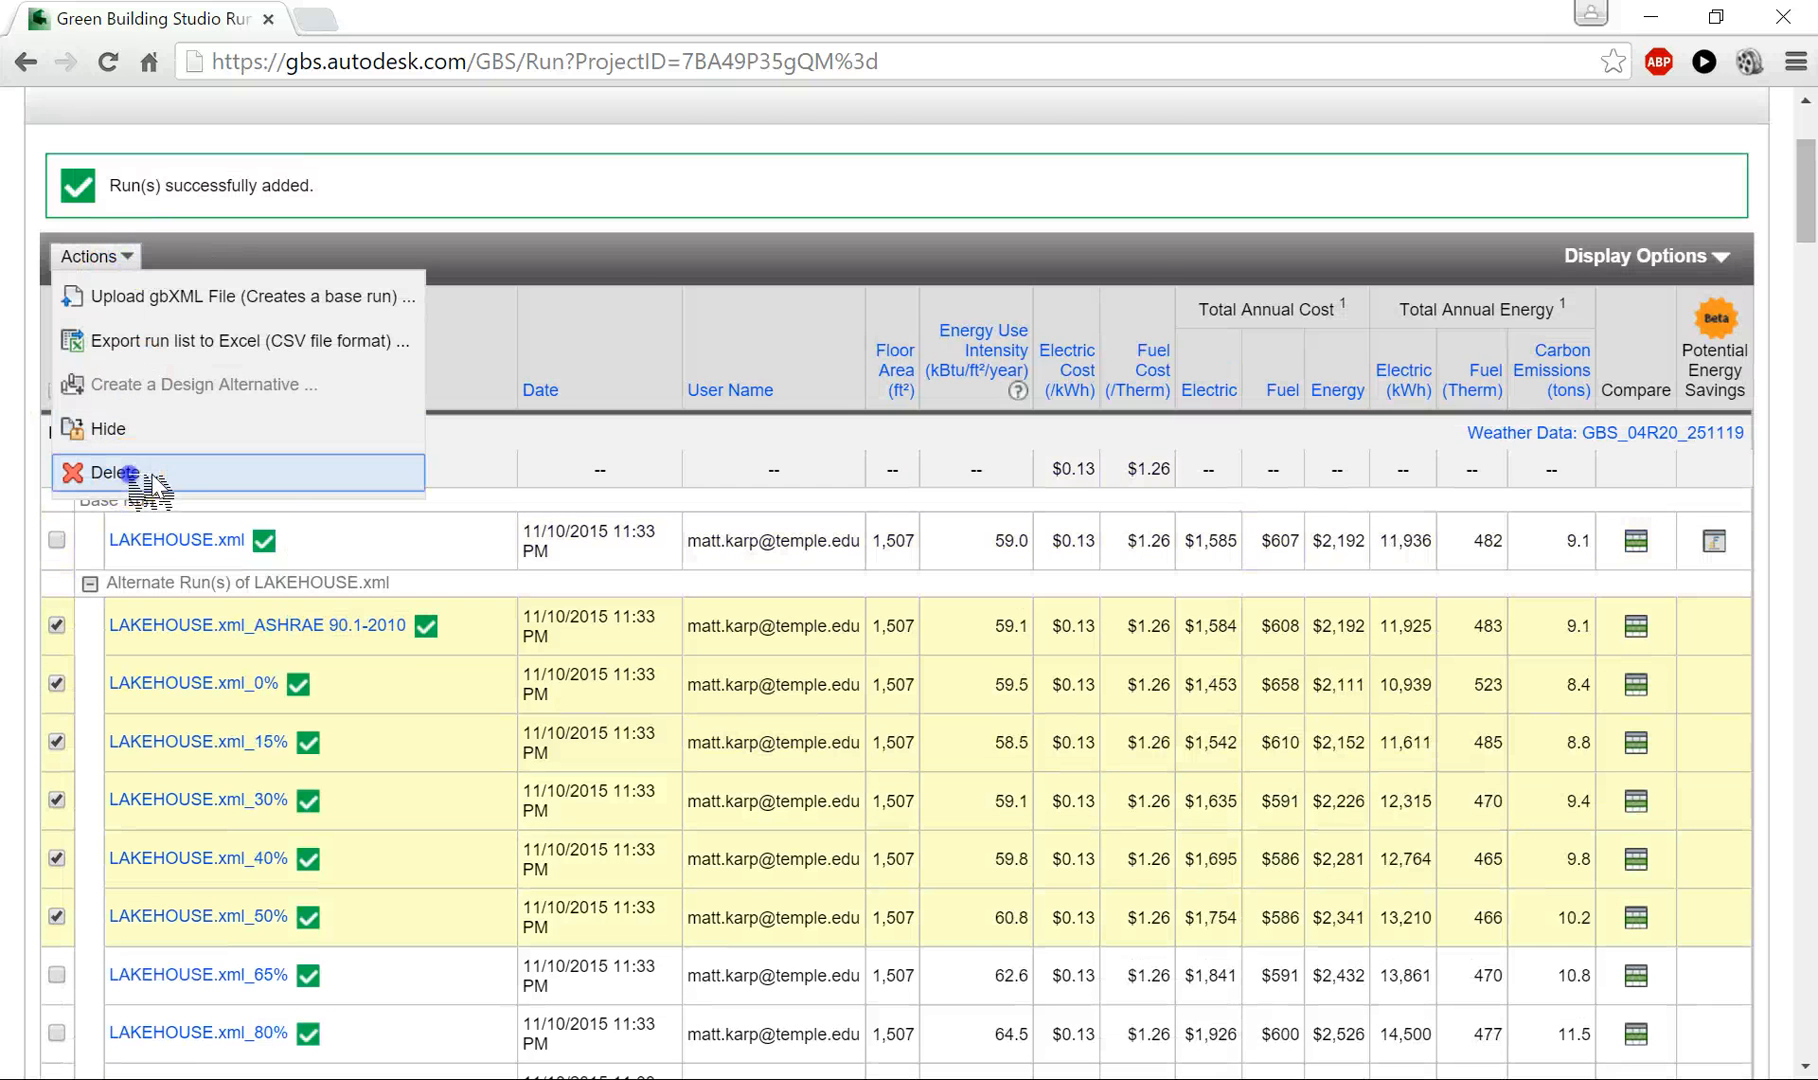
click(100, 474)
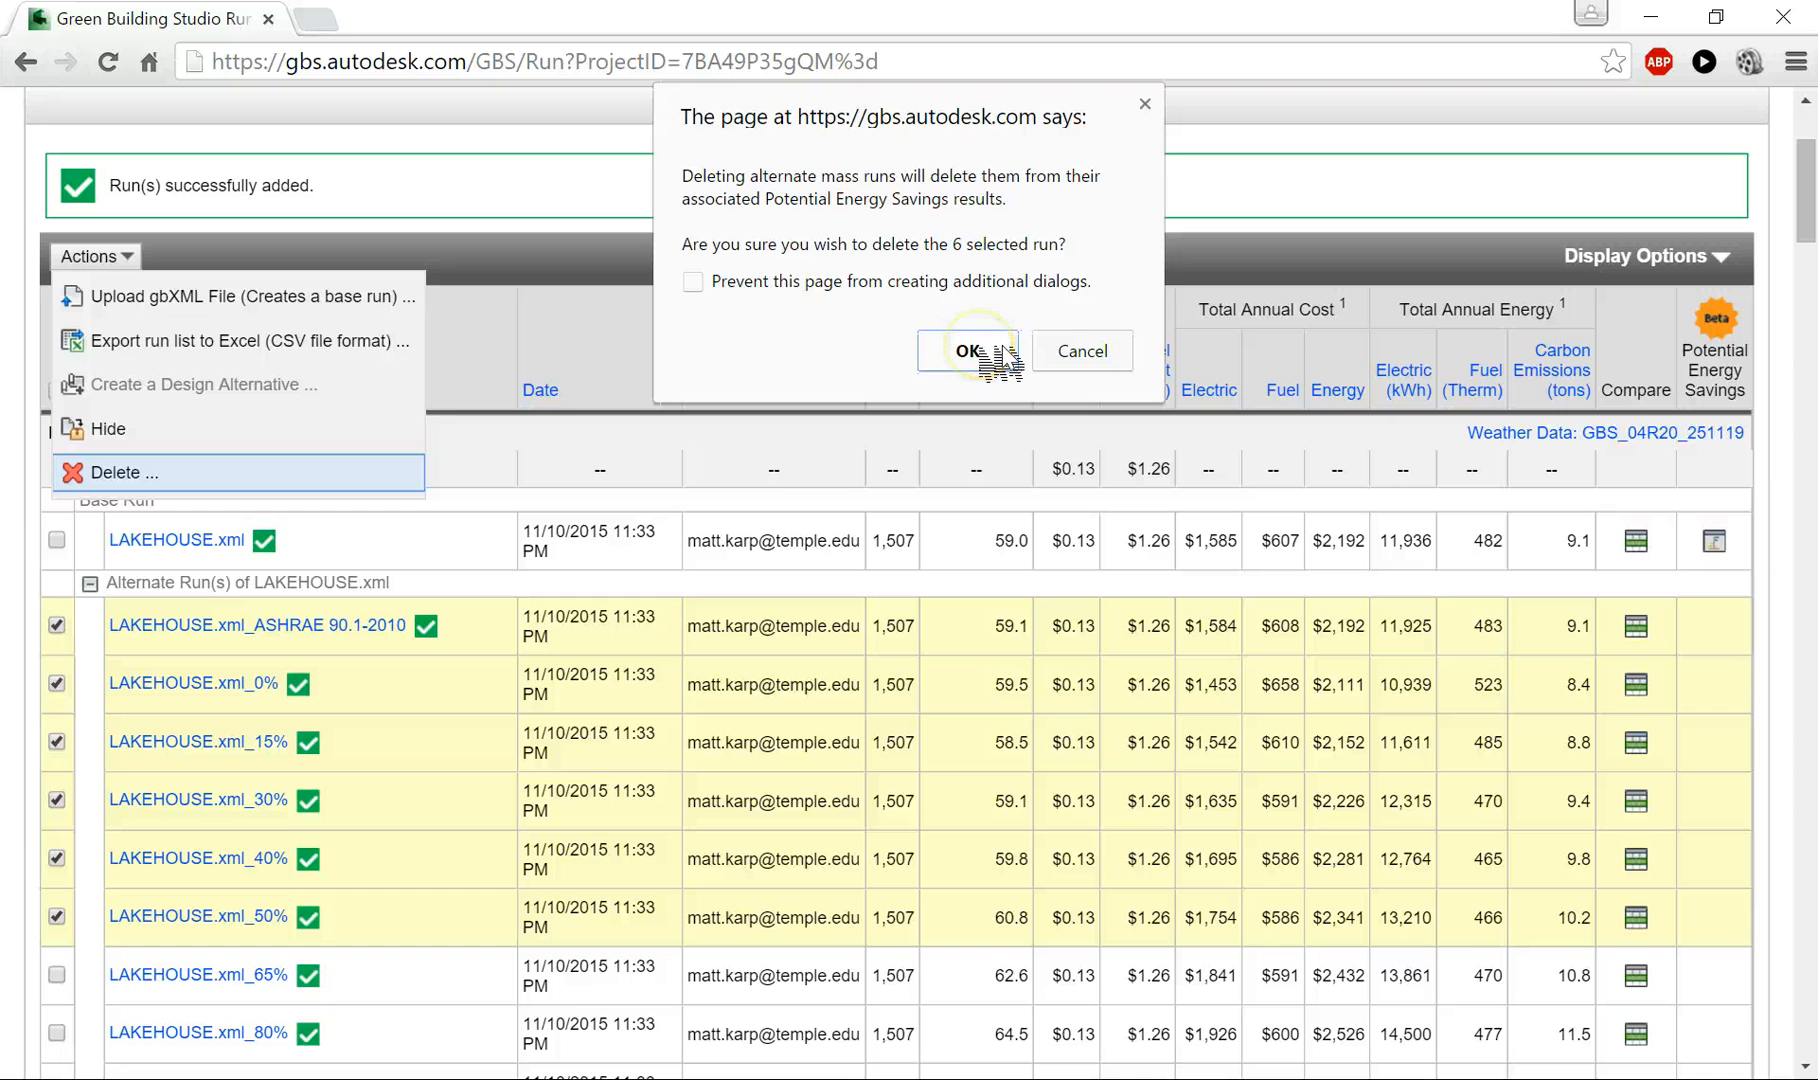
click(693, 281)
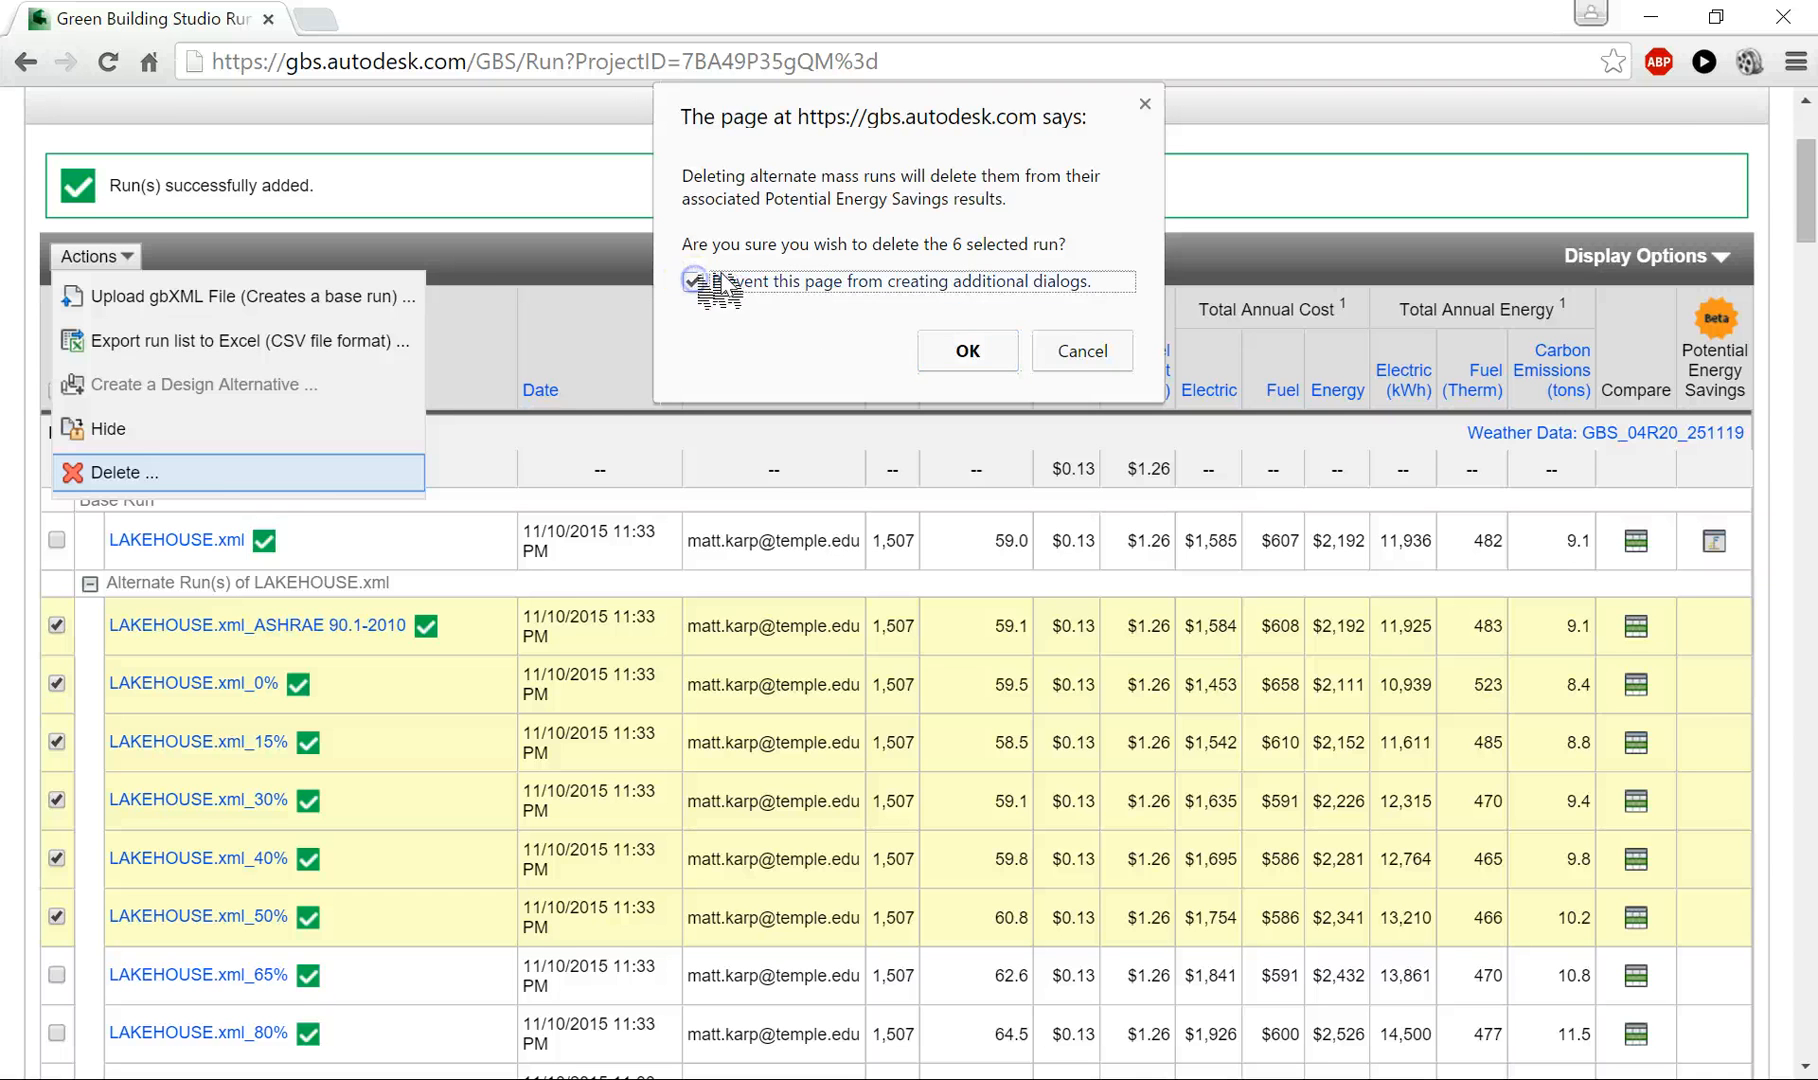
click(962, 347)
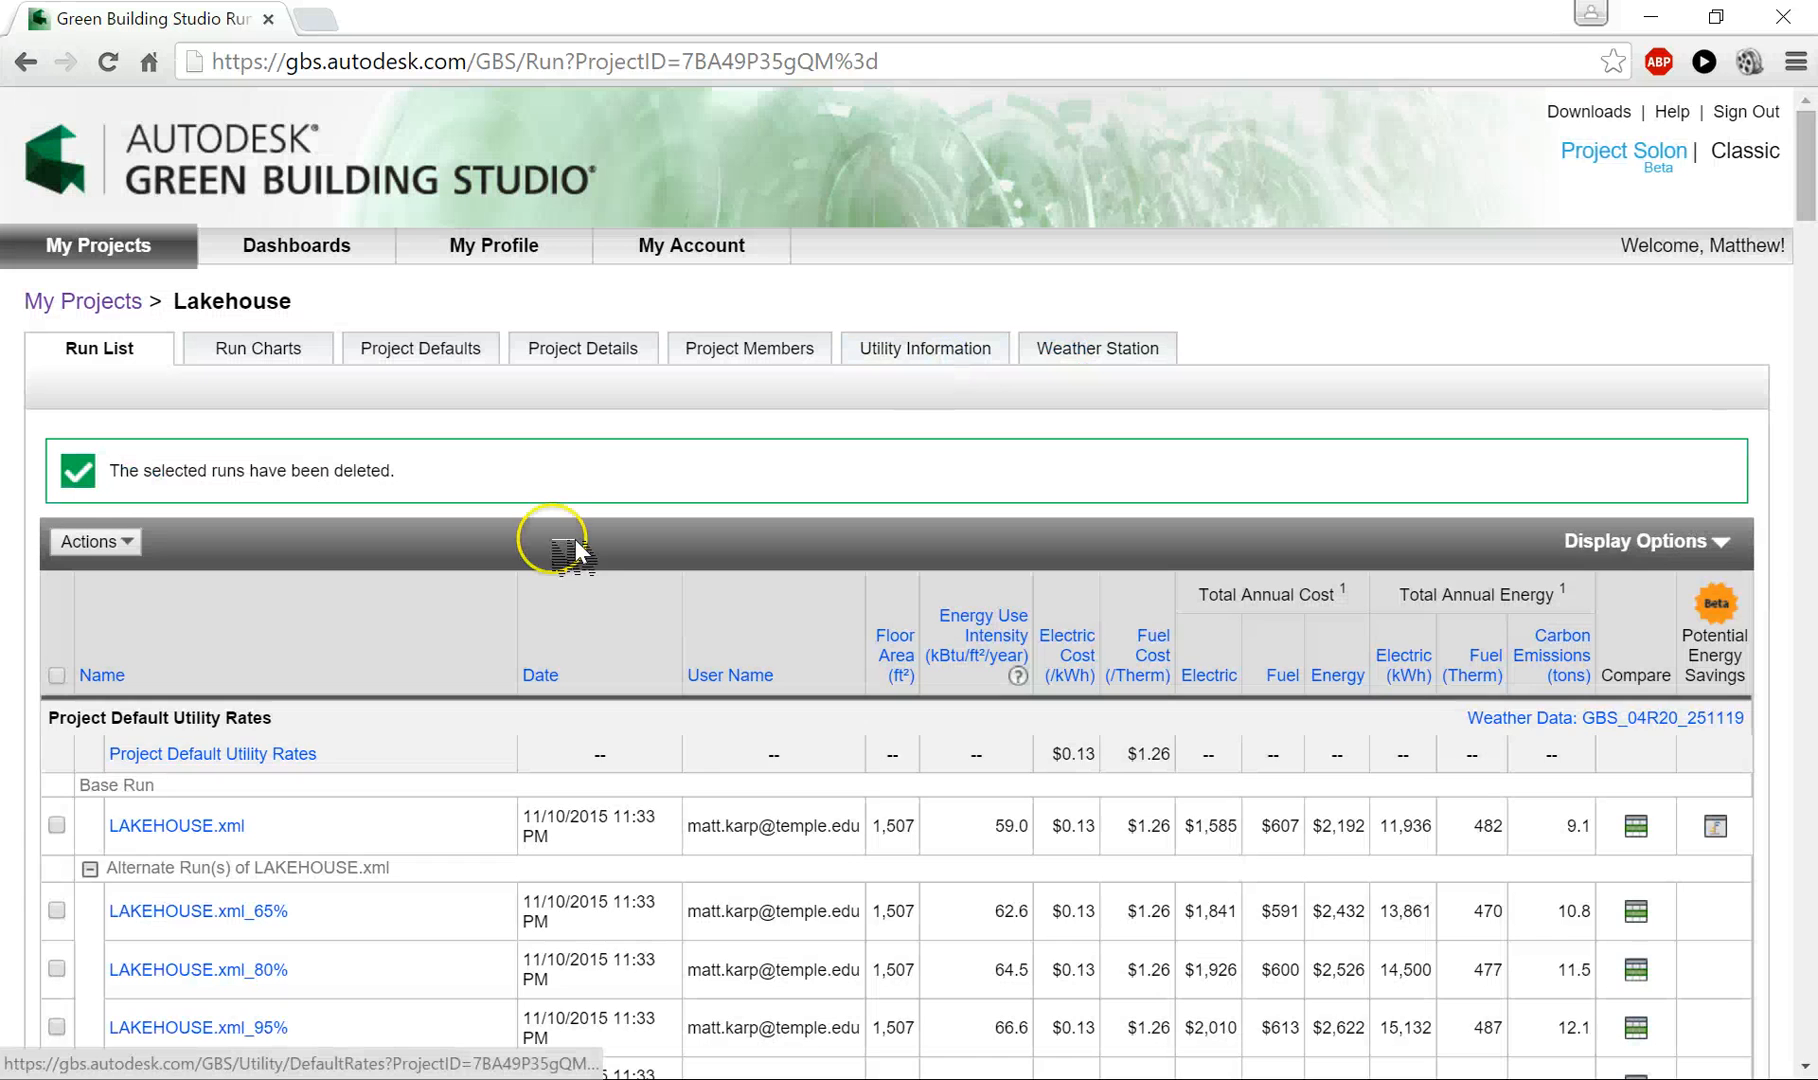
- Start creating a design alternative from the LAKEHOUSE.xml base run
scroll(340, 620, down, 2)
scroll(325, 597, down, 3)
scroll(345, 491, up, 3)
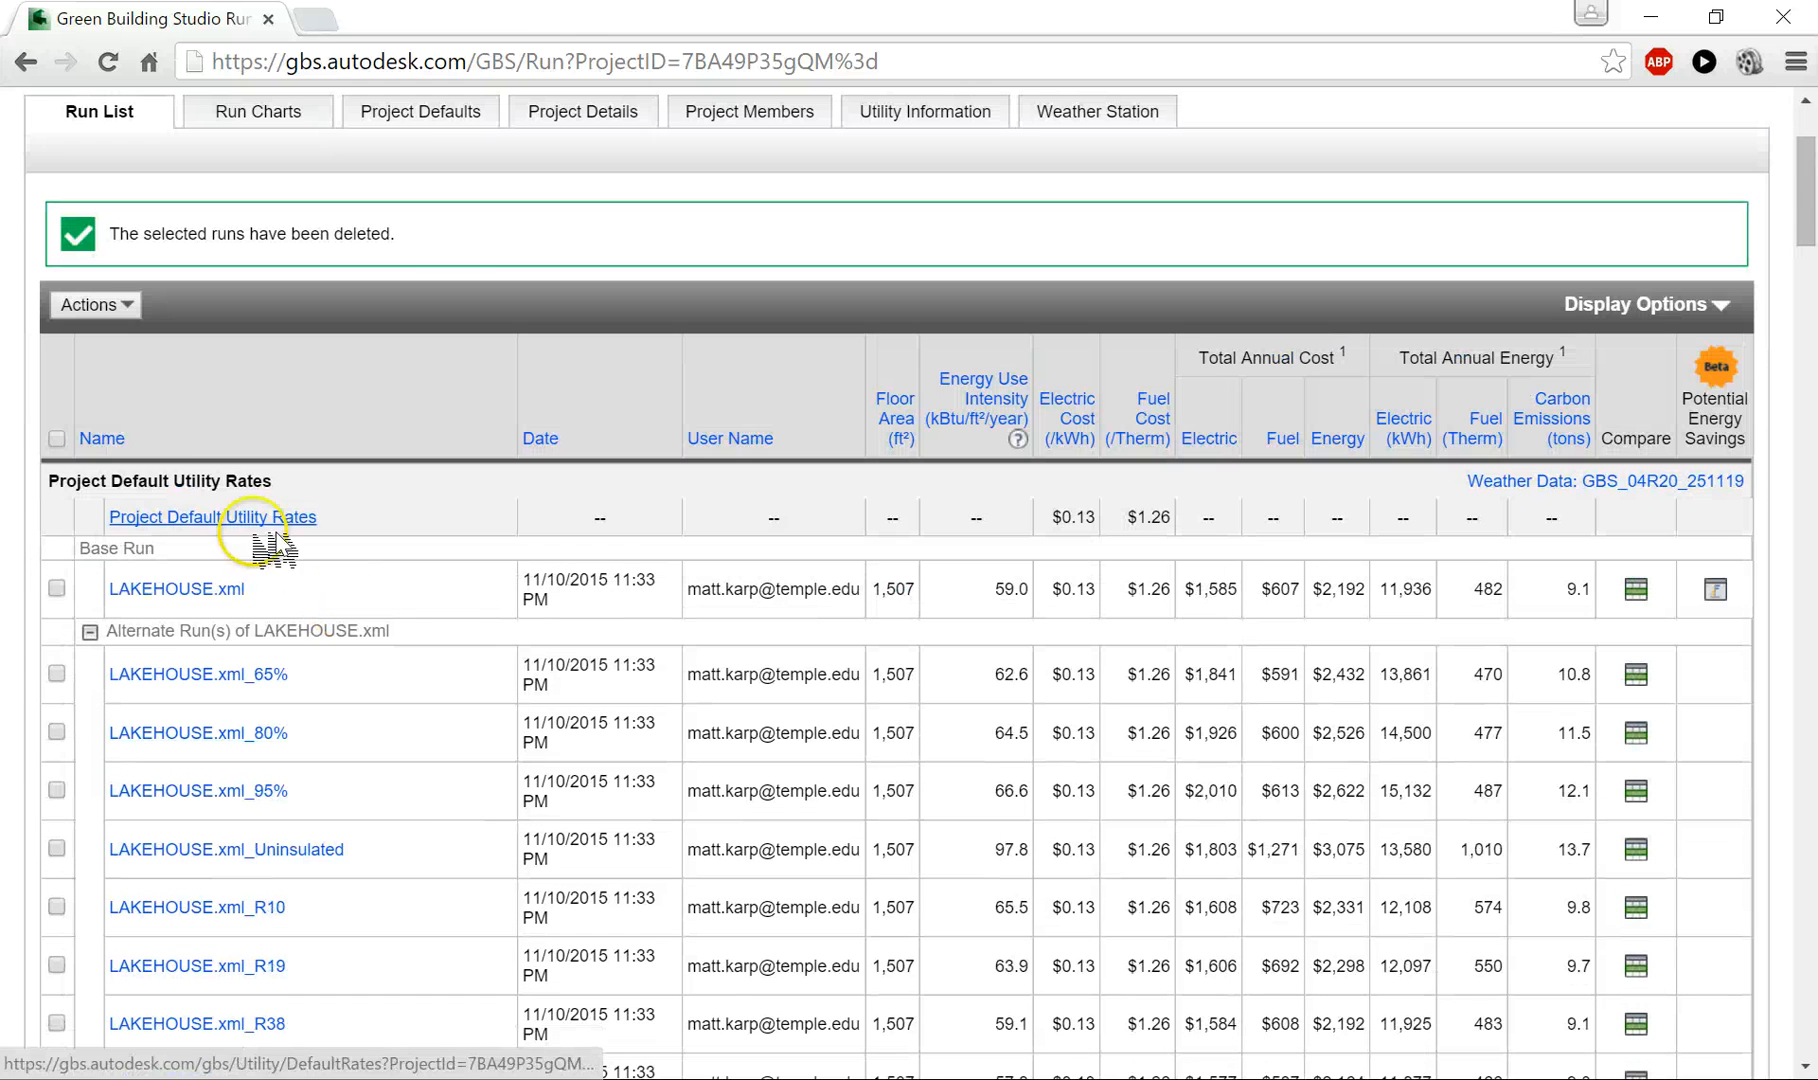
click(135, 305)
click(190, 596)
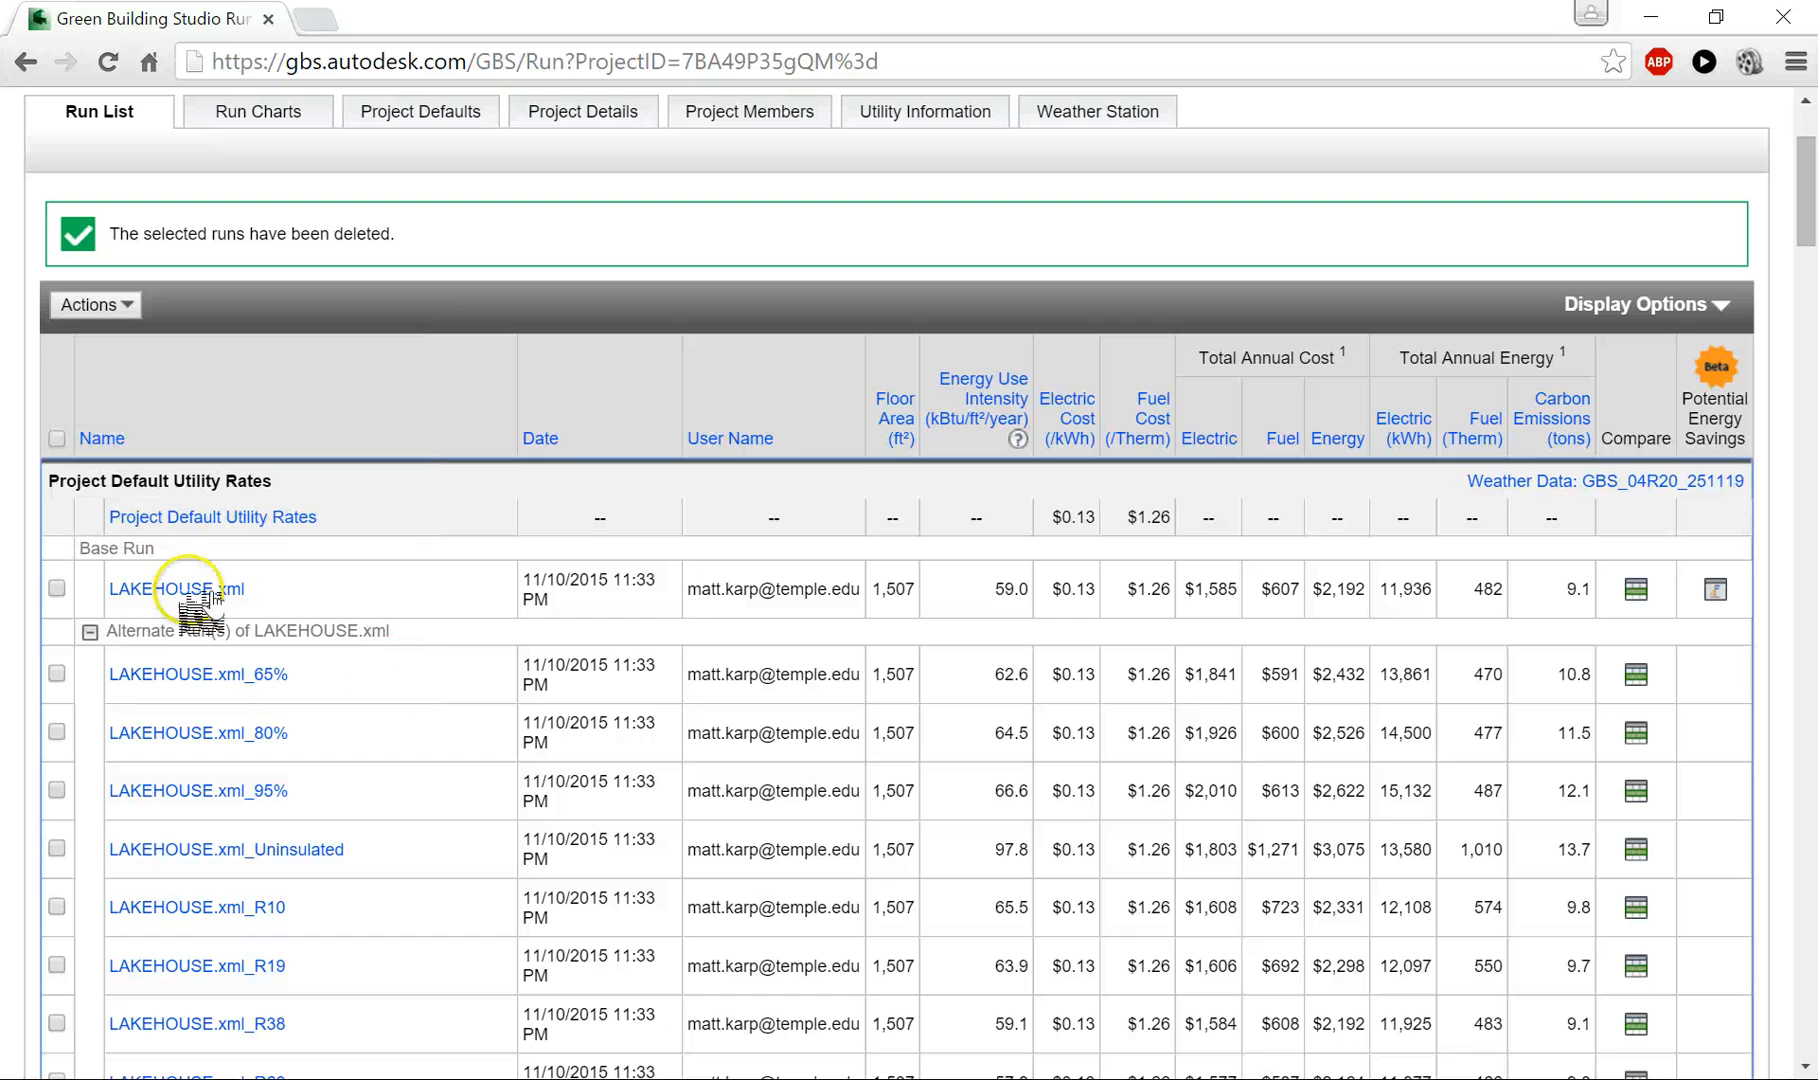
click(57, 588)
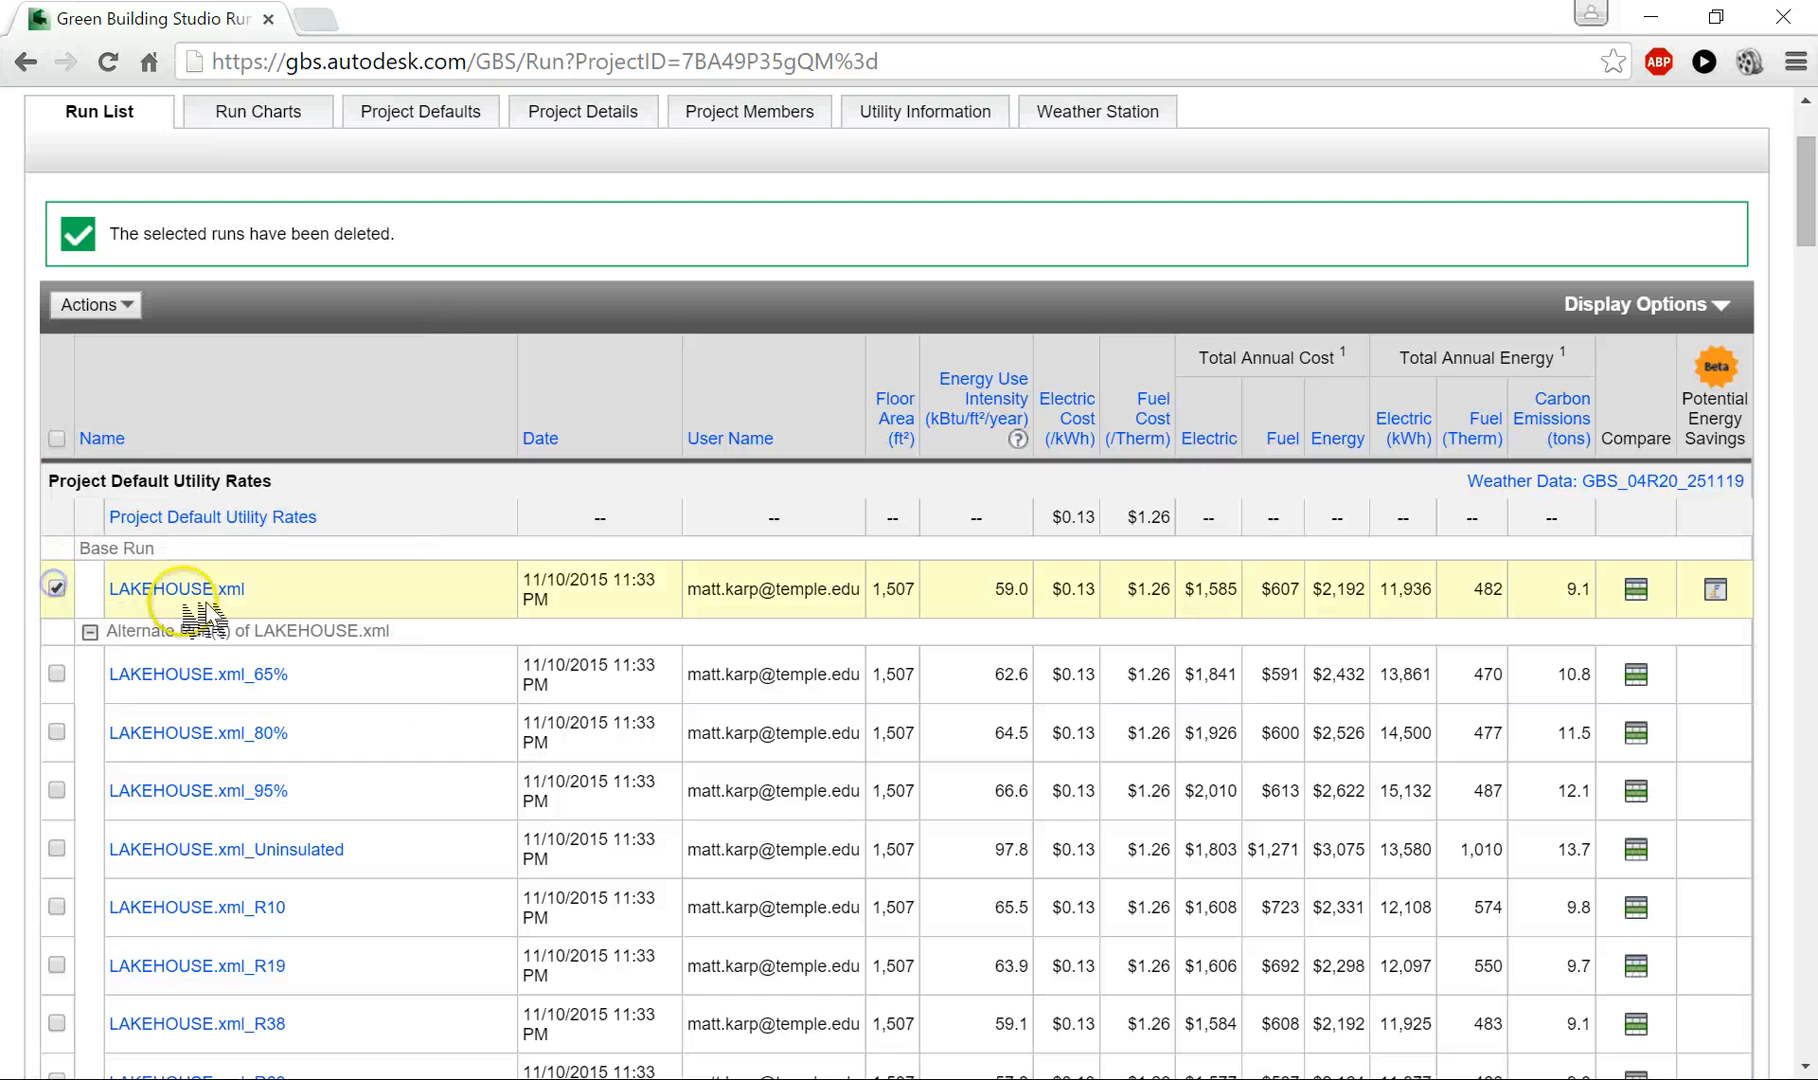
click(130, 306)
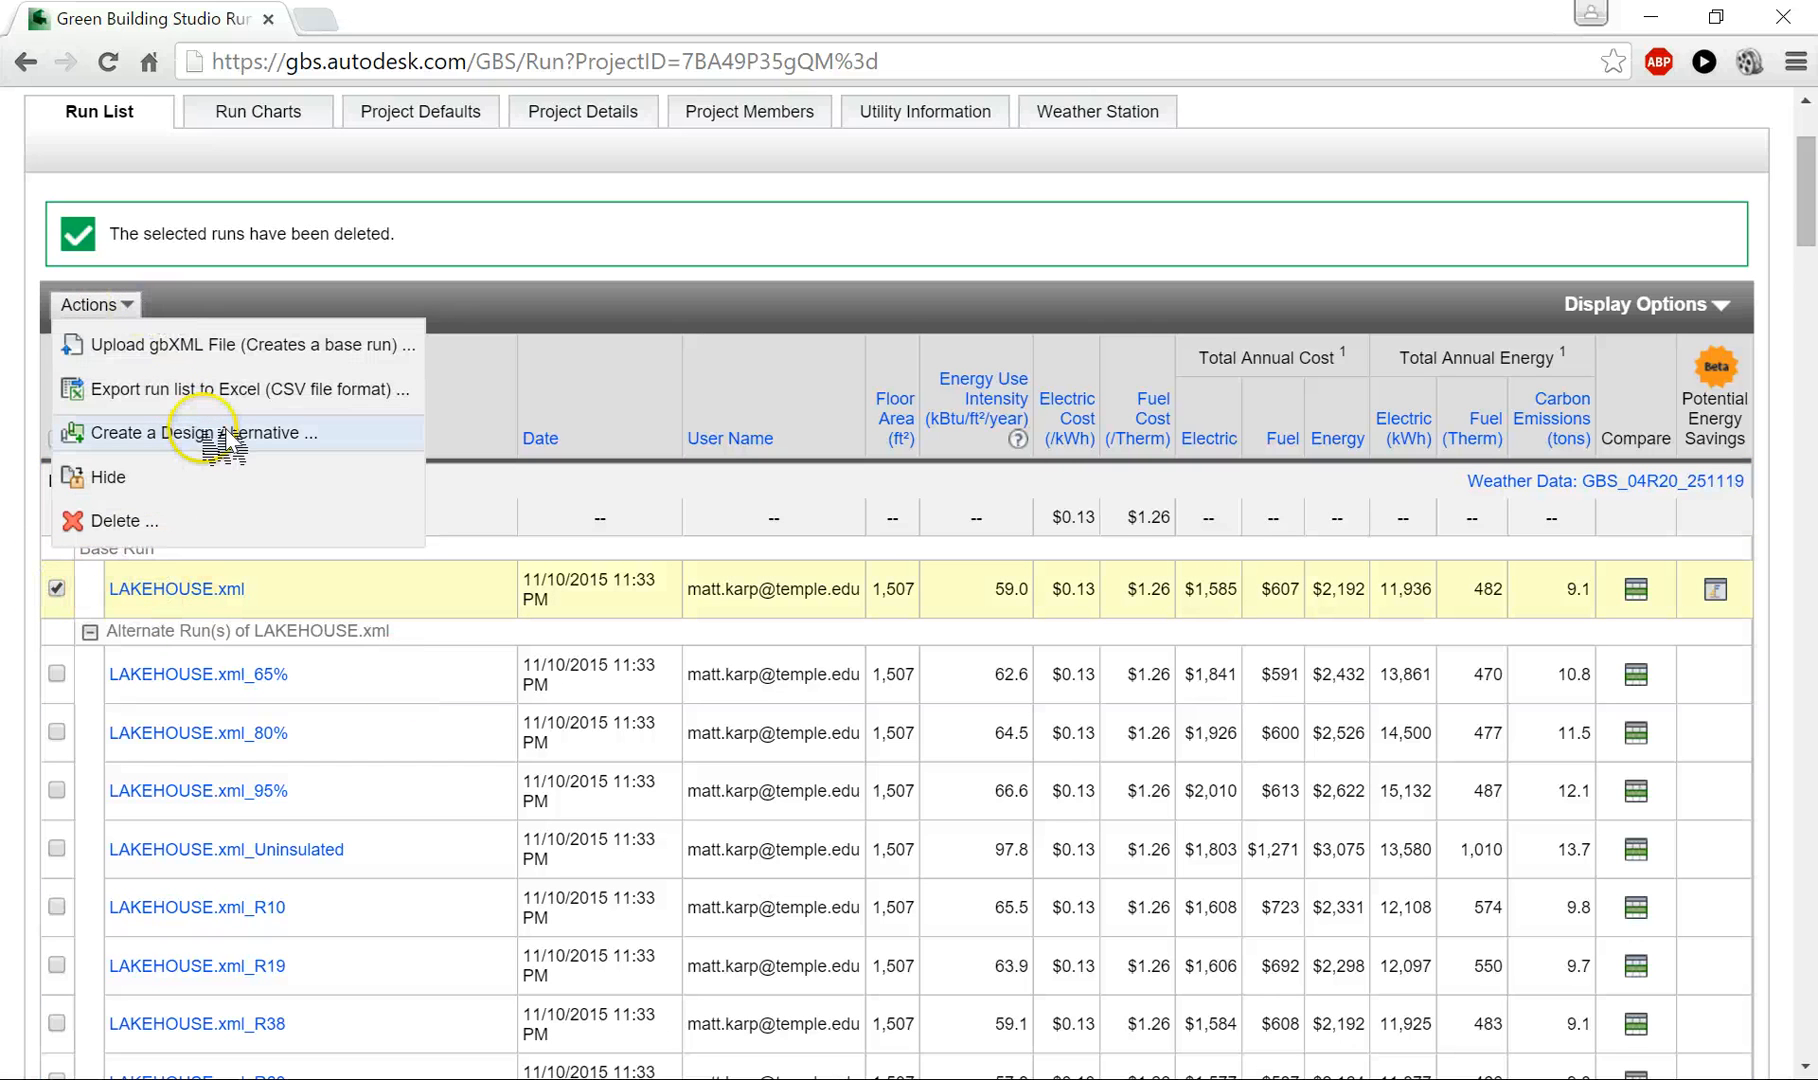
click(222, 433)
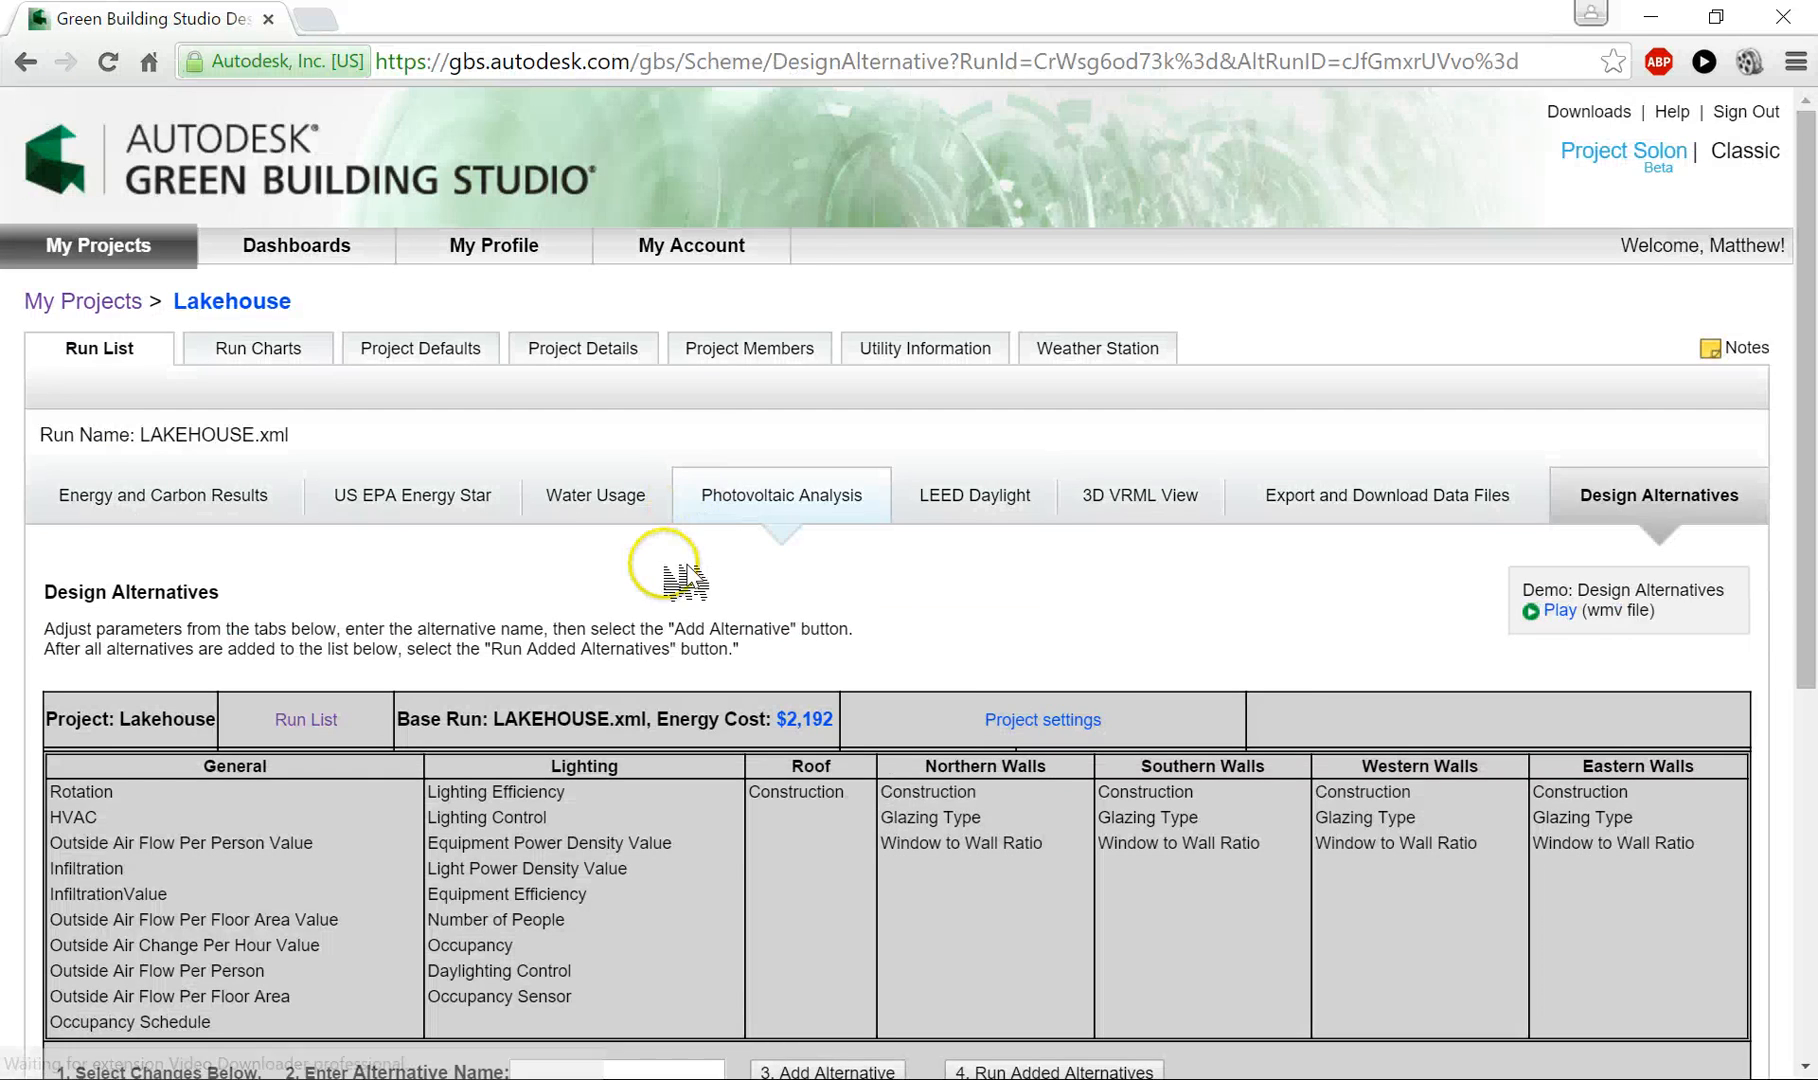
- Name the design alternative Custom - Ins-1 and try to add it to the alternatives list
scroll(682, 576, down, 5)
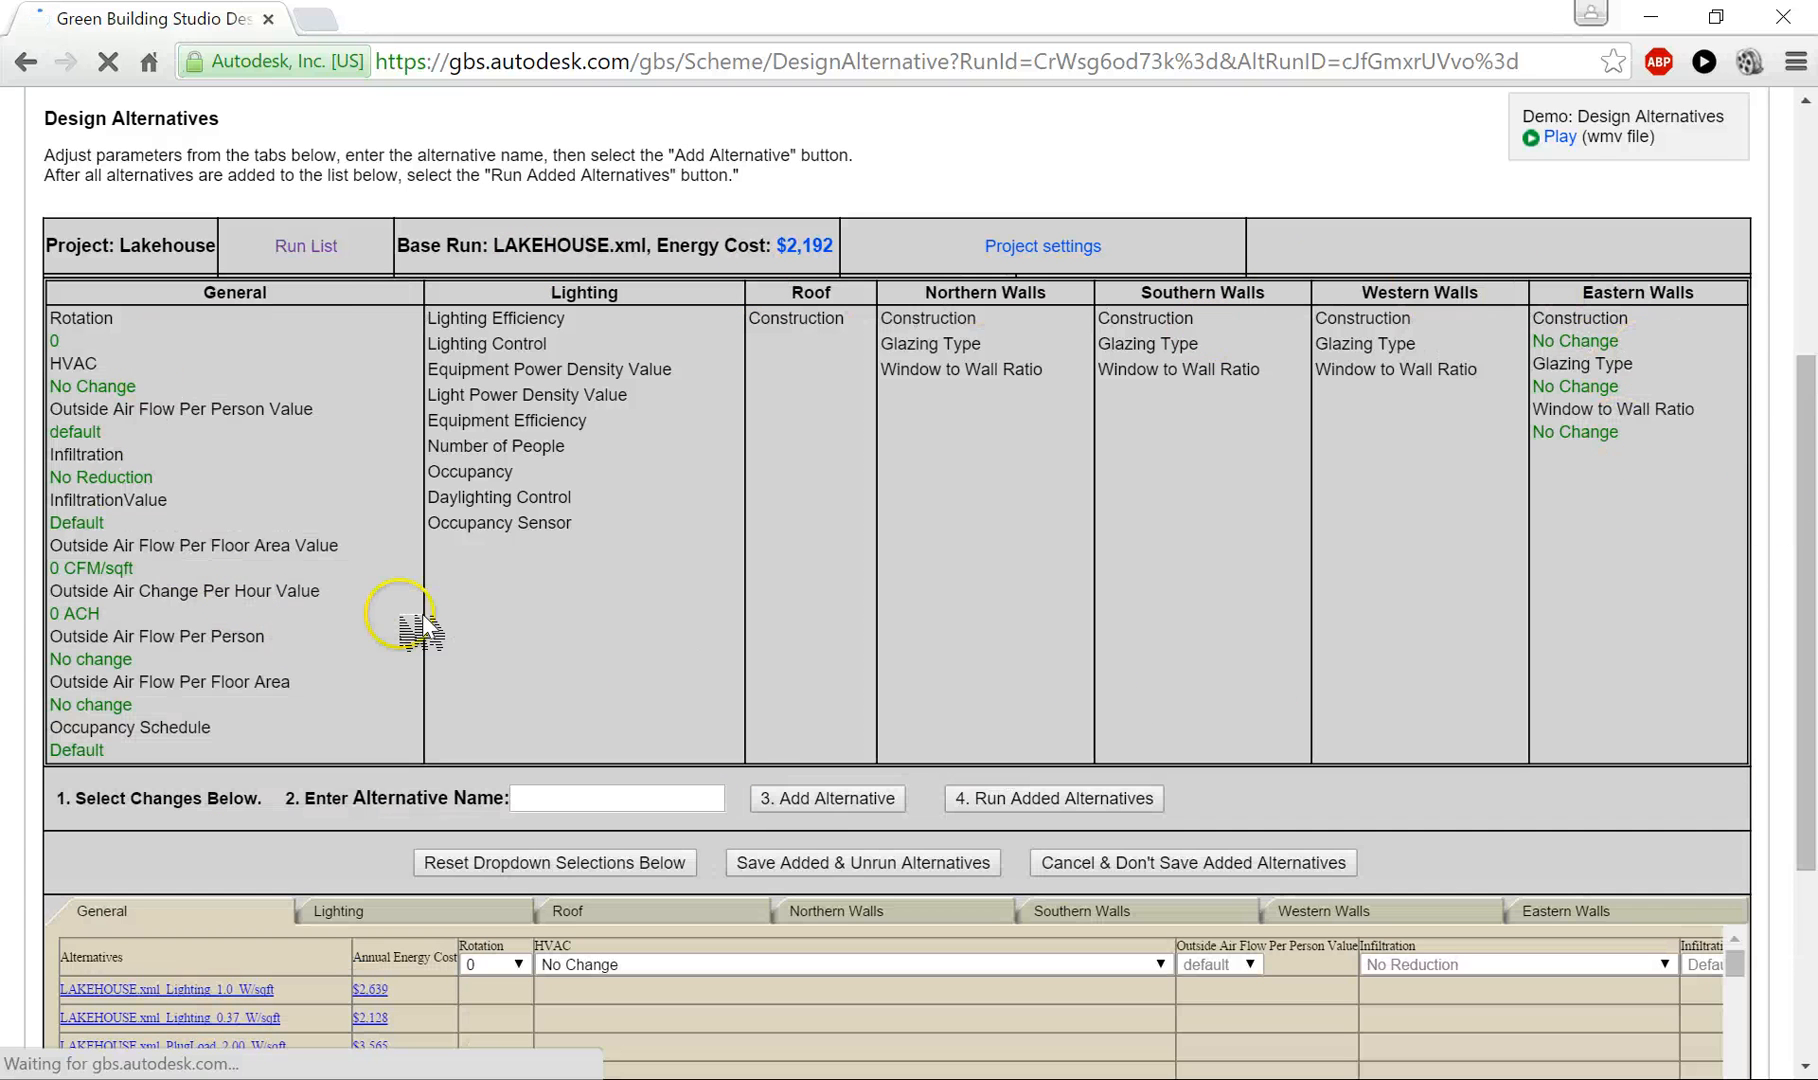
scroll(386, 595, down, 3)
scroll(430, 640, up, 3)
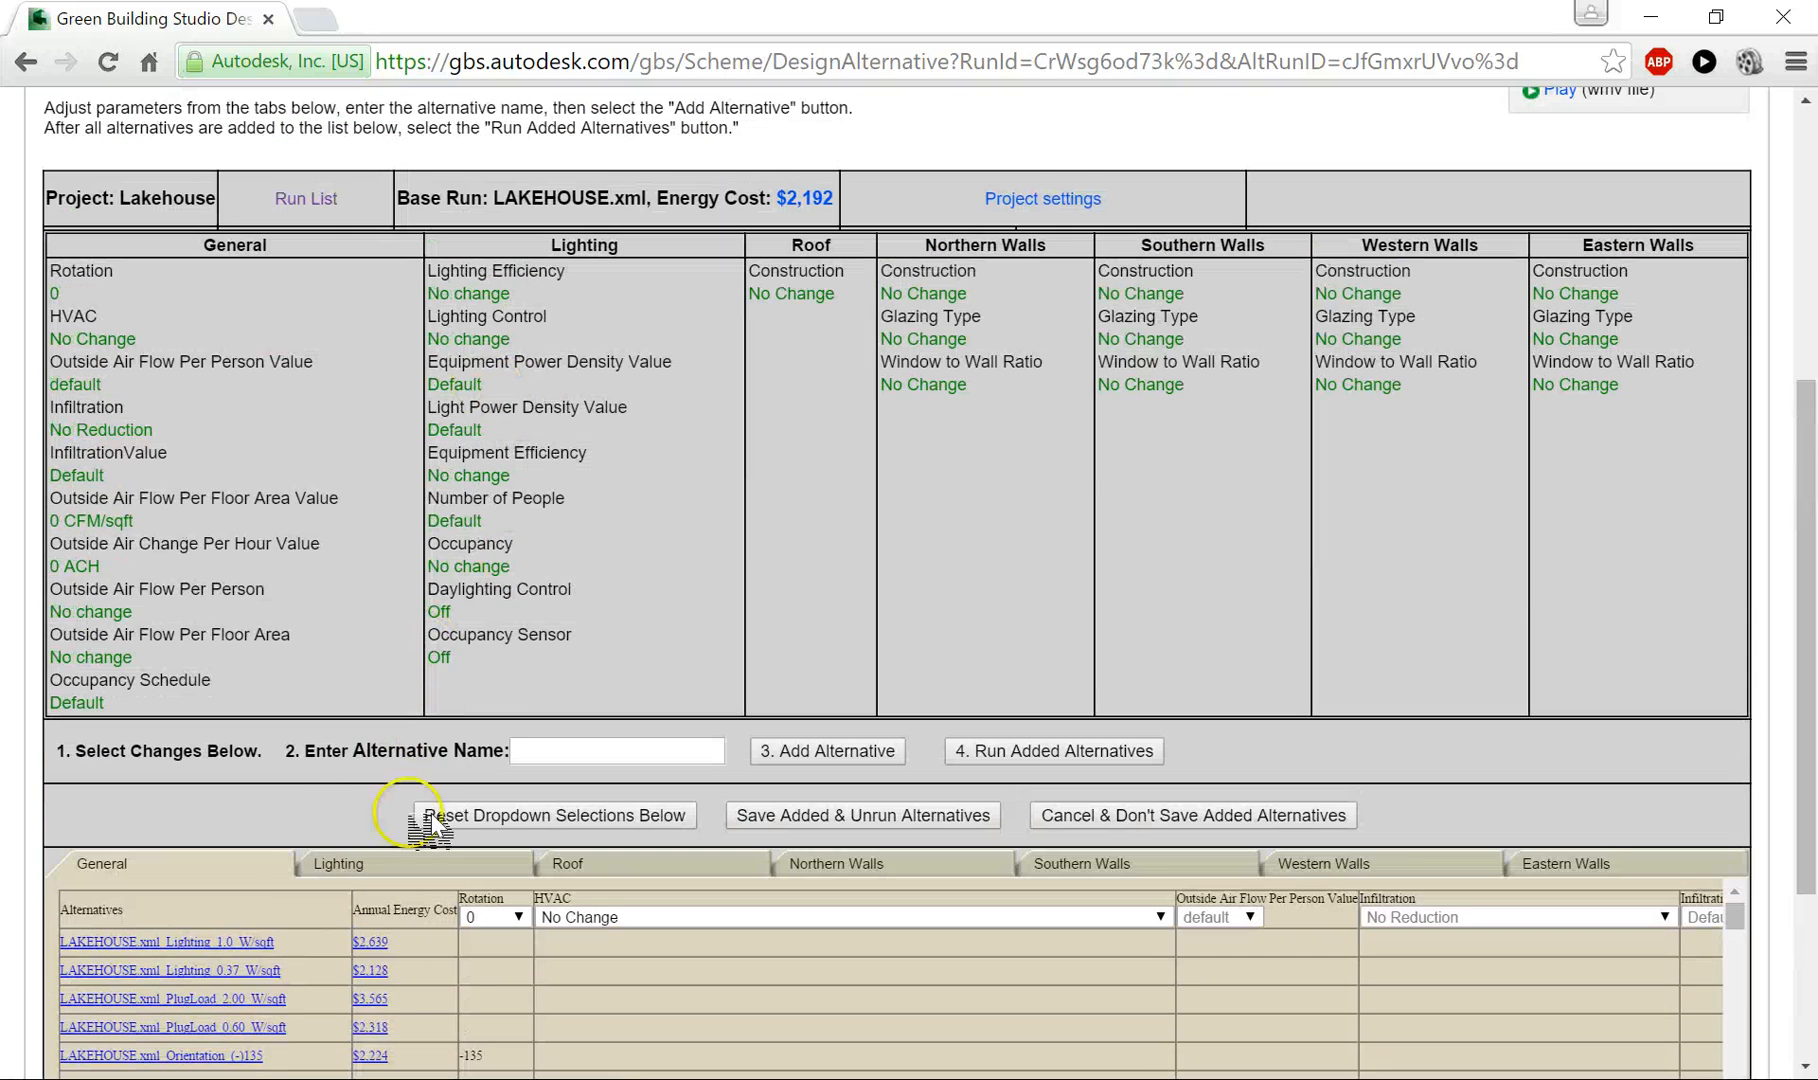
scroll(305, 739, down, 5)
scroll(500, 605, up, 5)
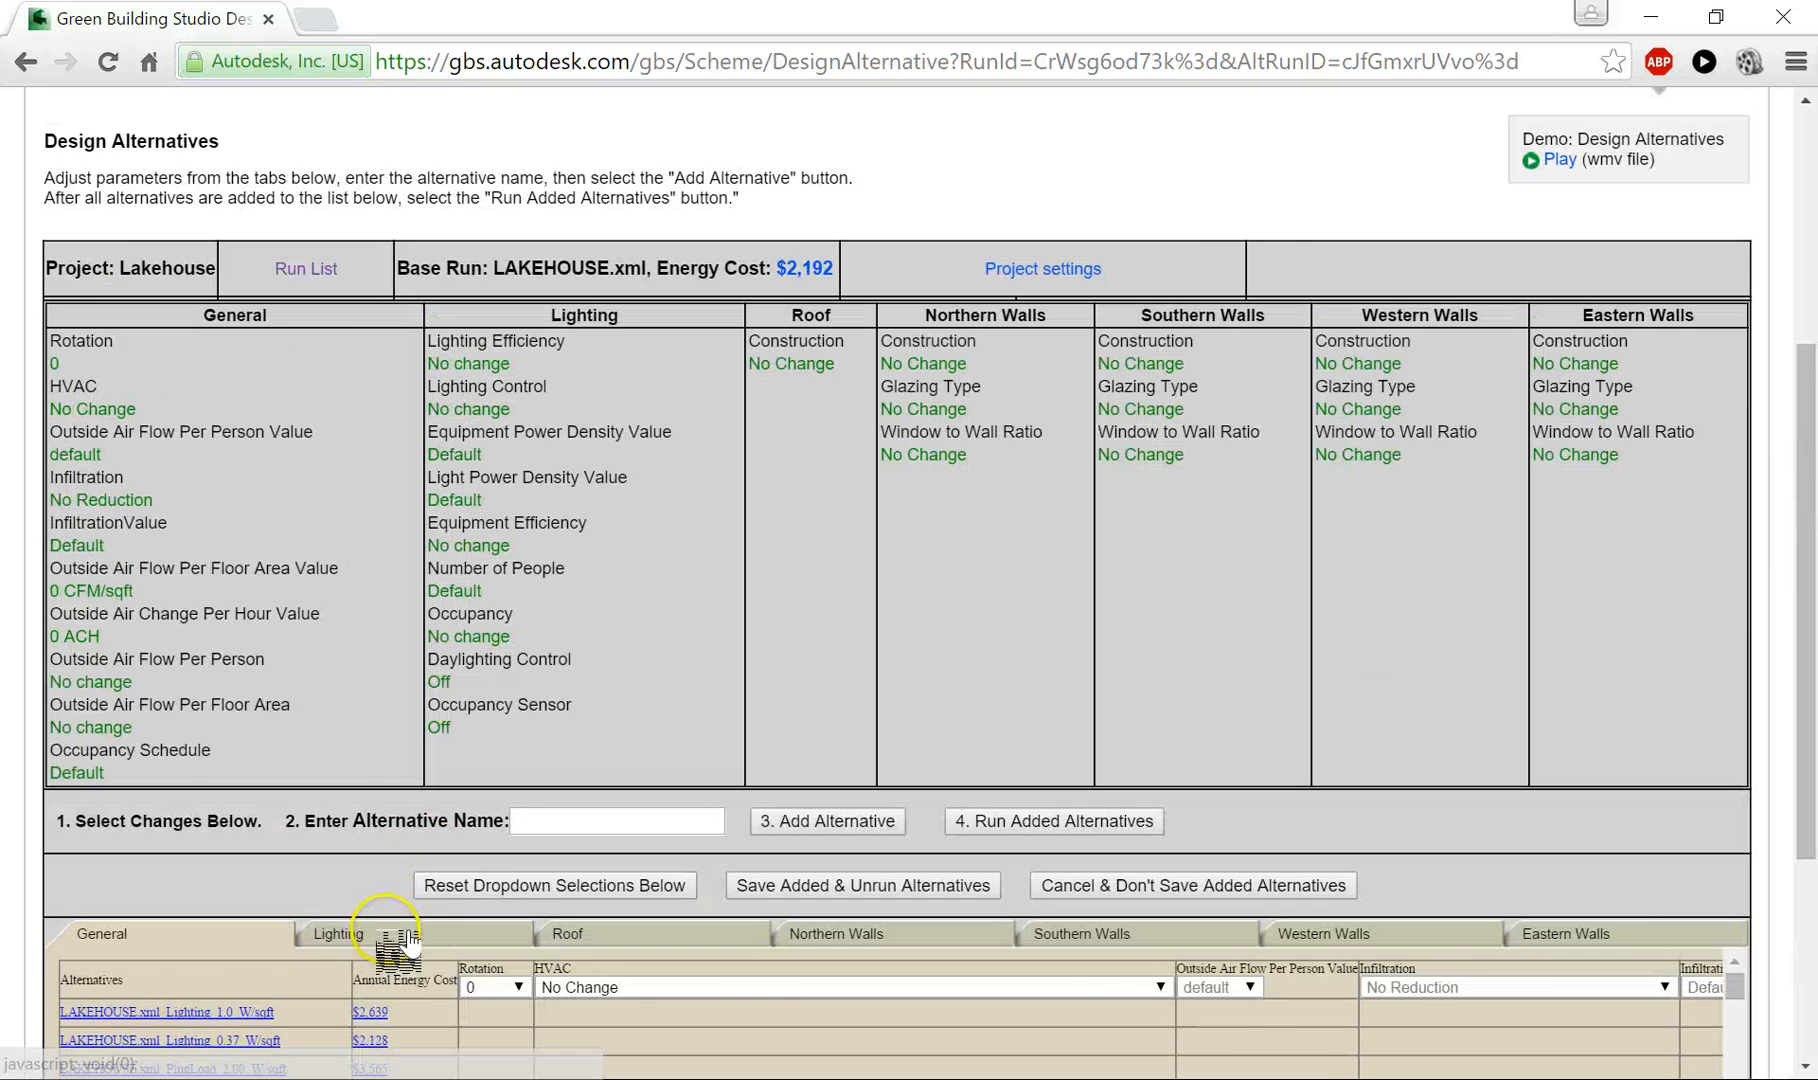
click(394, 940)
scroll(418, 796, down, 2)
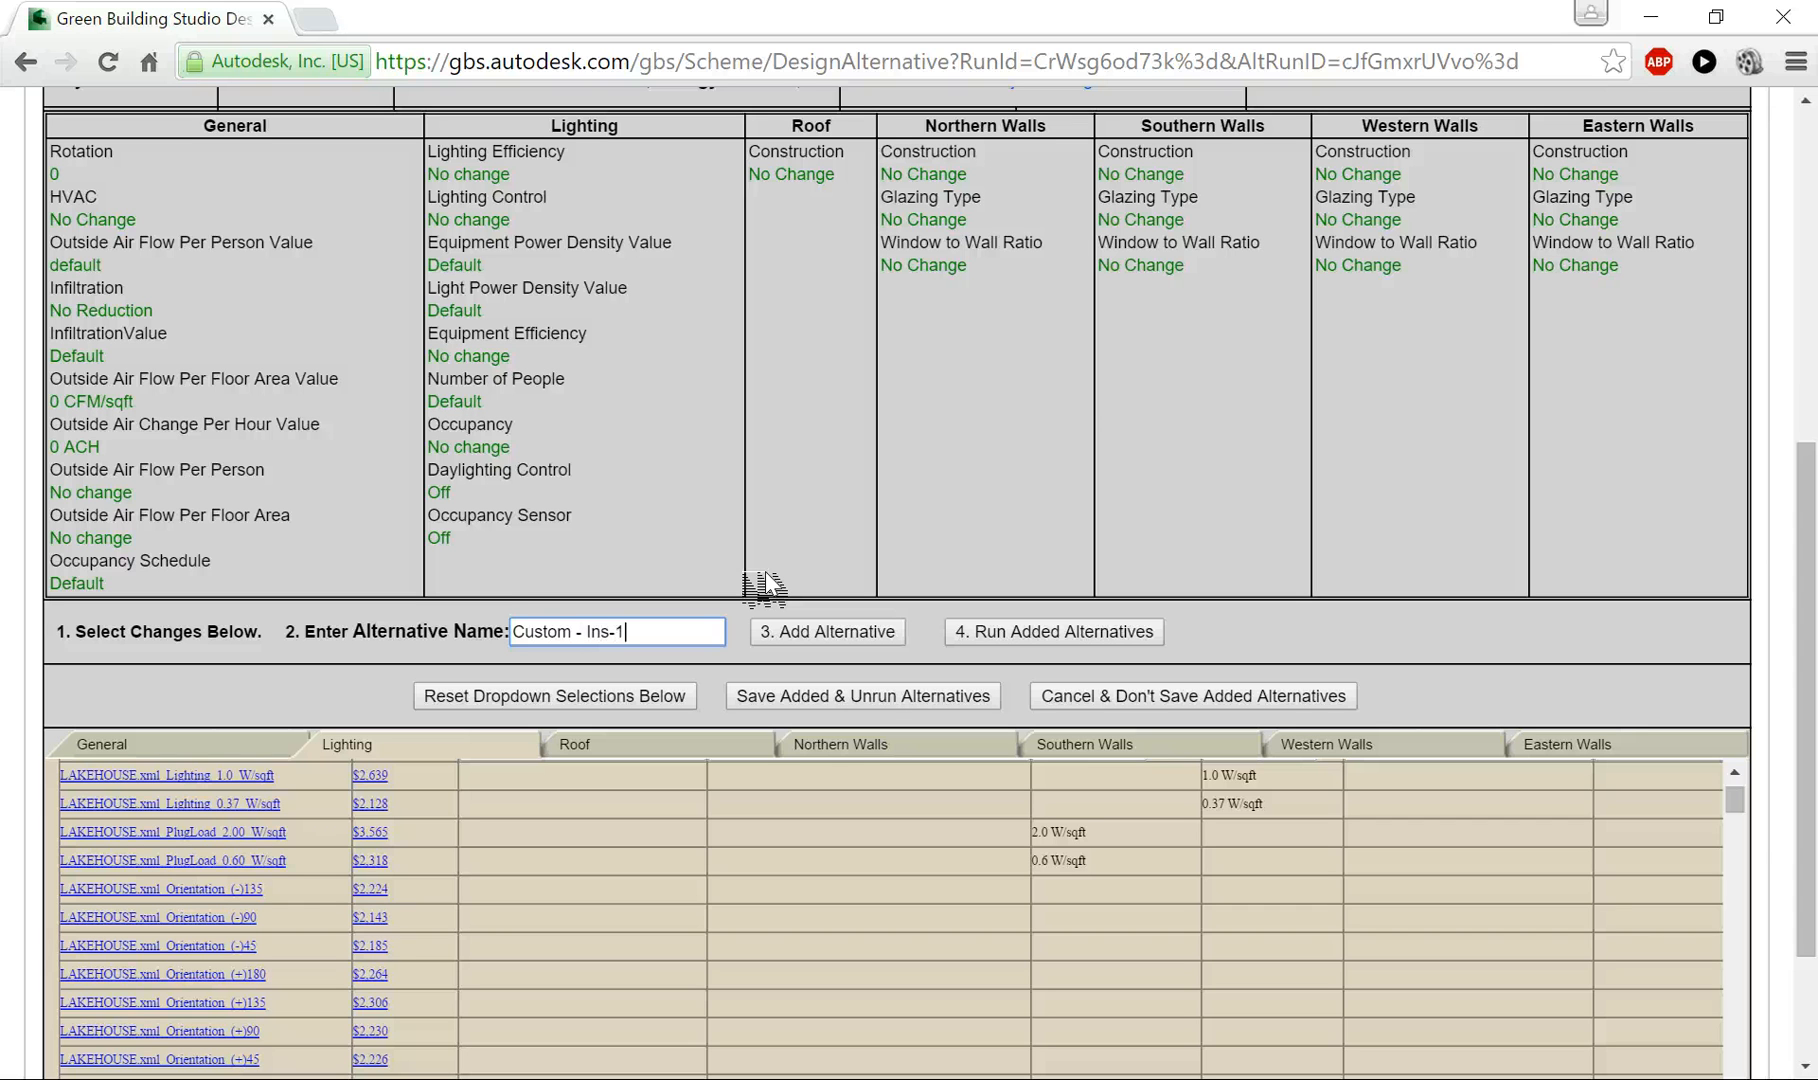
click(870, 640)
- Examine the rotation choices and compare the annual energy costs of the existing orientation alternatives
click(606, 803)
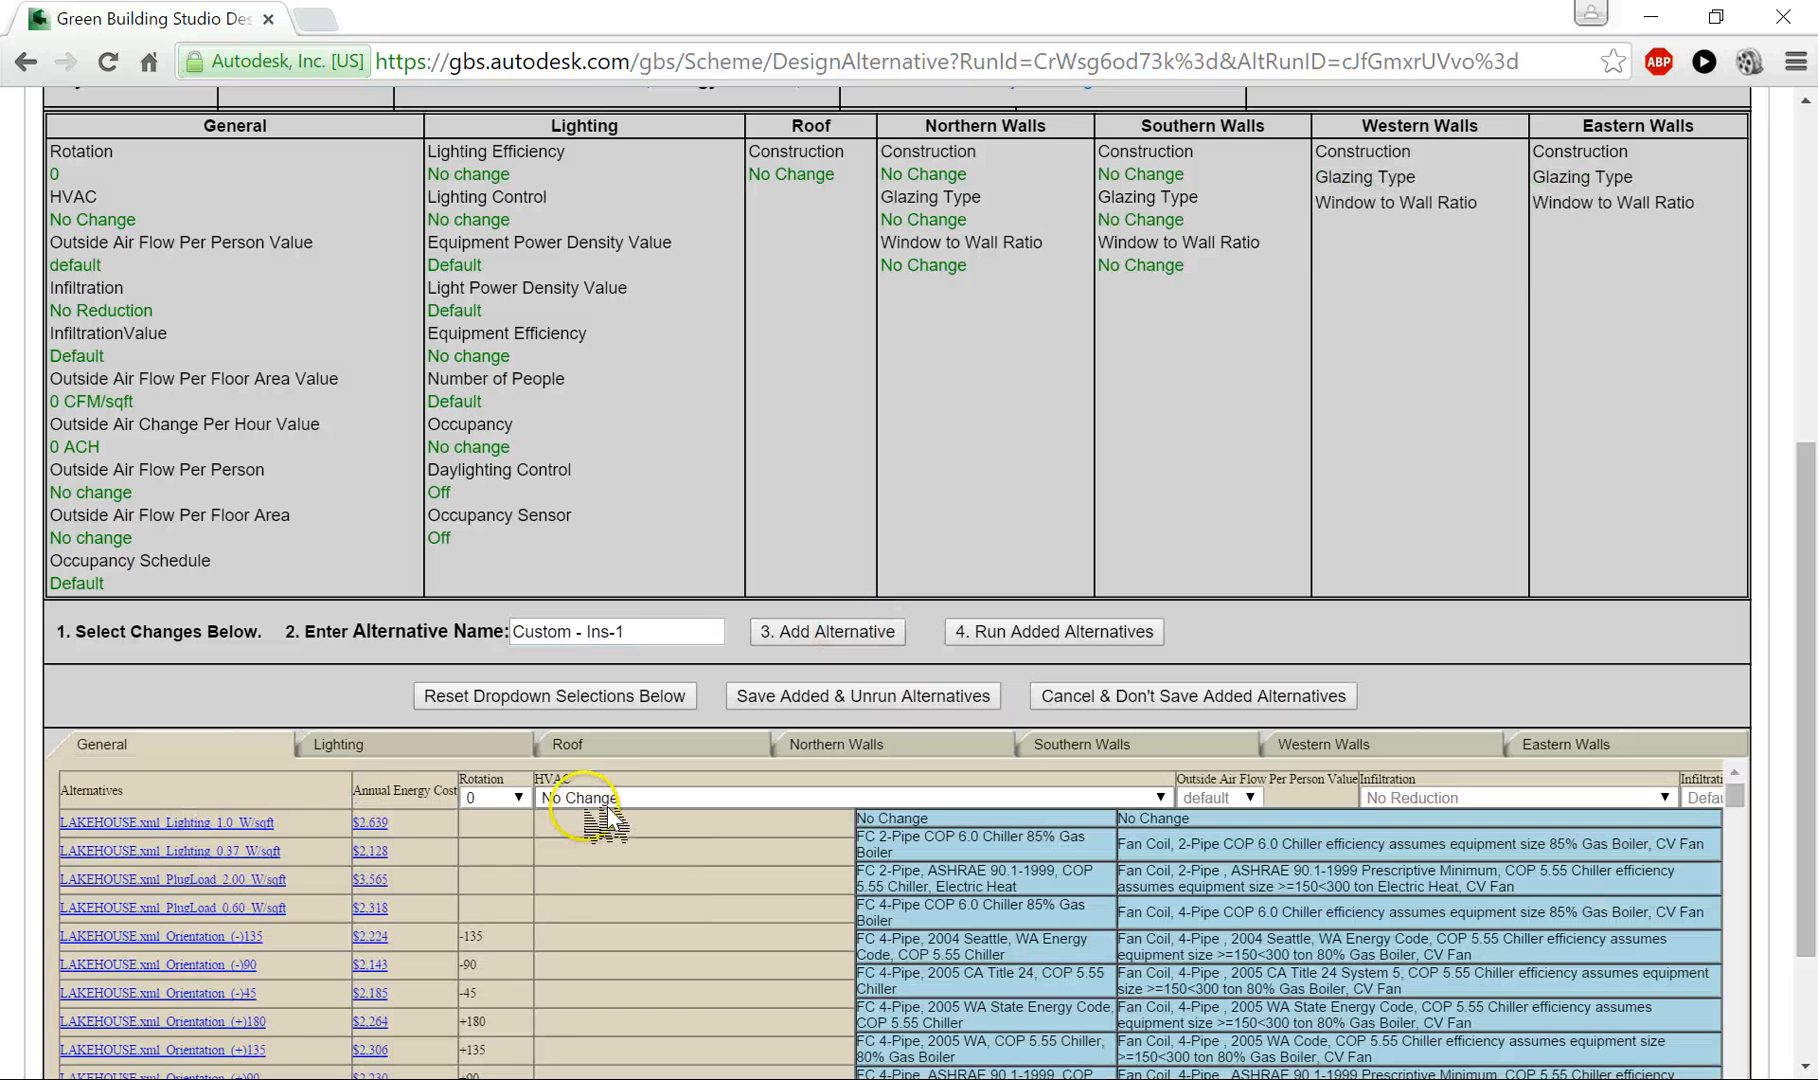
click(582, 778)
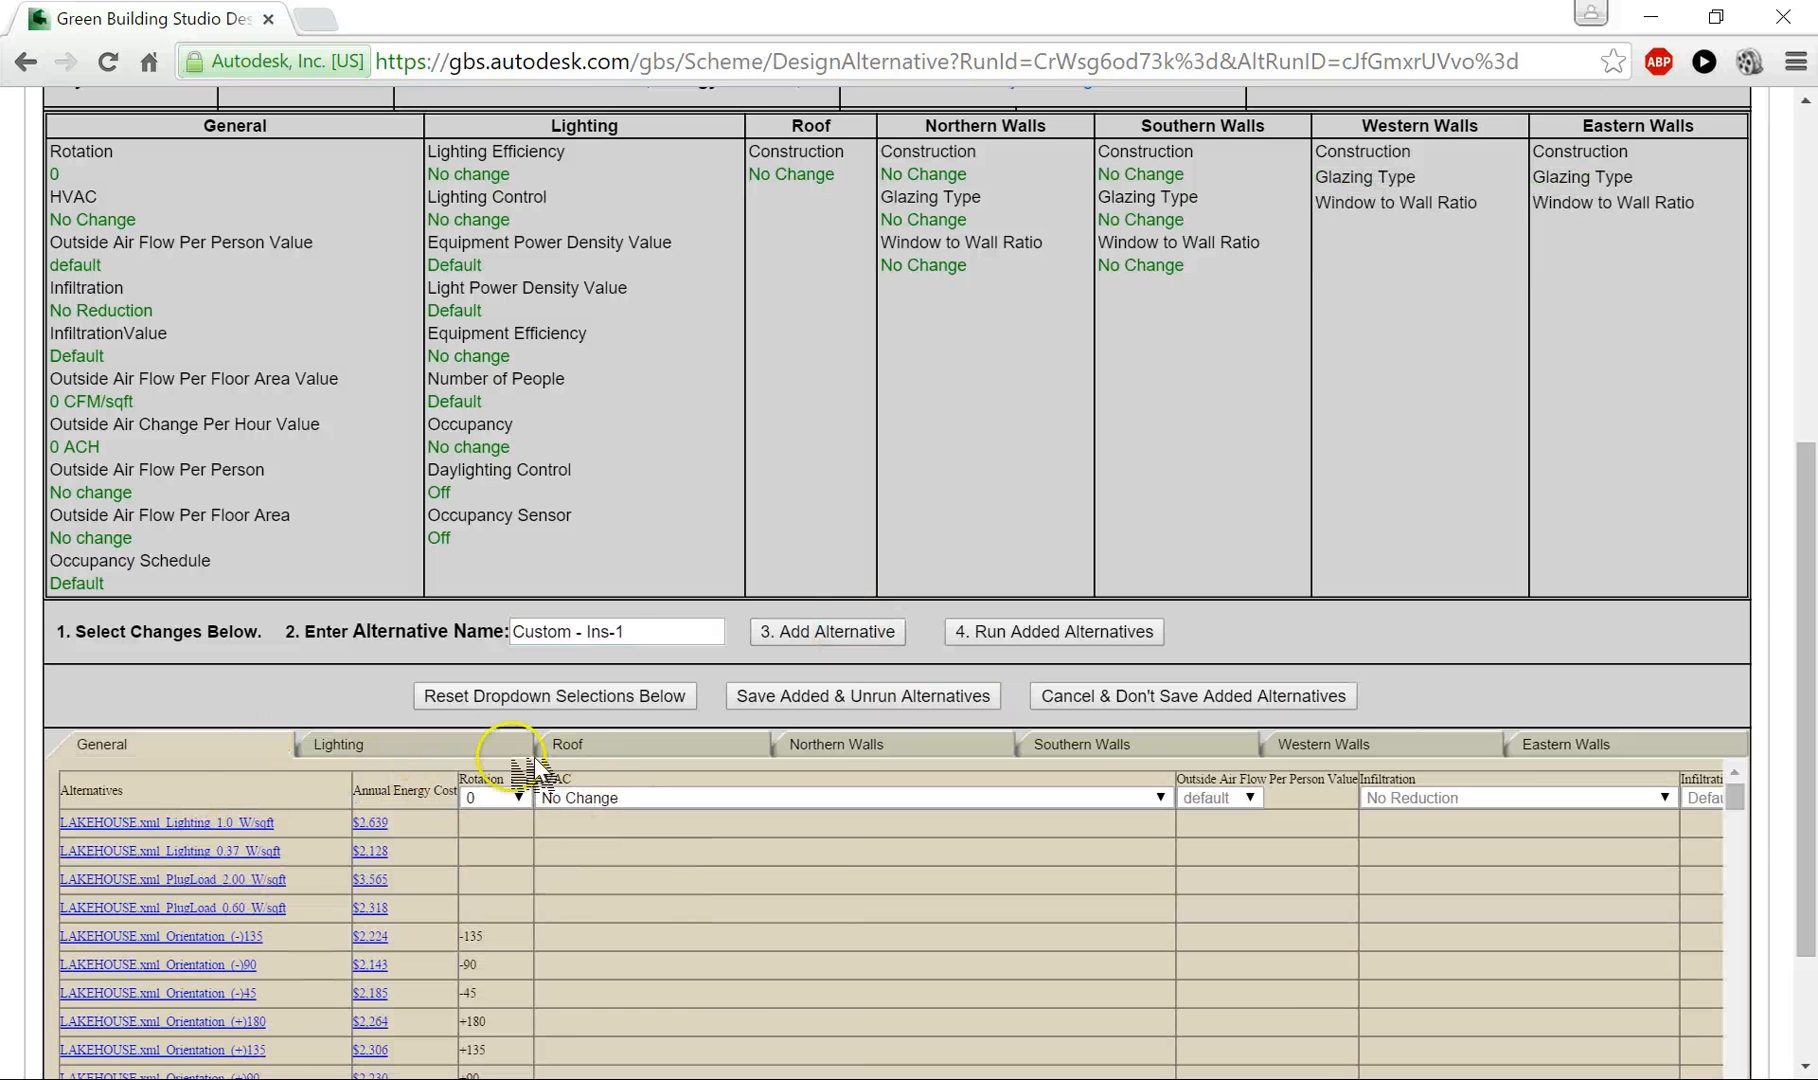
click(517, 797)
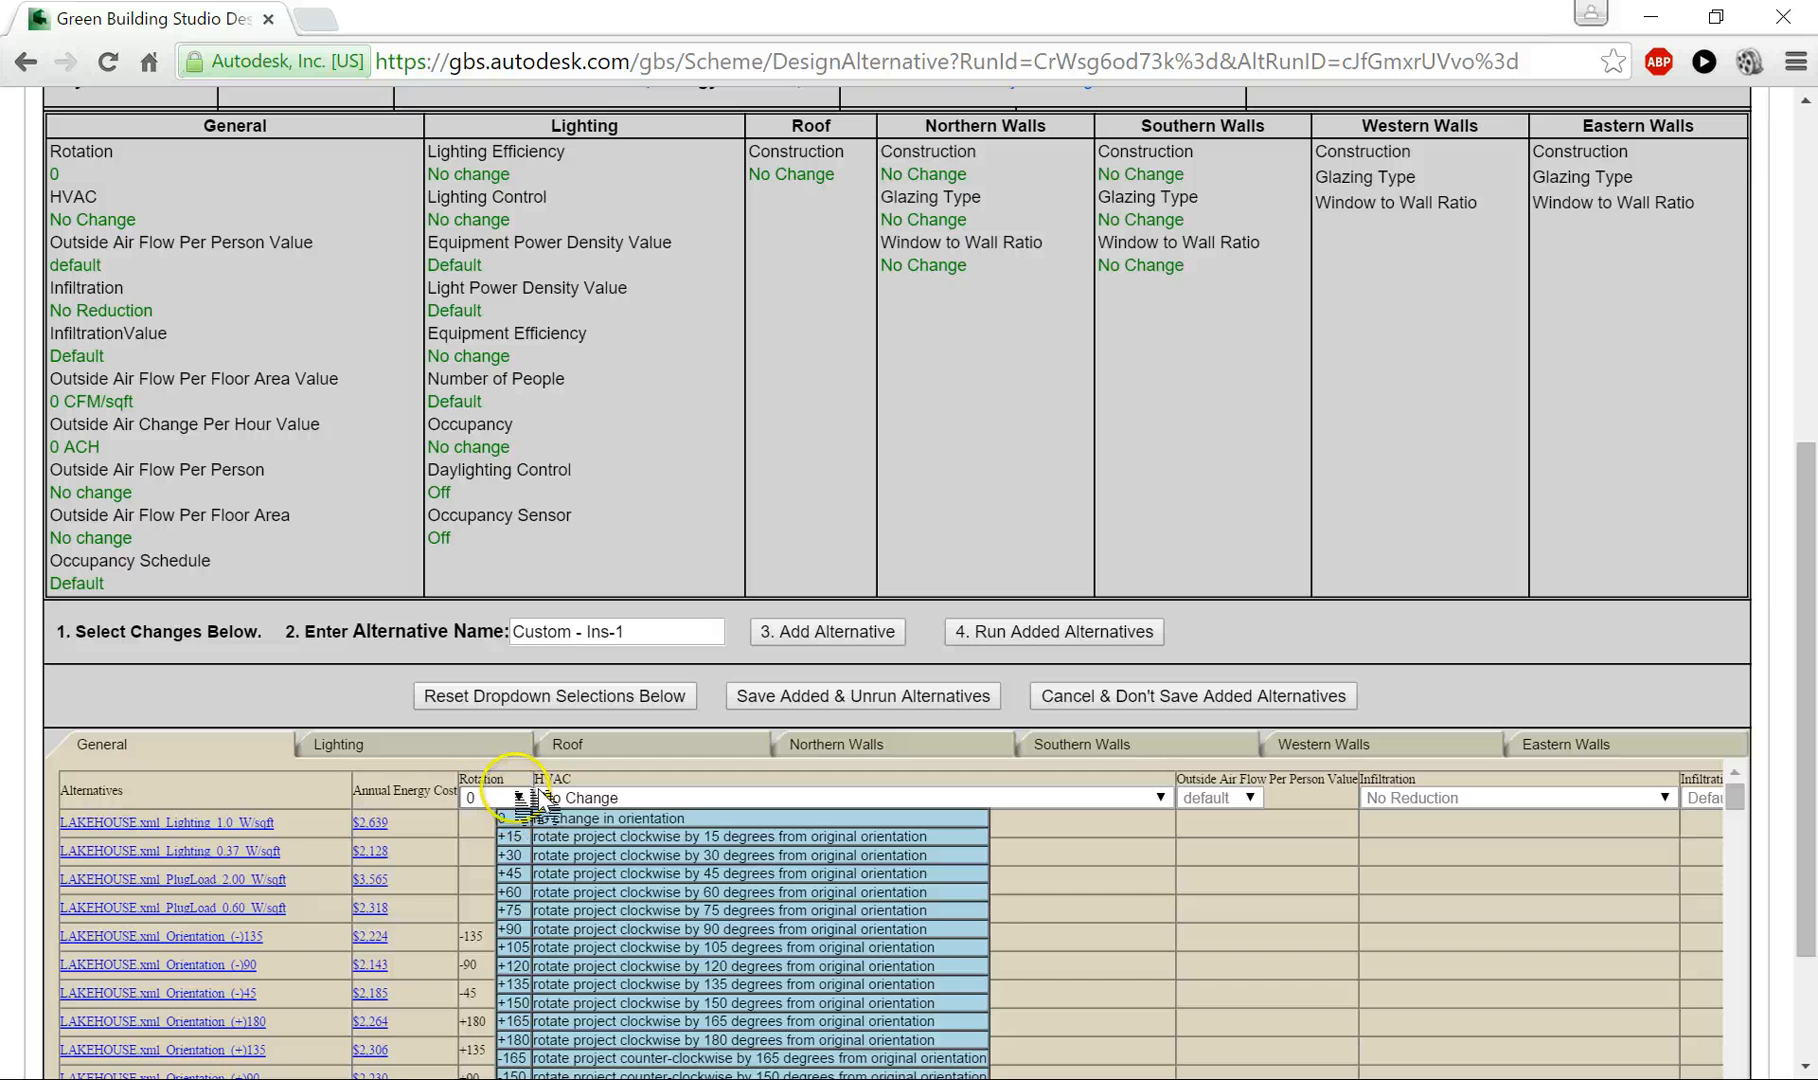
click(517, 797)
click(517, 797)
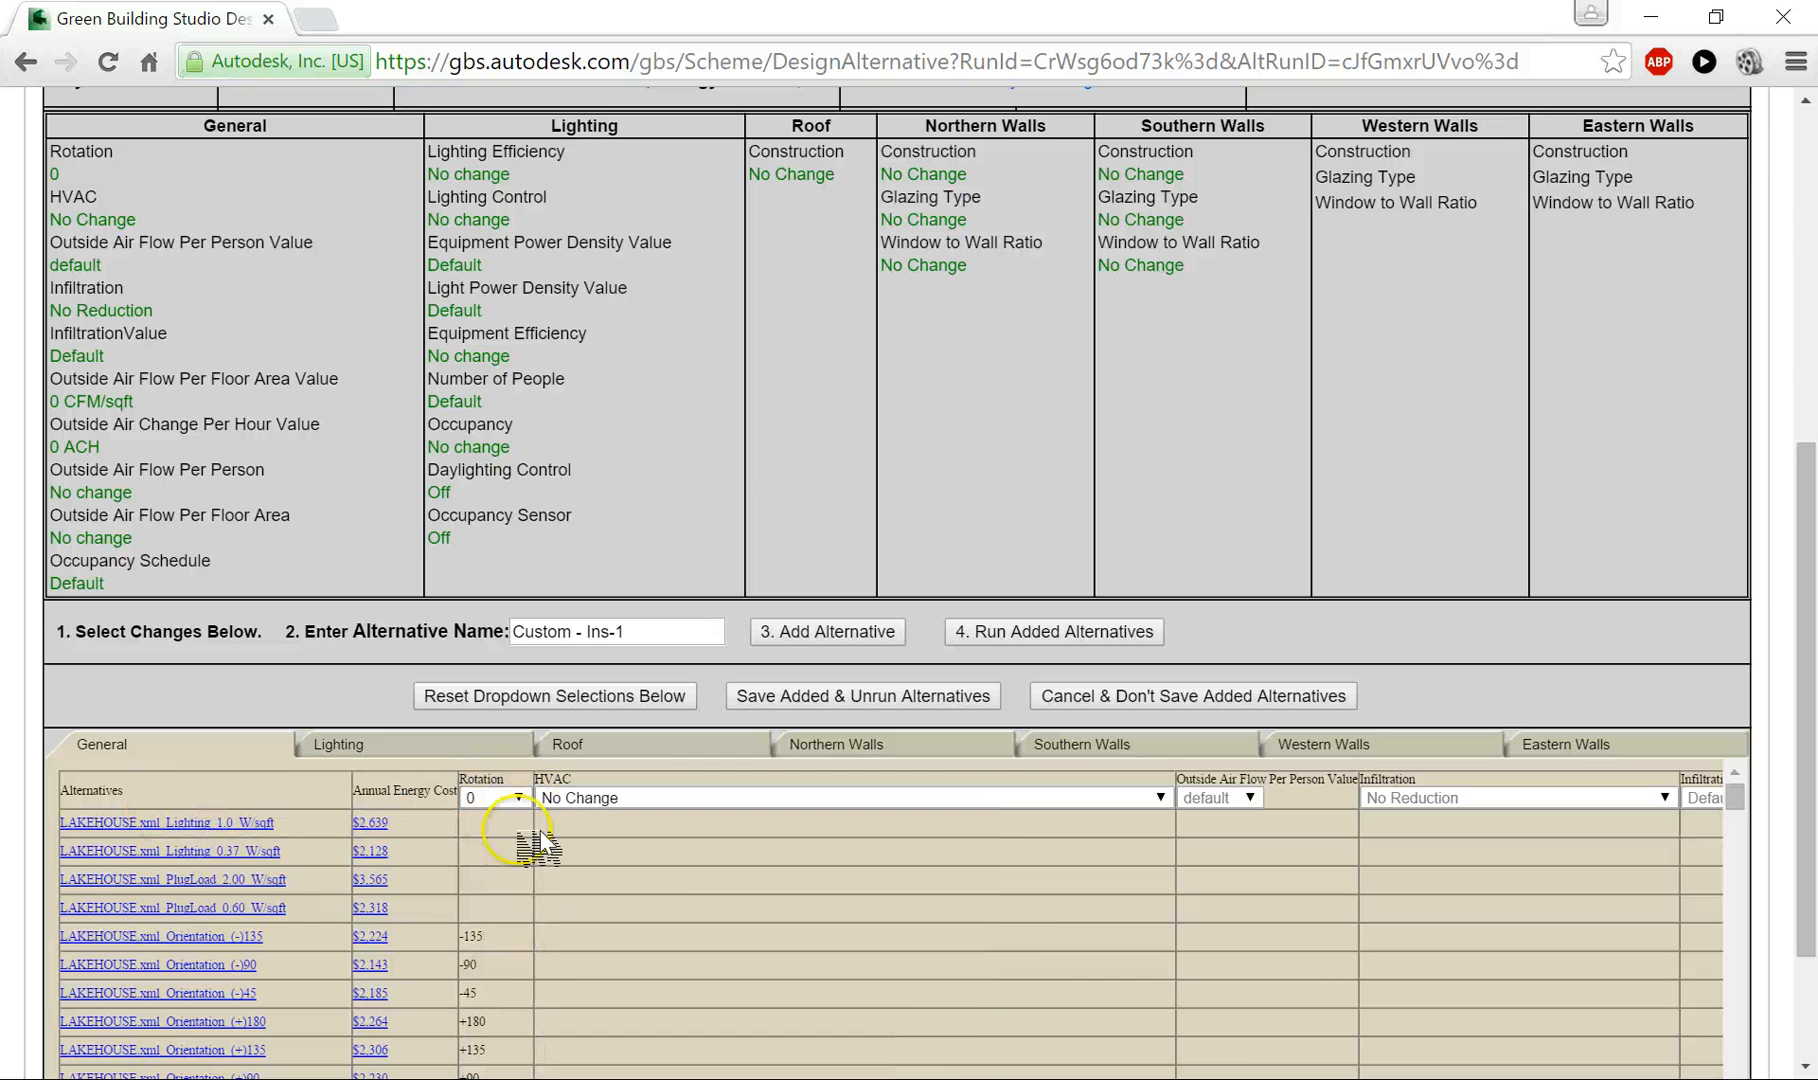
mouse_move(513, 800)
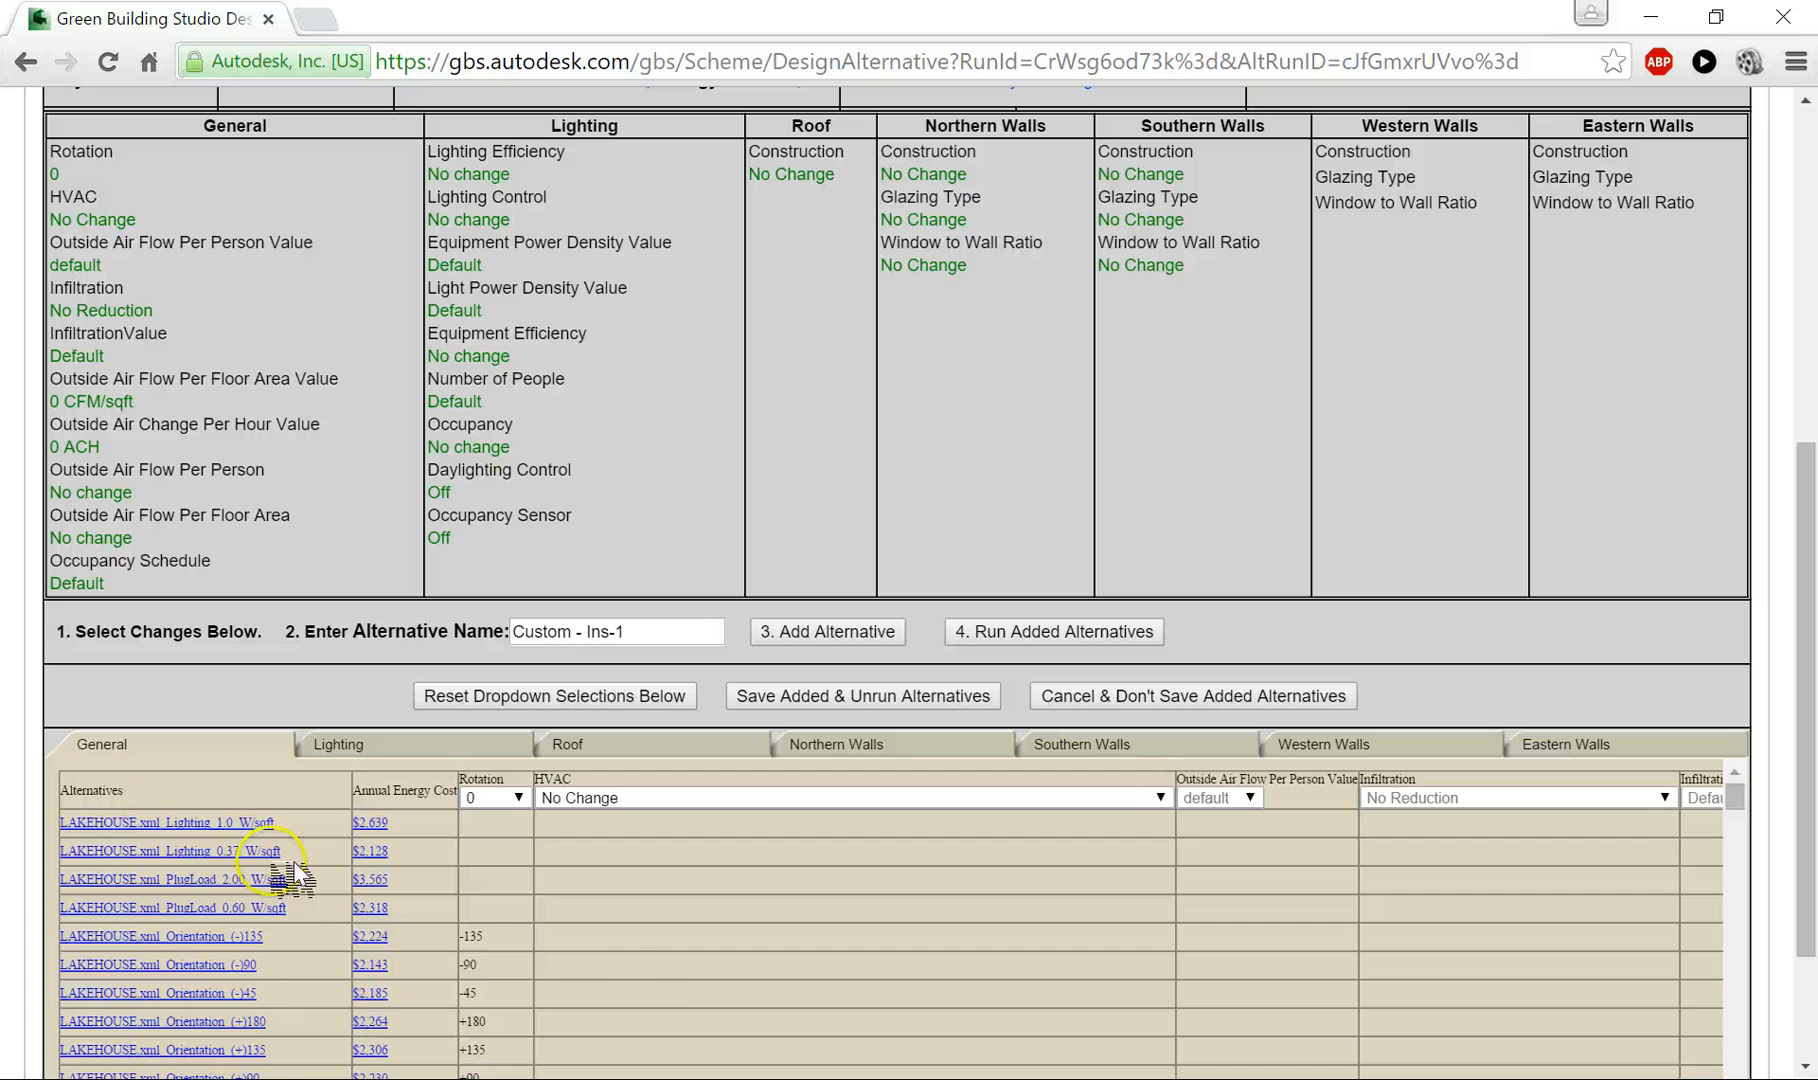
scroll(500, 960, down, 2)
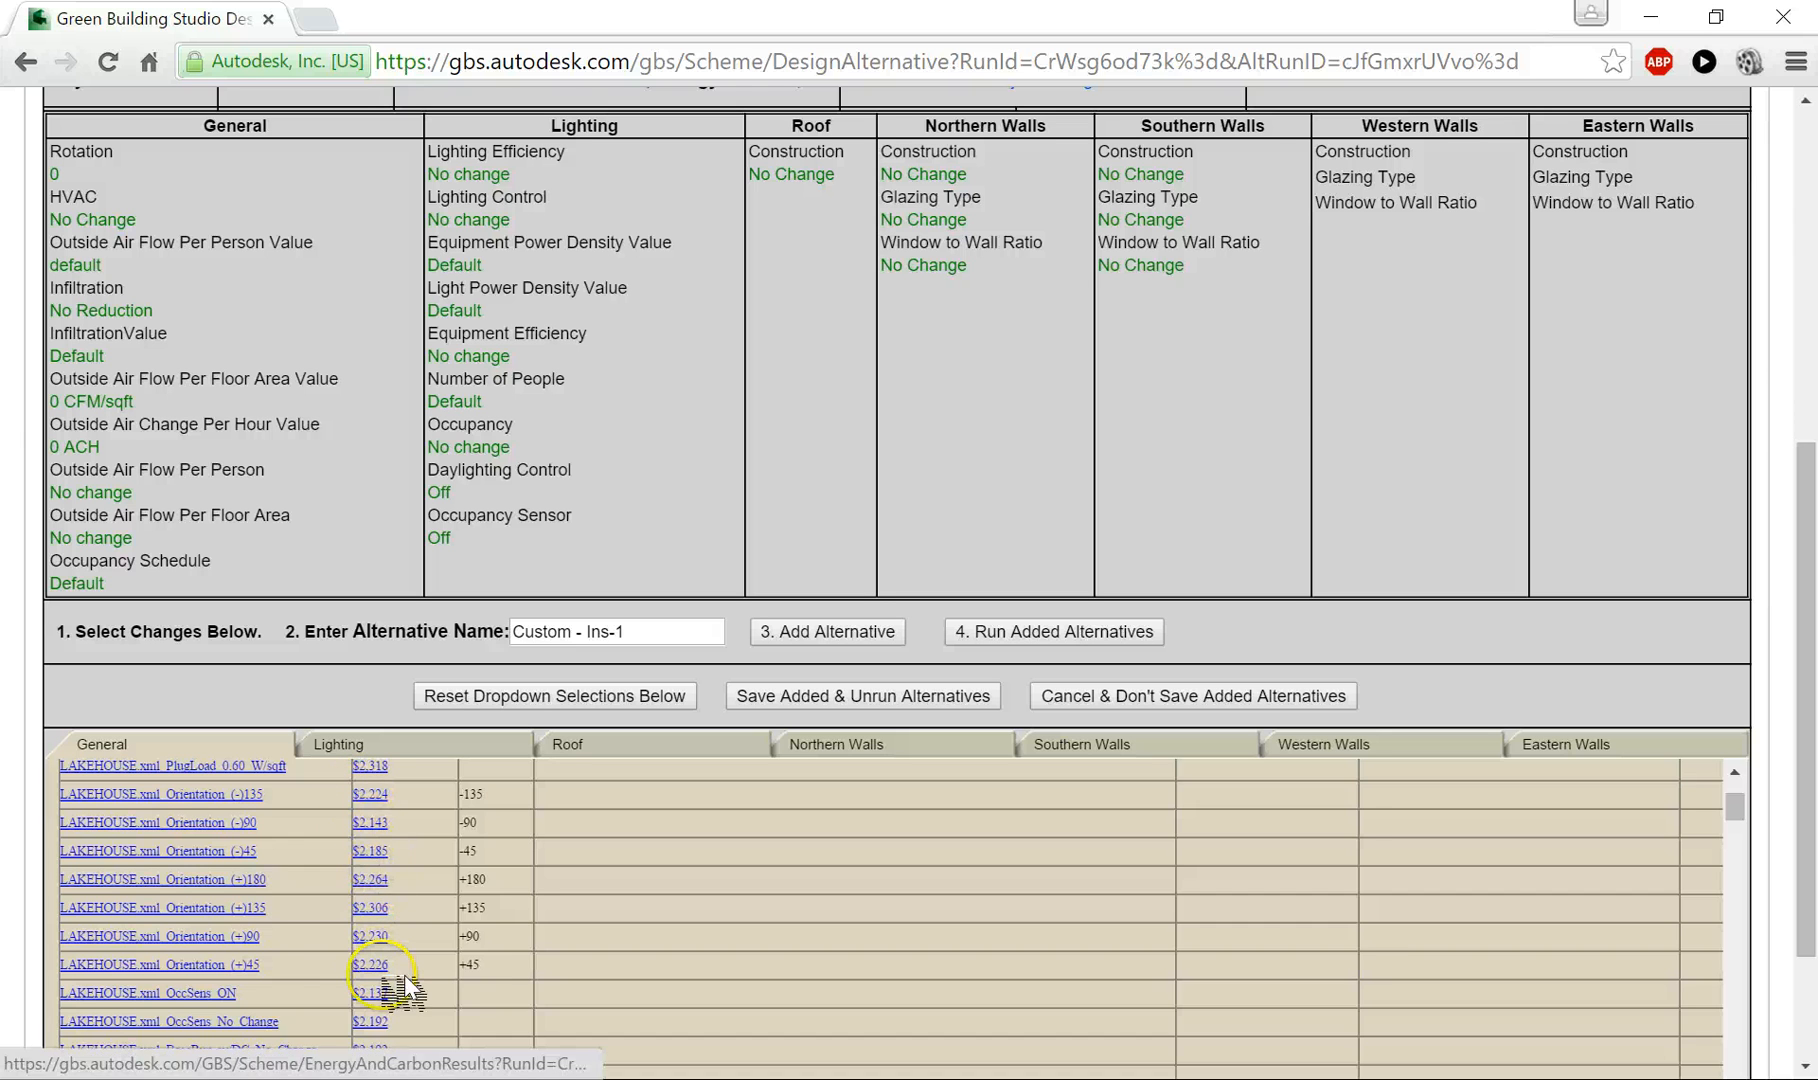
scroll(405, 985, up, 2)
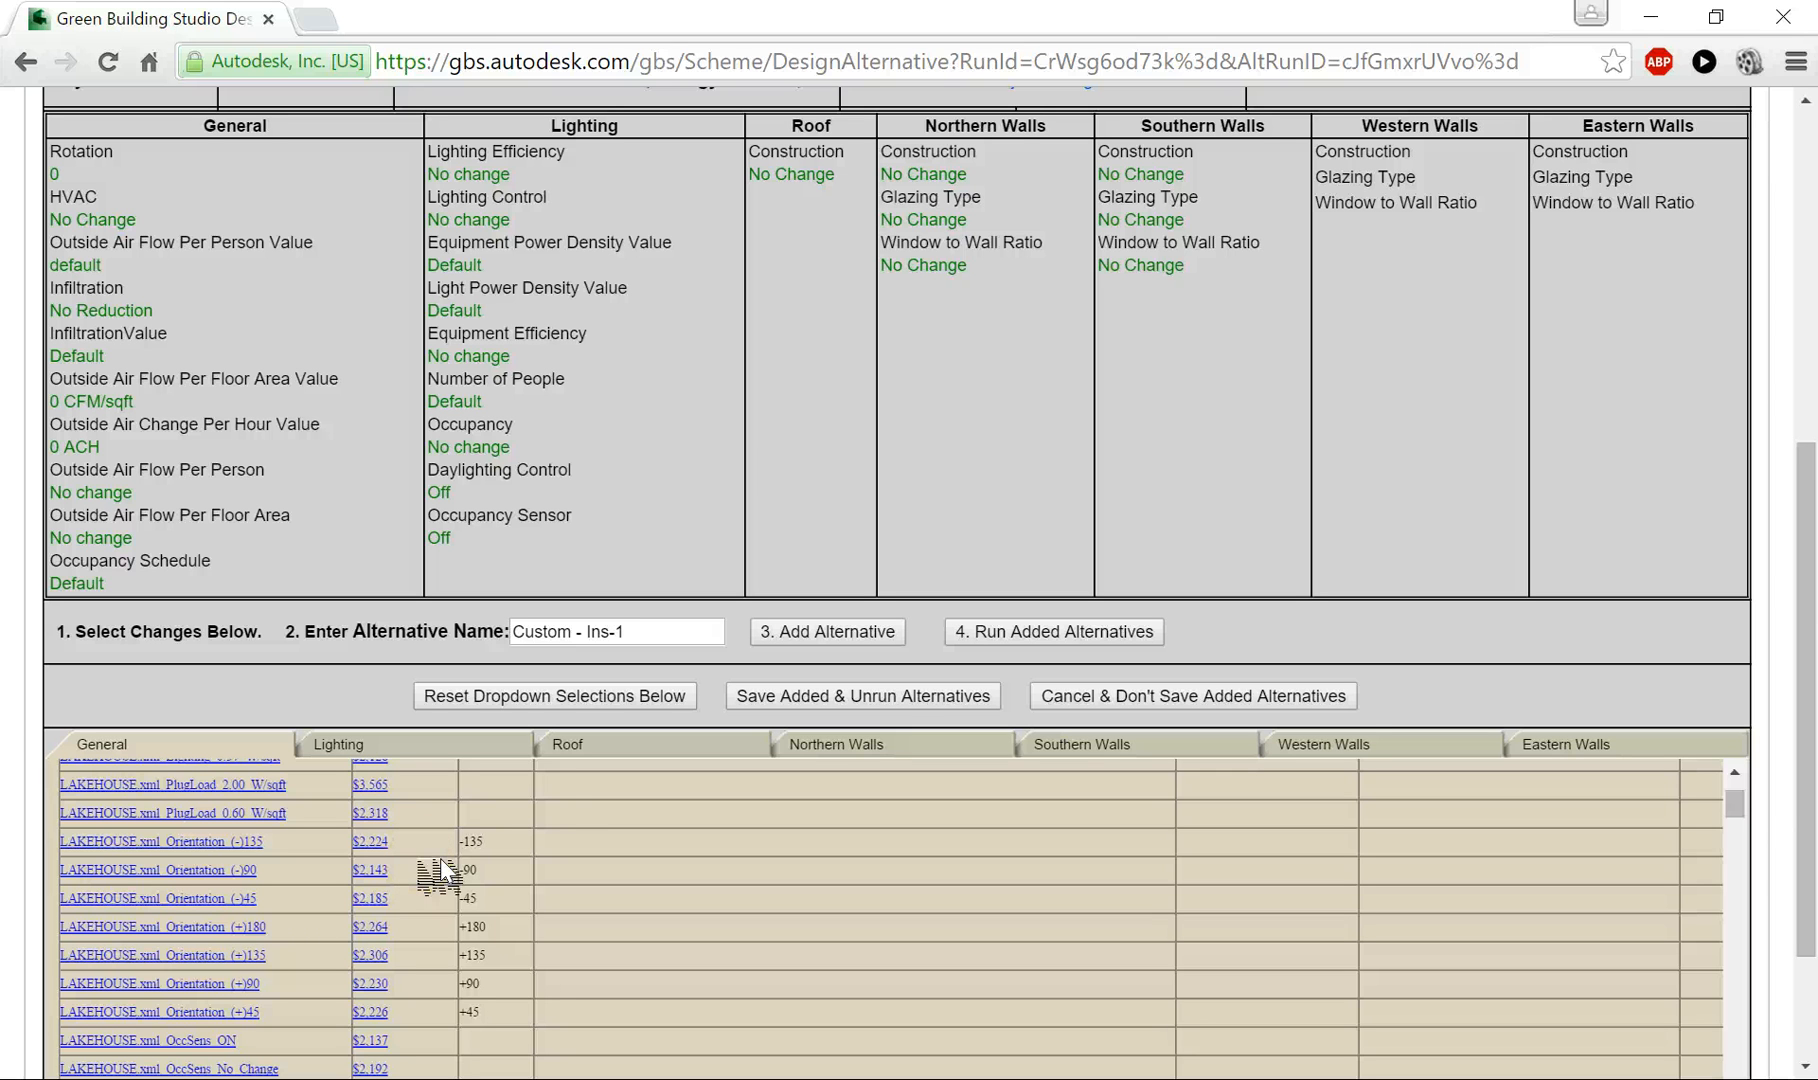
click(455, 898)
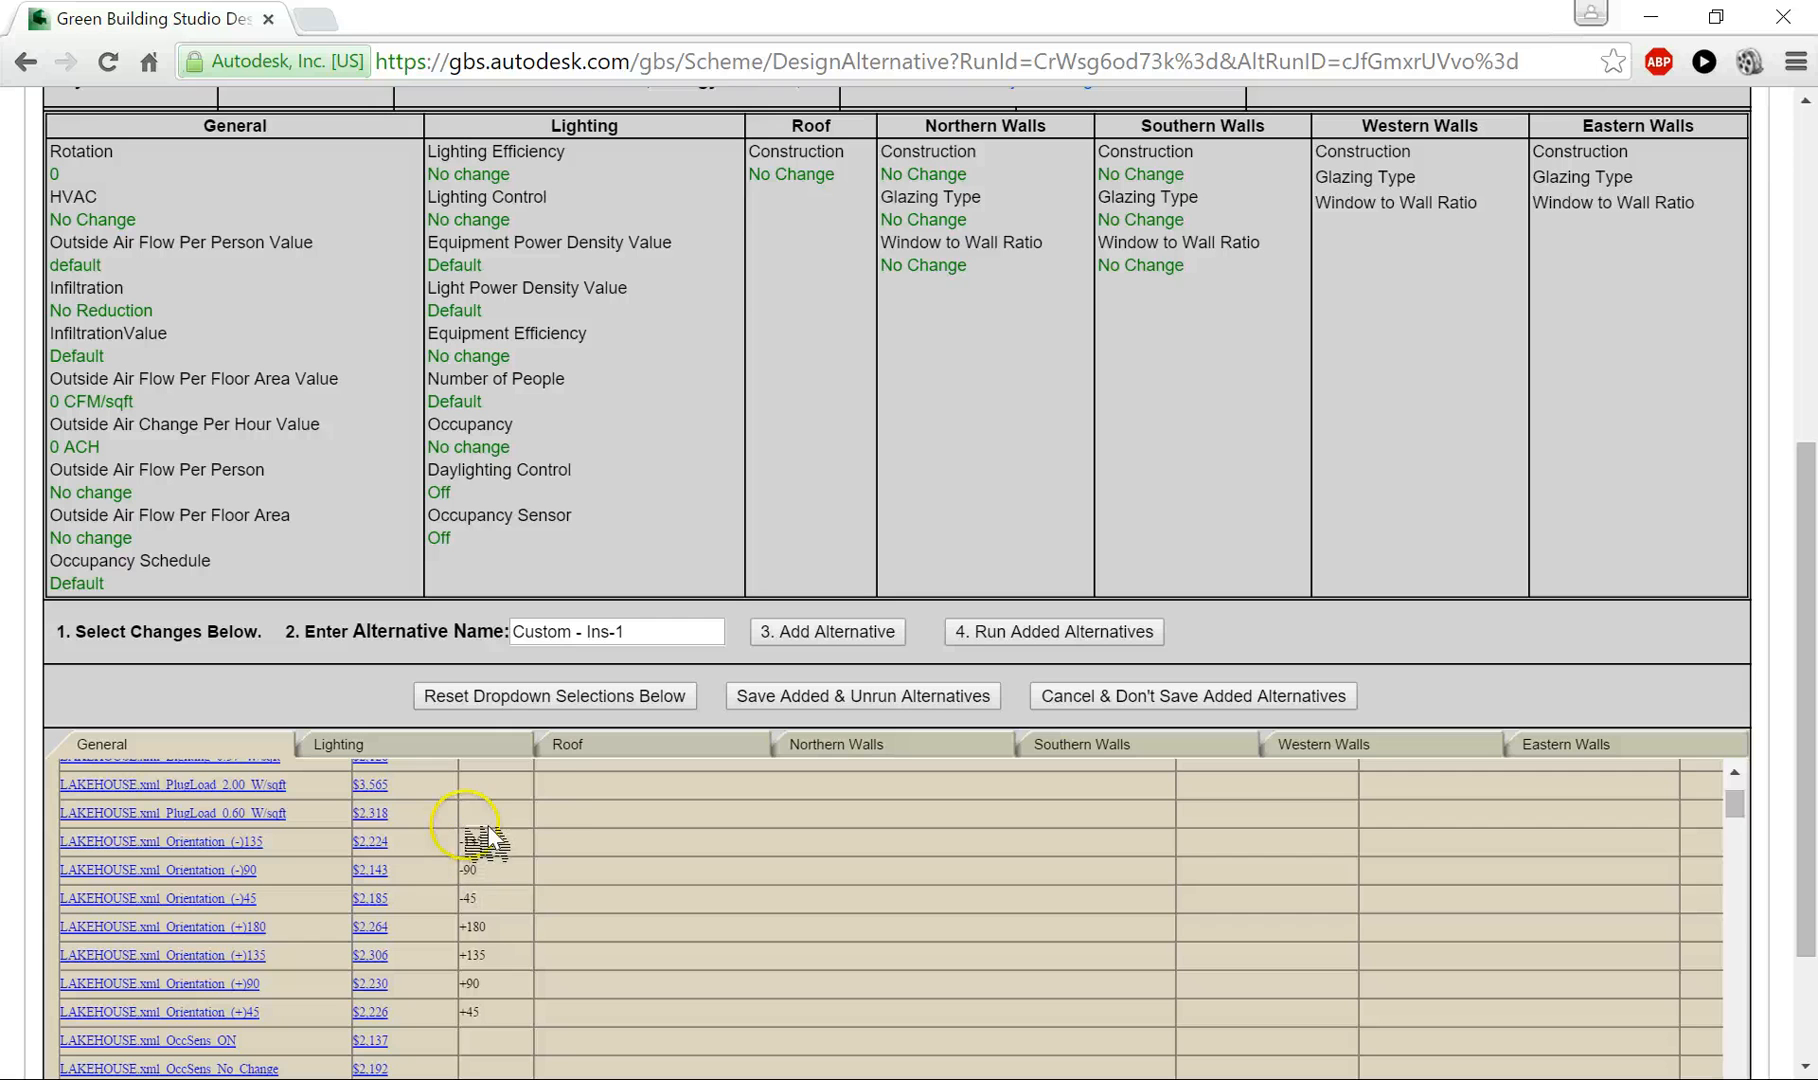
scroll(595, 818, up, 5)
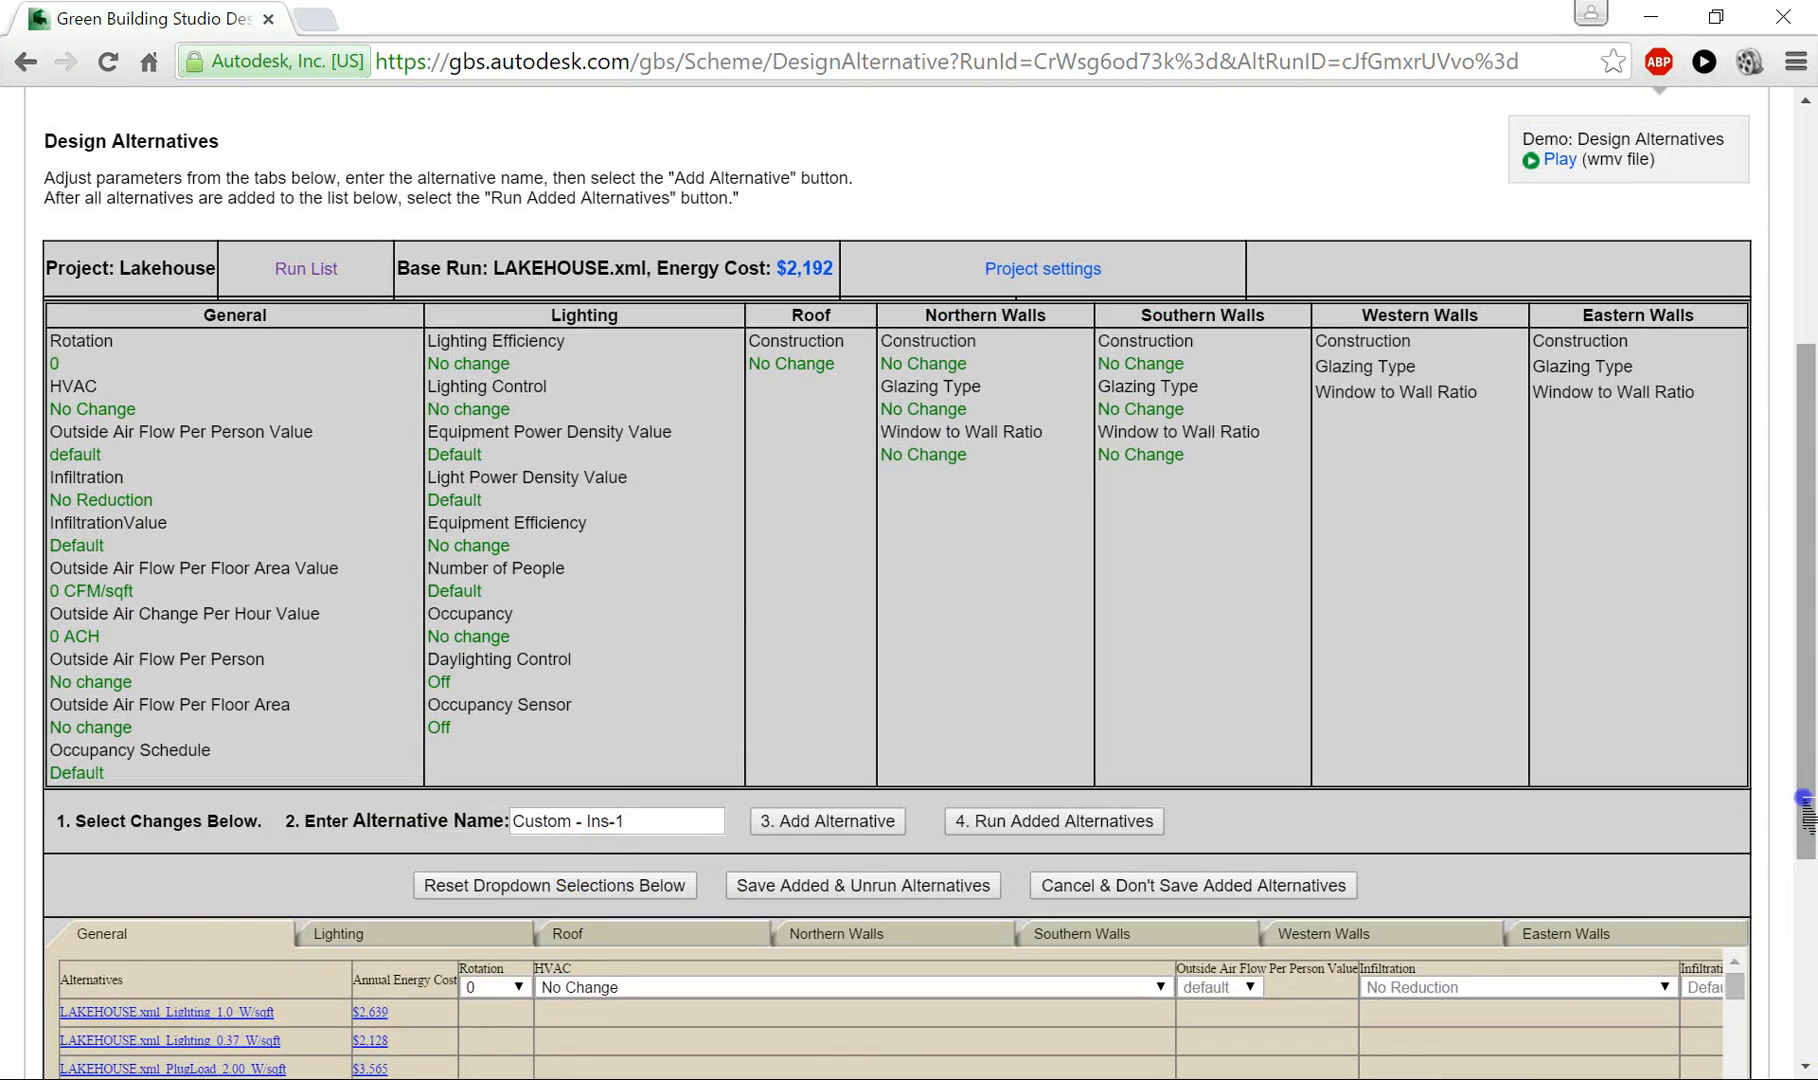
- Examine the HVAC system choices and the lighting and roof construction parameters available for the design alternative
drag(1806, 808, 1806, 1003)
click(597, 607)
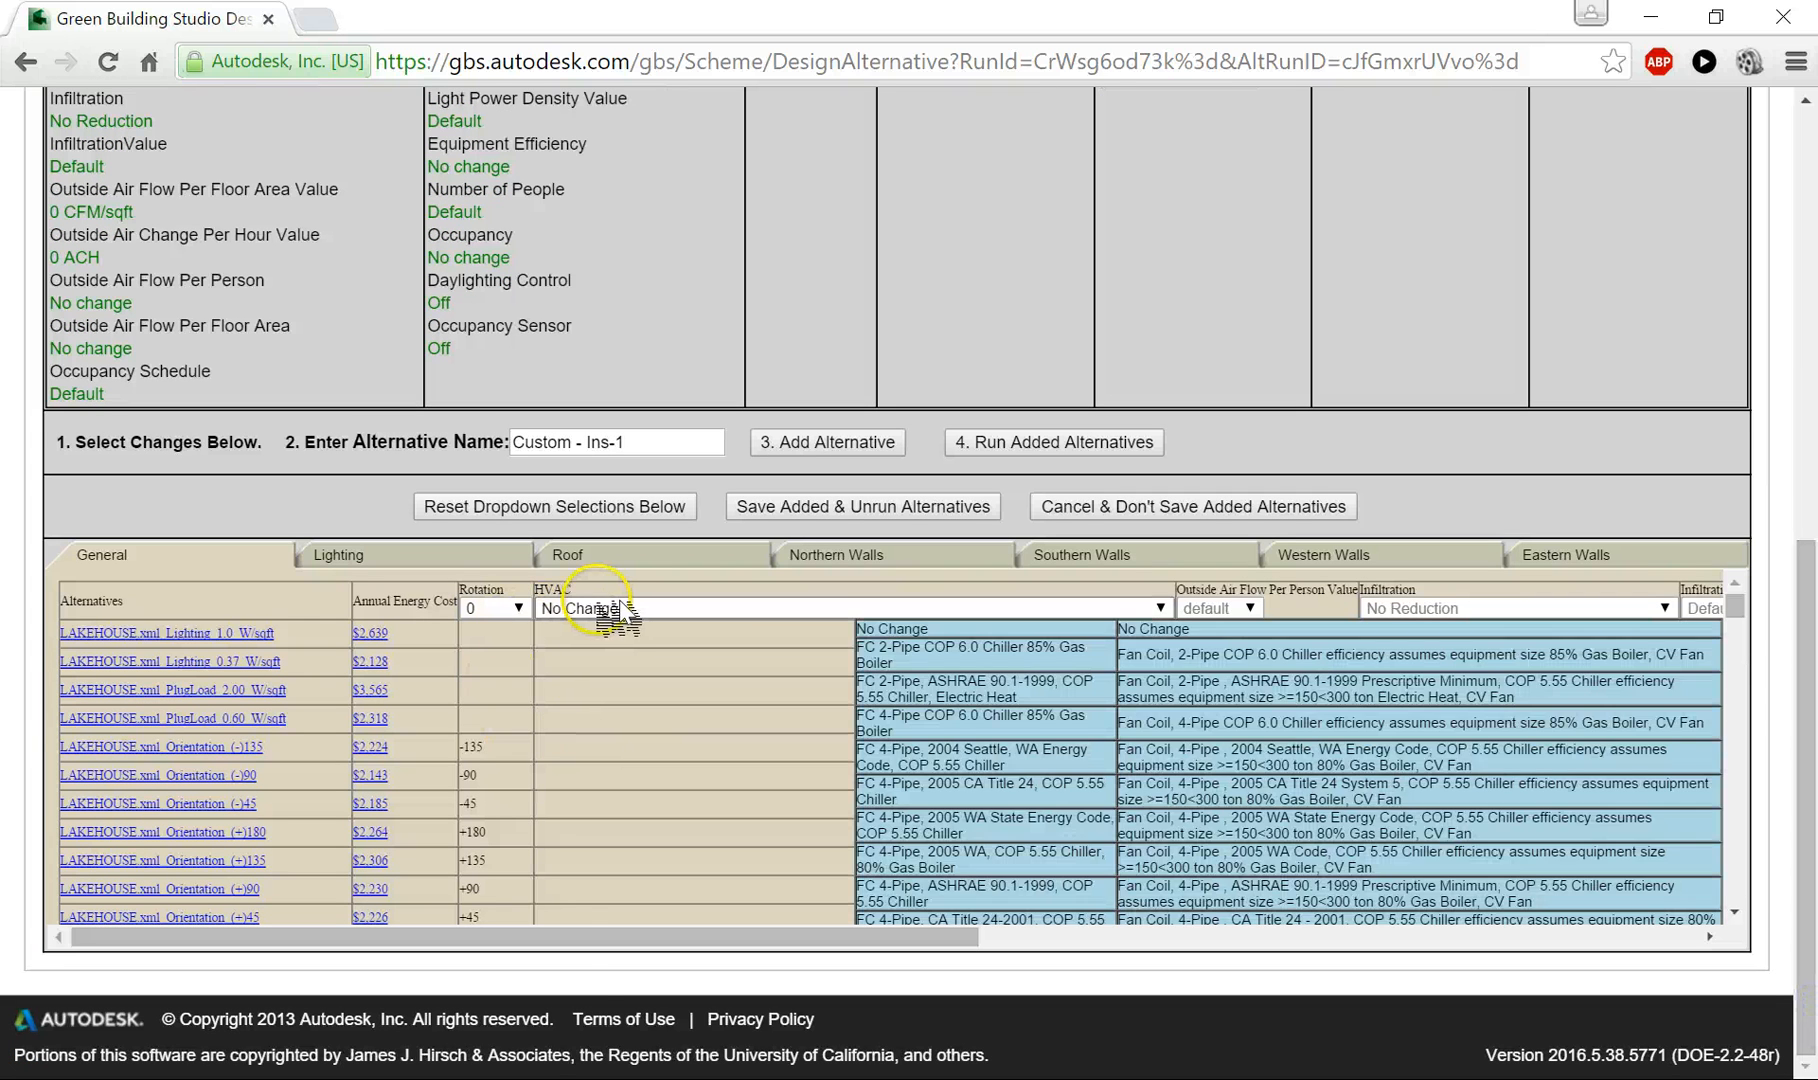
click(928, 622)
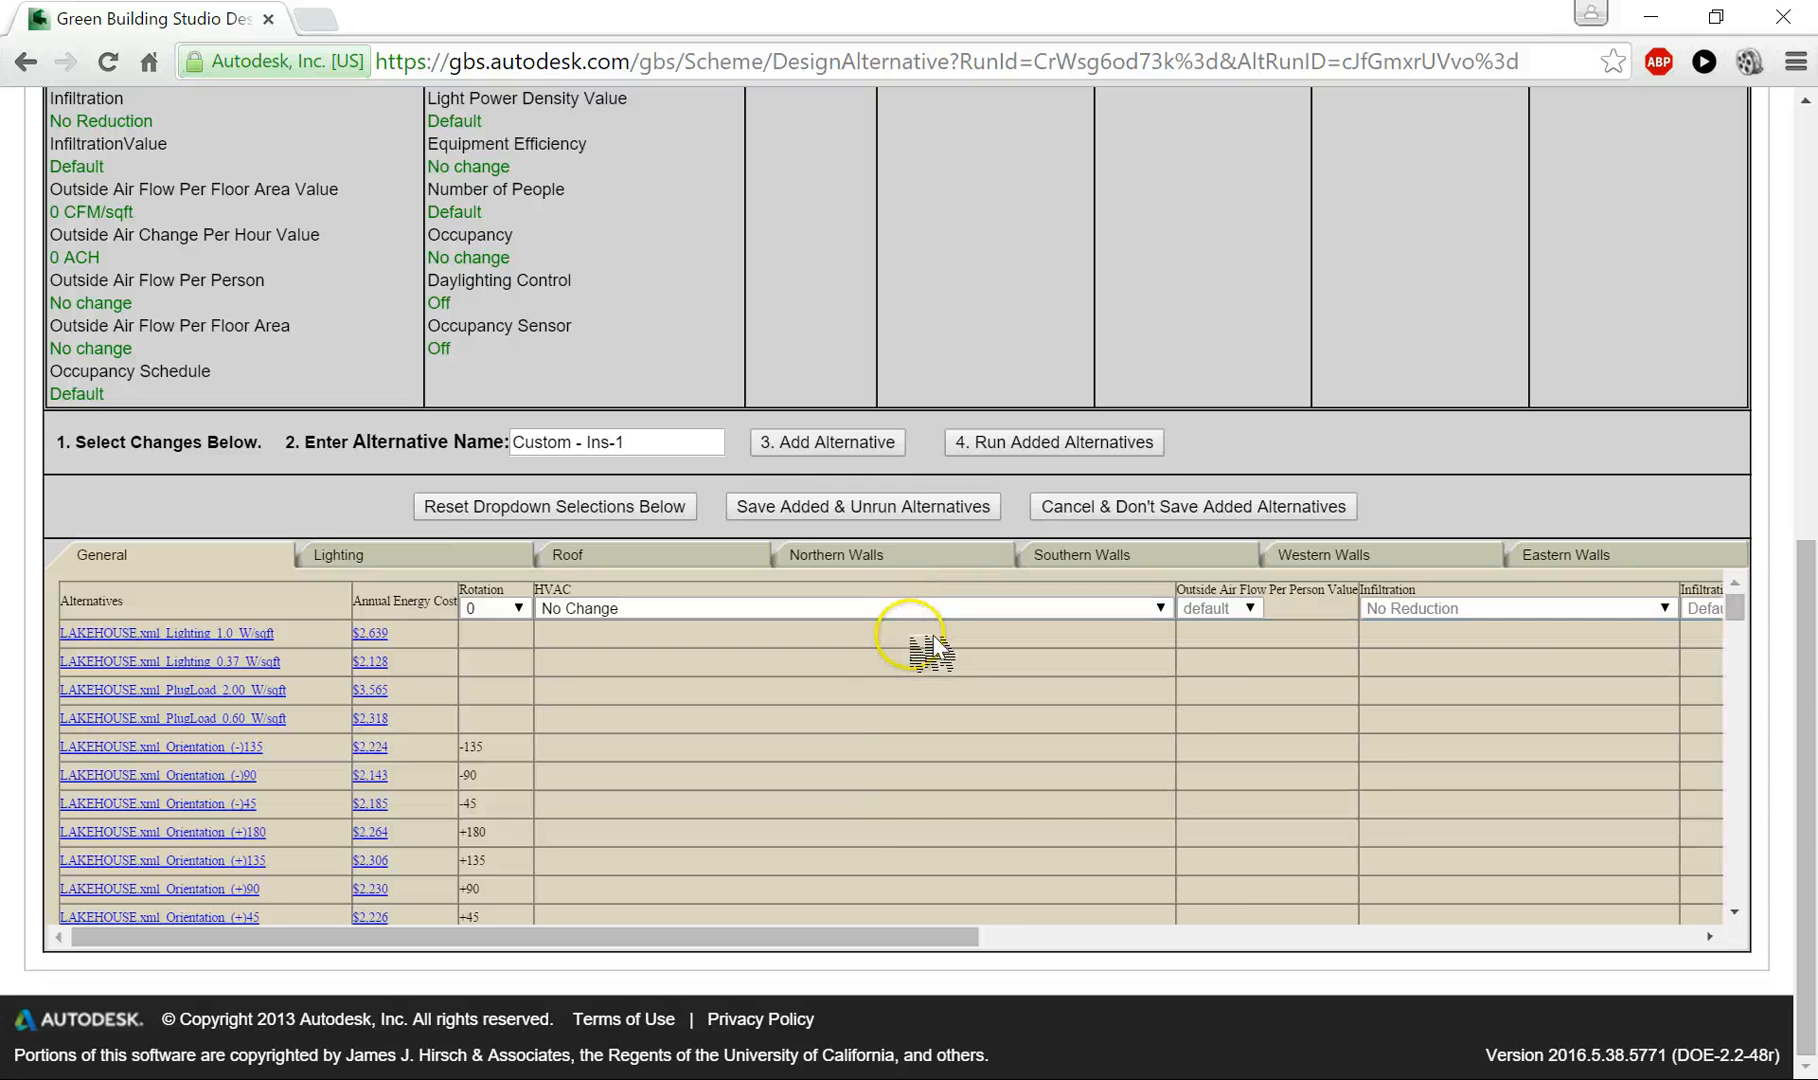
click(940, 607)
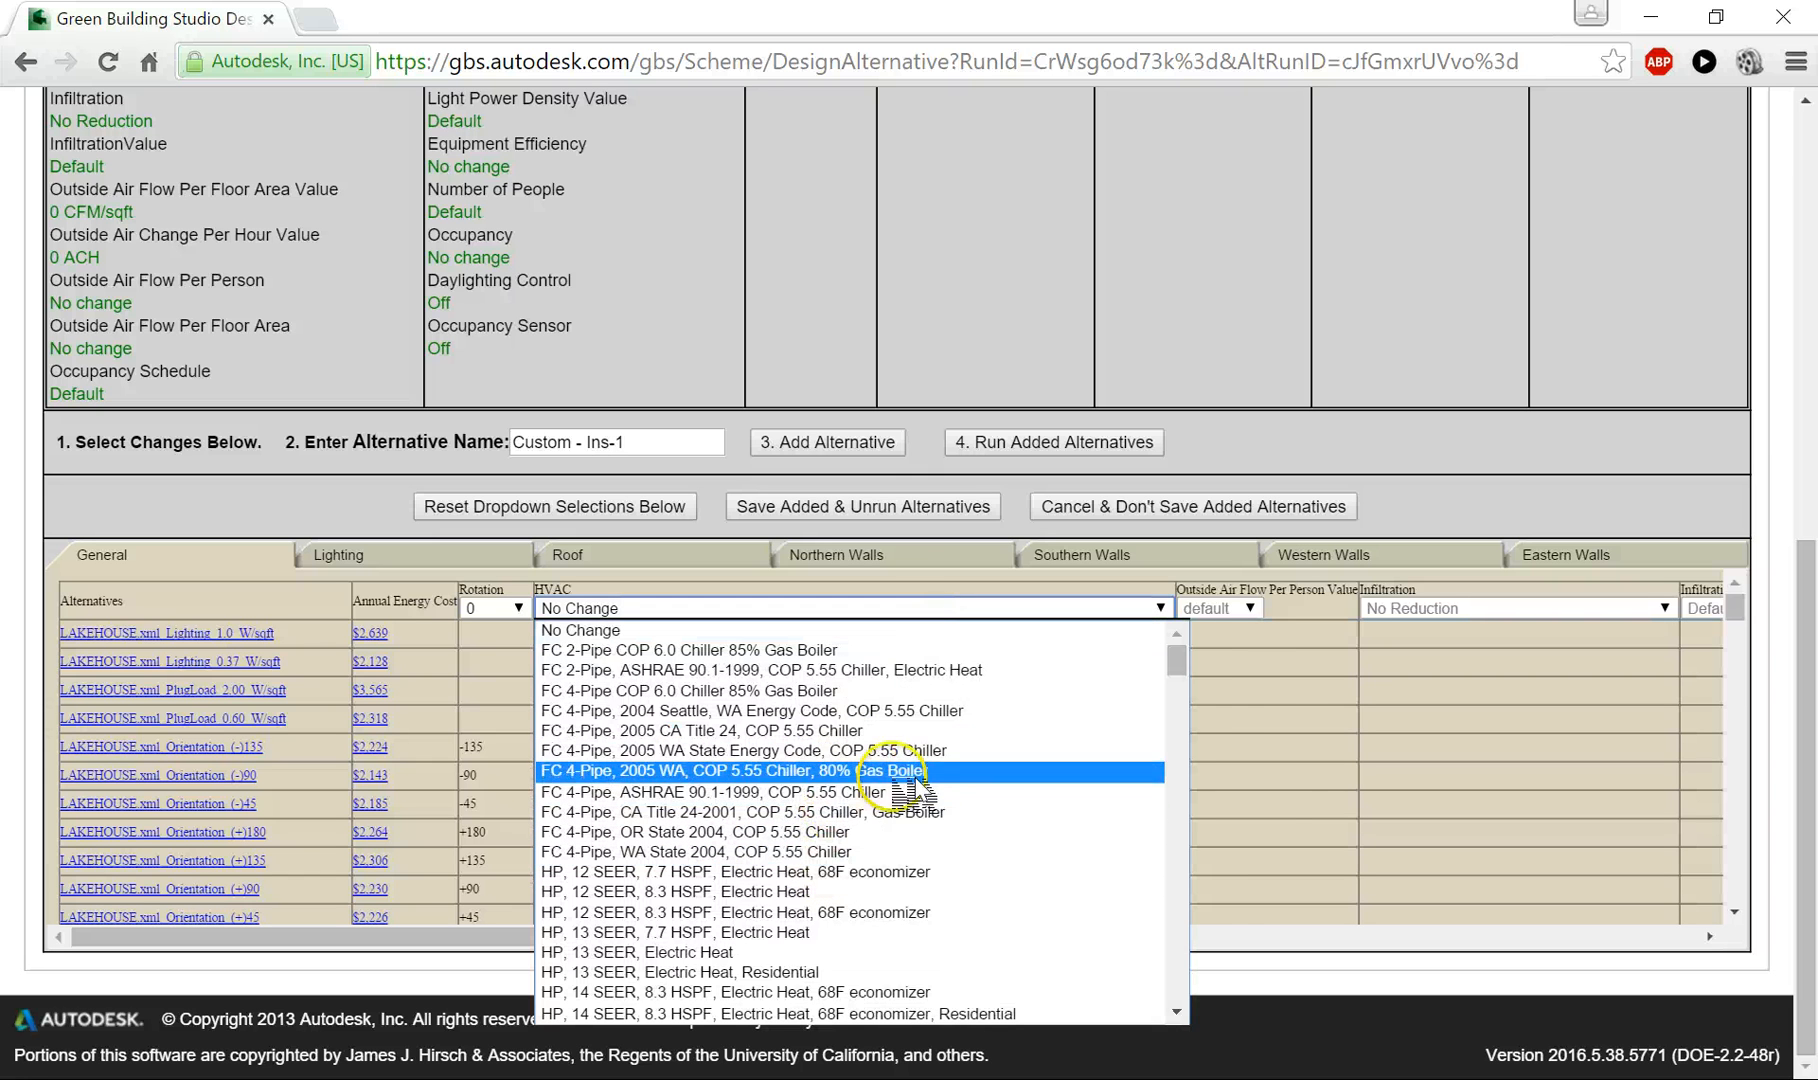
click(1262, 659)
mouse_move(1004, 602)
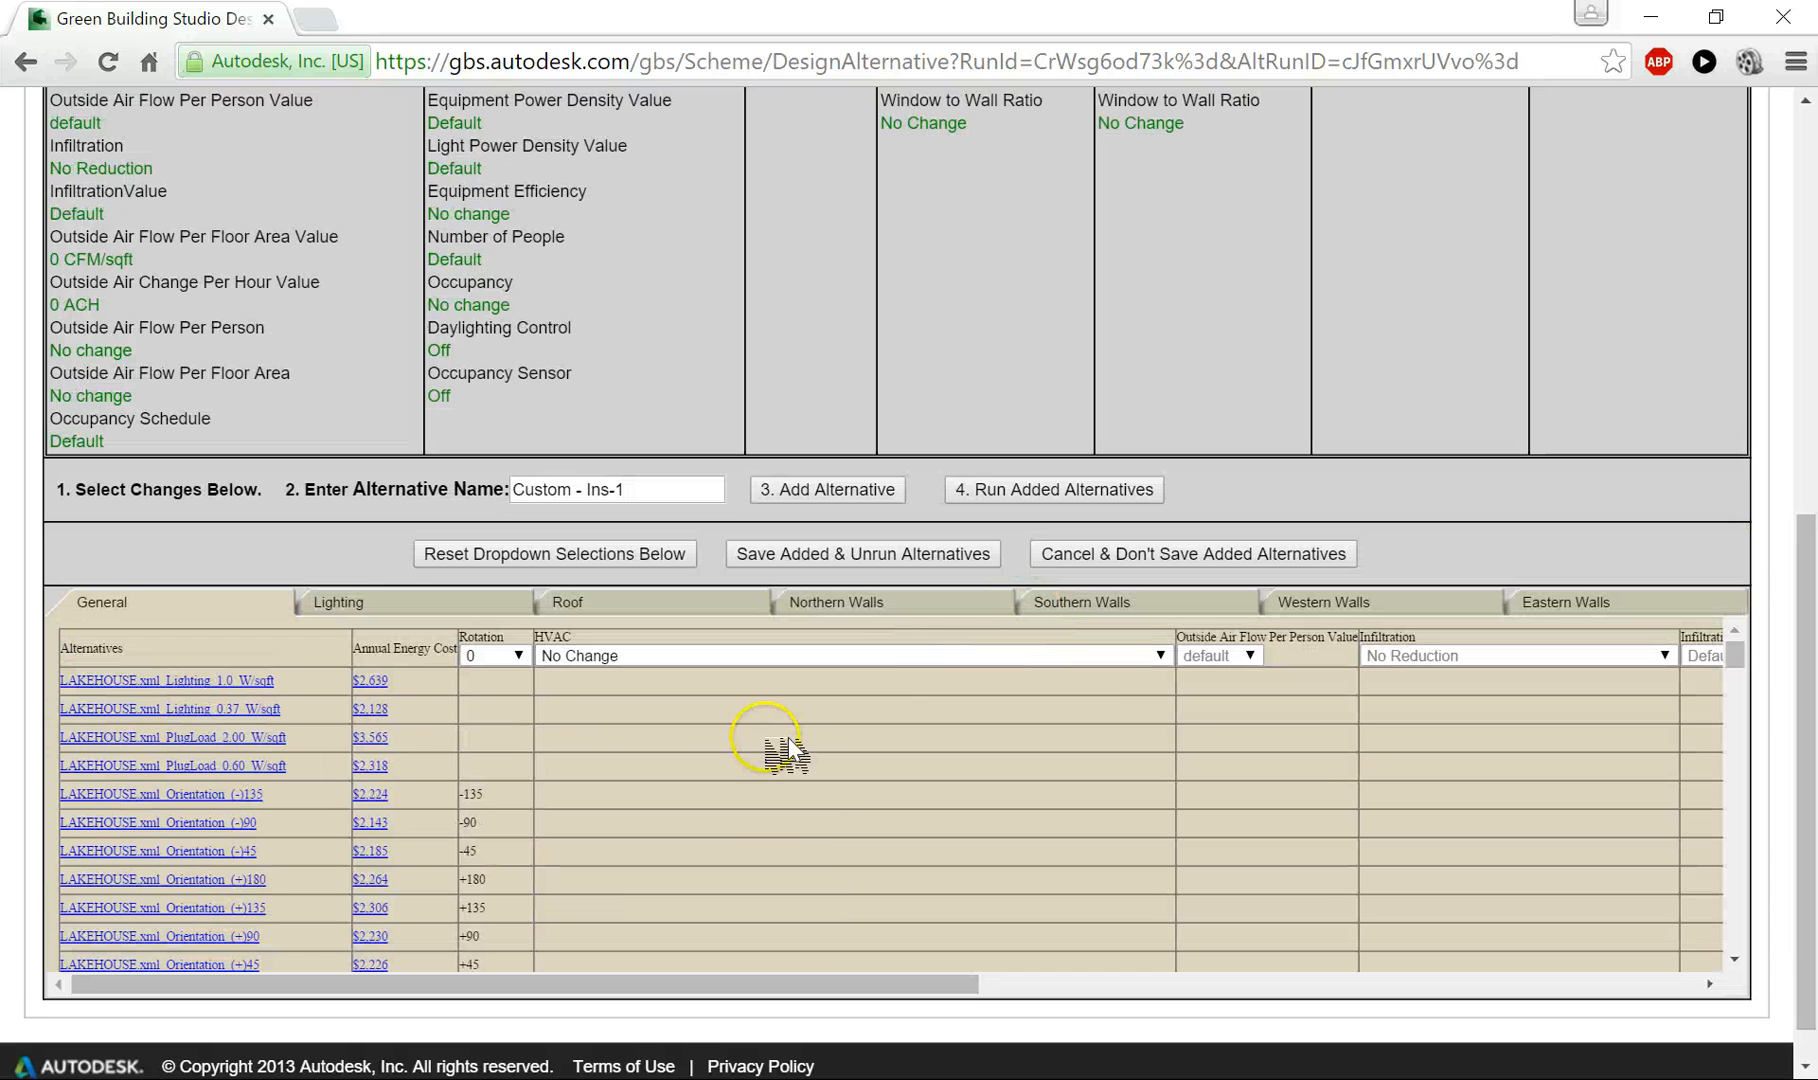
click(345, 604)
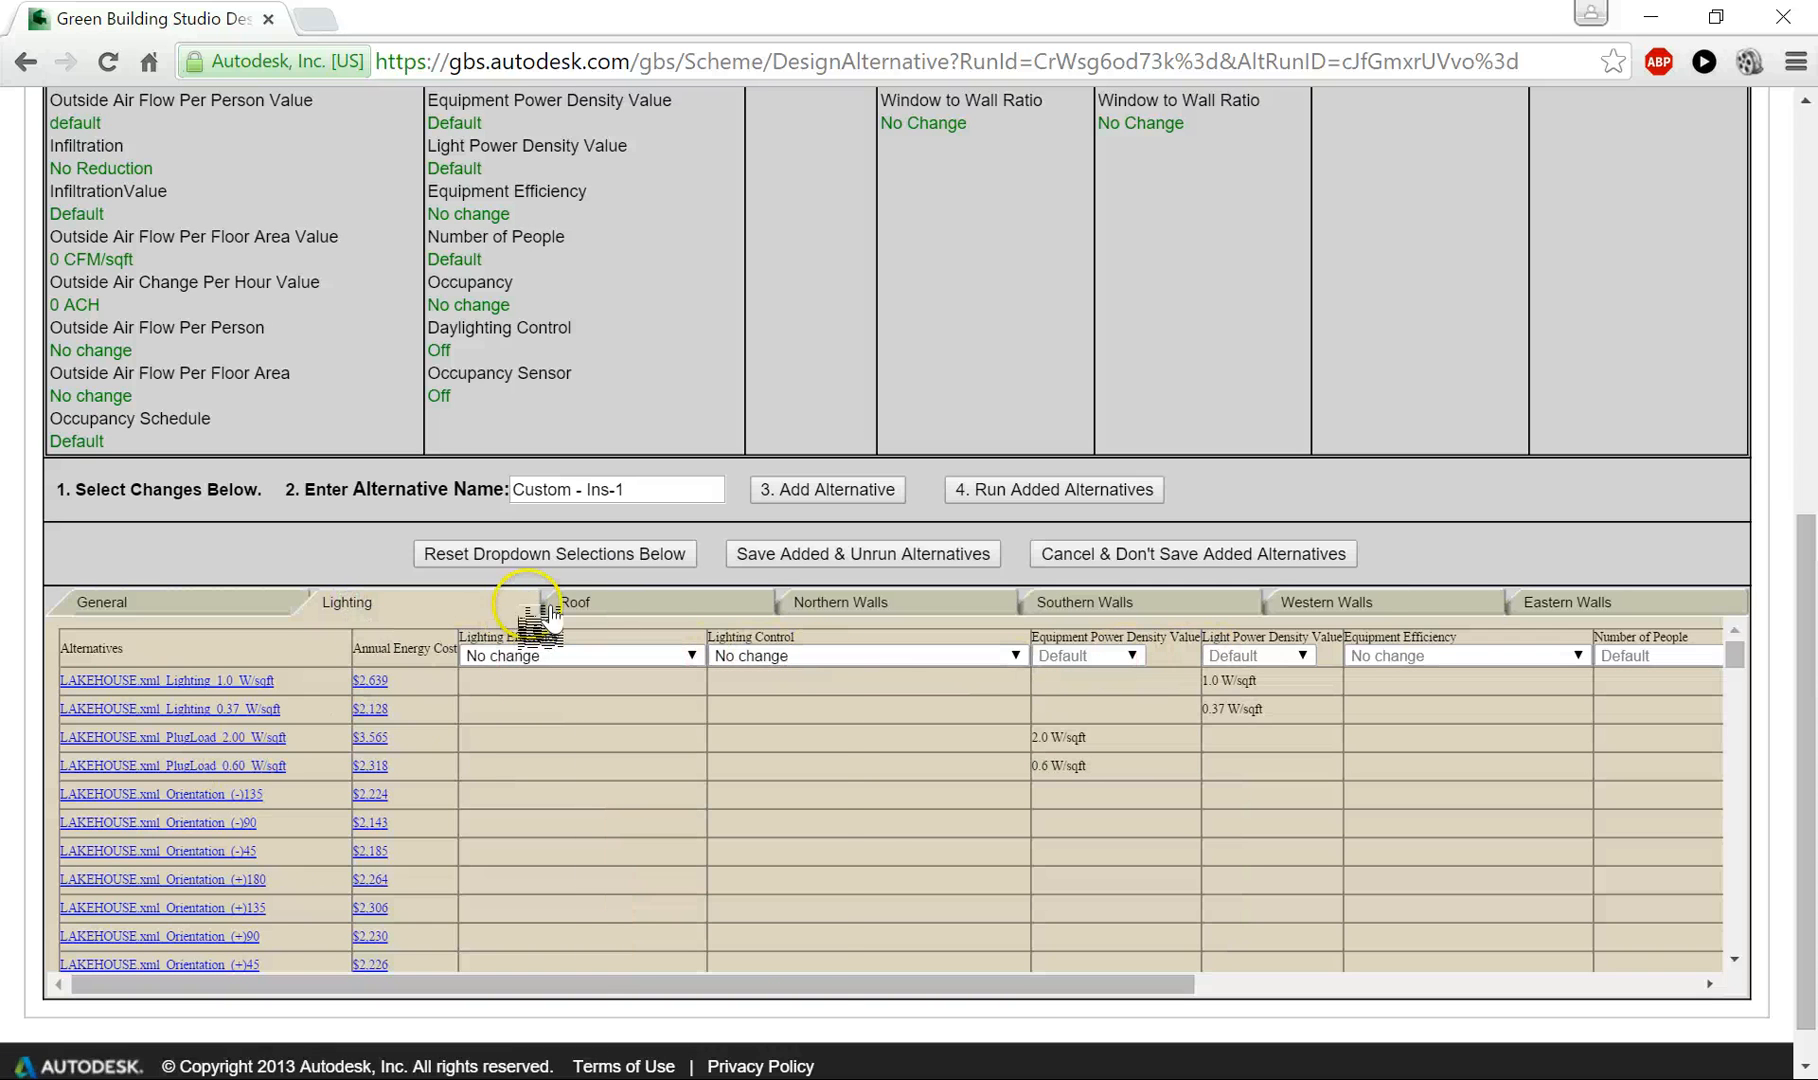
click(620, 606)
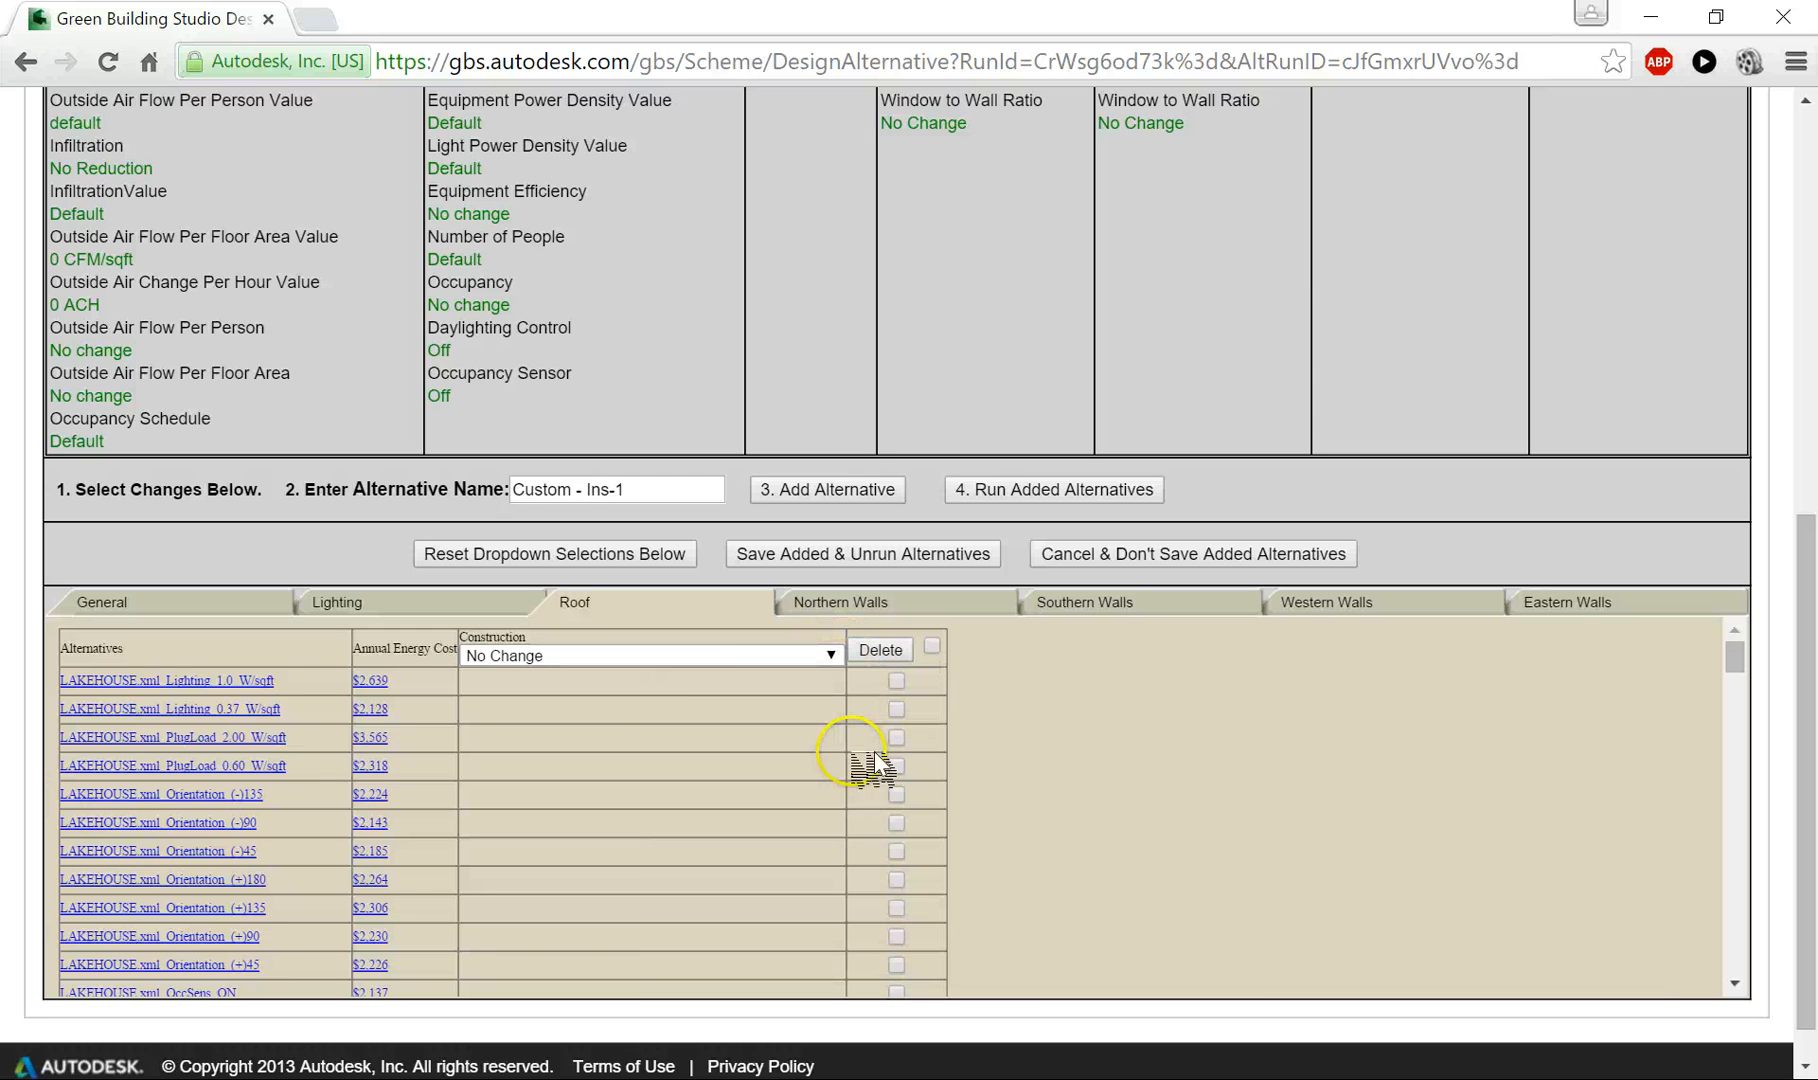
- Examine the available roof construction options and their insulation descriptions
mouse_move(786, 662)
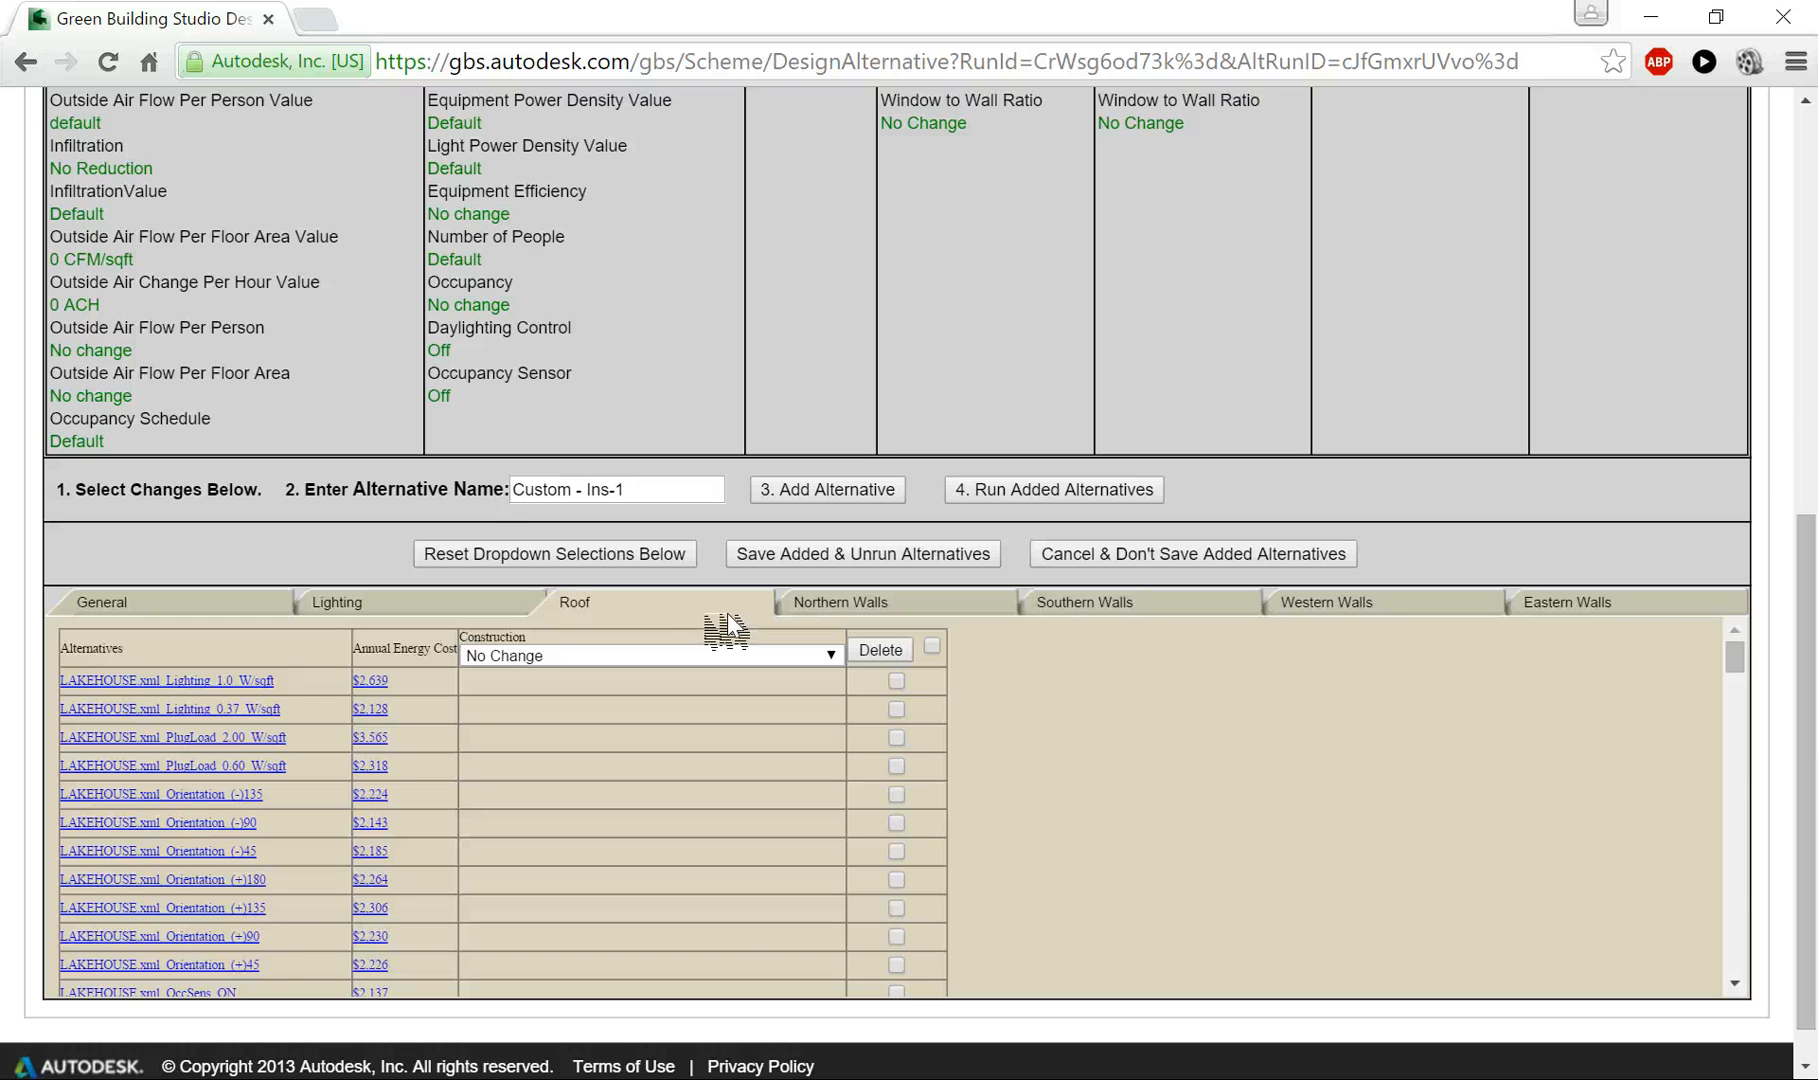
click(720, 658)
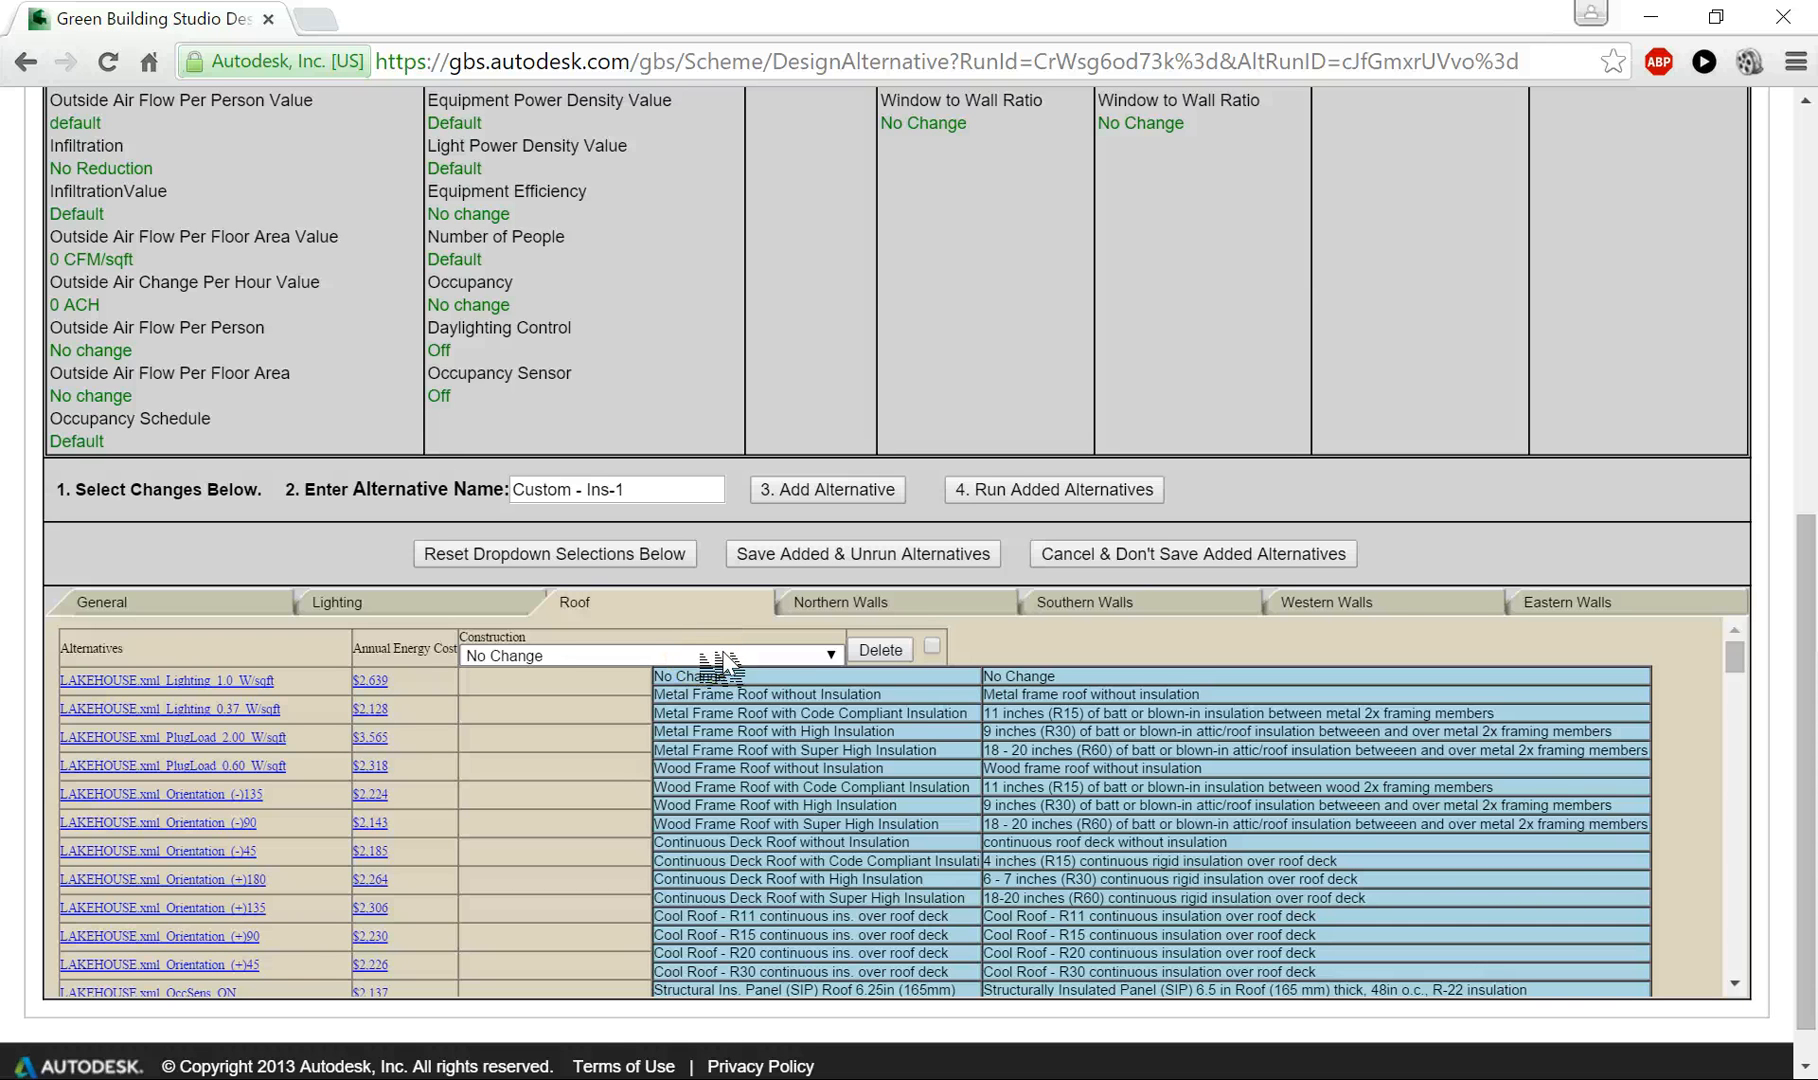
click(716, 660)
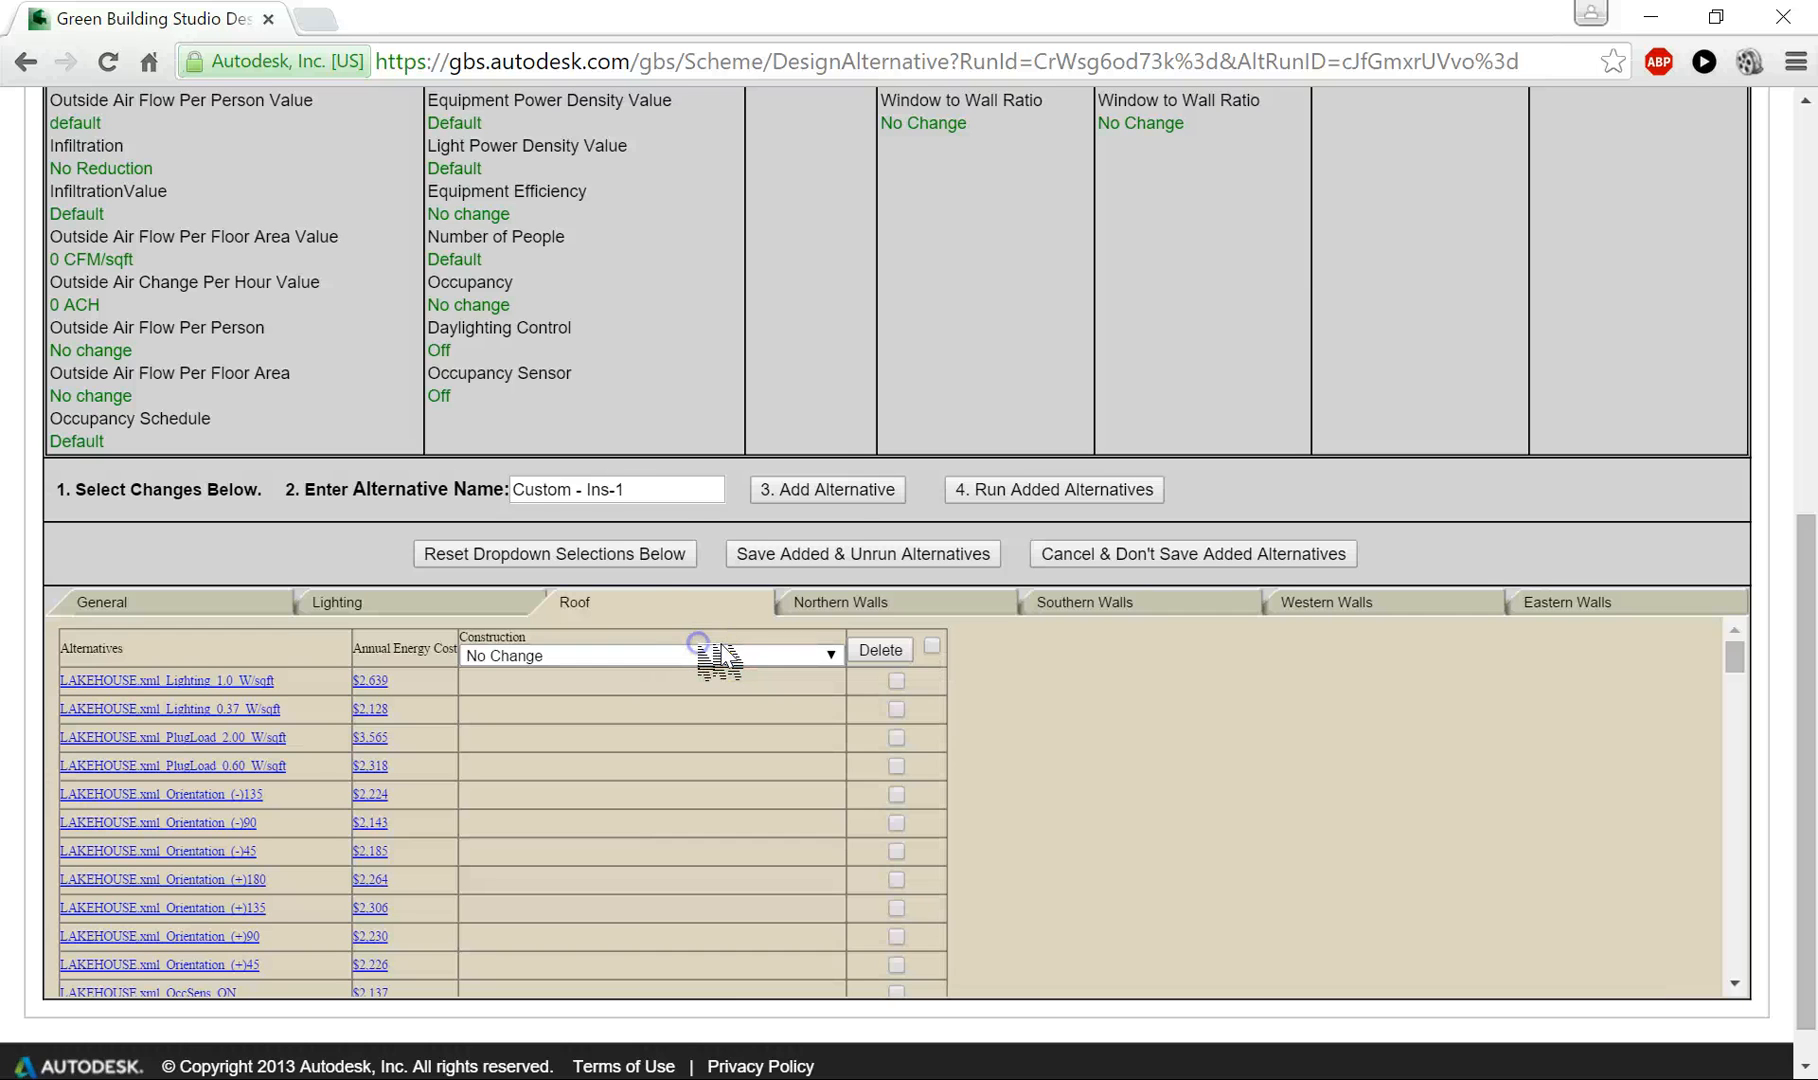
click(716, 660)
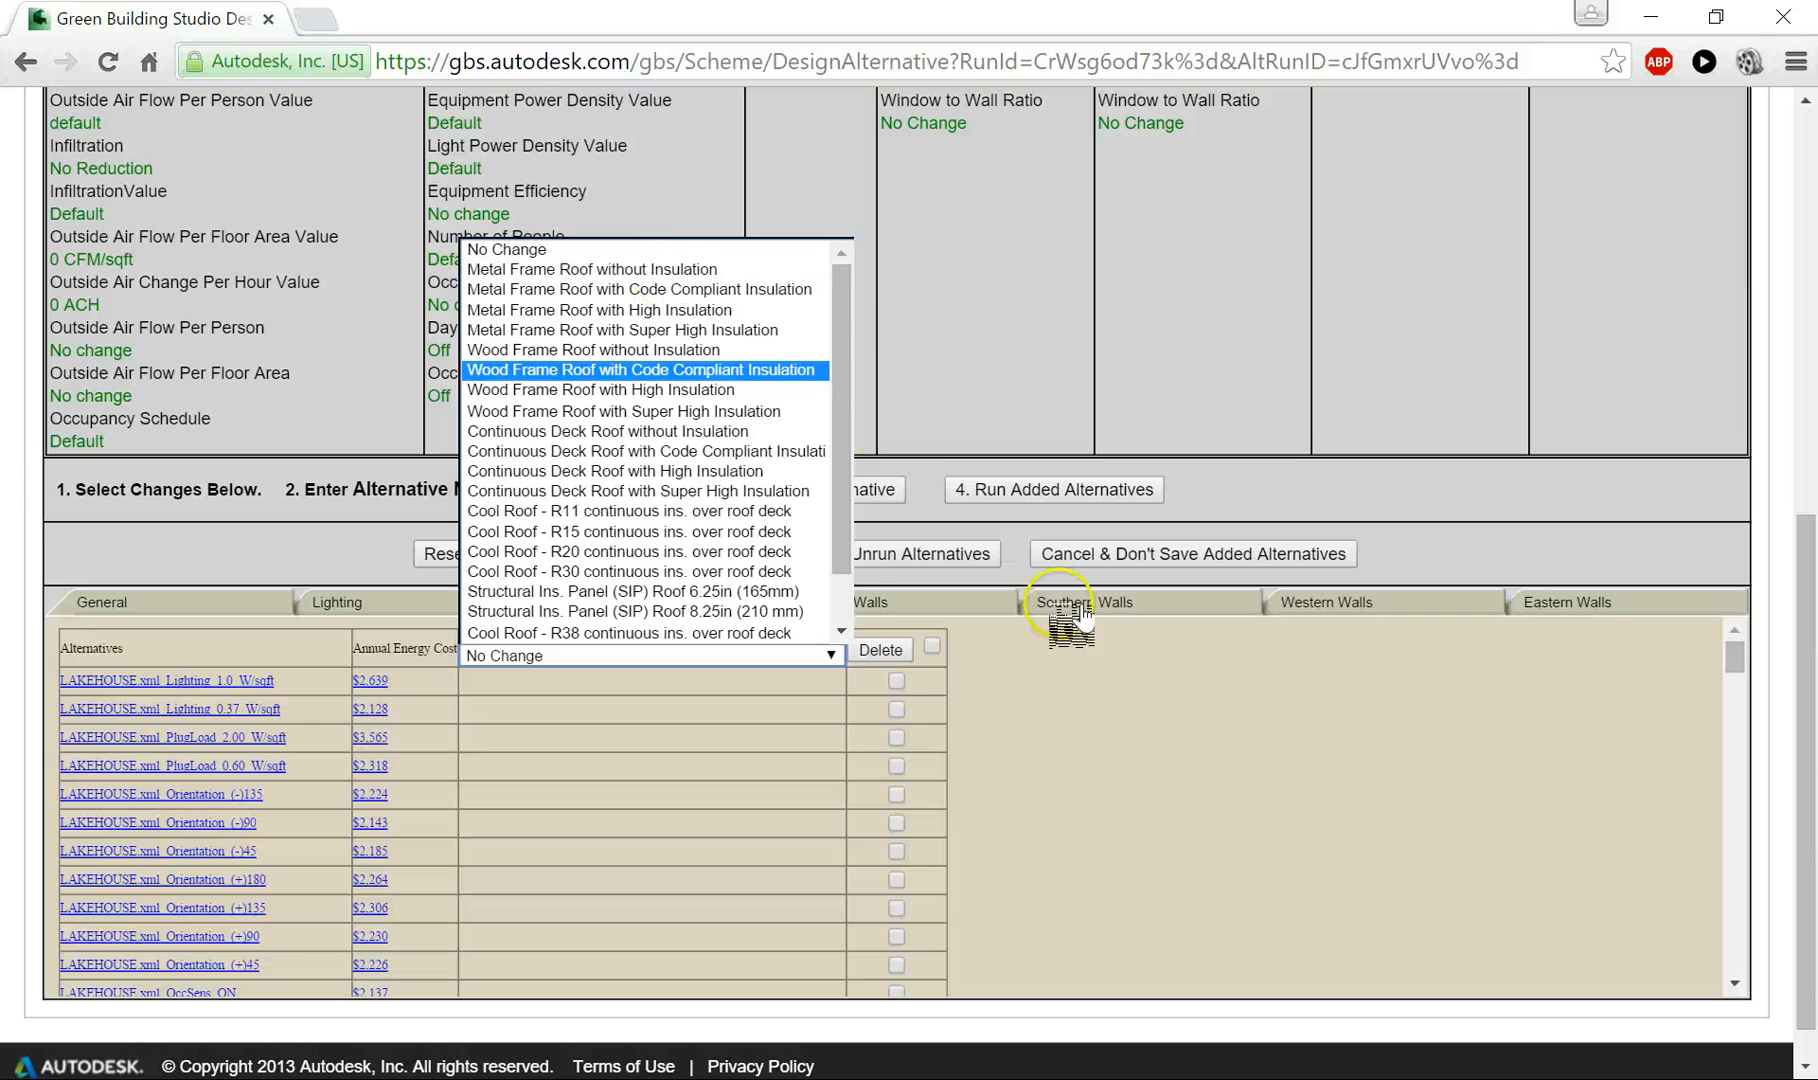
click(1112, 722)
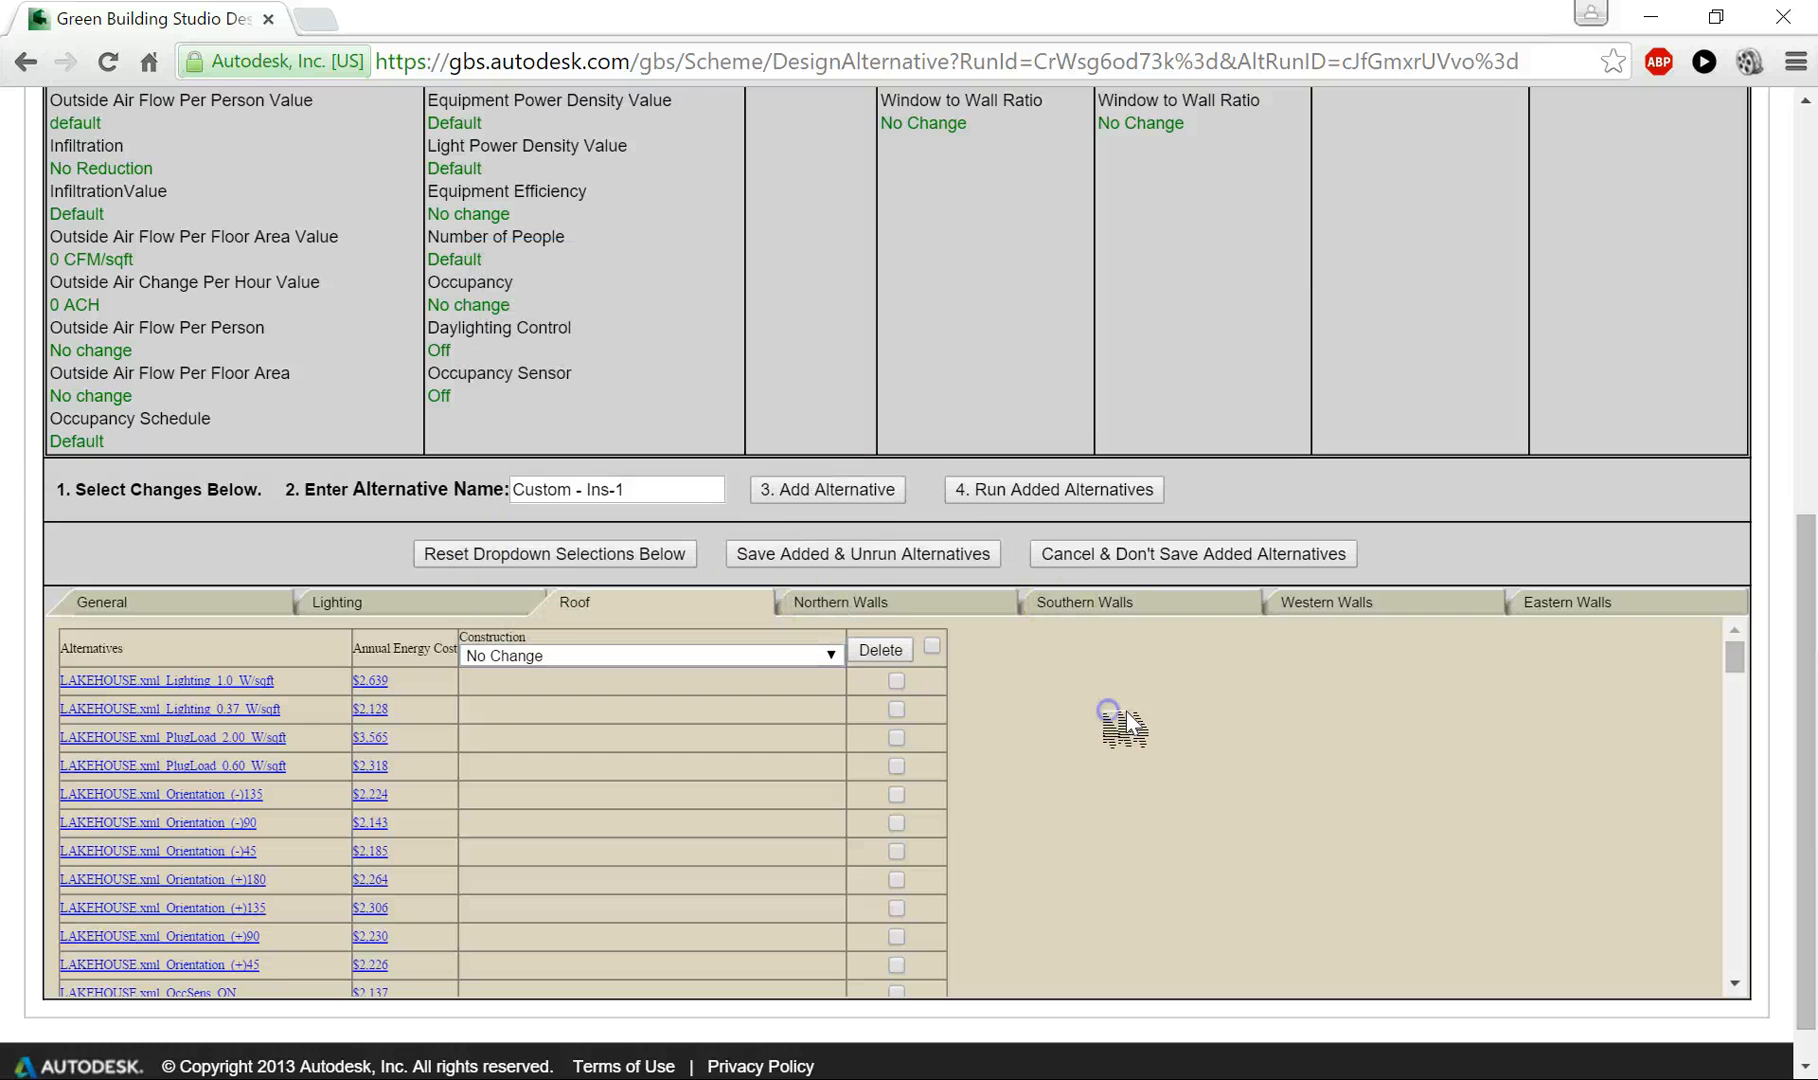
- Set the northern walls' construction to Structural Ins. Panel (SIP) Wall 10.25in (260mm)
click(884, 604)
click(545, 656)
click(545, 656)
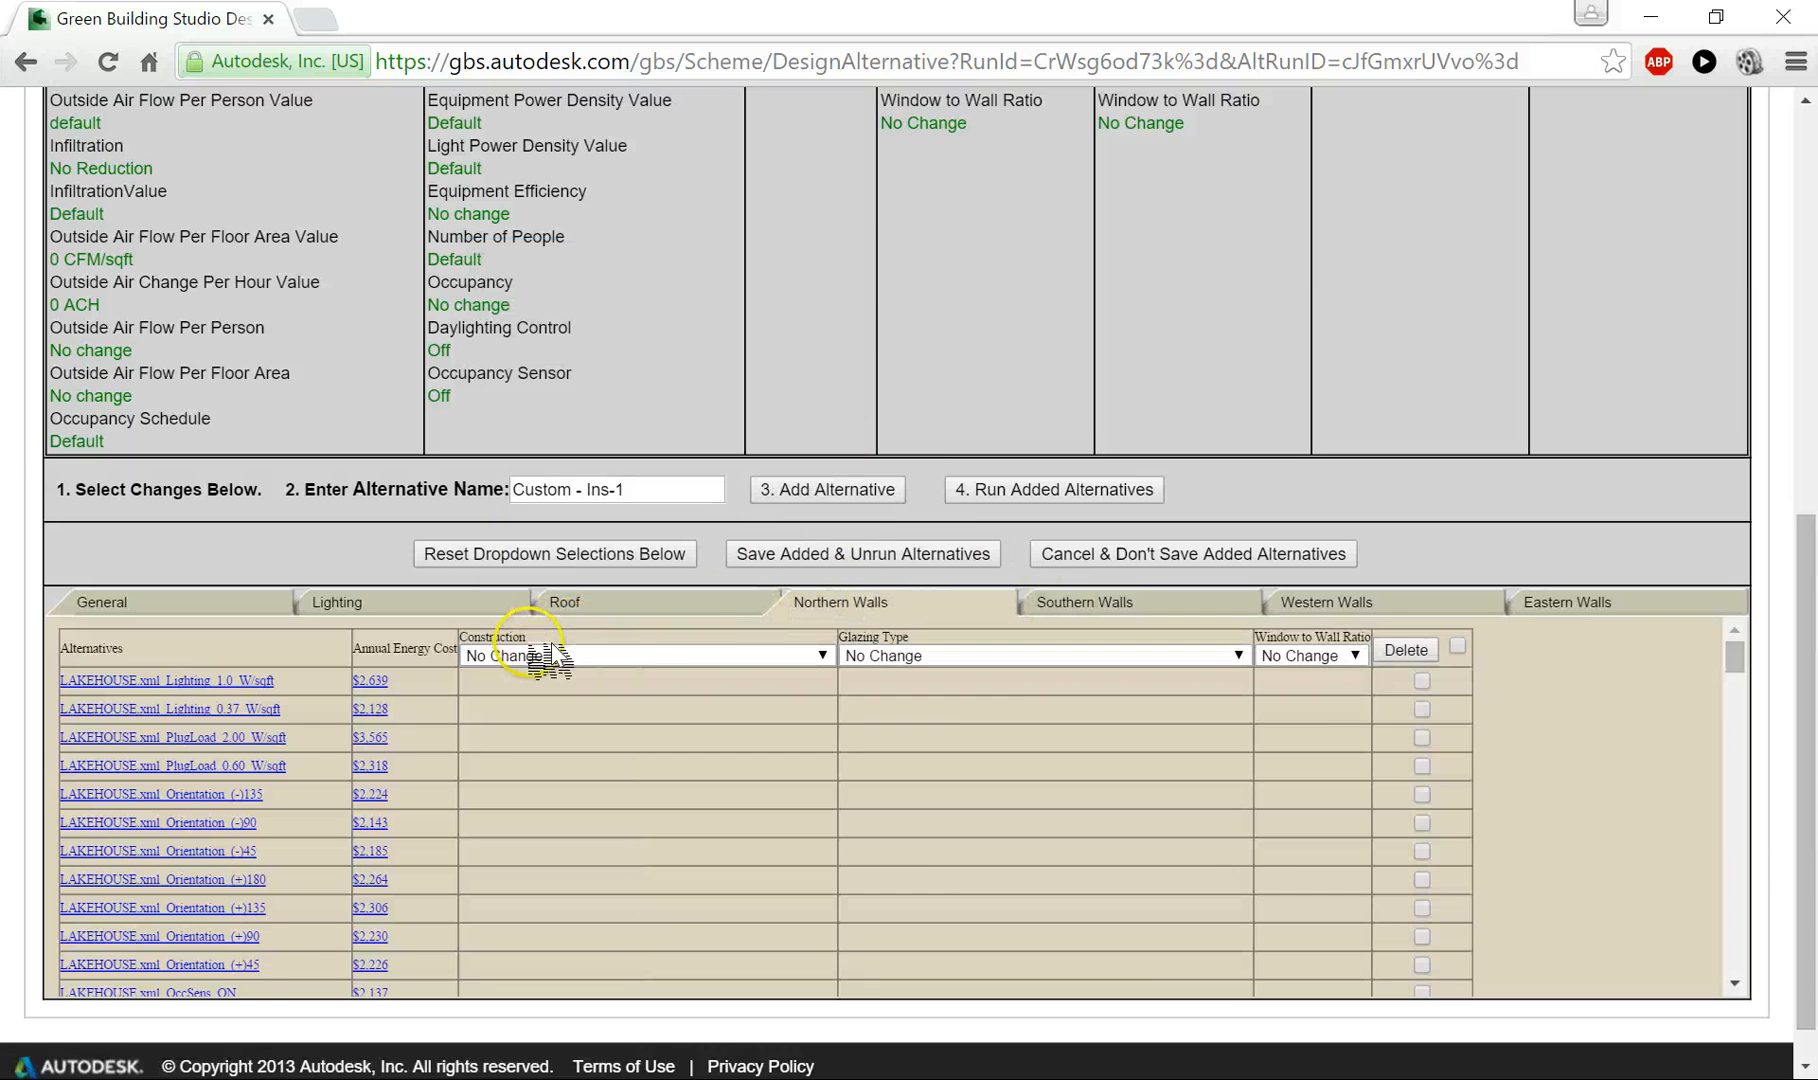
click(545, 656)
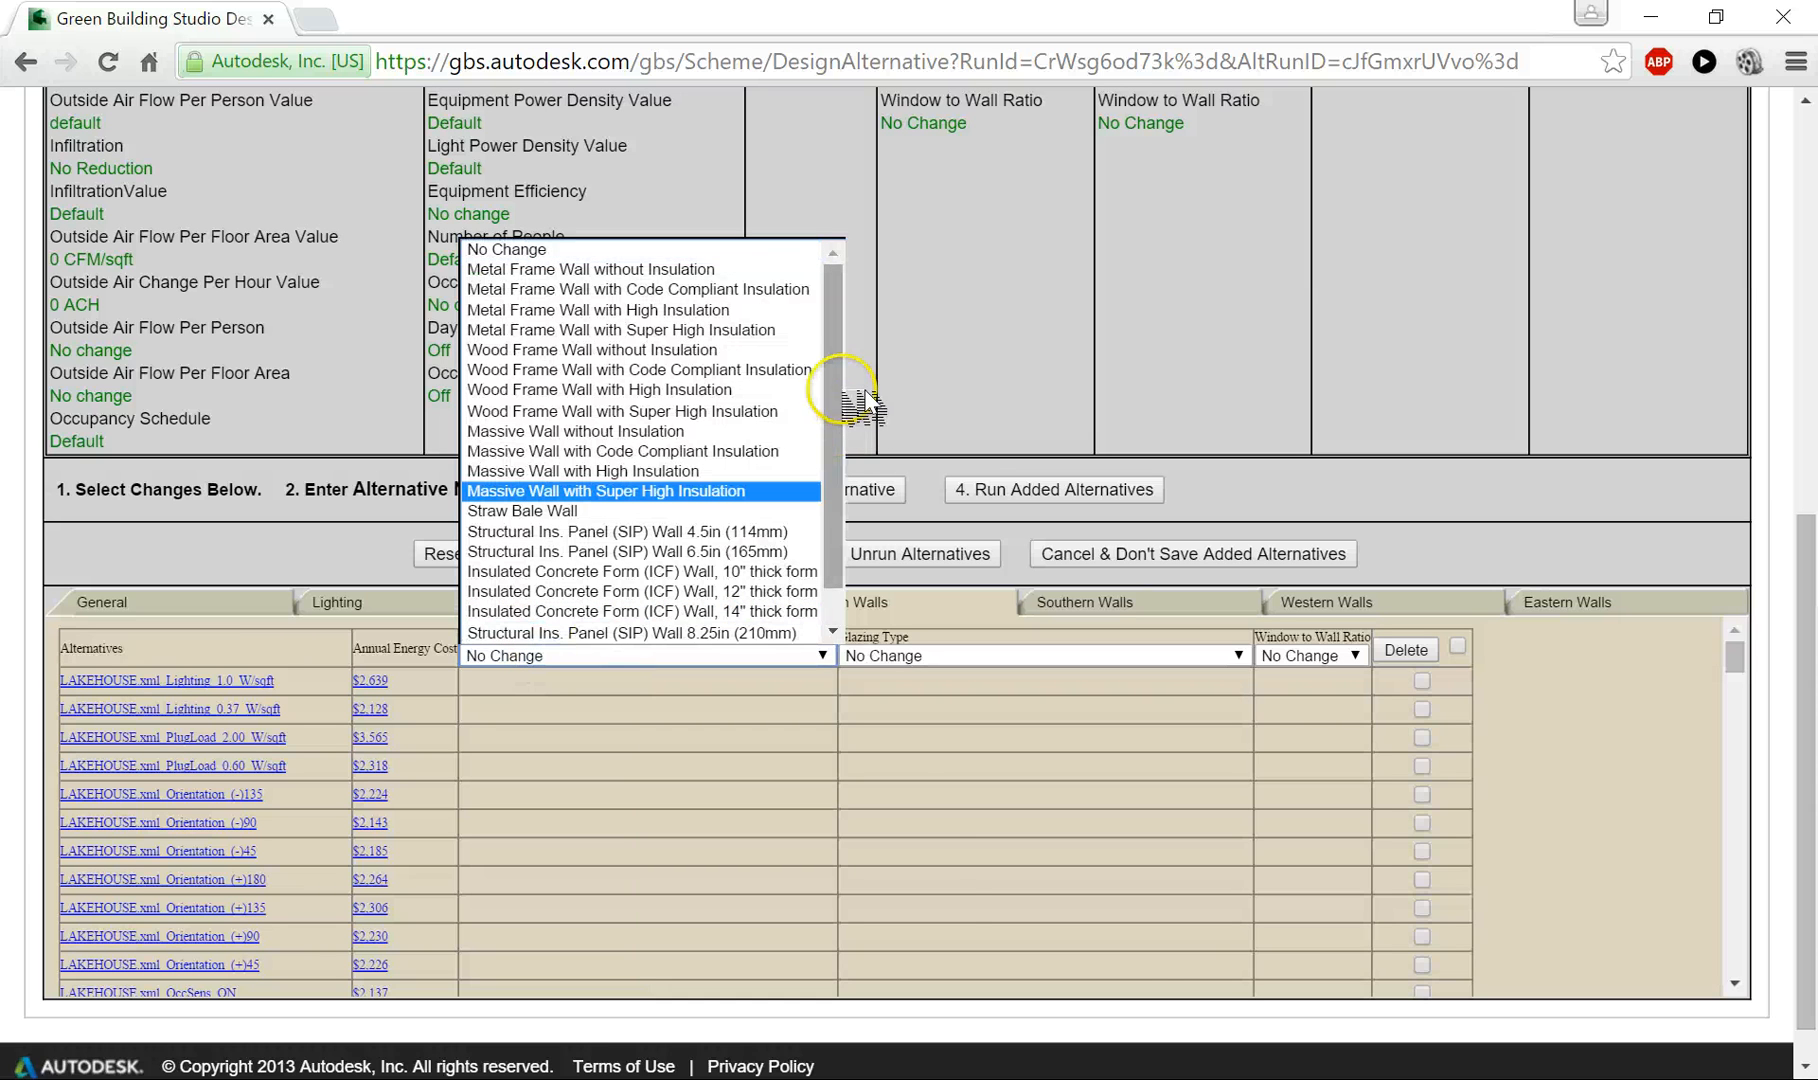
drag(836, 371, 838, 464)
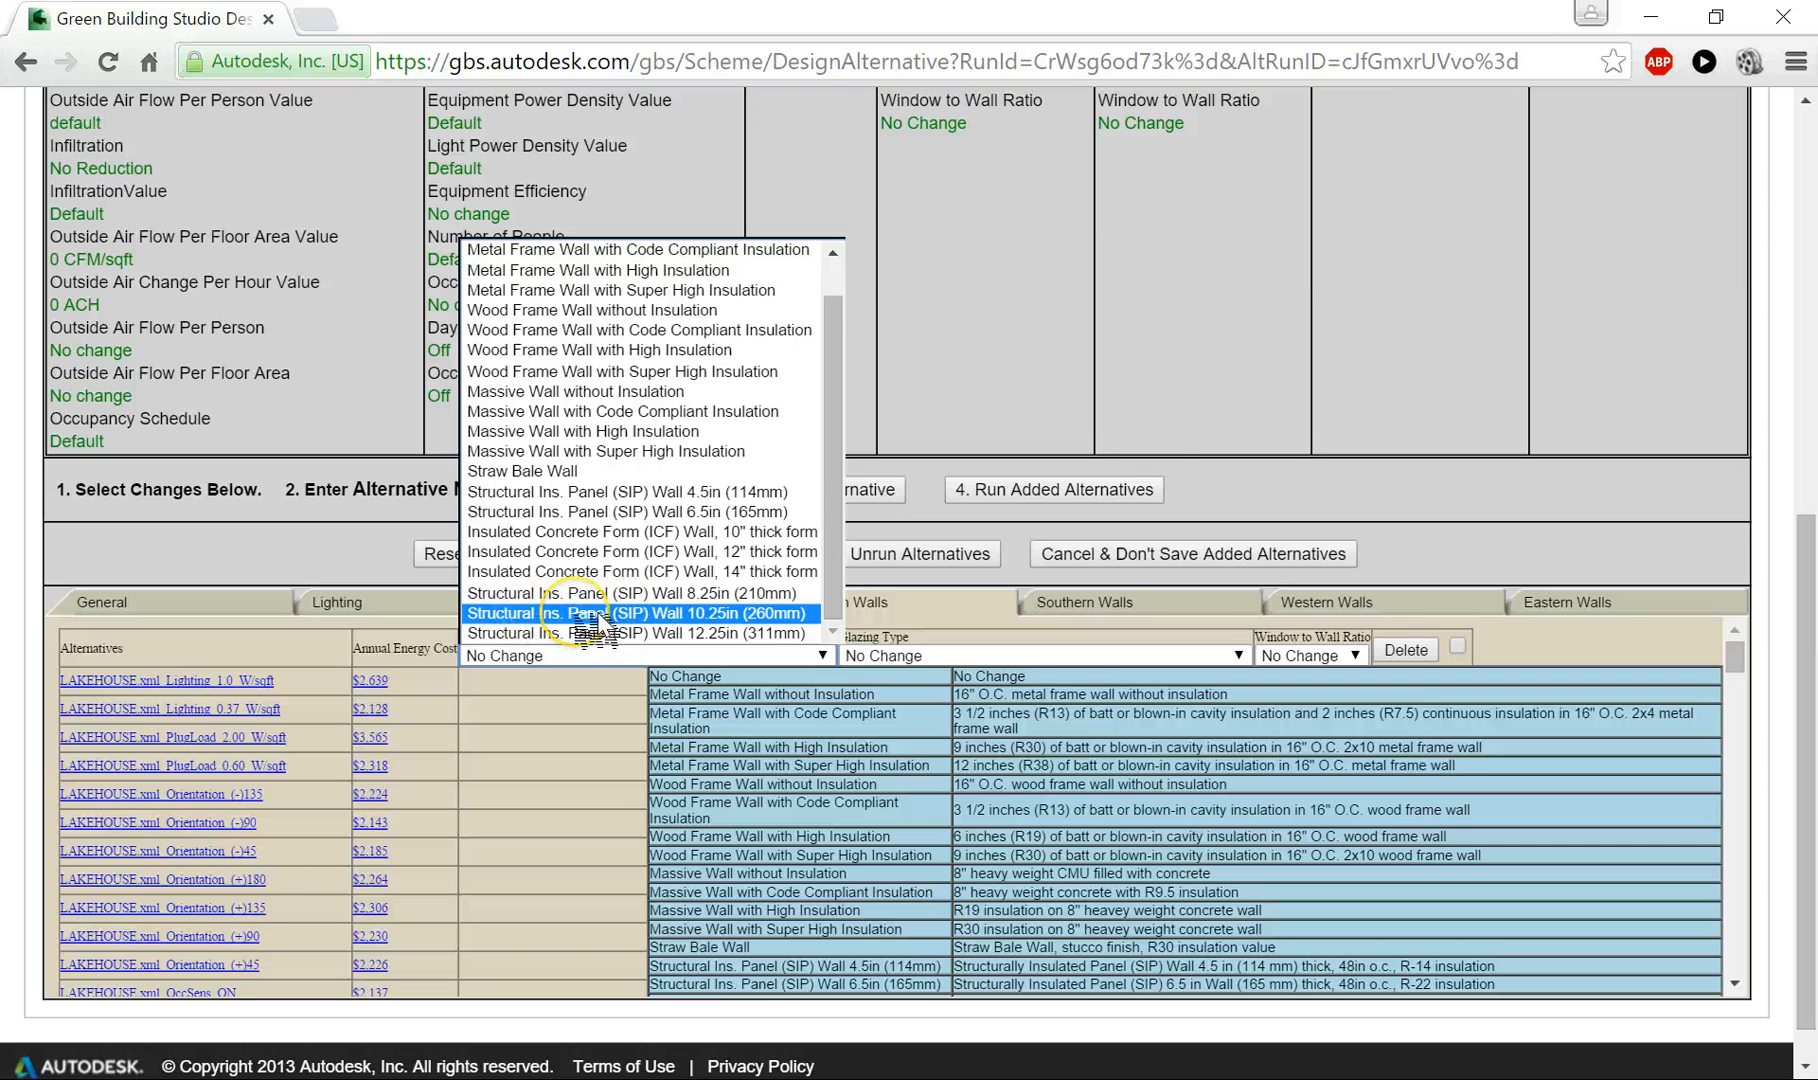
click(597, 614)
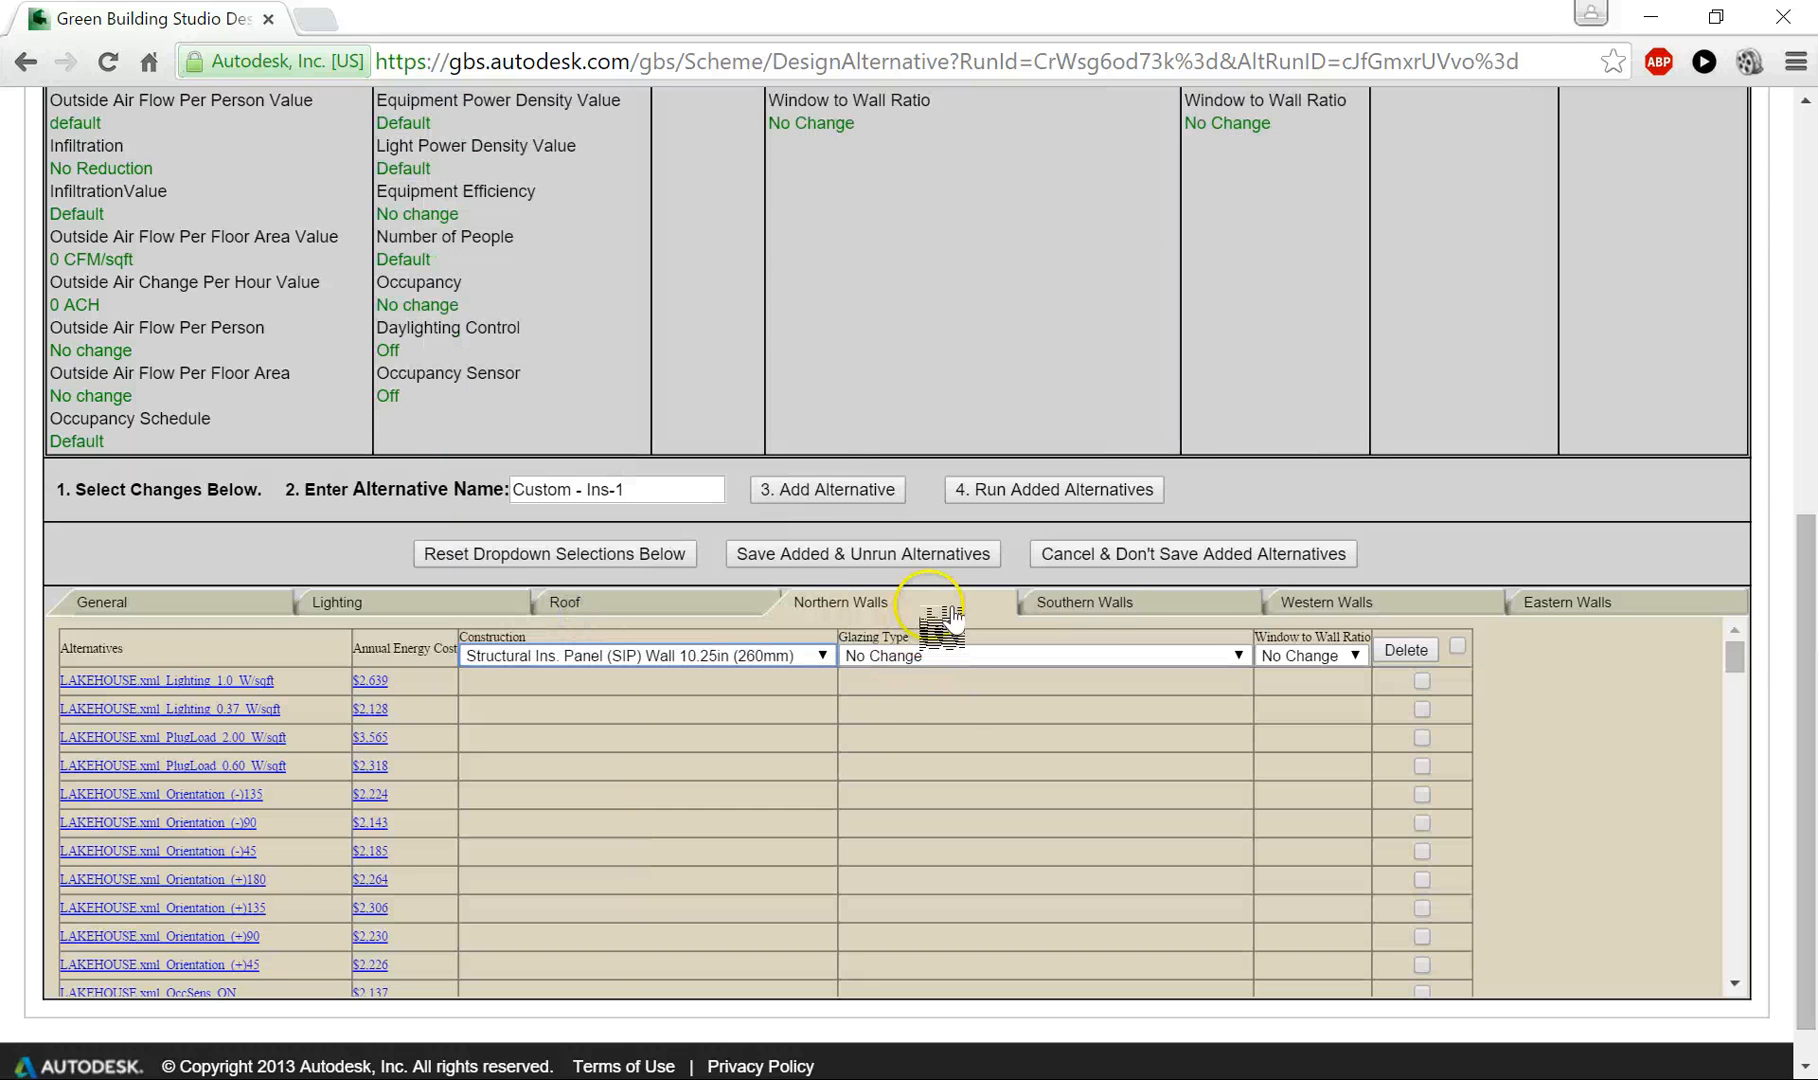
click(975, 655)
click(832, 655)
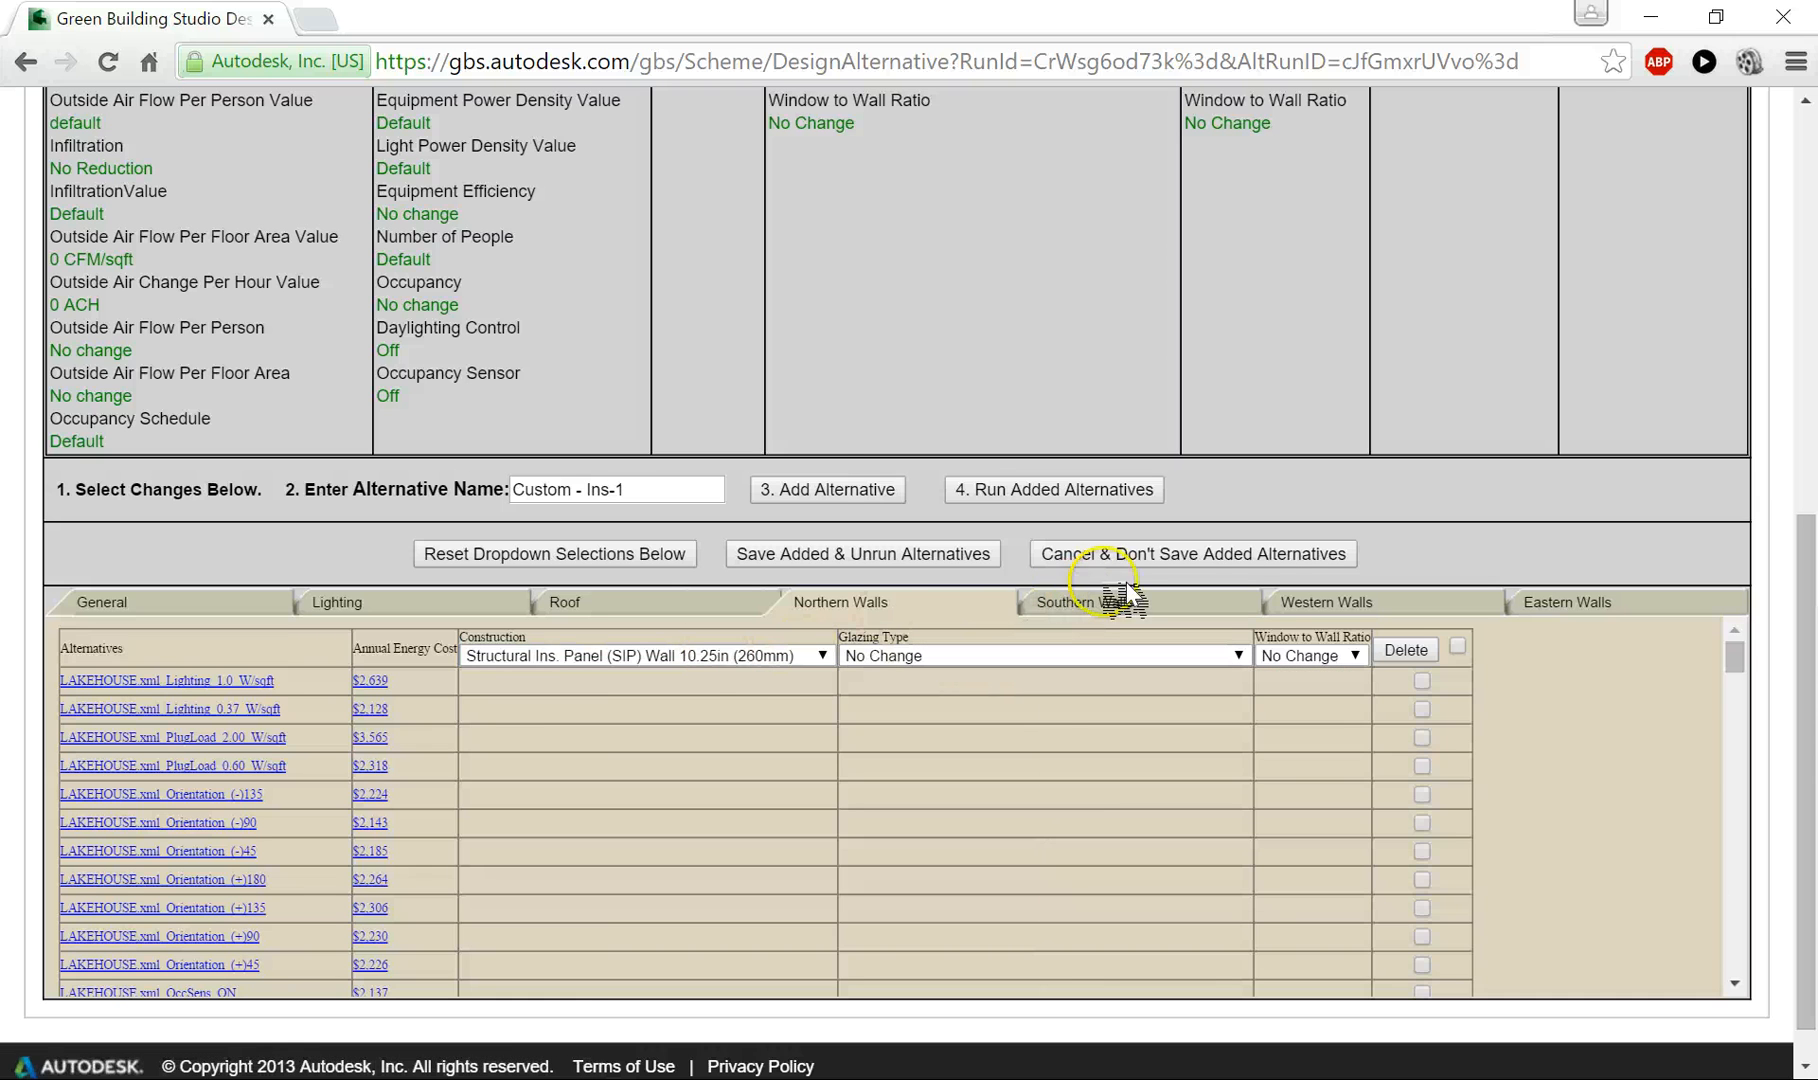
- Set the southern walls' construction to Structural Ins. Panel (SIP) Wall 10.25in (260mm)
click(1097, 602)
click(720, 655)
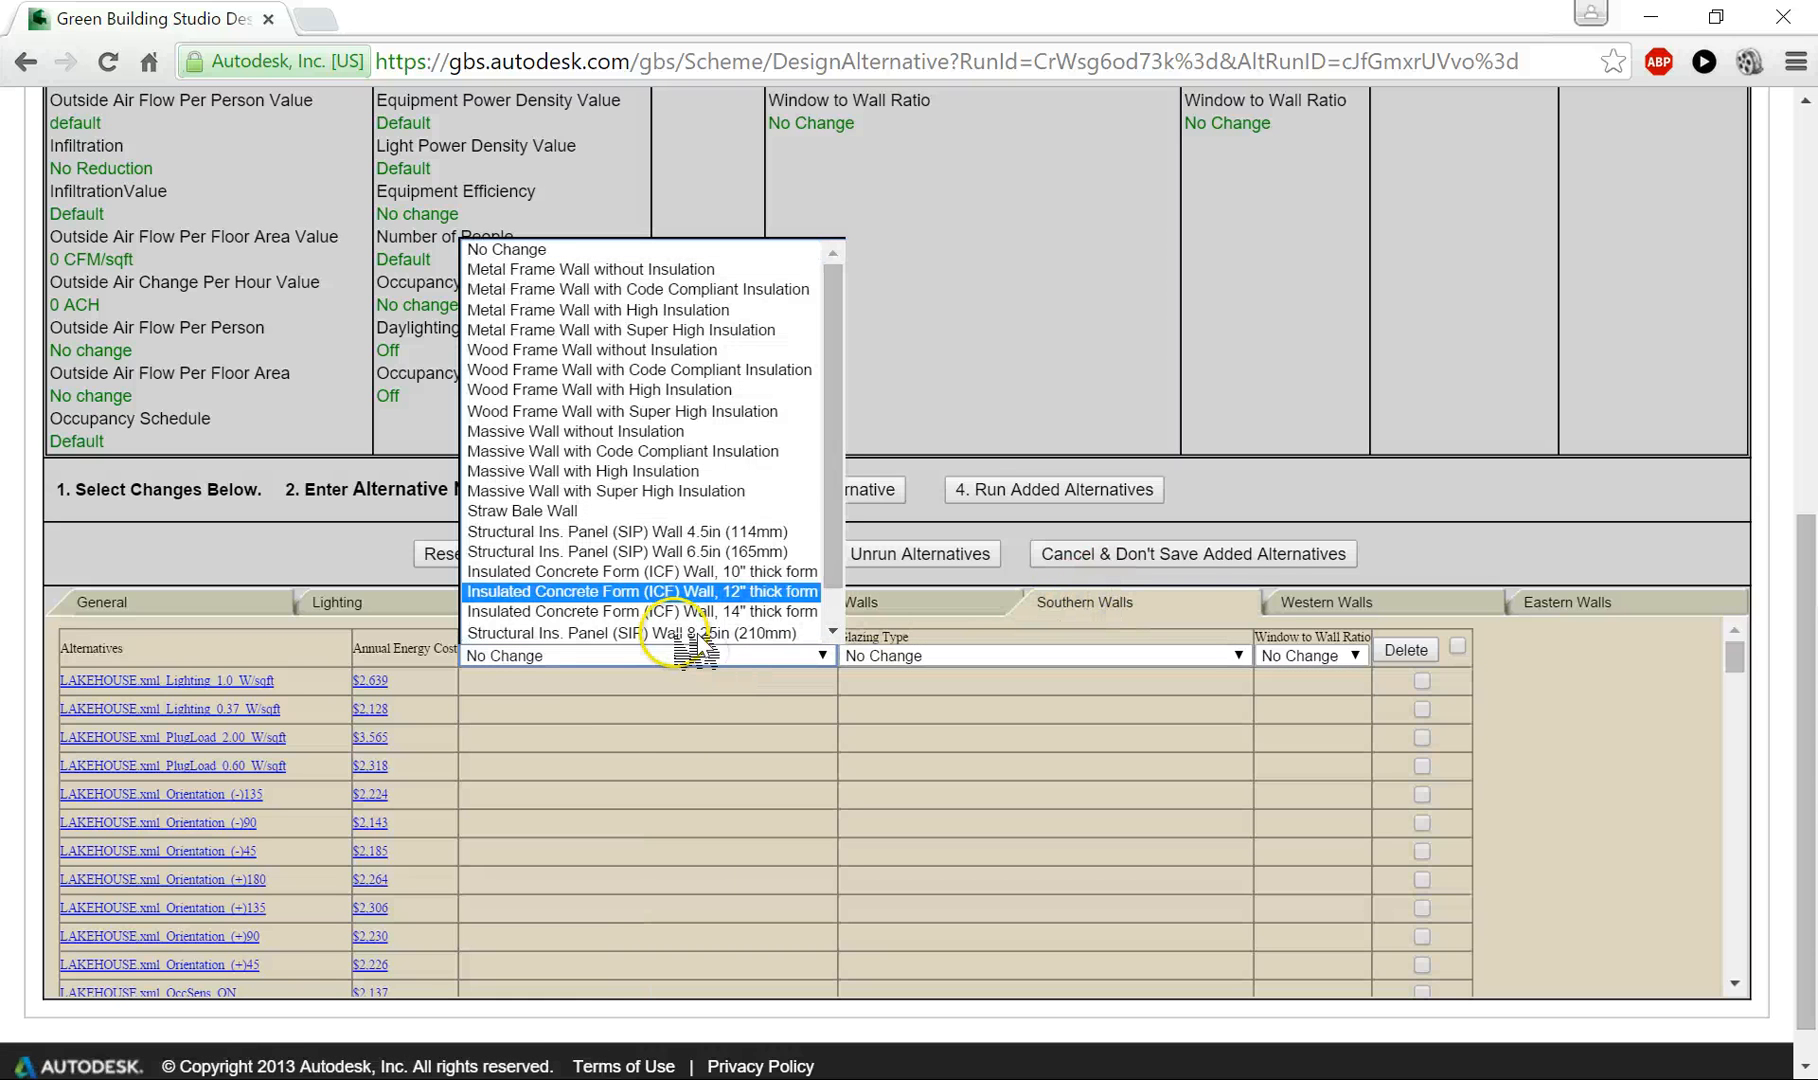
scroll(735, 630, down, 1)
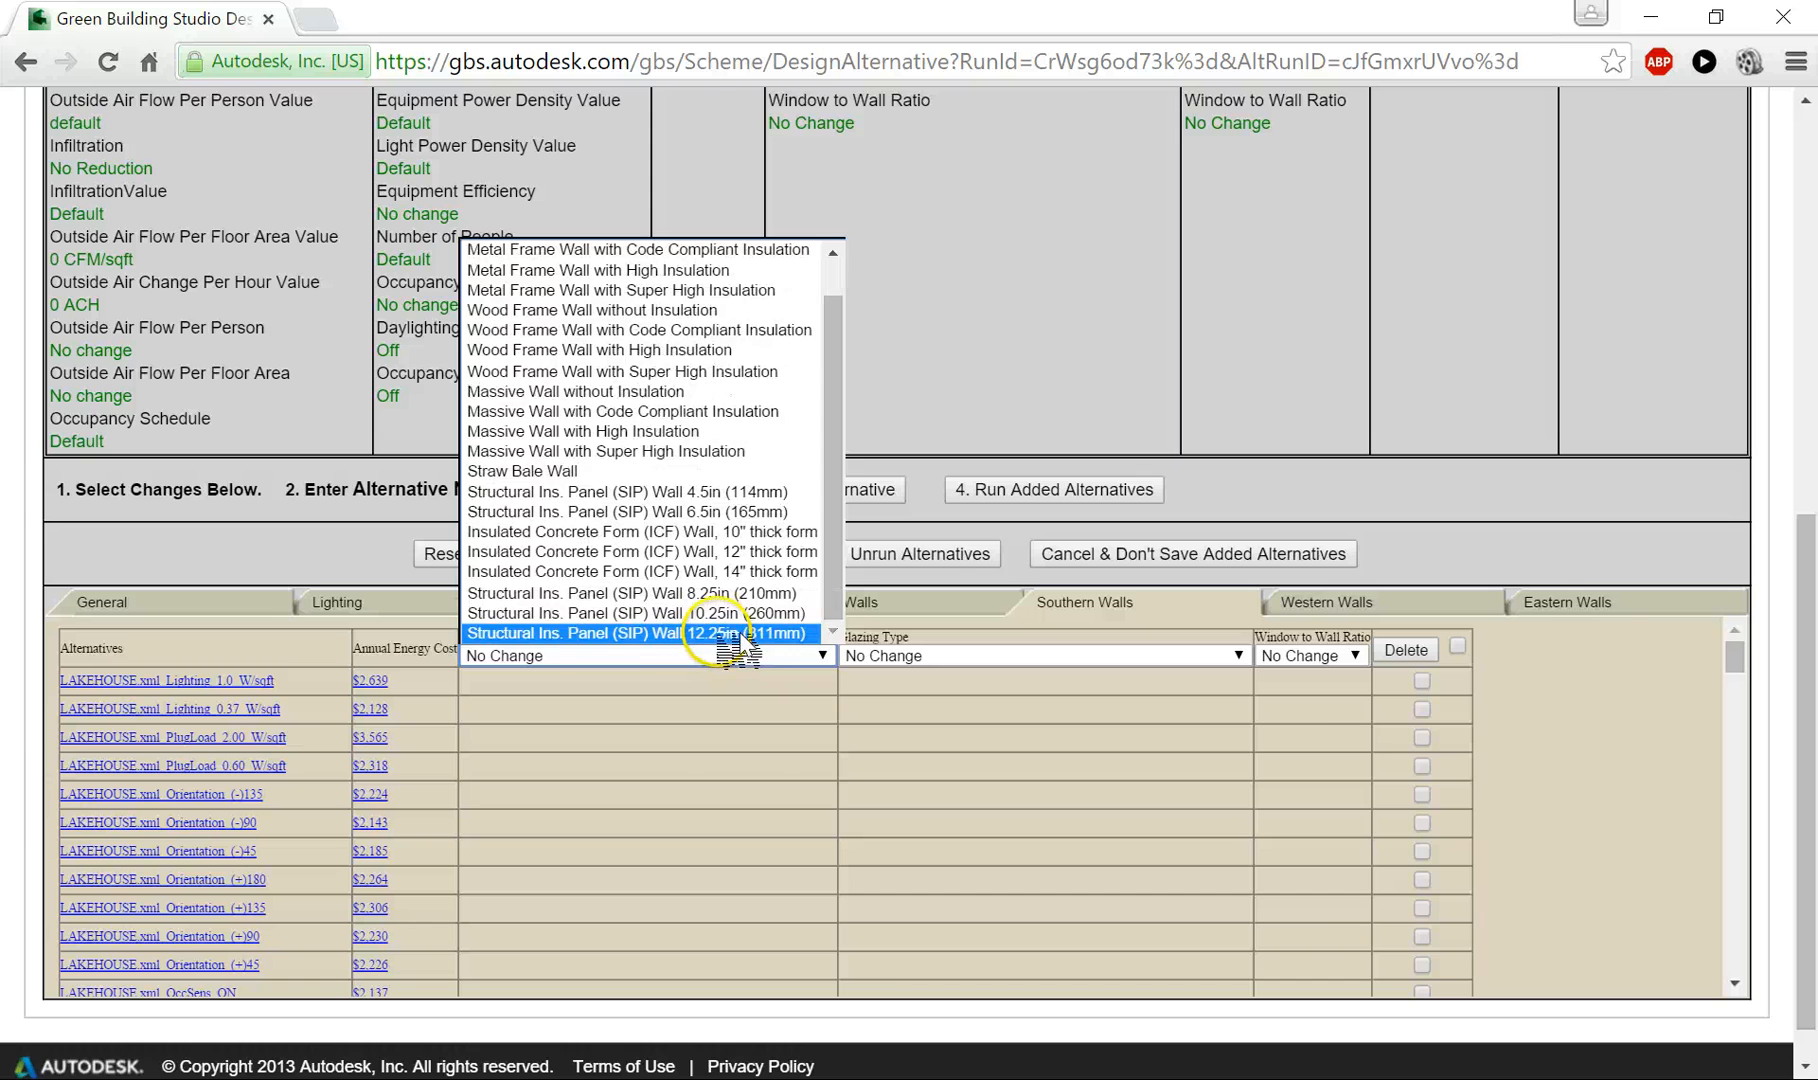
click(740, 613)
- Set the construction choice shown for the western walls to Structural Ins. Panel (SIP) Roof 10.25in (260mm)
click(1490, 604)
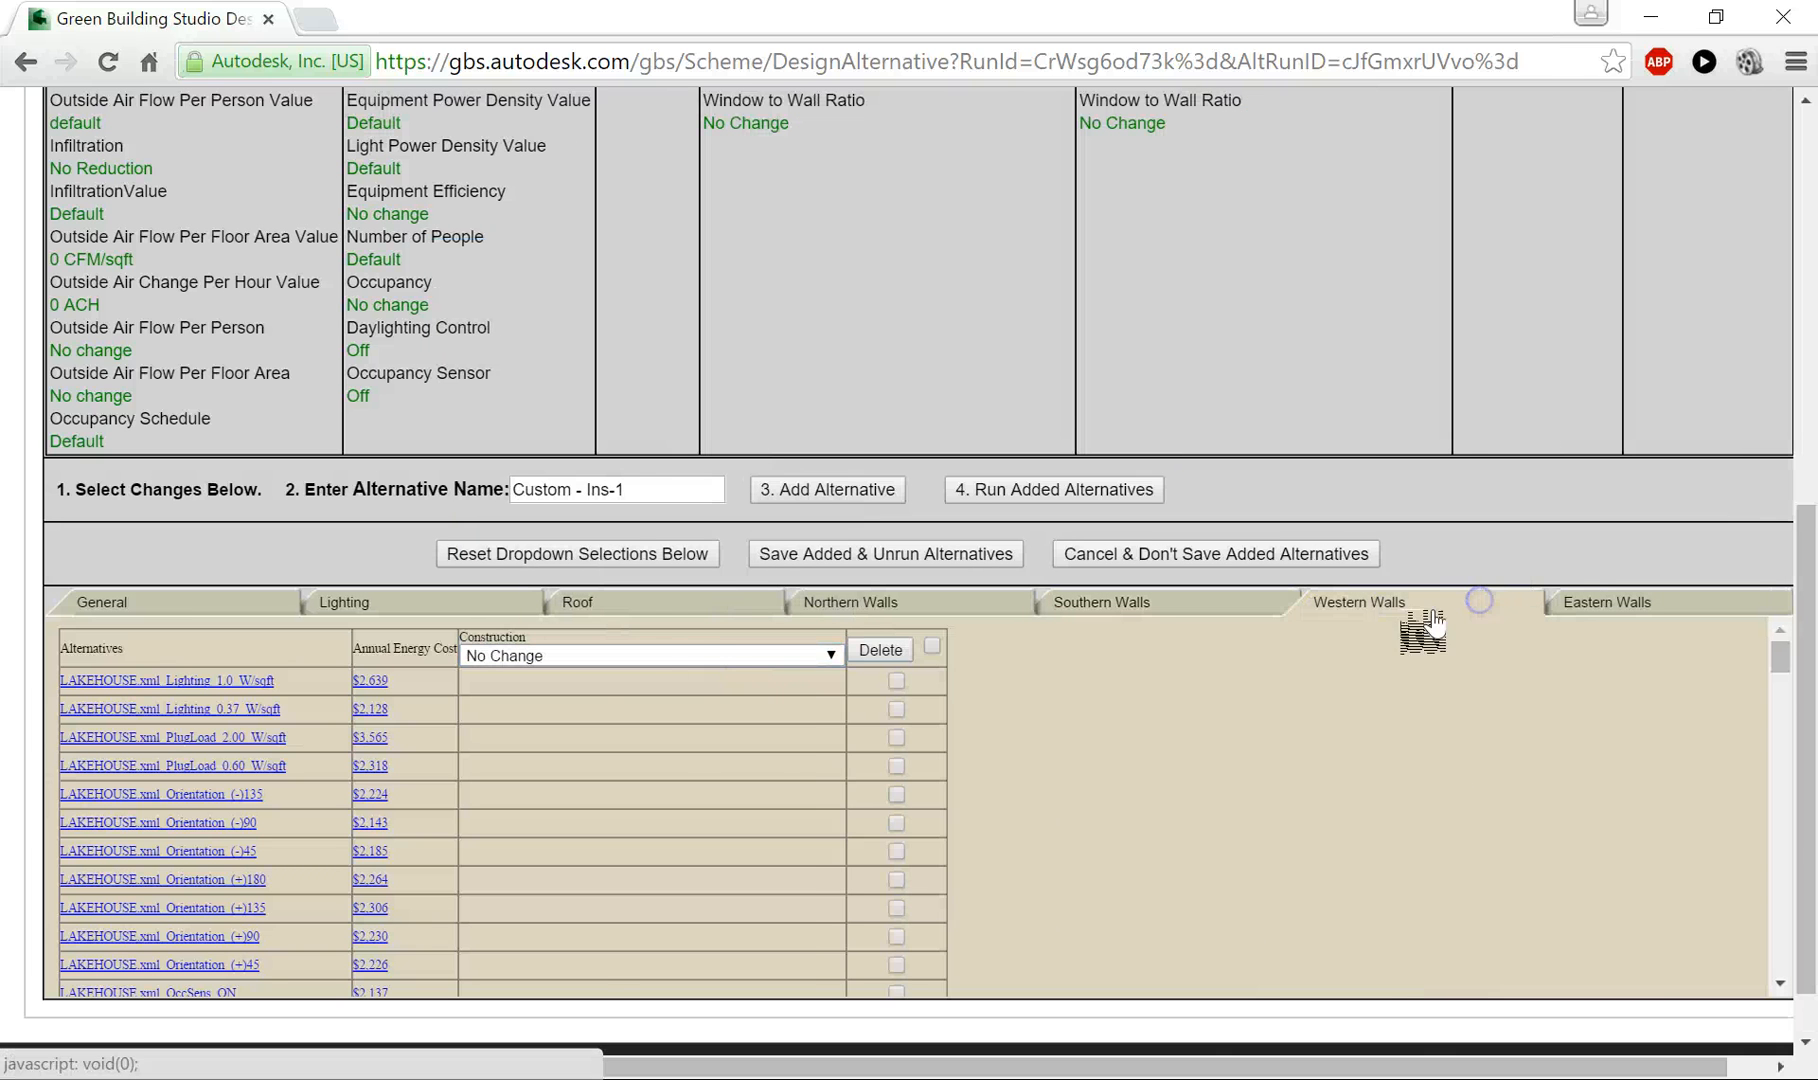
click(690, 650)
scroll(708, 605, down, 1)
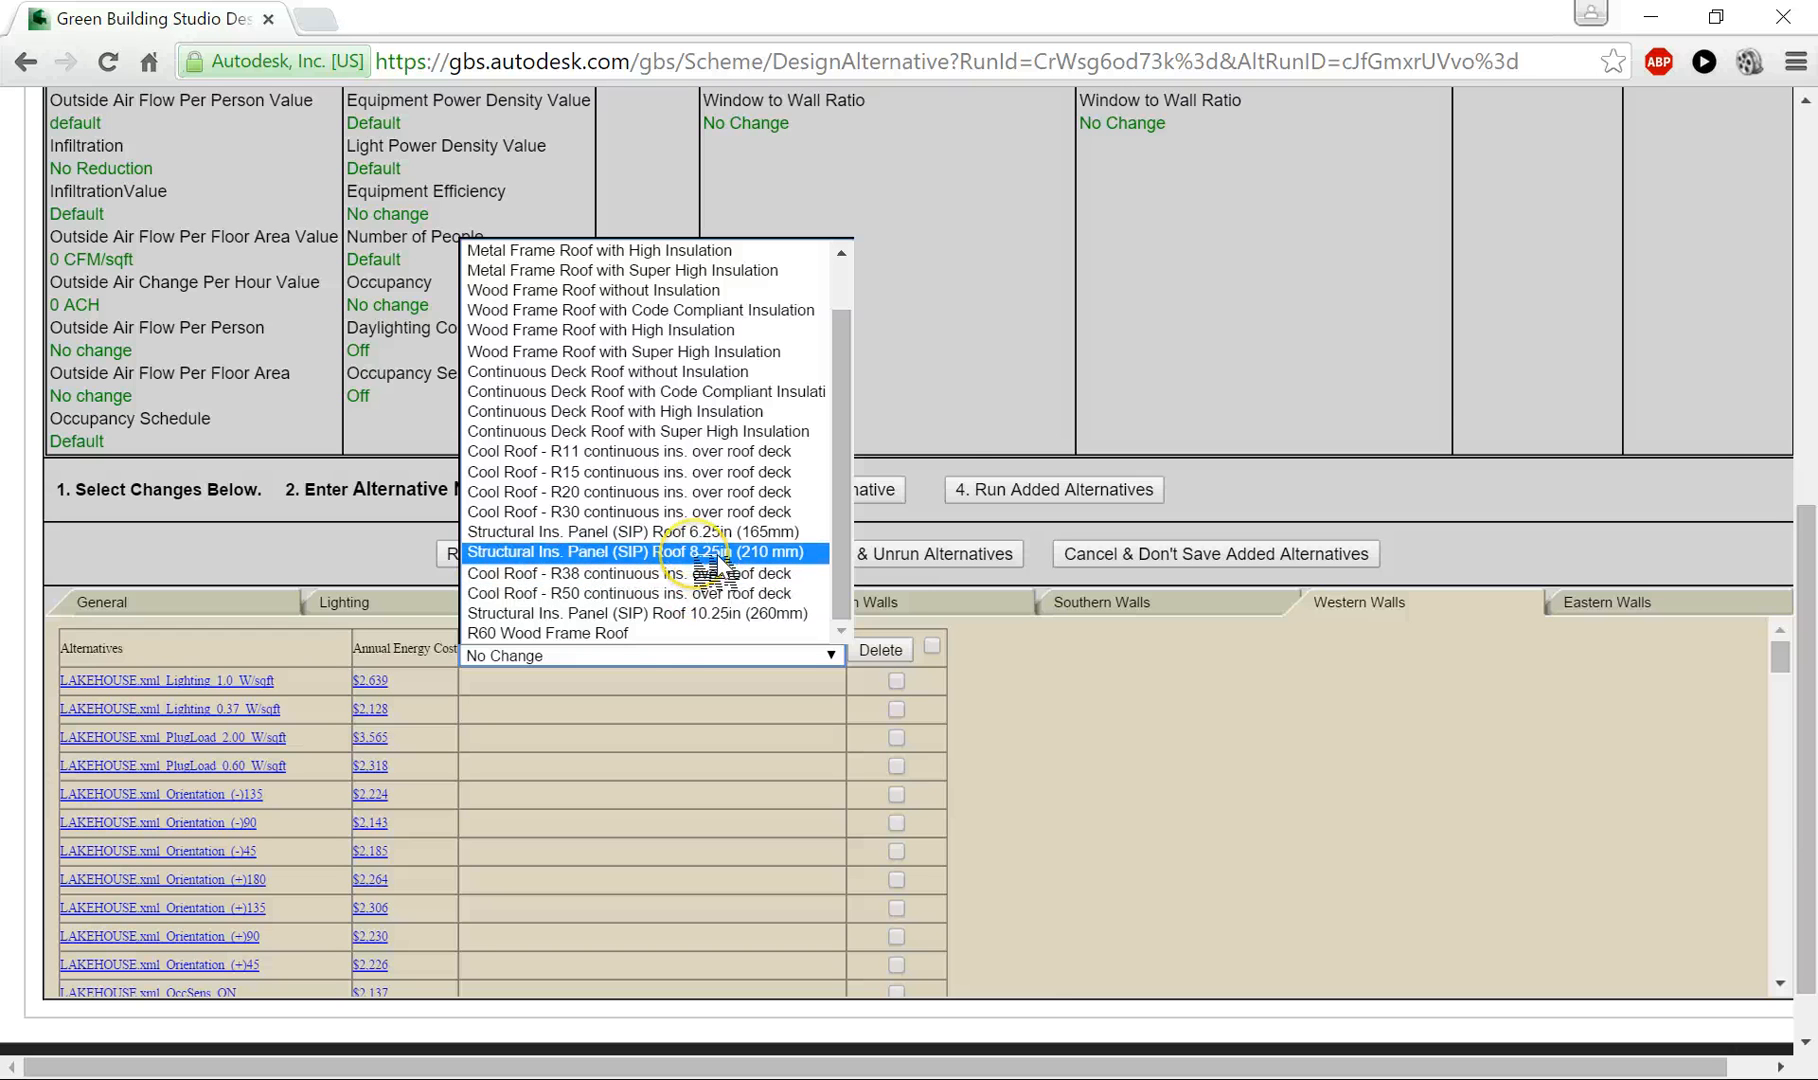
click(705, 613)
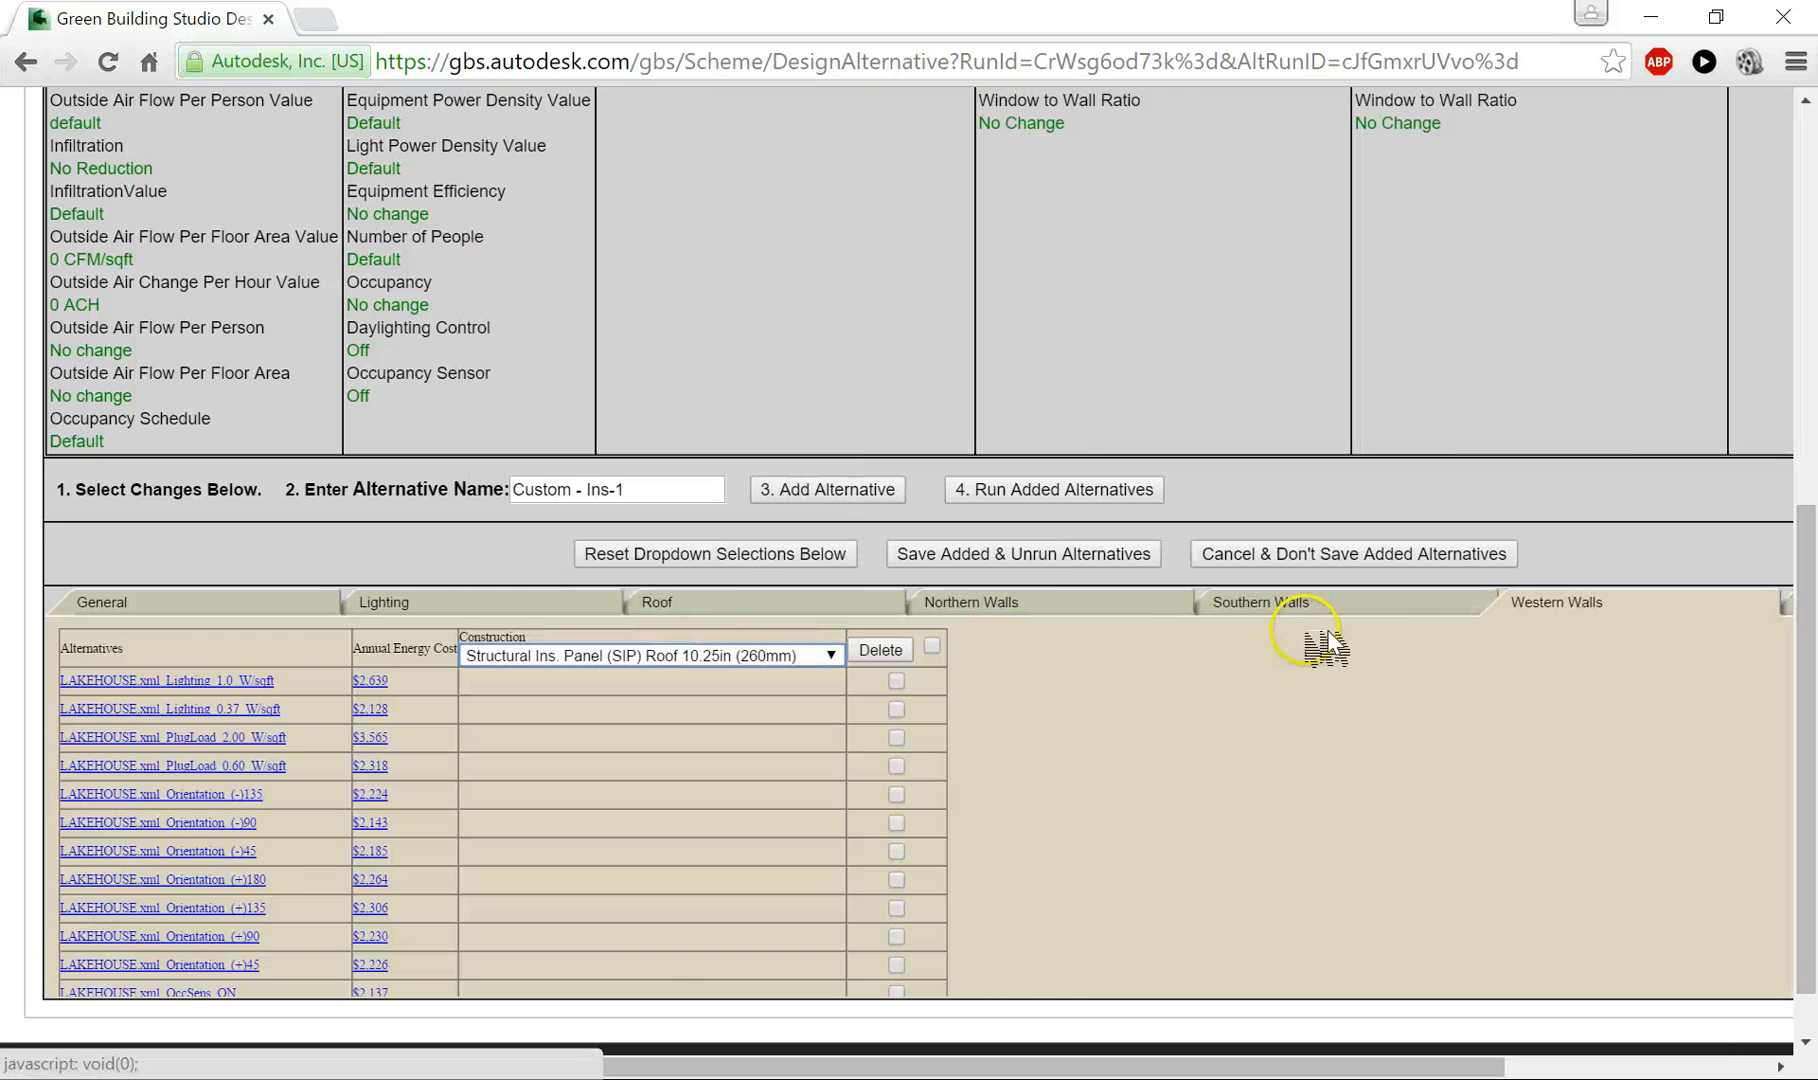
- Set the construction choice shown for the eastern walls to Structural Ins. Panel (SIP) Roof 10.25in (260mm)
scroll(1404, 603, down, 1)
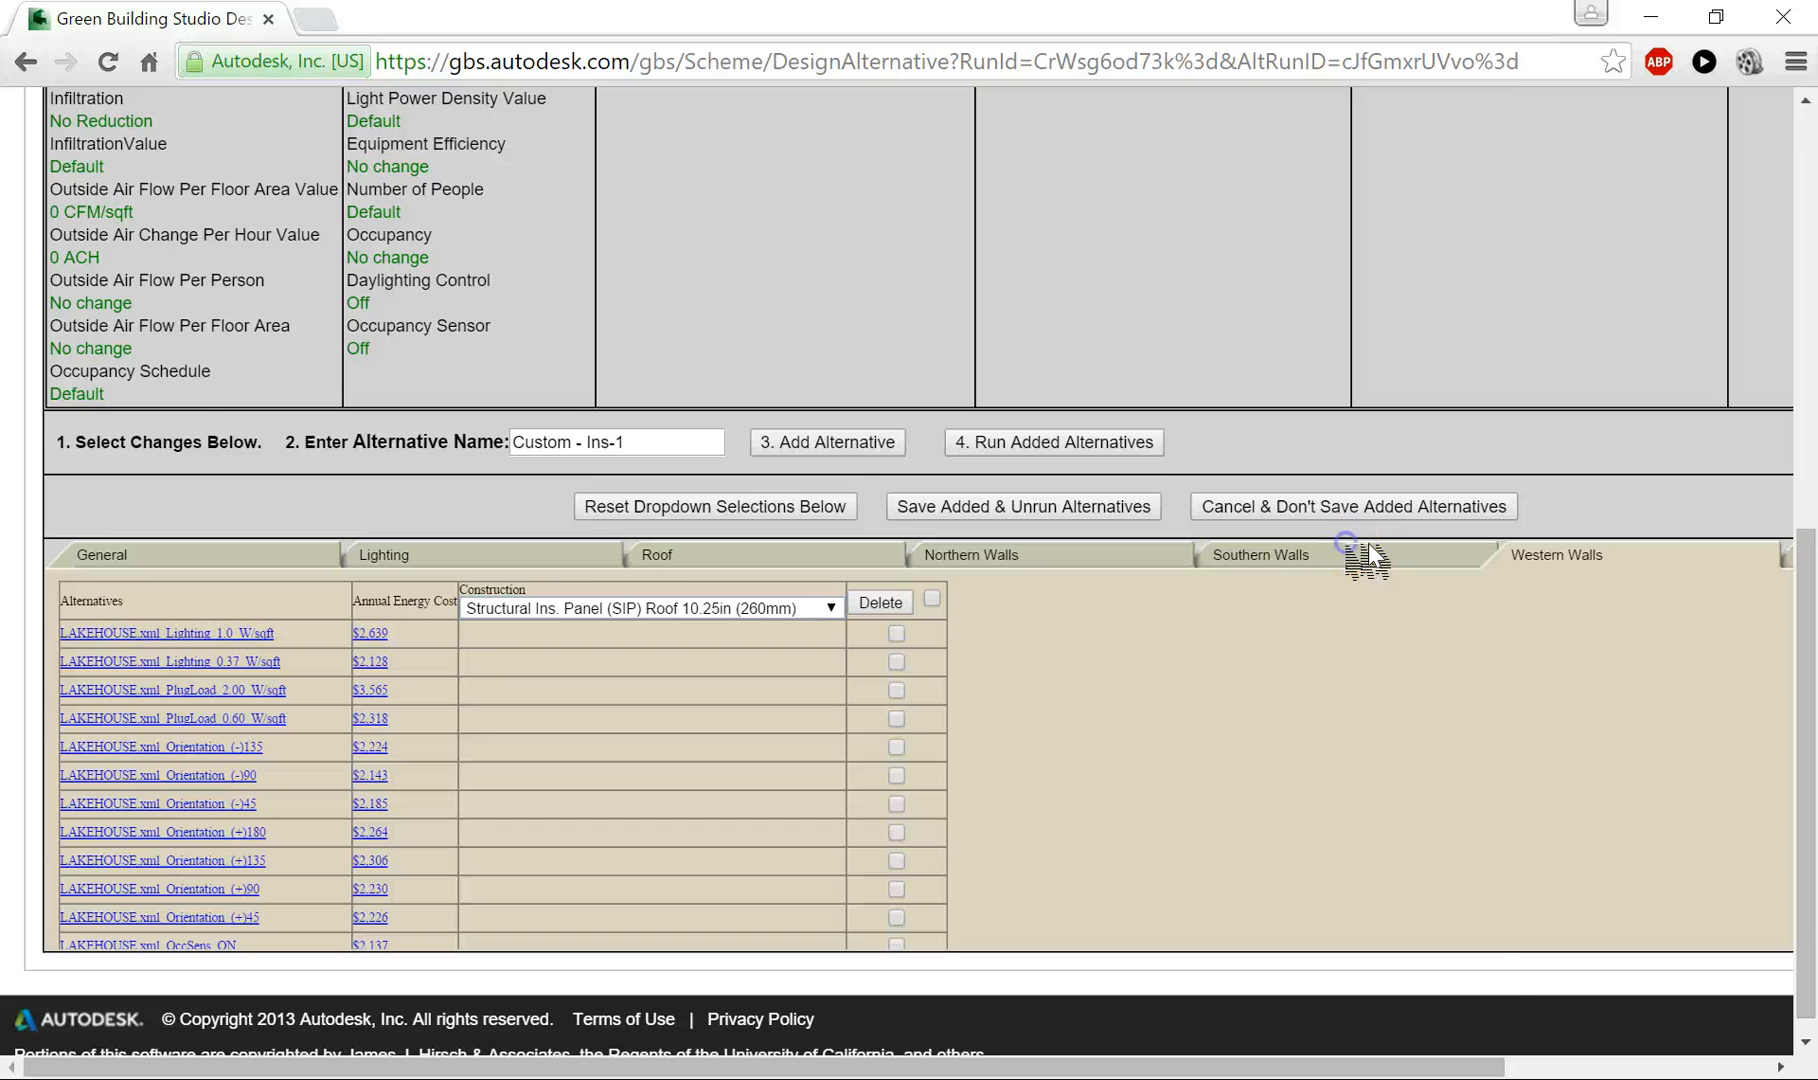
drag(1325, 1068, 1636, 1015)
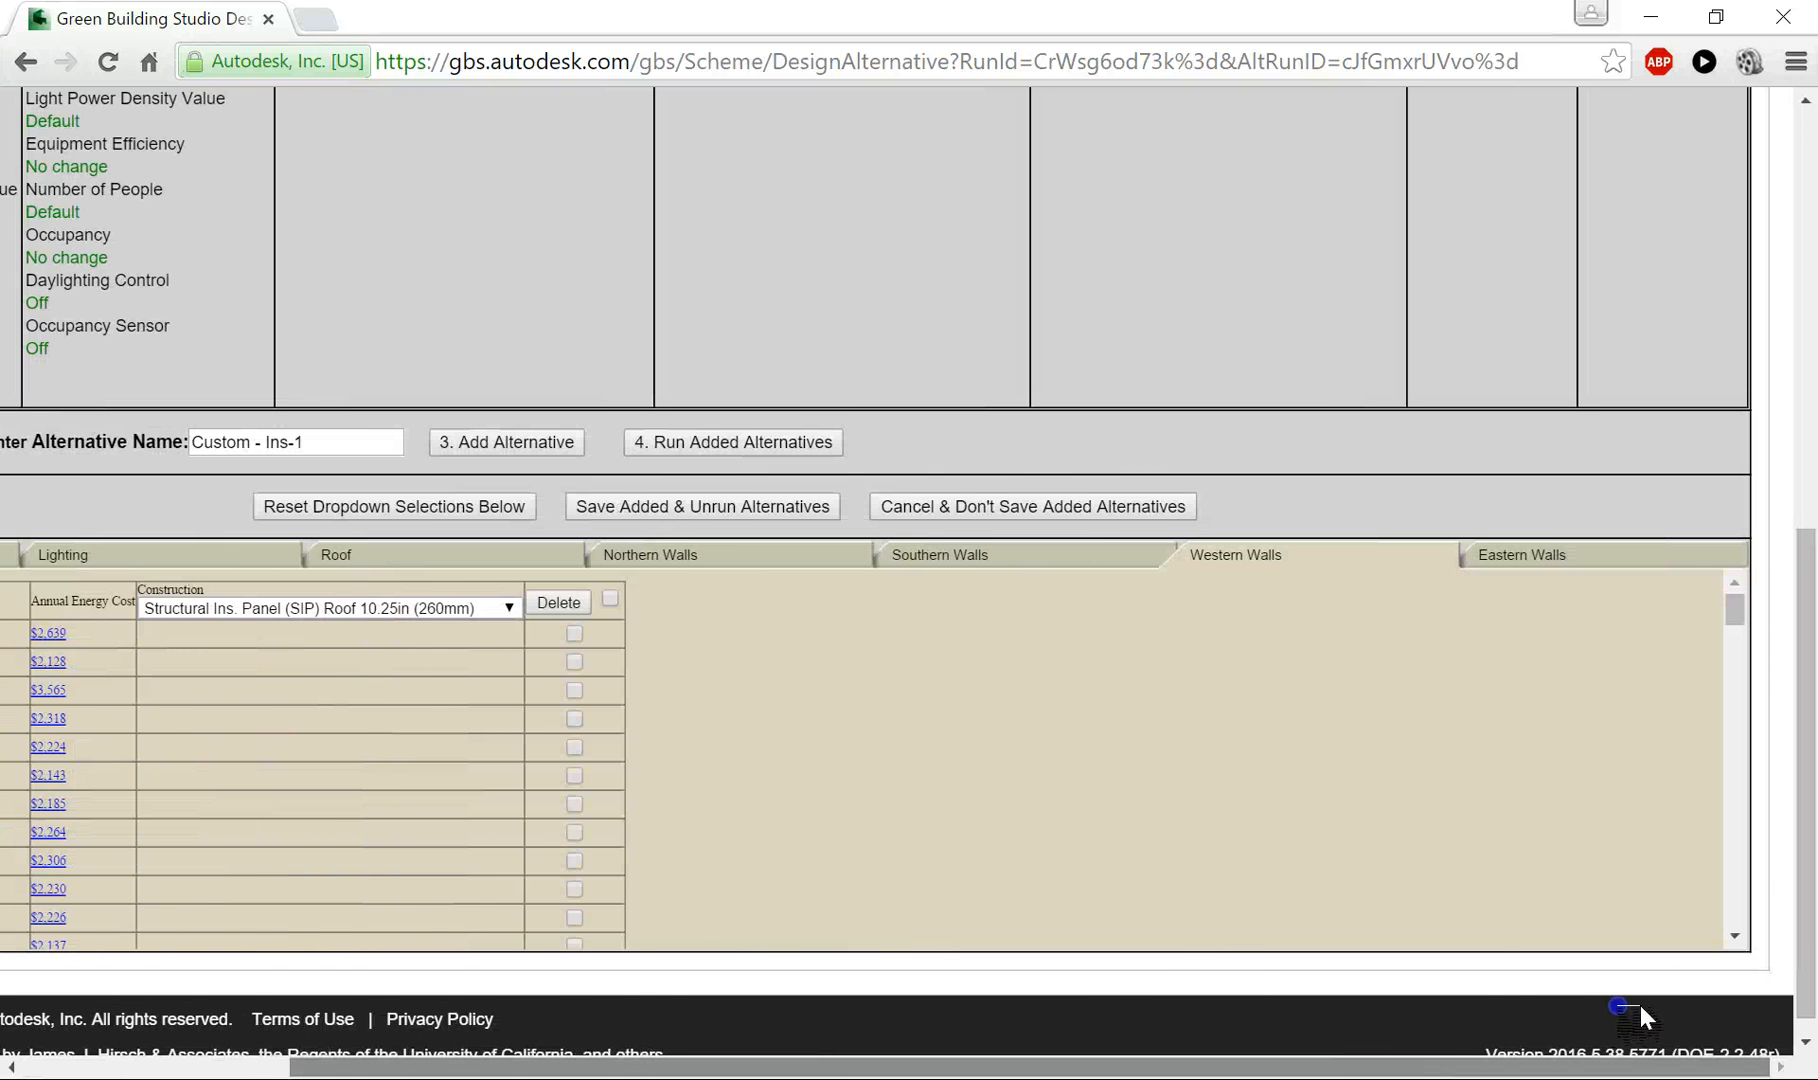
click(1555, 560)
click(290, 607)
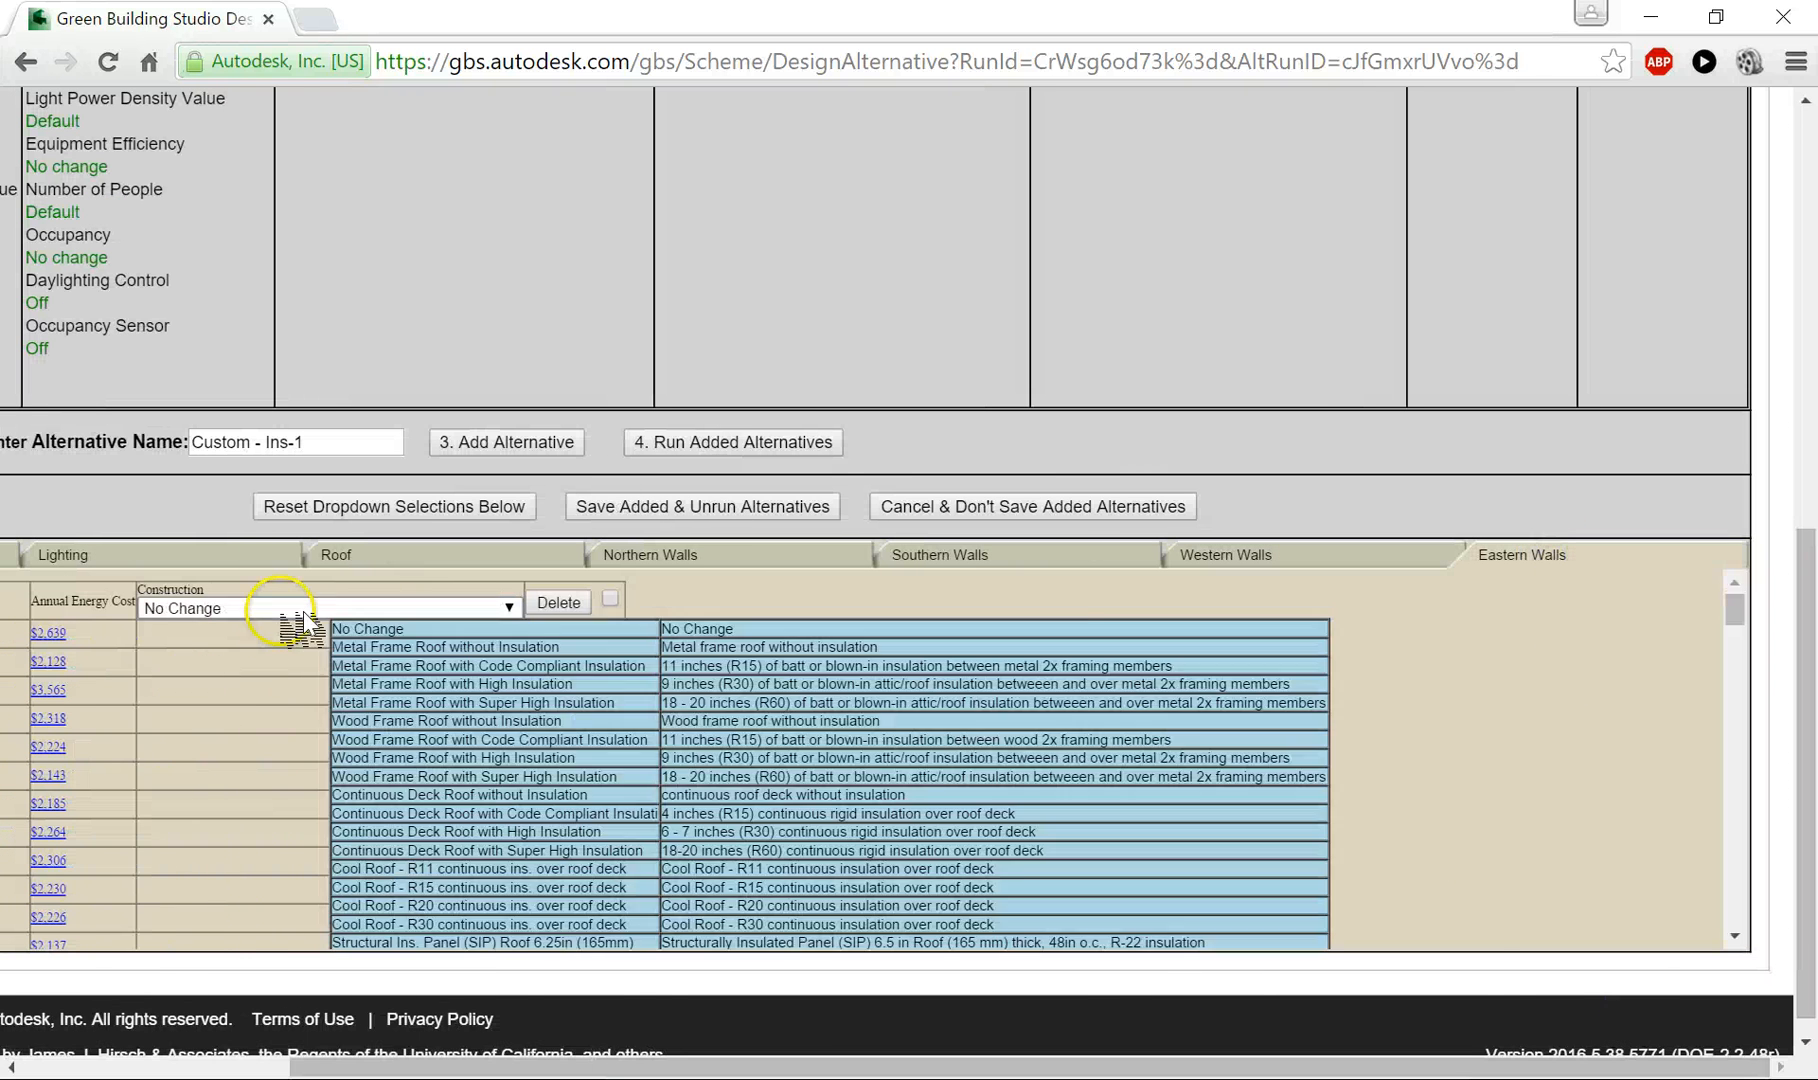
scroll(312, 795, down, 1)
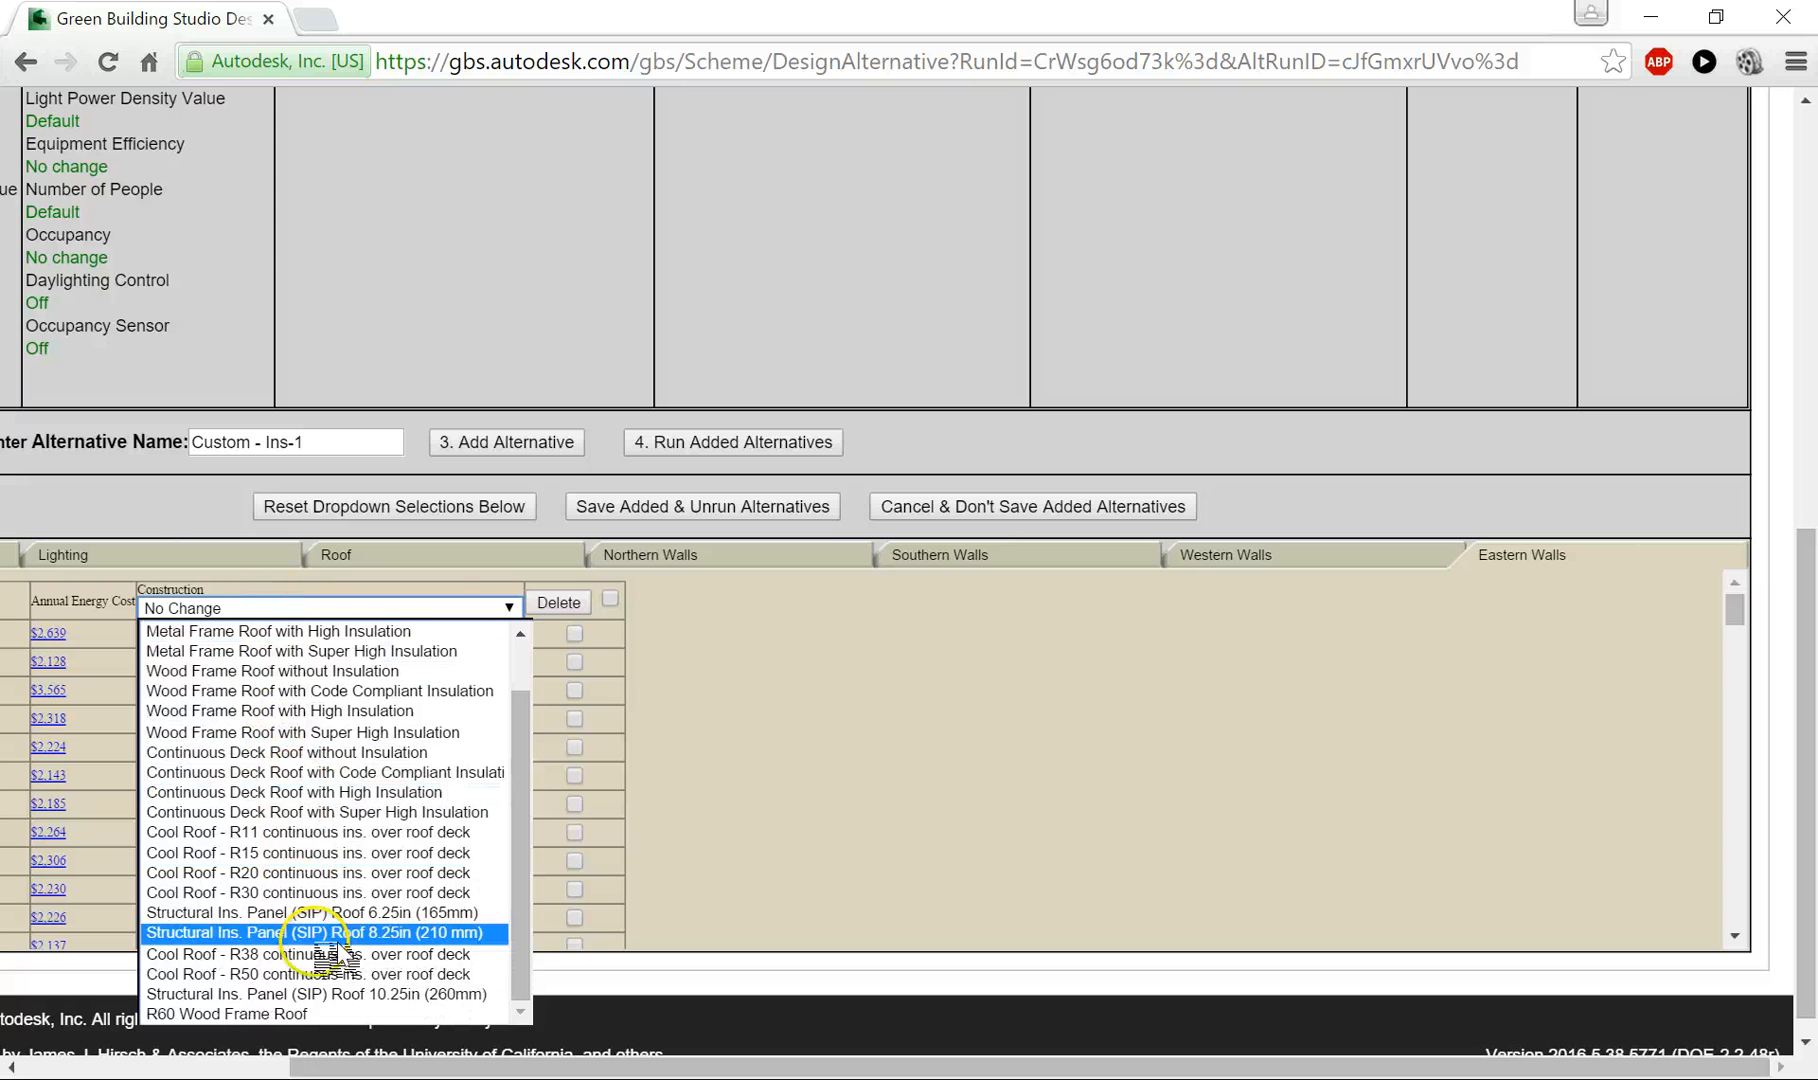
click(375, 994)
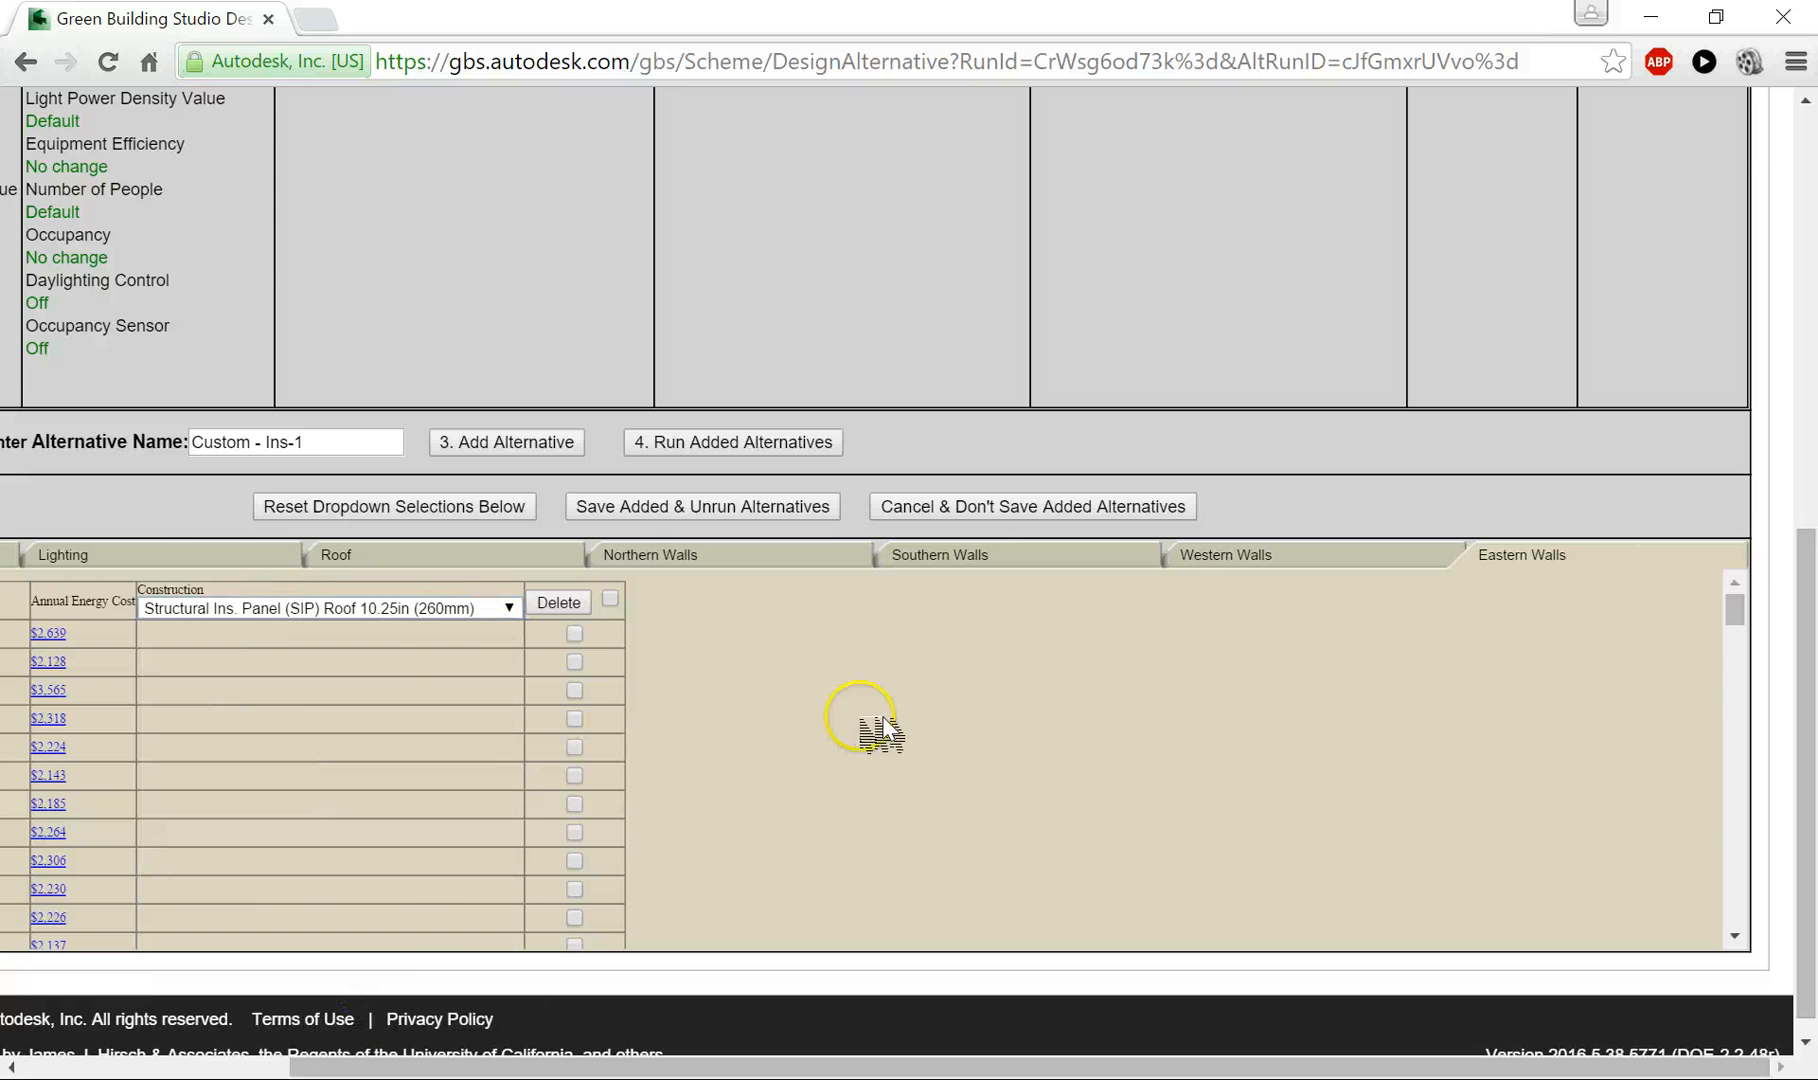
- Add the Custom - Ins-1 alternative to the list and submit the added alternatives for simulation
scroll(835, 670, up, 3)
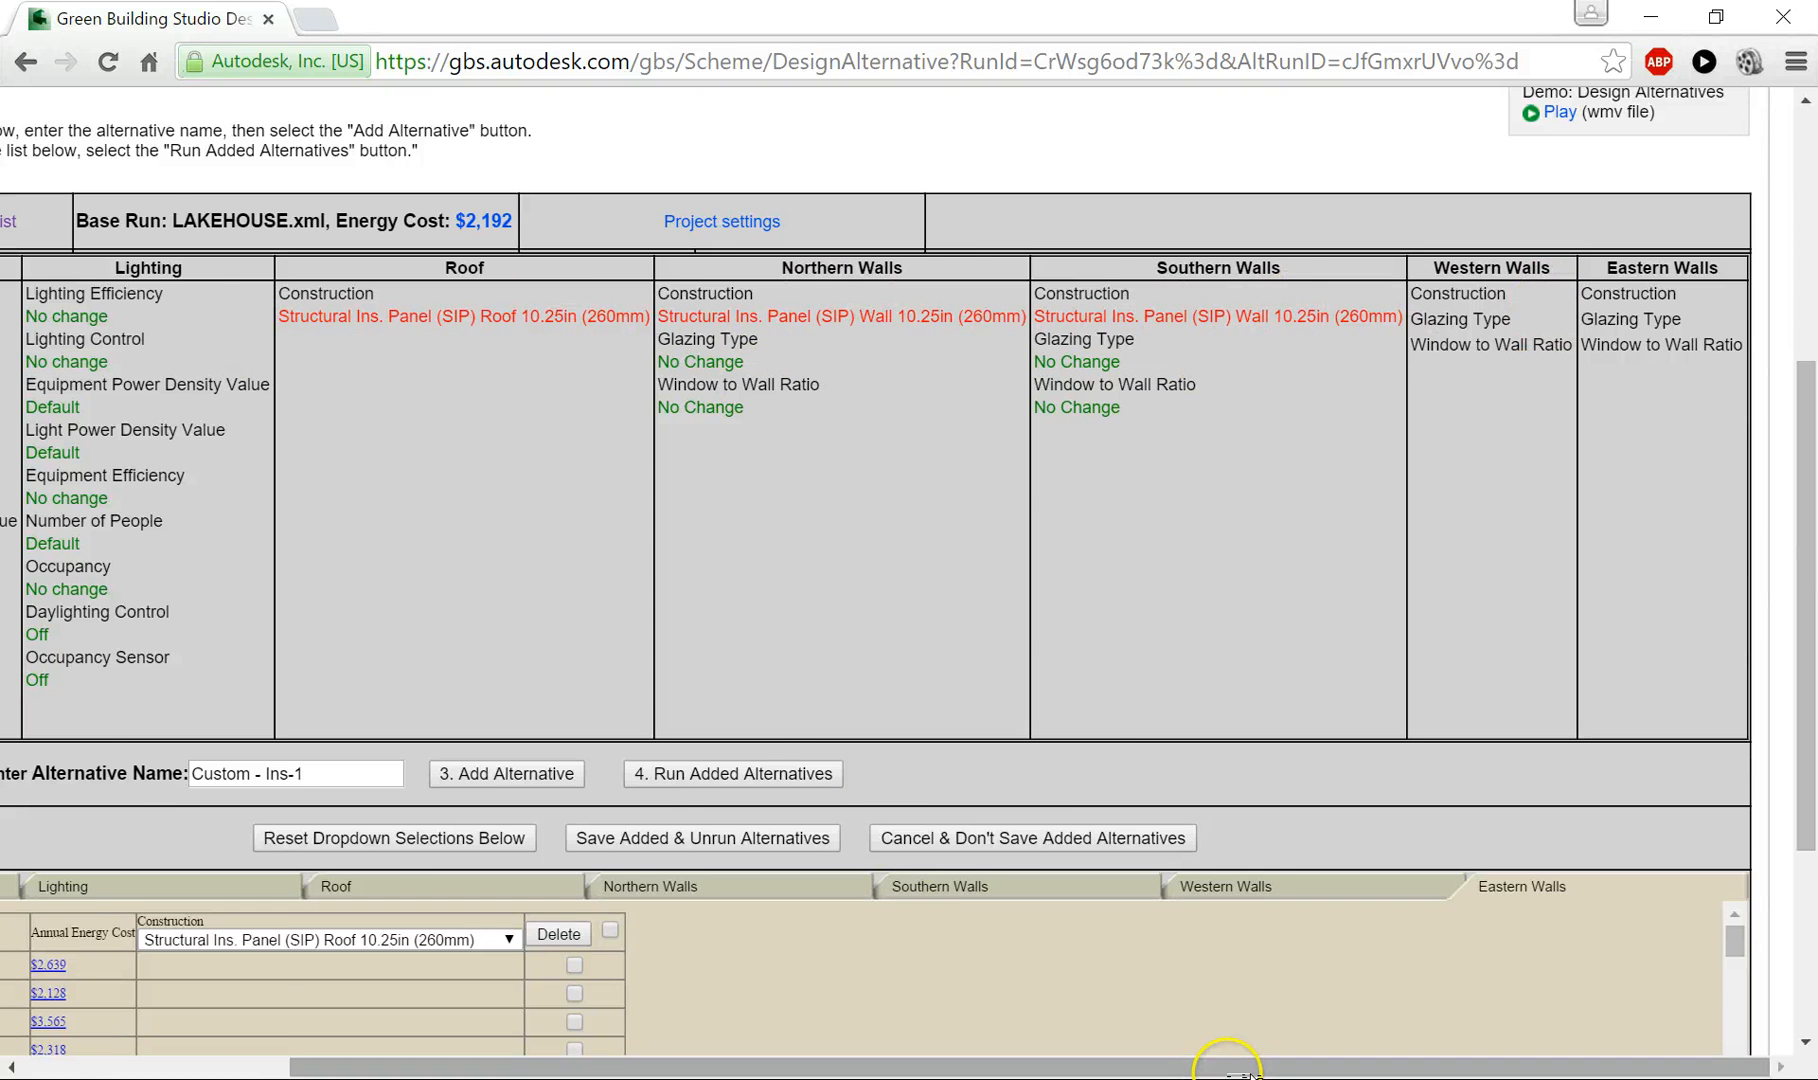
drag(1225, 1066, 958, 1066)
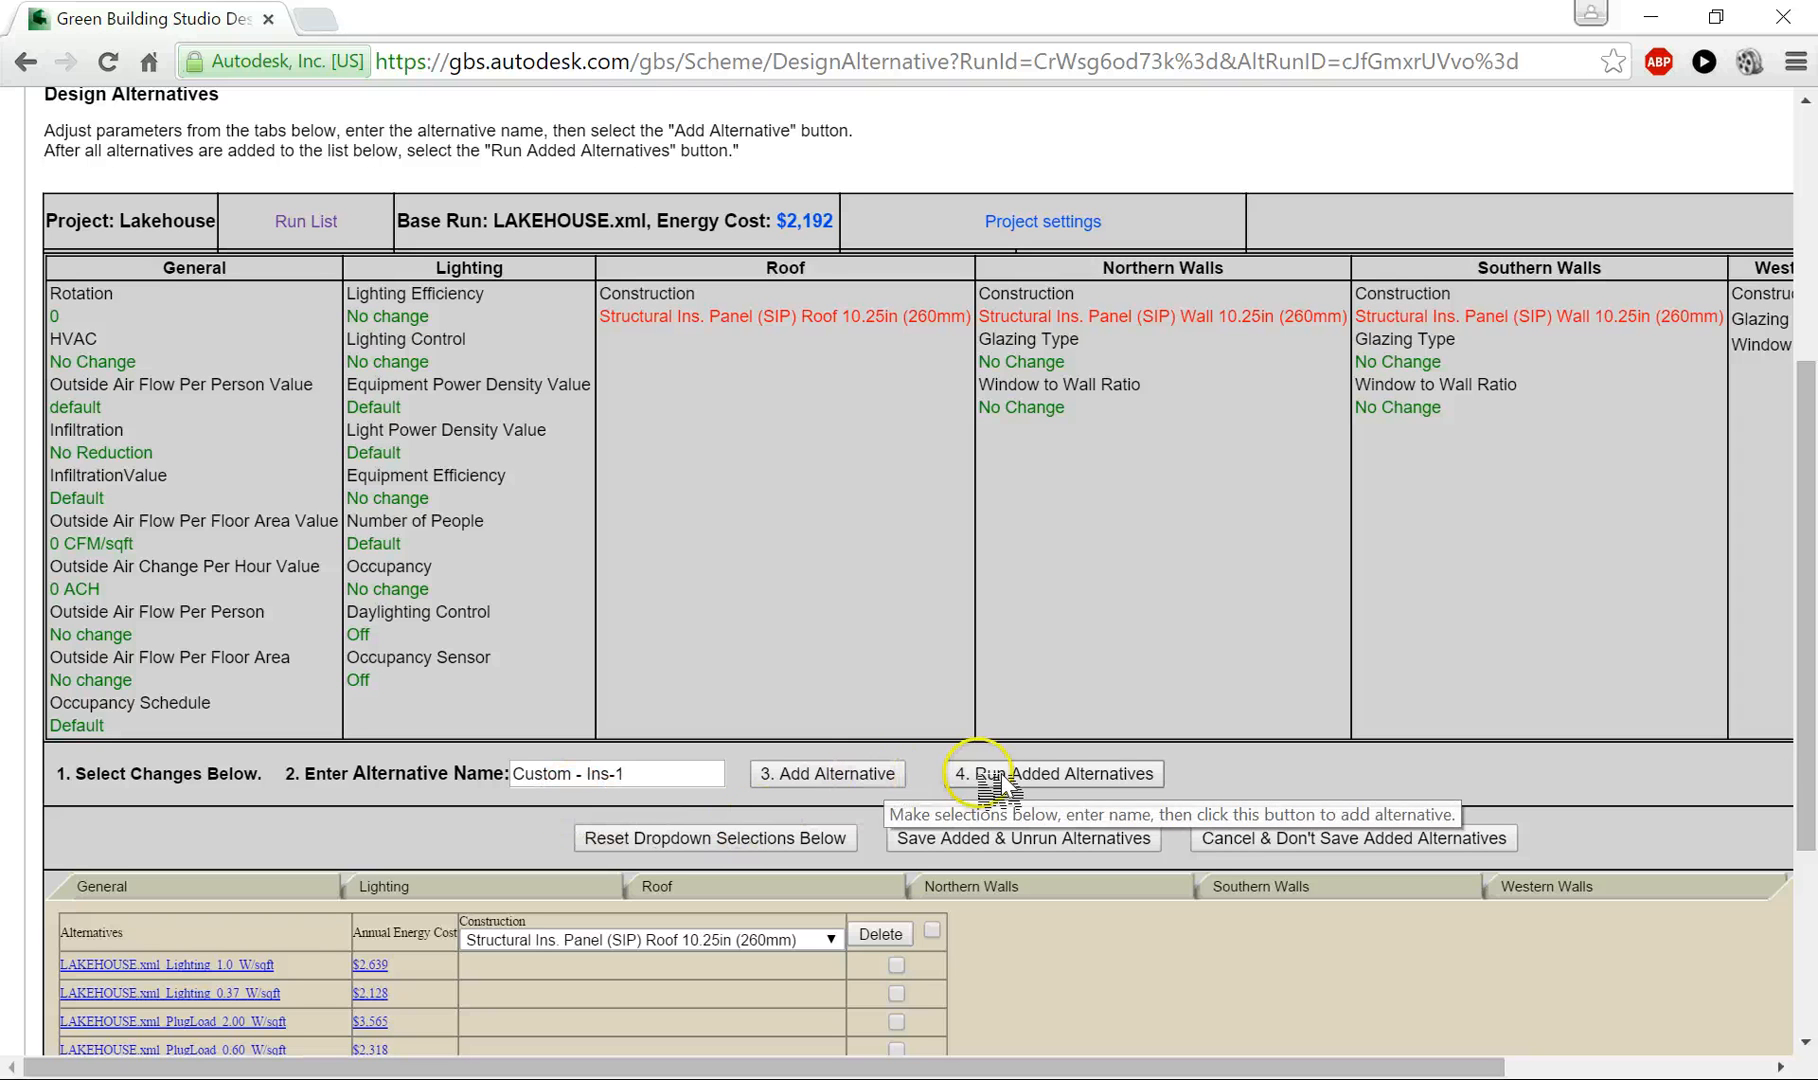
click(858, 778)
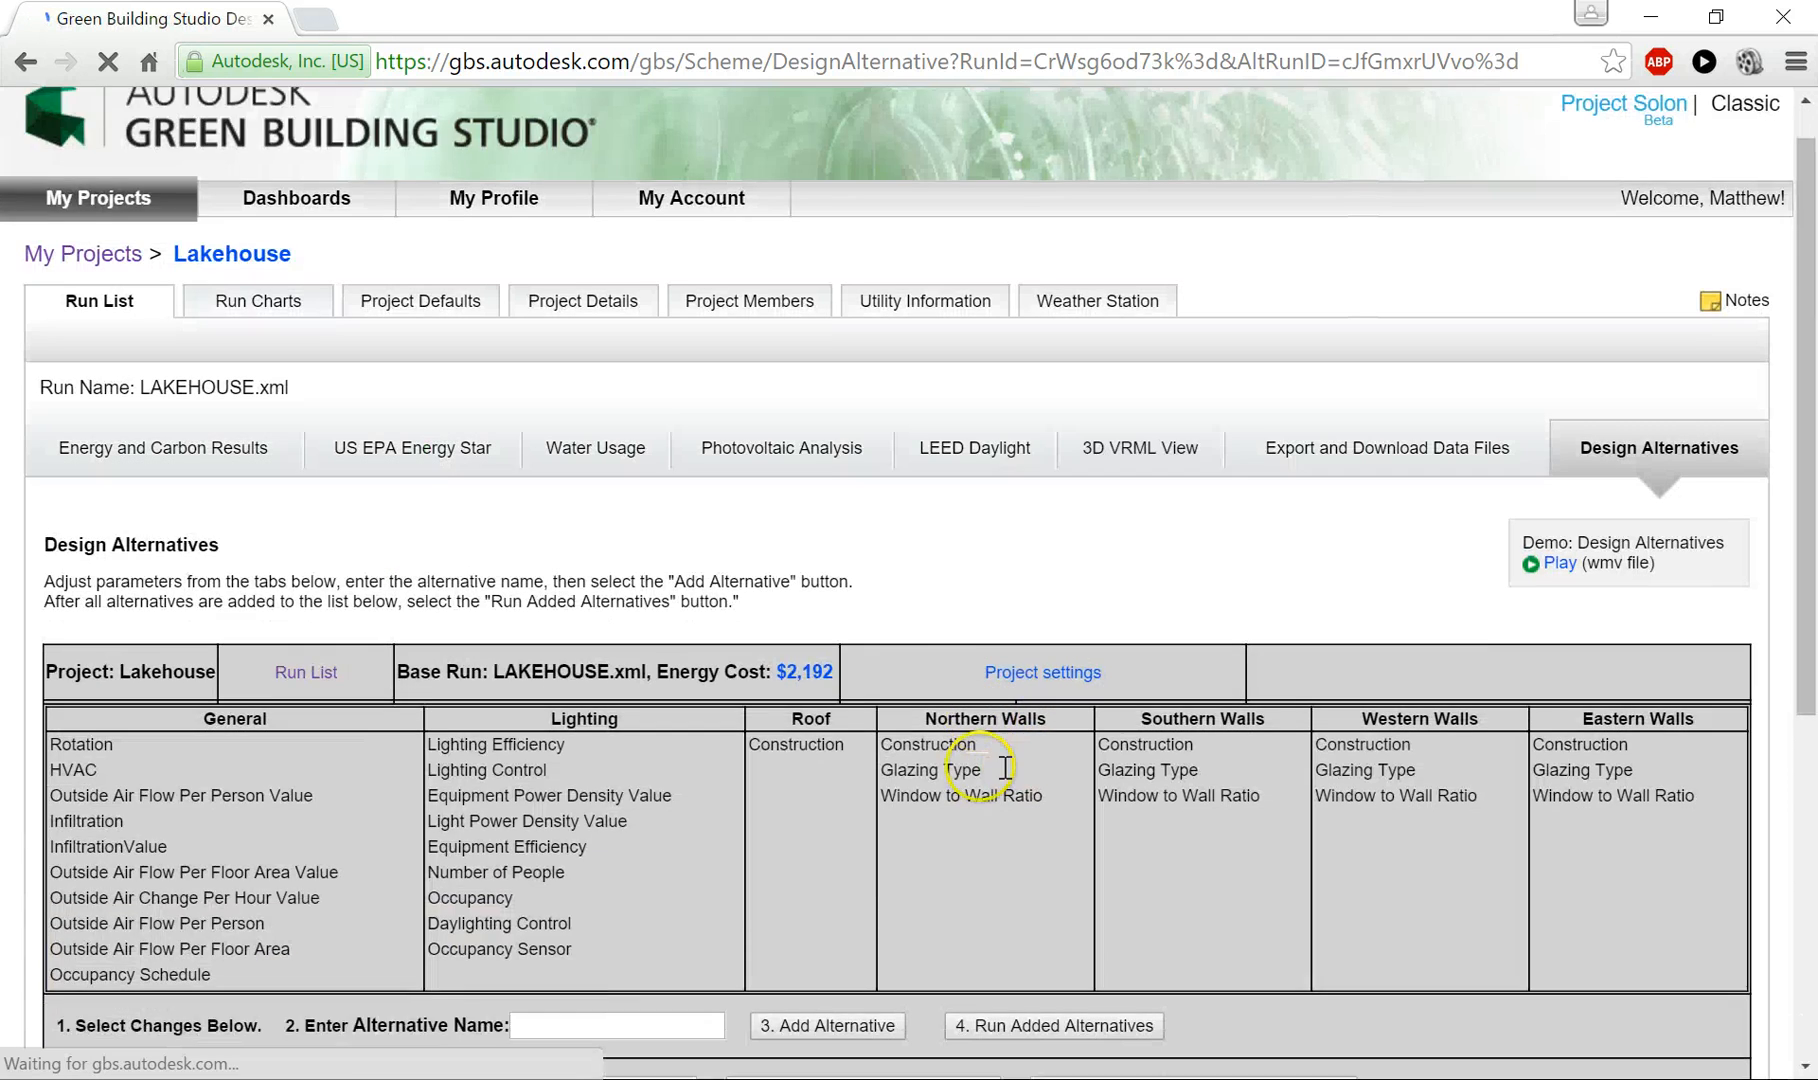
scroll(1000, 785, down, 1)
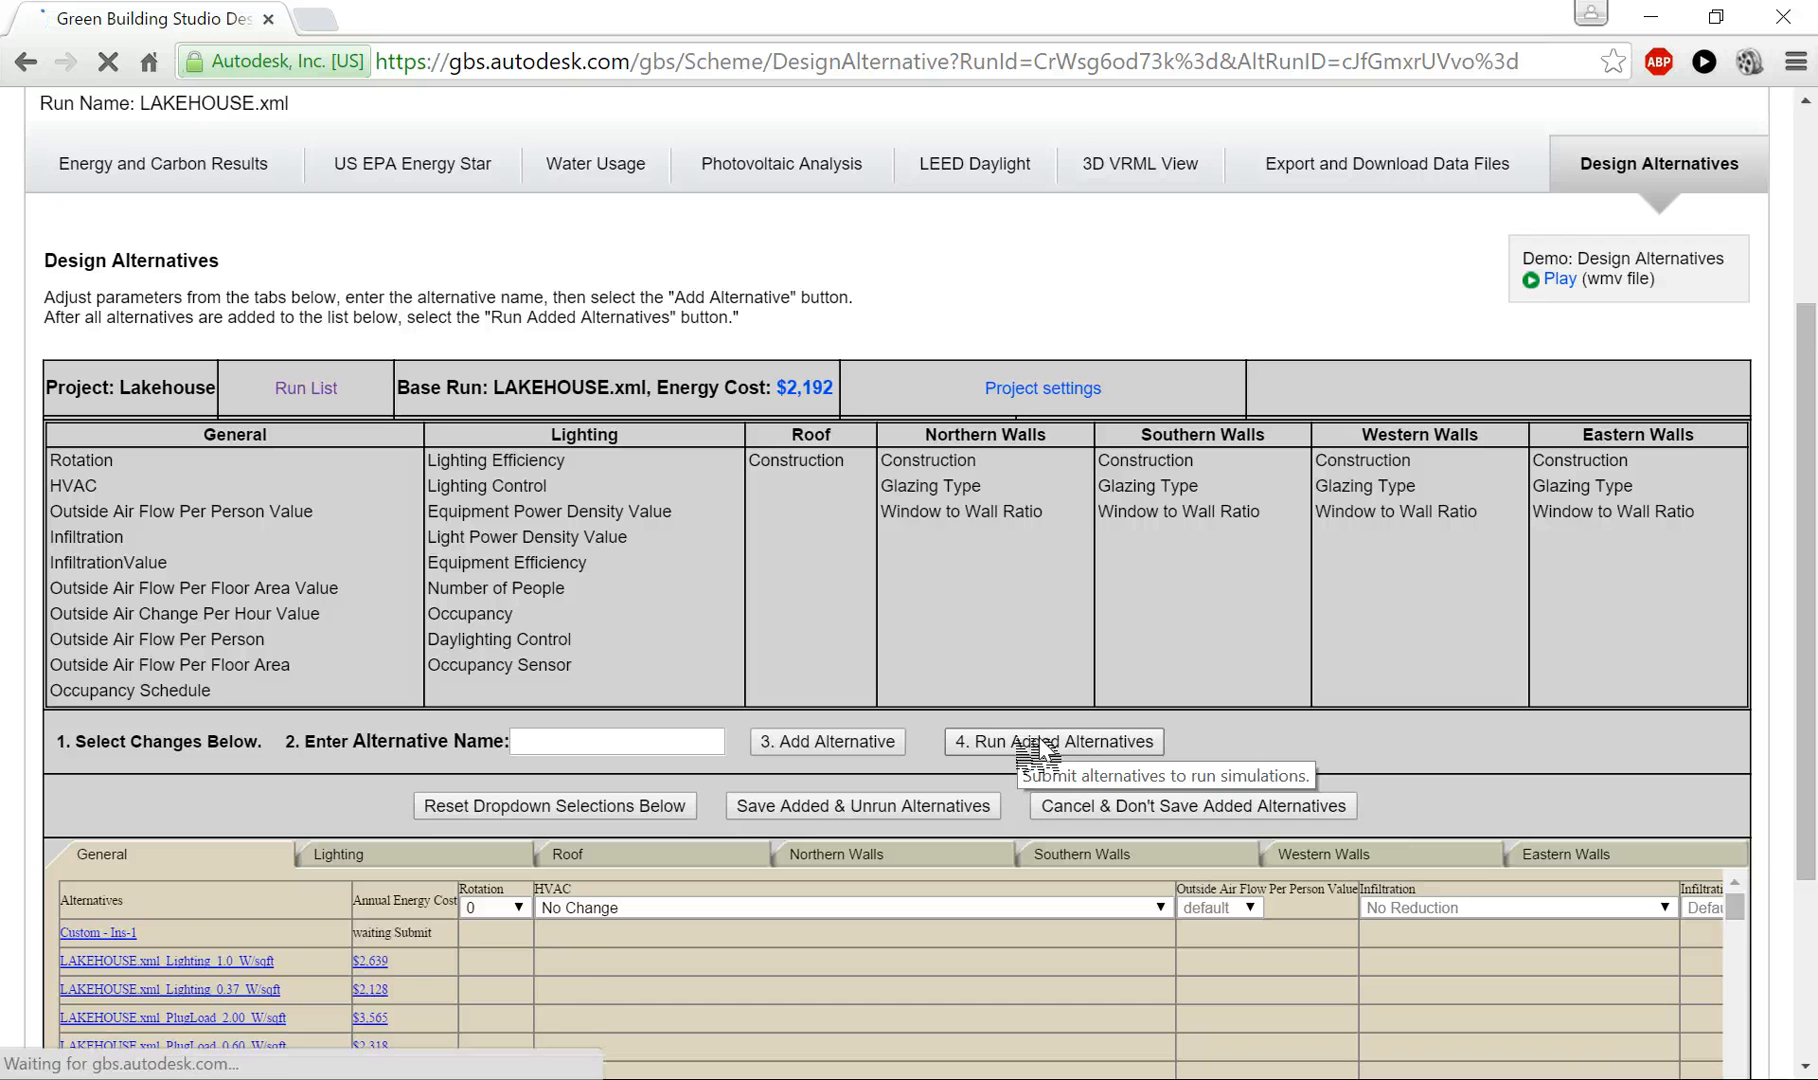
click(1040, 746)
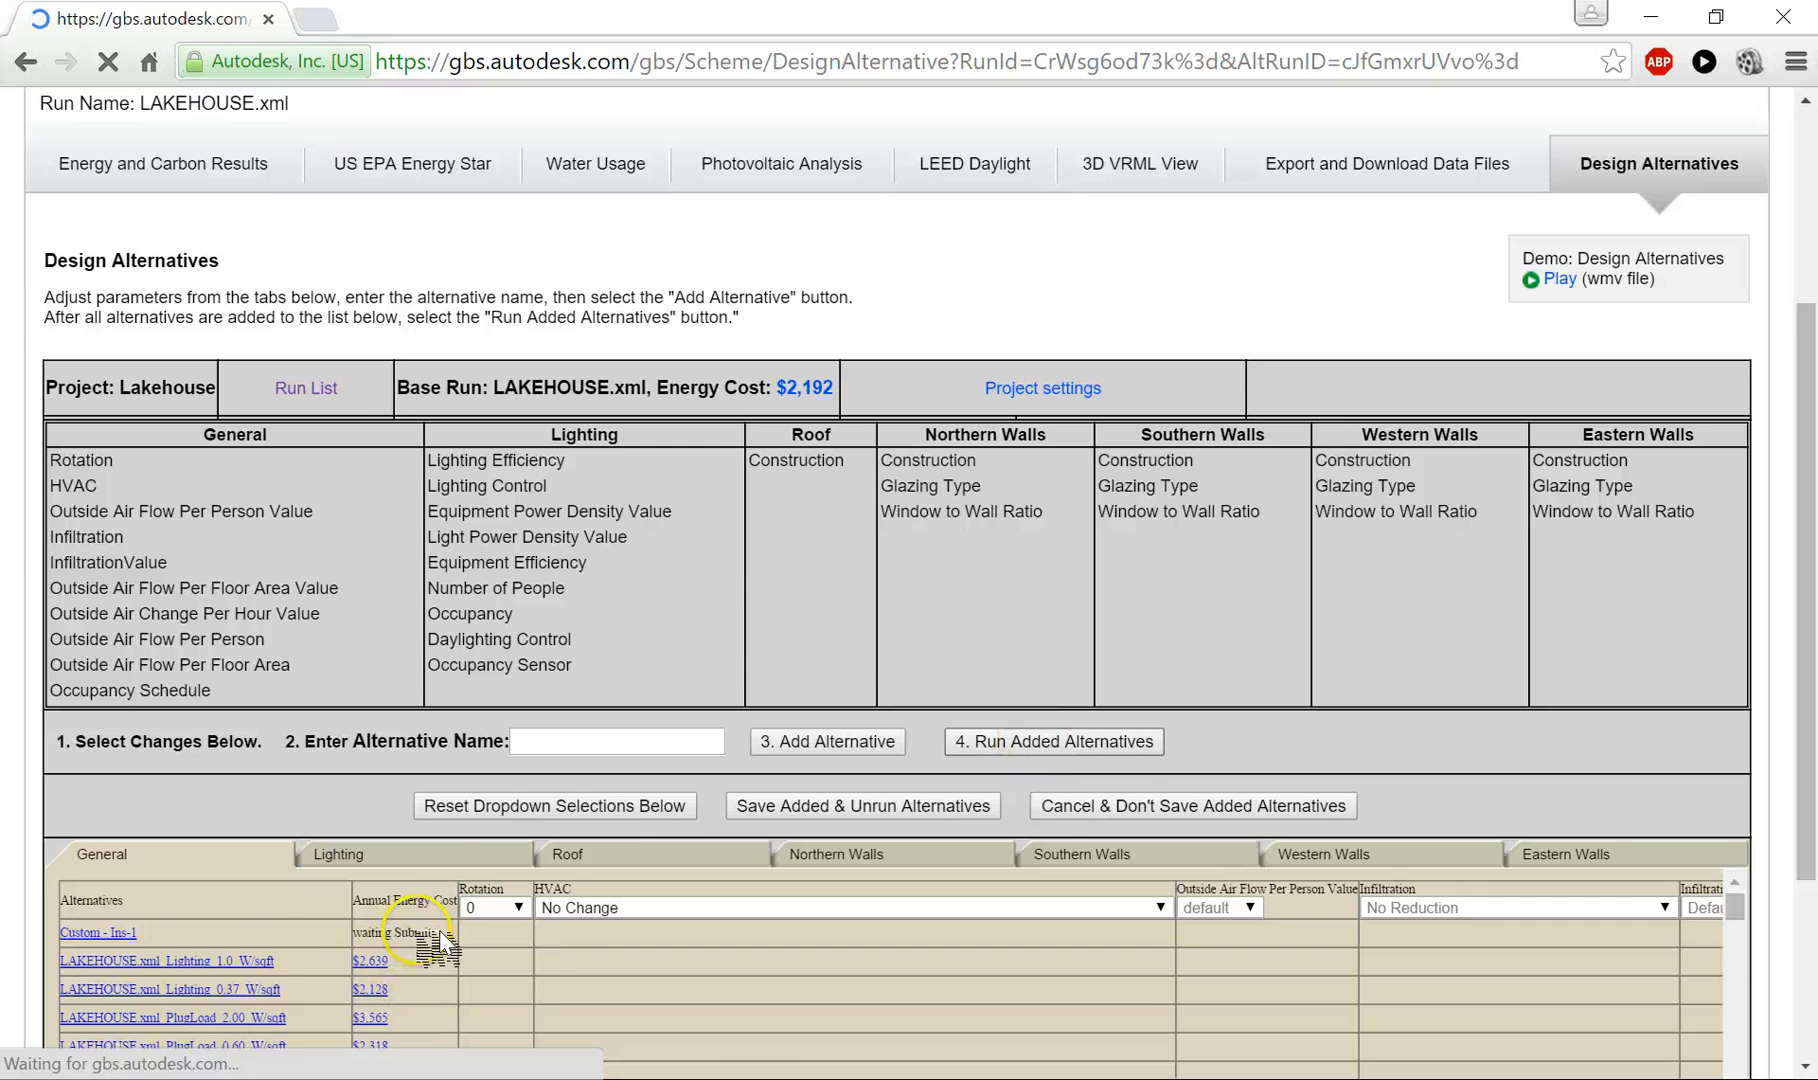
scroll(405, 945, down, 5)
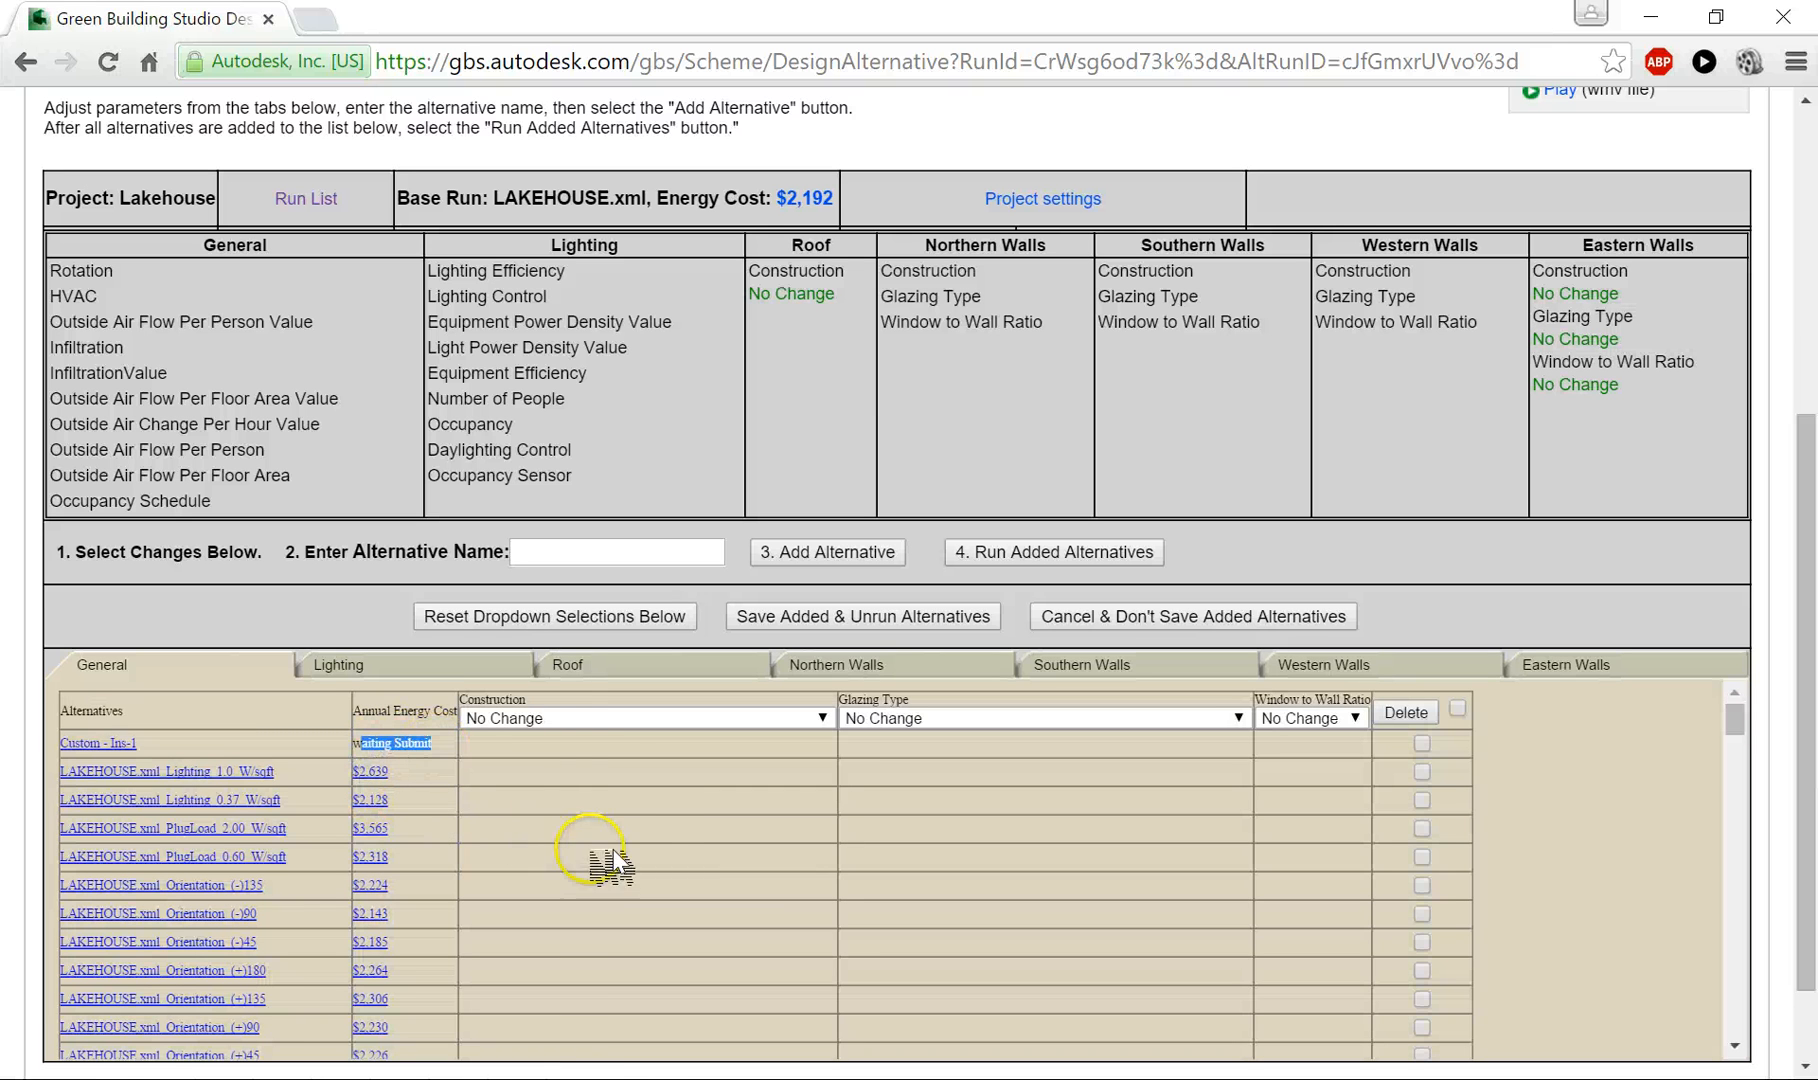
click(1080, 563)
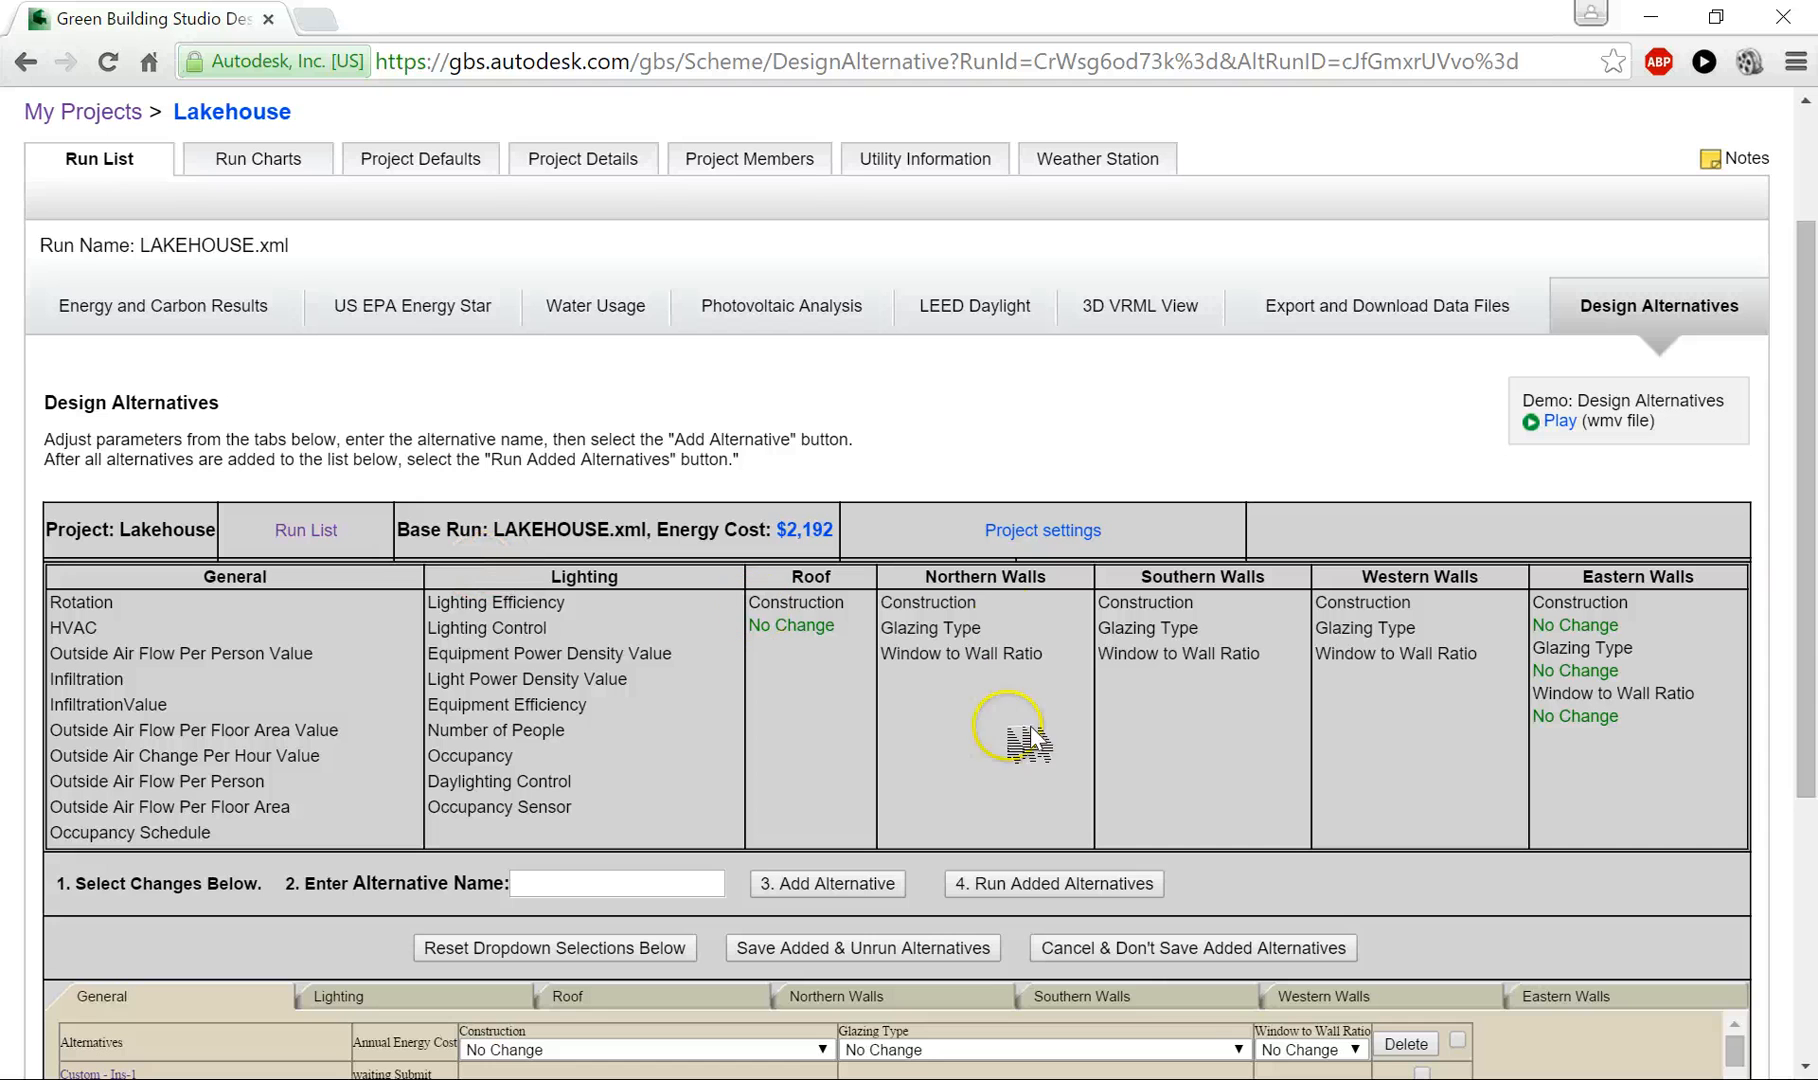
- Open the Lakehouse project's run charts and compare the annual energy costs of Custom - Ins-1 and the other runs
click(262, 162)
click(258, 160)
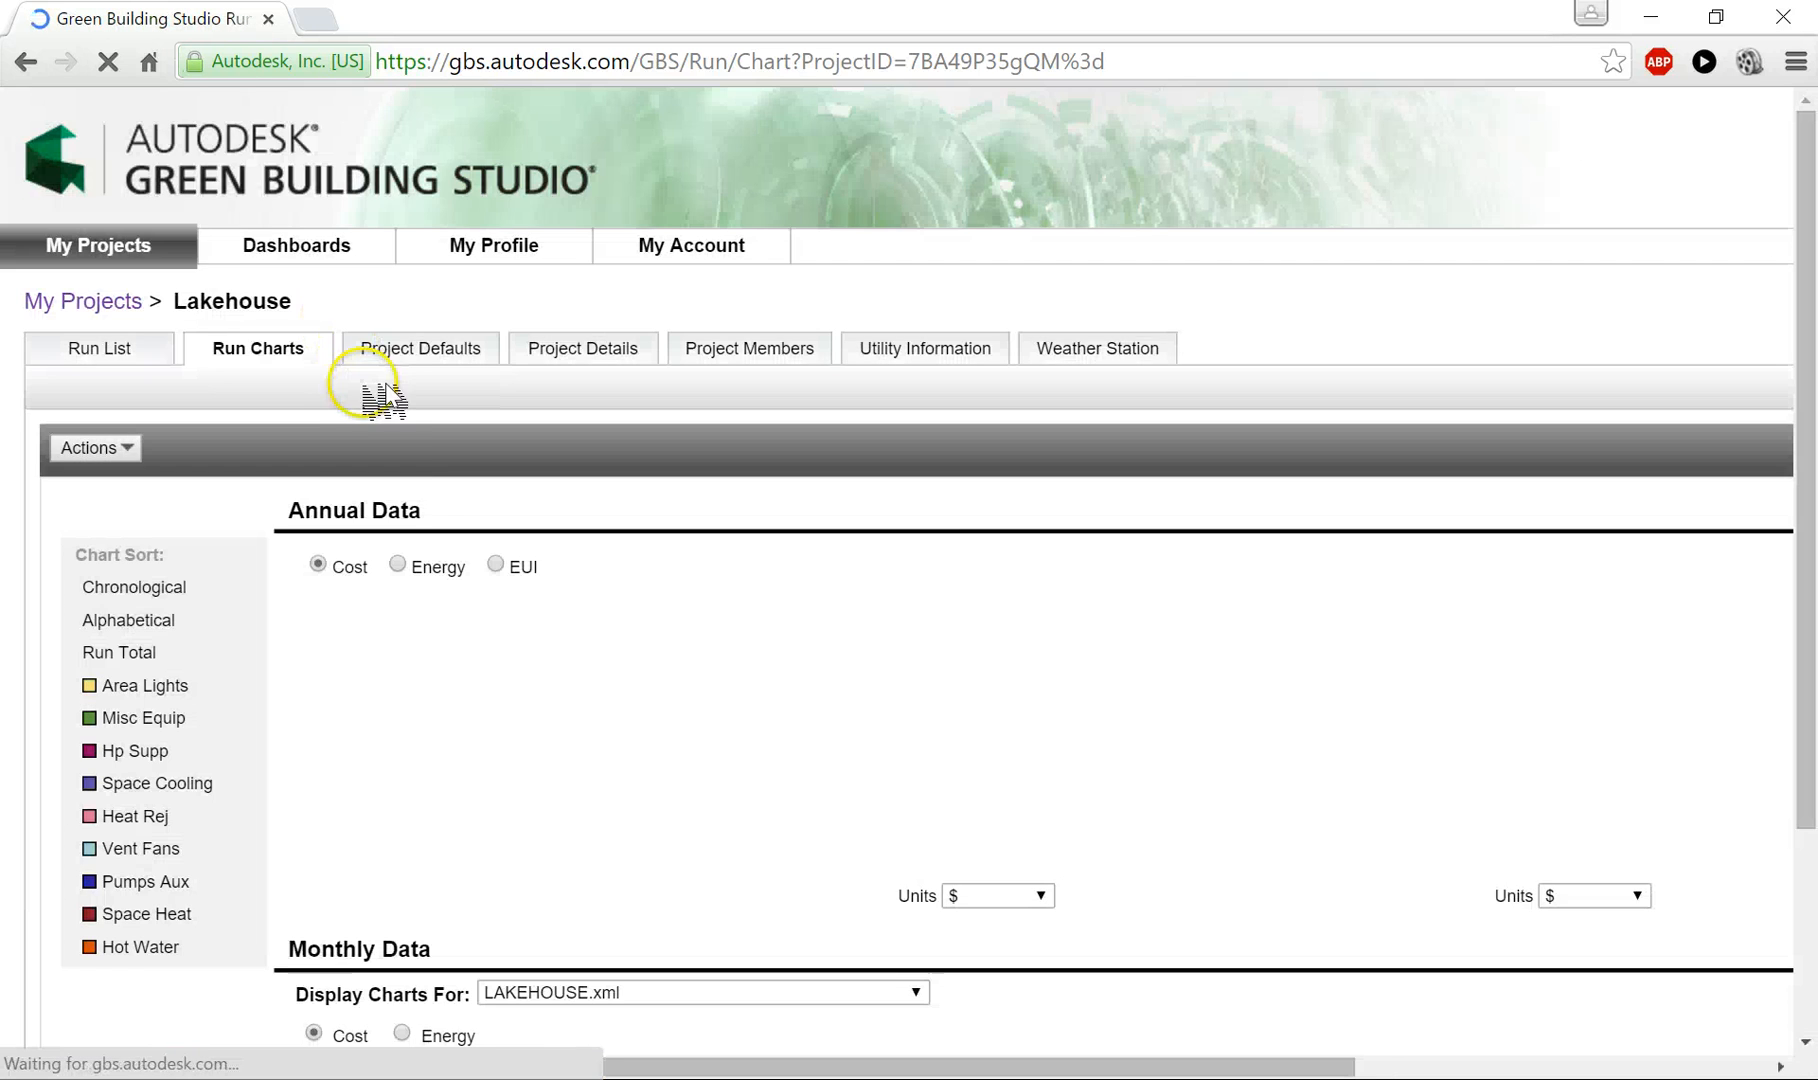
scroll(567, 598, down, 4)
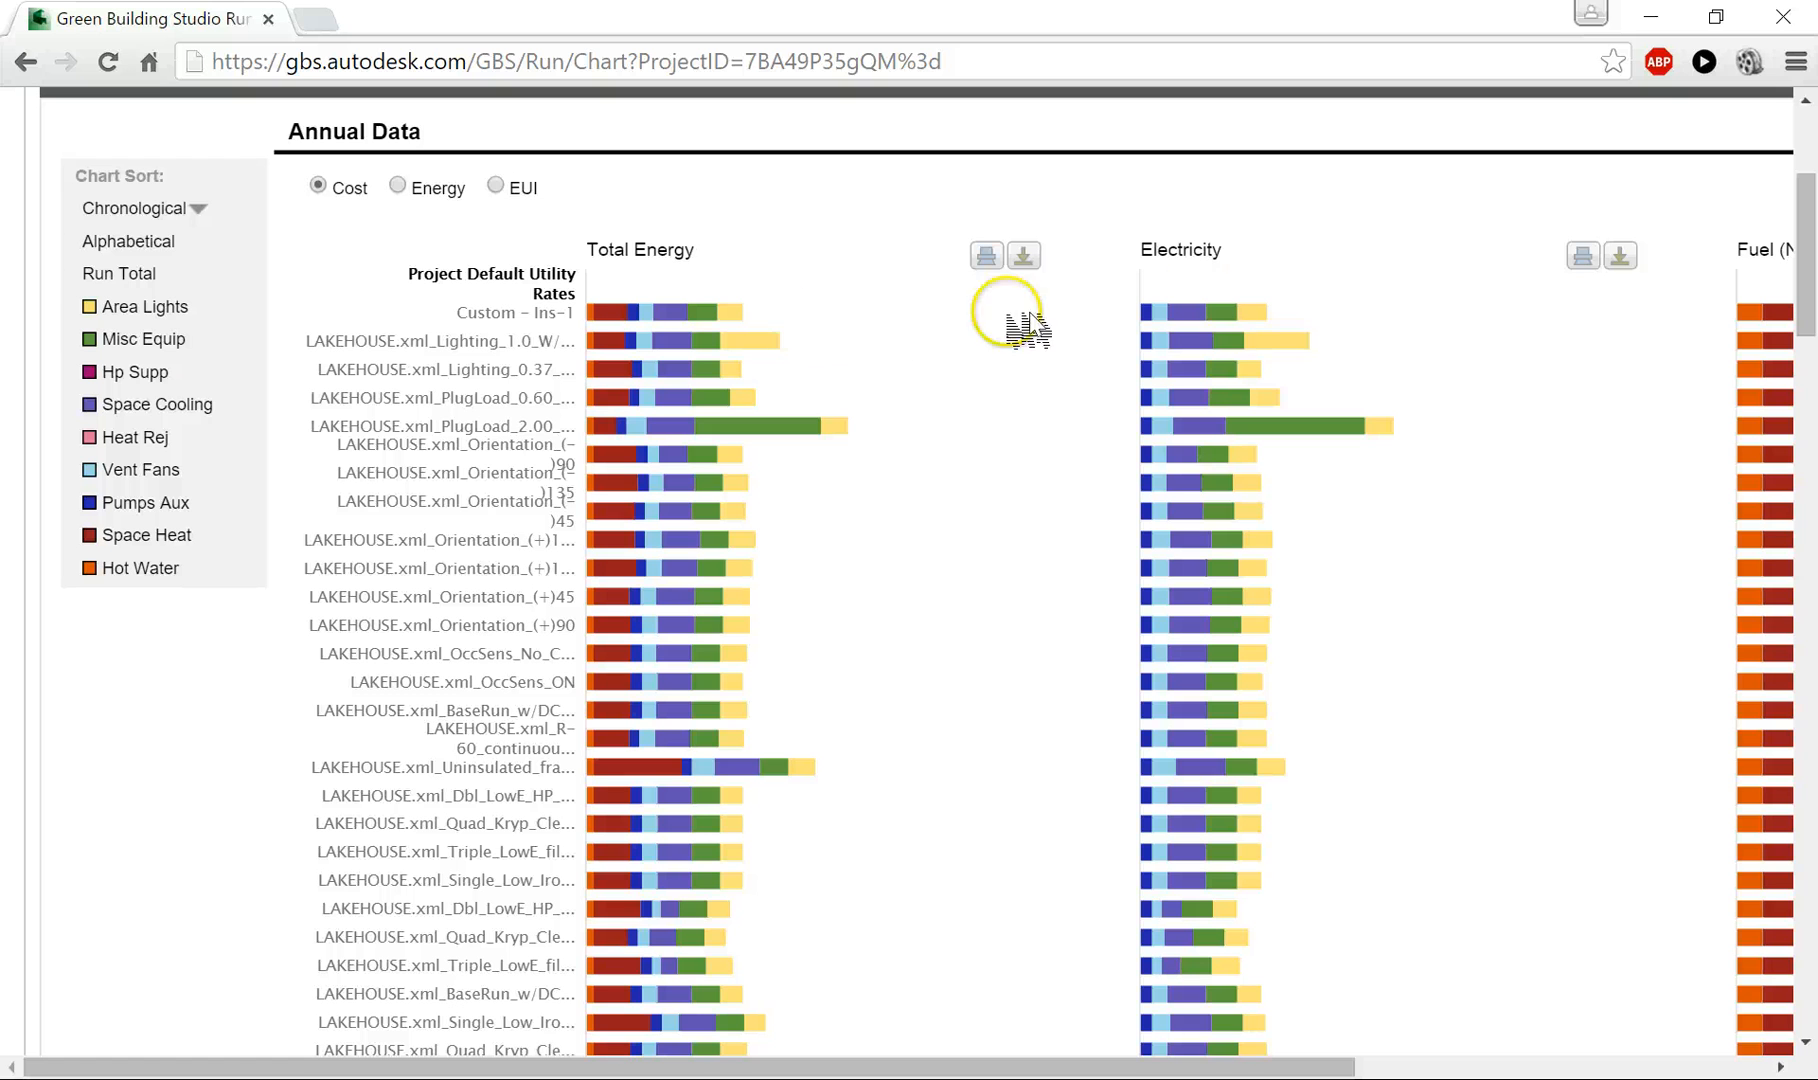
mouse_move(760, 320)
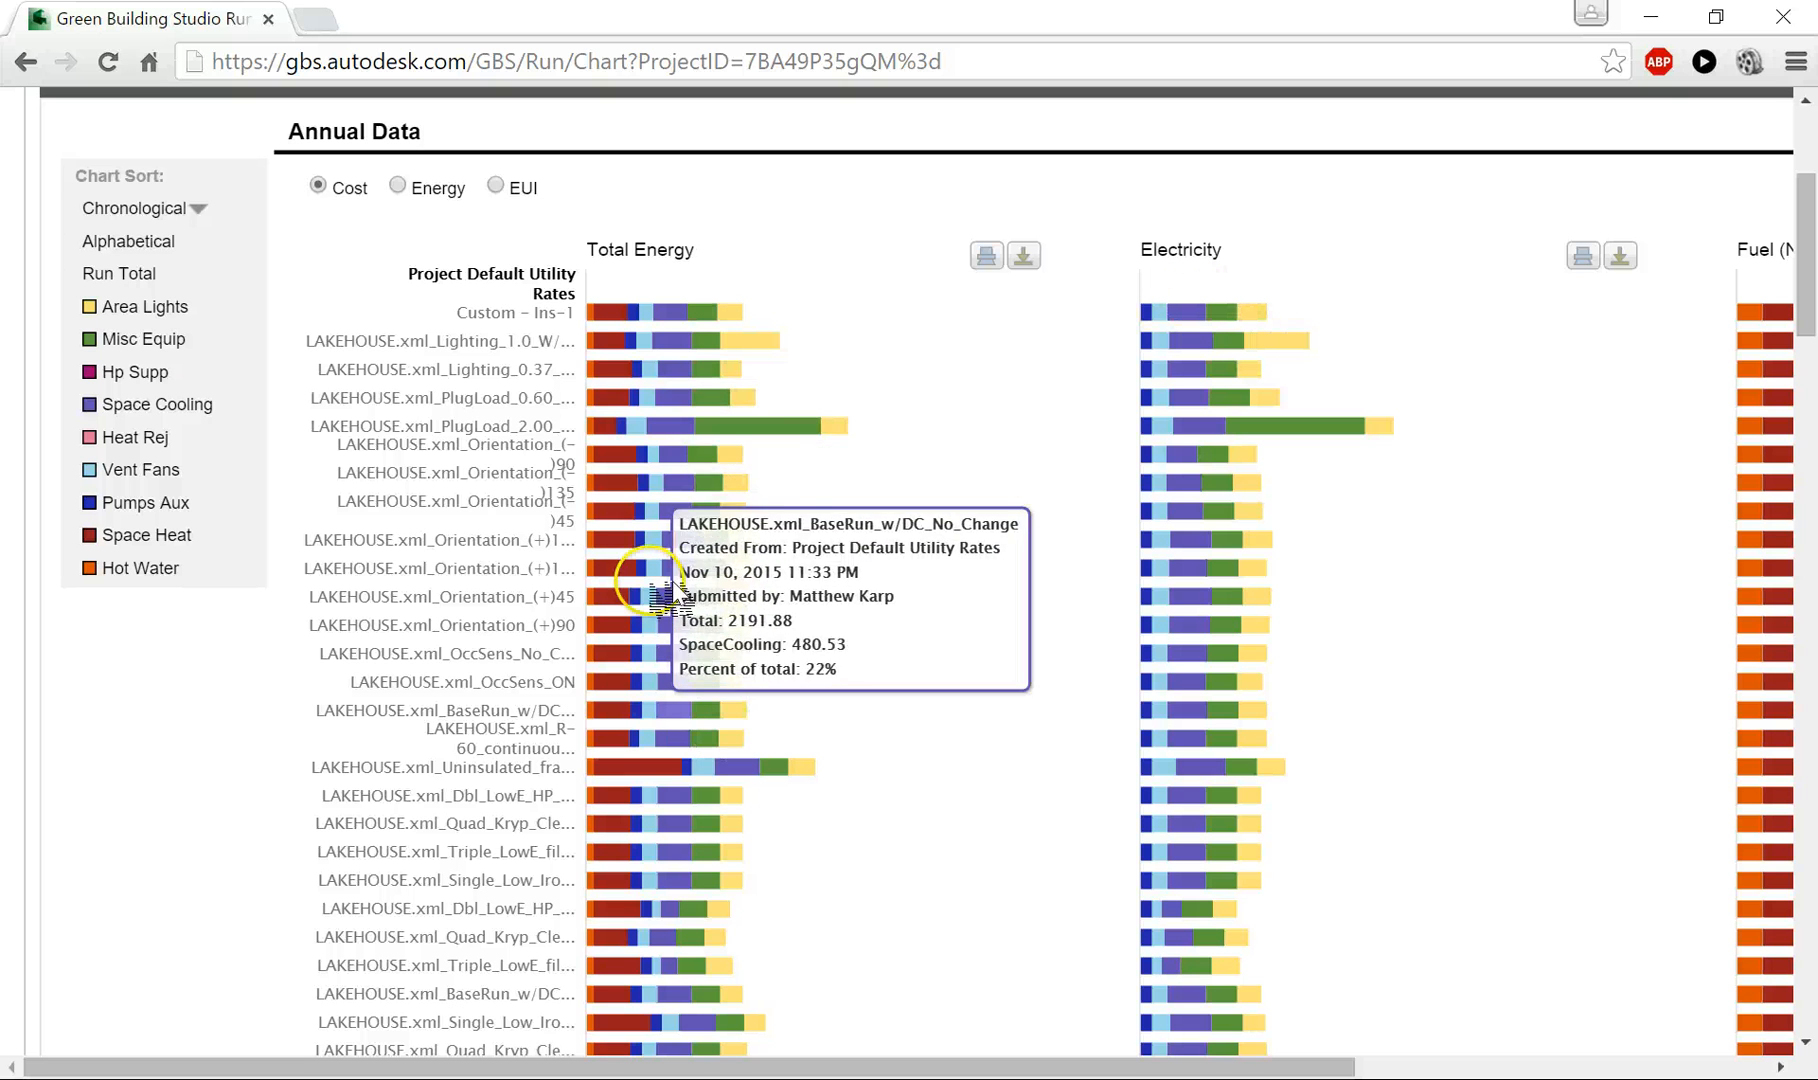
mouse_move(611, 397)
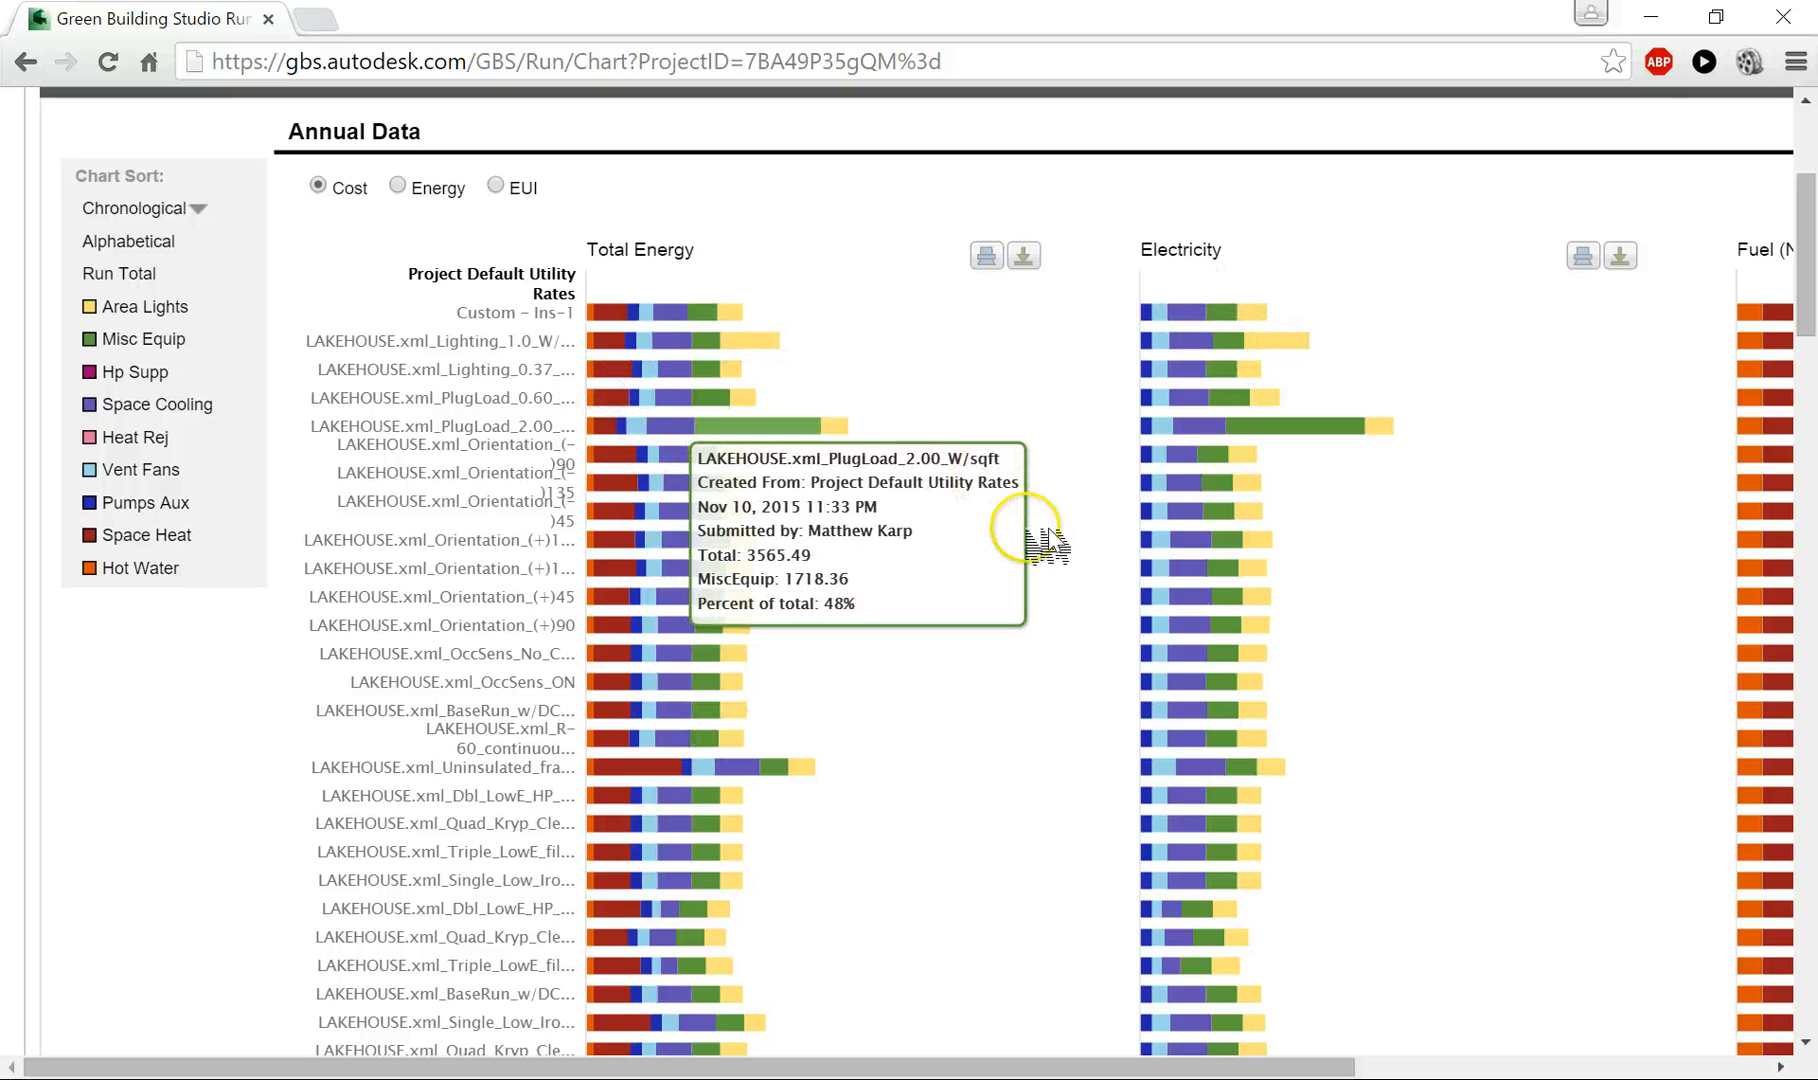
scroll(1030, 515, up, 3)
scroll(1030, 515, up, 2)
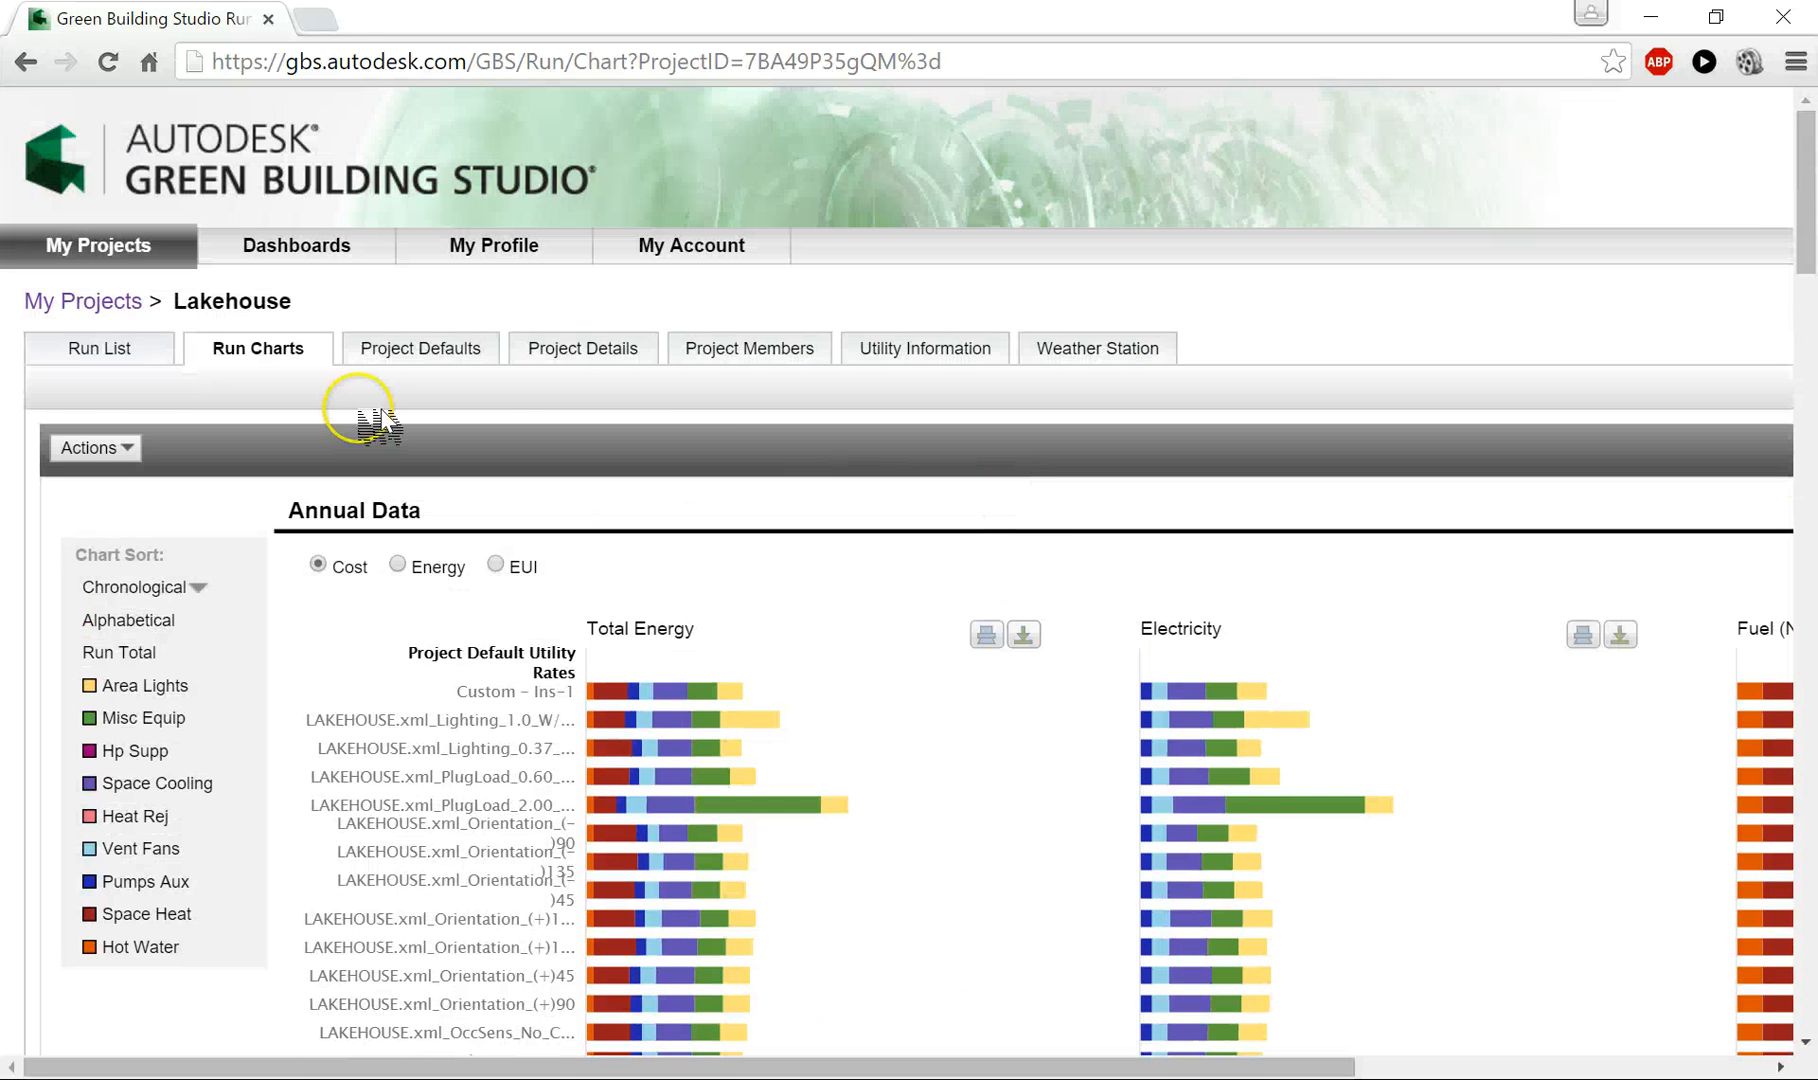
- Return to the Lakehouse run list and open the results of the alternate run LAKEHOUSE.xml_12/5
click(89, 349)
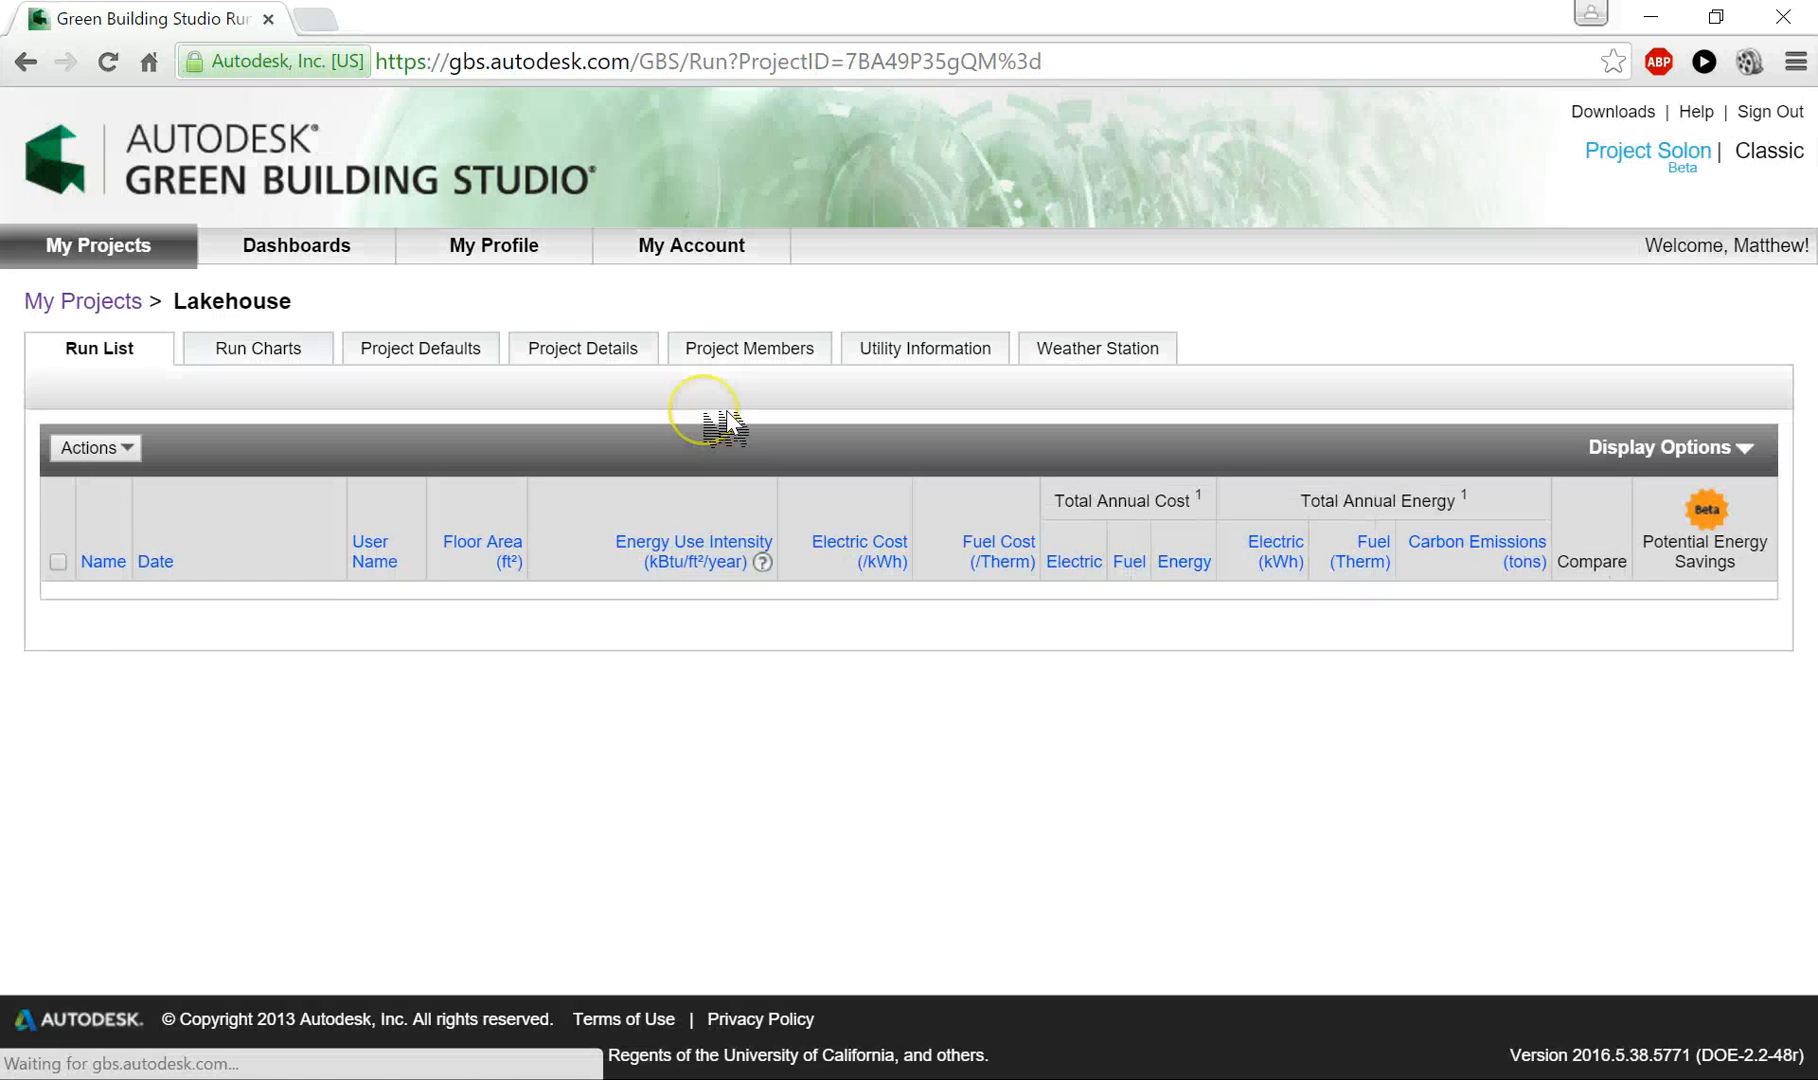
scroll(725, 428, down, 2)
scroll(725, 428, down, 3)
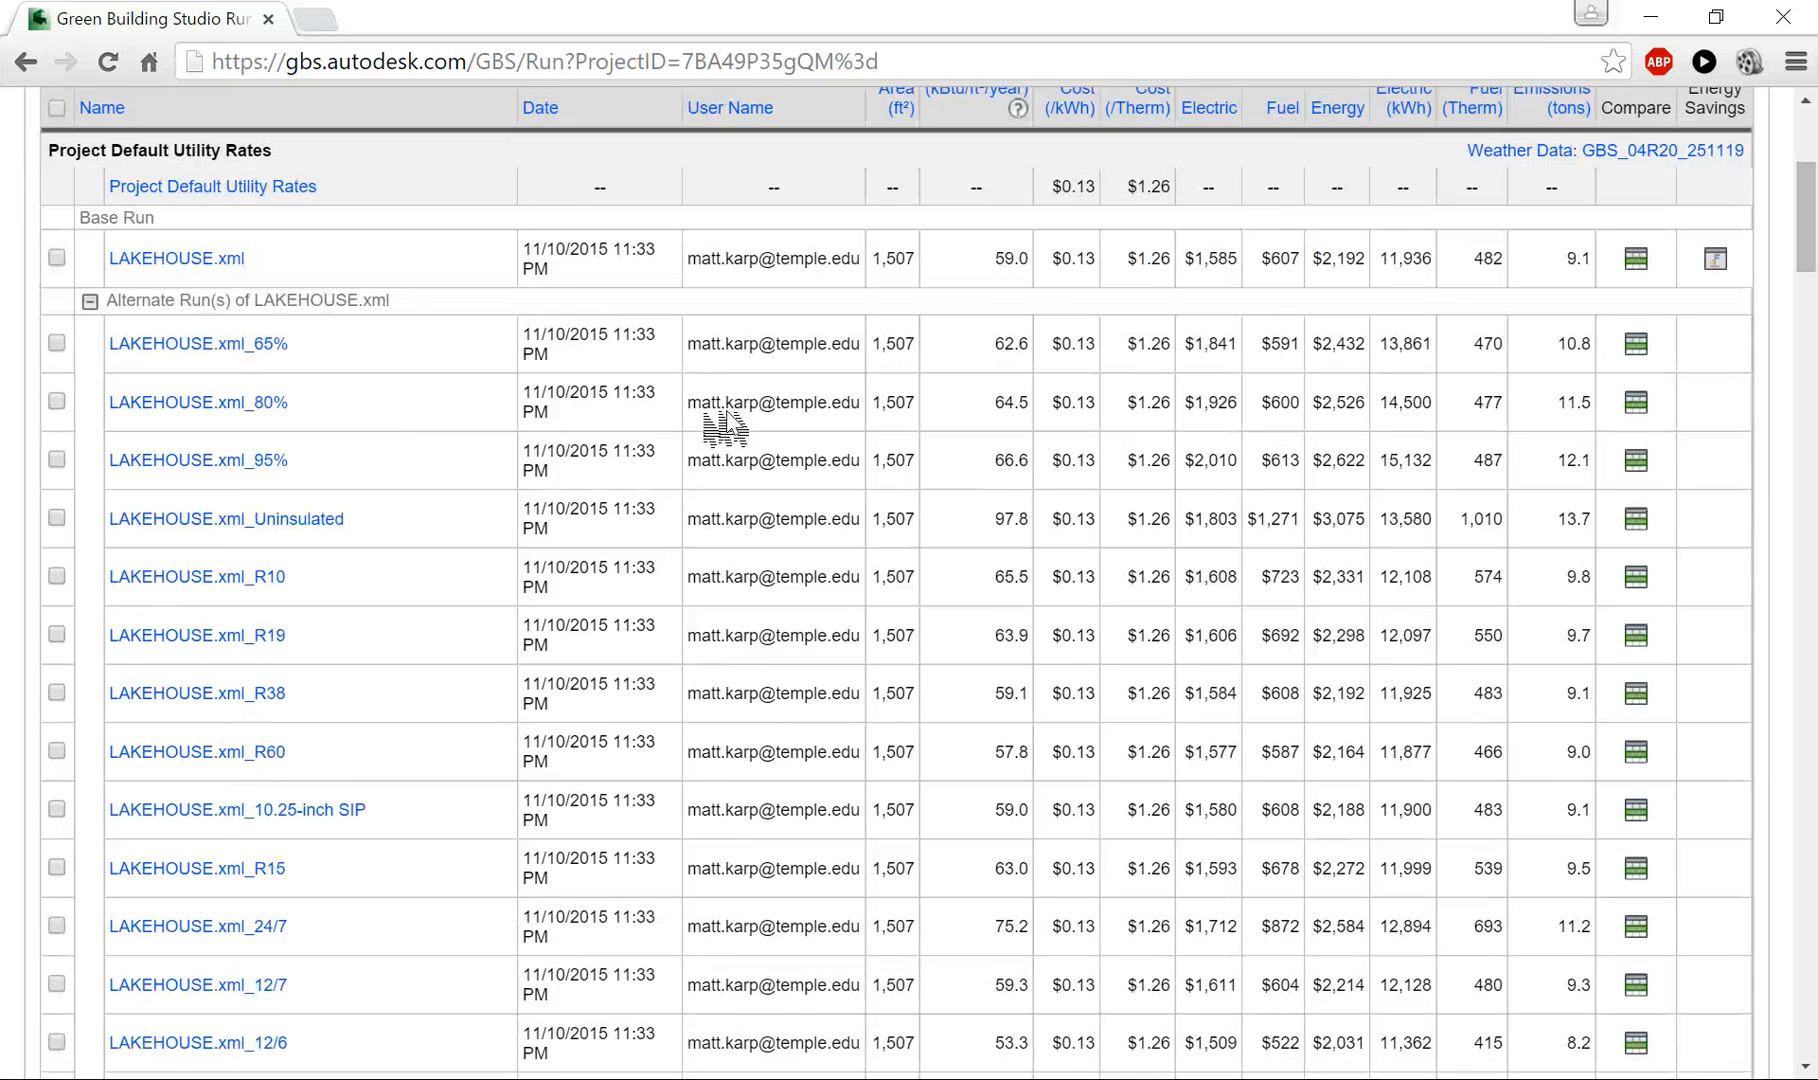
scroll(418, 499, down, 2)
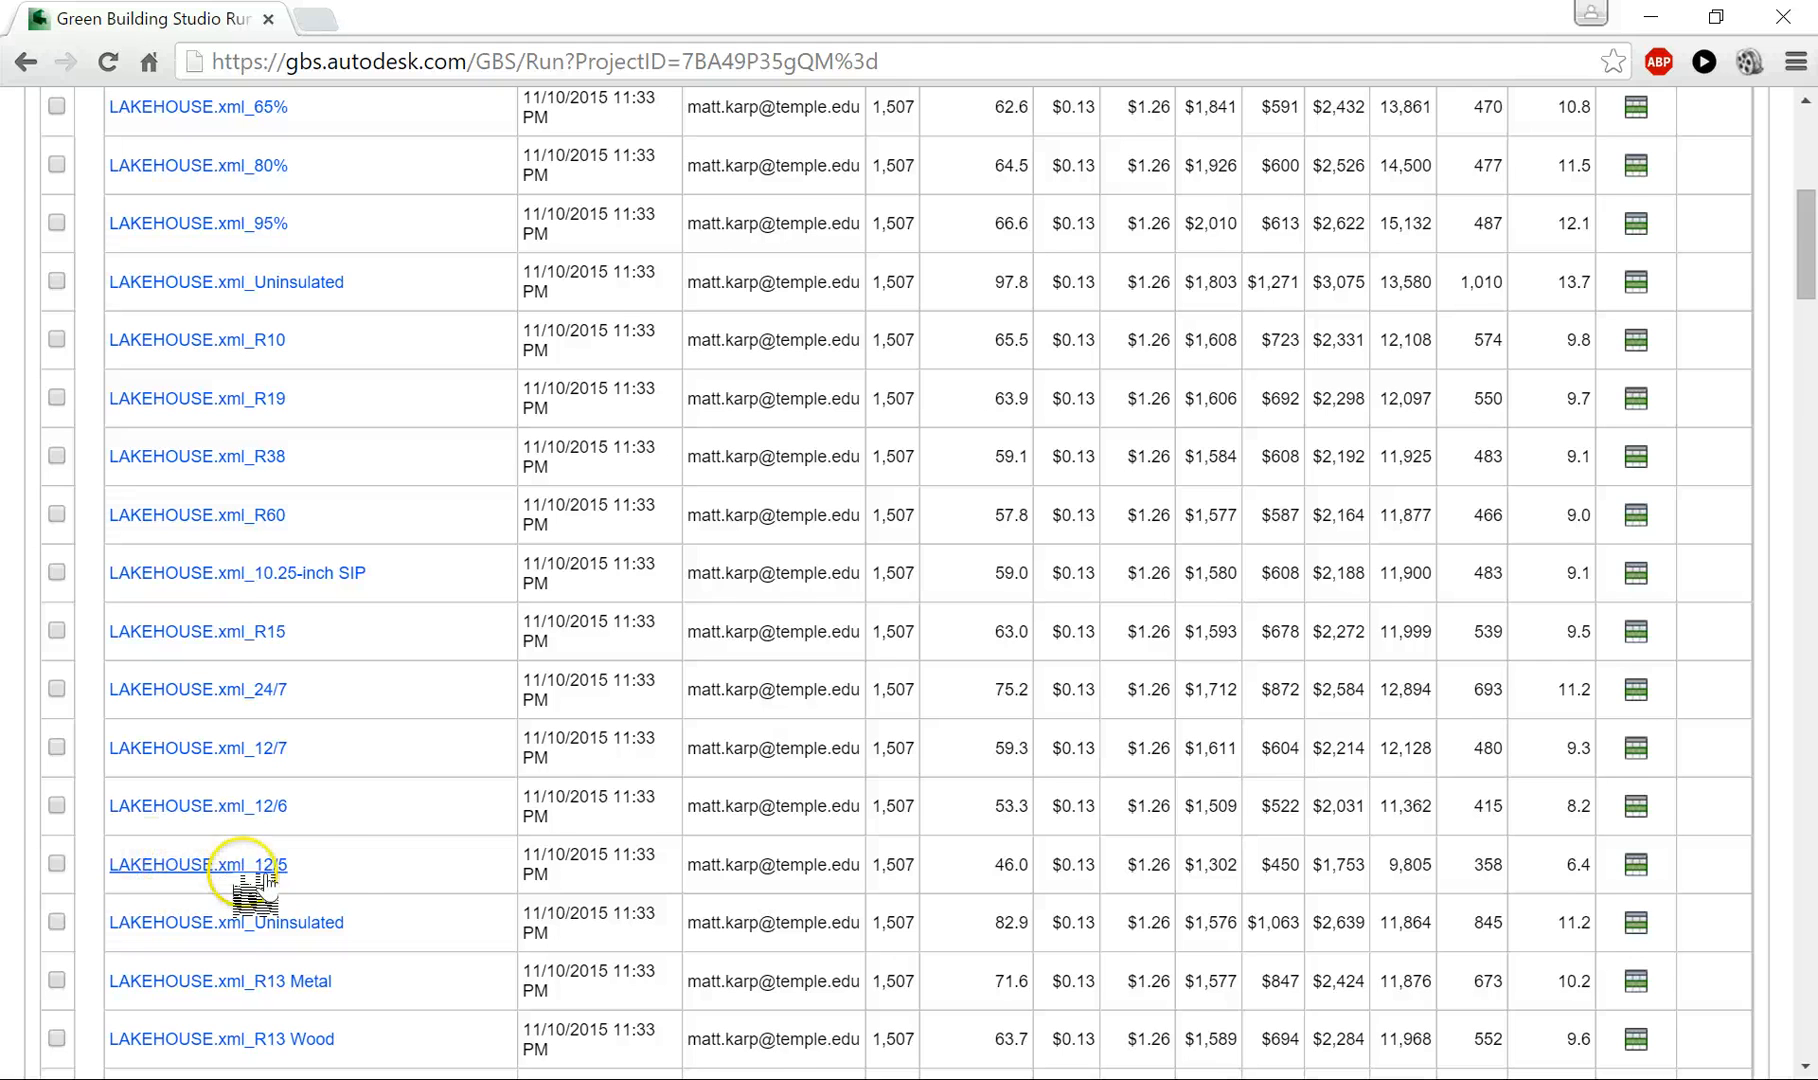
scroll(300, 875, down, 2)
scroll(340, 880, up, 1)
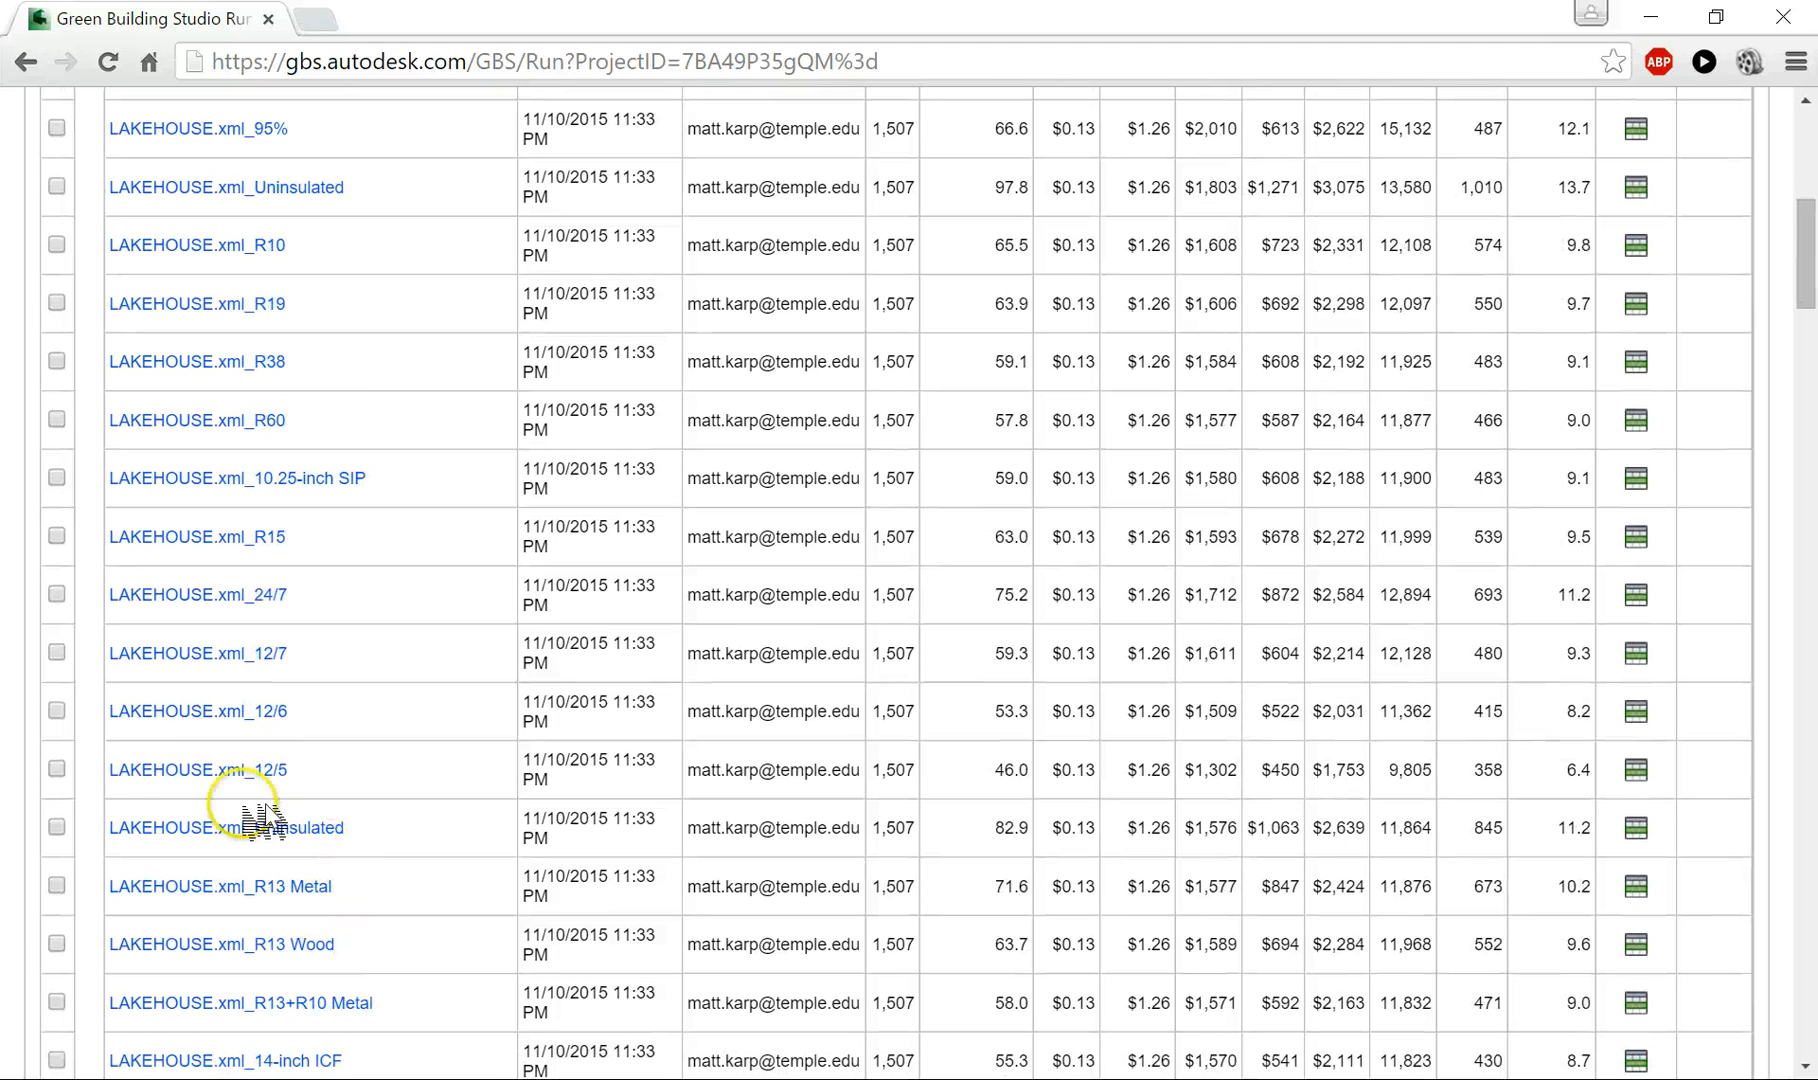
click(158, 778)
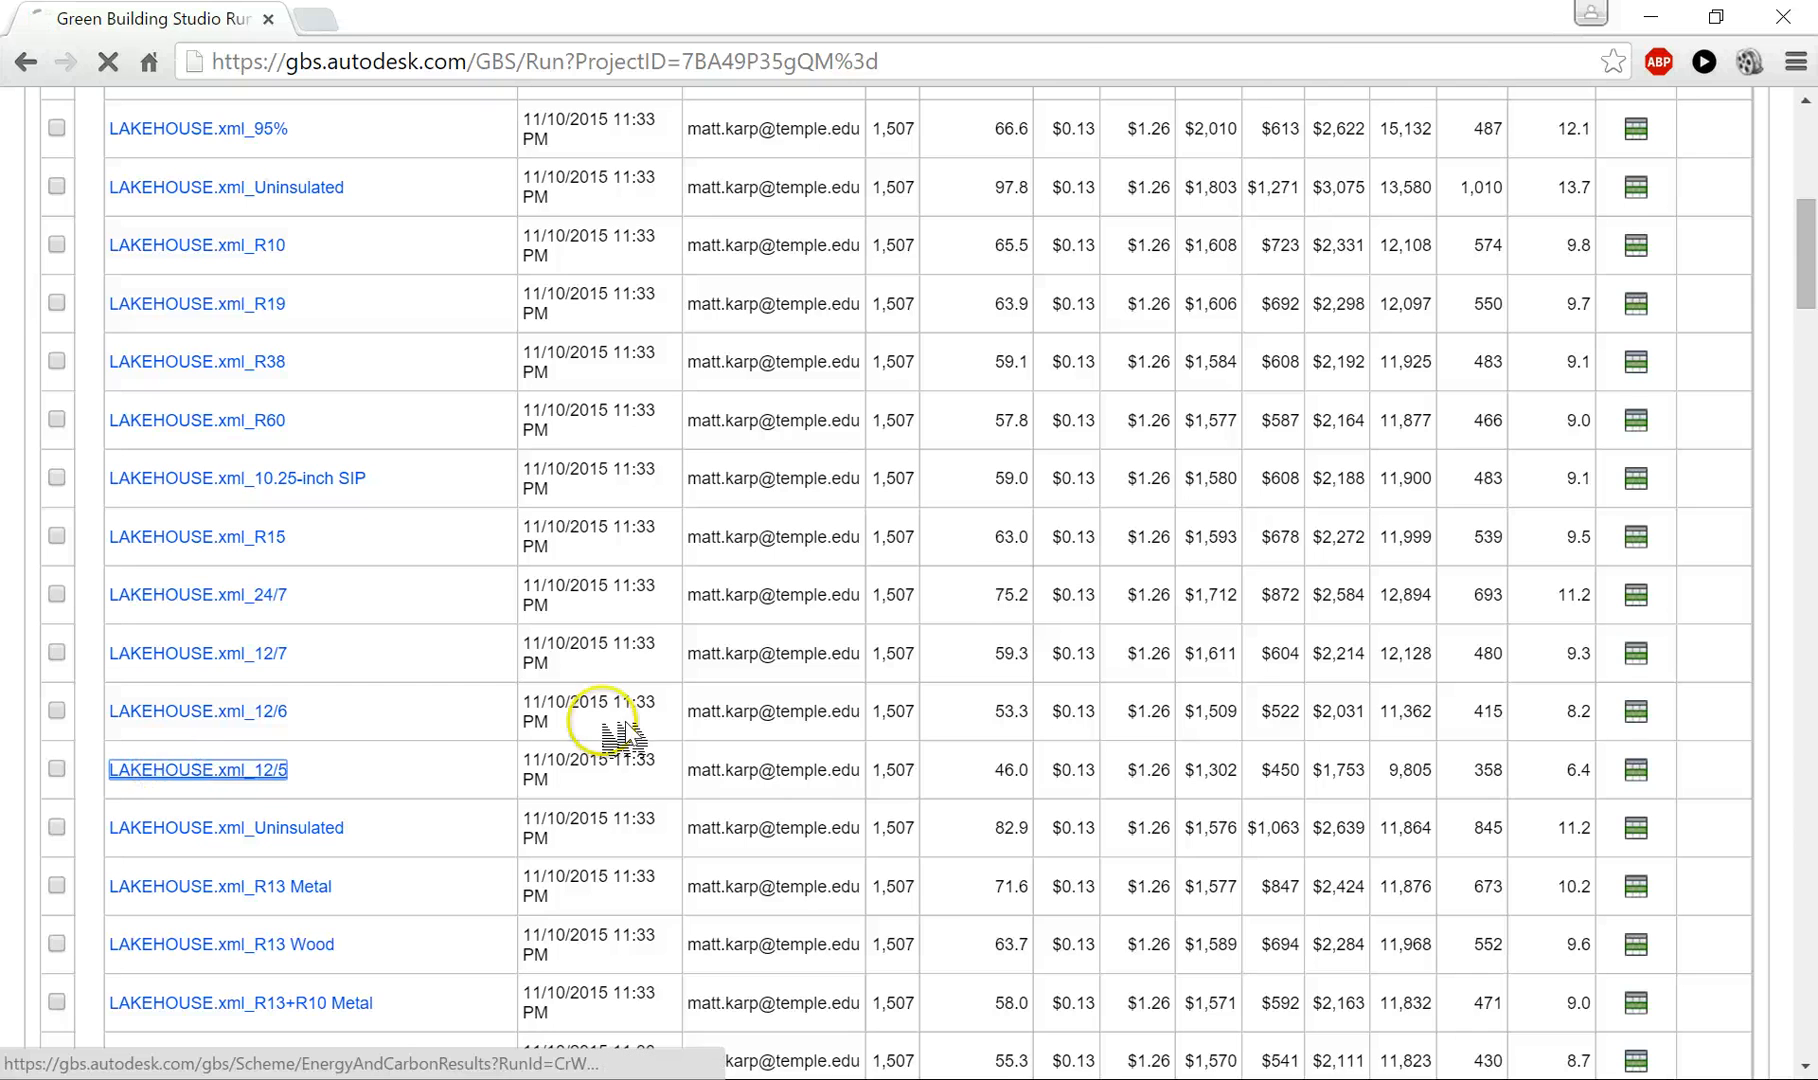
- Compare the energy, cost and carbon summaries of the base run and the design alternative, including energy use intensity and carbon footprint
scroll(640, 640, down, 3)
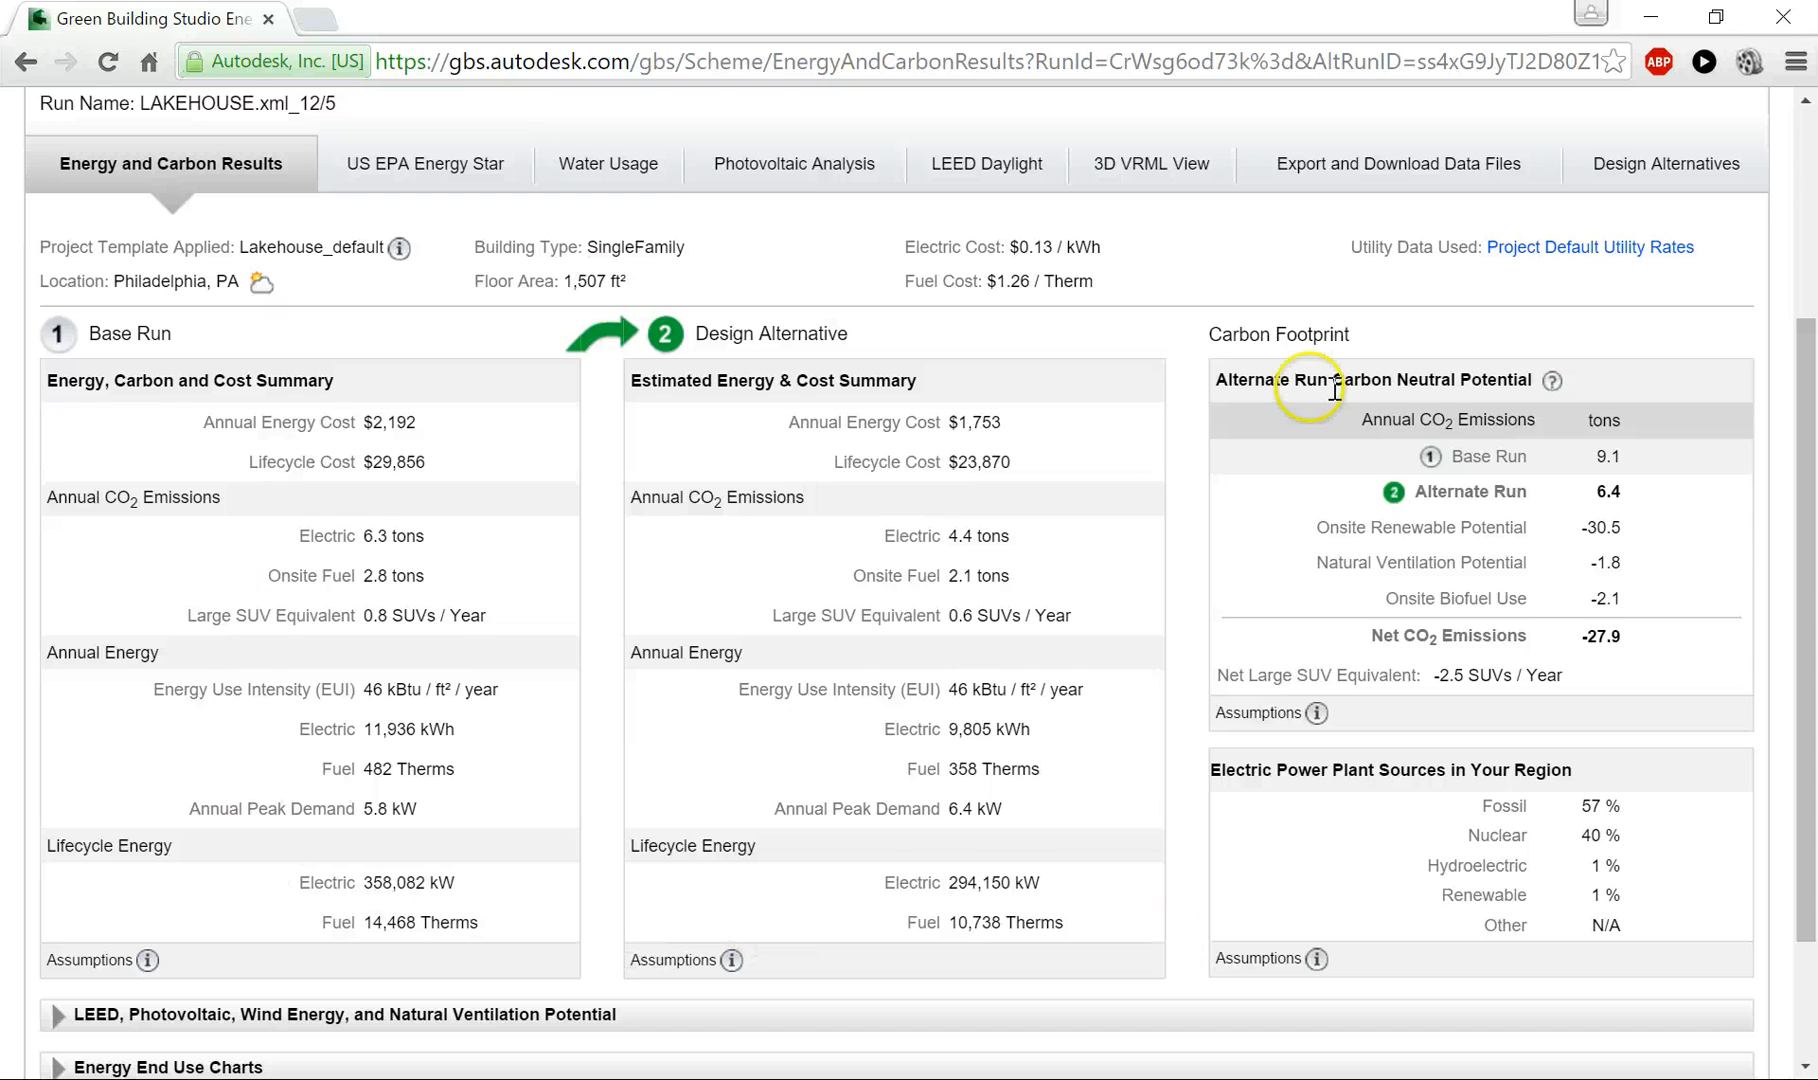
scroll(468, 590, down, 1)
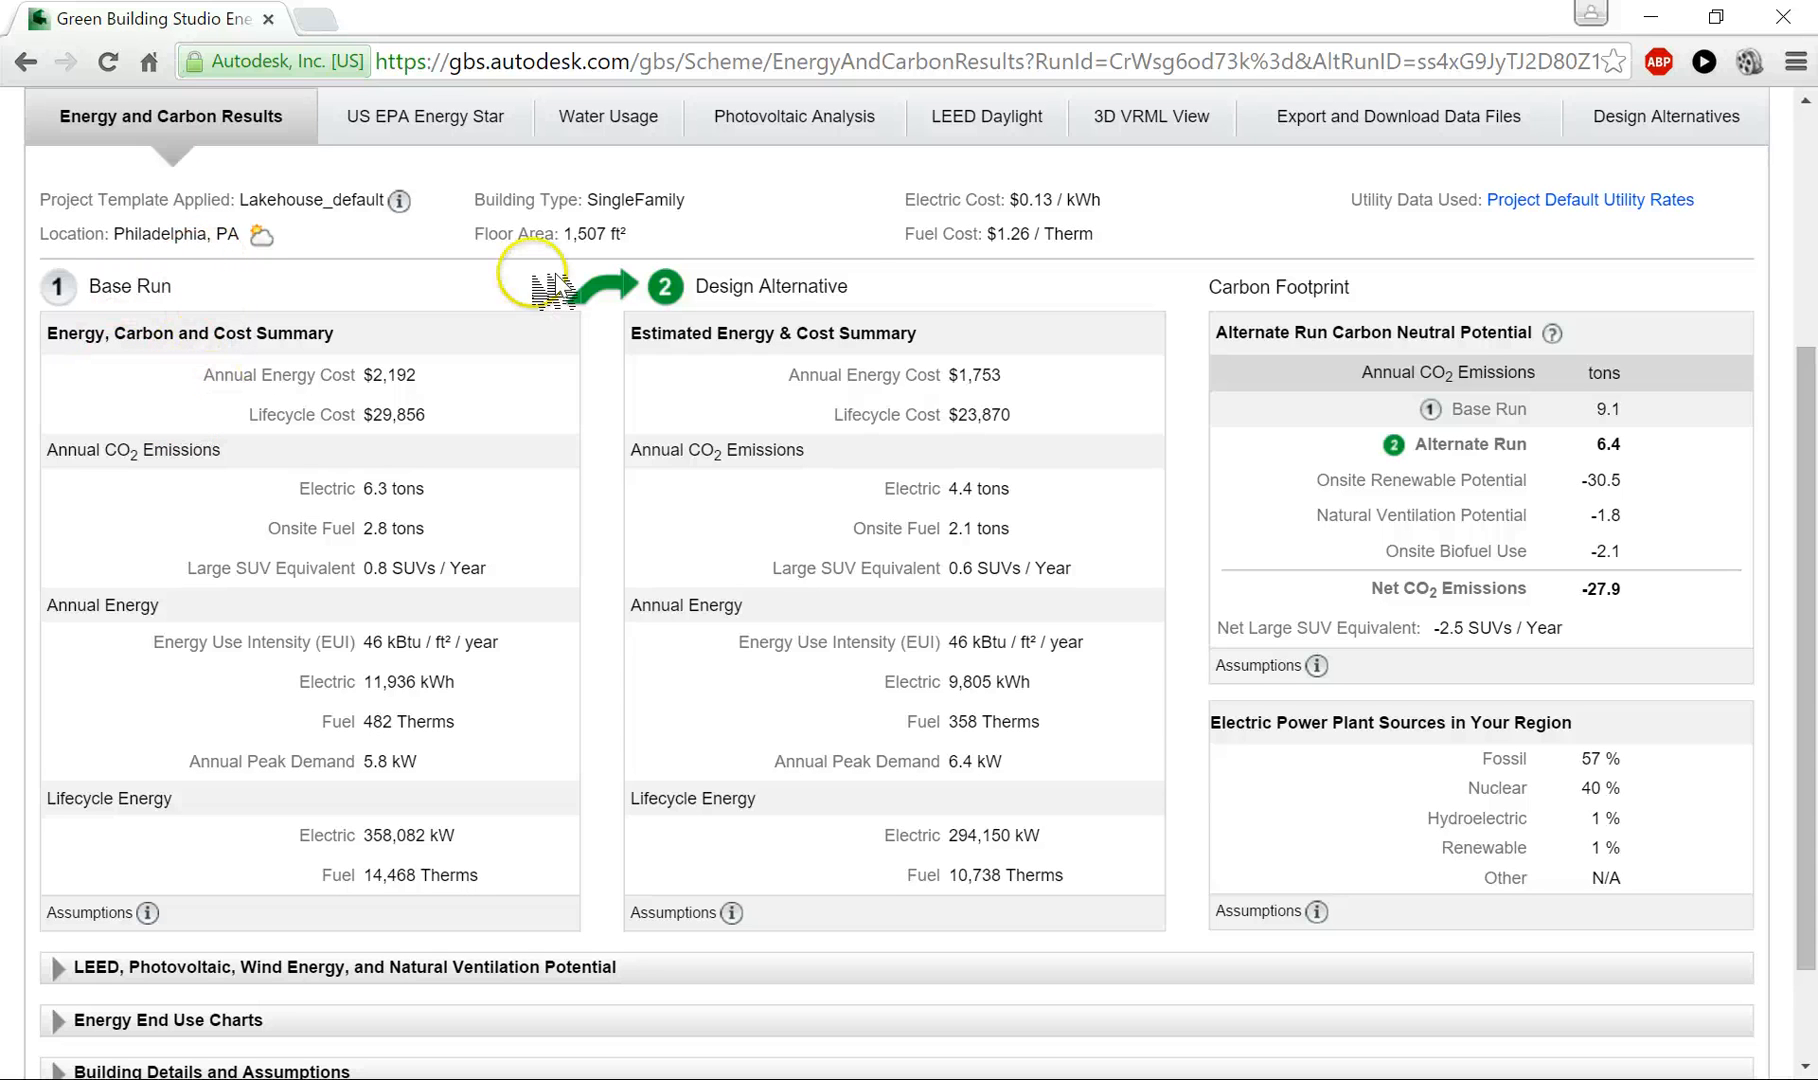
drag(1200, 935, 630, 420)
click(1255, 622)
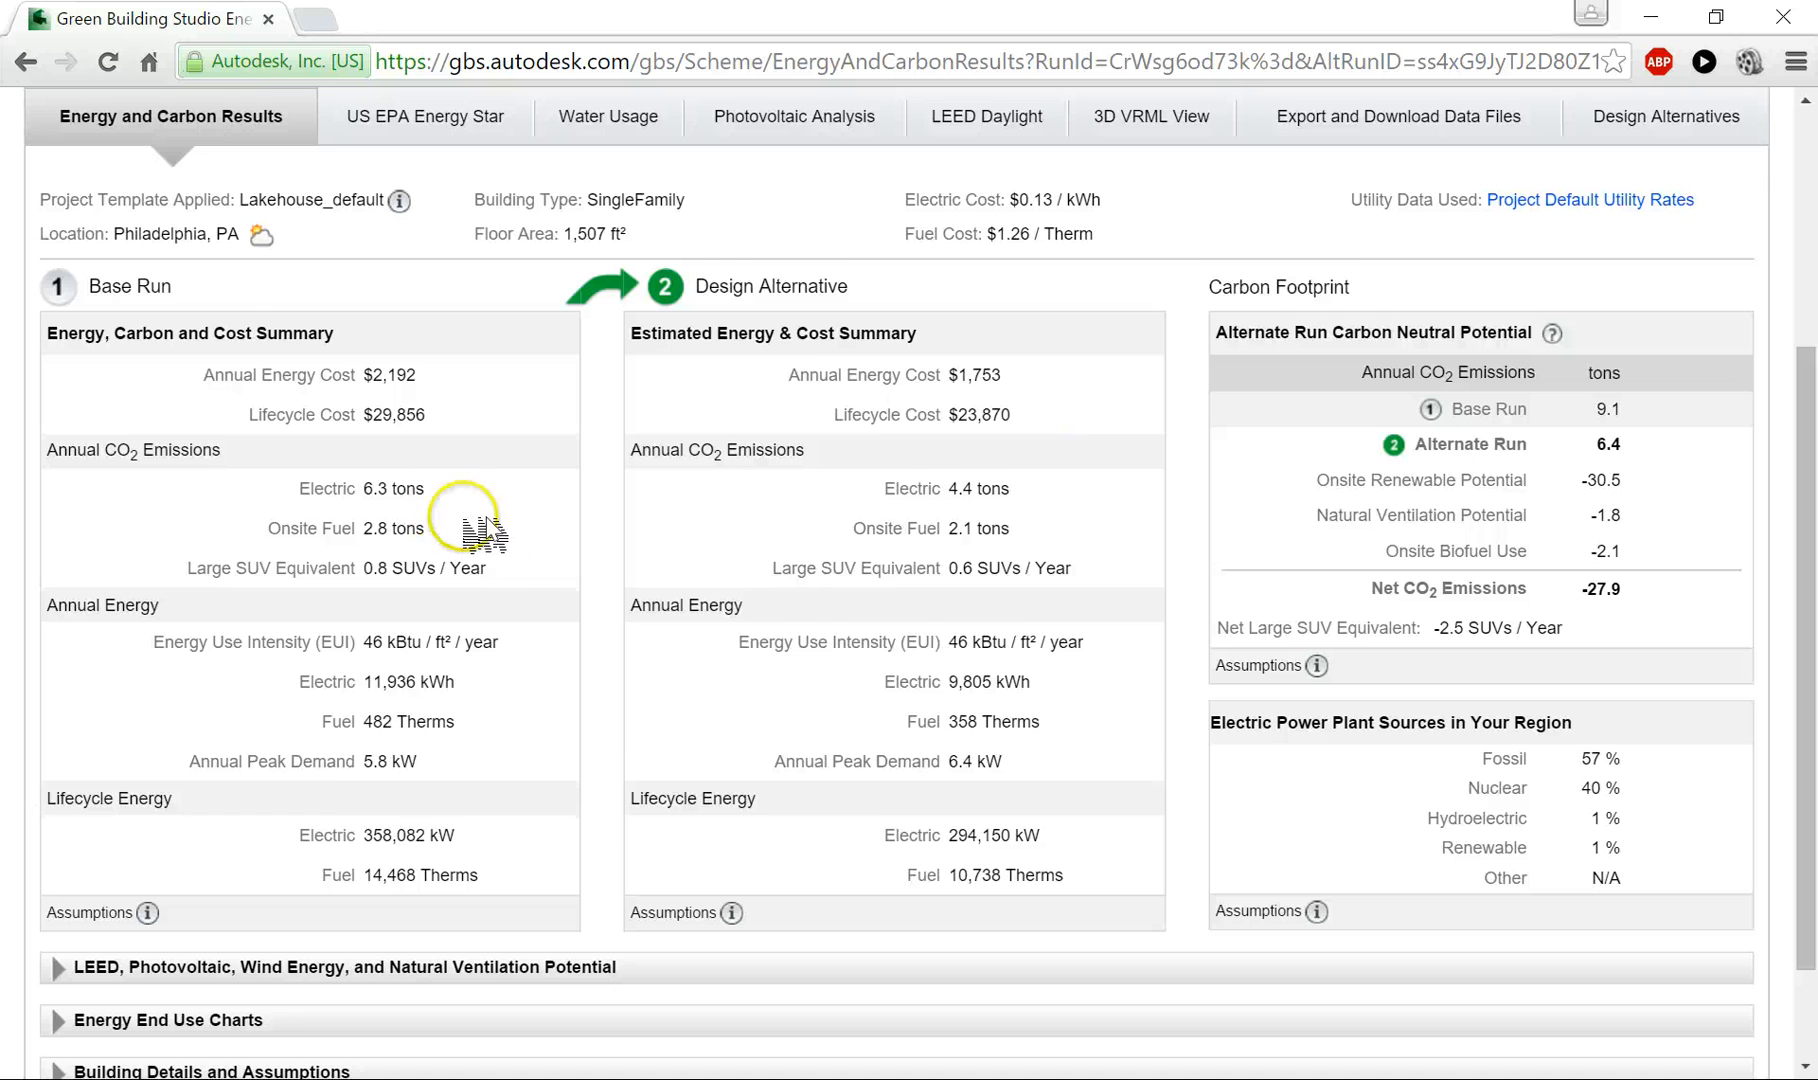
scroll(527, 555, down, 1)
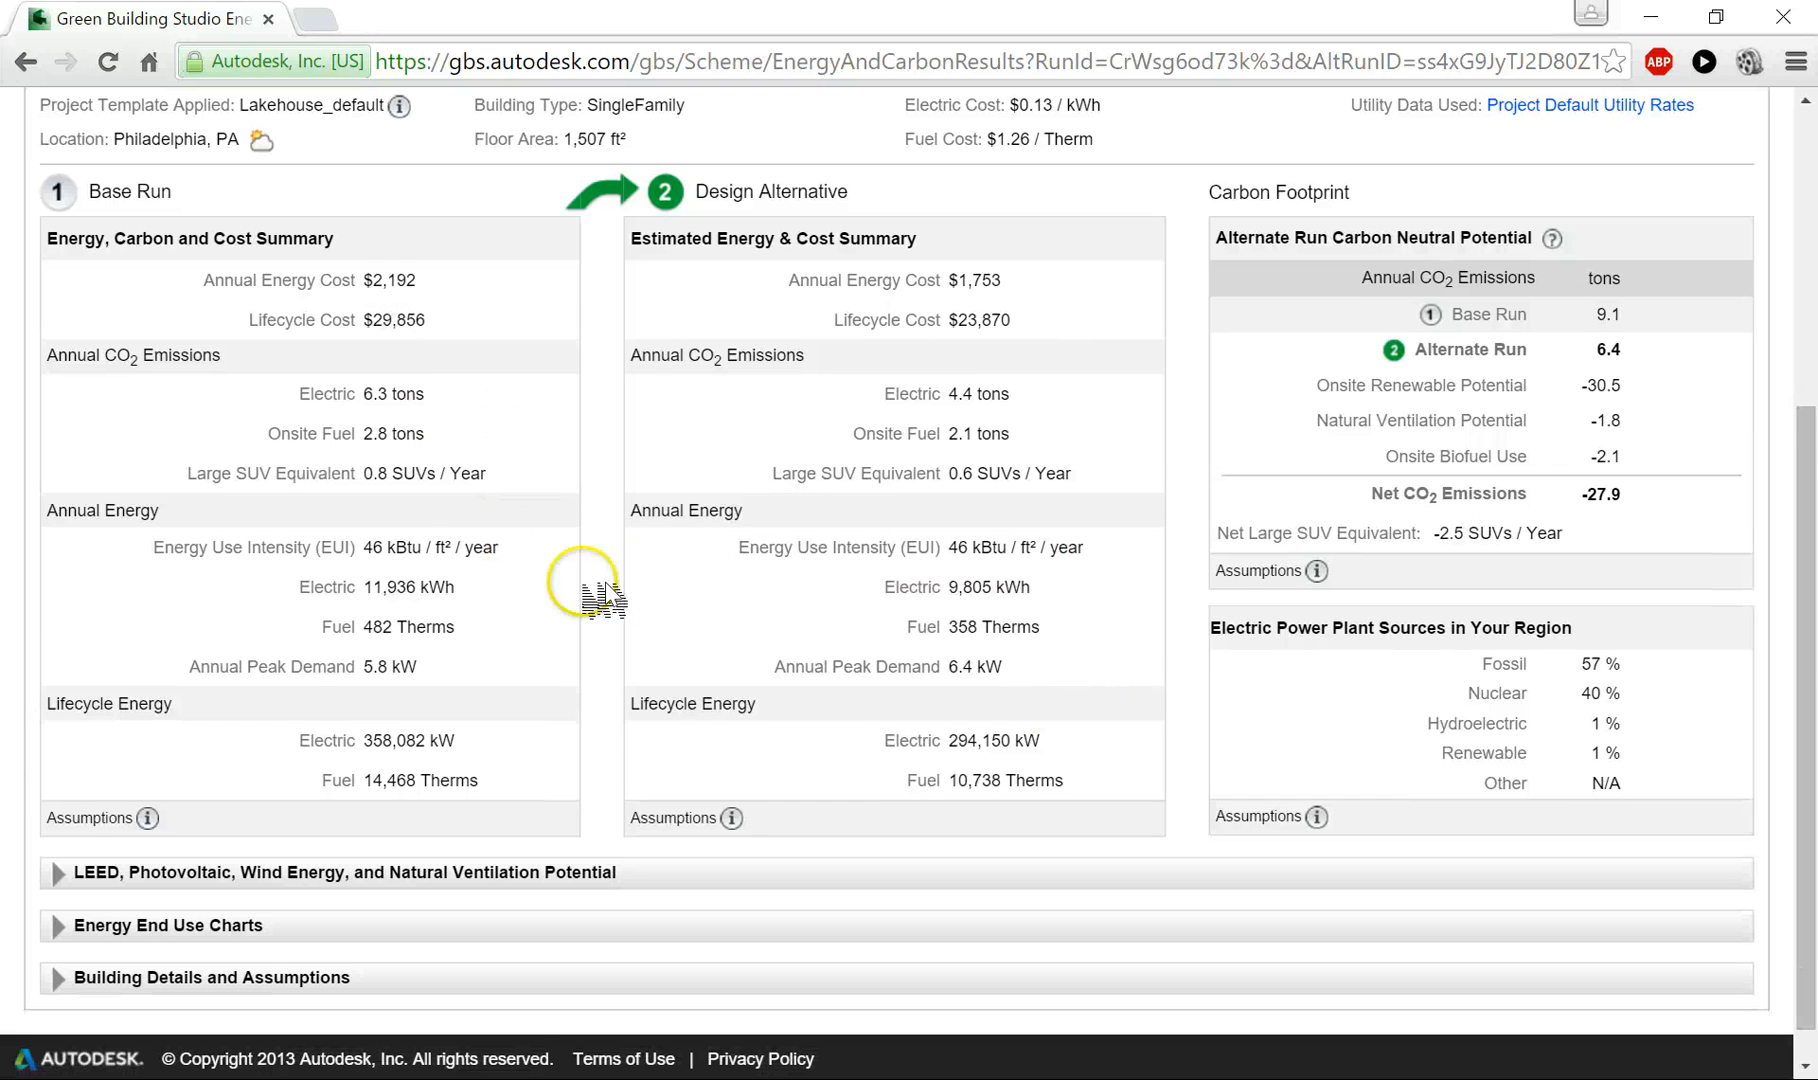
scroll(400, 615, down, 1)
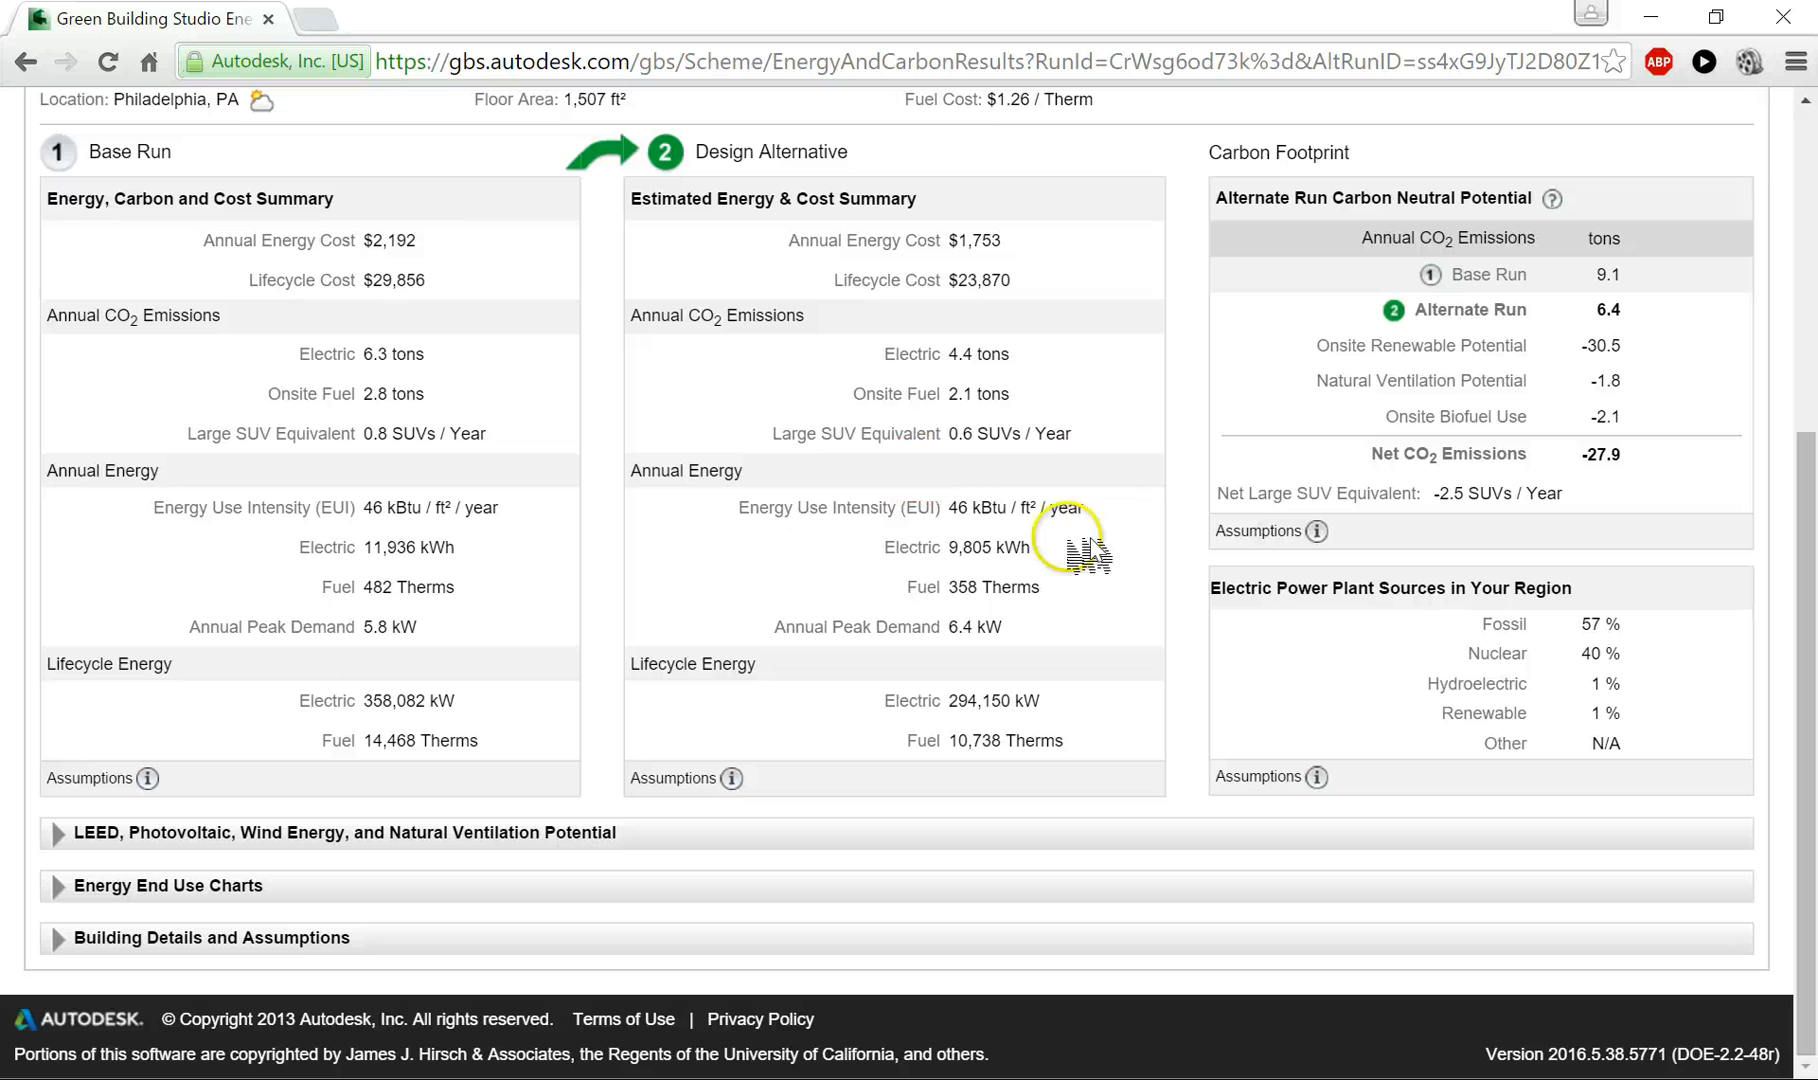
drag(1049, 521, 971, 521)
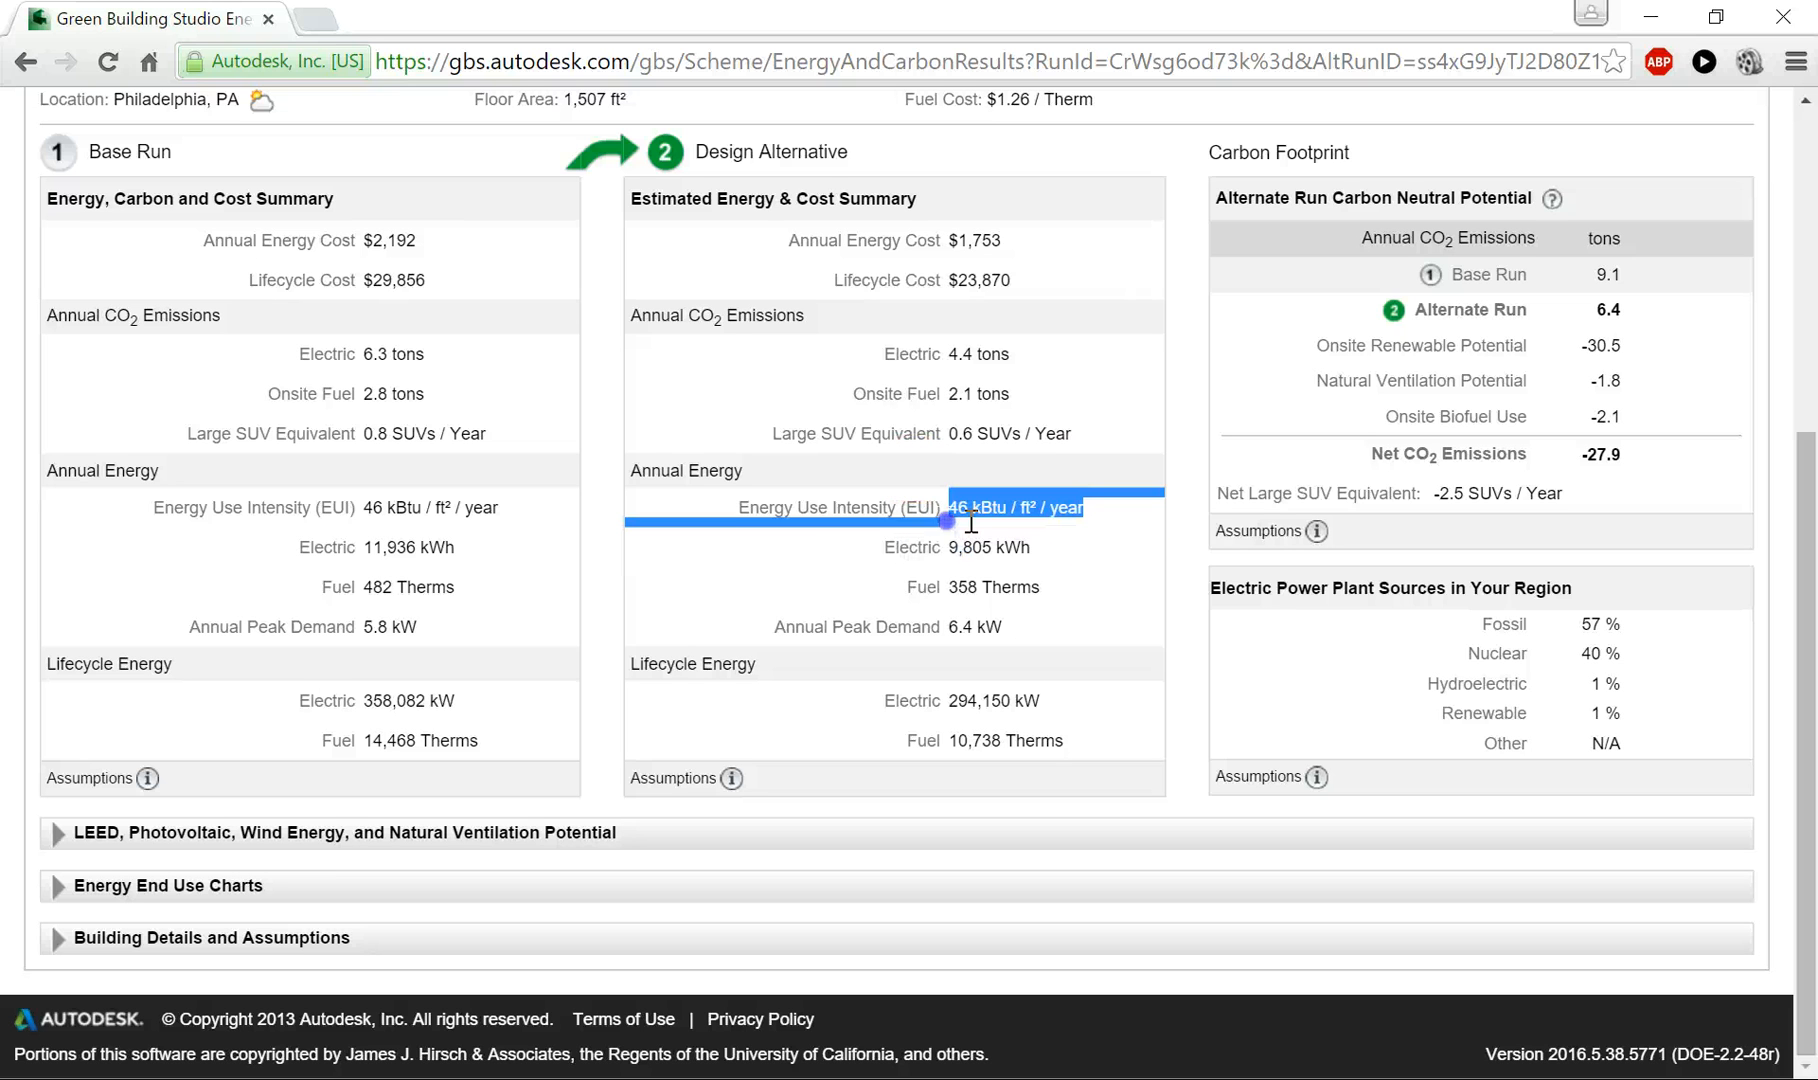
click(1070, 557)
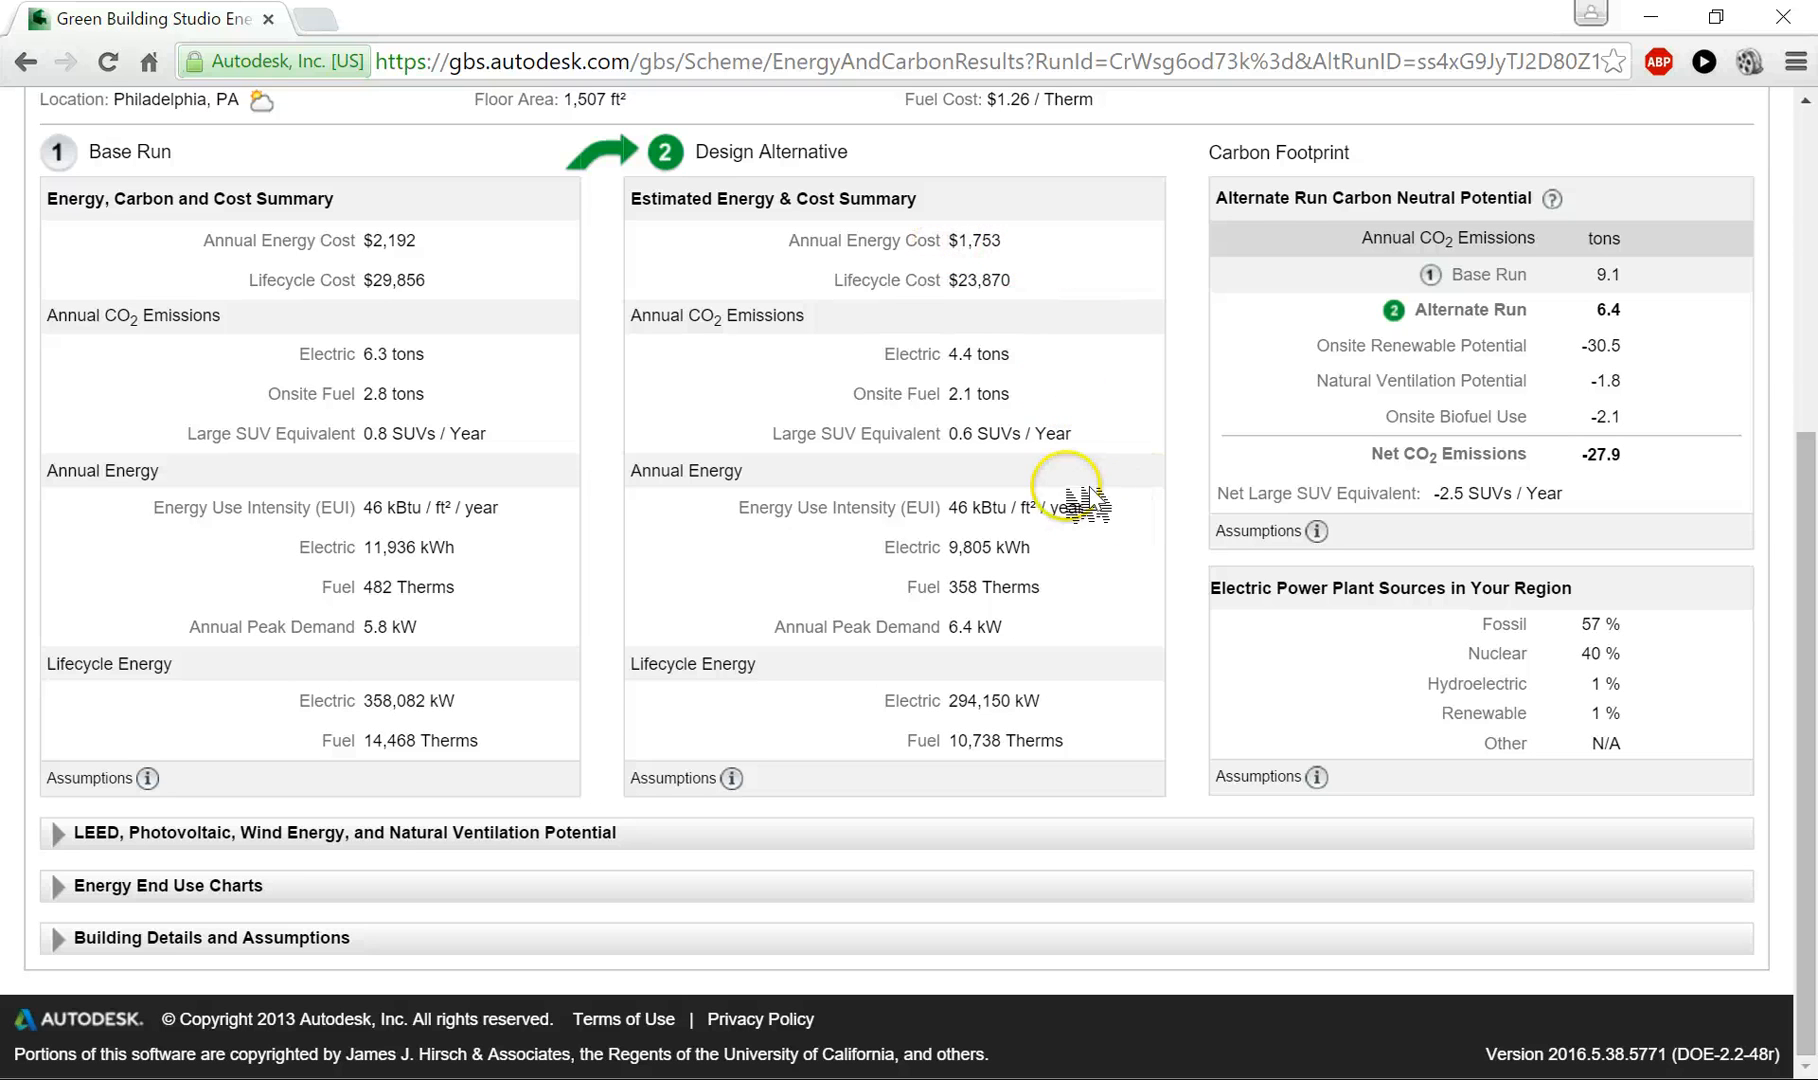
scroll(1080, 556, up, 1)
scroll(1093, 566, down, 1)
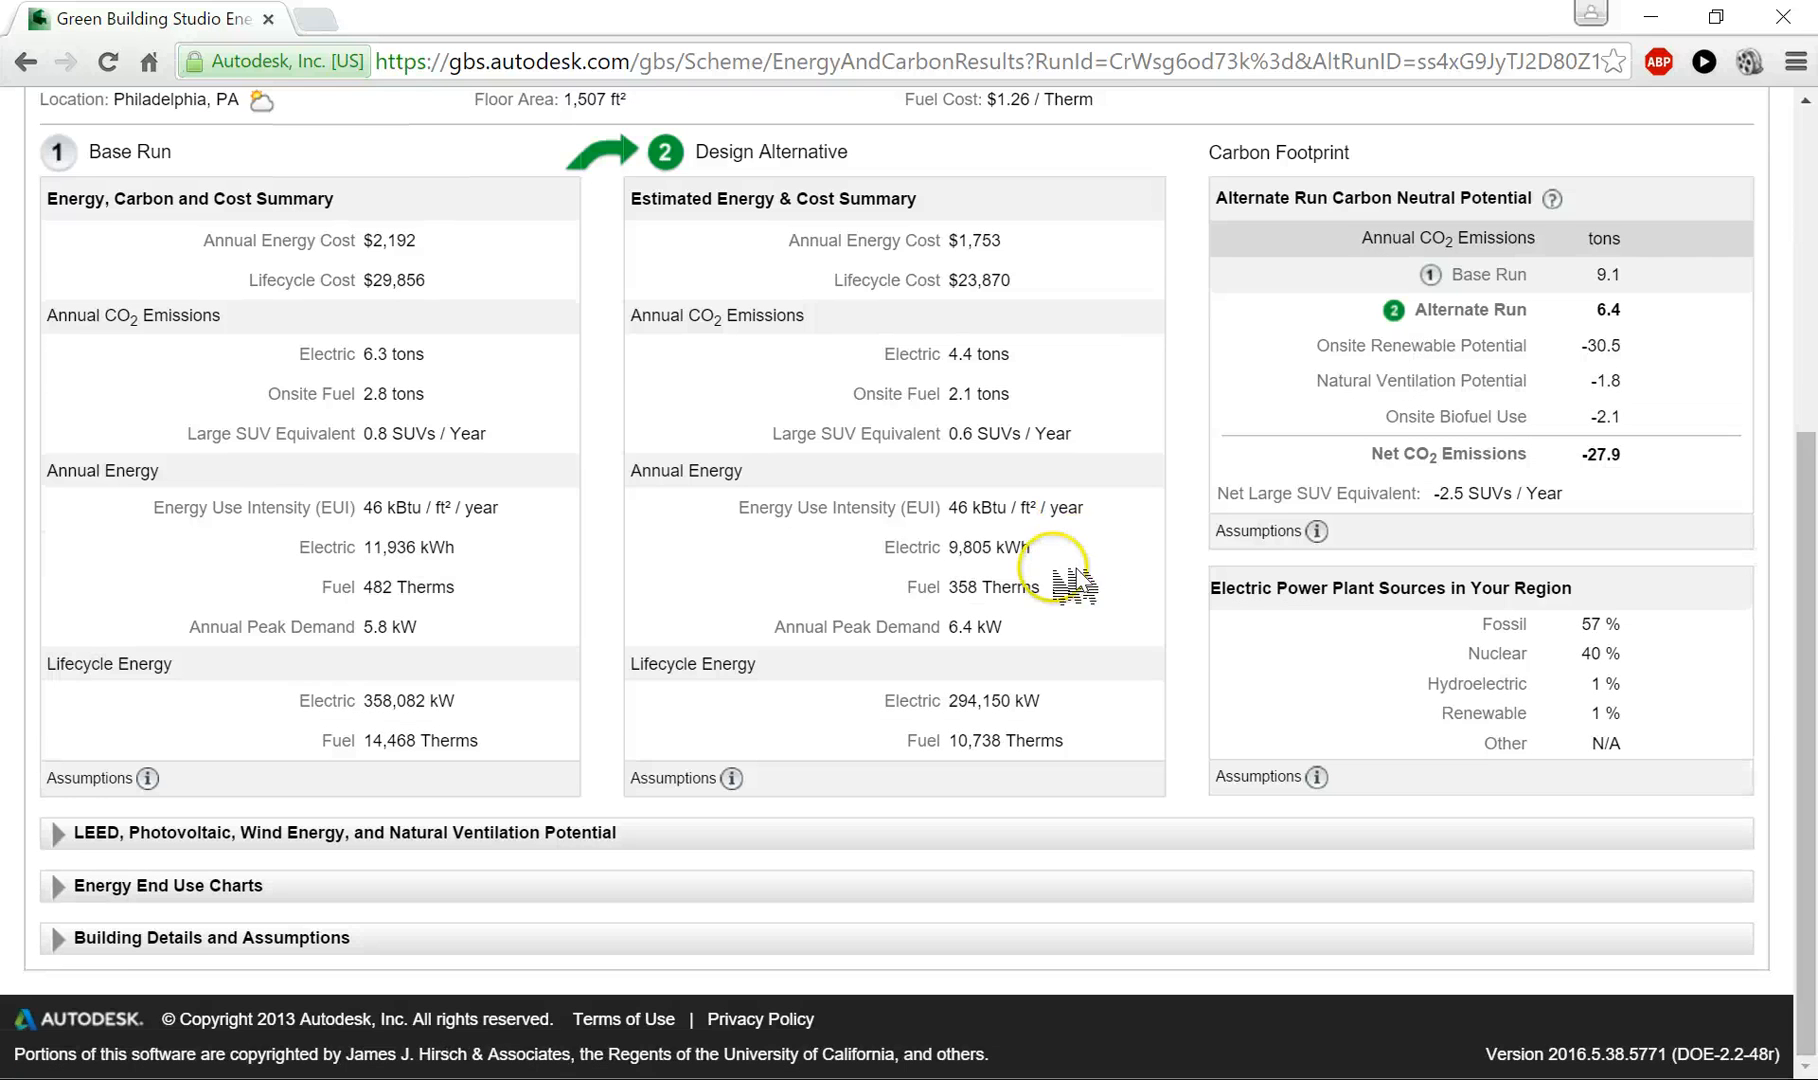
- Expand the LEED, Photovoltaic, Wind Energy, and Natural Ventilation Potential section and review its figures
click(57, 834)
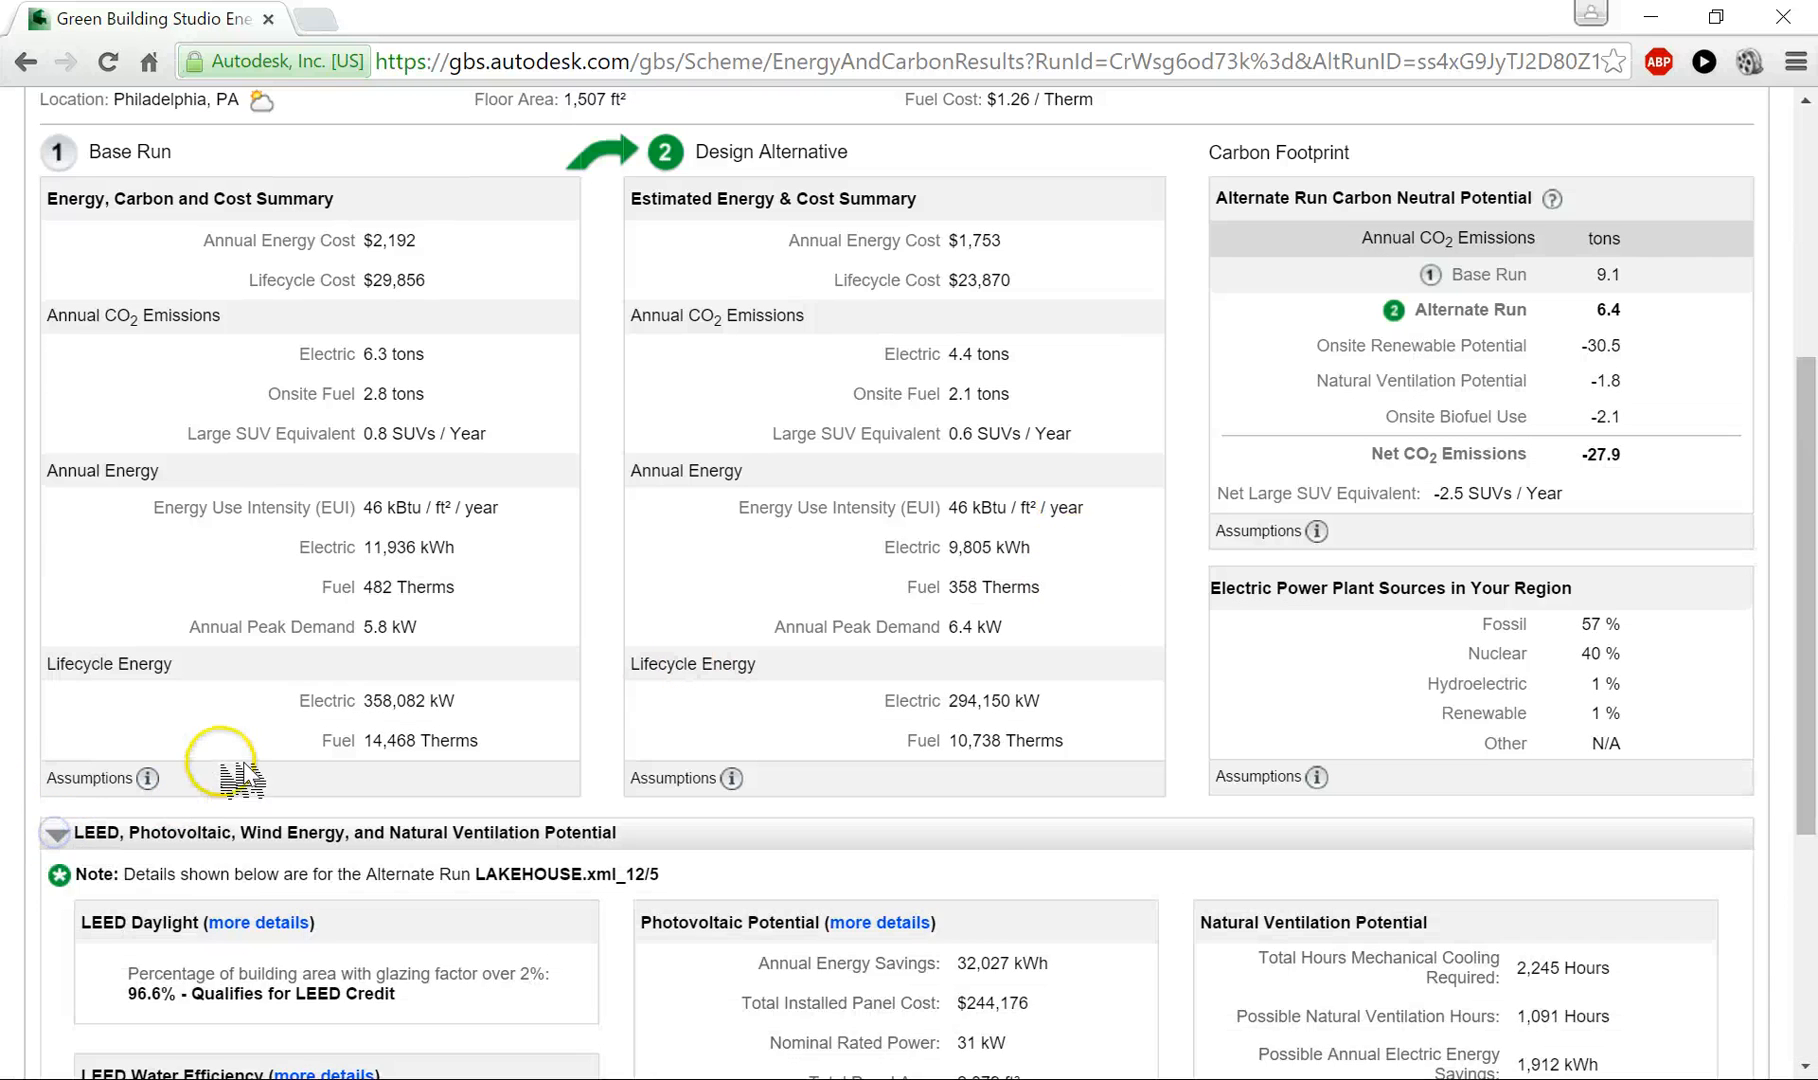
scroll(228, 700, down, 5)
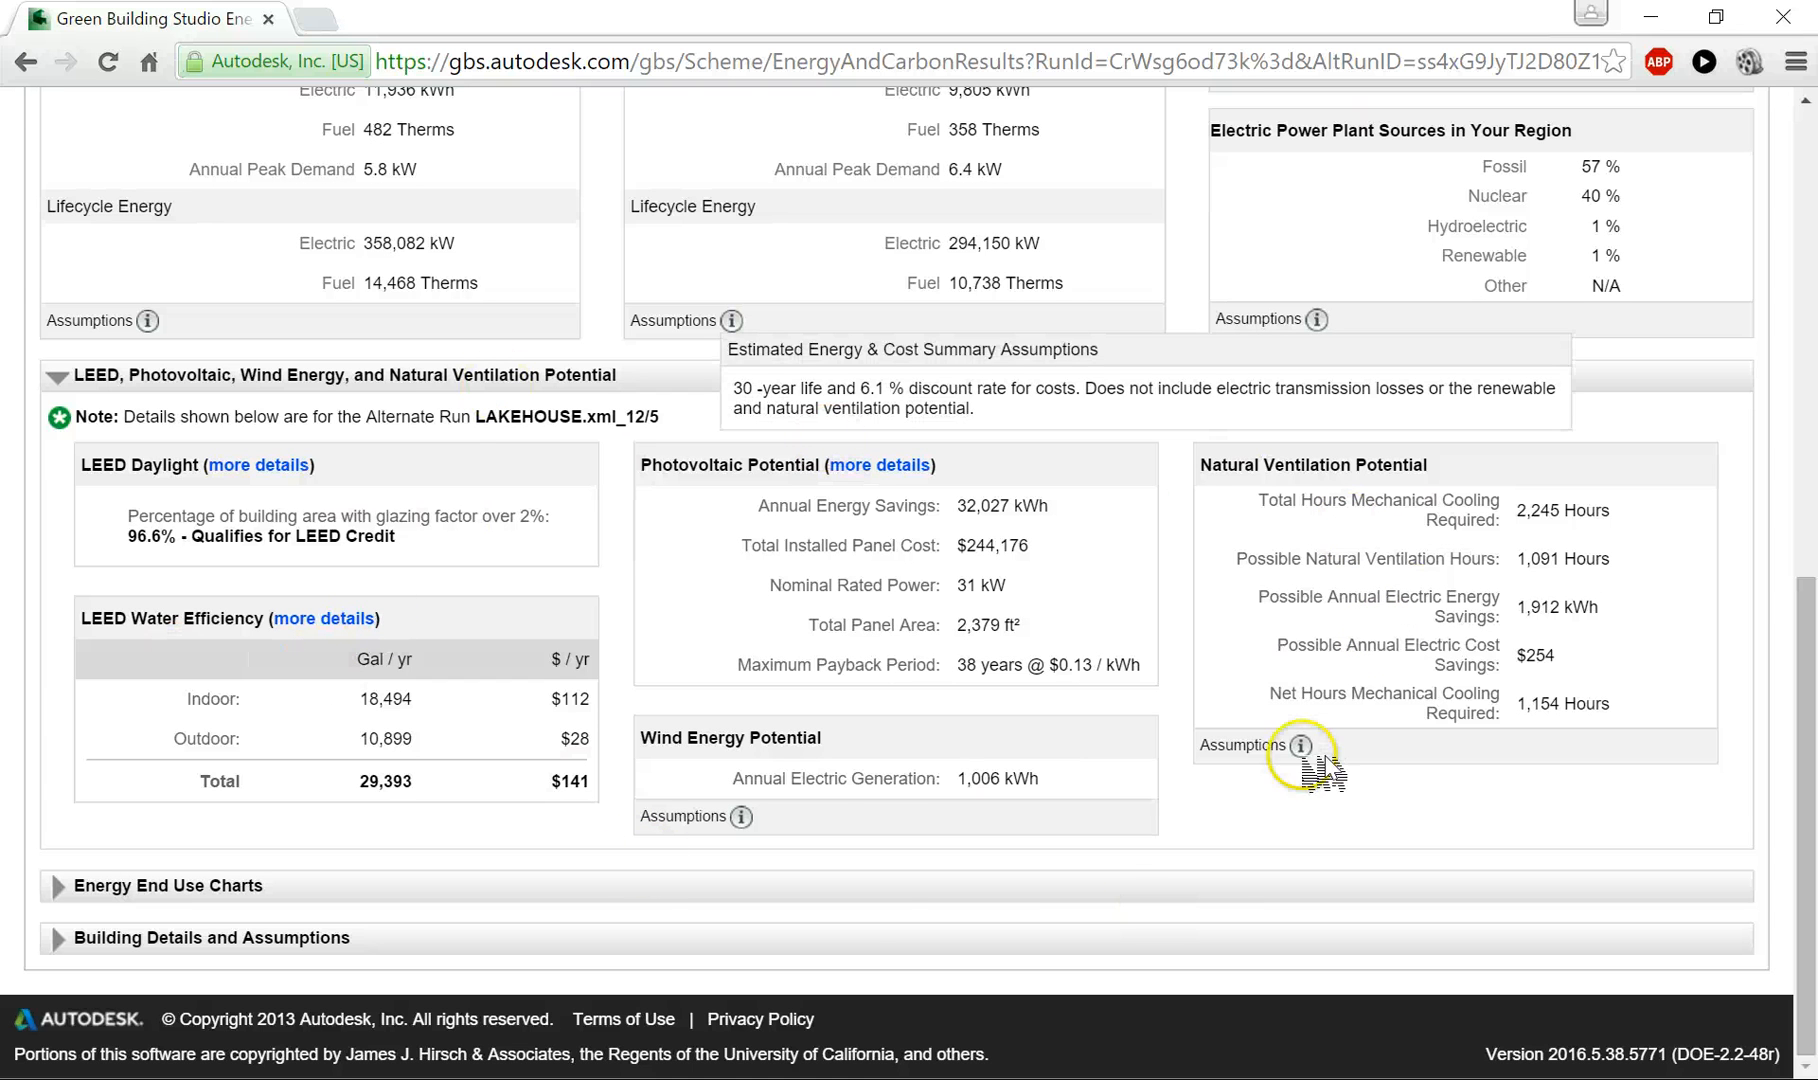
mouse_move(1300, 745)
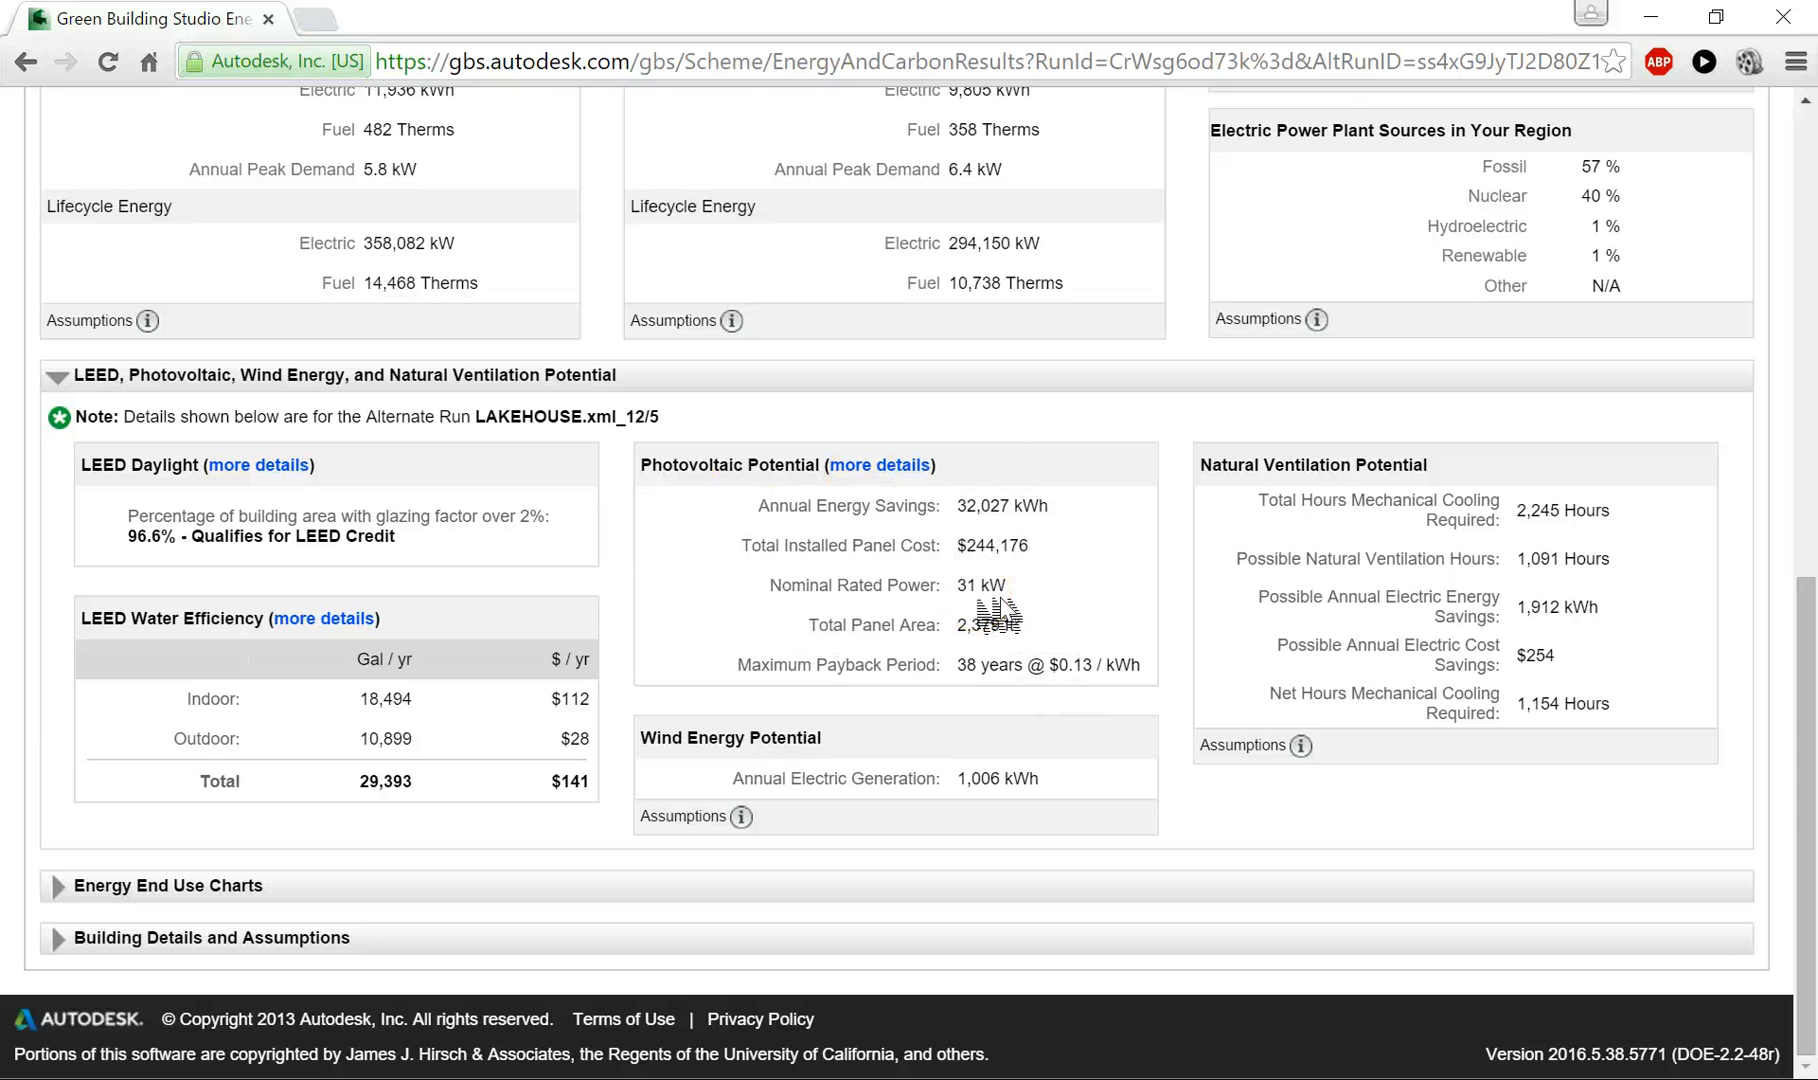
- Expand the Energy End Use Charts and switch both the annual electric and annual fuel charts to Detailed View
click(57, 886)
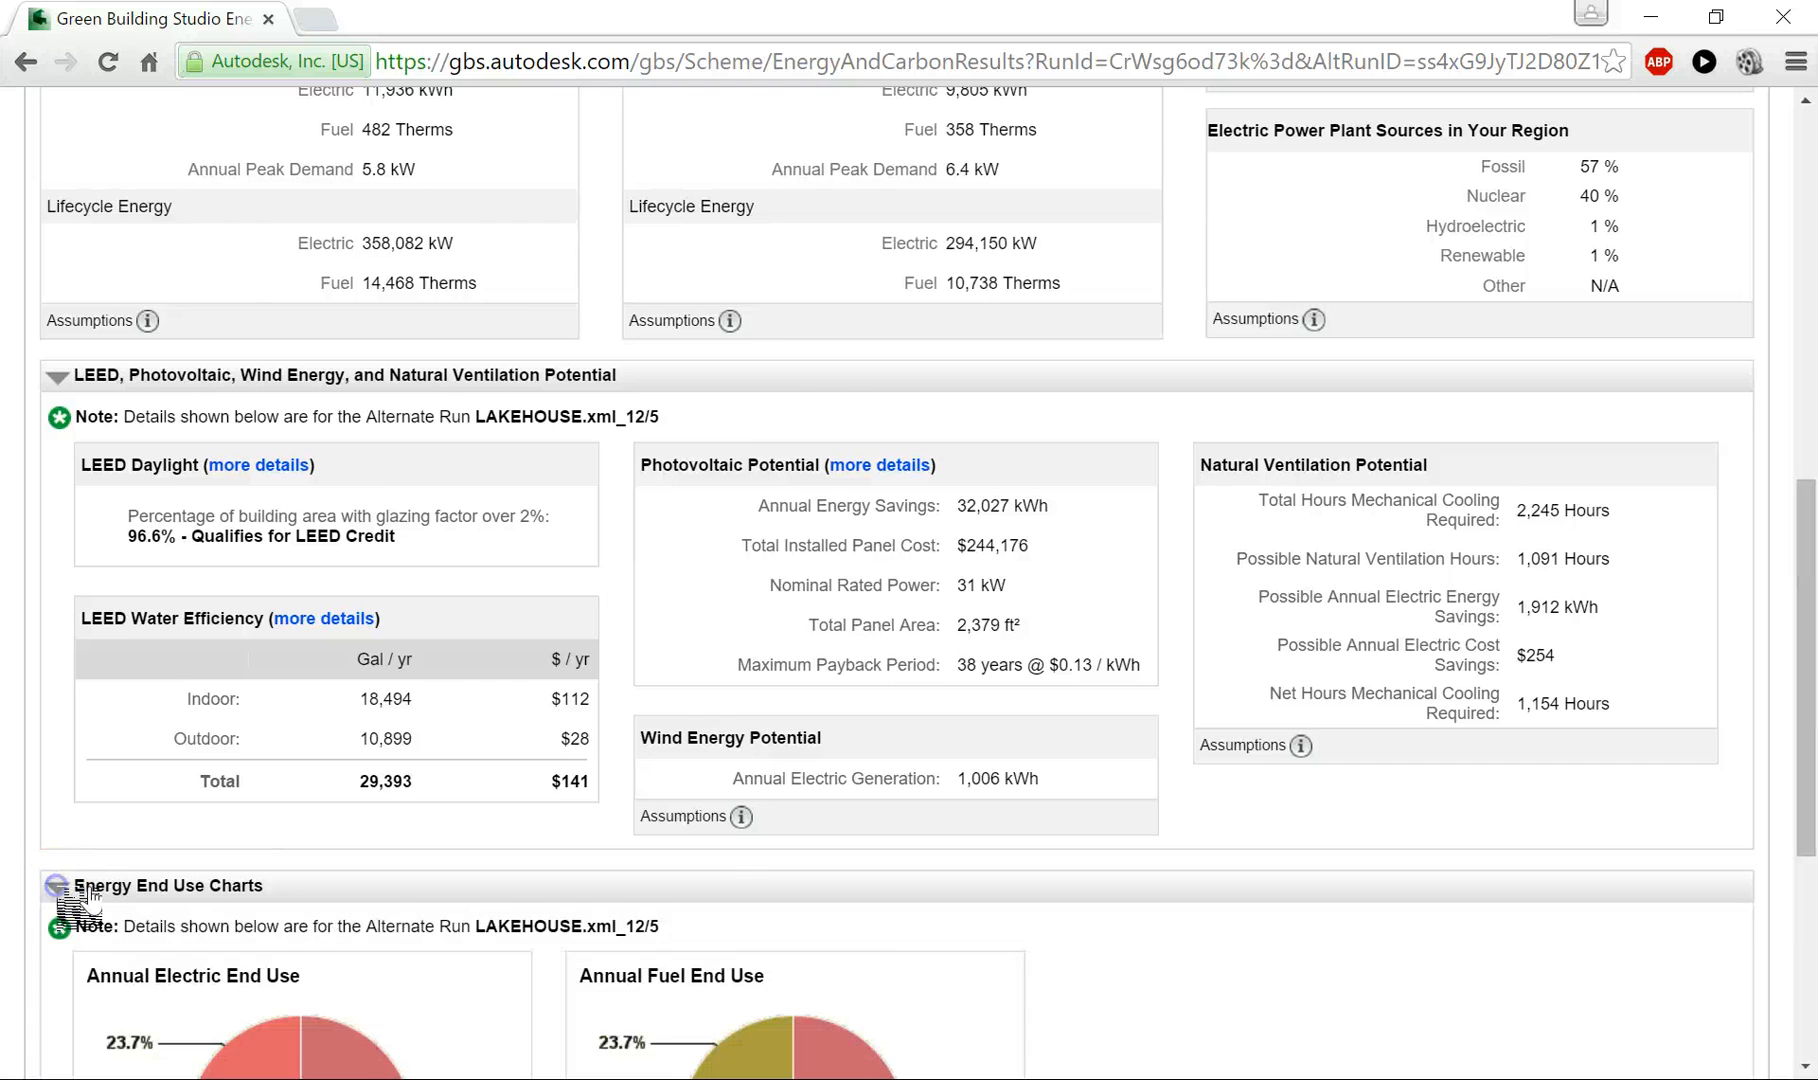
scroll(479, 731, down, 5)
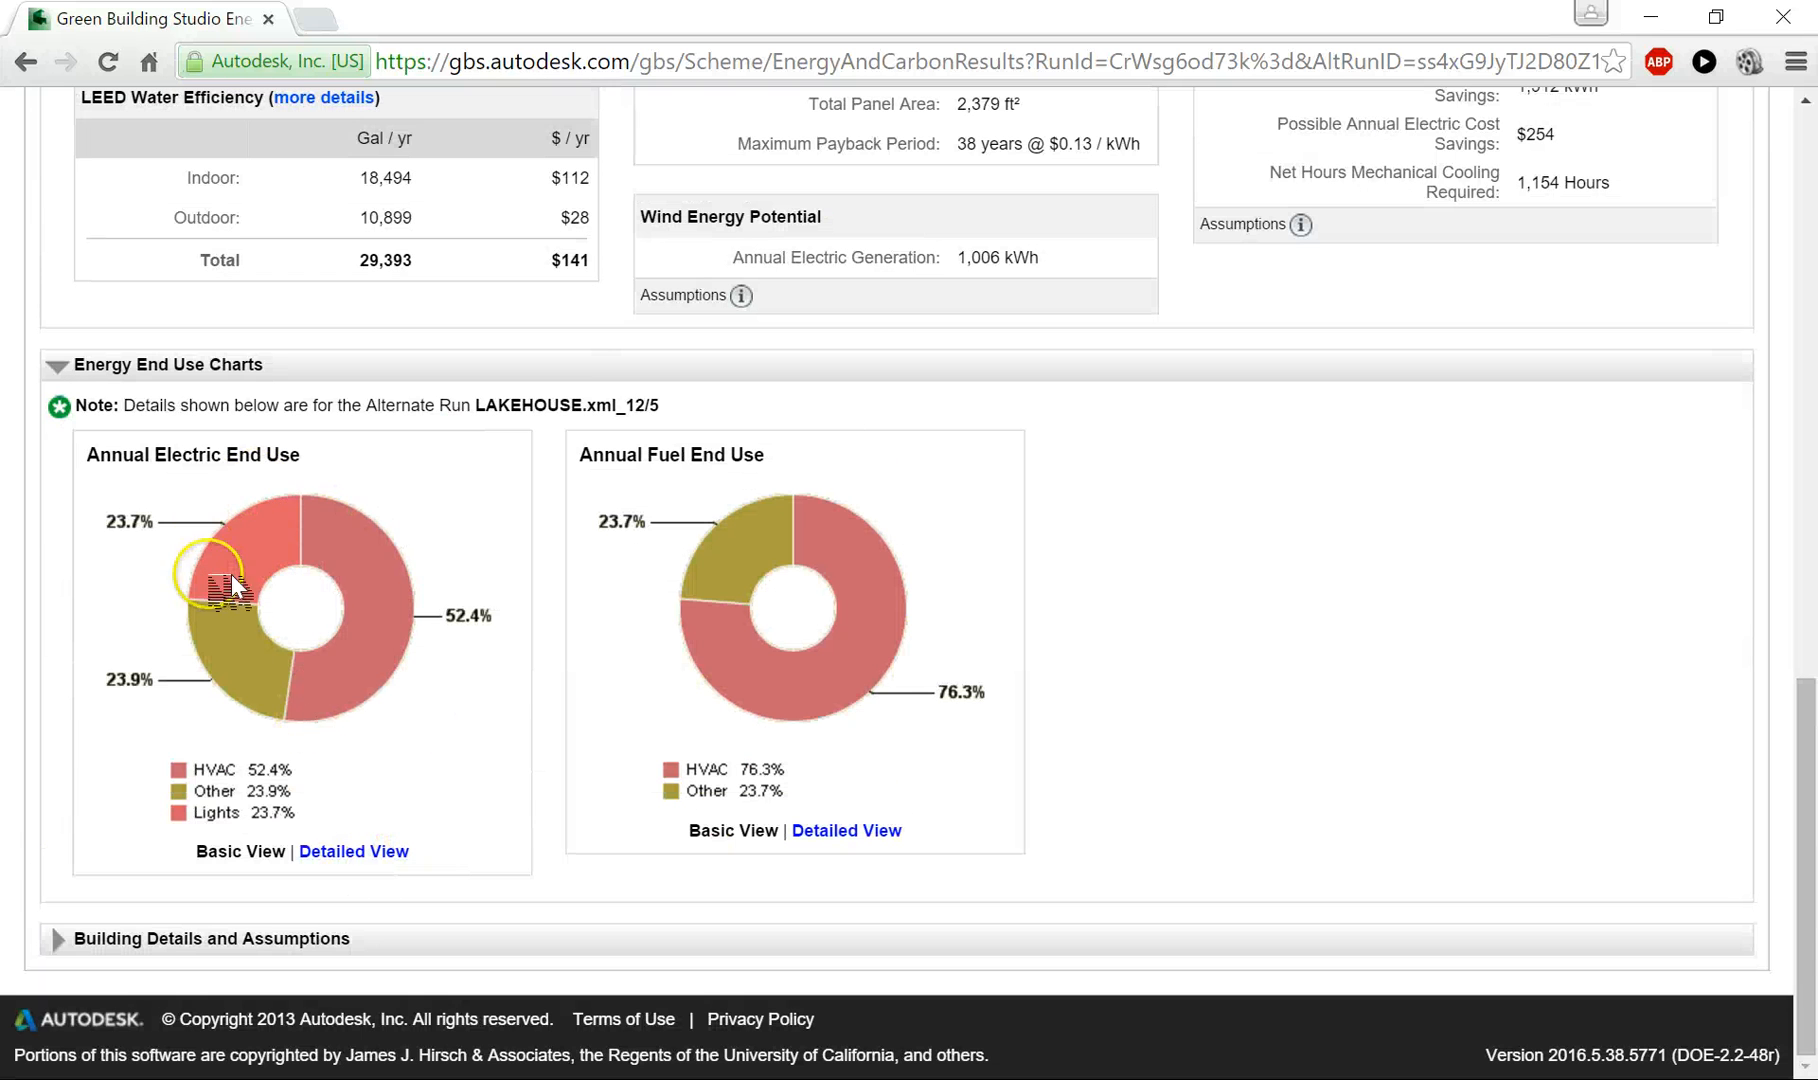
click(354, 851)
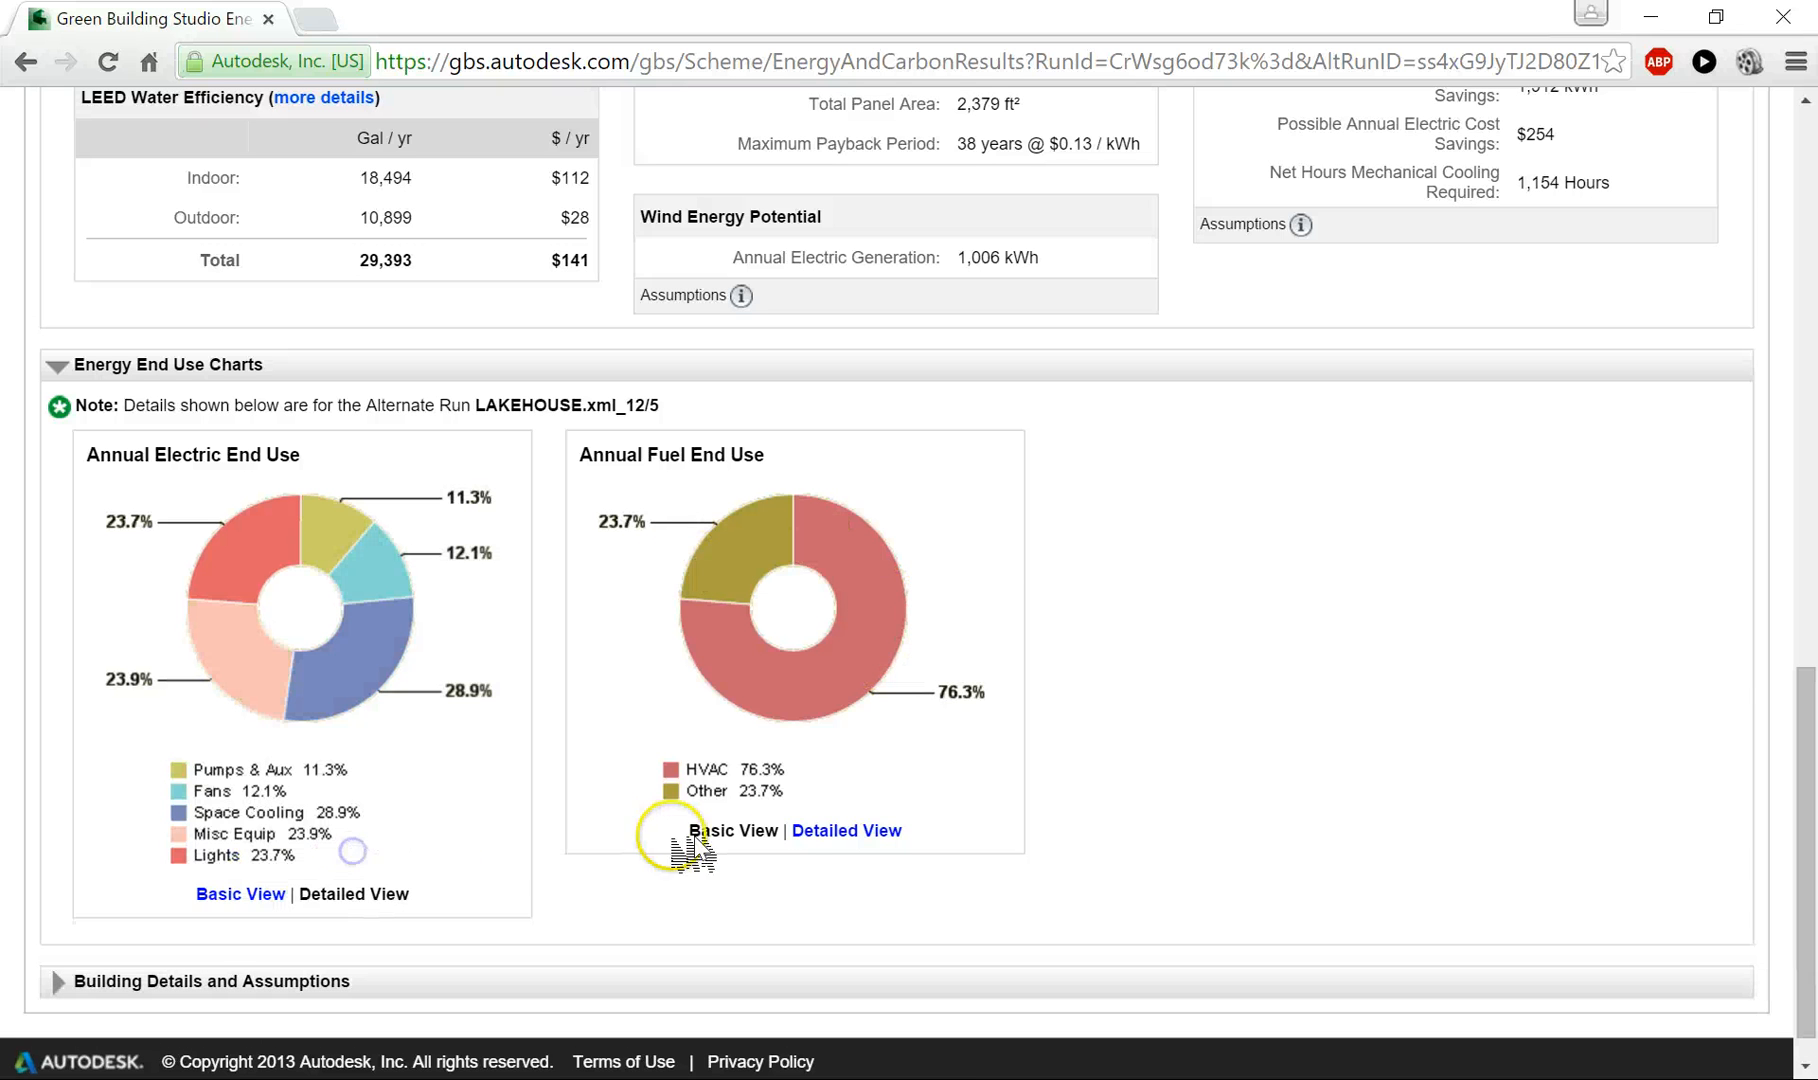
click(848, 833)
- Expand Building Details and Assumptions and examine the alternate run's quick stats, construction, hydronic equipment and air equipment
scroll(629, 631, down, 1)
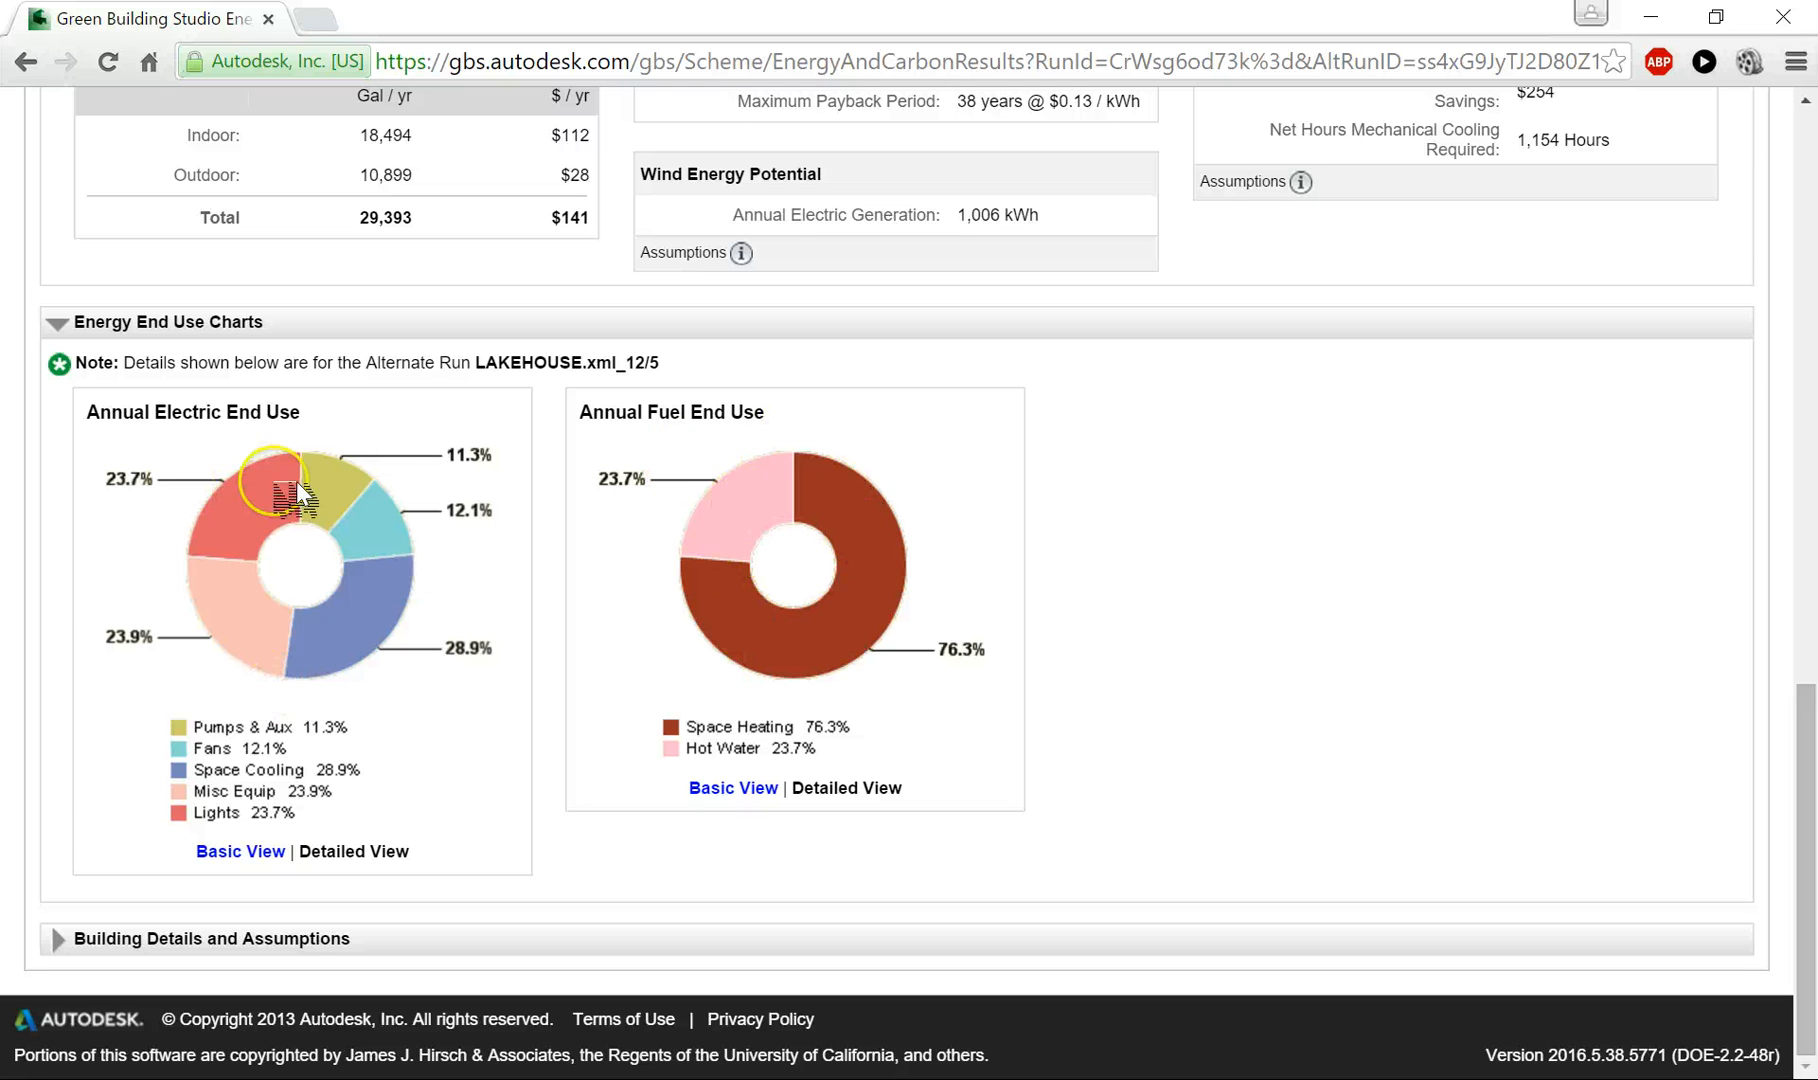
click(75, 940)
scroll(1345, 493, down, 8)
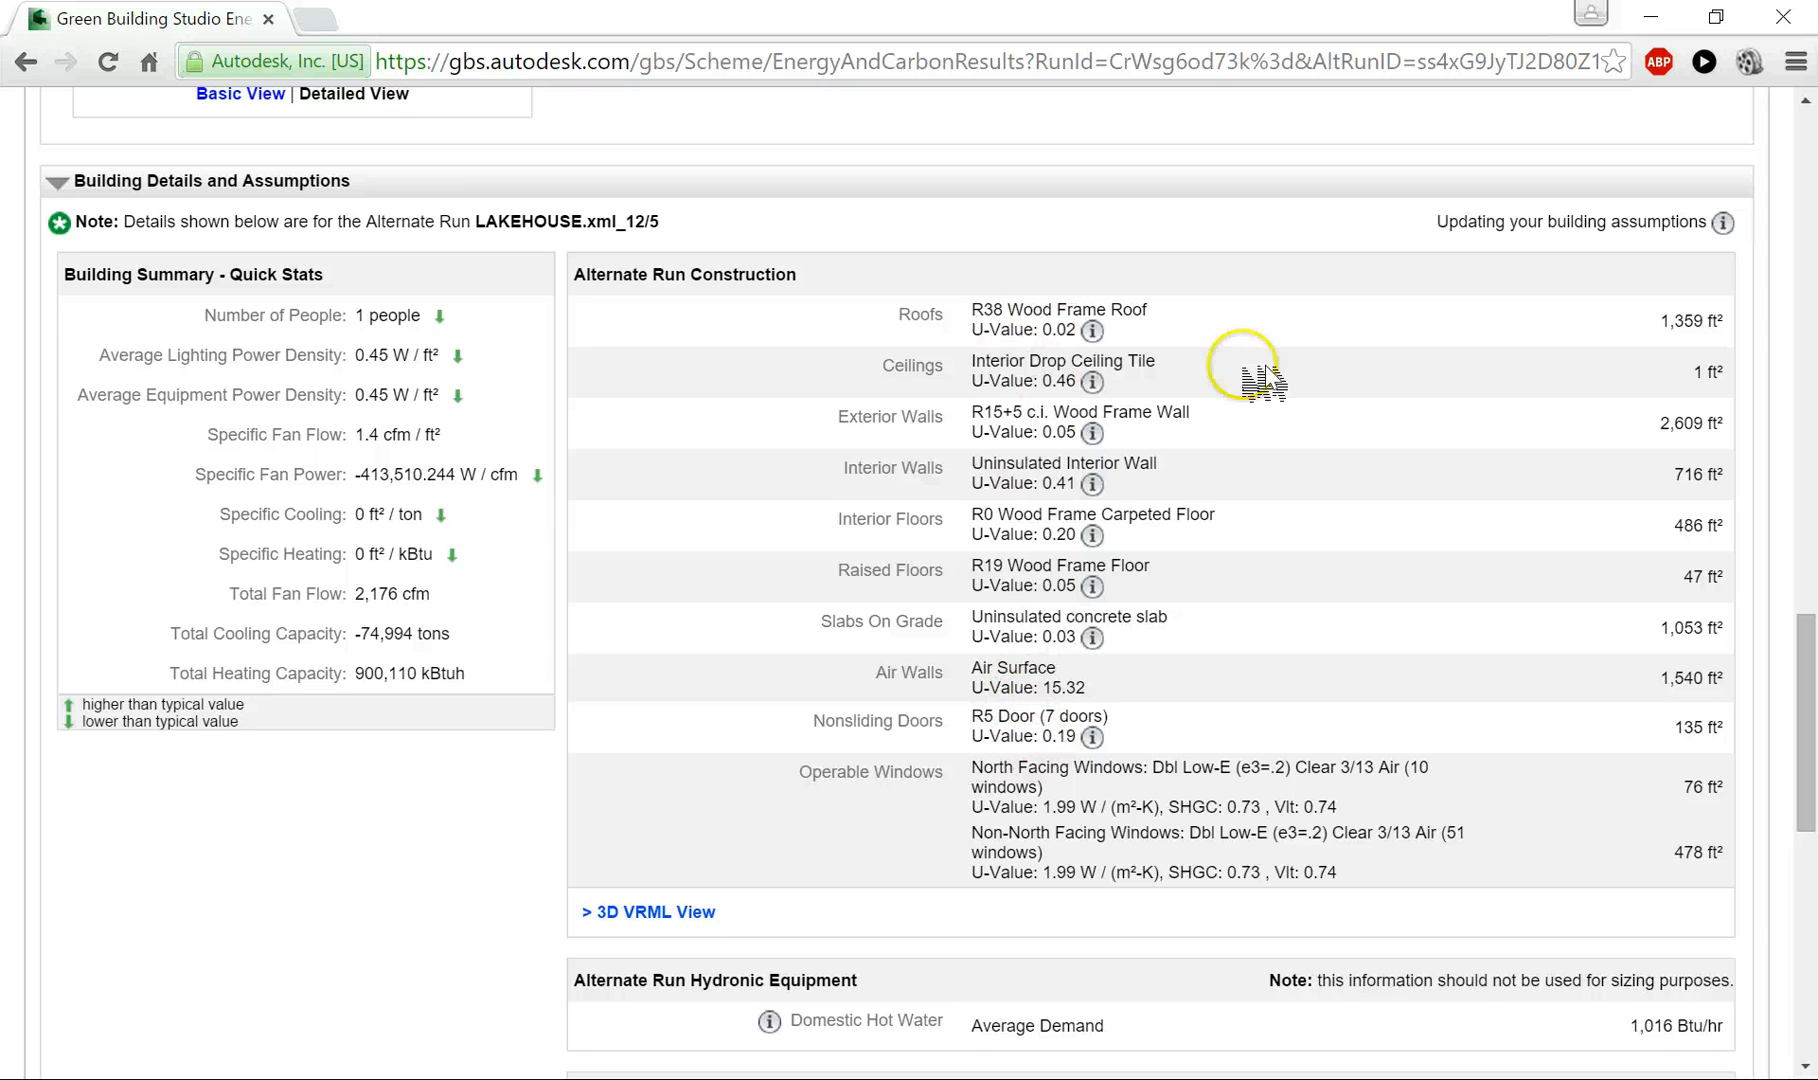
click(1092, 737)
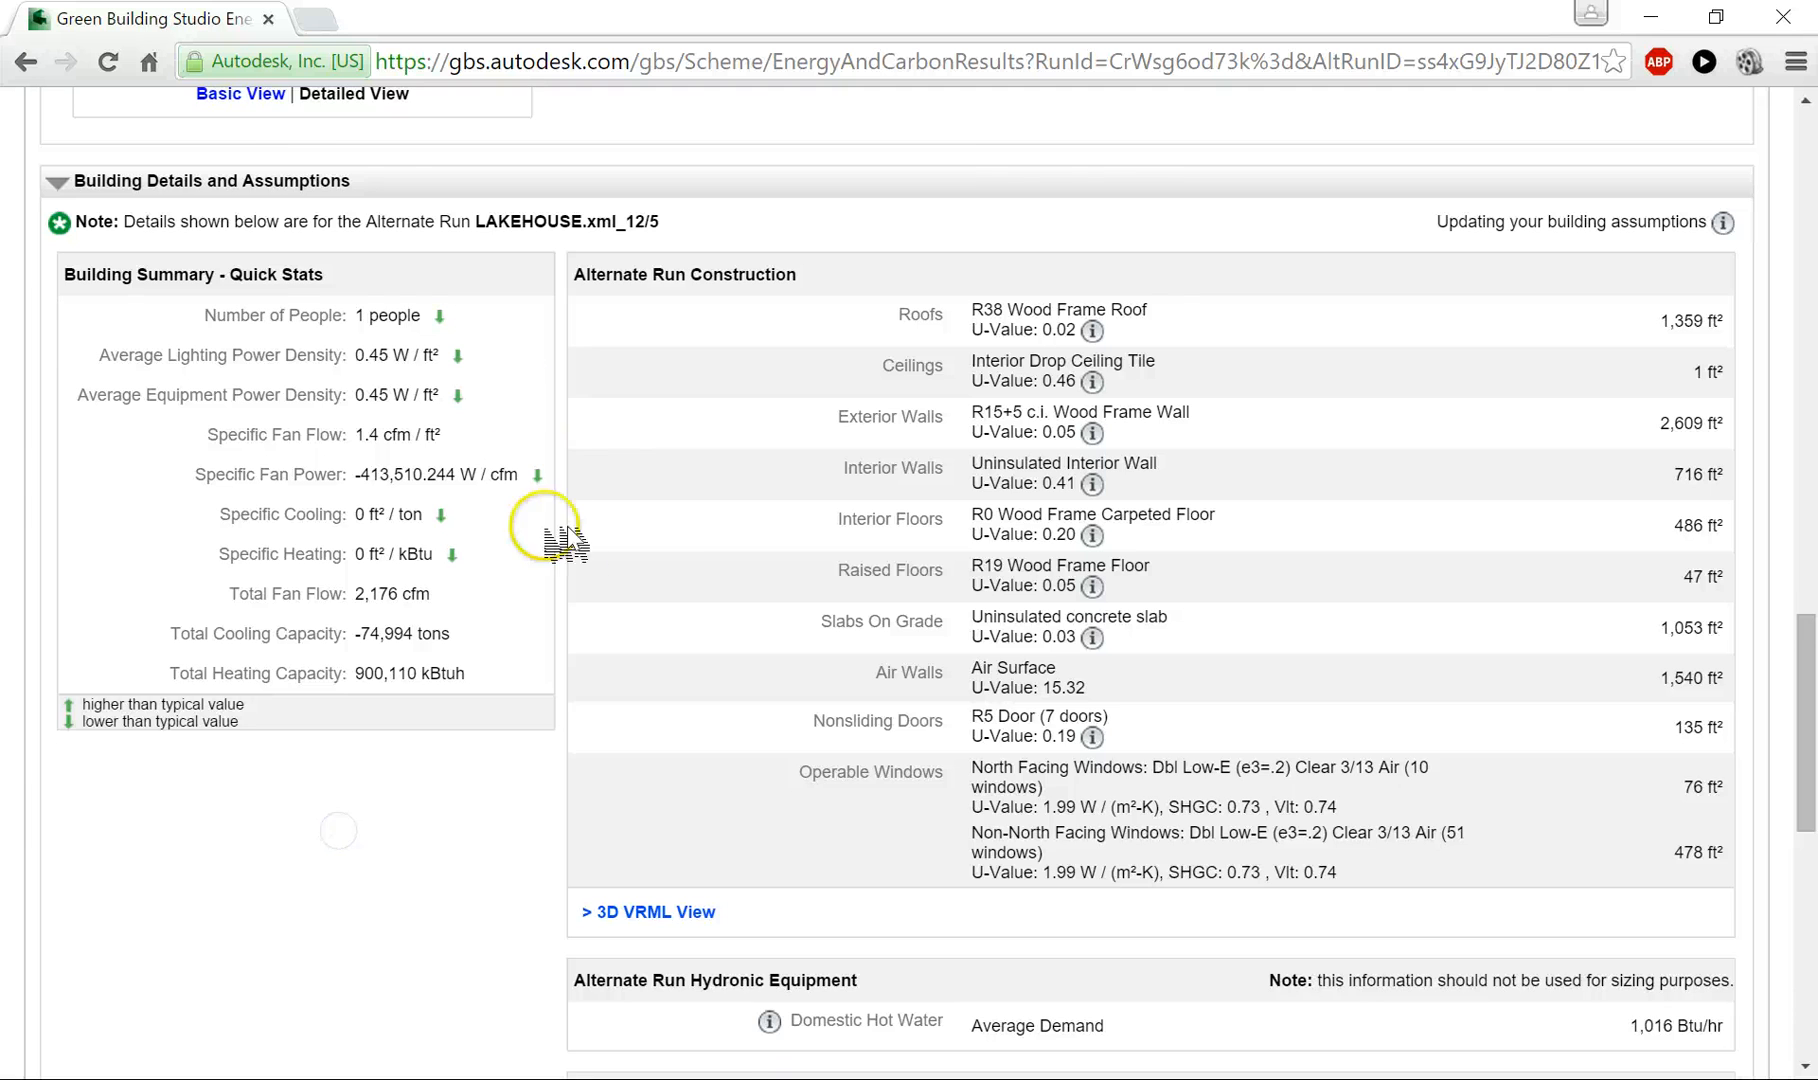
scroll(580, 555, down, 7)
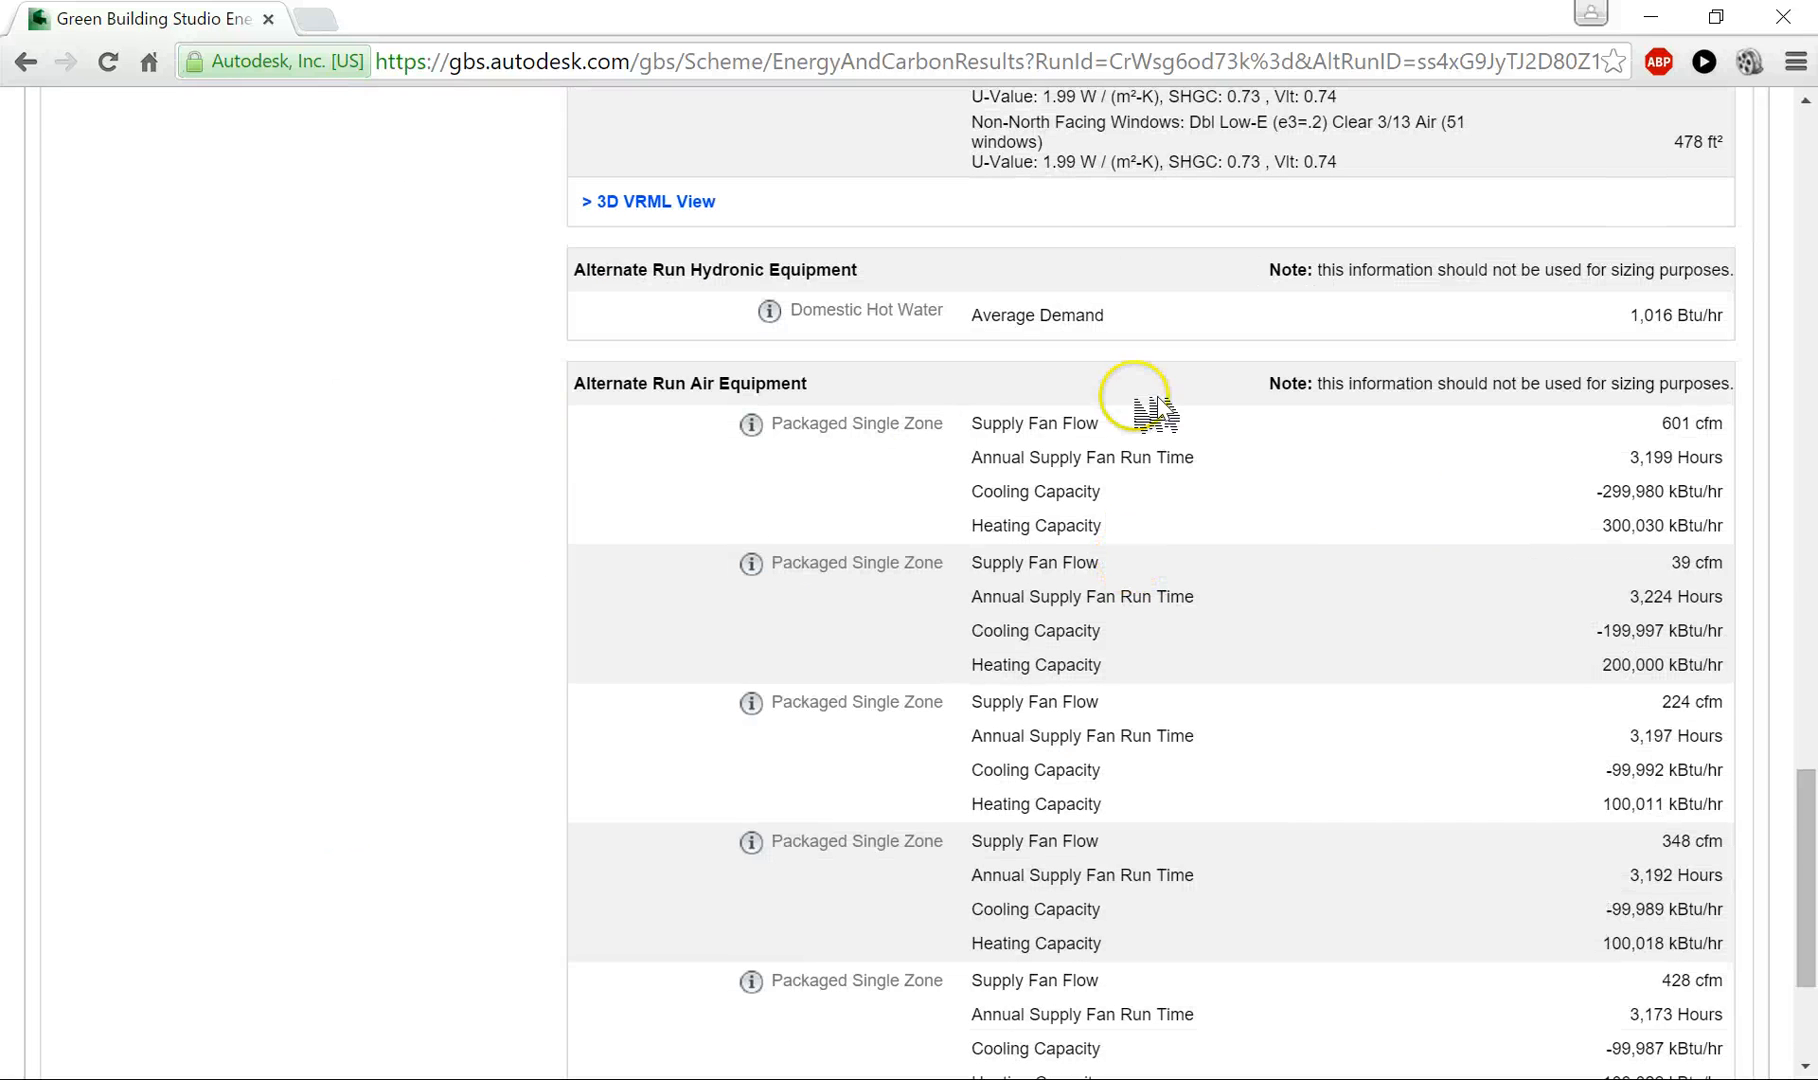
scroll(1070, 805, down, 3)
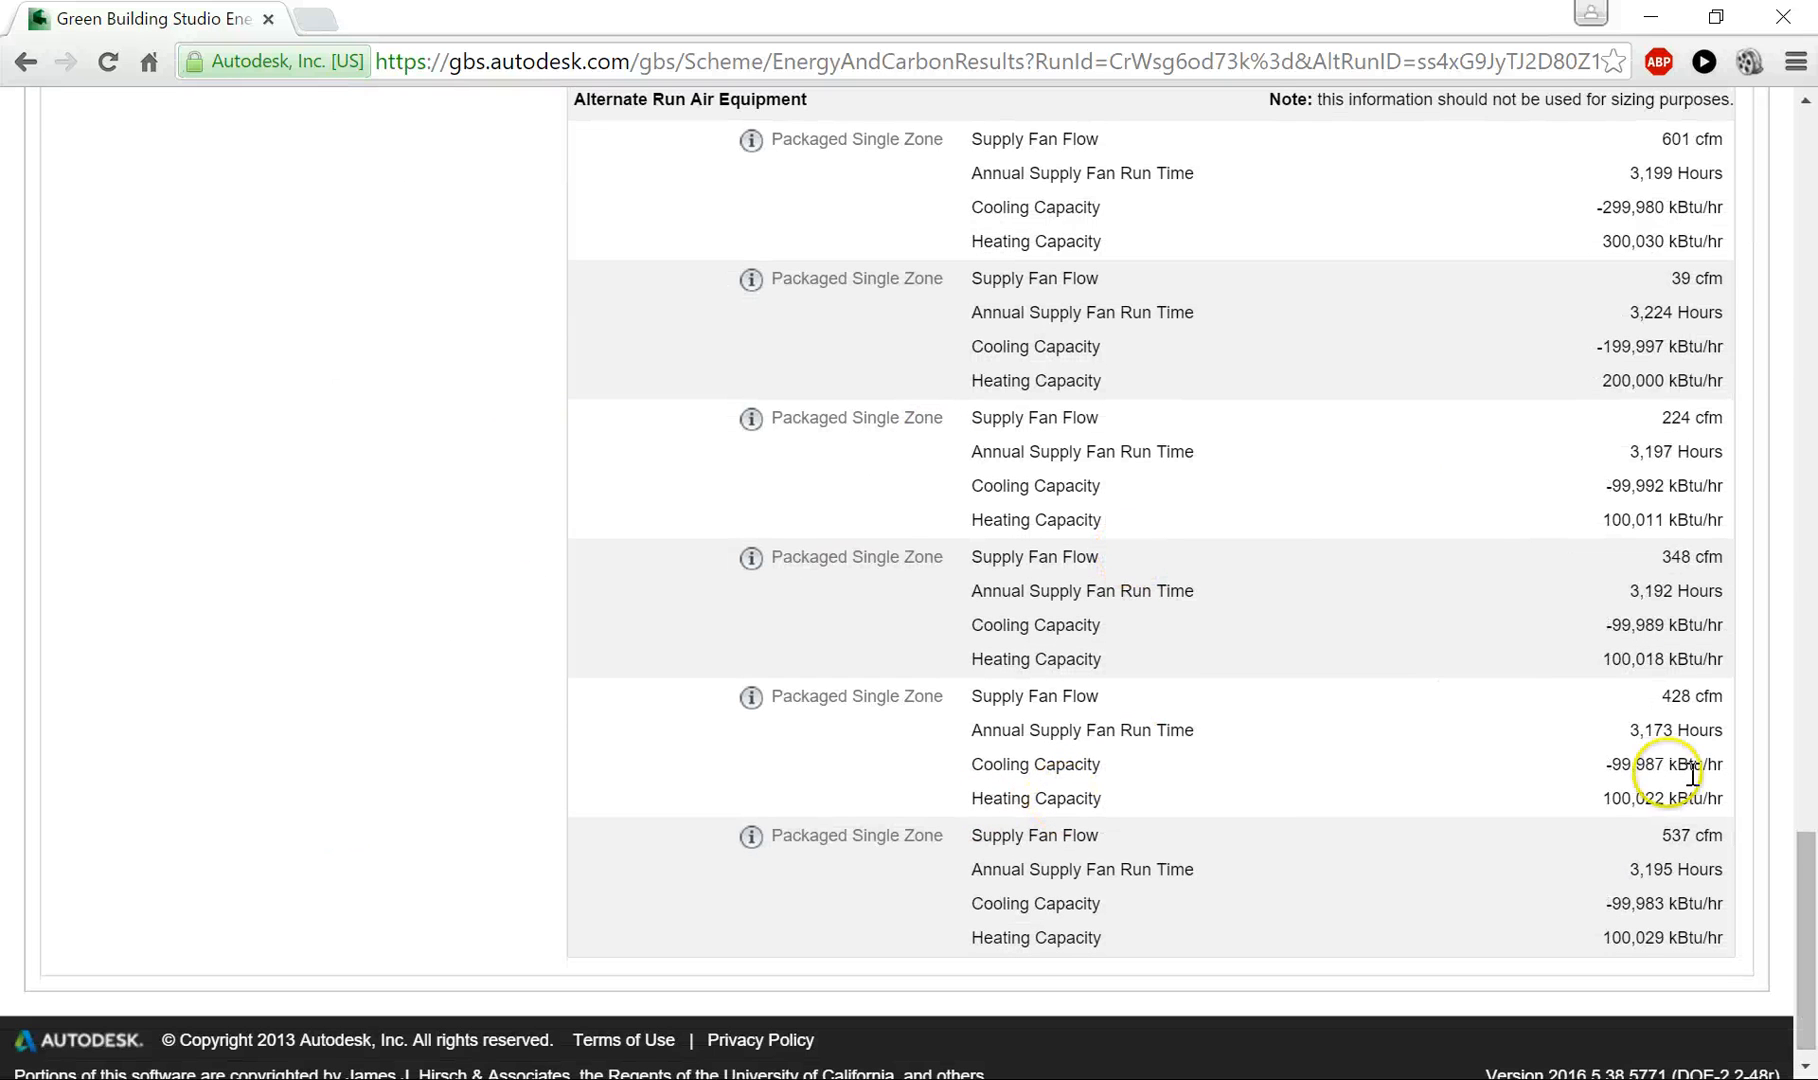
scroll(1240, 720, up, 10)
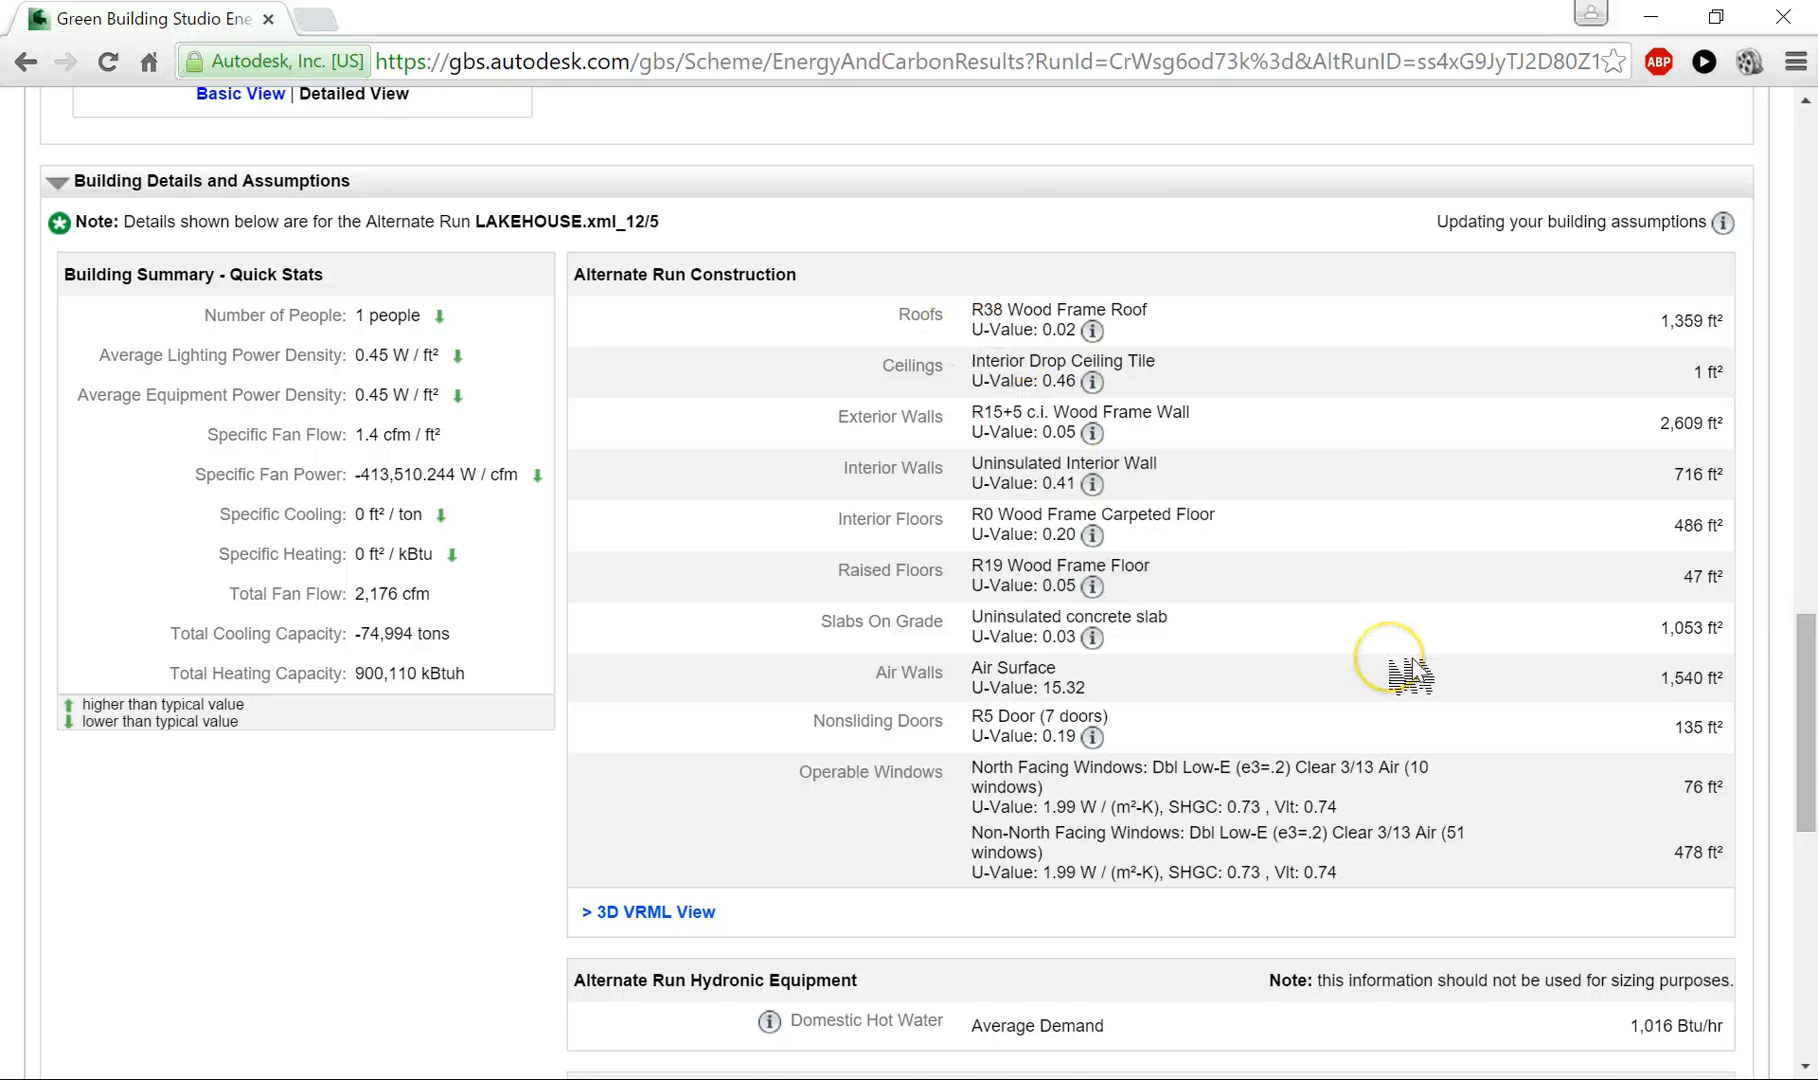
scroll(1400, 672, down, 5)
scroll(1400, 662, down, 2)
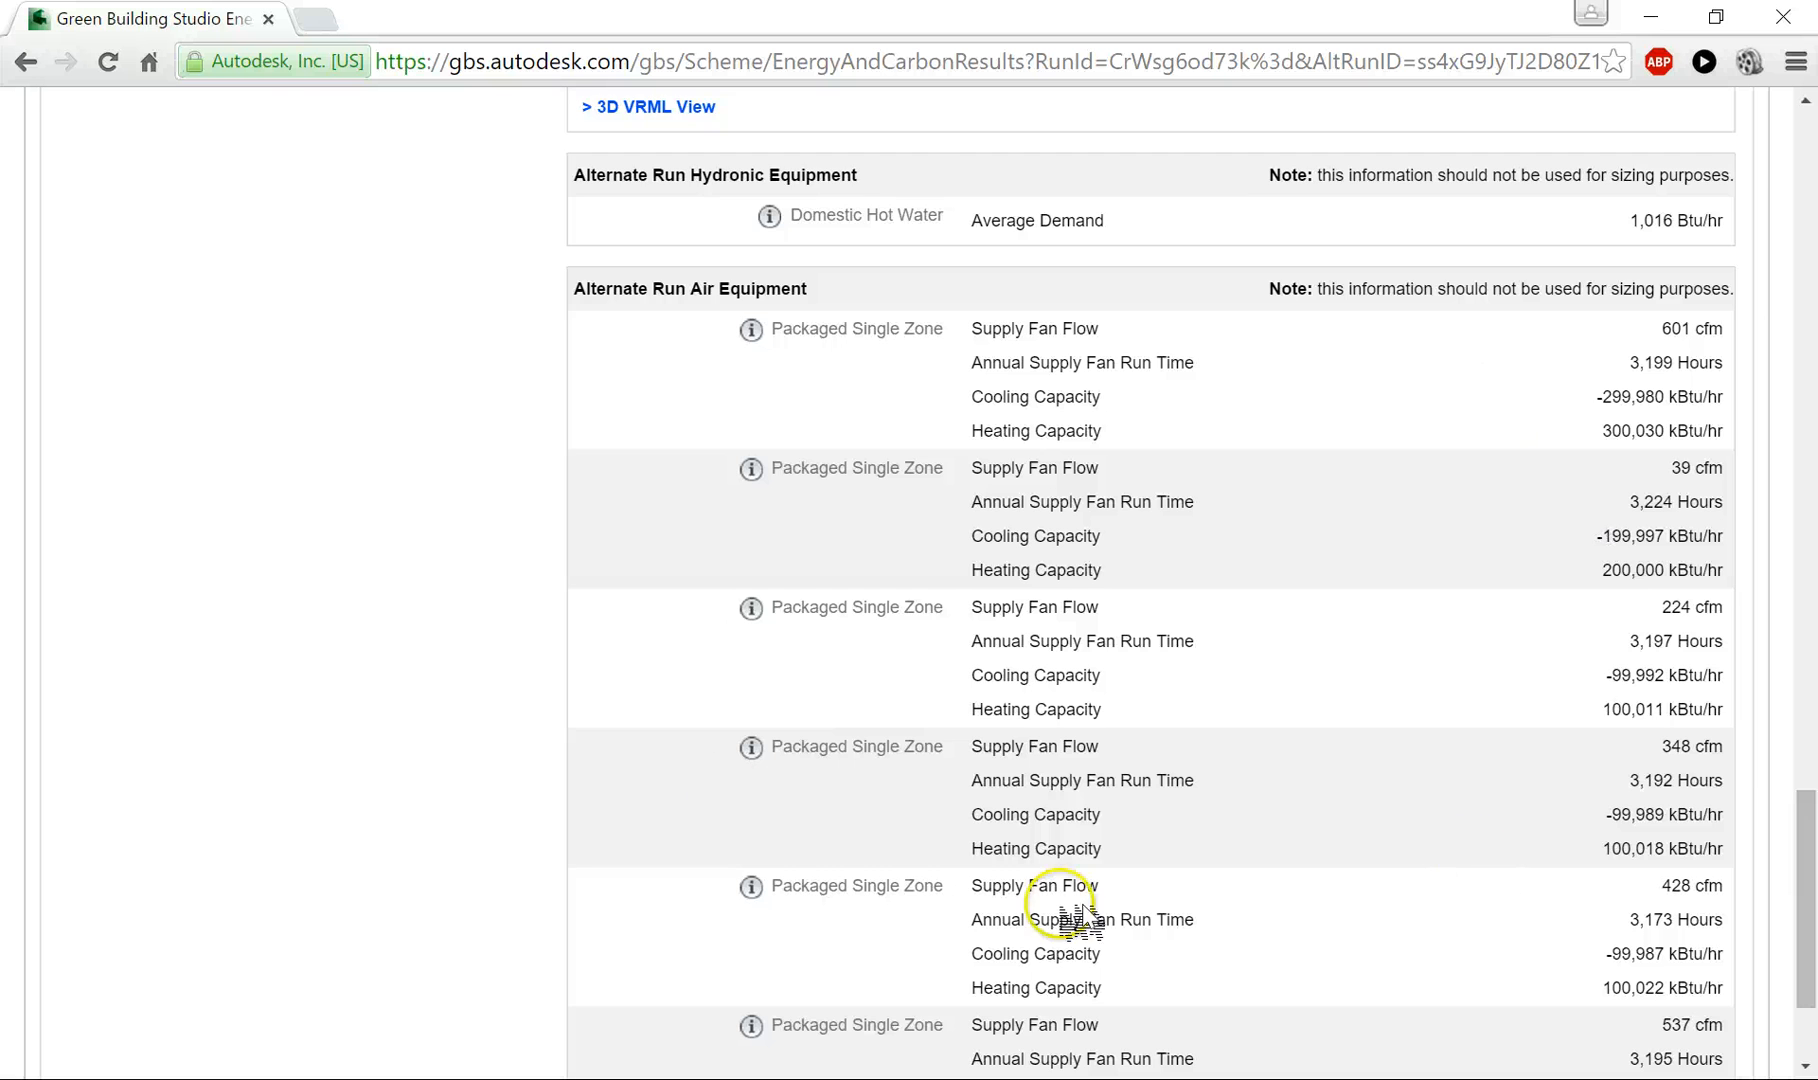
scroll(785, 605, up, 2)
scroll(786, 610, up, 2)
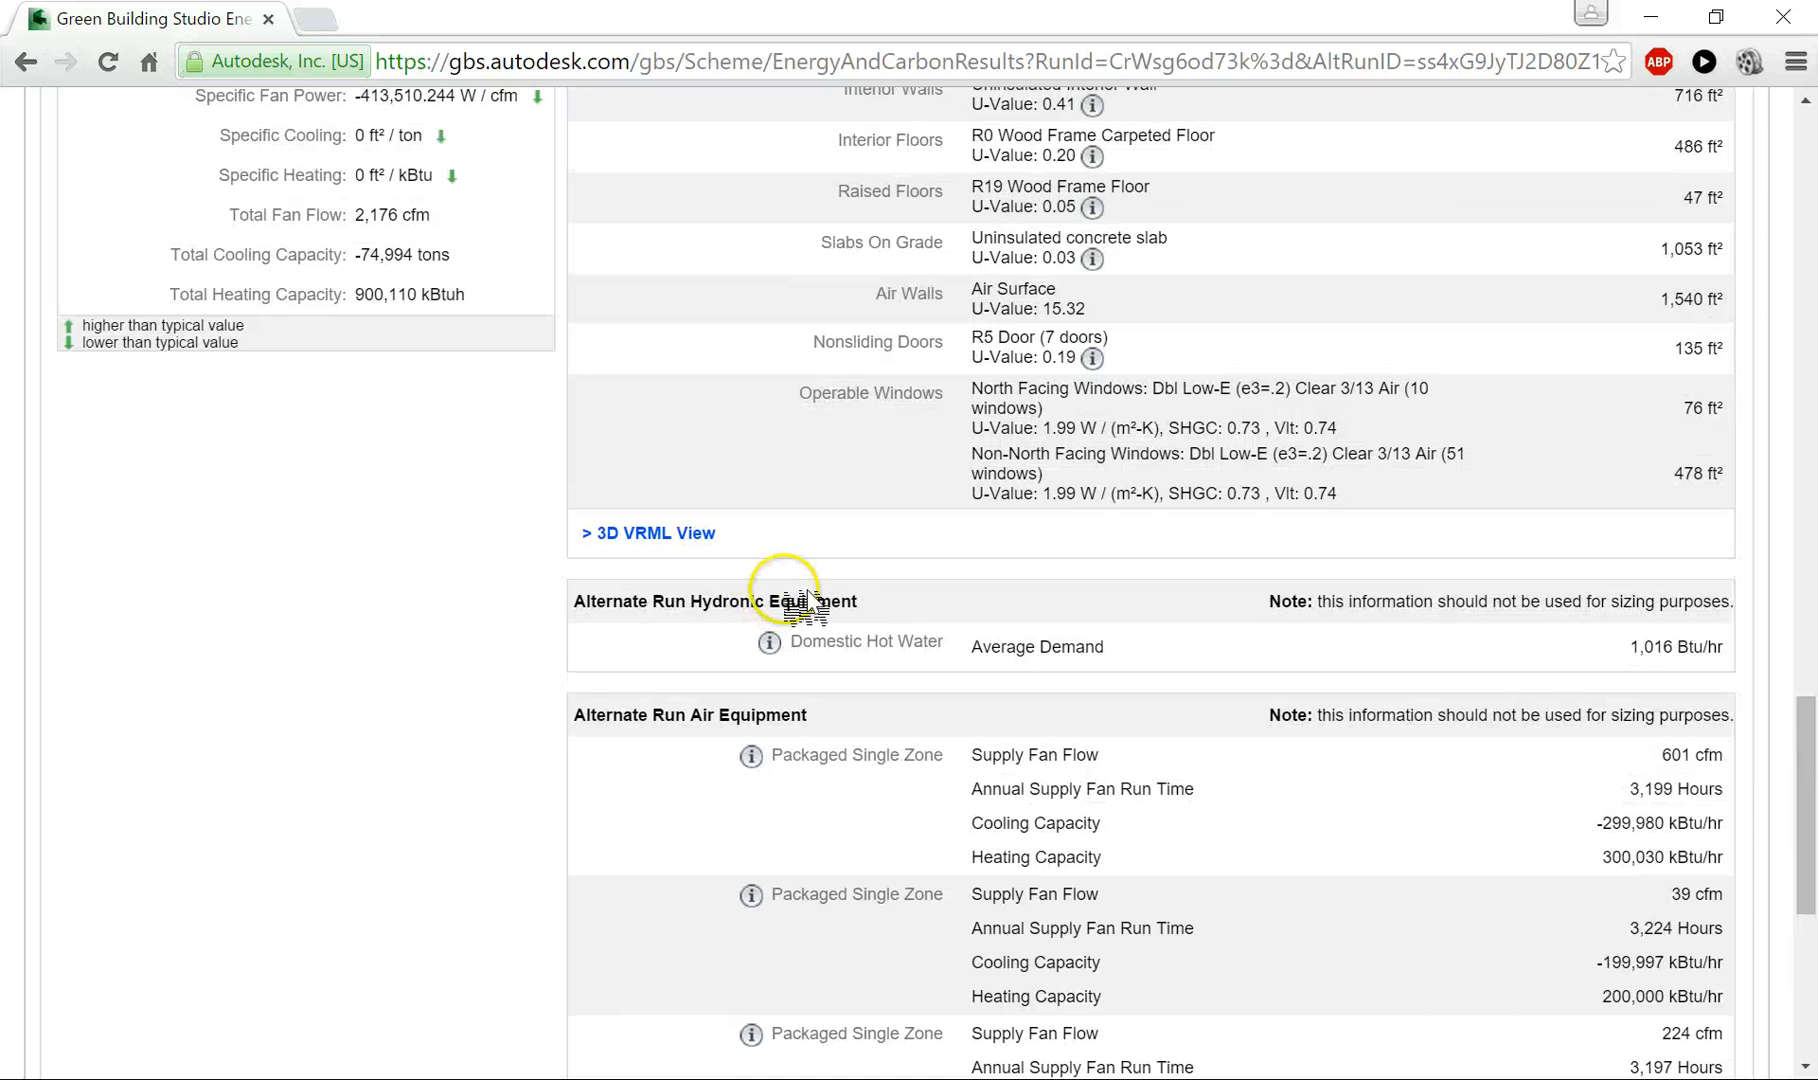
scroll(745, 527, up, 2)
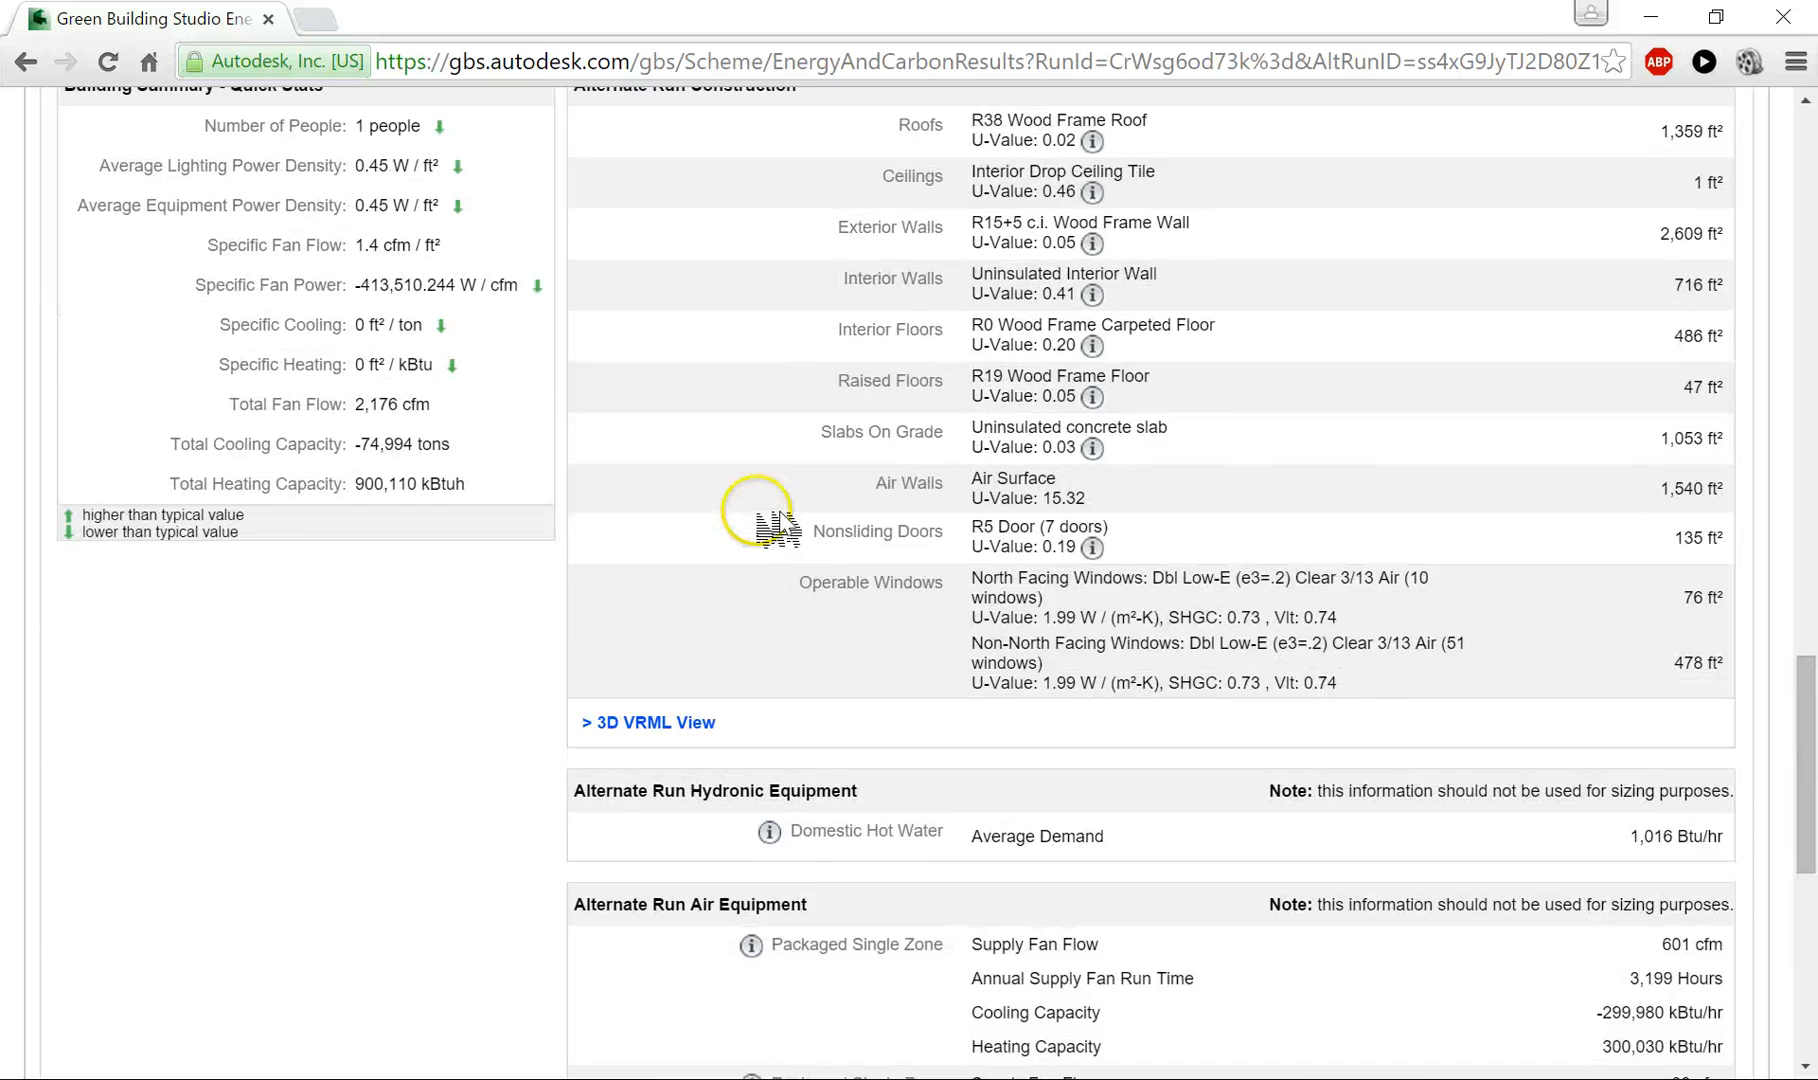
scroll(778, 527, up, 20)
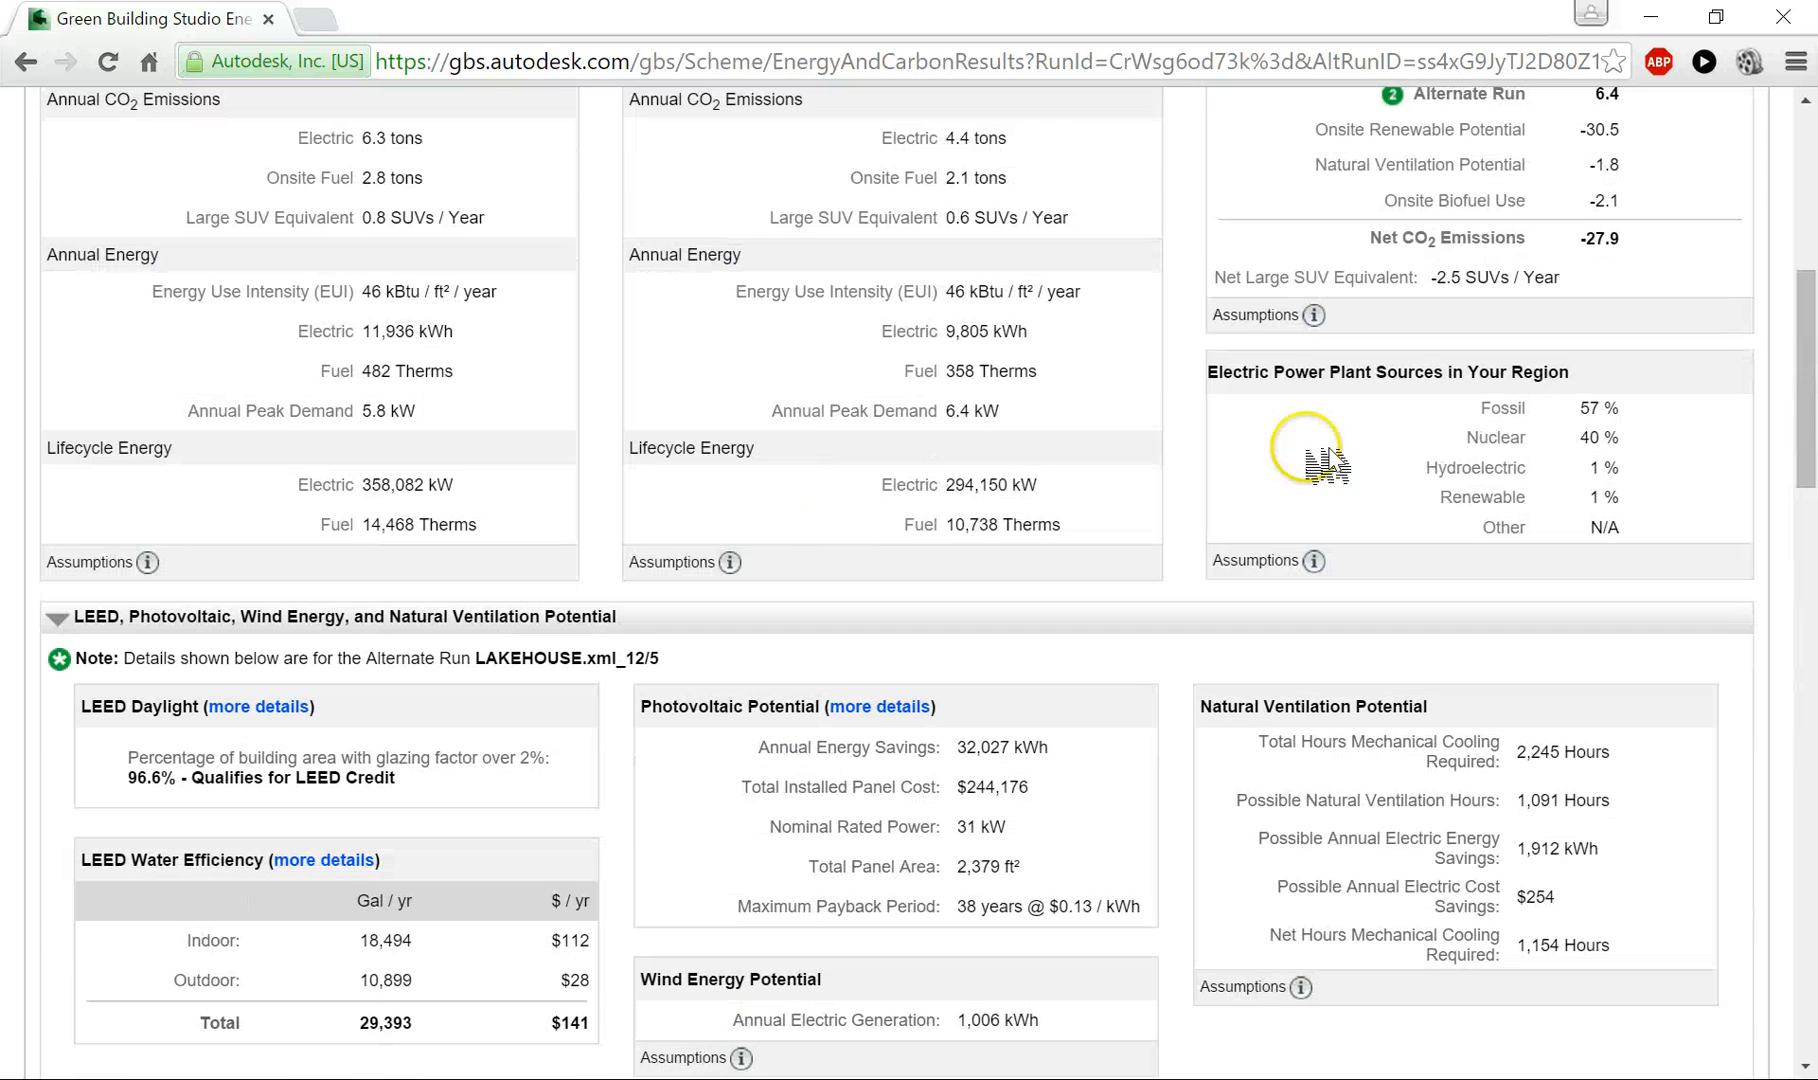
- Go back to the Lakehouse run list and check which actions are available for its runs
drag(1806, 378, 1806, 210)
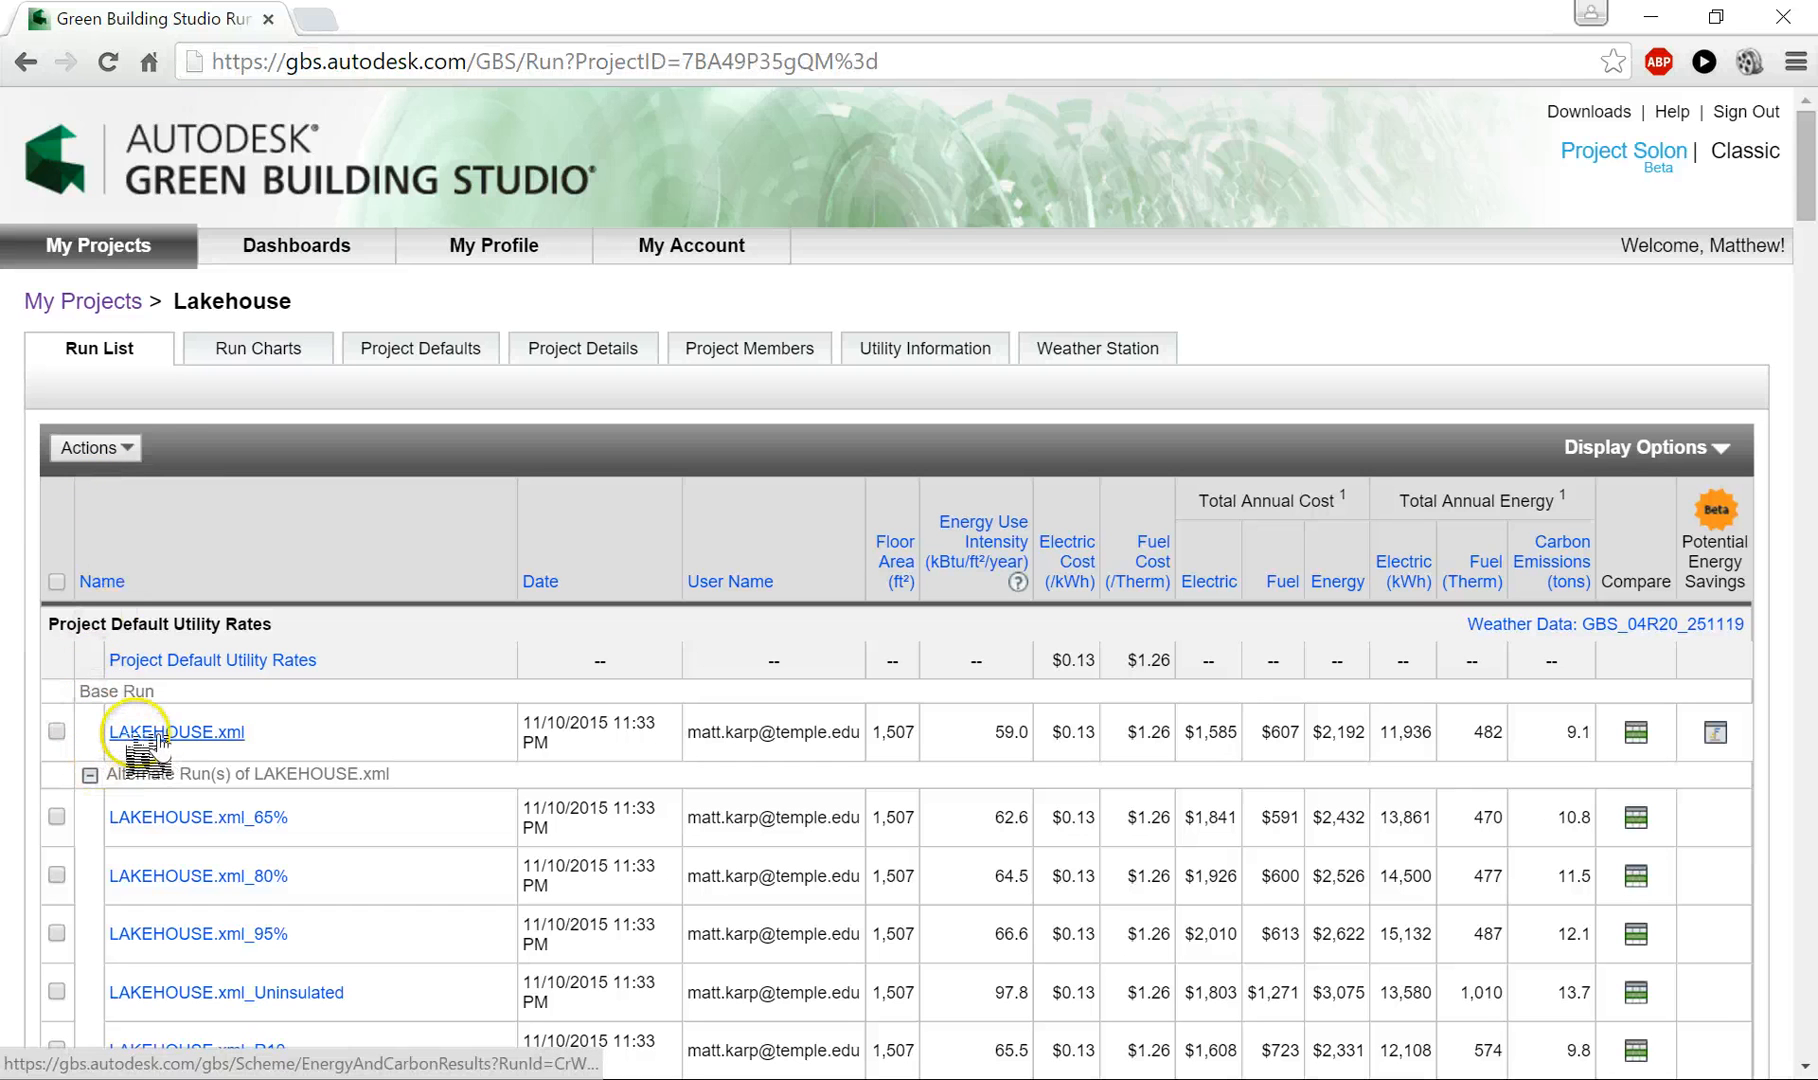
click(92, 448)
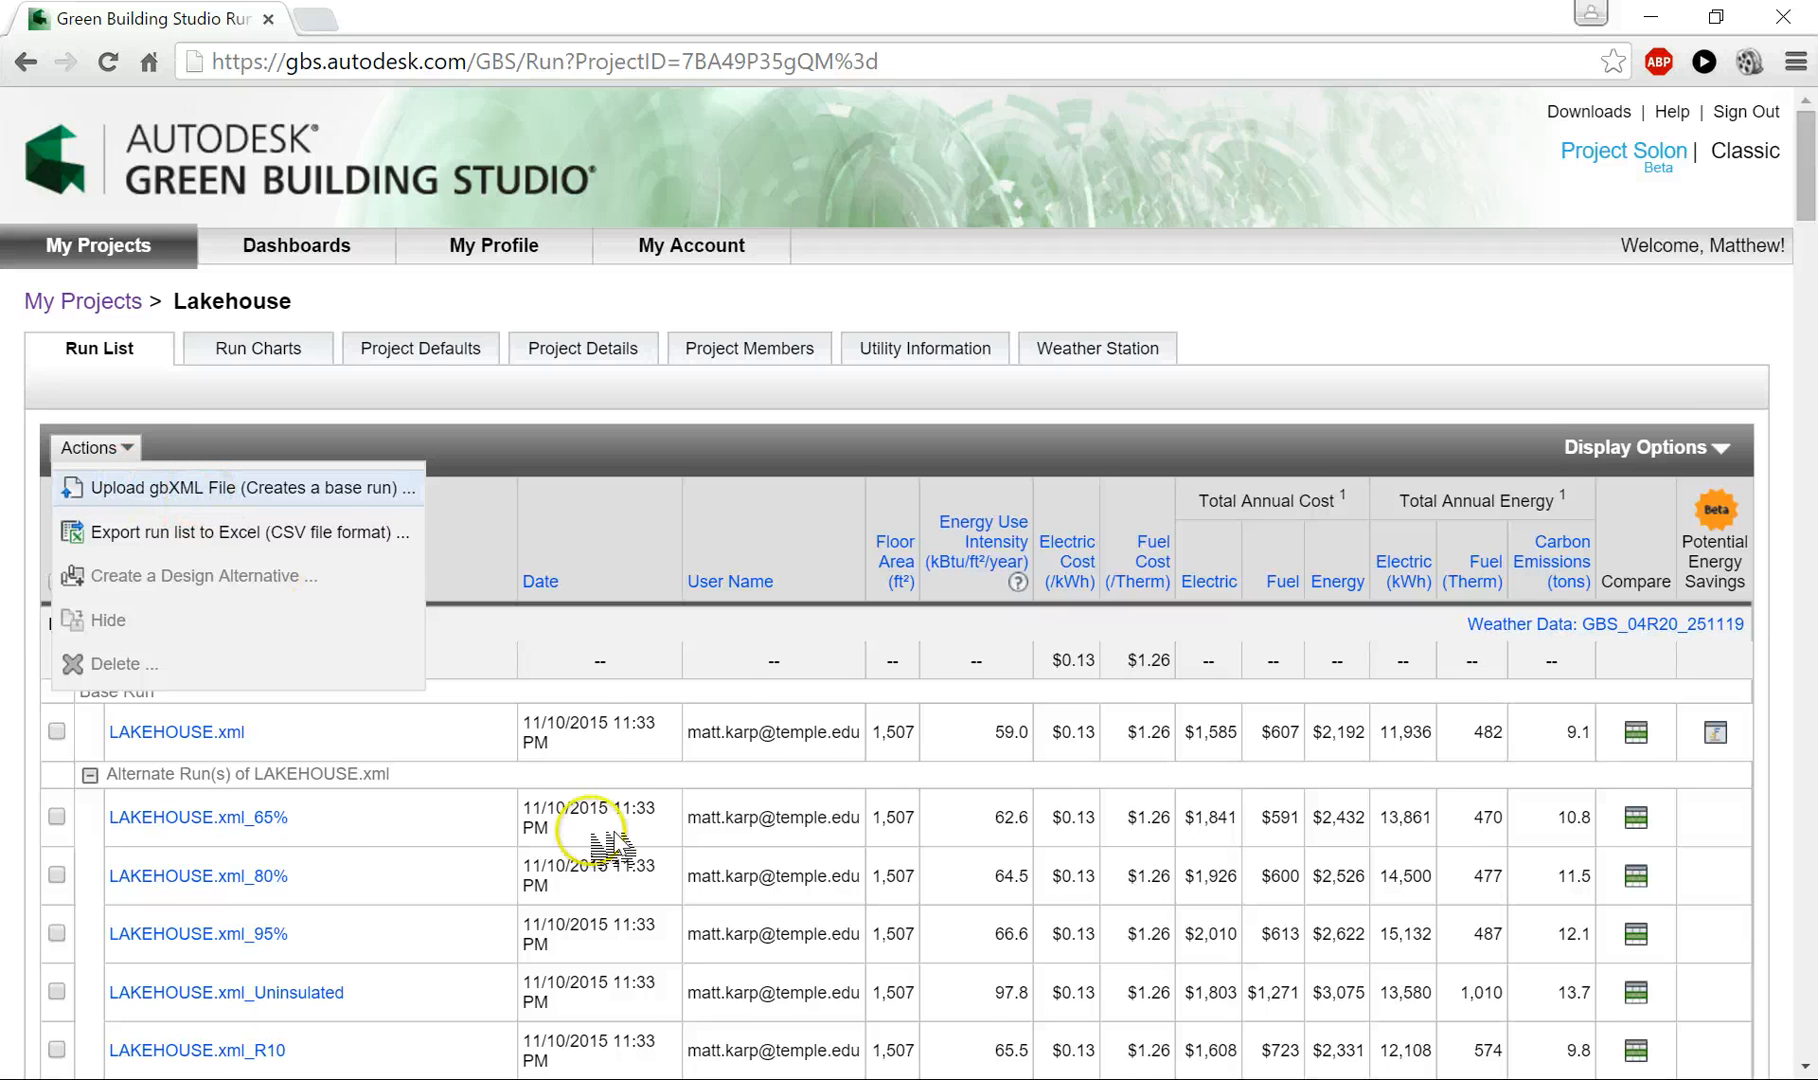
scroll(507, 737, down, 1)
click(488, 637)
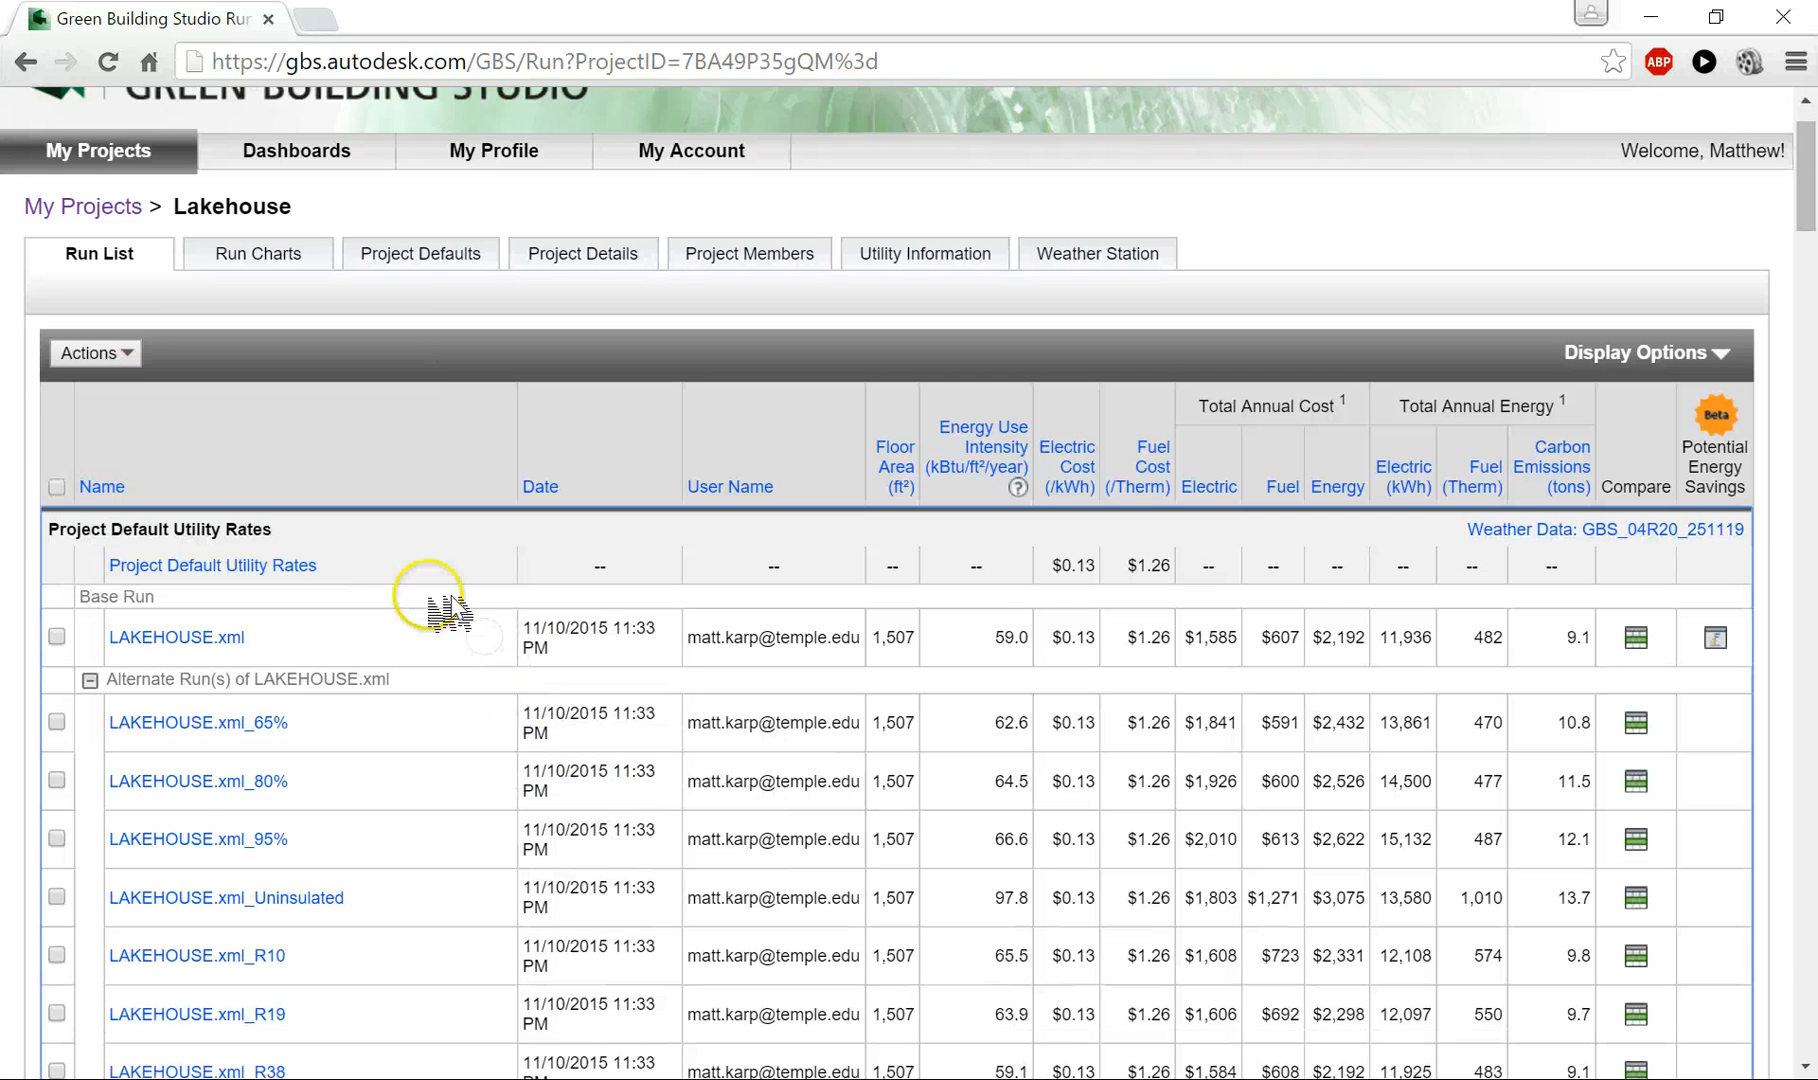